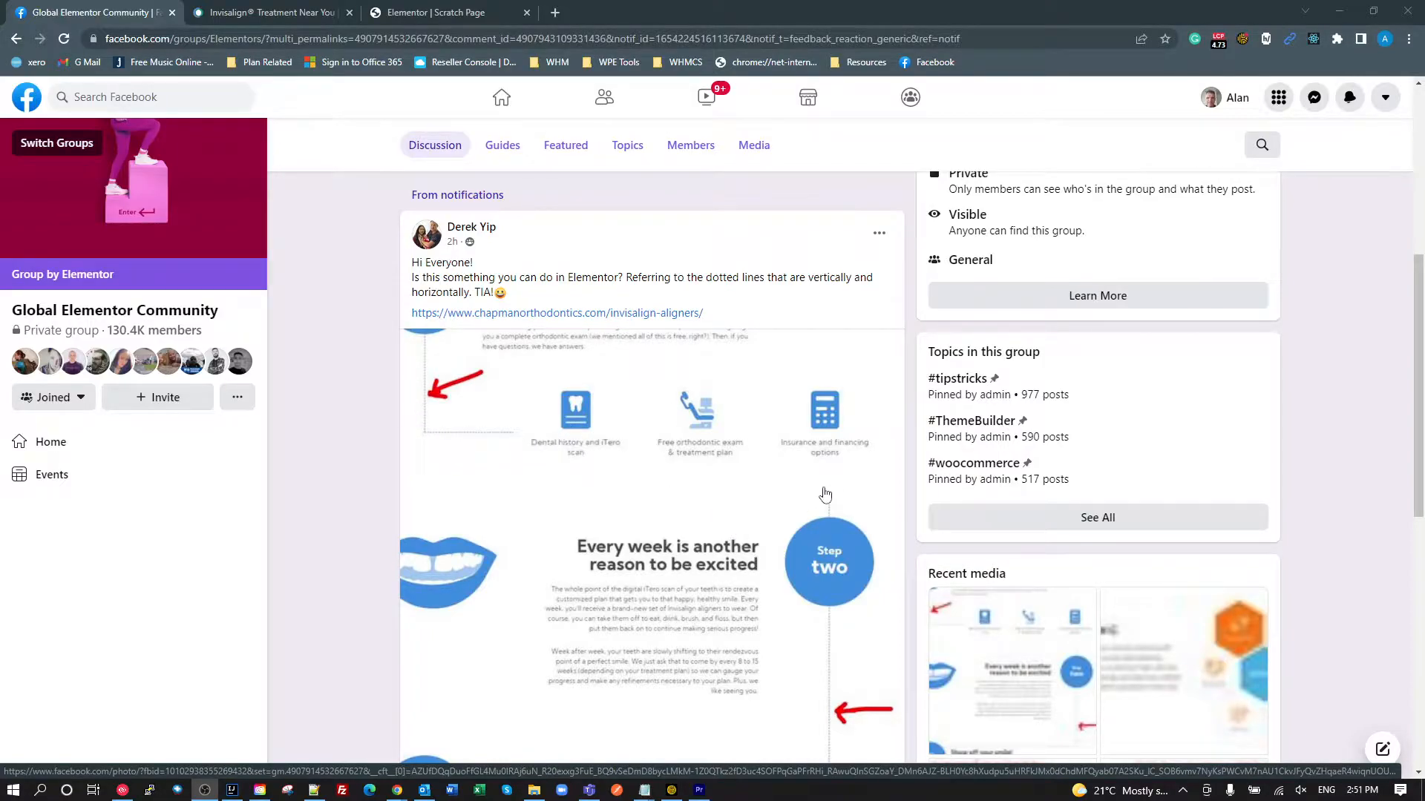
- Examine the dotted connector lines between the step circles in the Facebook post and on the linked Chapman Orthodontics page
scroll(820, 519, "down", 5)
scroll(822, 532, "up", 5)
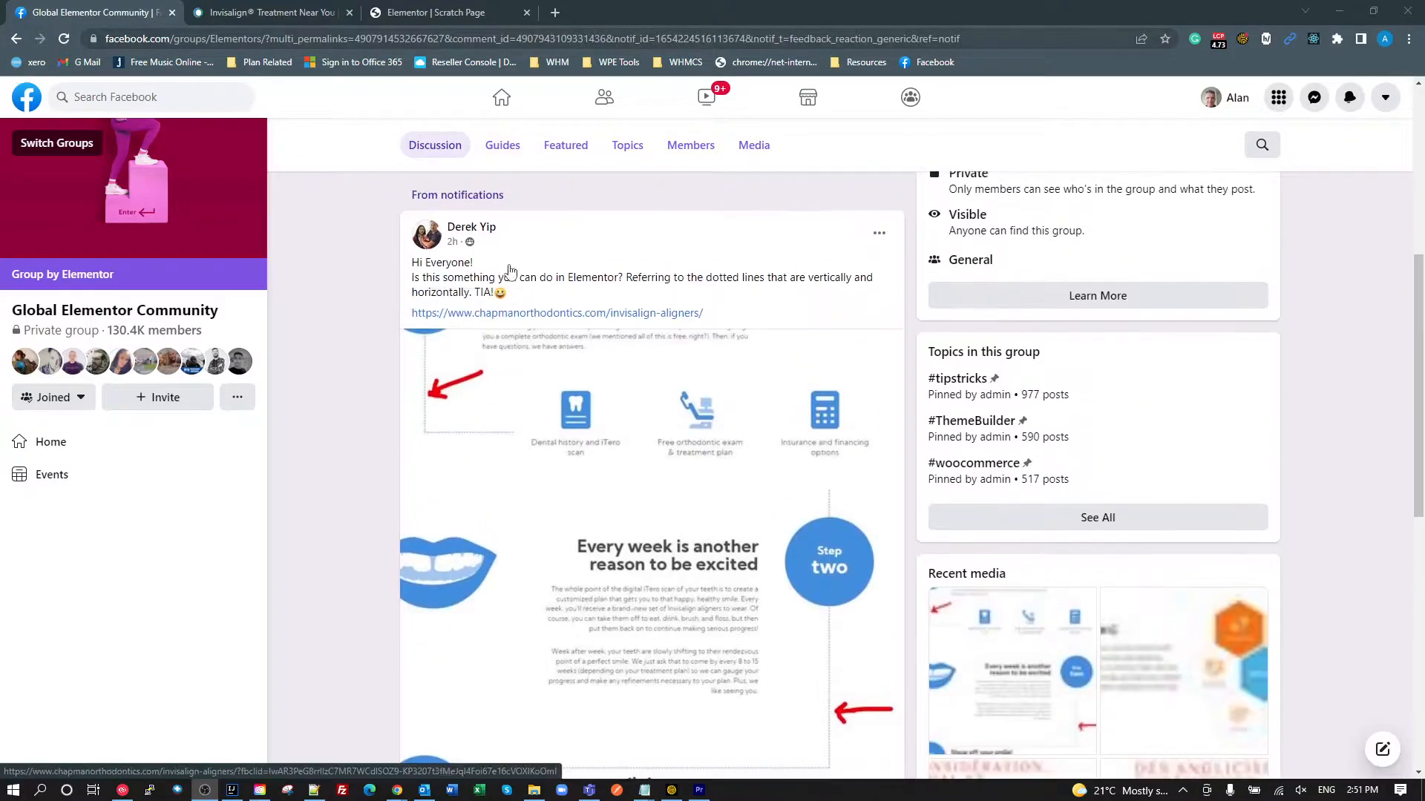
left_click(296, 18)
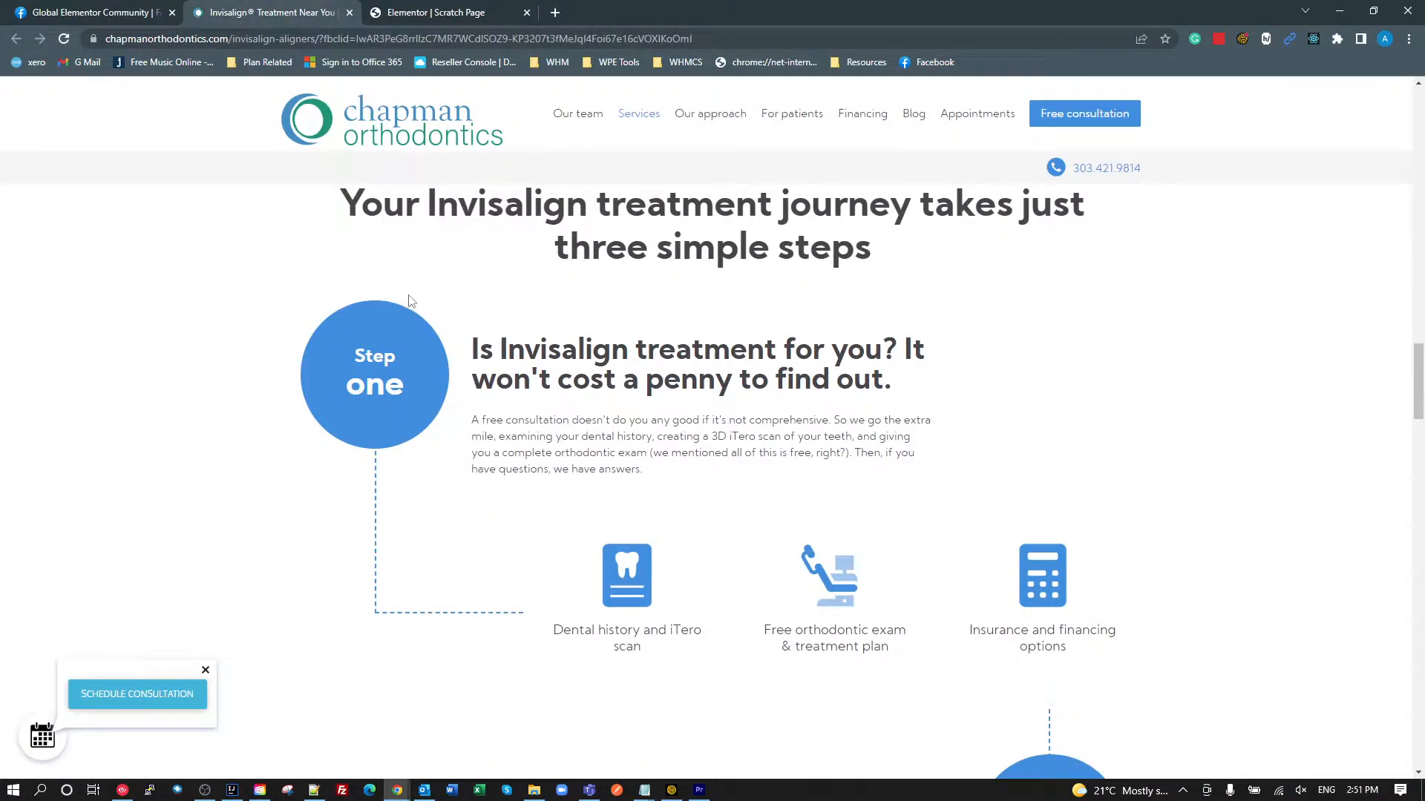
scroll(1224, 527, "down", 1)
scroll(1221, 524, "up", 2)
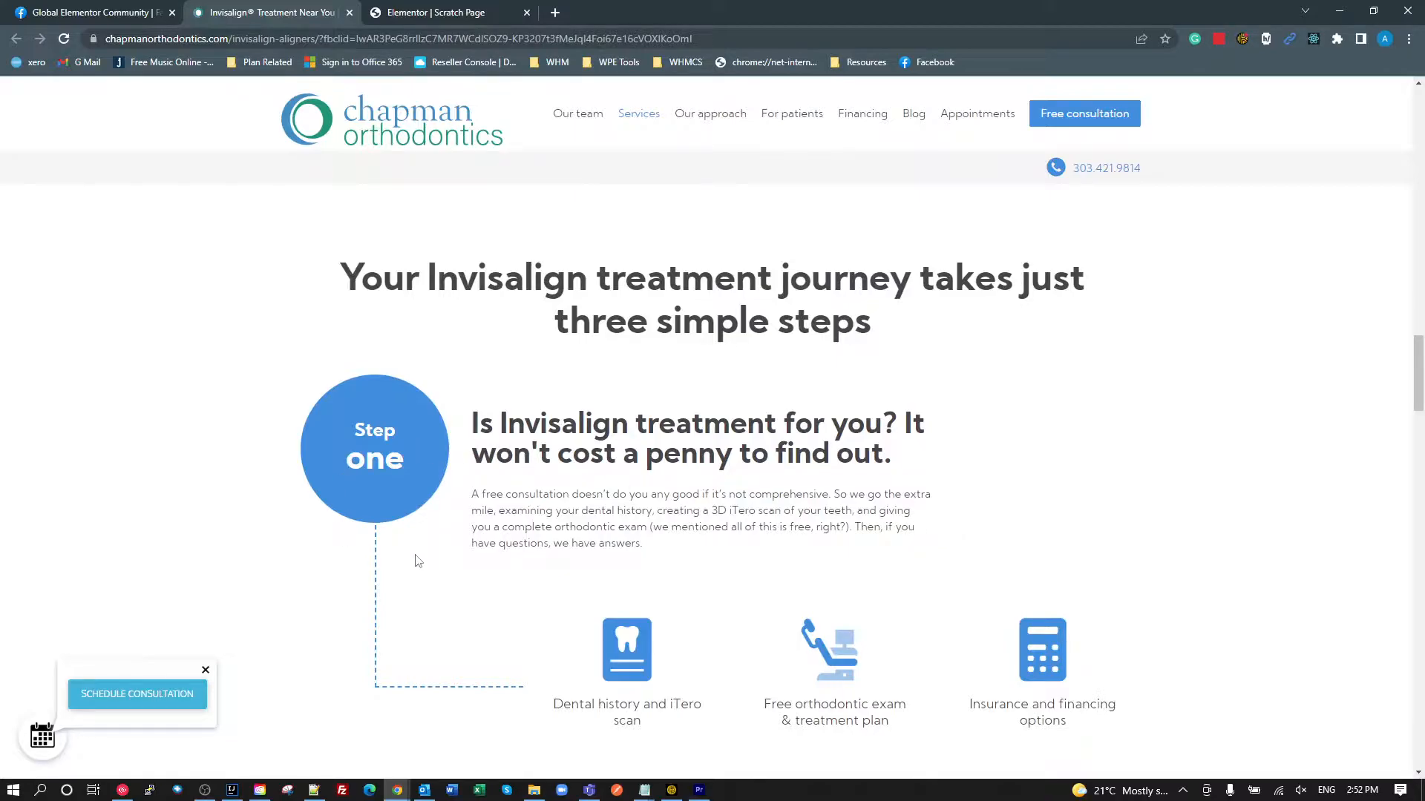
scroll(502, 547, "down", 3)
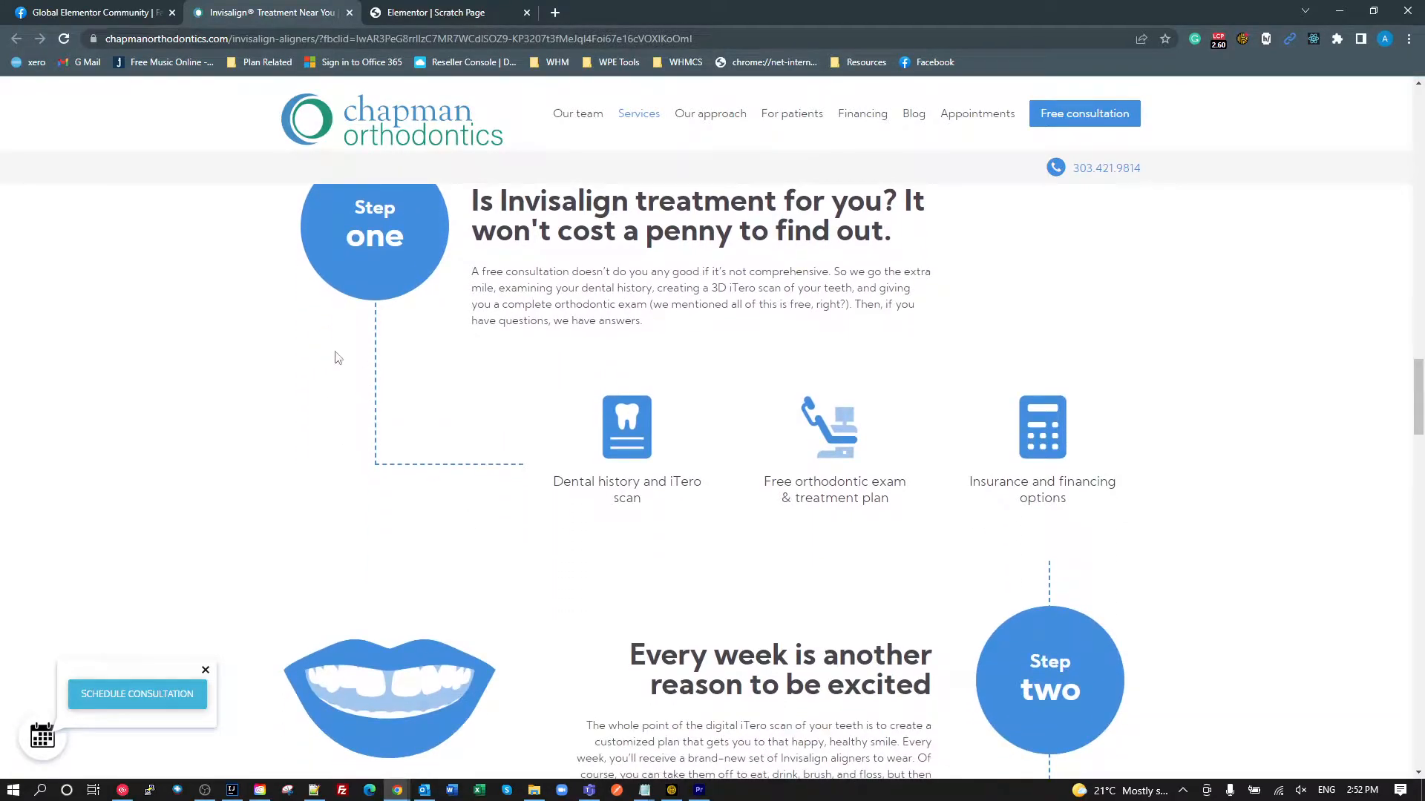
scroll(504, 497, "down", 3)
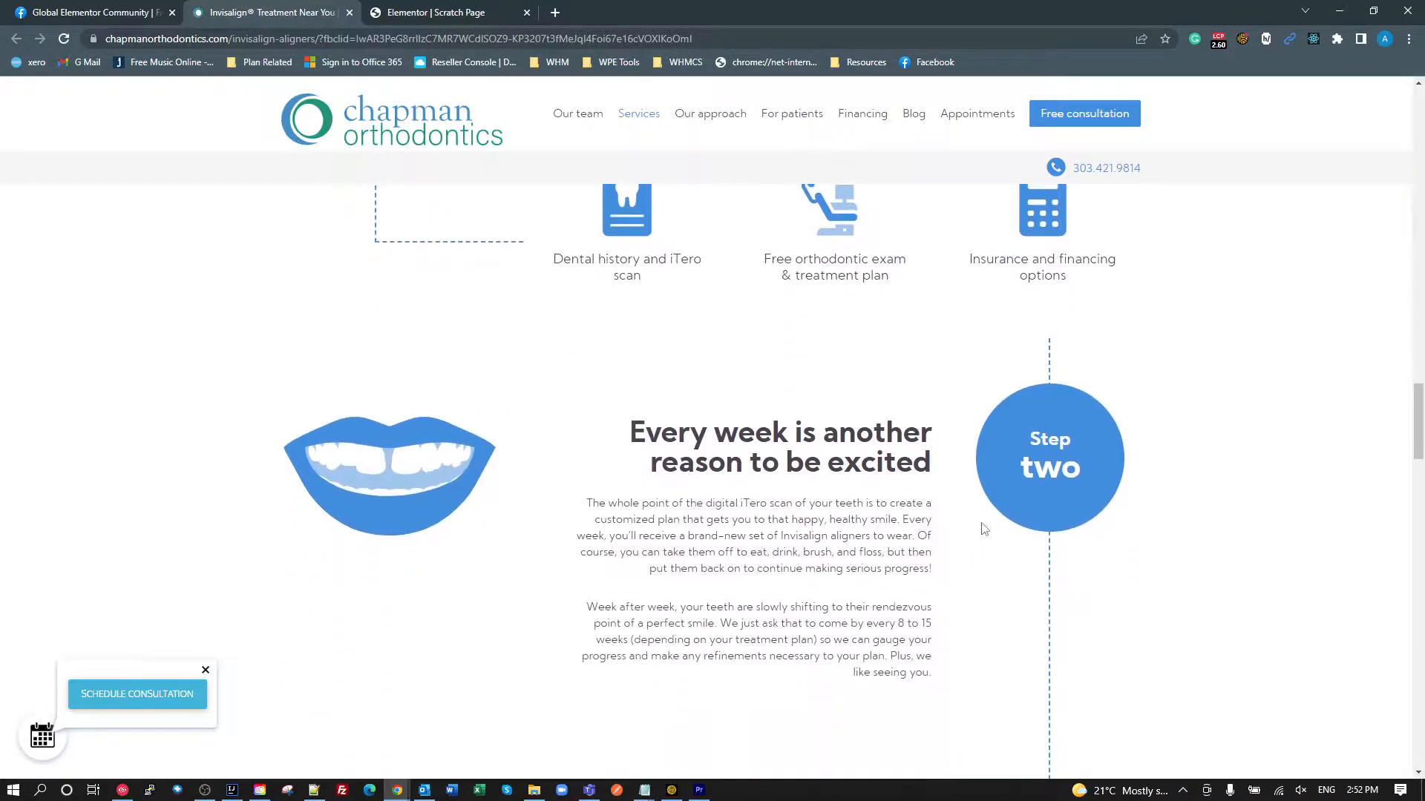
scroll(1059, 649, "down", 3)
scroll(1050, 647, "up", 12)
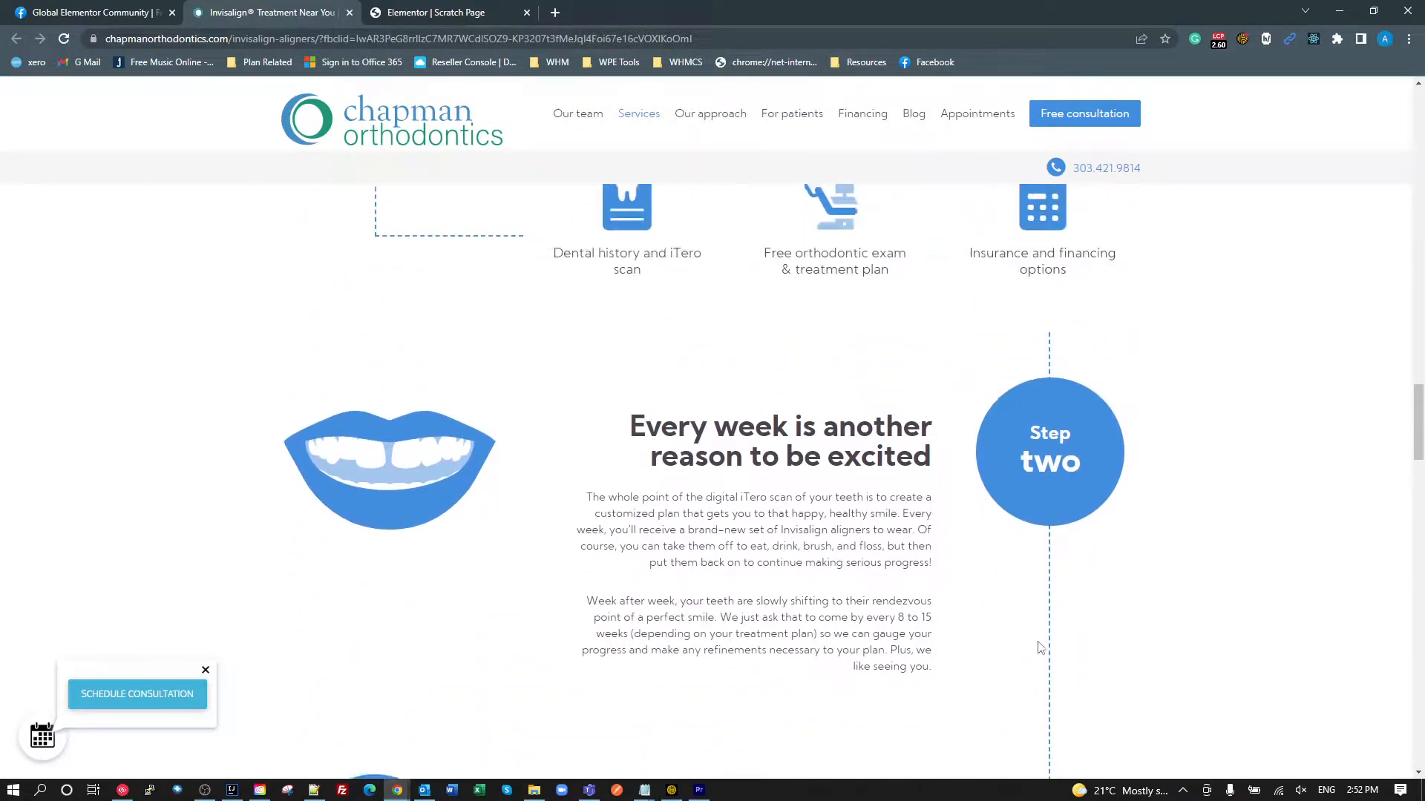
scroll(1033, 636, "down", 4)
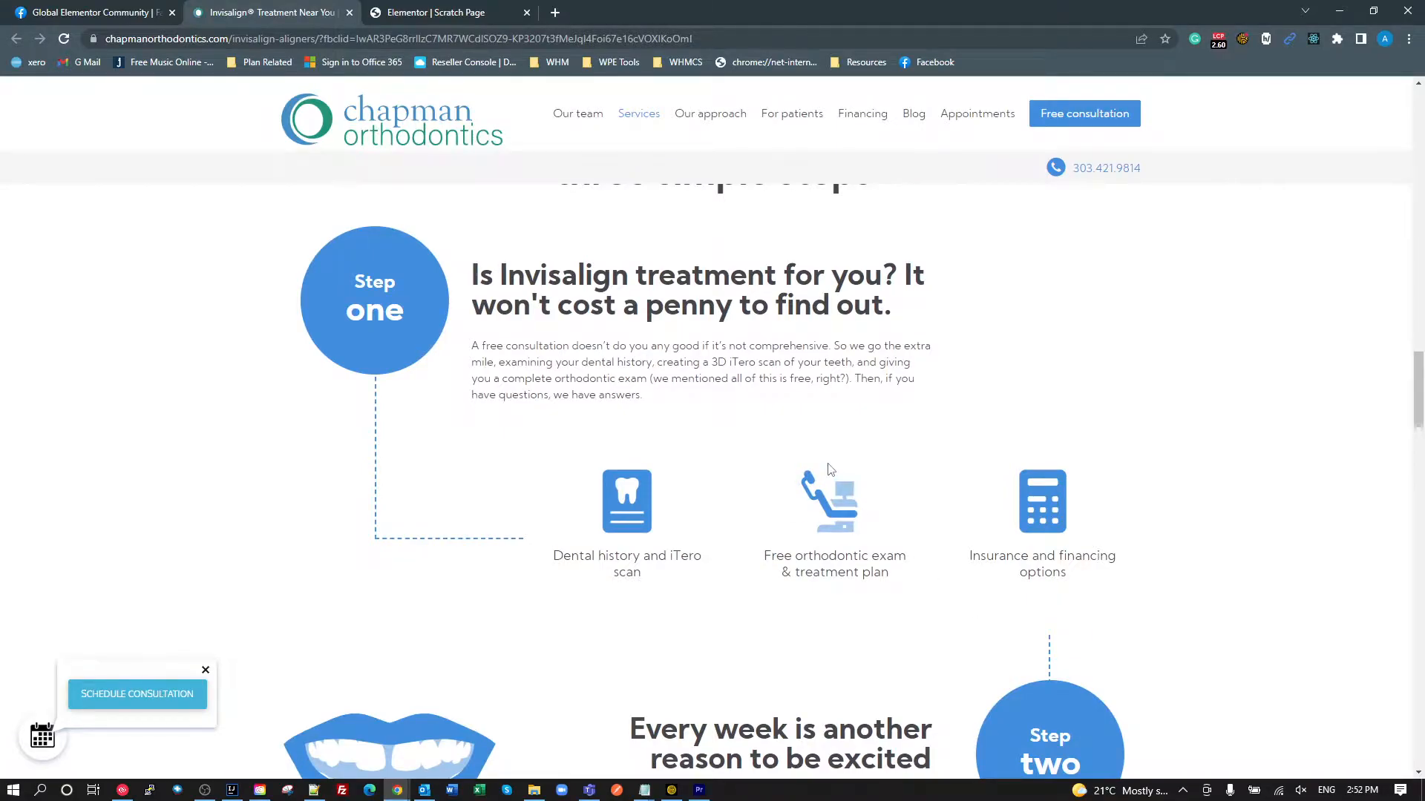
- Switch to the Elementor scratch page, add a single column-direction container, and rename it Main
left_click(438, 15)
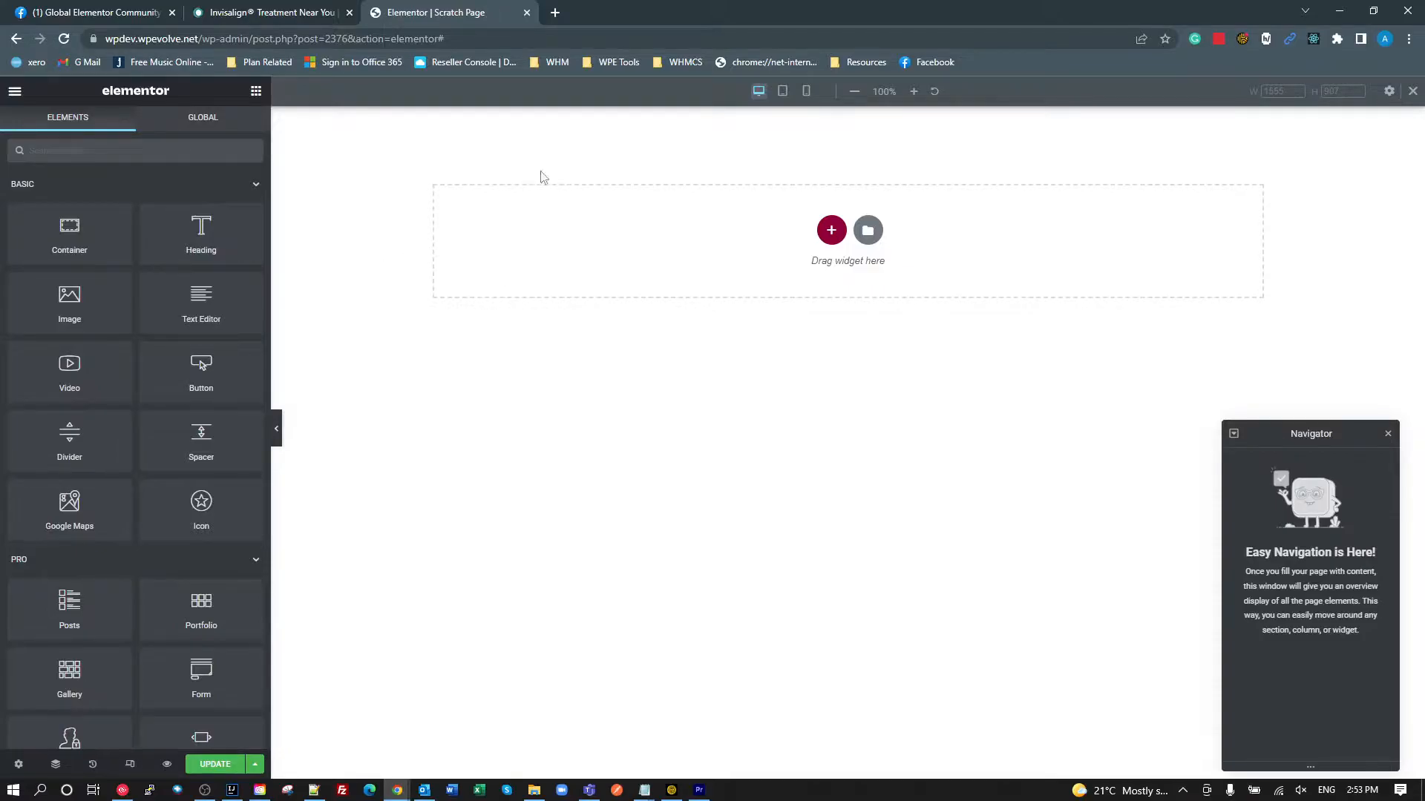
left_click(274, 13)
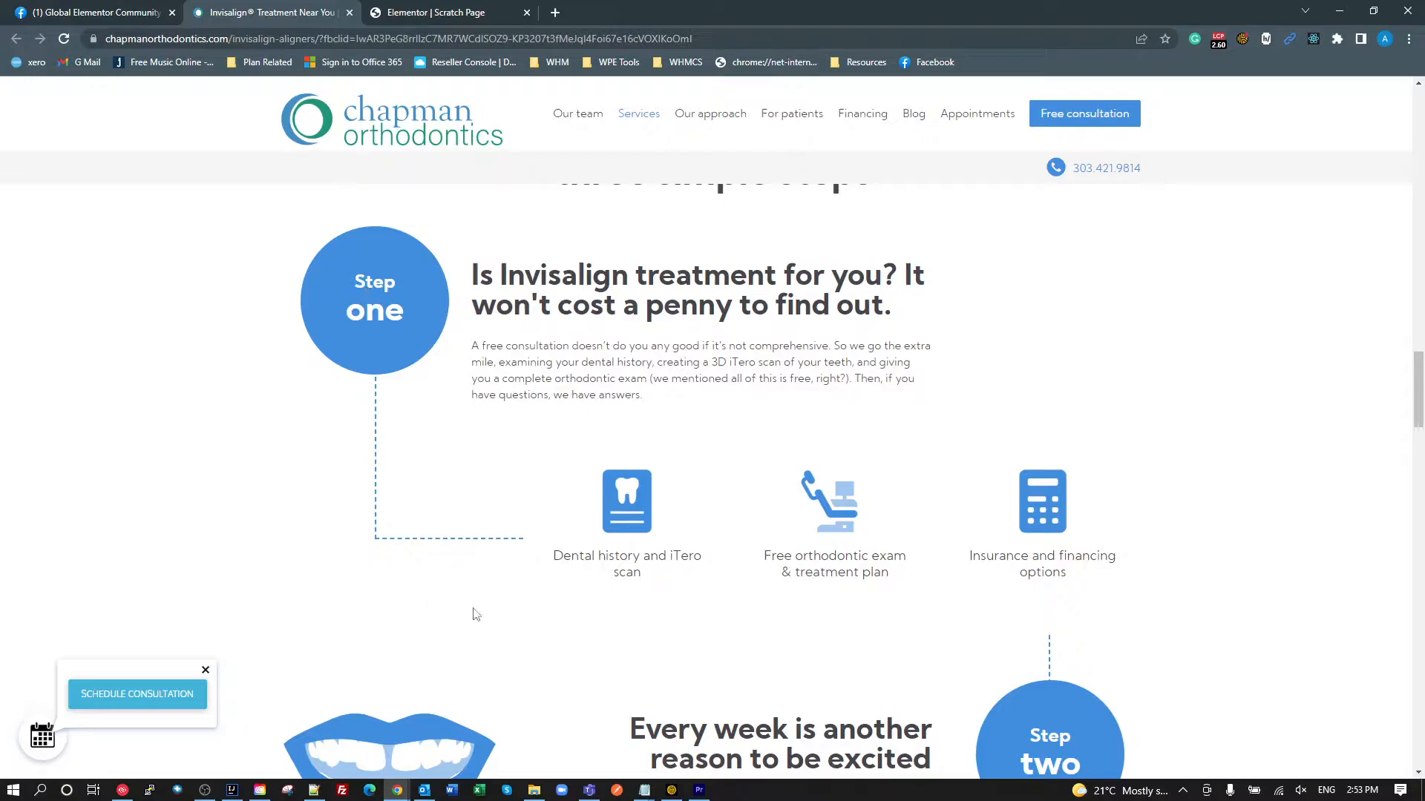
left_click(445, 15)
left_click(829, 231)
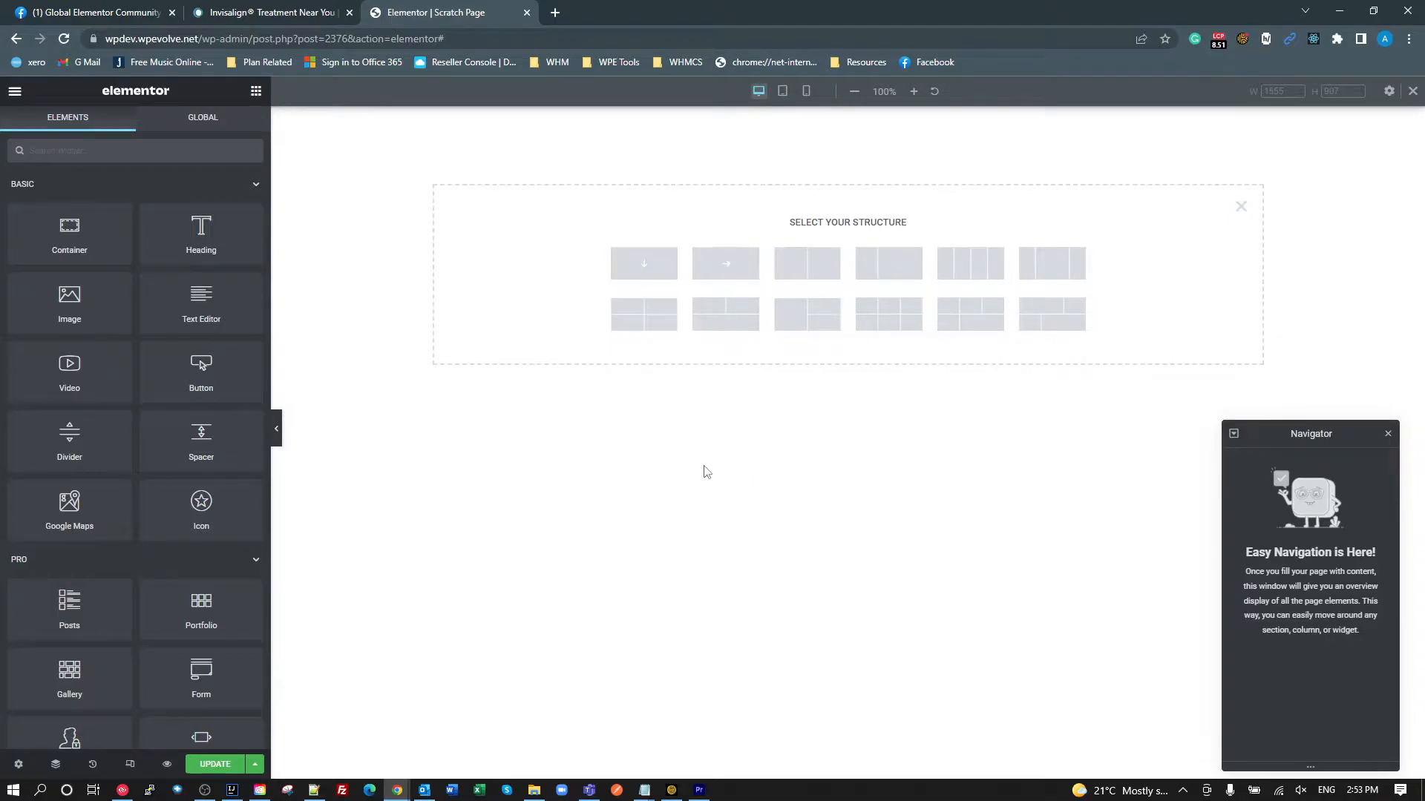
left_click(643, 264)
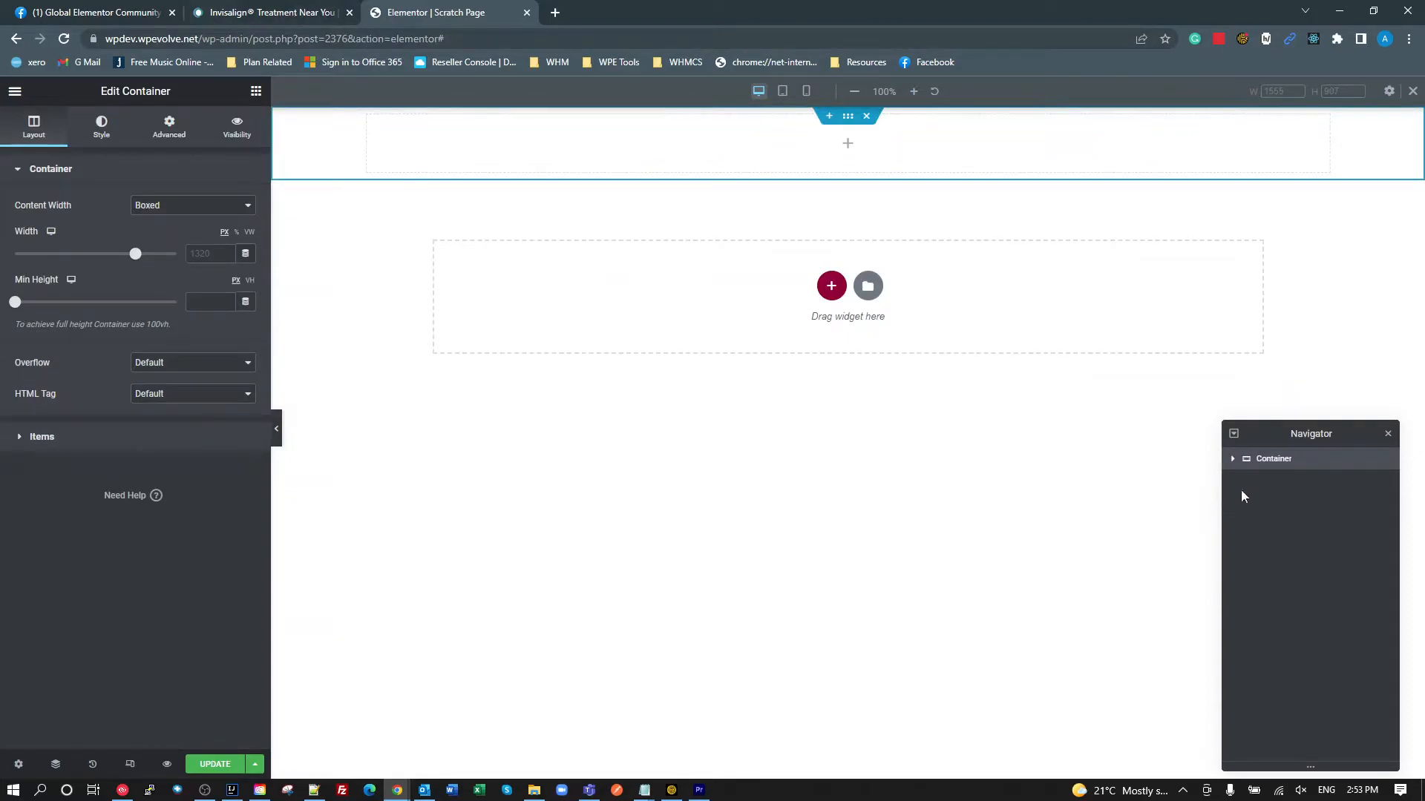
double_click(1273, 460)
type("Ma")
key("Return")
left_click(282, 12)
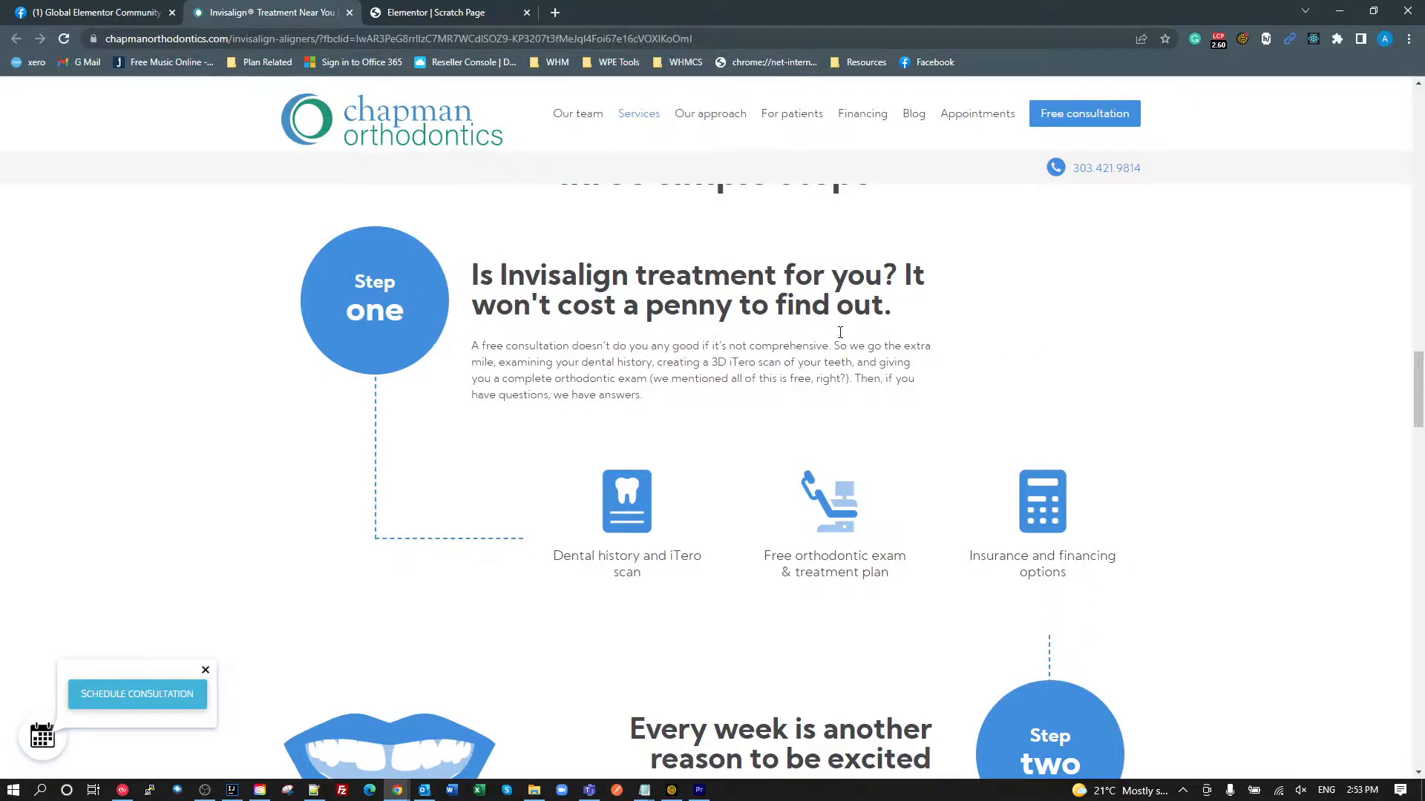
left_click(423, 13)
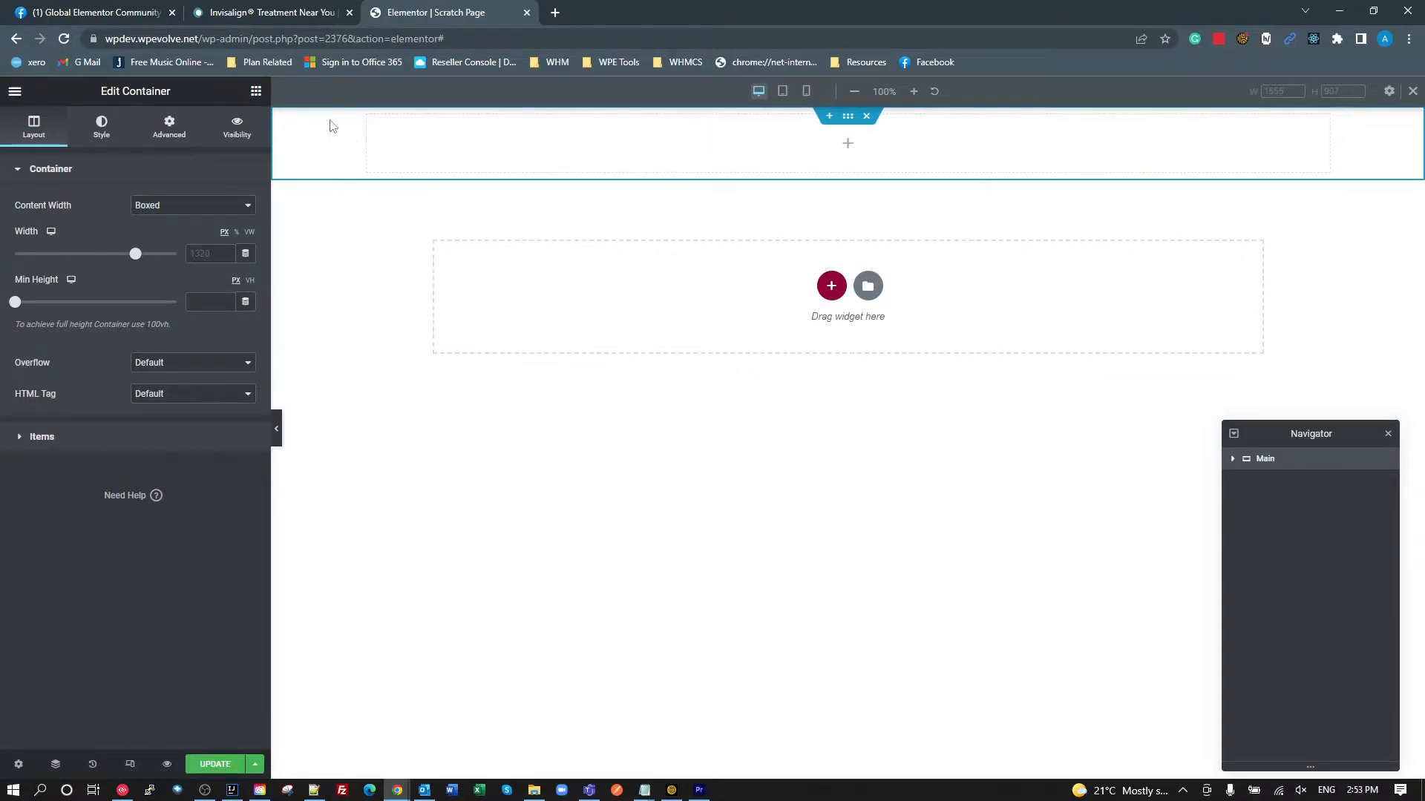
left_click(256, 92)
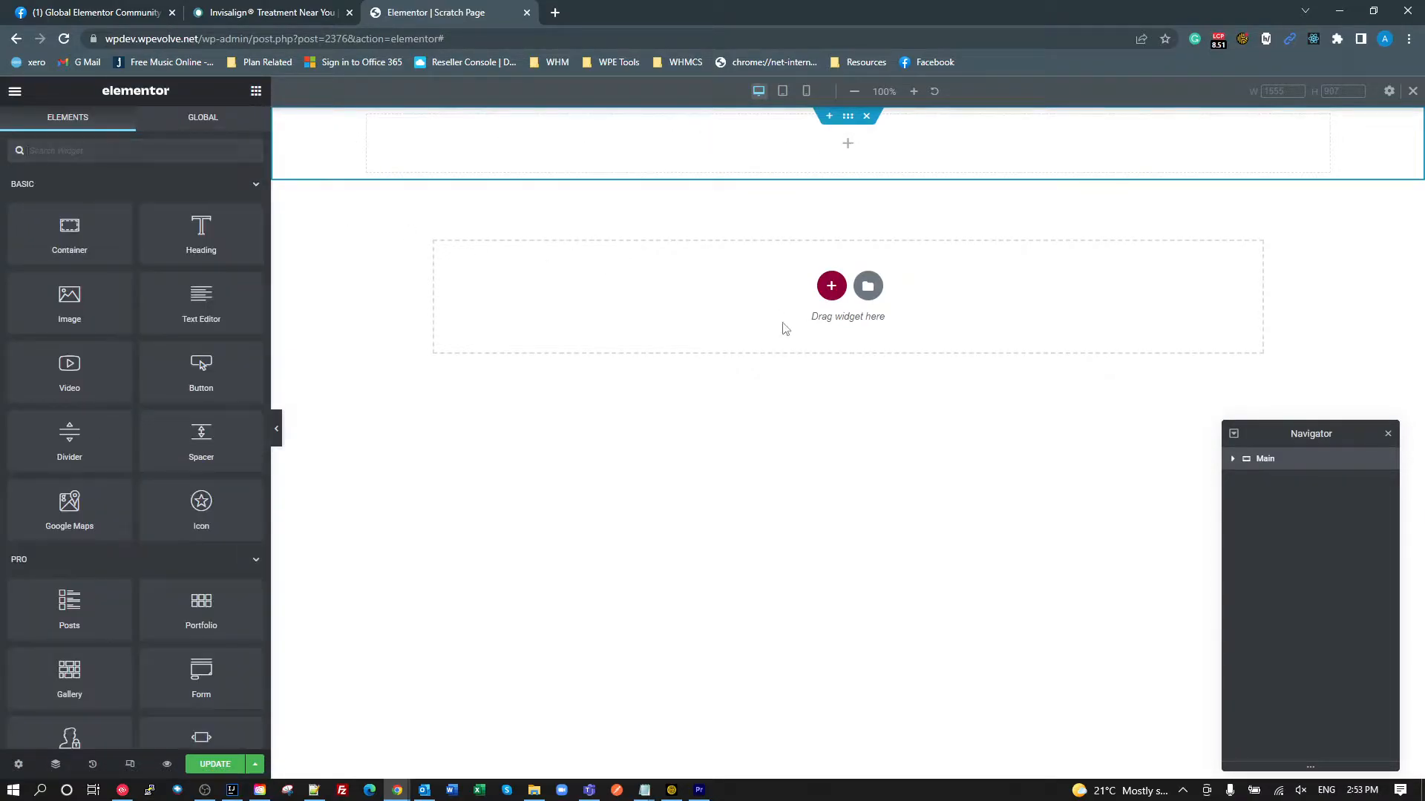
left_click(831, 286)
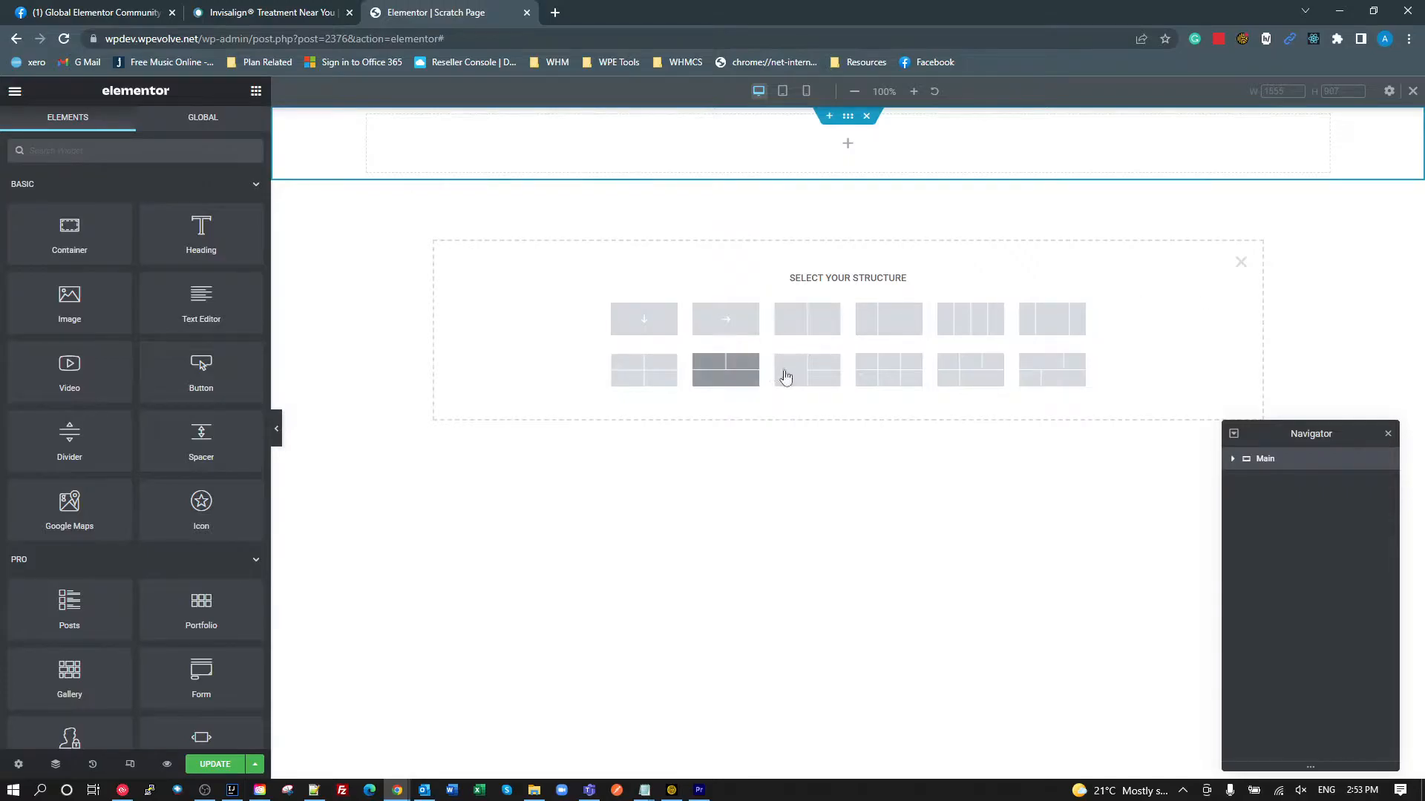
left_click(730, 325)
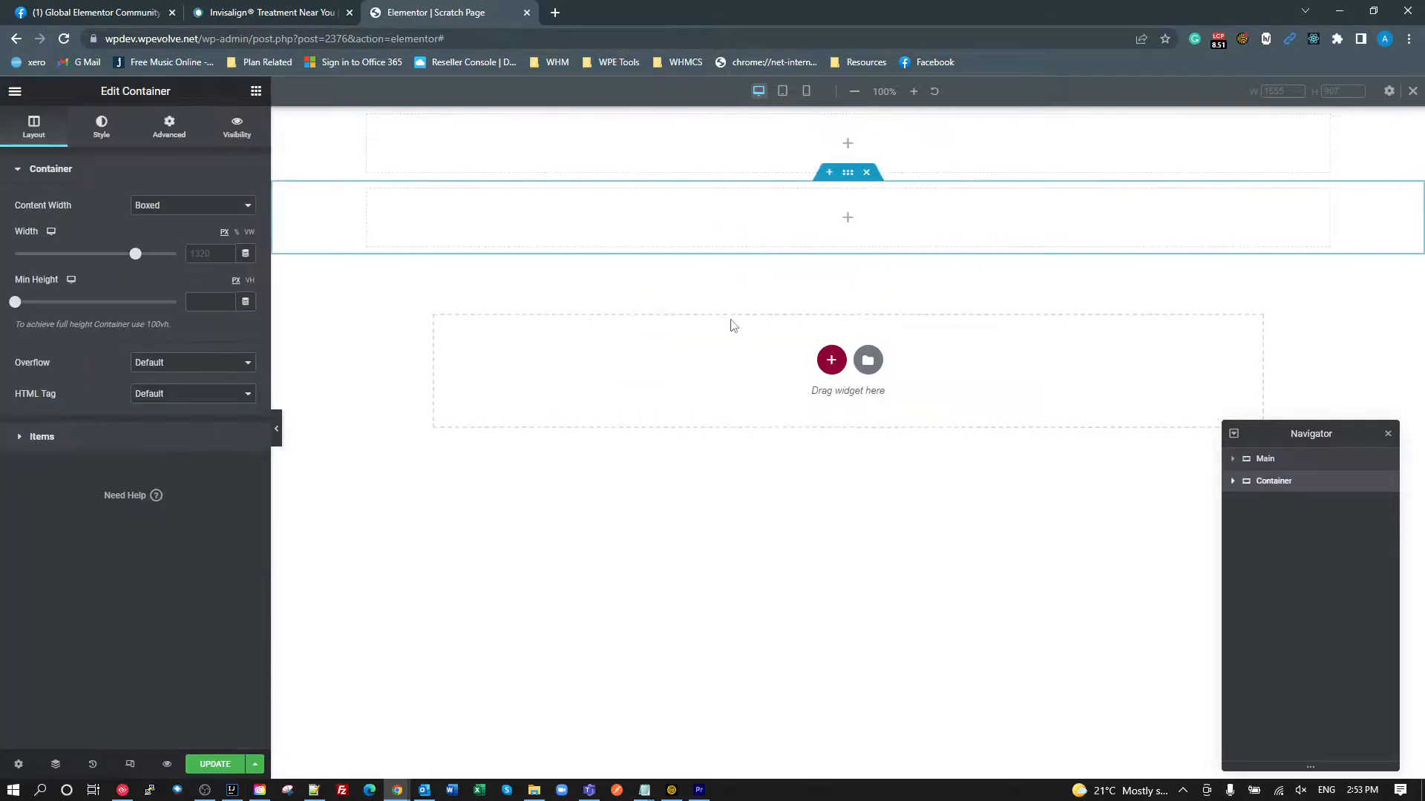
left_click(1232, 460)
left_click(1236, 481)
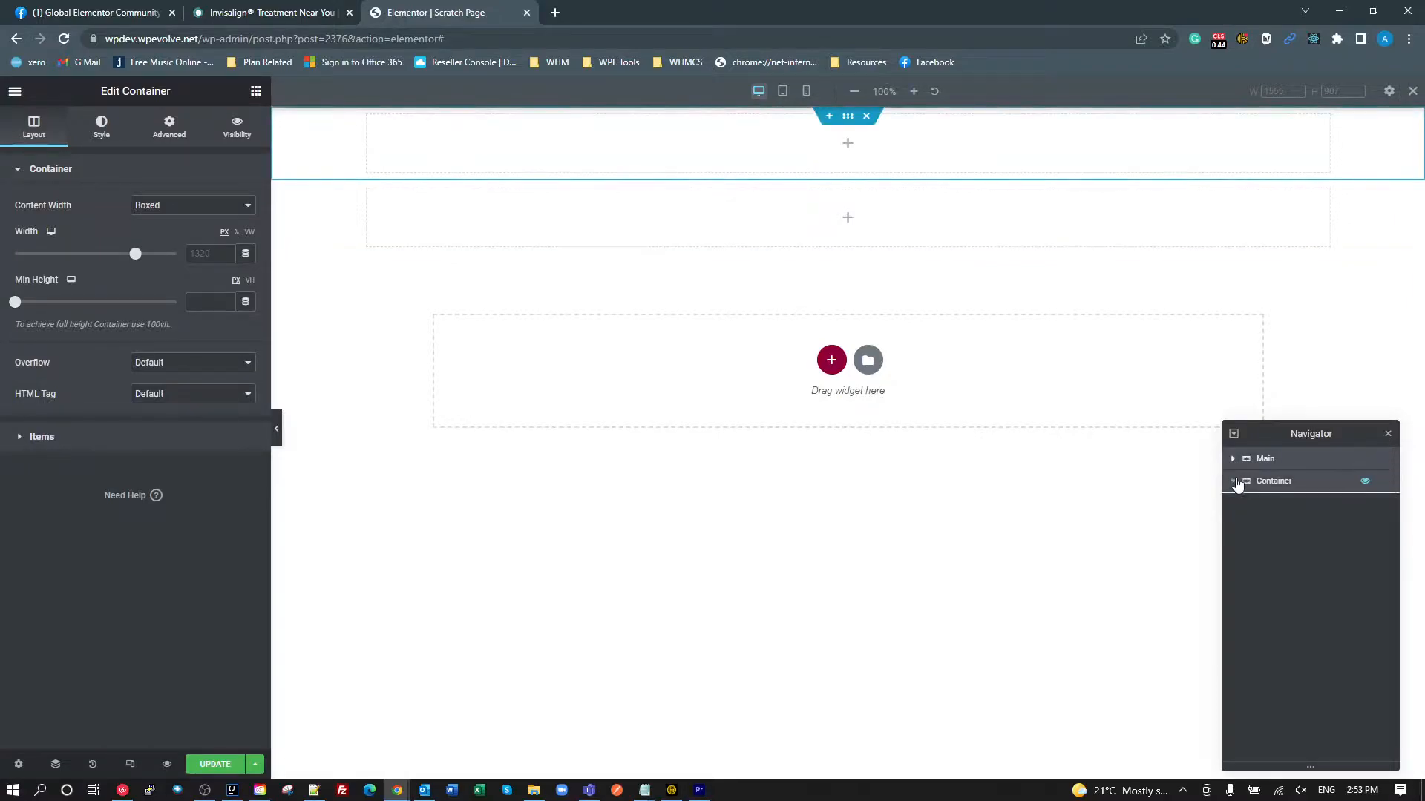
left_click(1233, 462)
left_click_drag(1273, 506, 1288, 484)
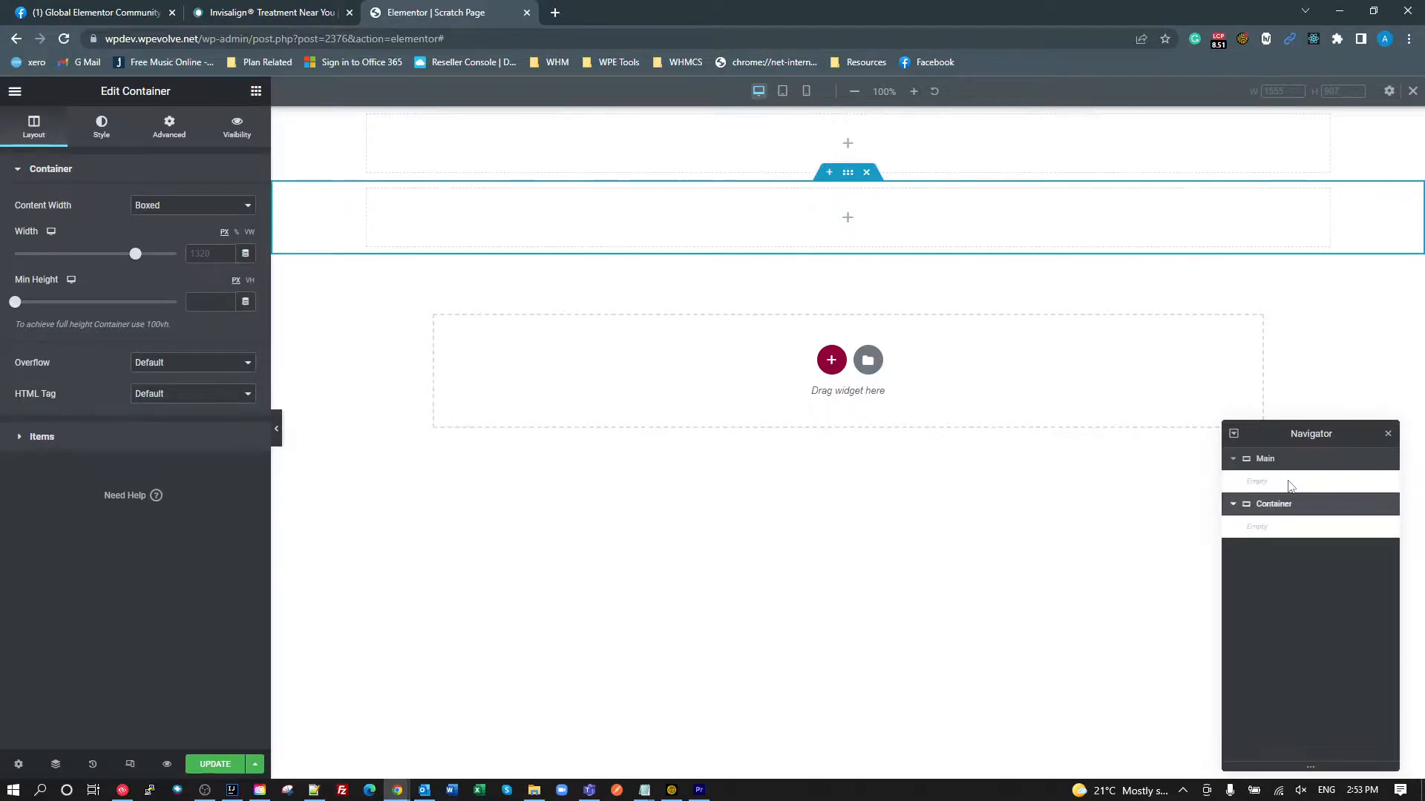
right_click(1276, 506)
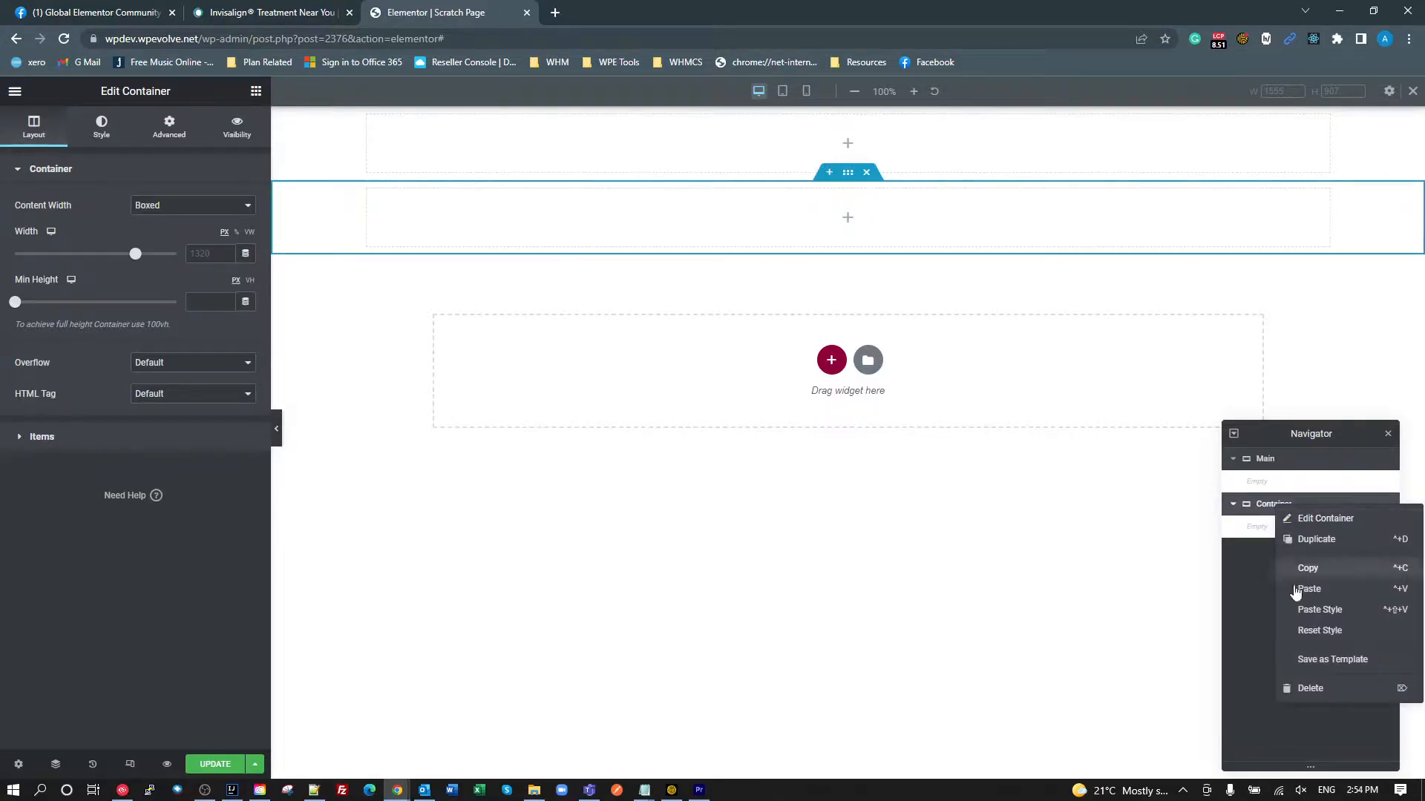
left_click(1307, 690)
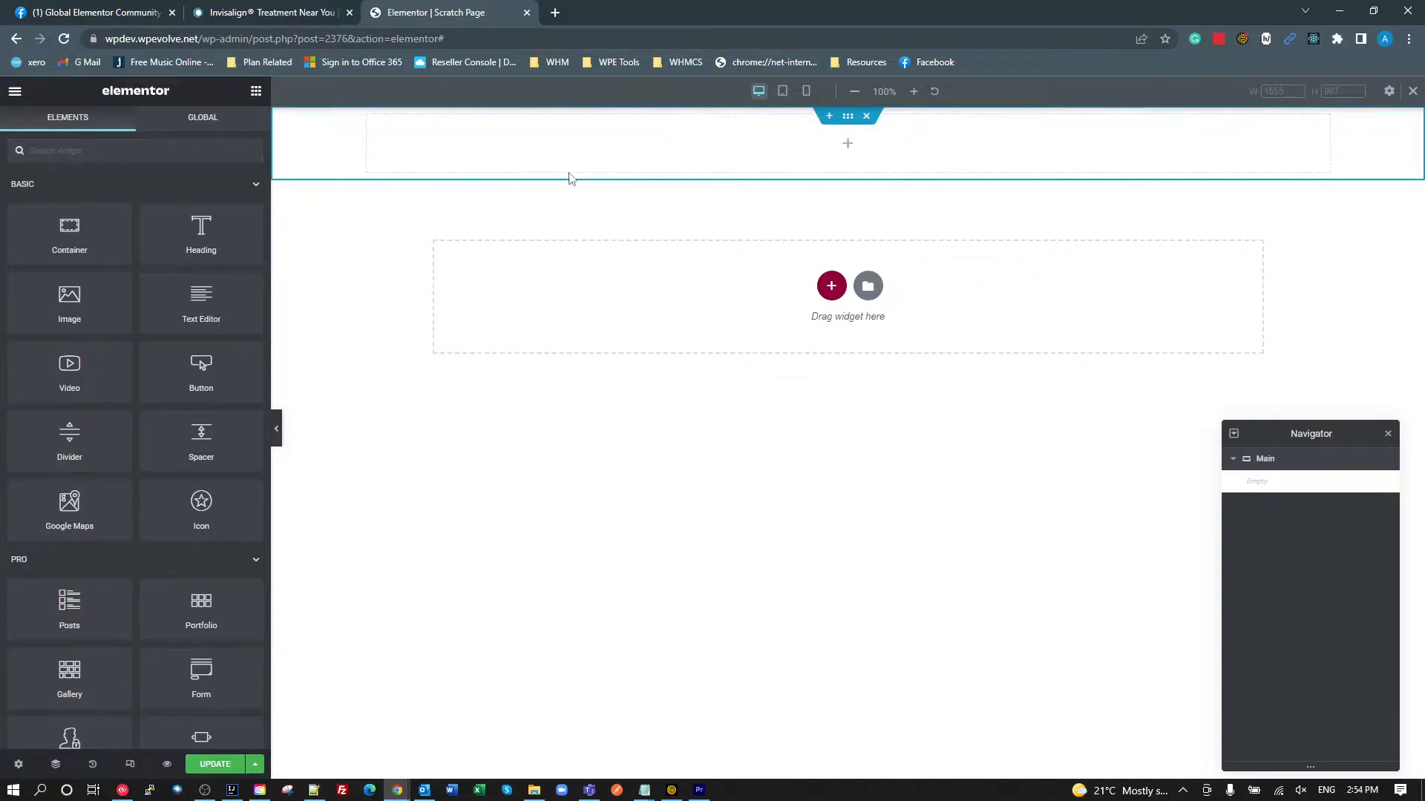
- Nest a new container inside Main and set its elements gap to 0
left_click_drag(67, 230, 464, 140)
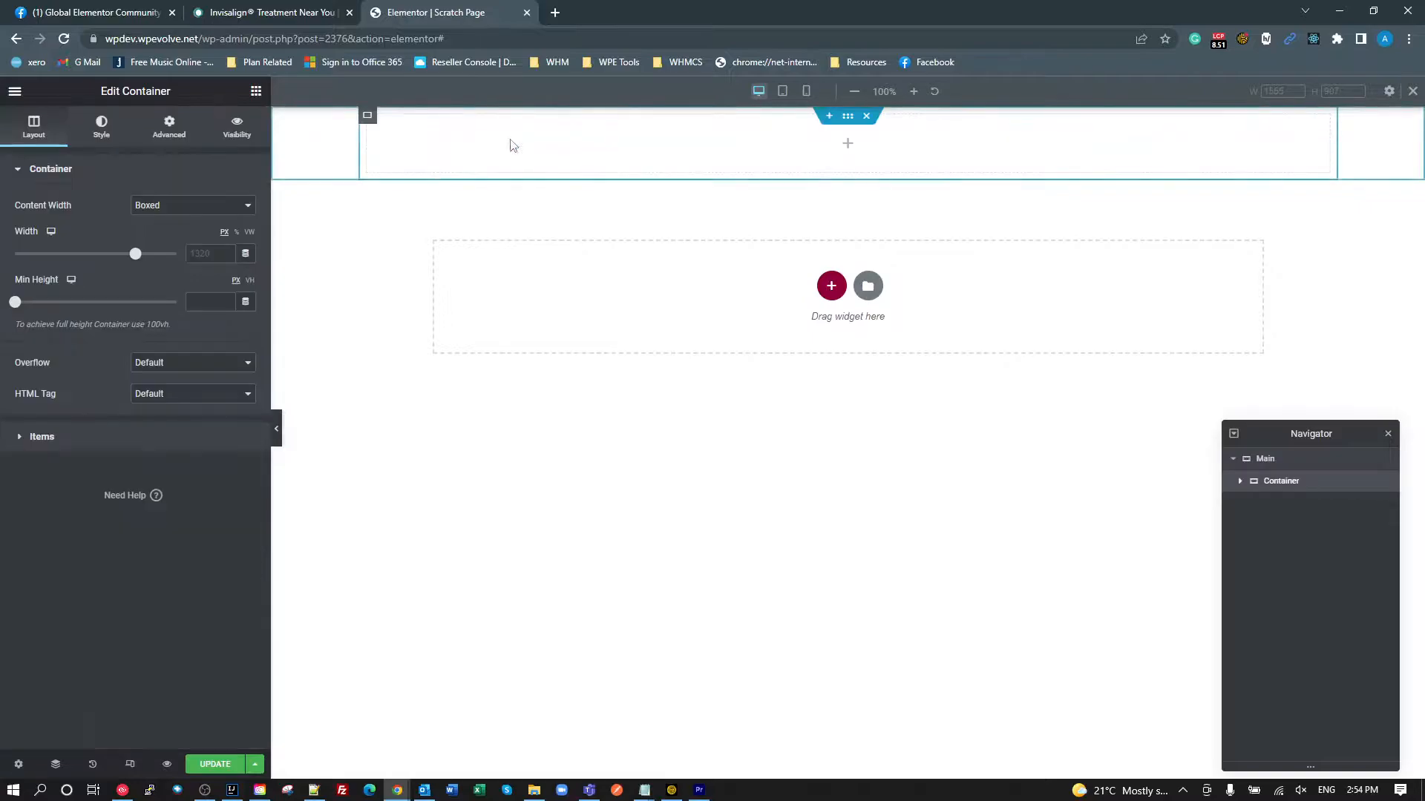
left_click(81, 443)
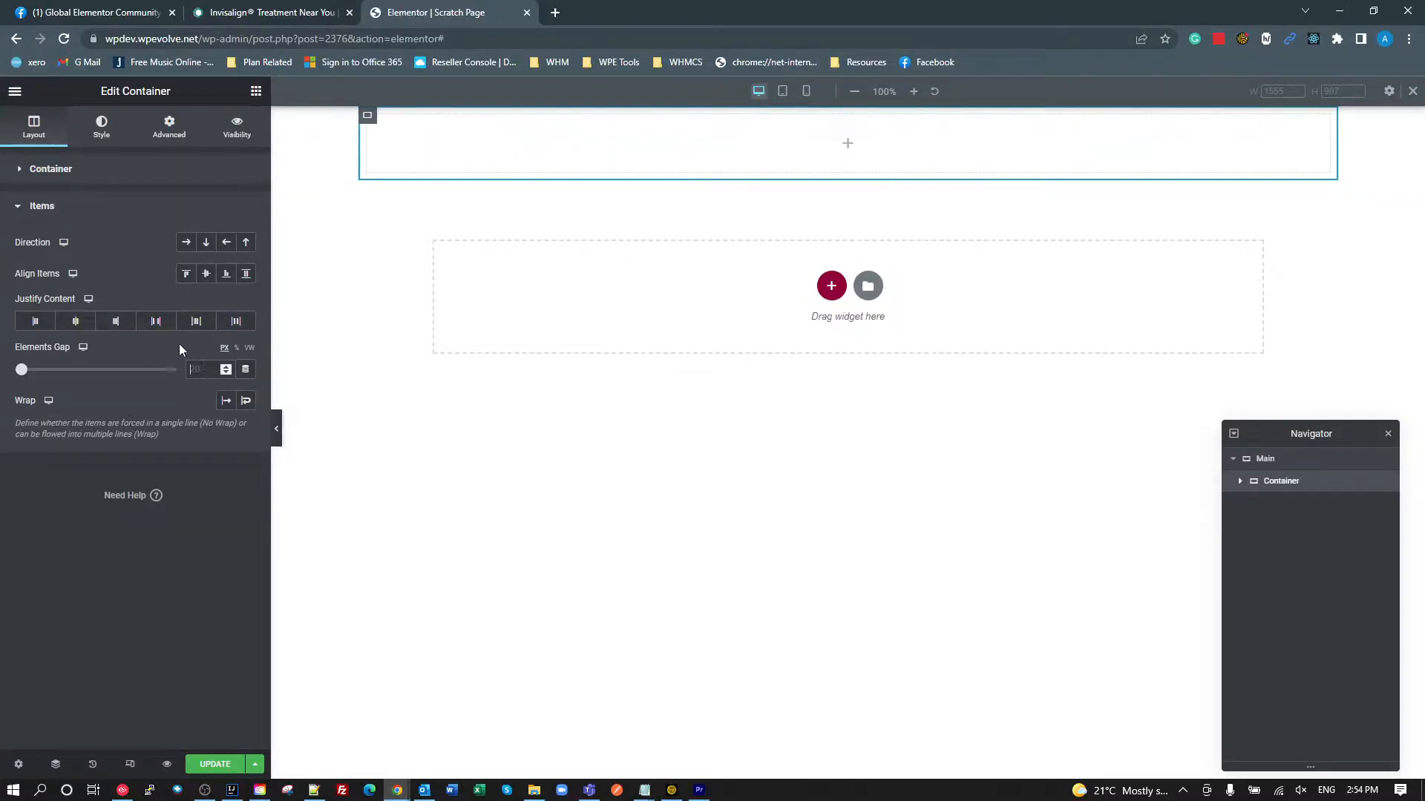
type("0")
- Duplicate the nested container so that Main holds two child containers
right_click(369, 124)
left_click(408, 154)
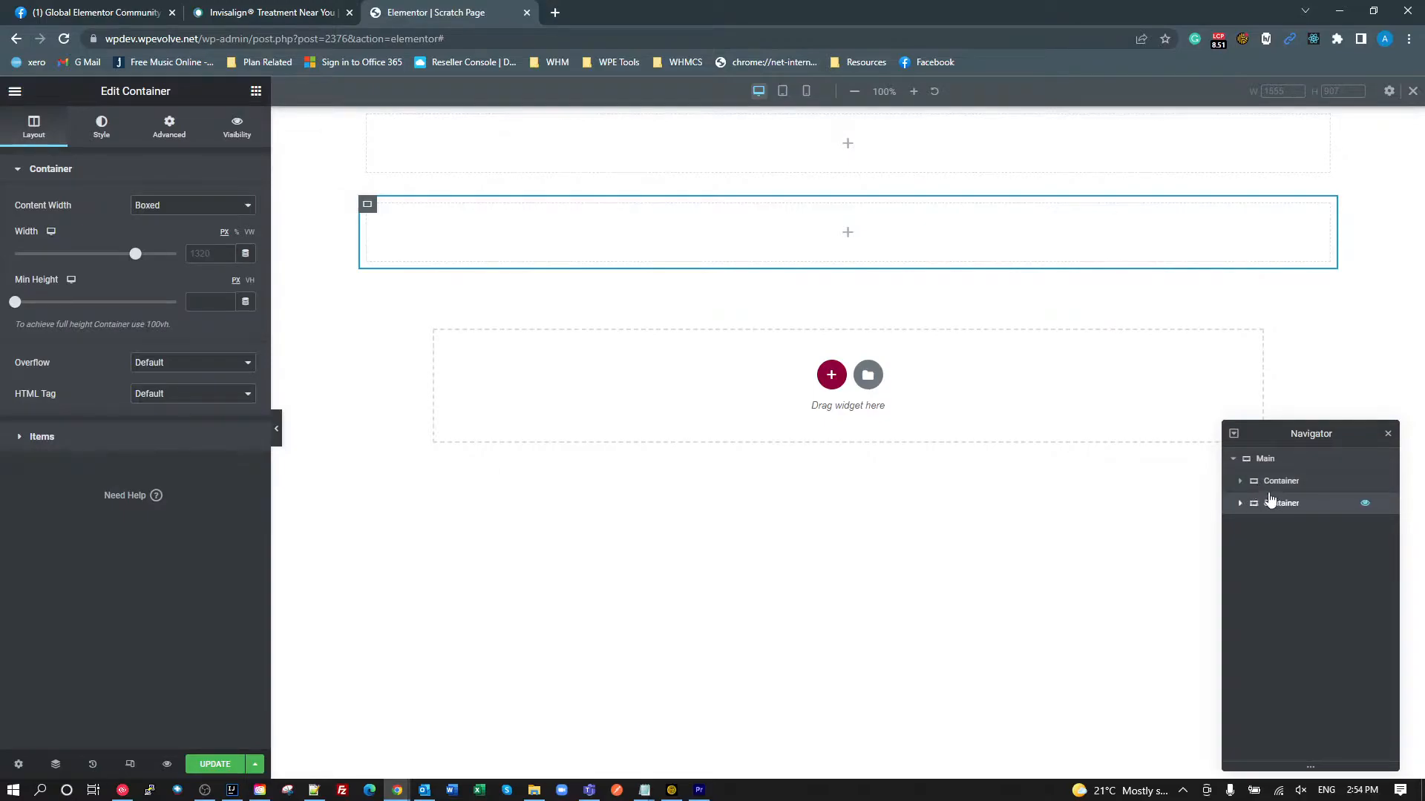
left_click(1241, 486)
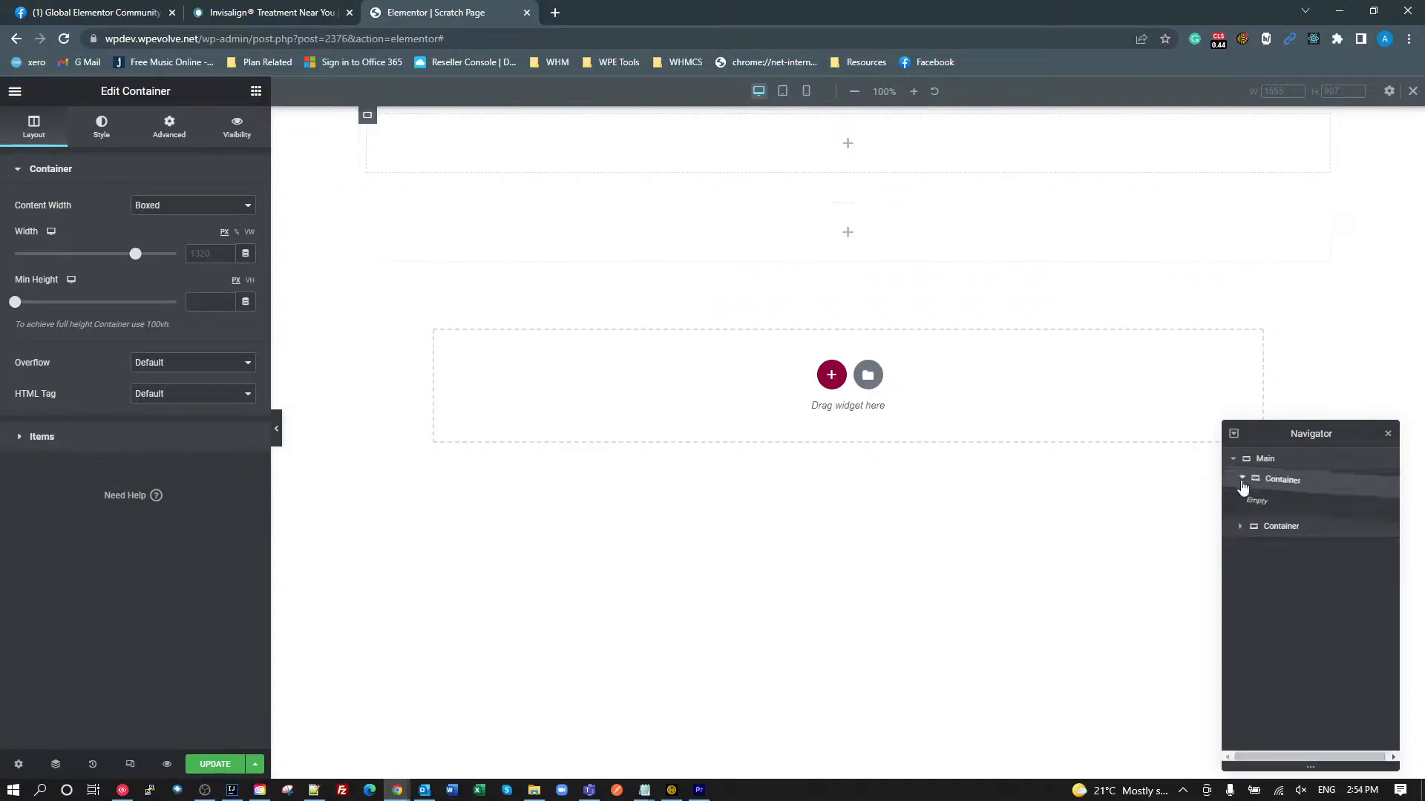
left_click(1240, 484)
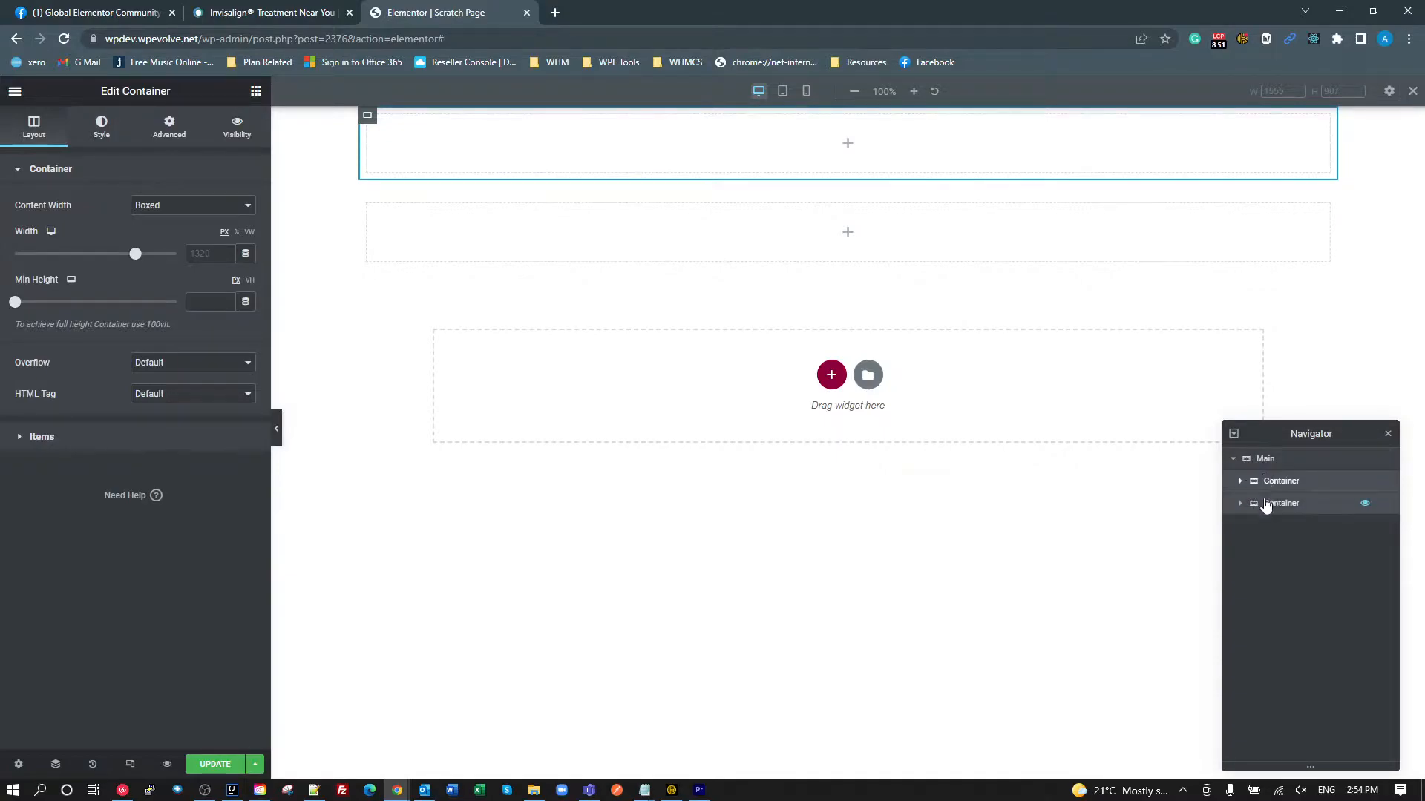
- Rename the first container inside Main as Top Row, checking the reference page's layout for a fitting name
double_click(1281, 481)
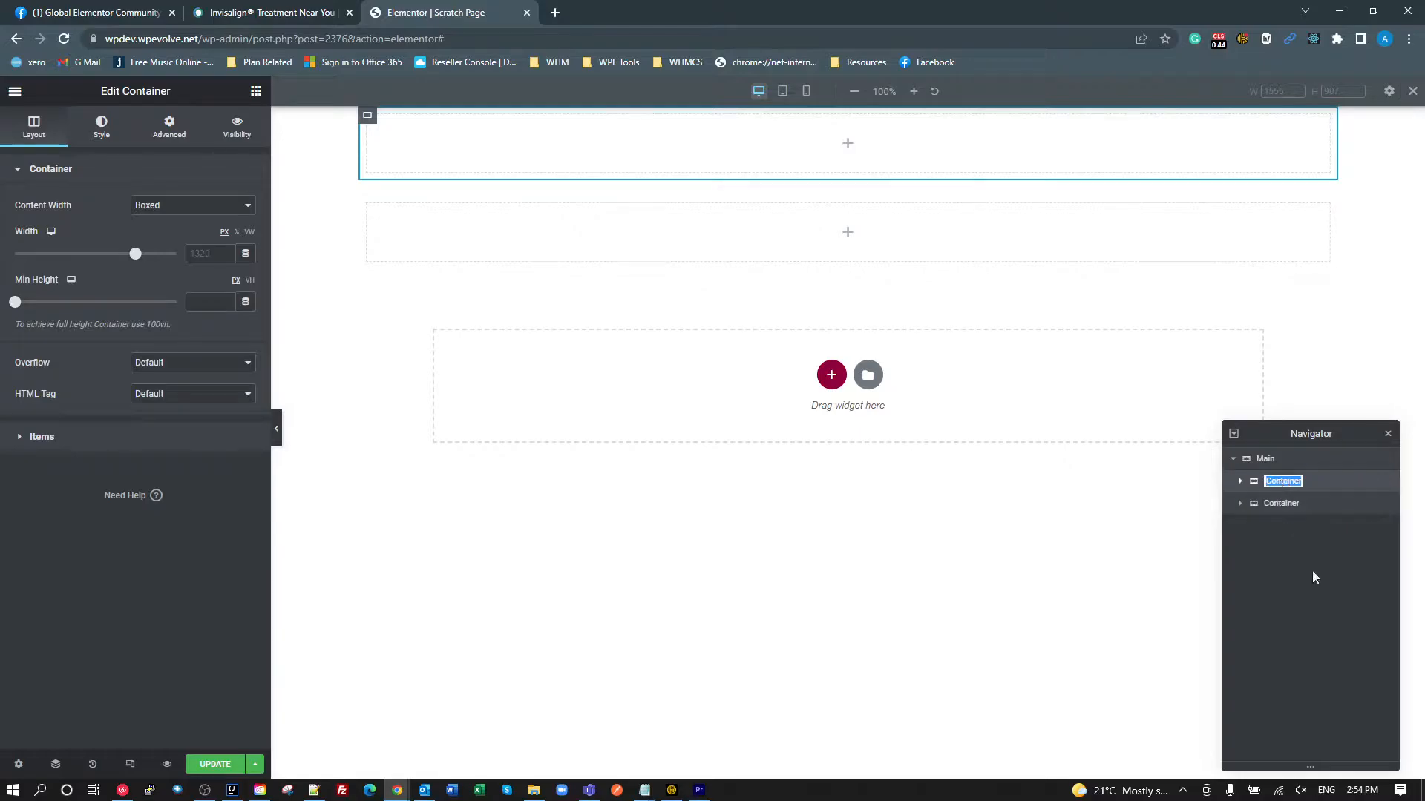
left_click(267, 13)
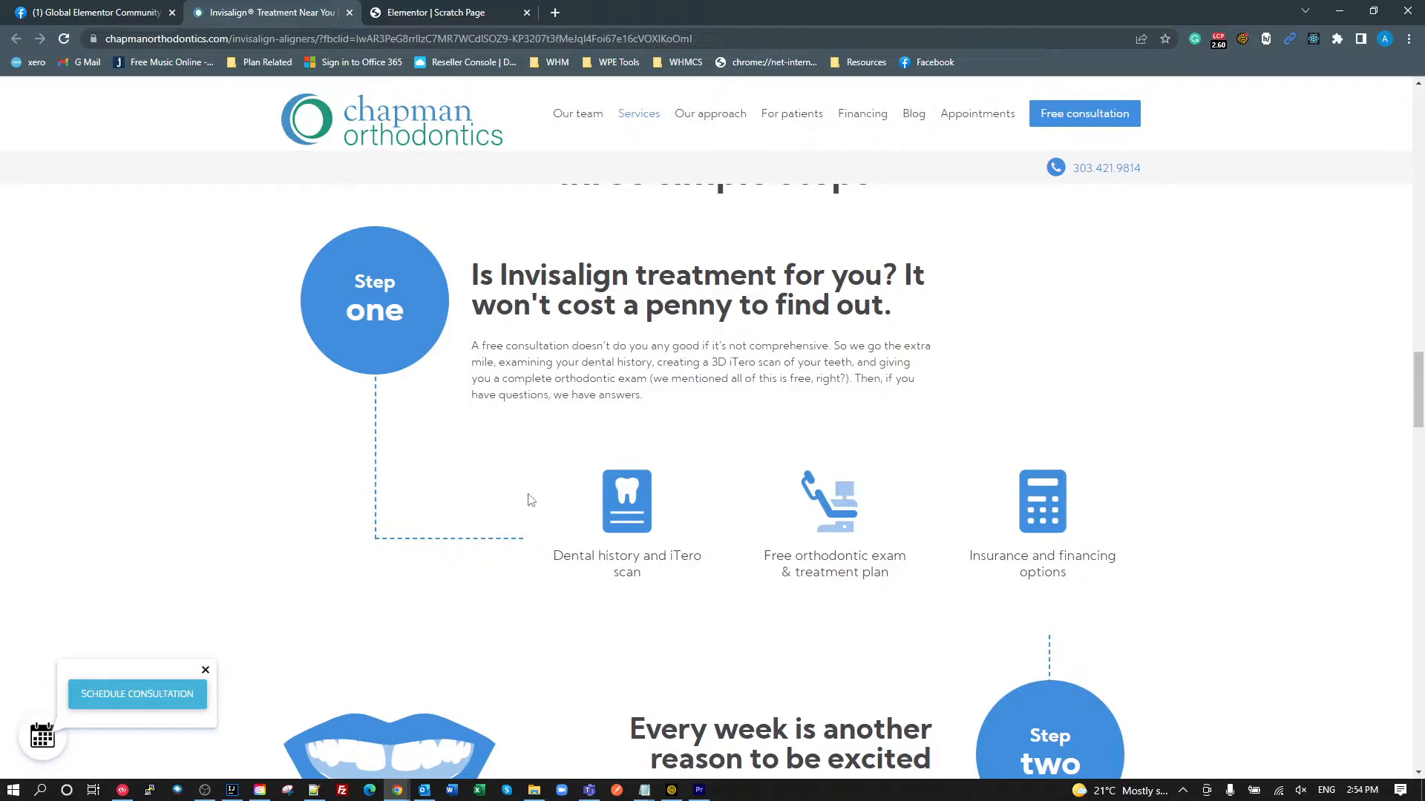
left_click(393, 14)
left_click(1284, 482)
double_click(1285, 482)
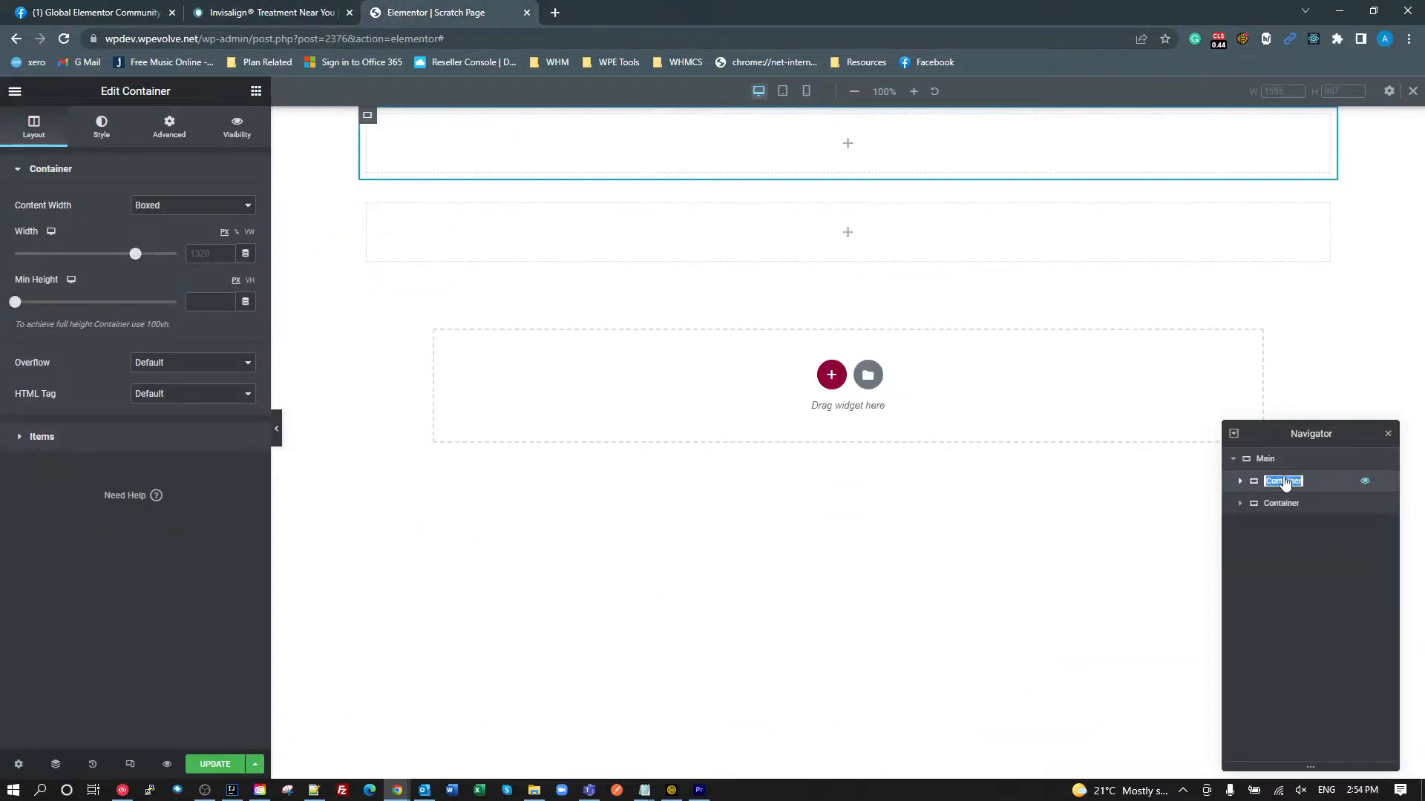
key("BackSpace")
key("BackSpace")
key("BackSpace")
key("BackSpace")
type("Row")
key("Return")
- Rename the second container inside Main as Top Icons
left_click(1285, 506)
double_click(1284, 505)
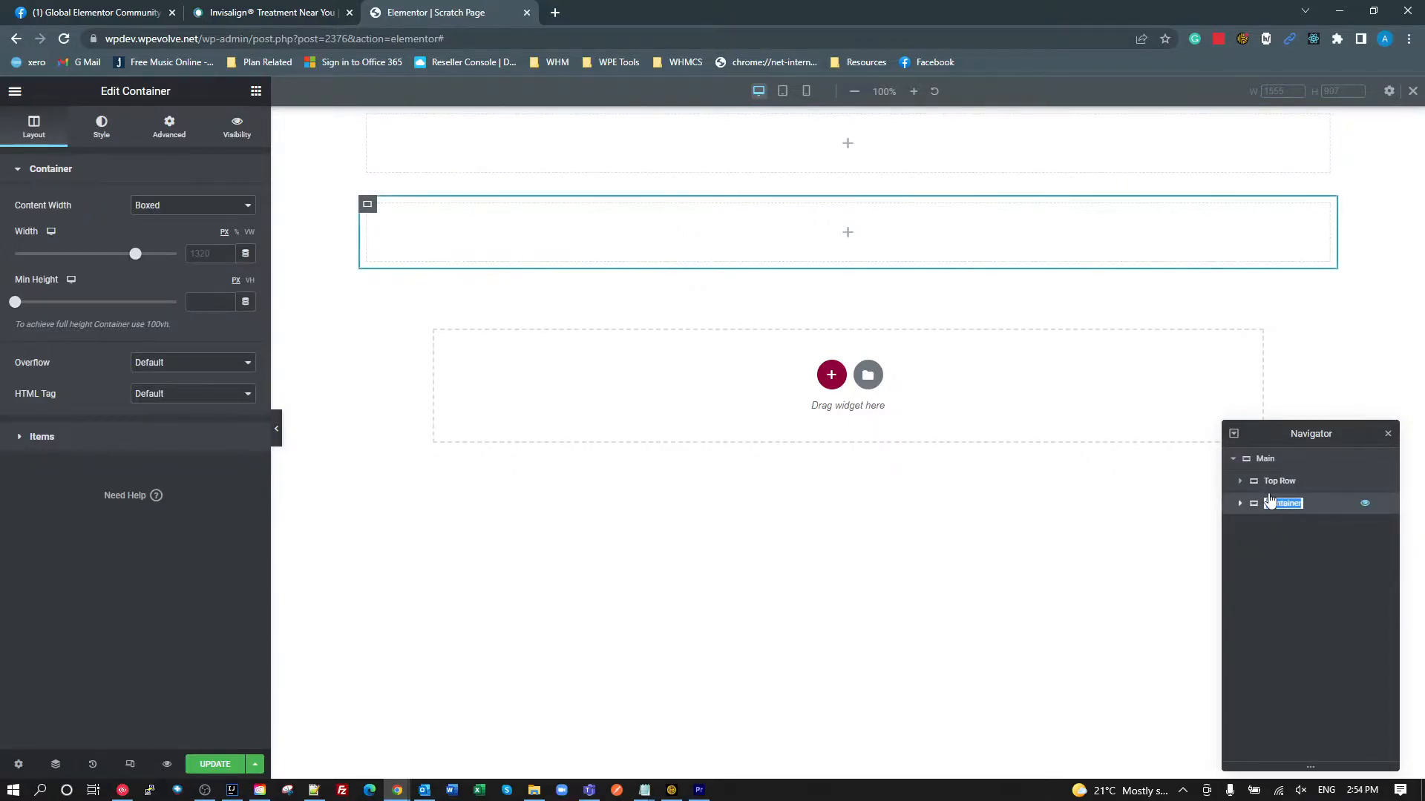
key("BackSpace")
key("Return")
- Add a container inside Top Row and rename it Step 1 Container
left_click(1269, 484)
left_click(1239, 482)
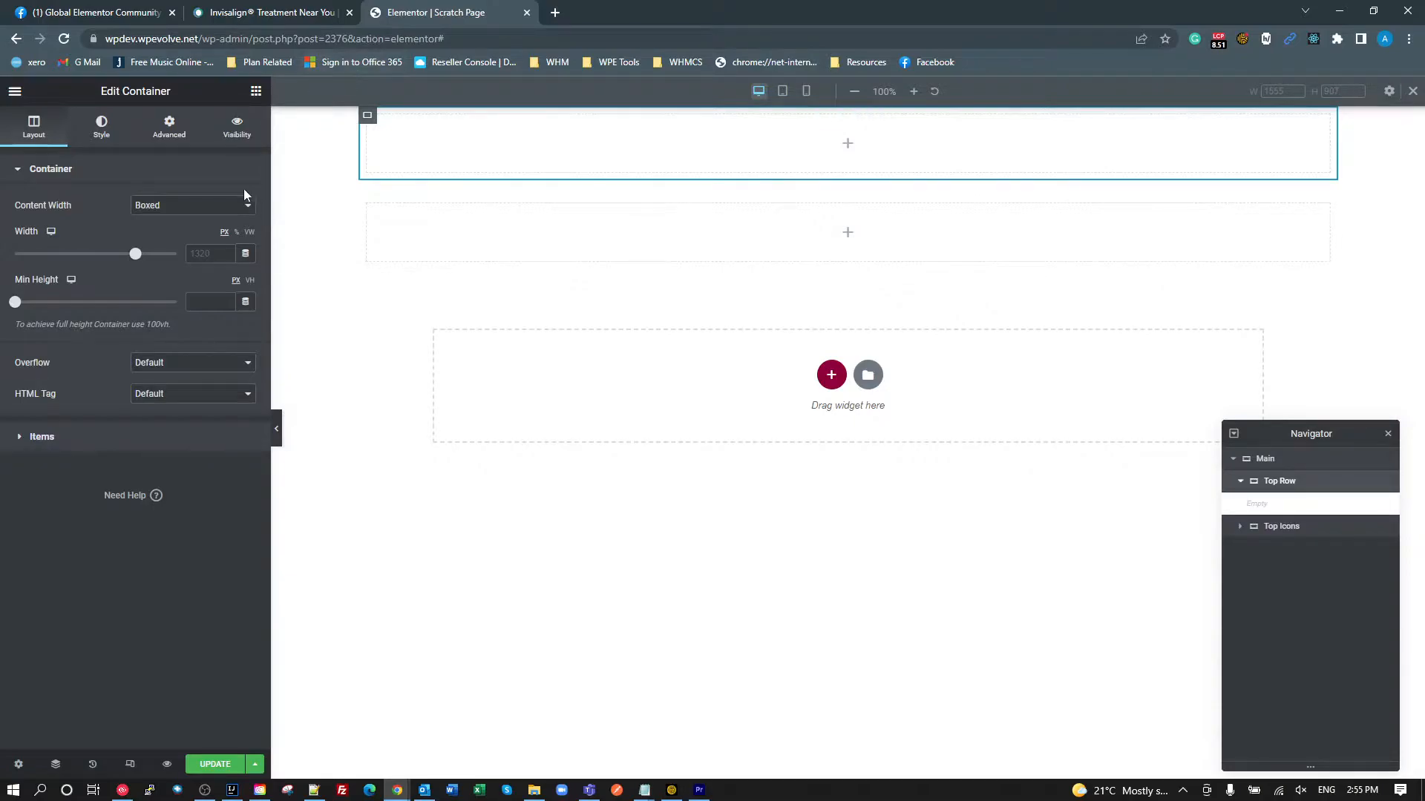
left_click(256, 92)
left_click_drag(70, 230, 417, 149)
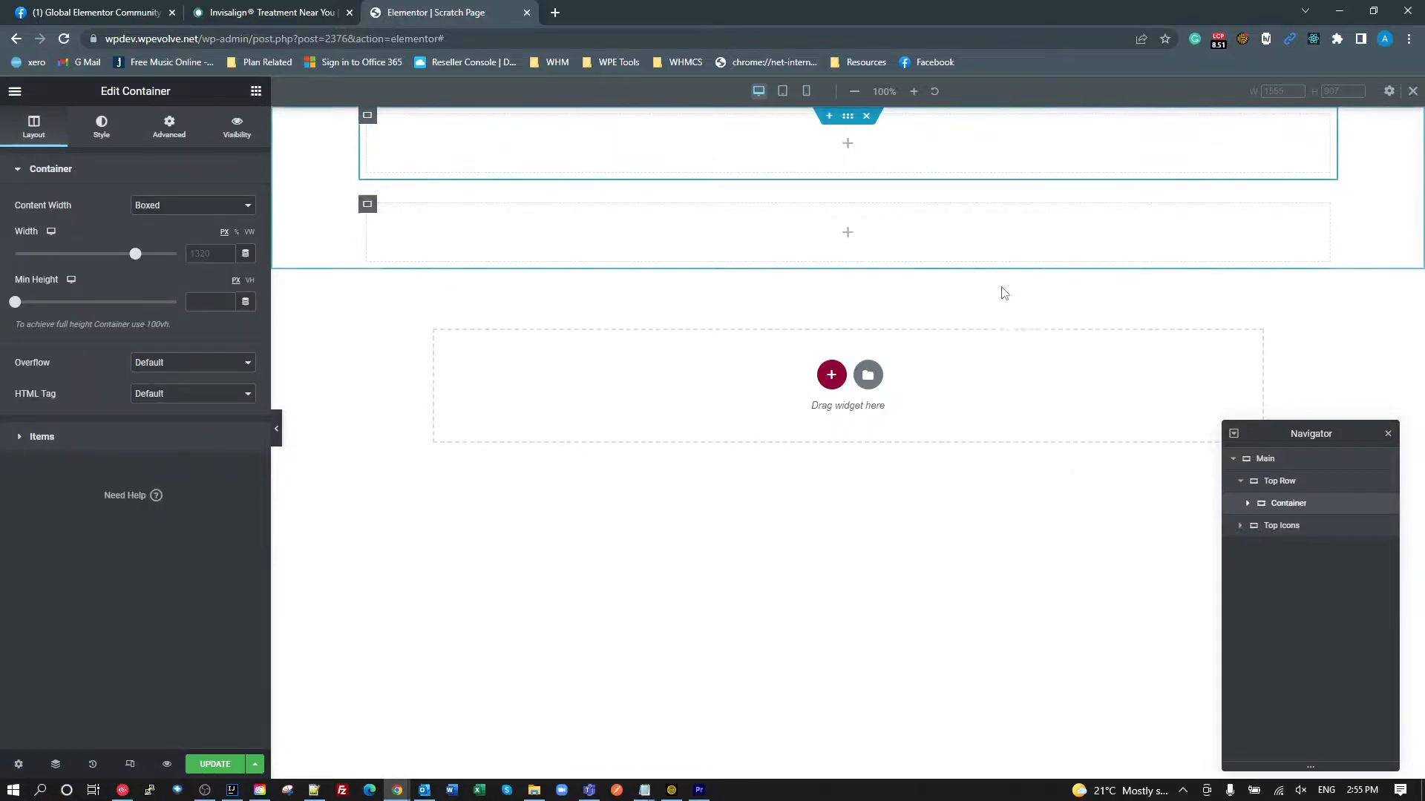
double_click(1297, 503)
type("Step 1 Coo")
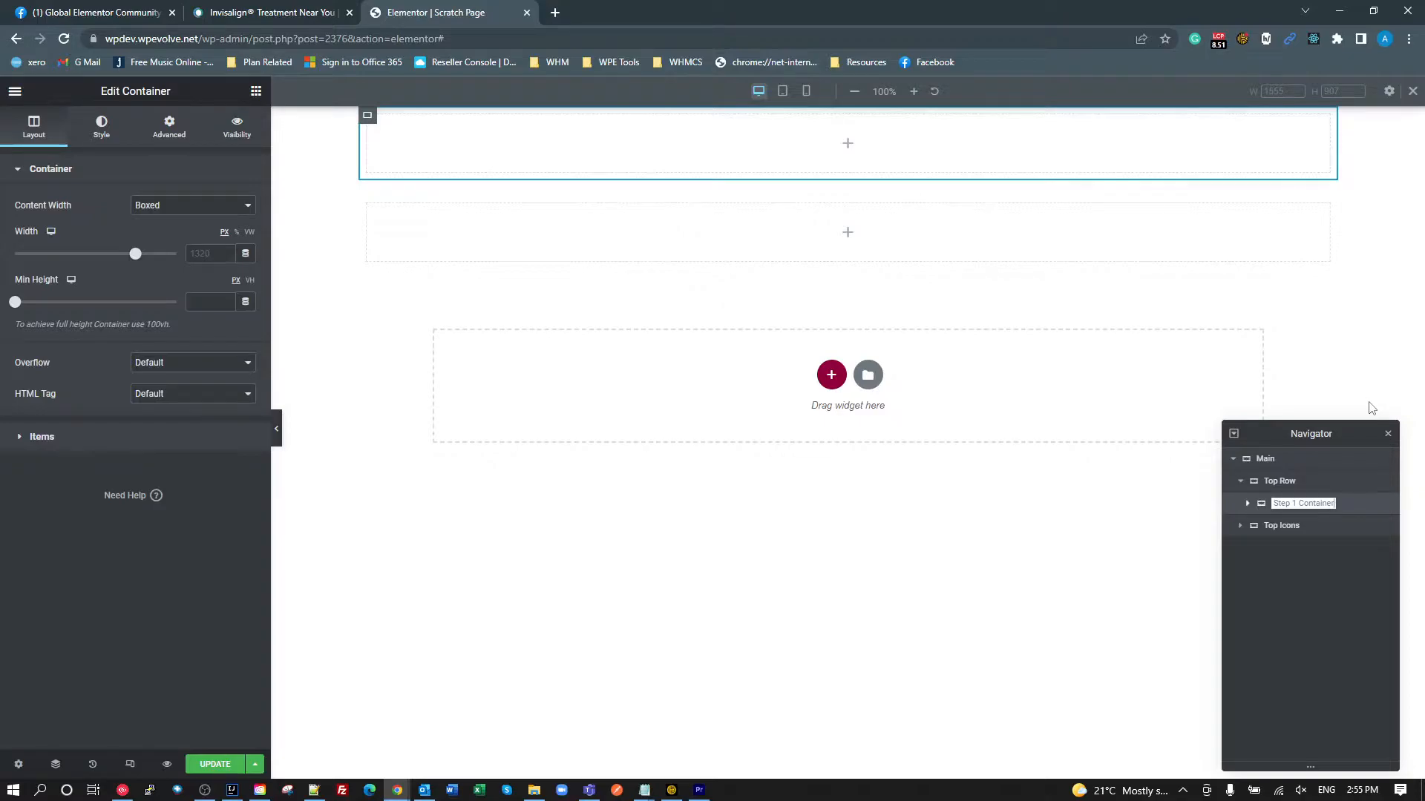
key("Return")
- Duplicate Step 1 Container so that Top Row holds two child containers
left_click(1247, 504)
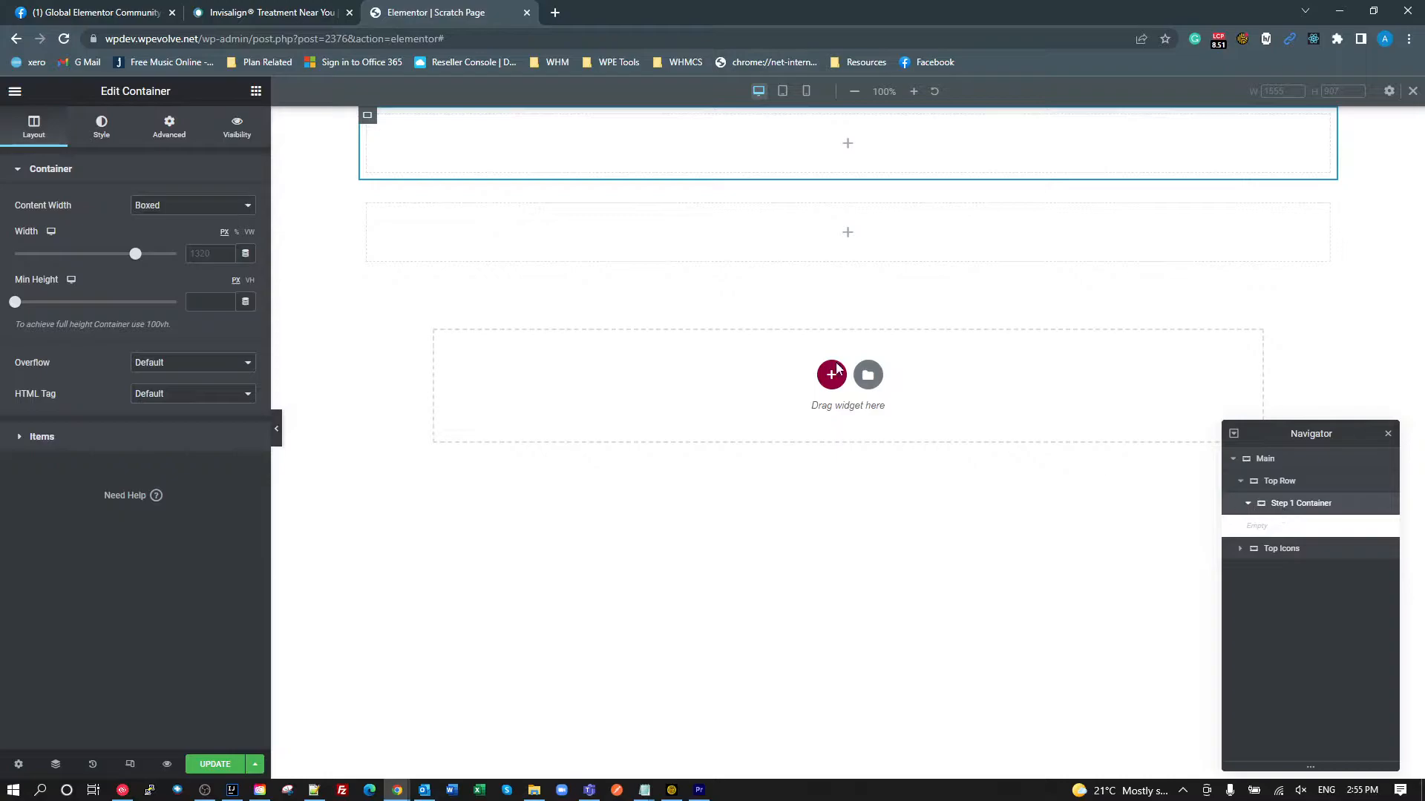
right_click(1277, 501)
left_click(1318, 535)
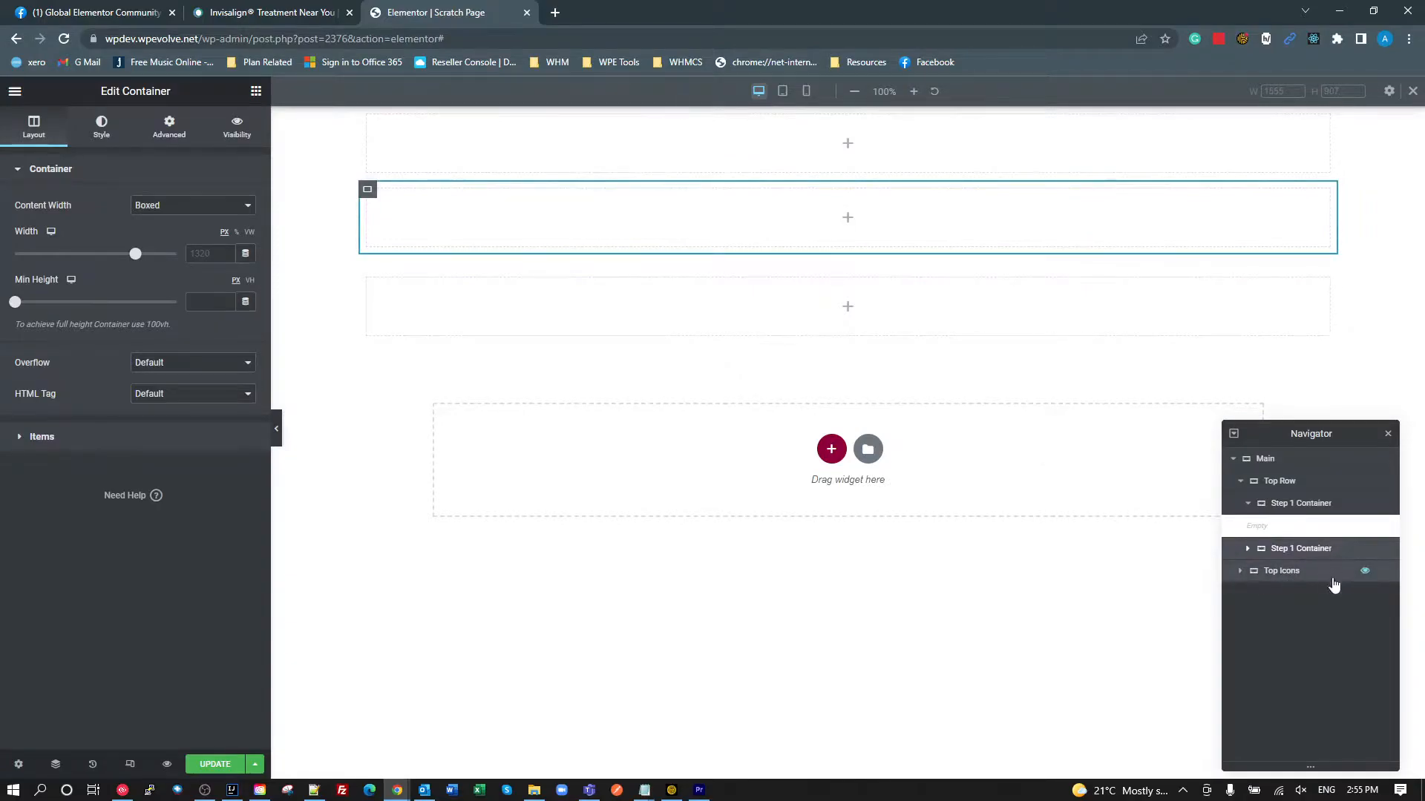
- Rename the duplicated second container inside Top Row as Step 1 Copy
double_click(1315, 551)
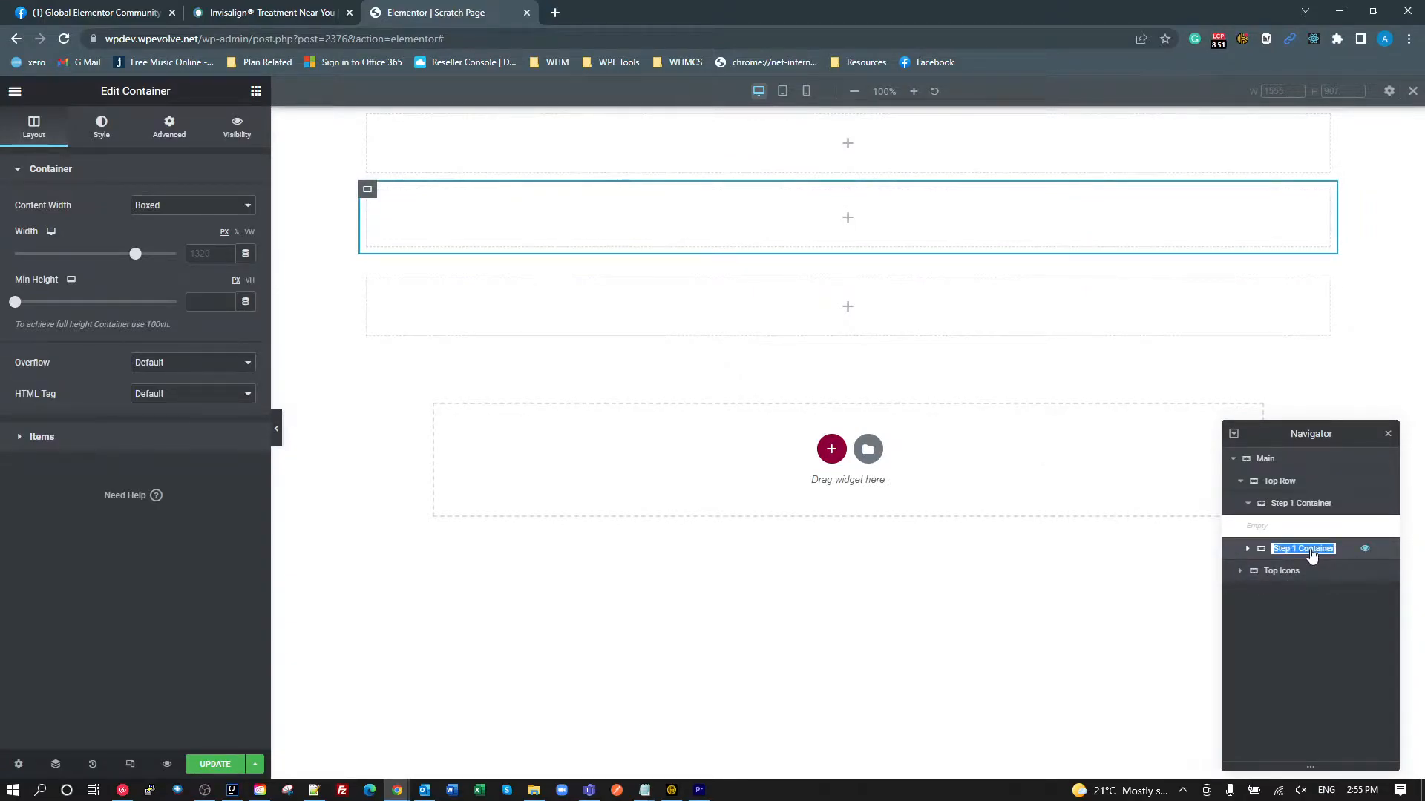
left_click(1316, 552)
double_click(1316, 551)
left_click(1316, 551)
left_click_drag(1303, 551, 1357, 555)
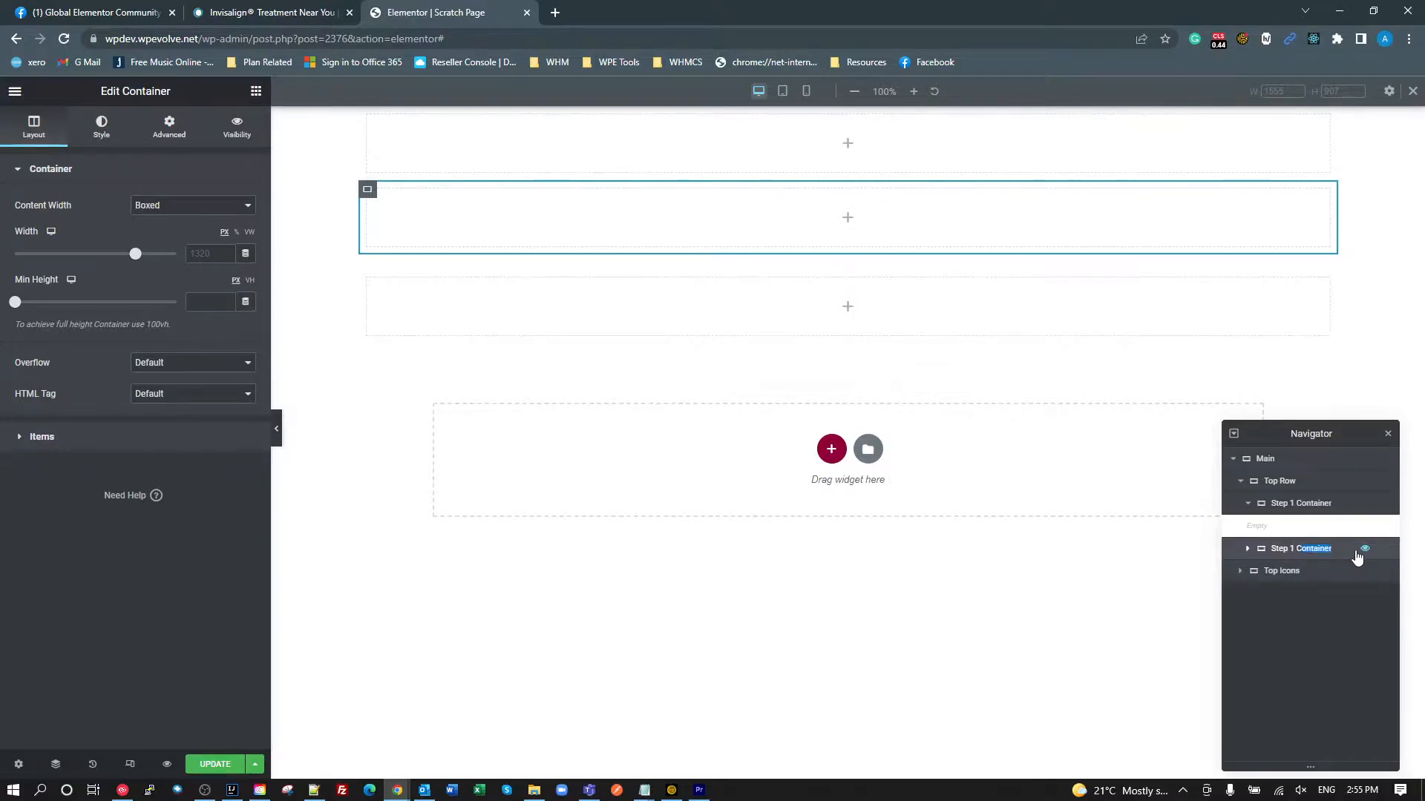
double_click(1317, 553)
type("Copy")
key("Return")
left_click(1247, 503)
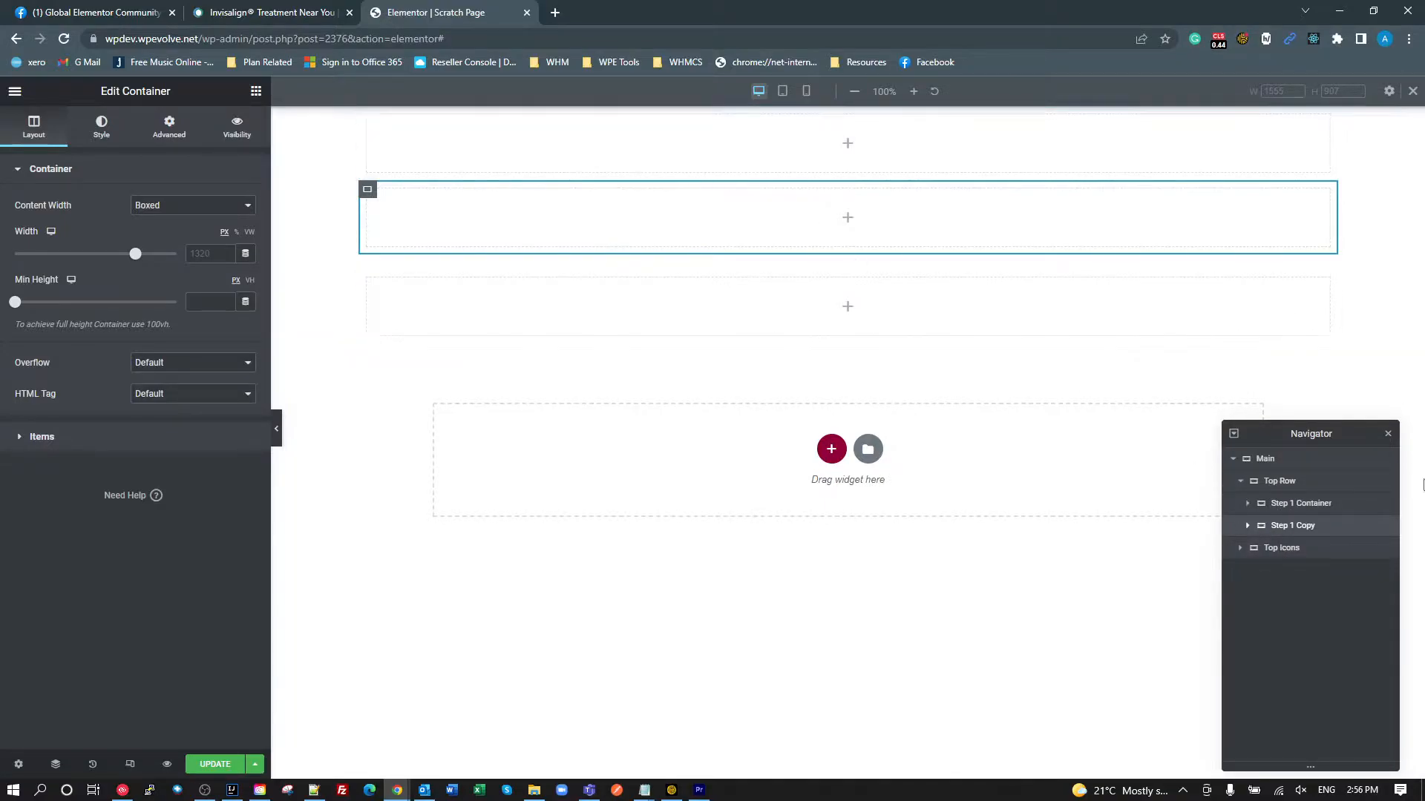
- Set Top Row's item direction to a horizontal row so its two containers sit side by side
left_click(1273, 482)
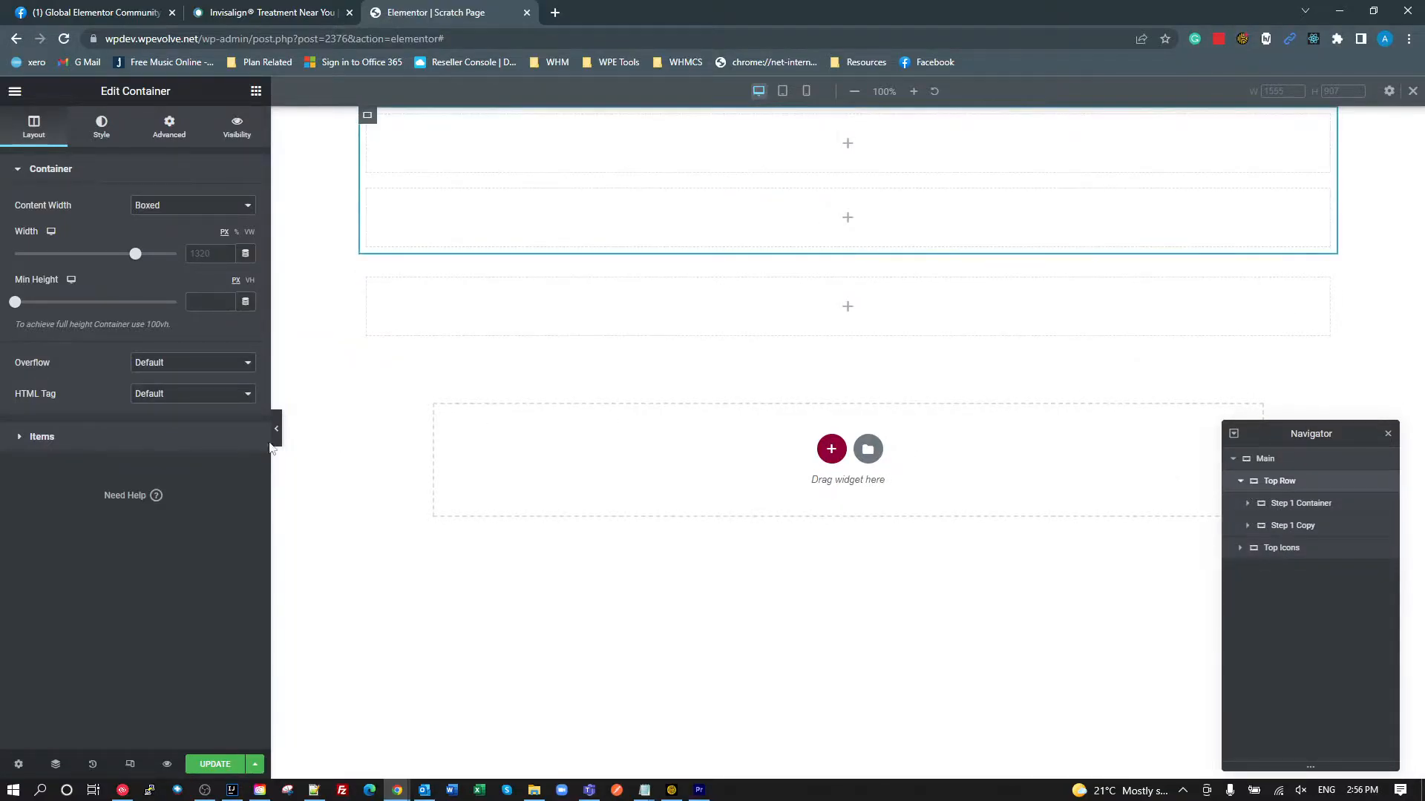
left_click(73, 438)
left_click(186, 242)
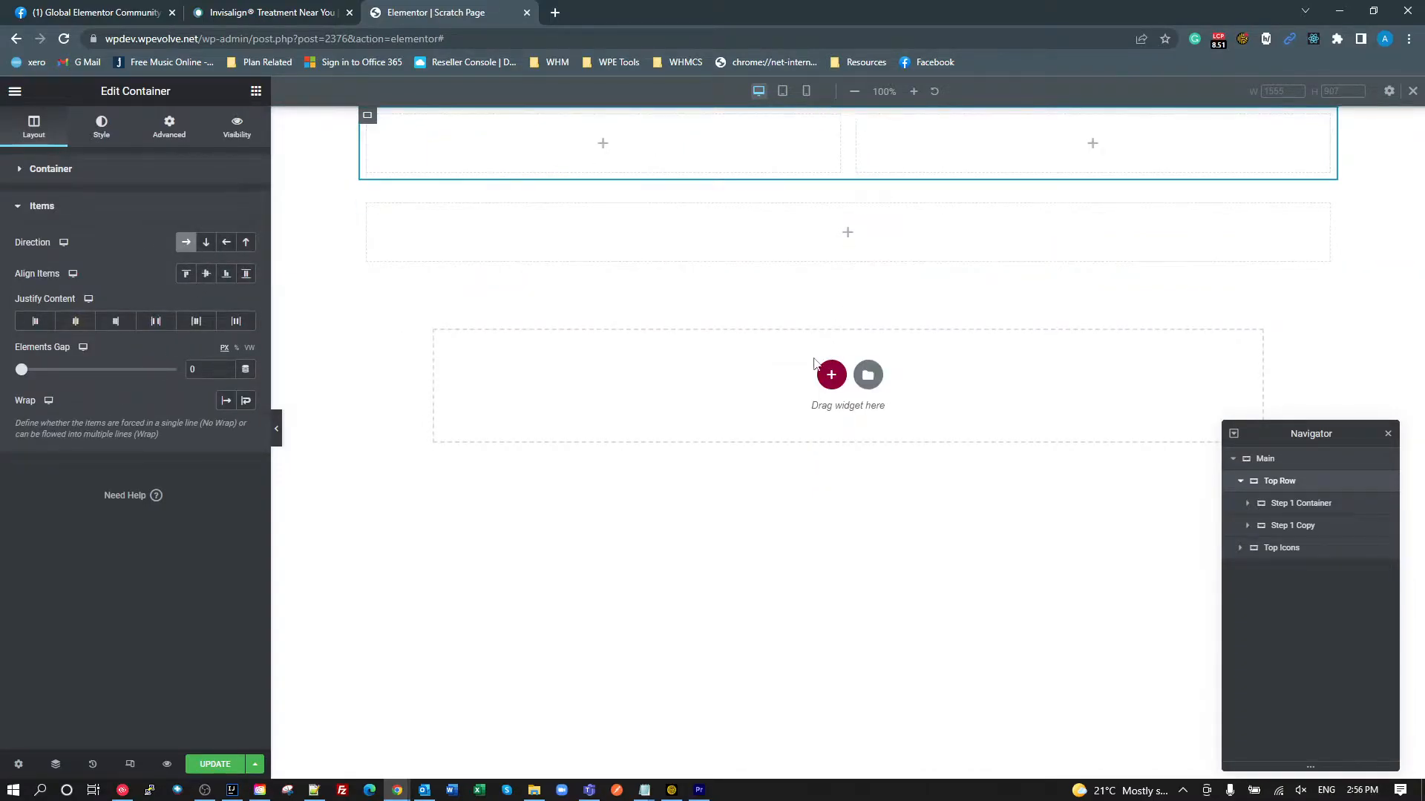
- Set Step 1 Container's content width to Full Width and its width to 200 px
left_click(1277, 509)
left_click(199, 207)
left_click(171, 231)
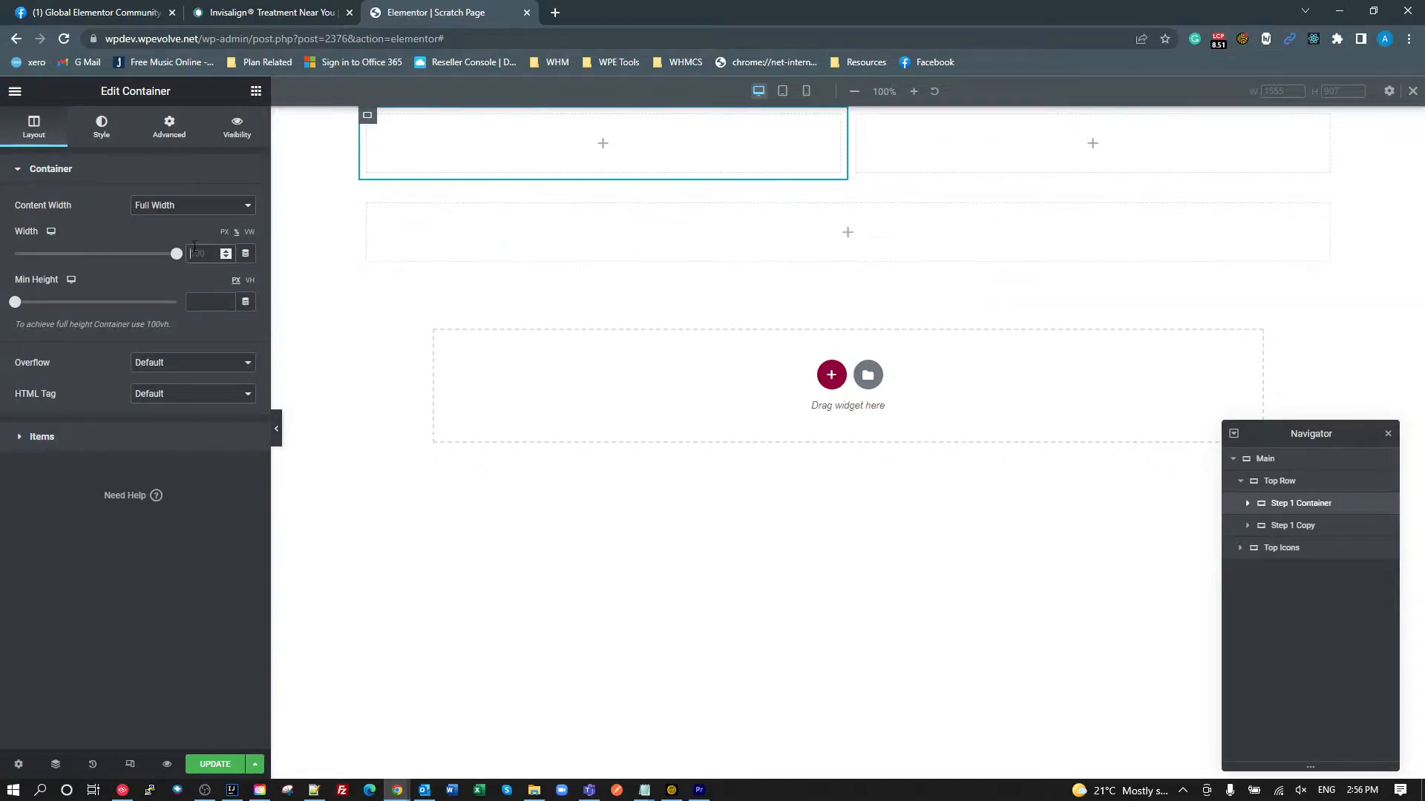
left_click(224, 232)
left_click(208, 254)
type("200")
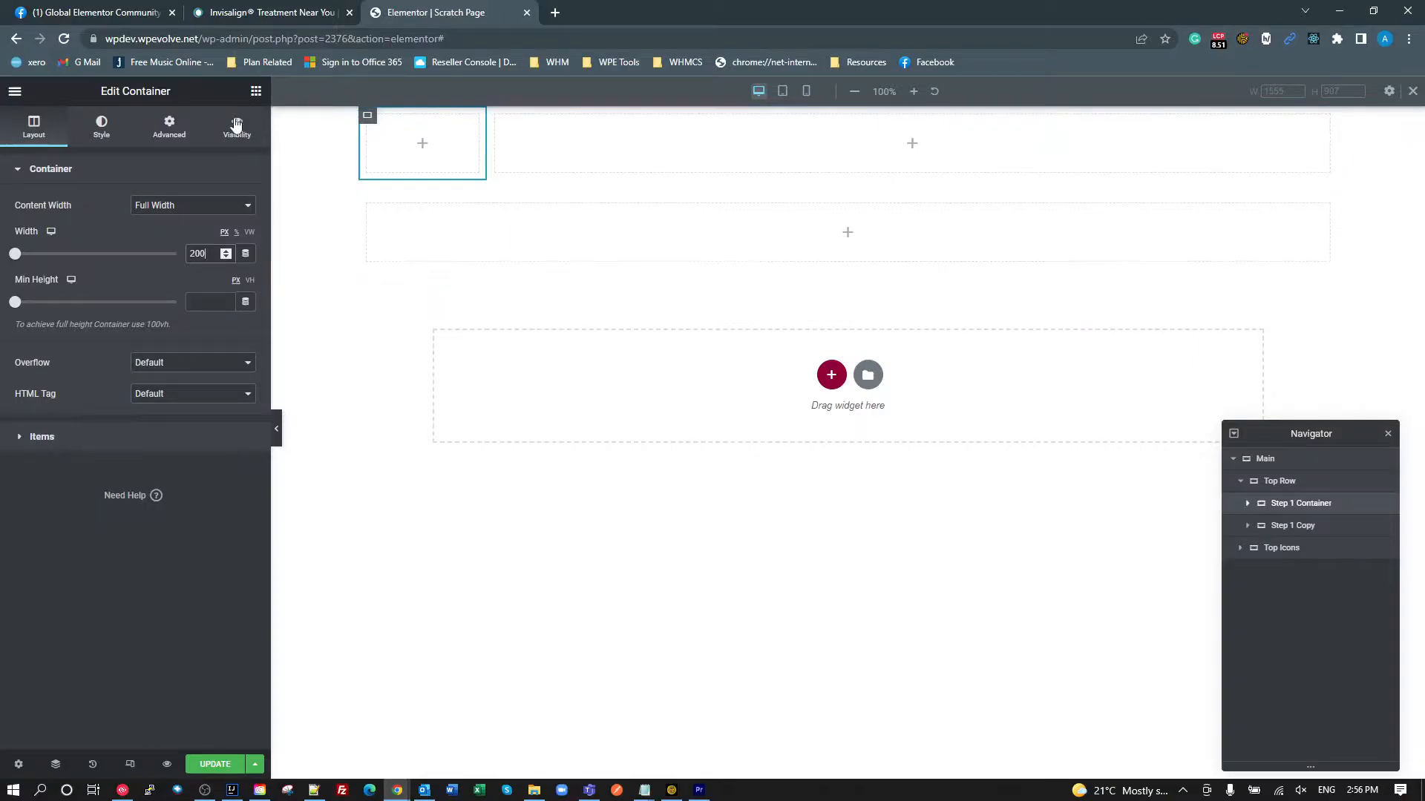
- Add a Heading widget with a Text Editor widget below it inside Step 1 Copy
left_click(255, 91)
left_click_drag(201, 226, 589, 153)
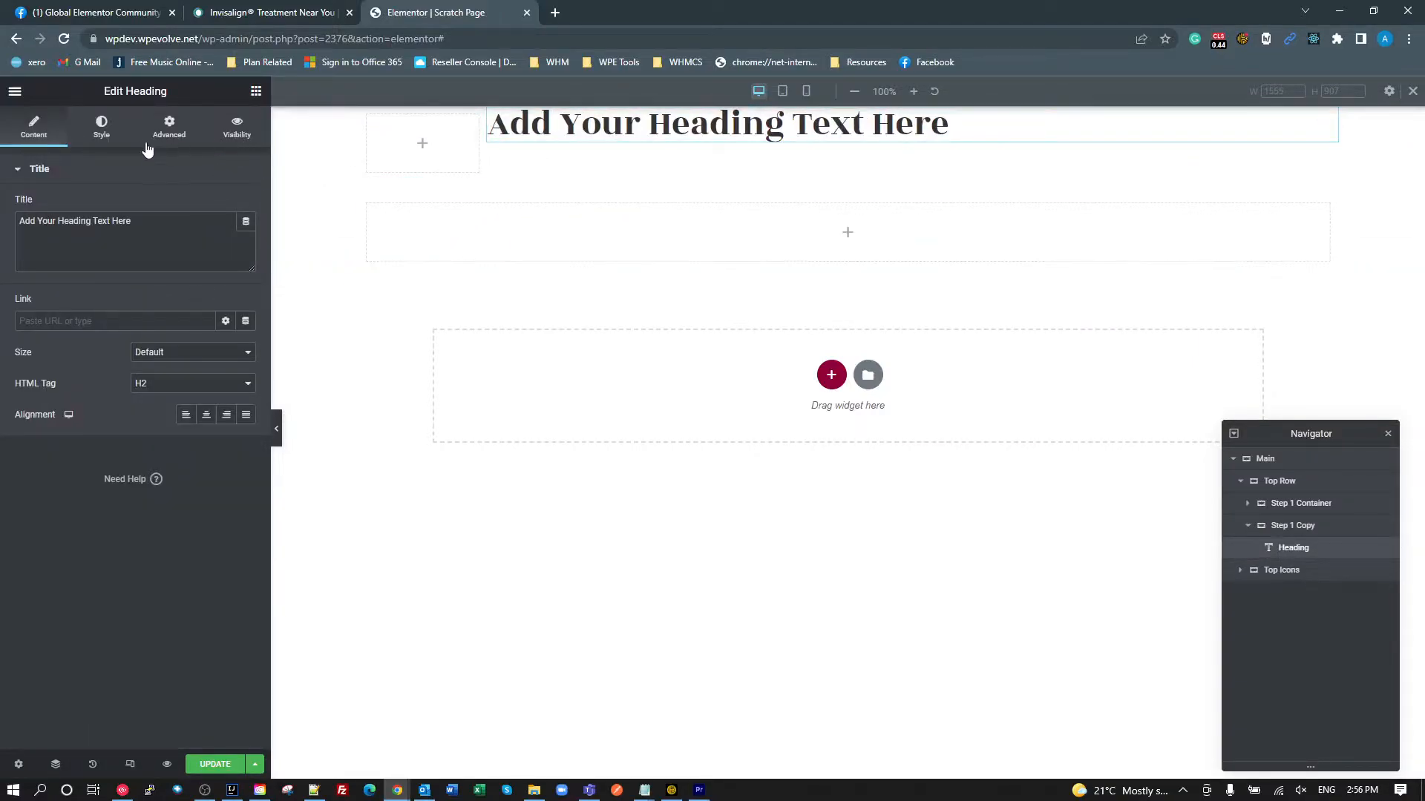
left_click(254, 93)
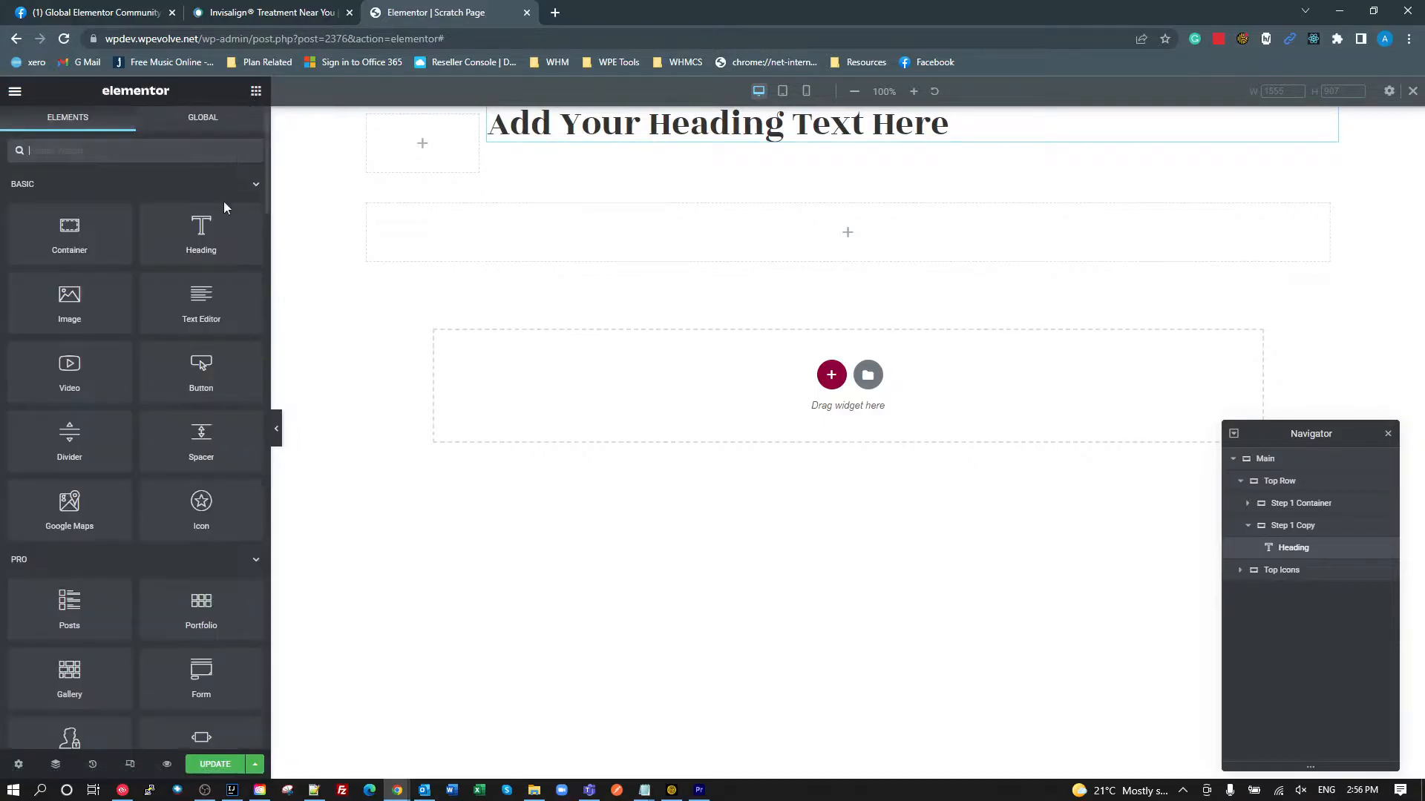
left_click_drag(210, 300, 686, 130)
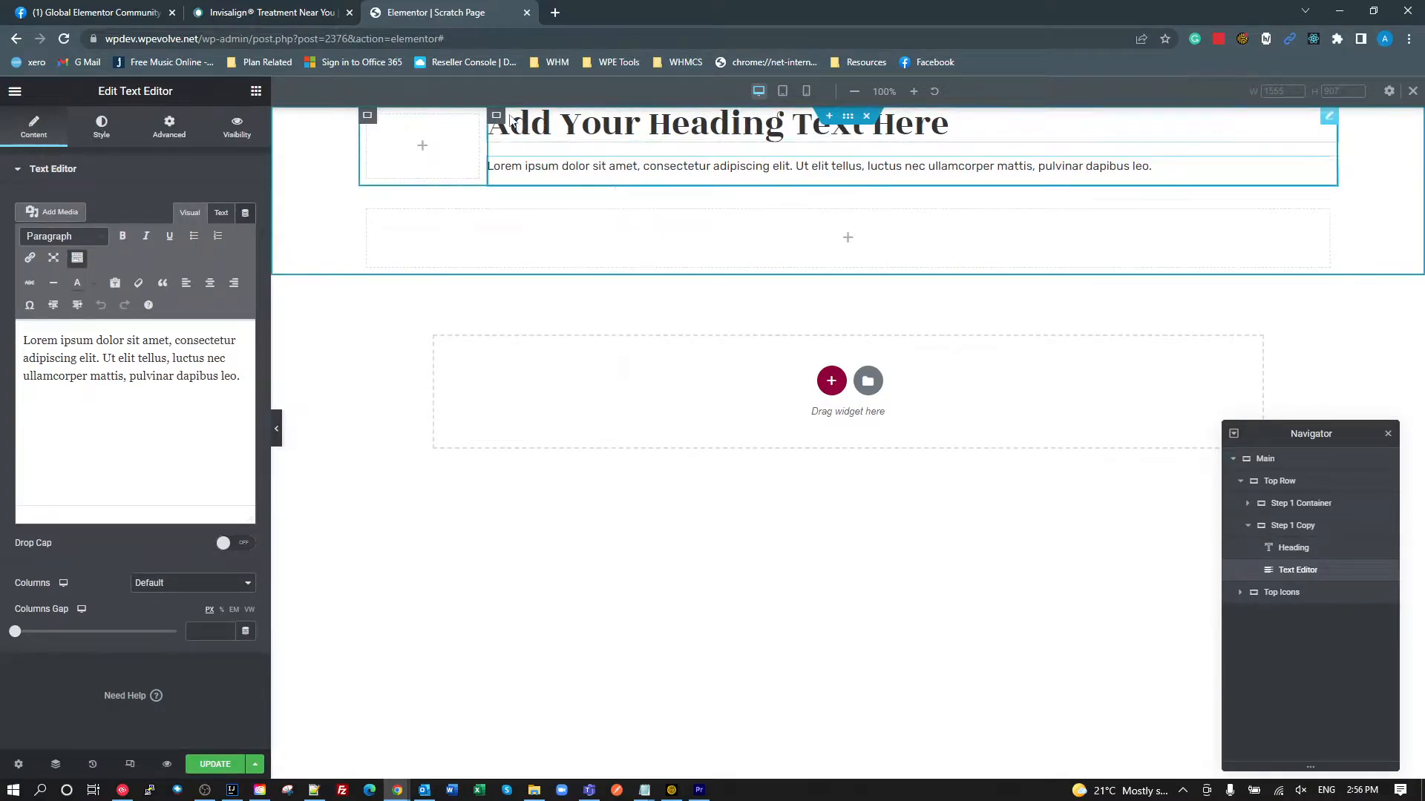
- Compare with the reference page and try narrowing Step 1 Copy's boxed content to a width of 54%
key("ctrl+shift+Tab")
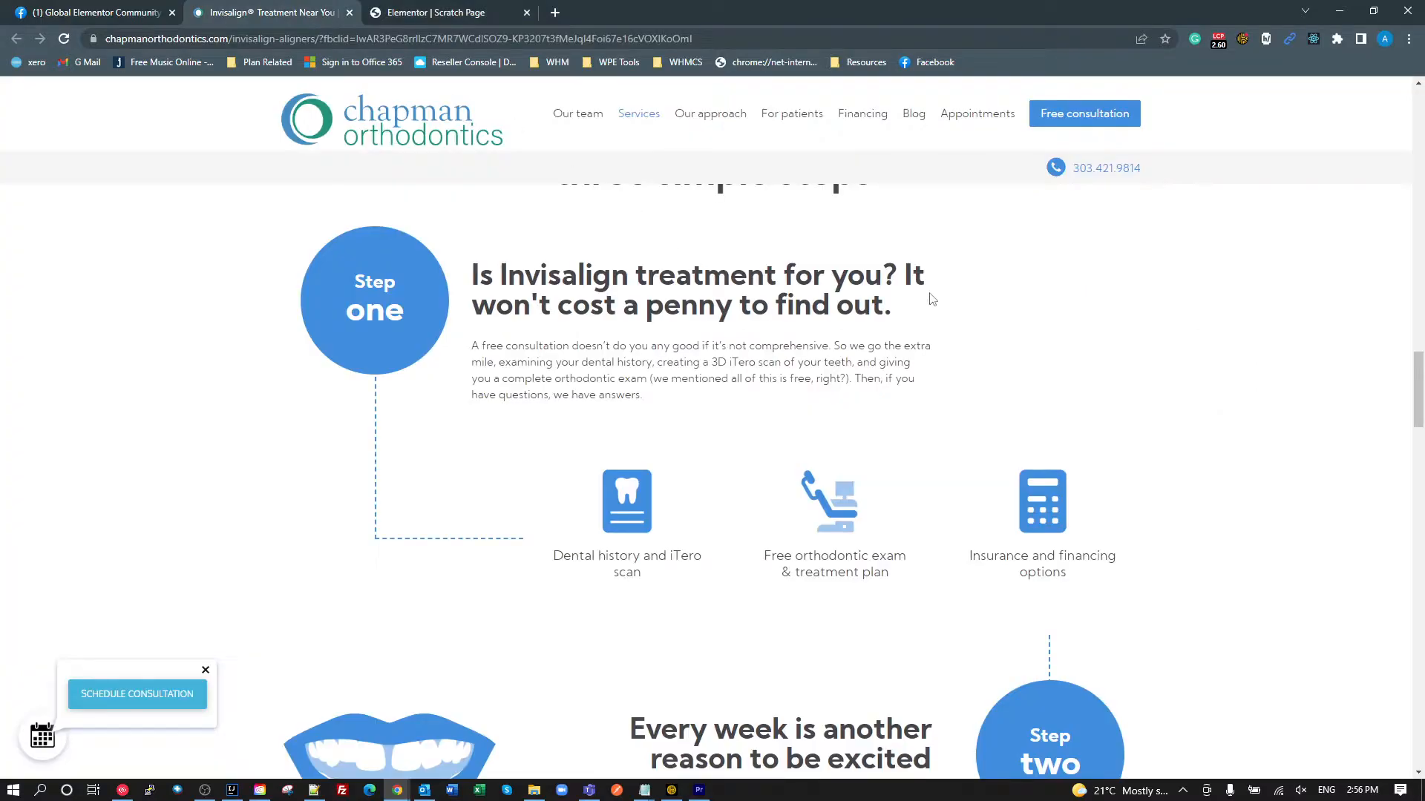
left_click(420, 13)
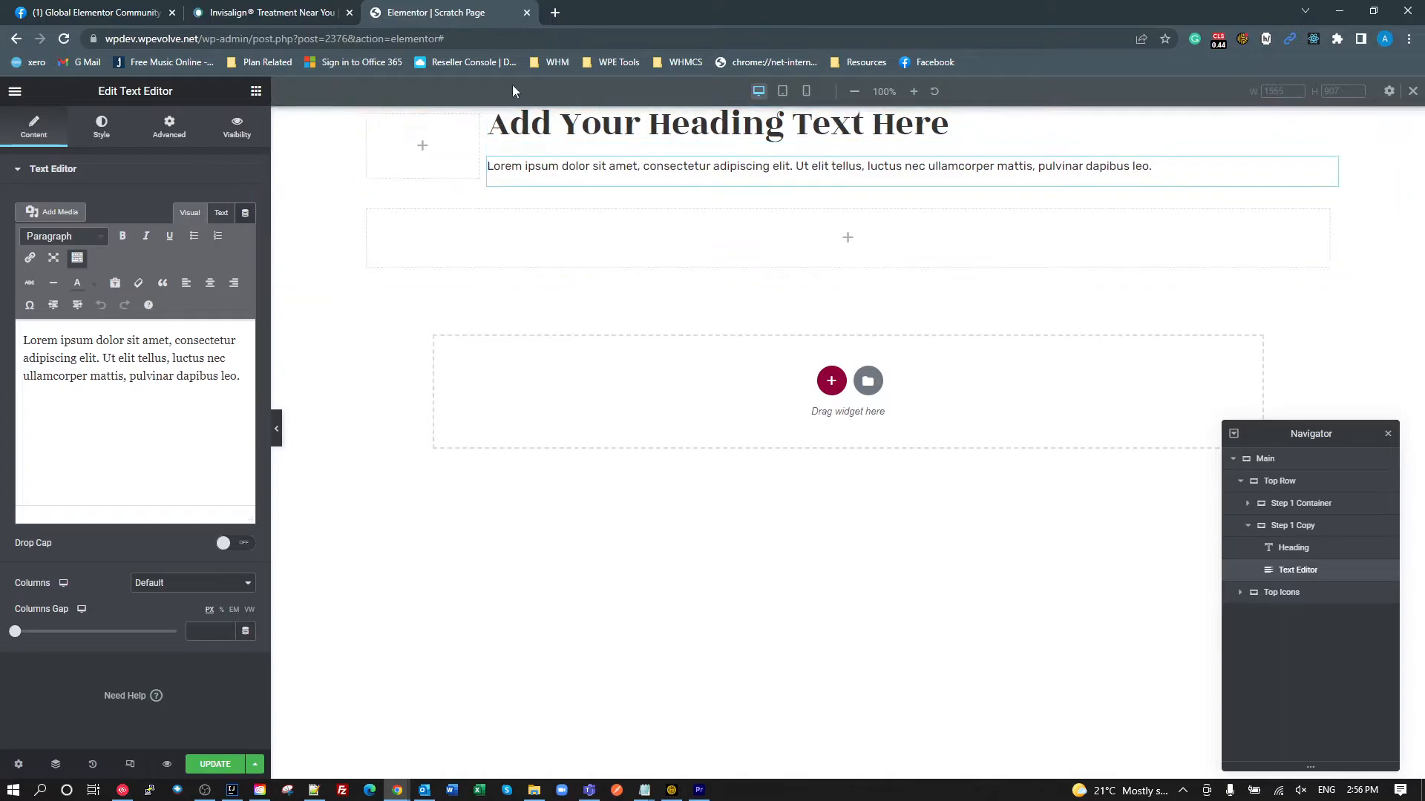
left_click(495, 116)
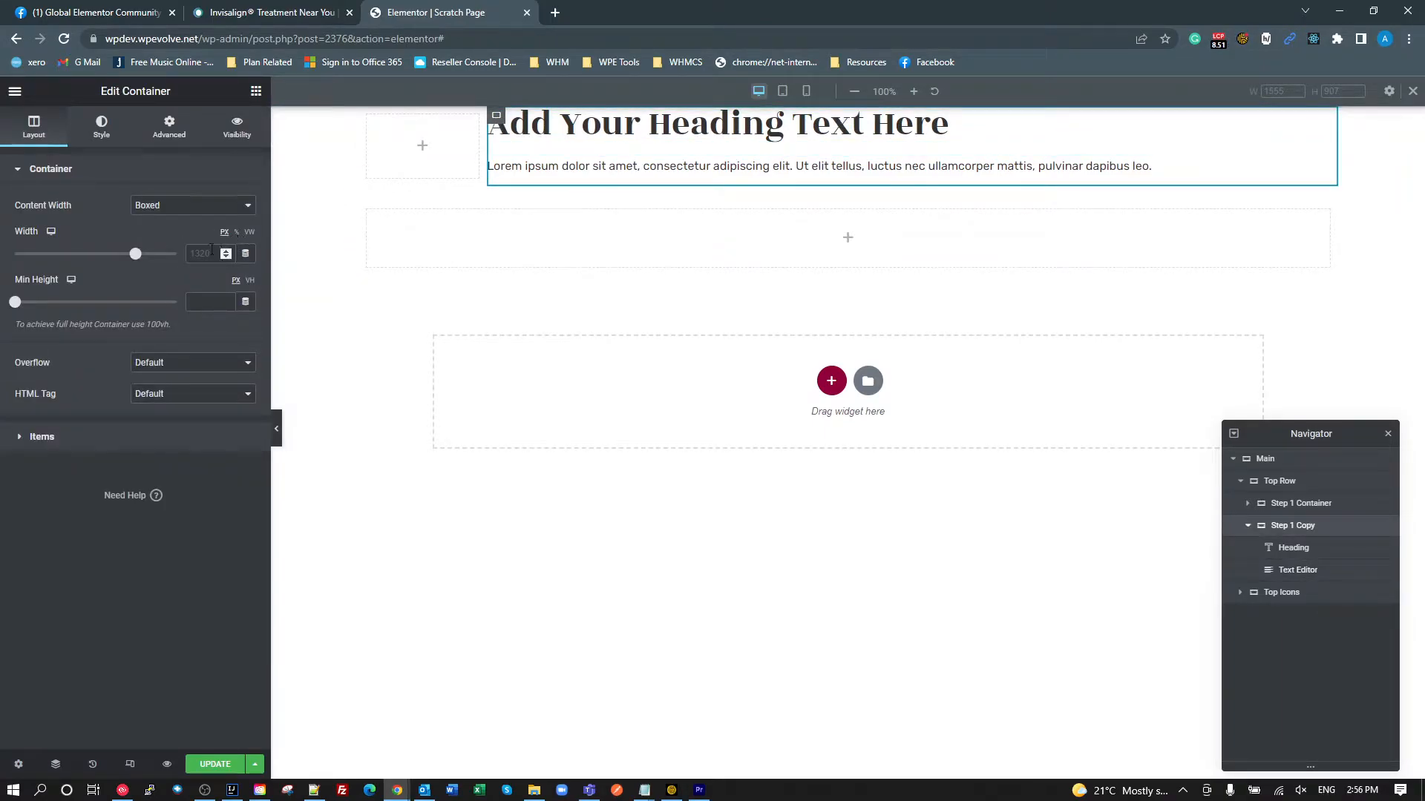
left_click(237, 232)
left_click_drag(145, 256, 102, 256)
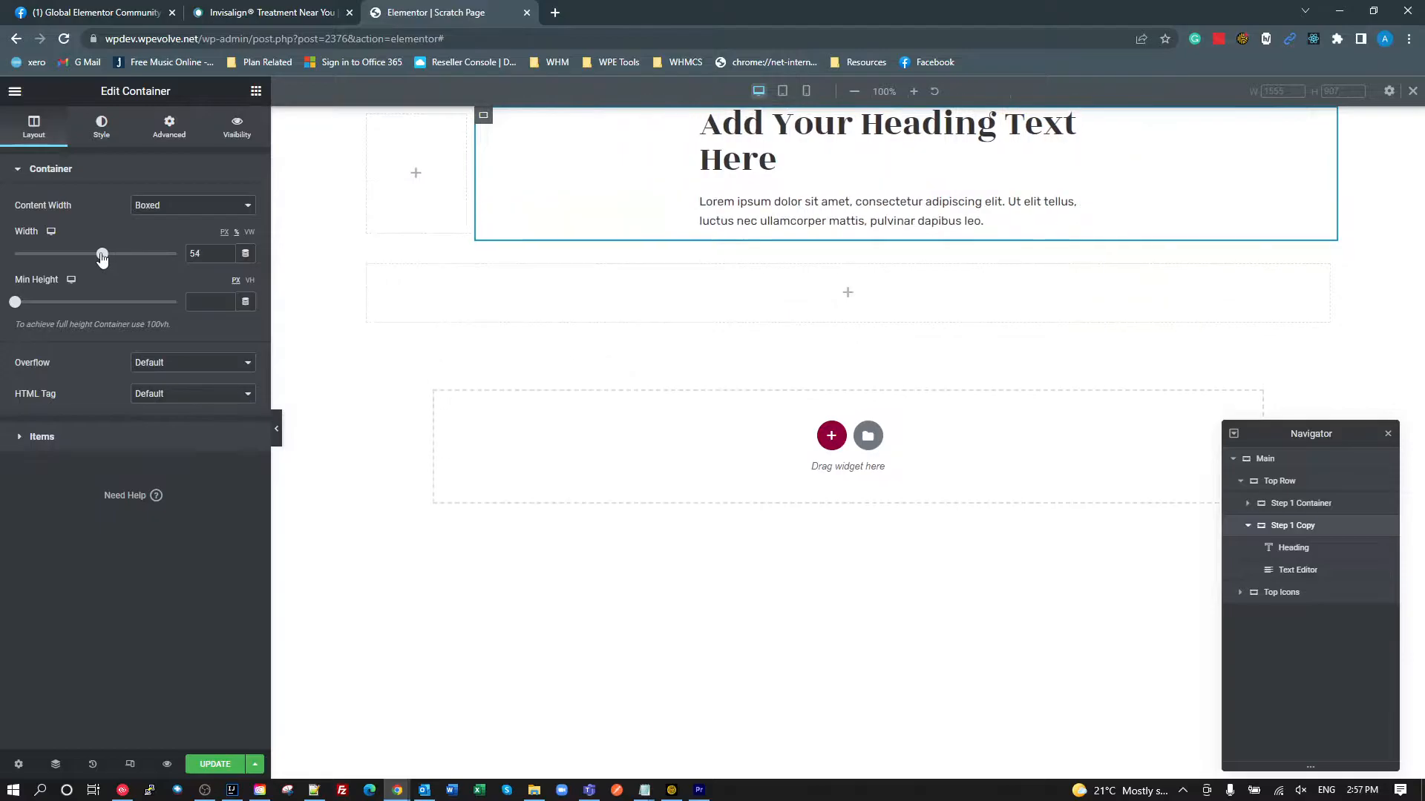
left_click(722, 141)
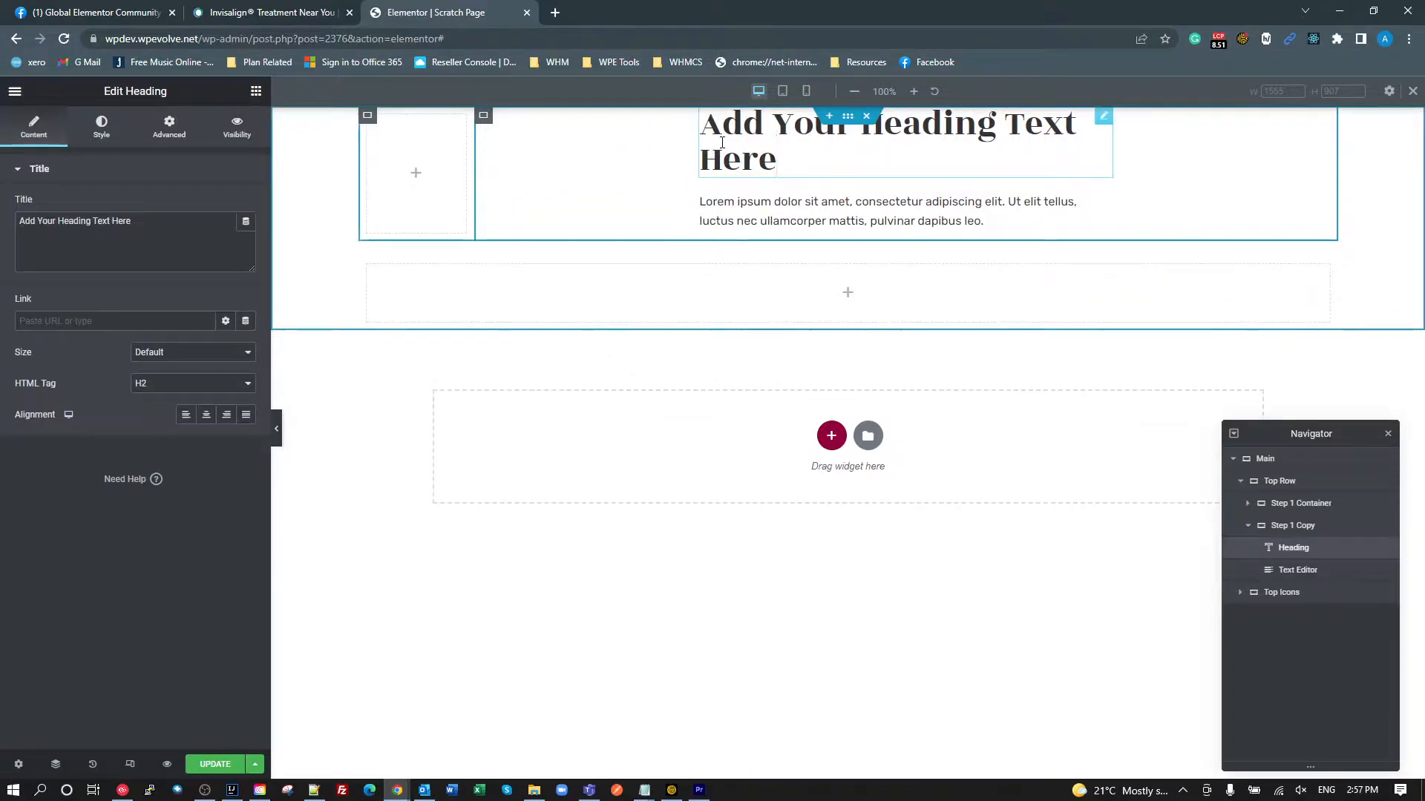
- Set Step 1 Copy's content width to Full Width and its width to 53%, comparing with the reference page
left_click(483, 117)
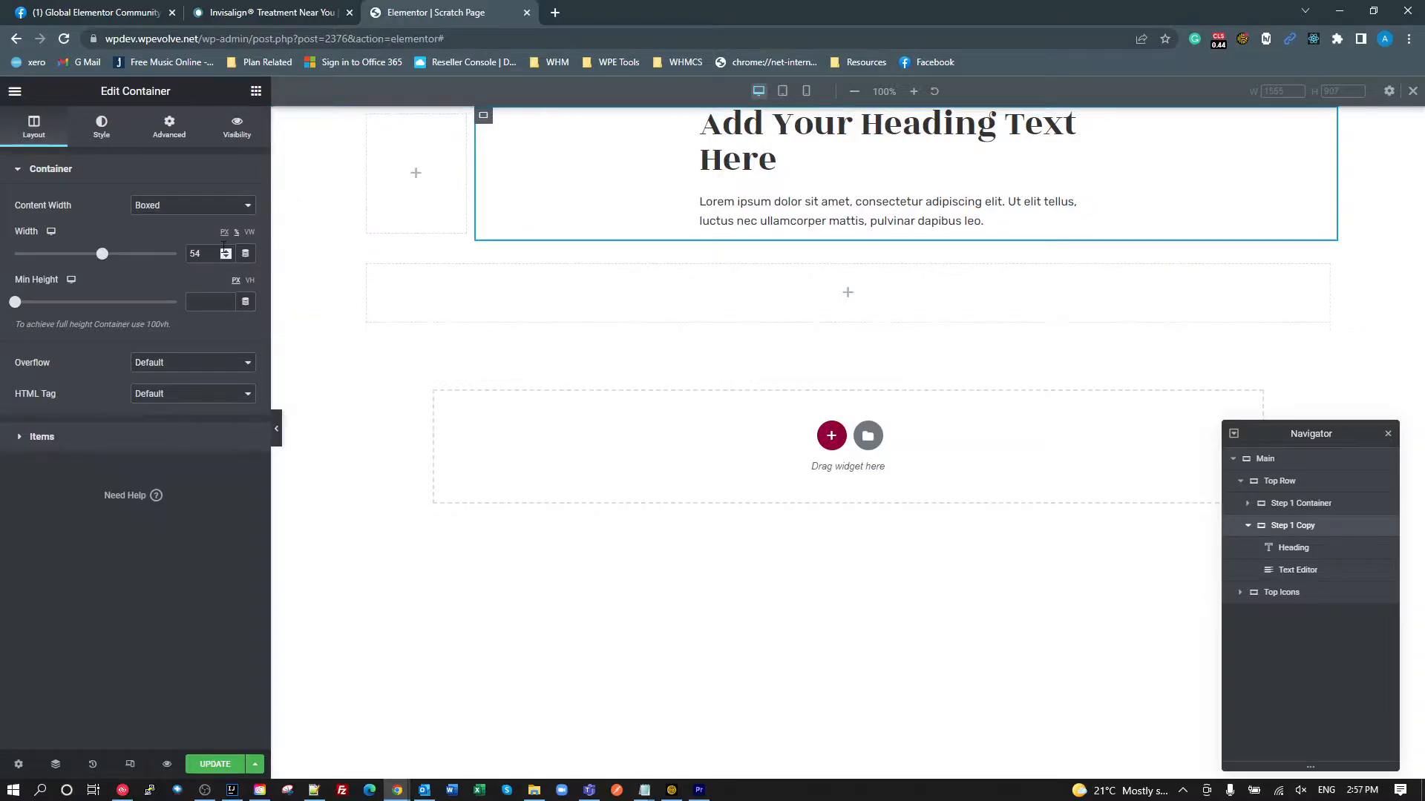
left_click(178, 206)
left_click(181, 228)
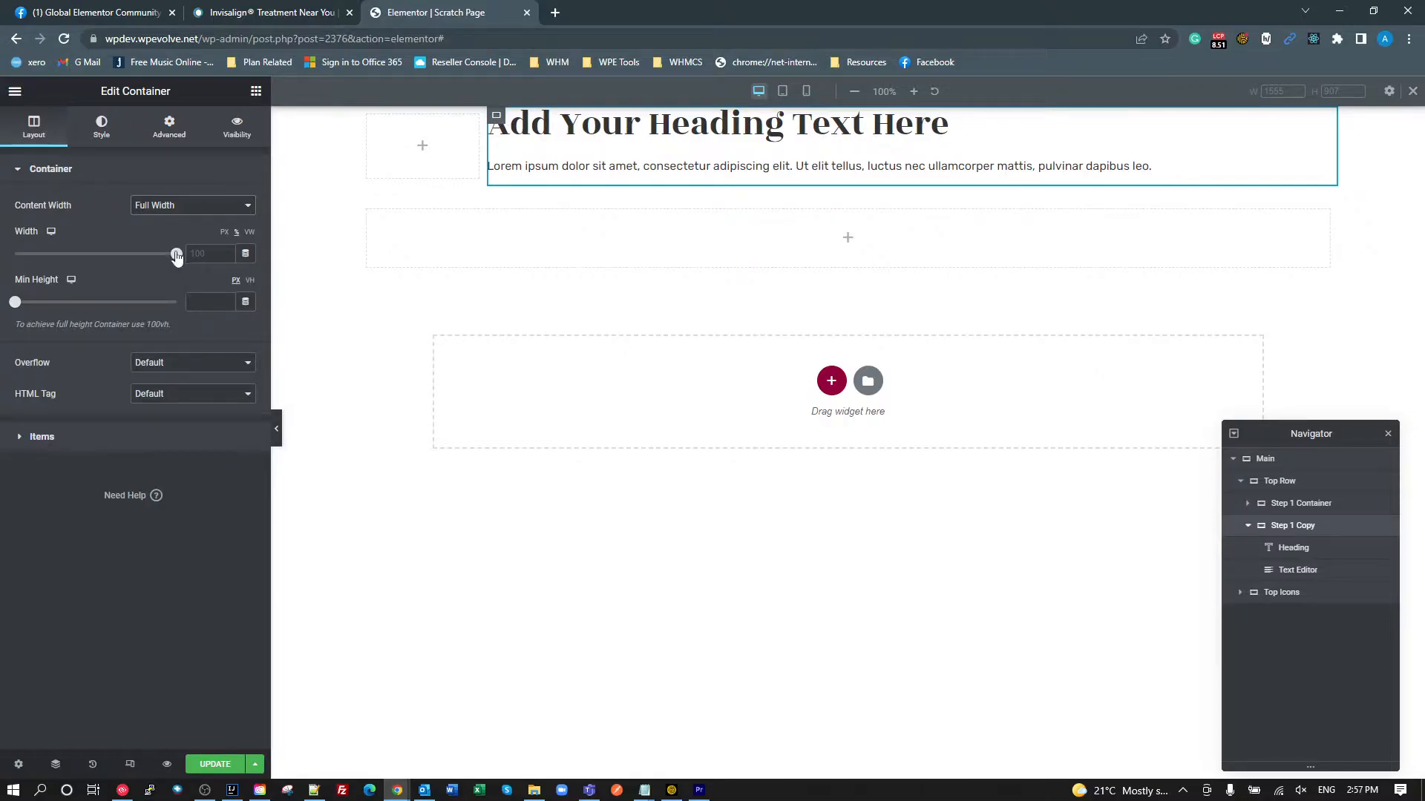
left_click_drag(176, 257, 114, 245)
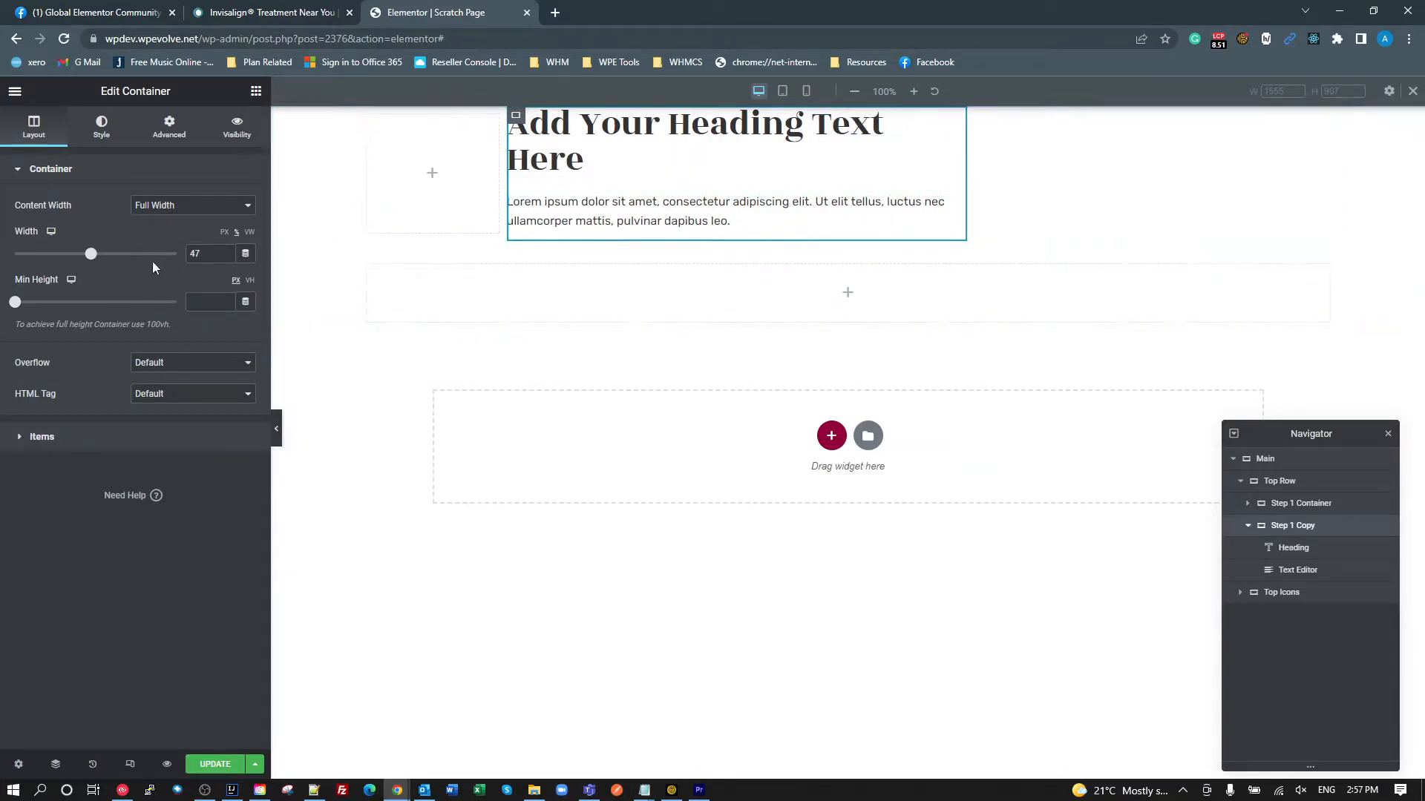
left_click_drag(90, 256, 101, 256)
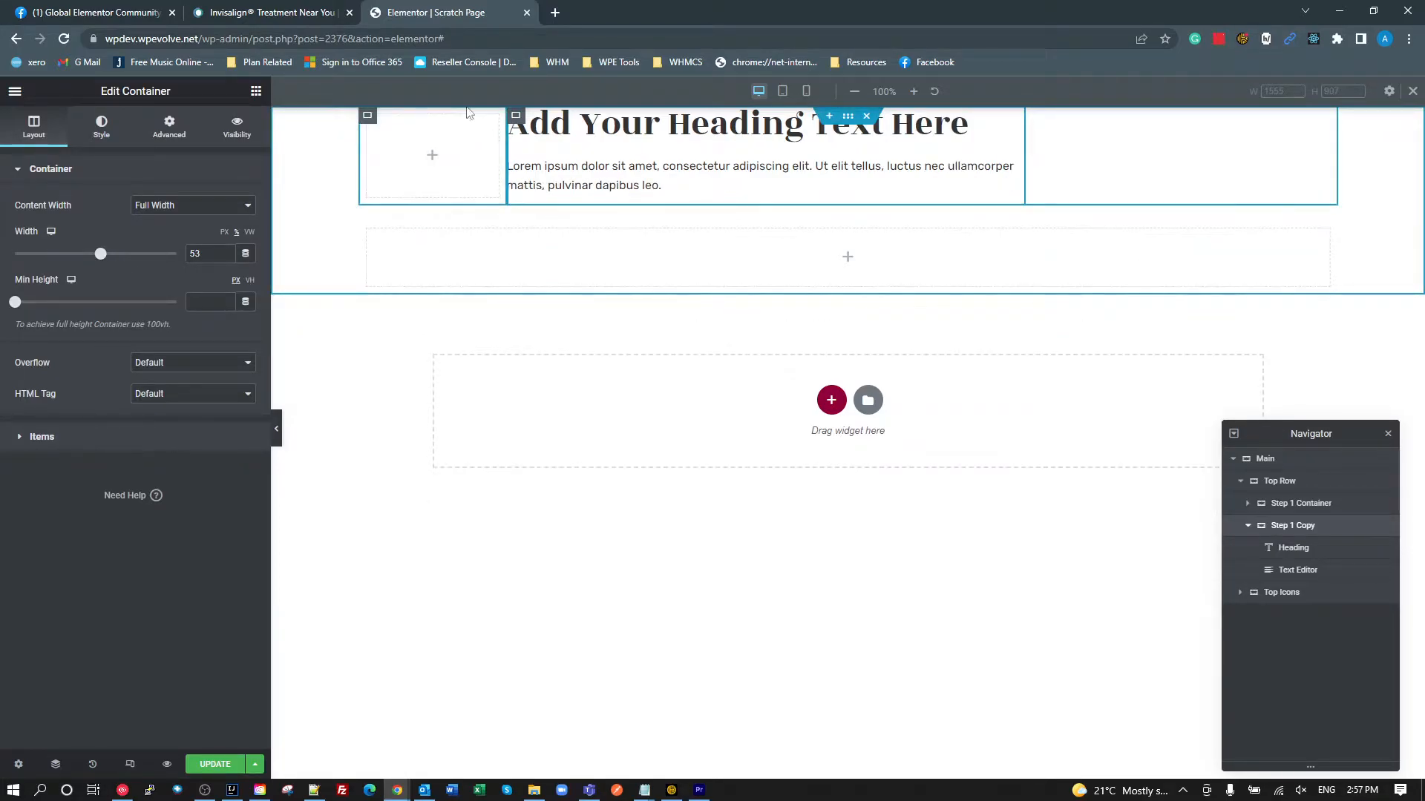
left_click(290, 16)
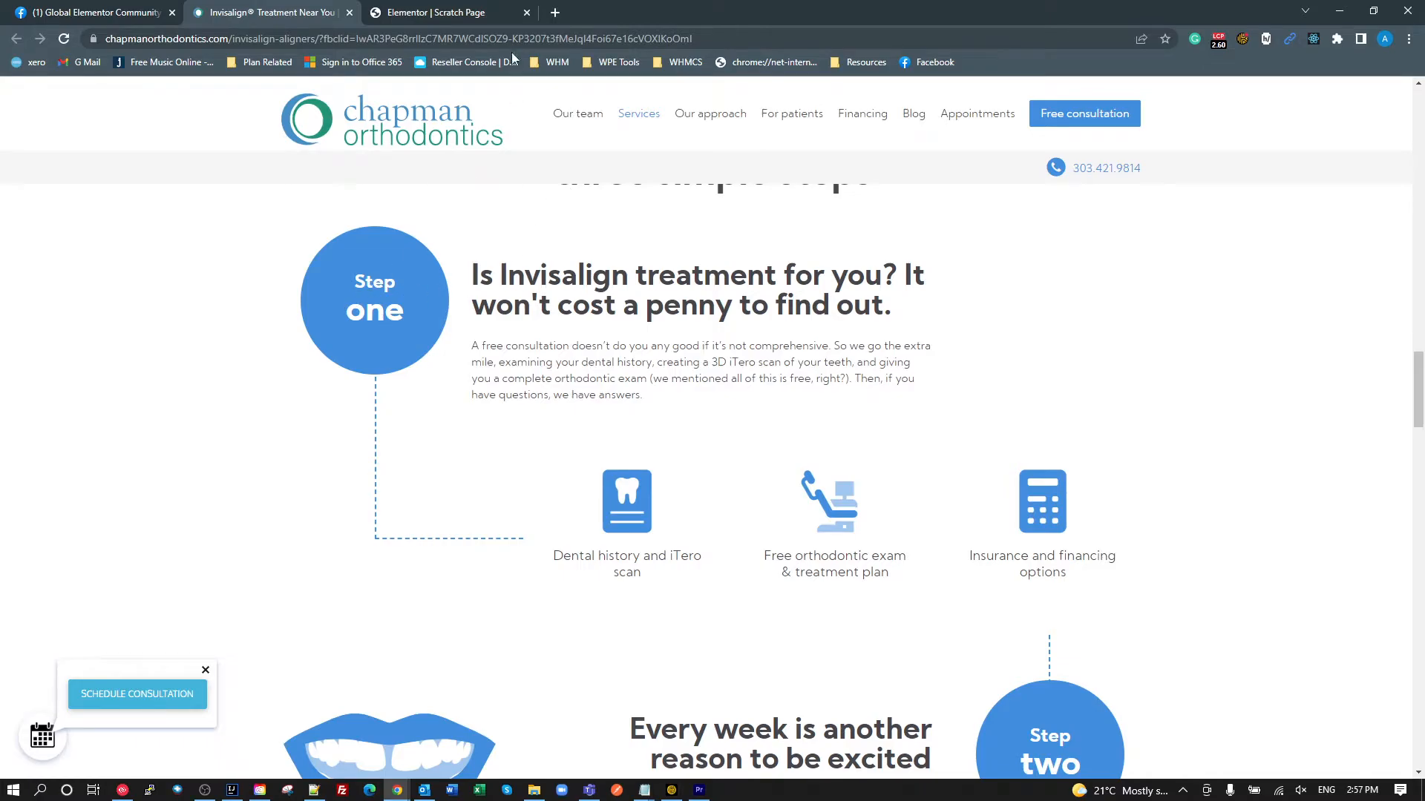
left_click(479, 15)
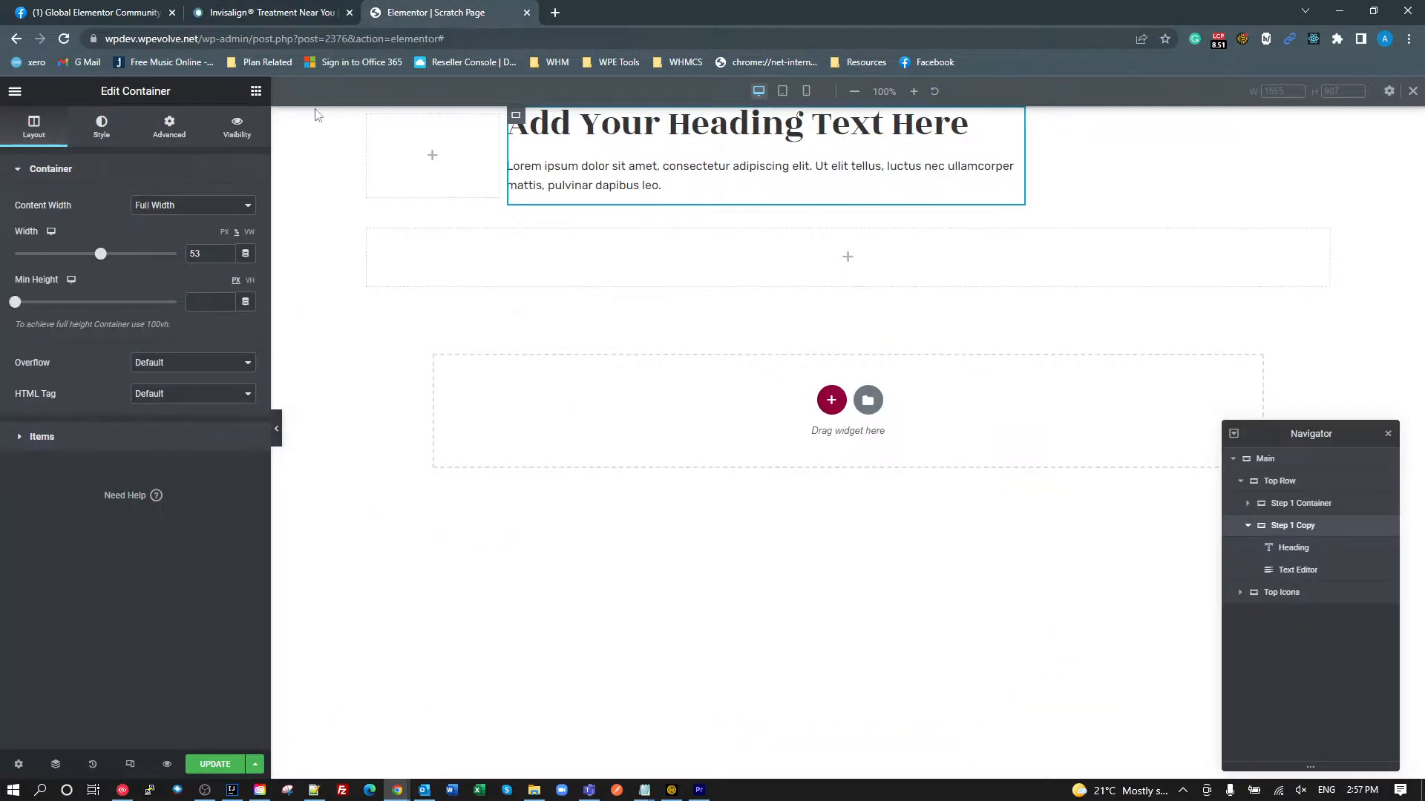
- Add a nested container inside Step 1 Container for the step circle
left_click(14, 92)
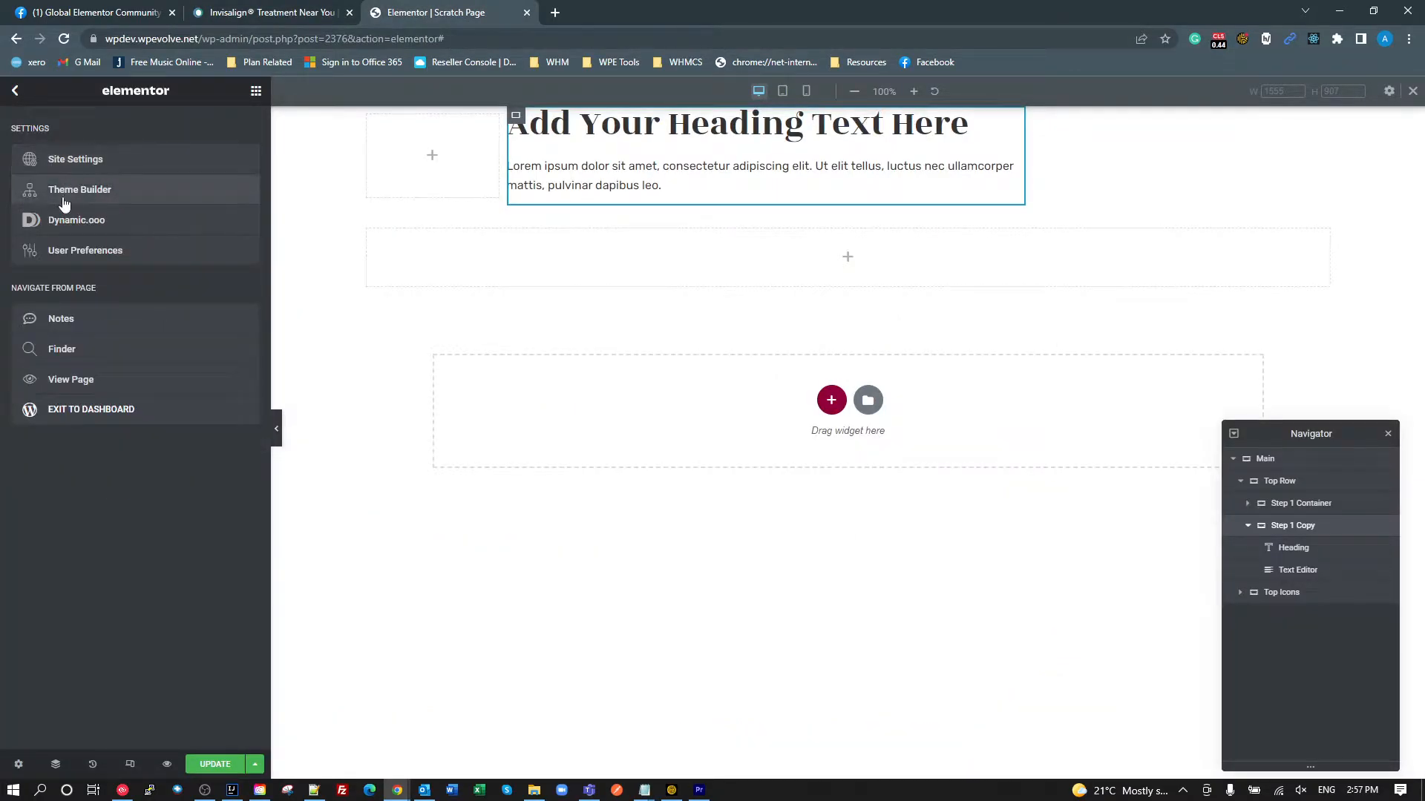
left_click(256, 92)
left_click_drag(69, 230, 472, 161)
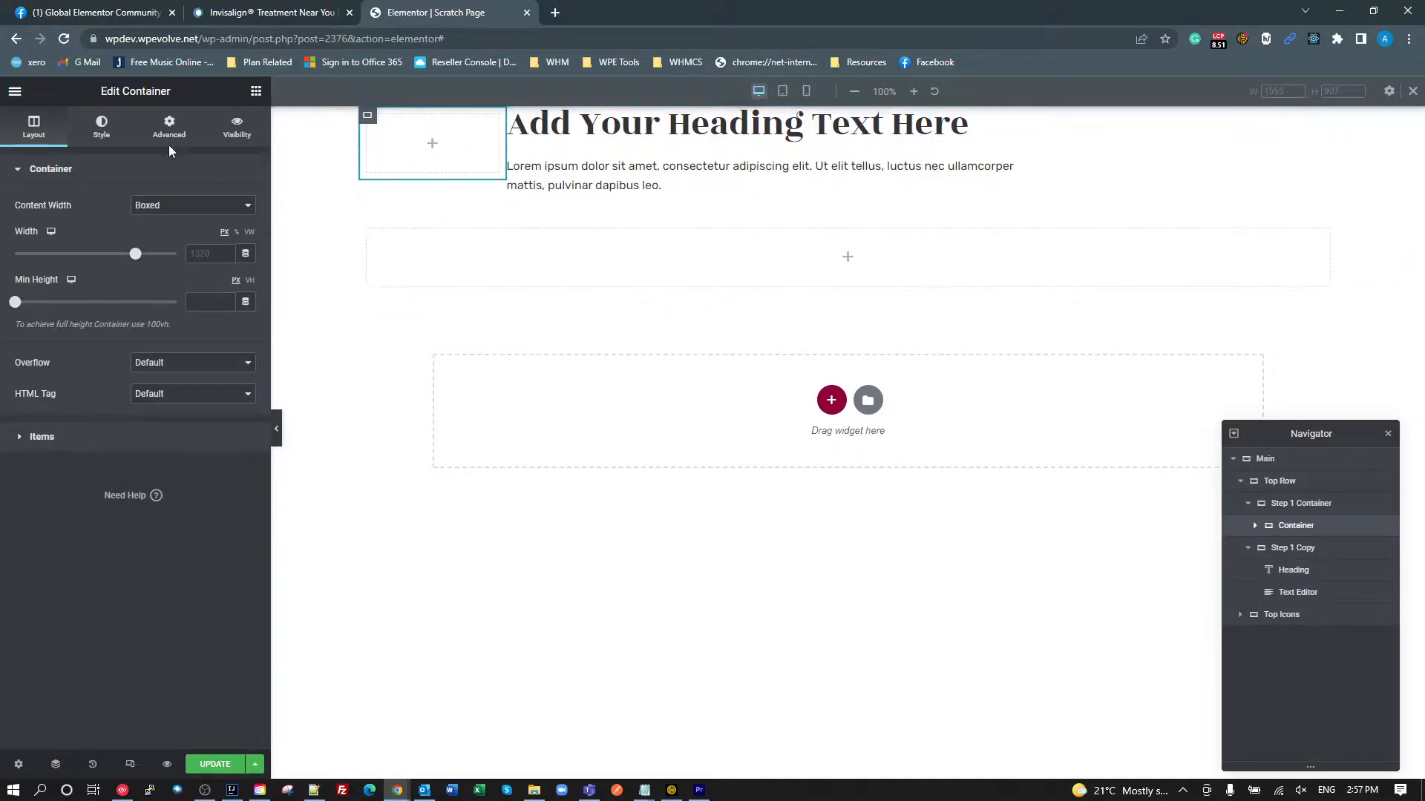
- Give the nested container a Classic background in the global Primary colour
left_click(101, 128)
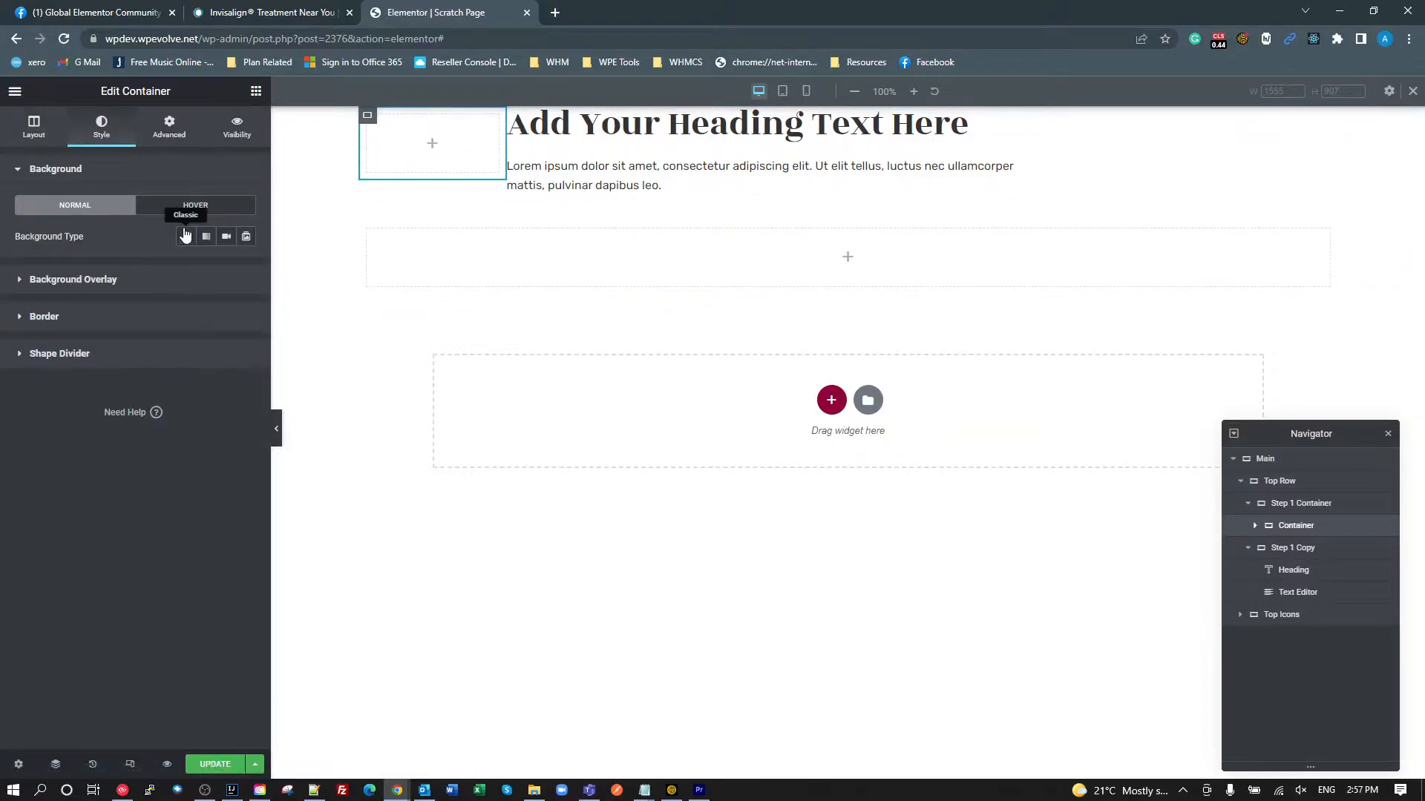
left_click(185, 235)
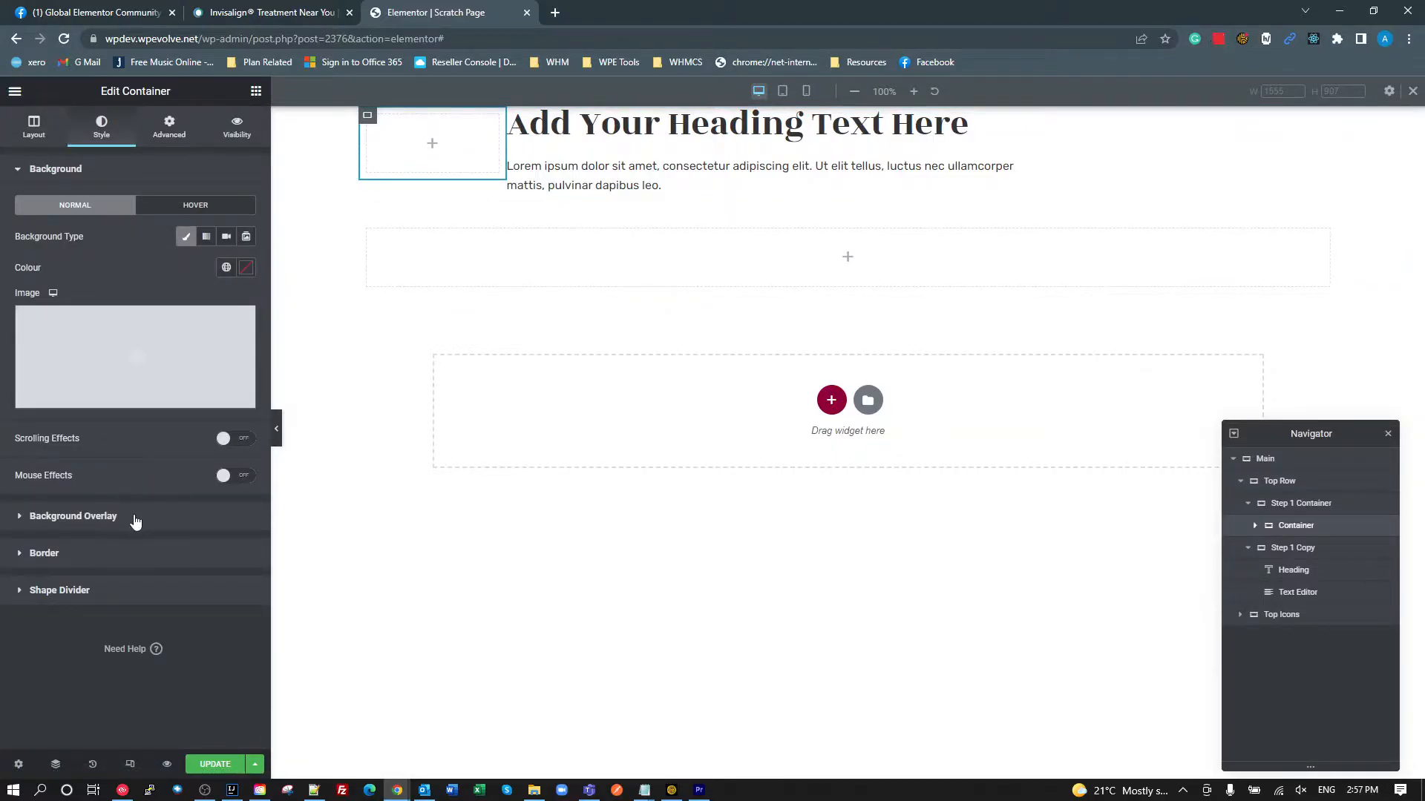
left_click(226, 268)
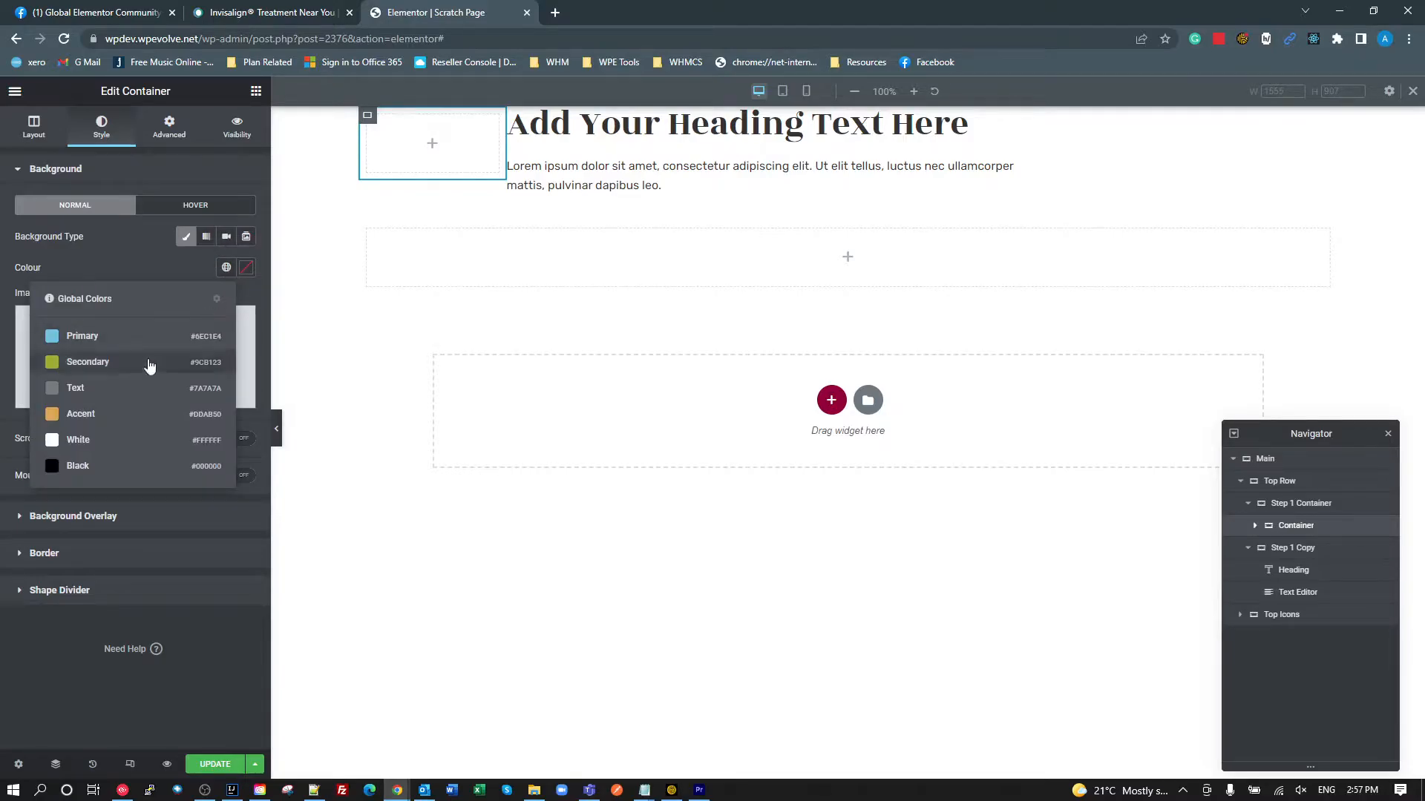
left_click(105, 333)
- Set the nested container's border radius to 50 px on all four linked corners
left_click(80, 564)
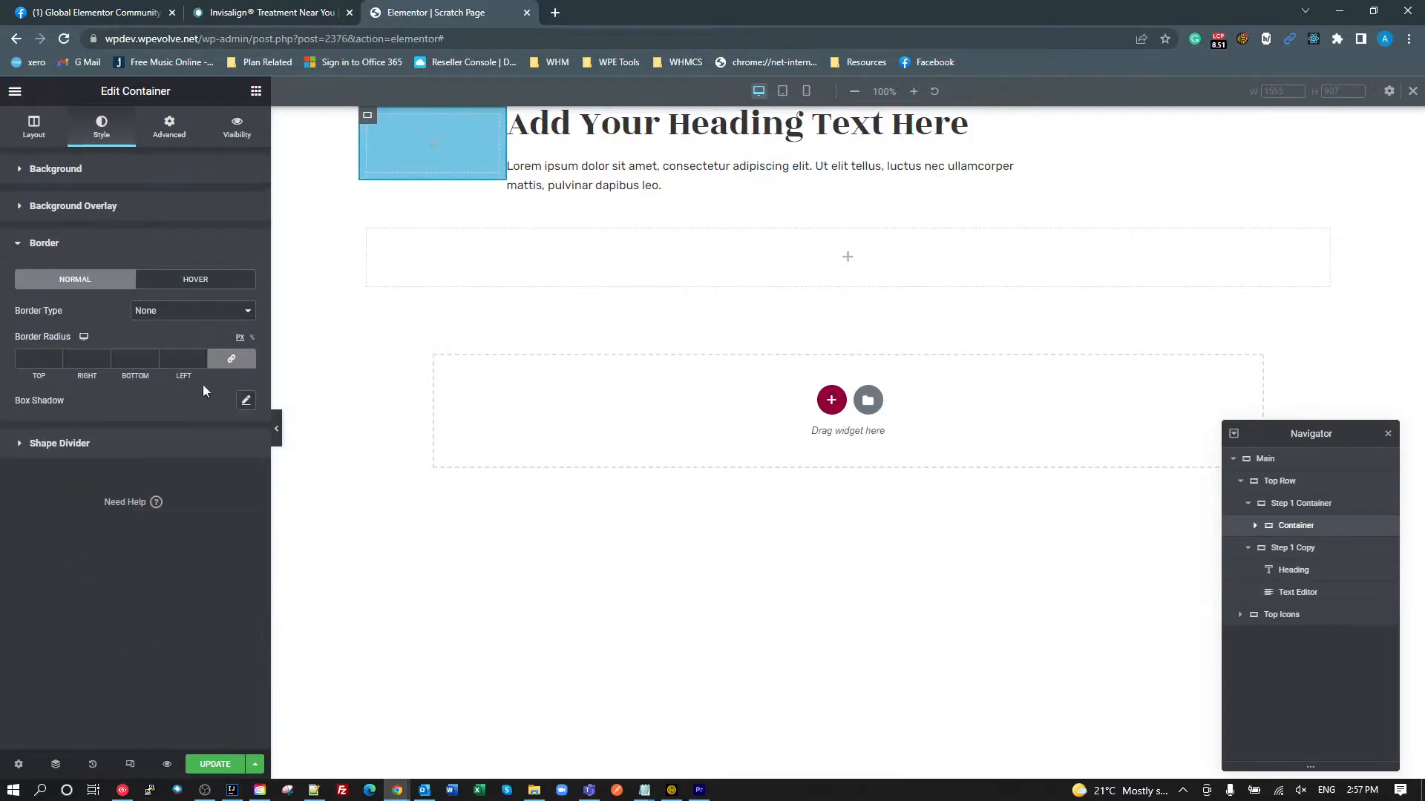
left_click(231, 358)
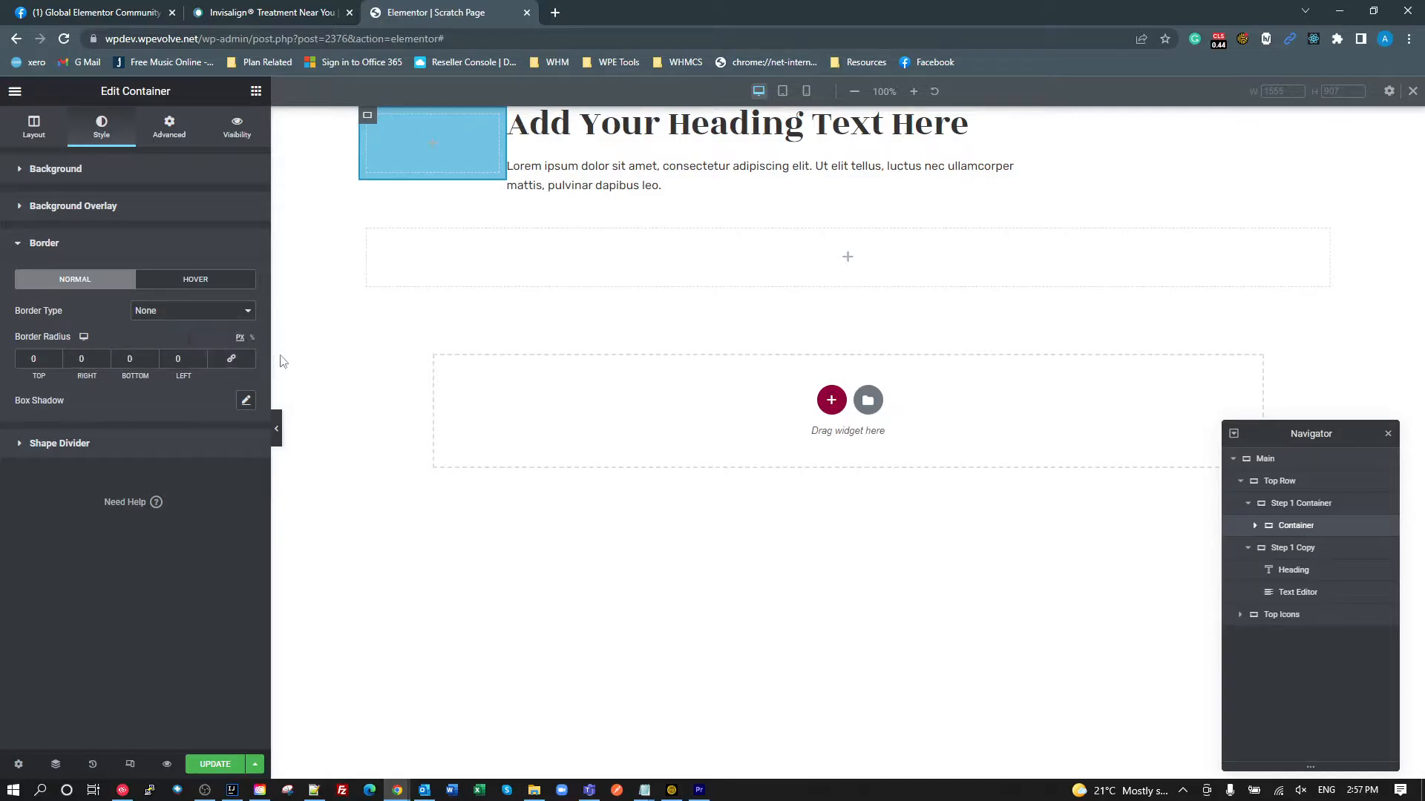
left_click(231, 358)
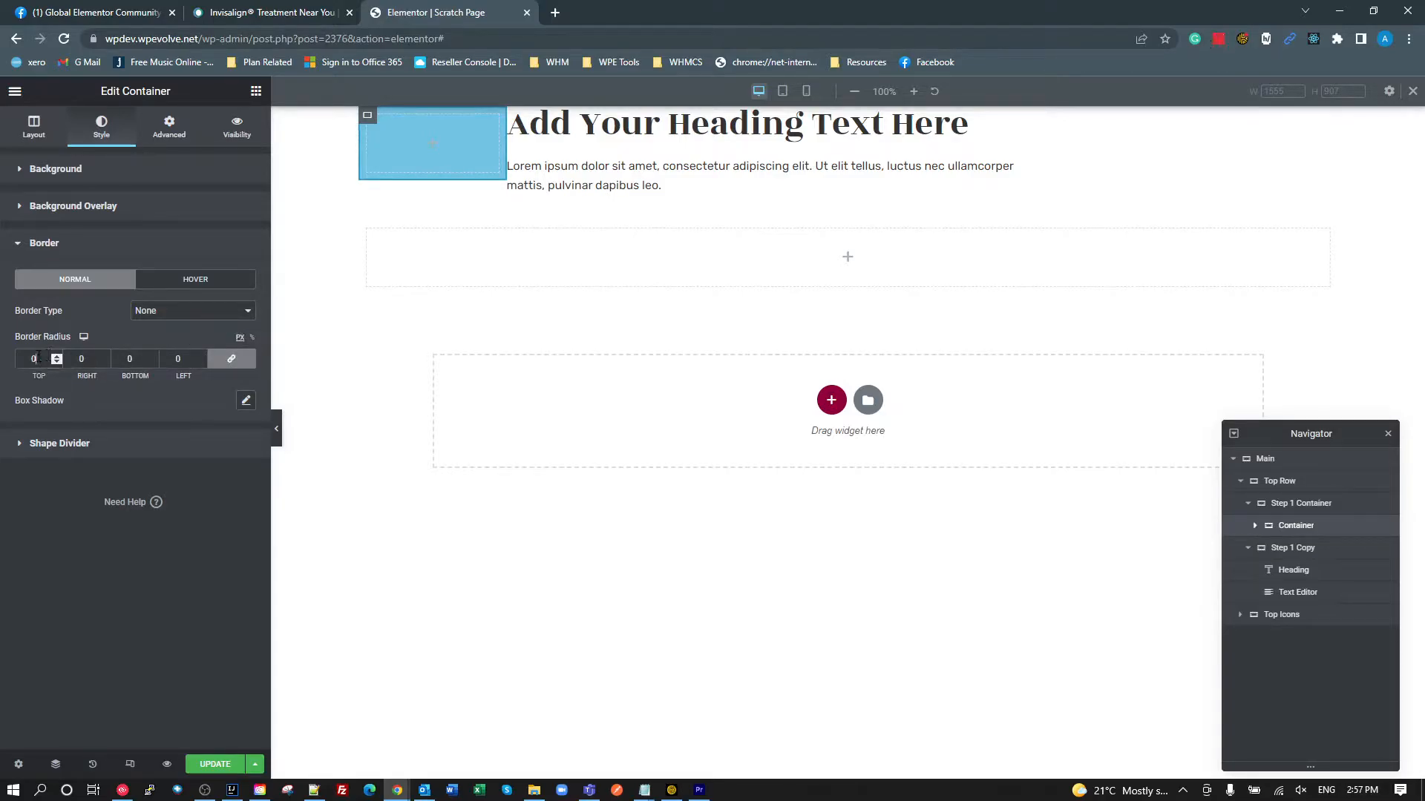
type("50")
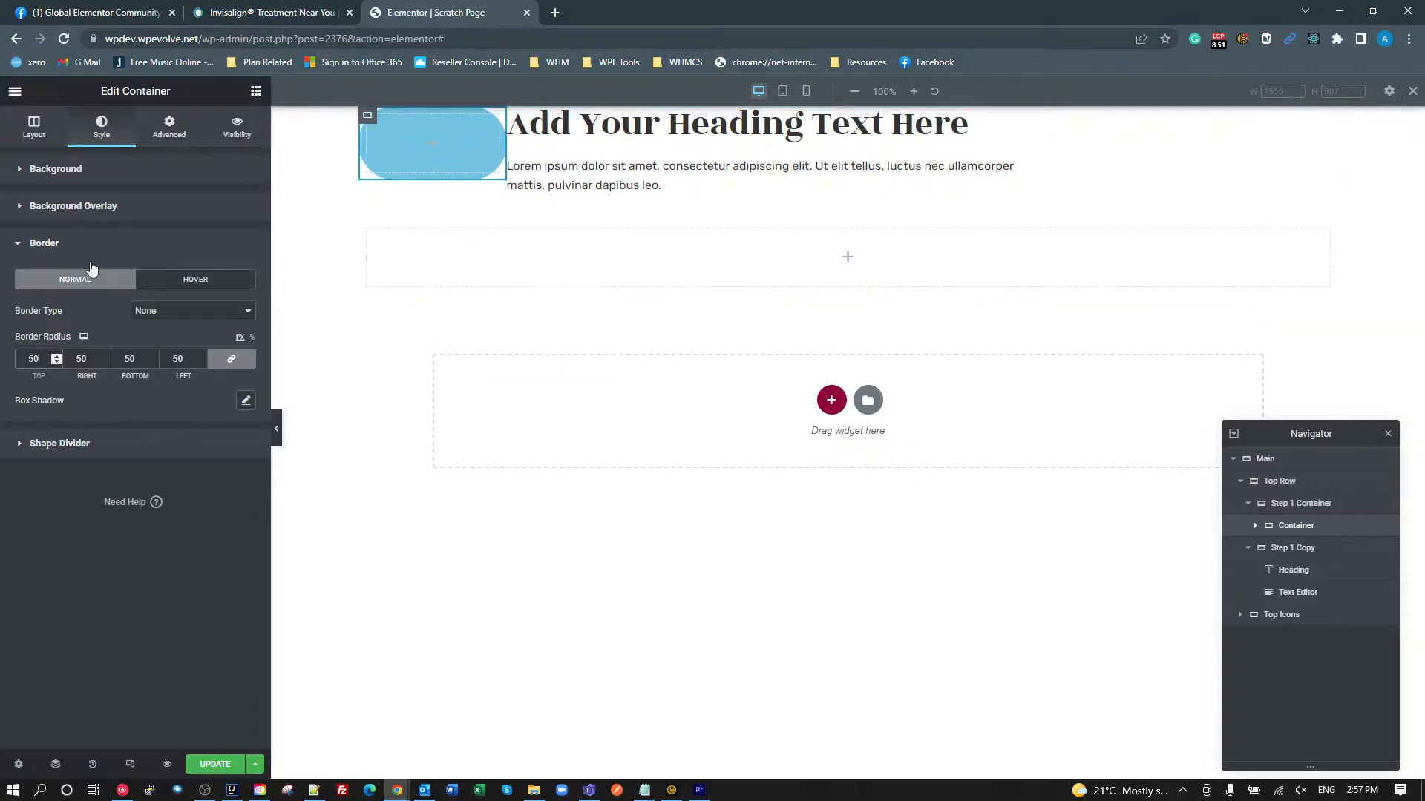
- Assign the CSS class rounded-step to the circle container and copy the class name
left_click(33, 127)
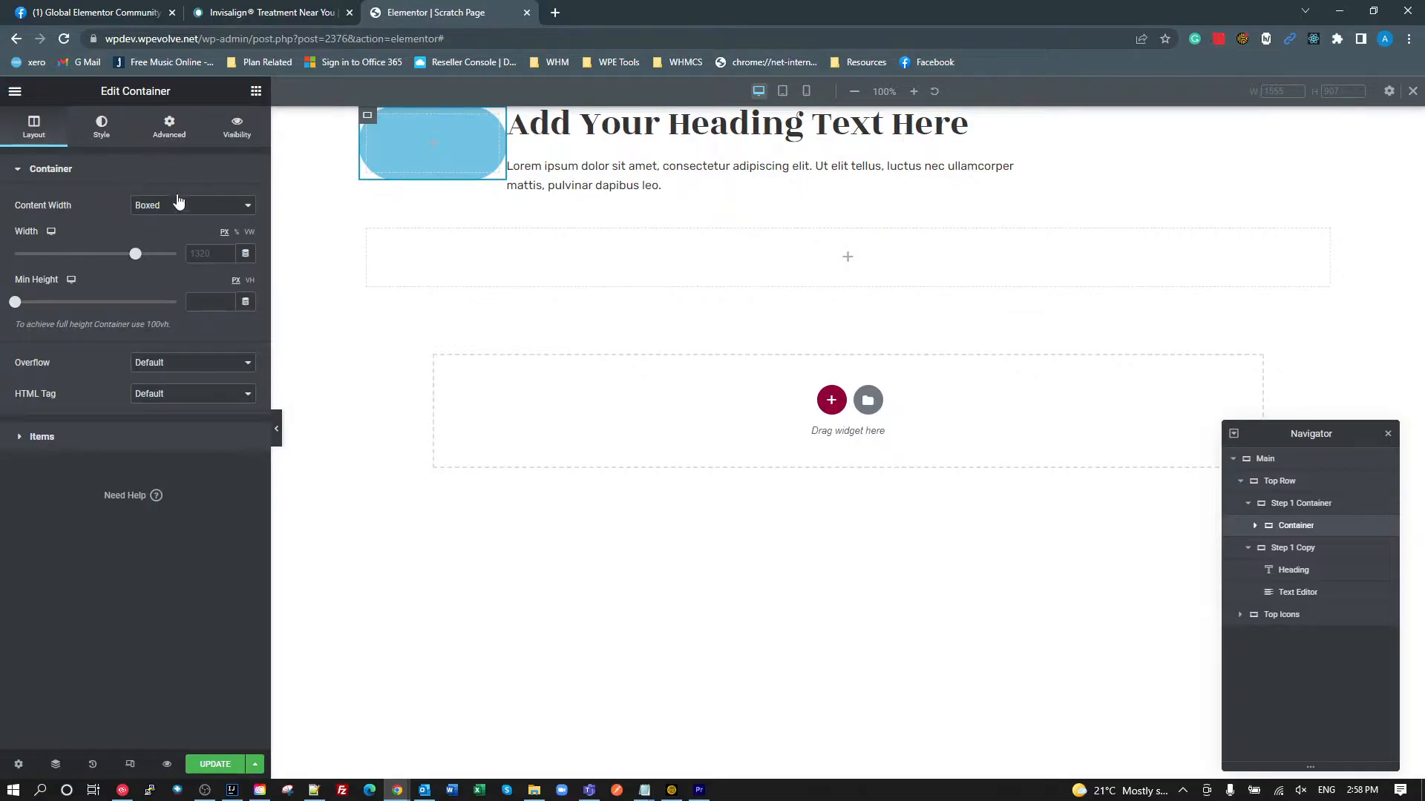
left_click(169, 127)
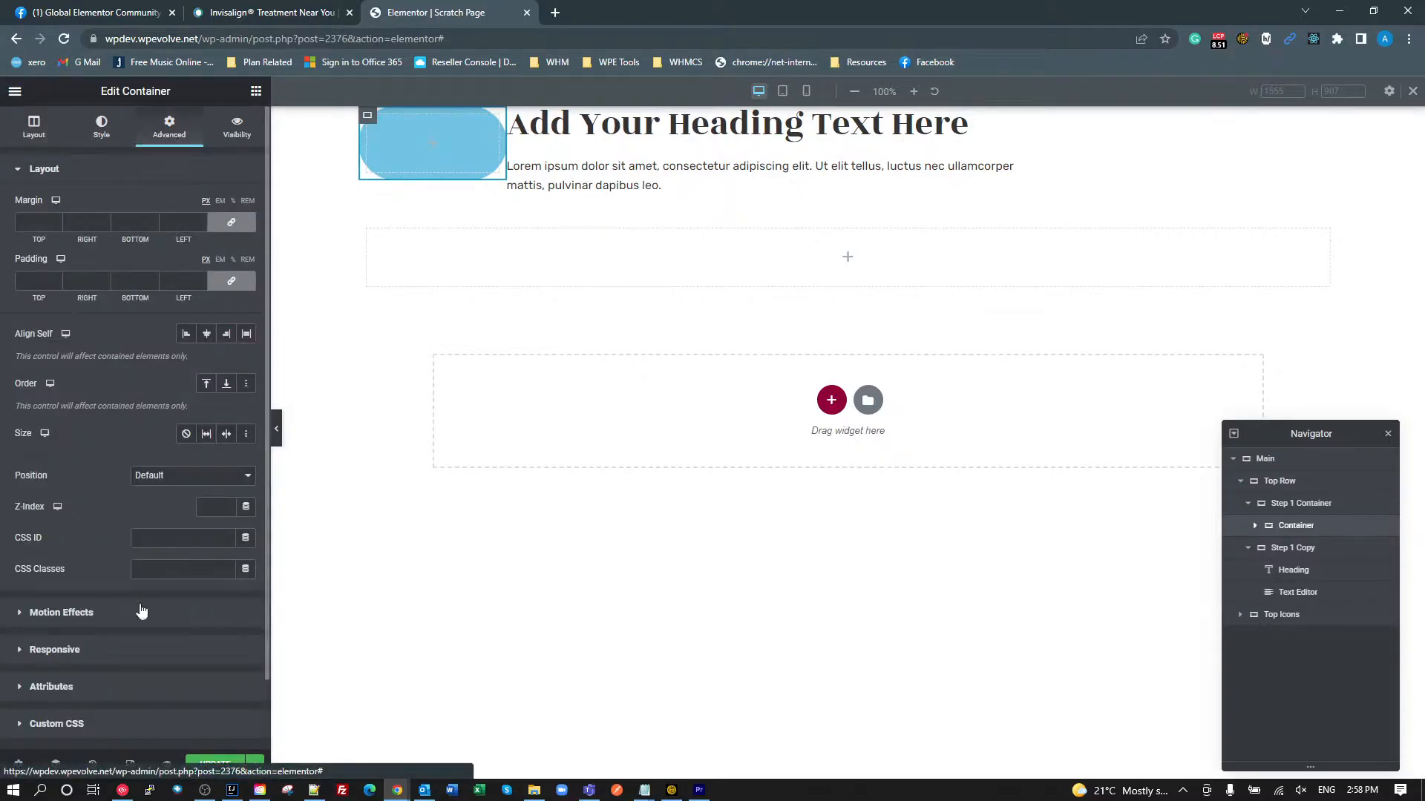
left_click(163, 569)
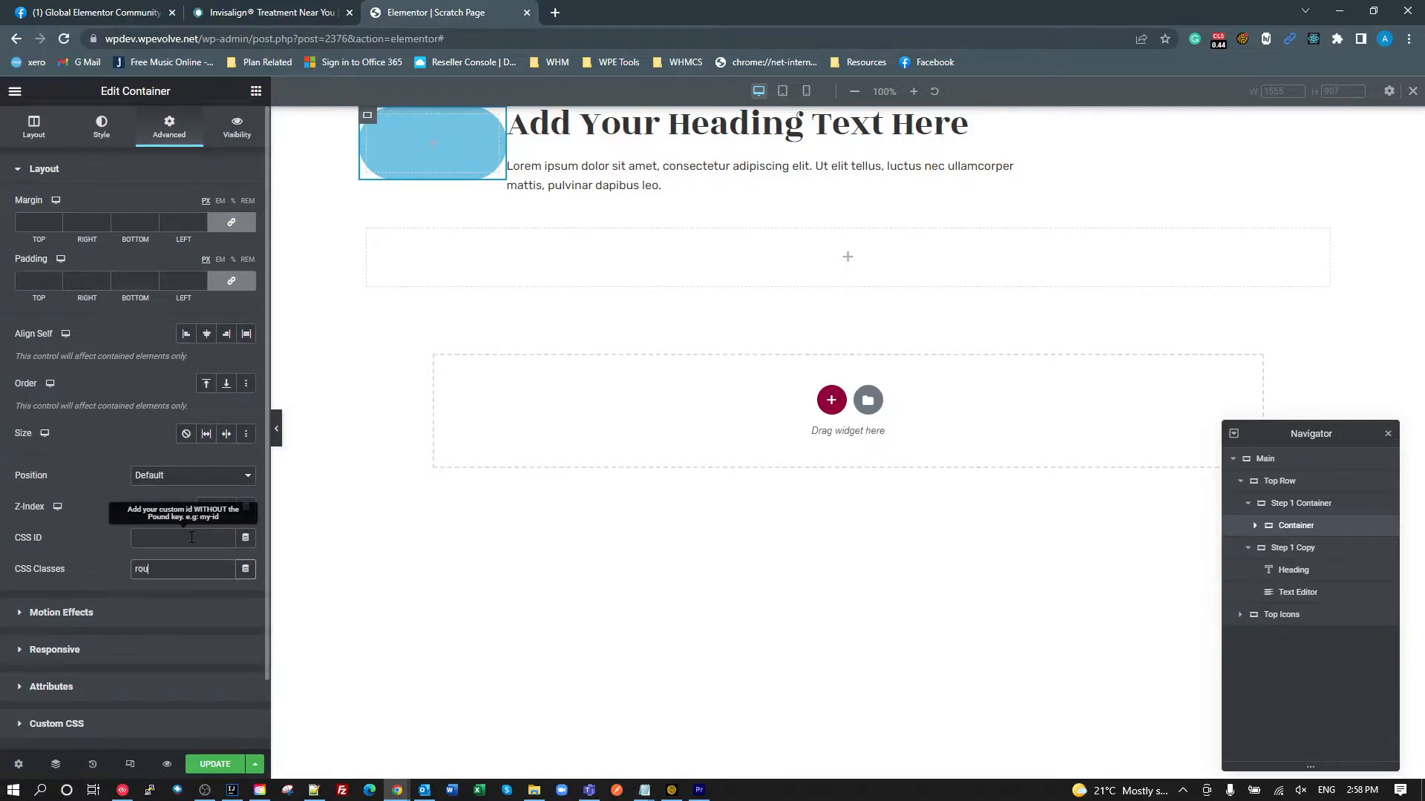
type("rounded-step")
left_click_drag(190, 569, 33, 568)
key("ctrl+c")
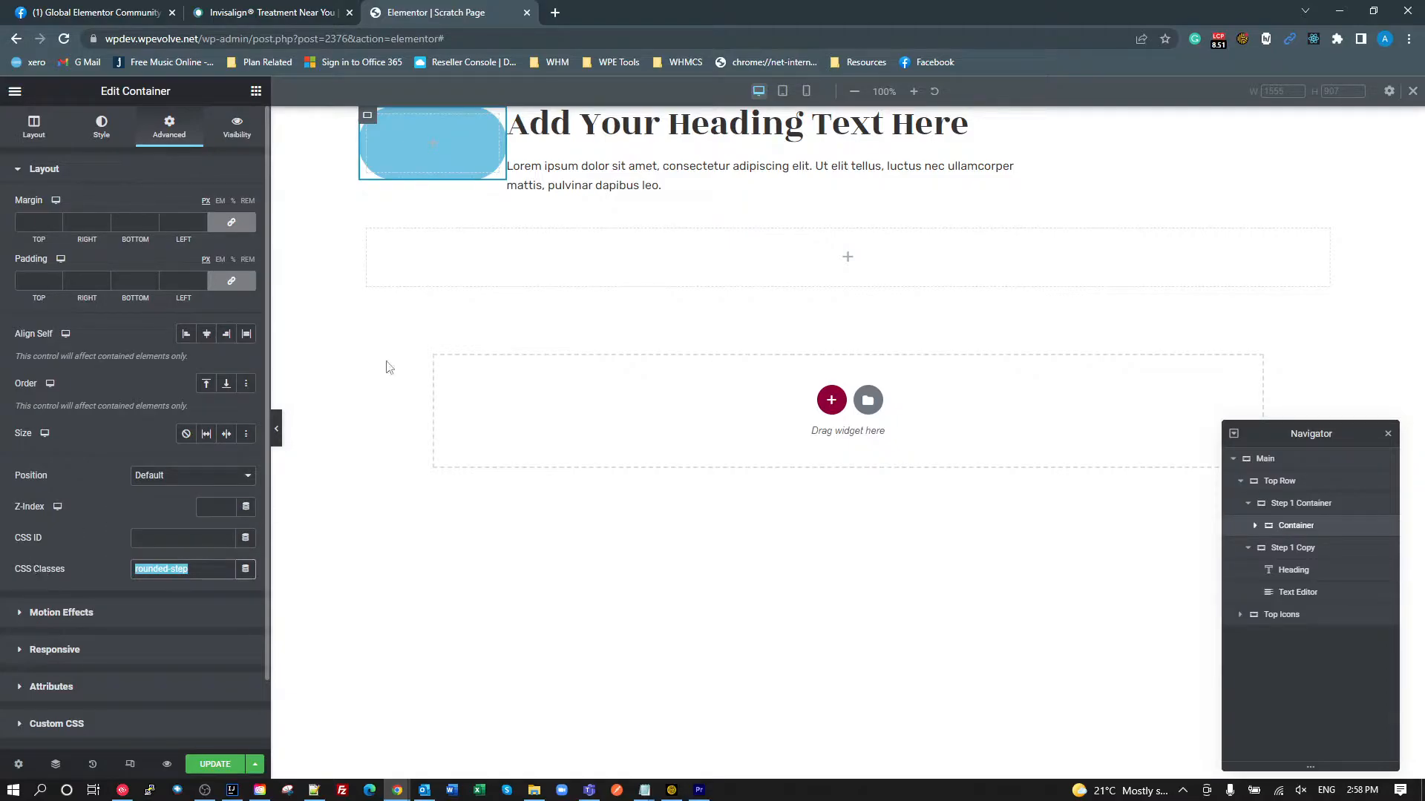
- Add a custom CSS rule for .rounded-step setting width: 200px and height: 200px on the circle container
scroll(191, 637, "down", 1)
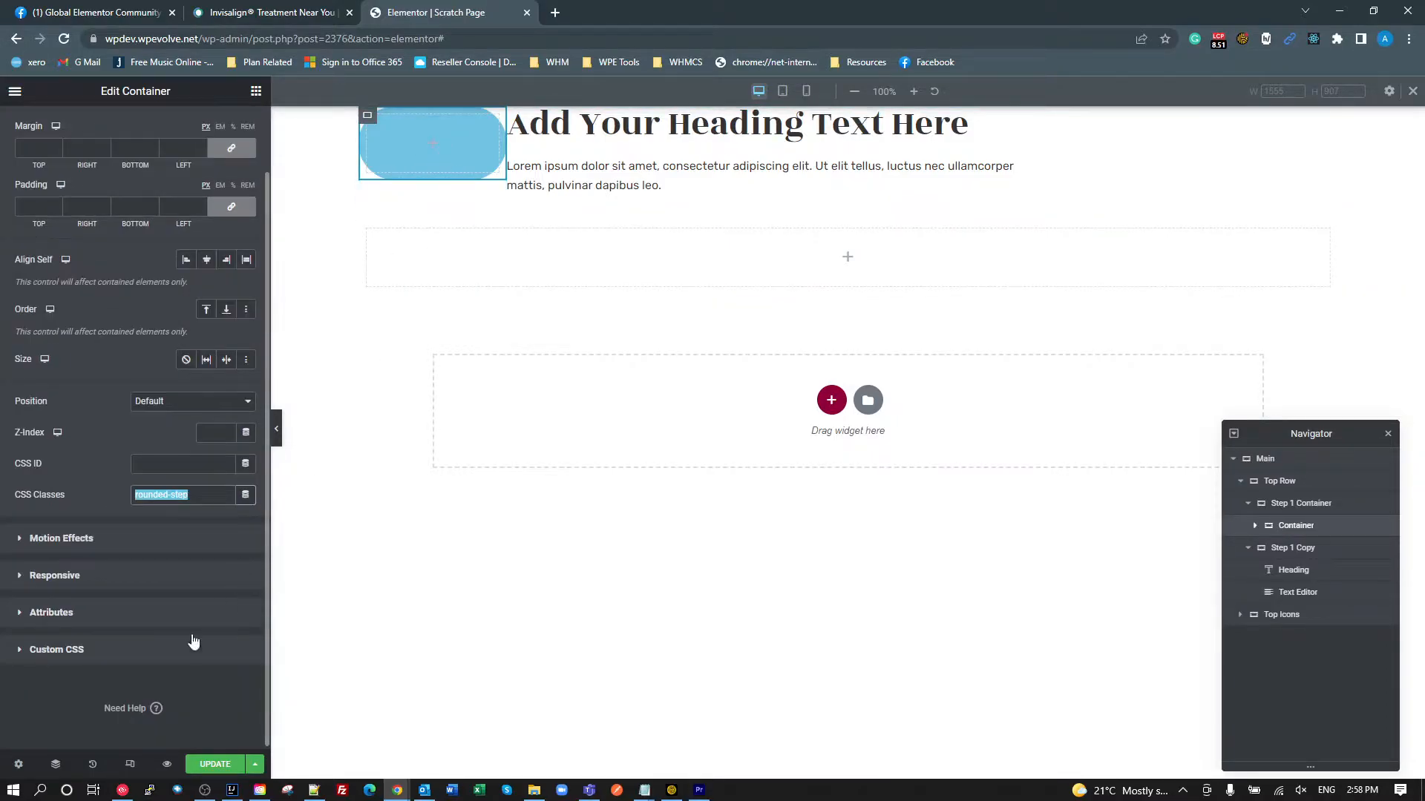
left_click(121, 650)
type(".")
key("ctrl+v")
type("{")
key("Return")
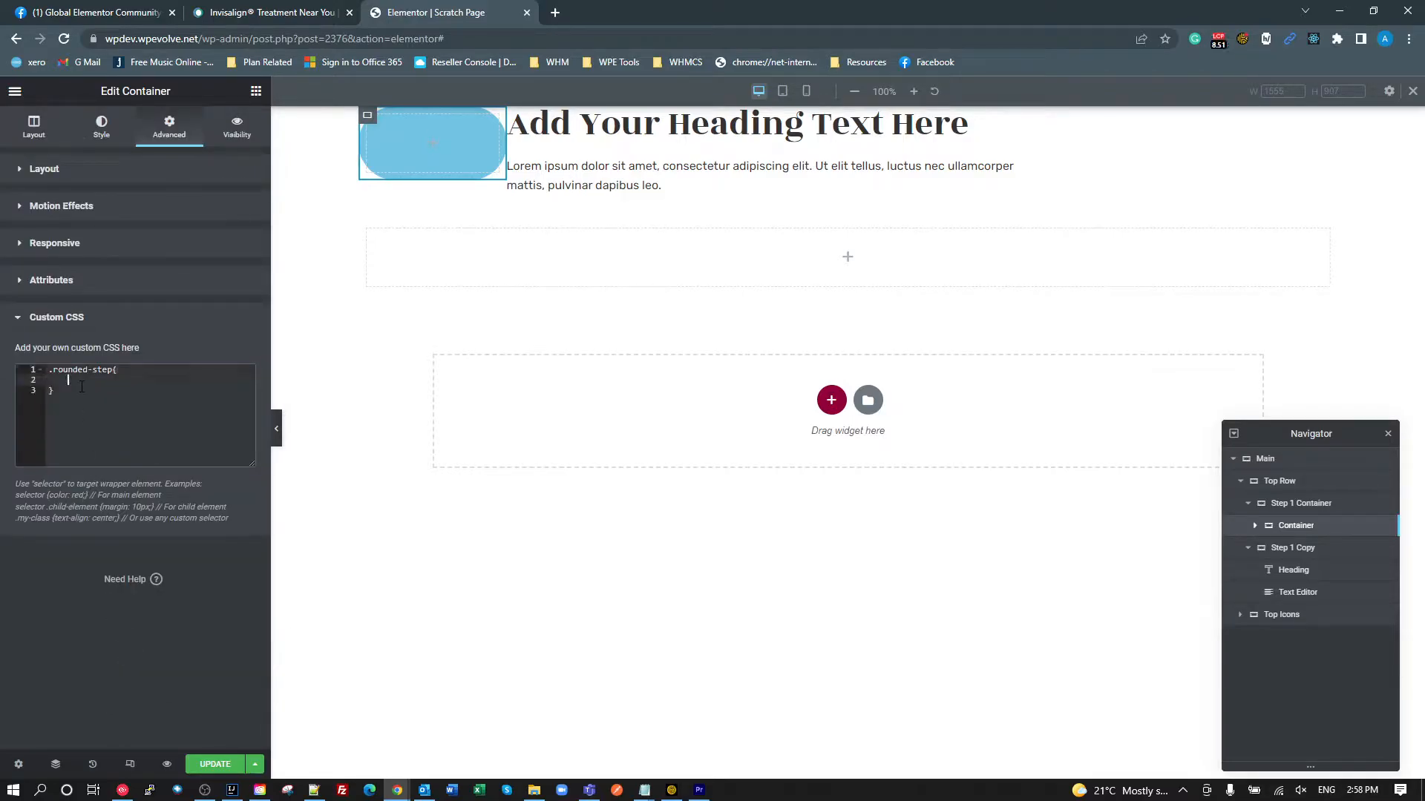
type("width")
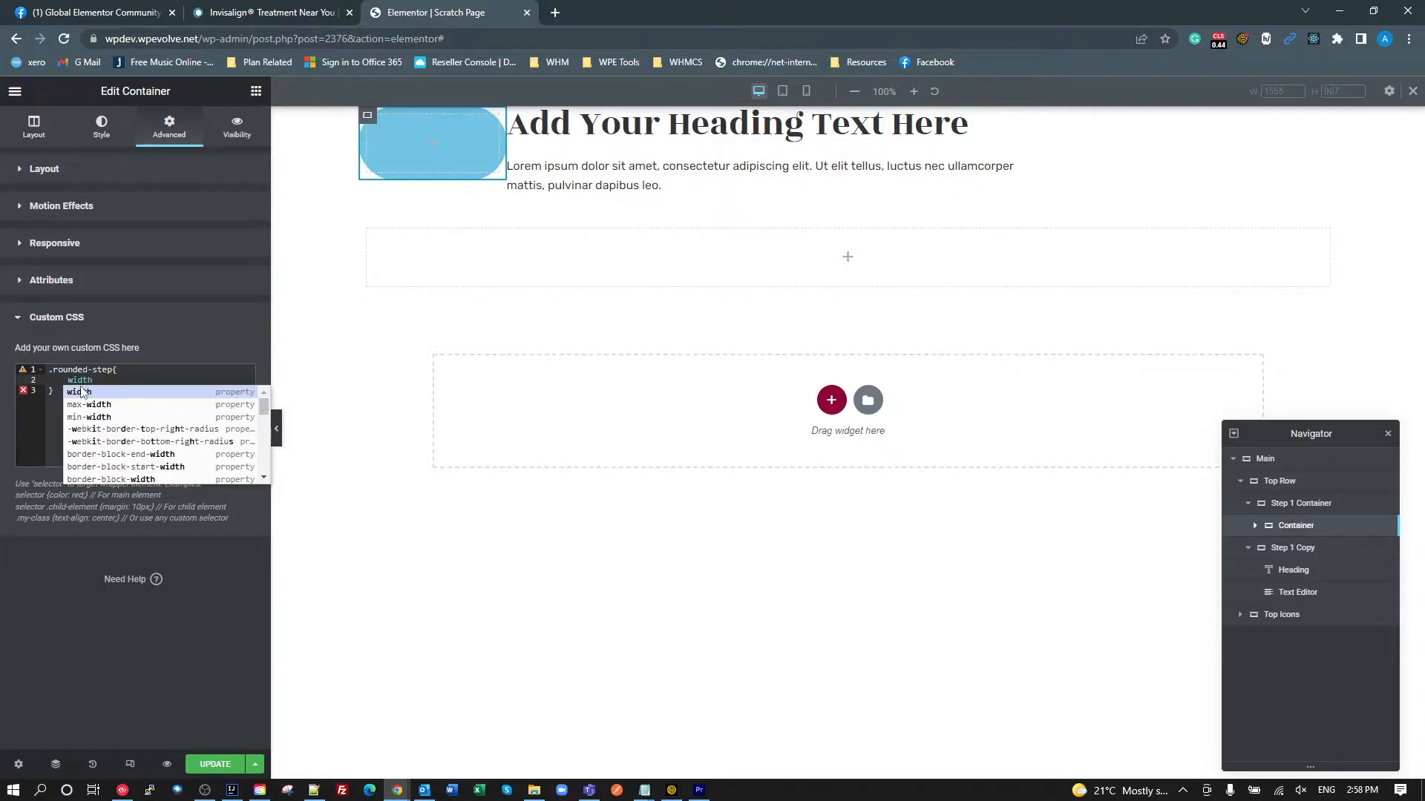
type(": 200px;")
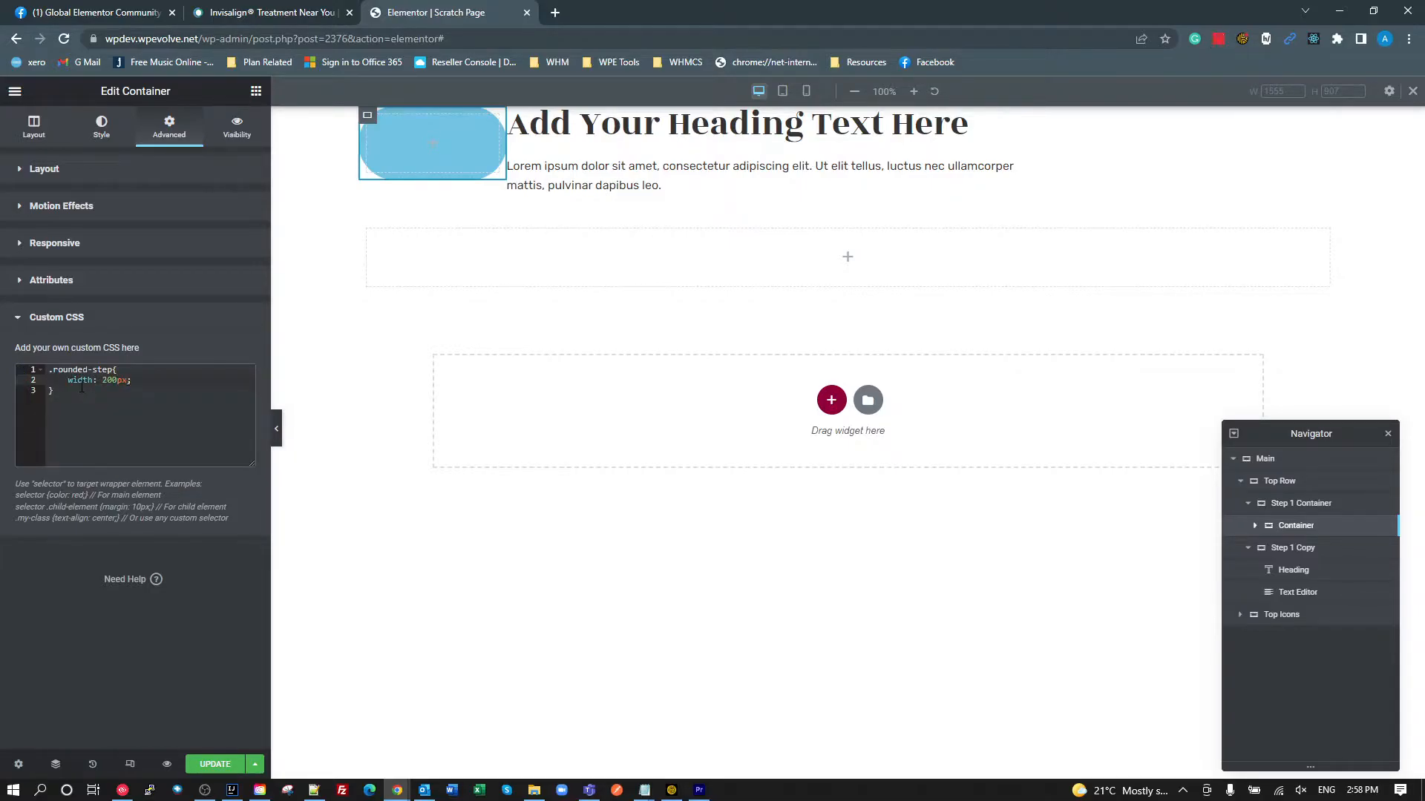
key("Return")
type("he")
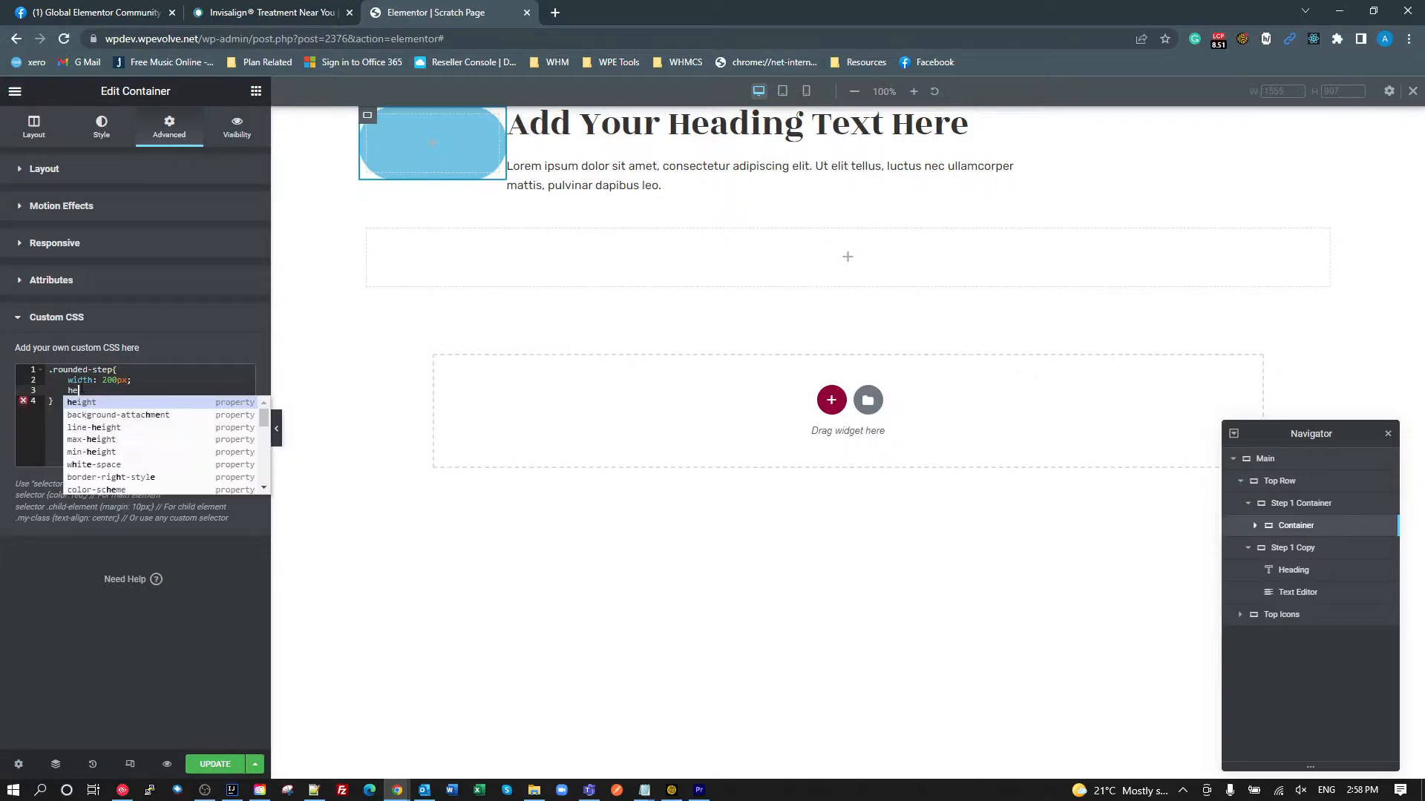
type("ight: 200px;")
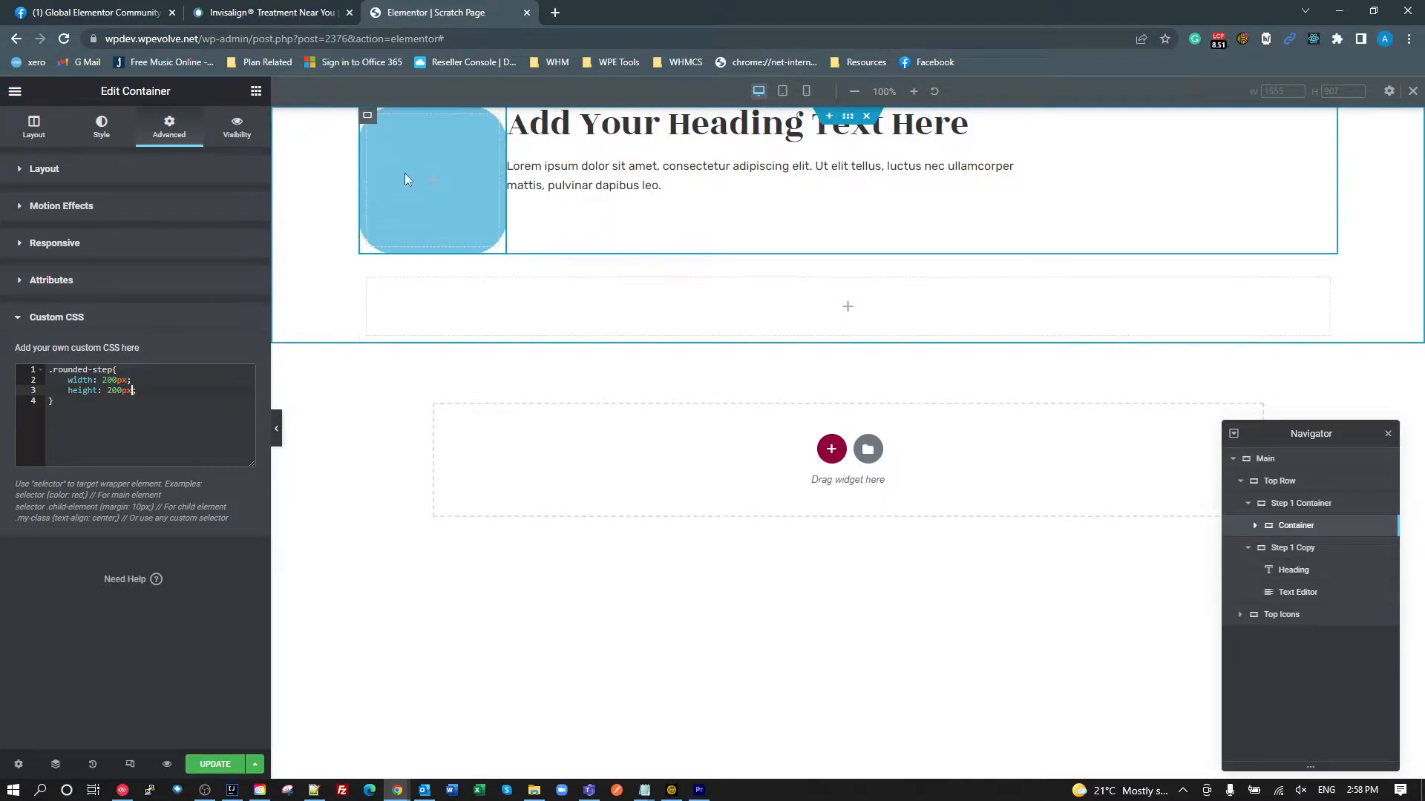
left_click(98, 403)
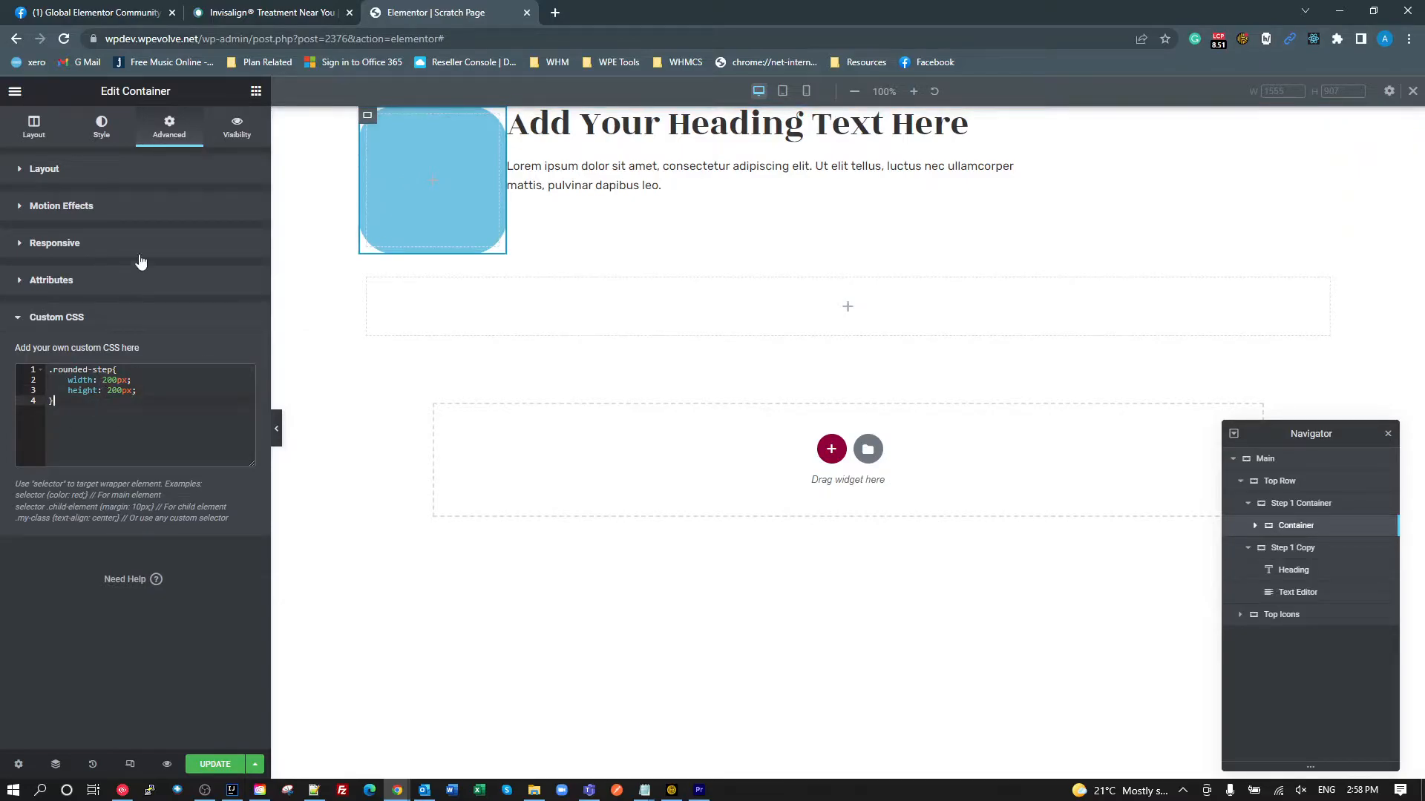
- Set the circle container's border radius to 100 px on all four linked corners
left_click(98, 128)
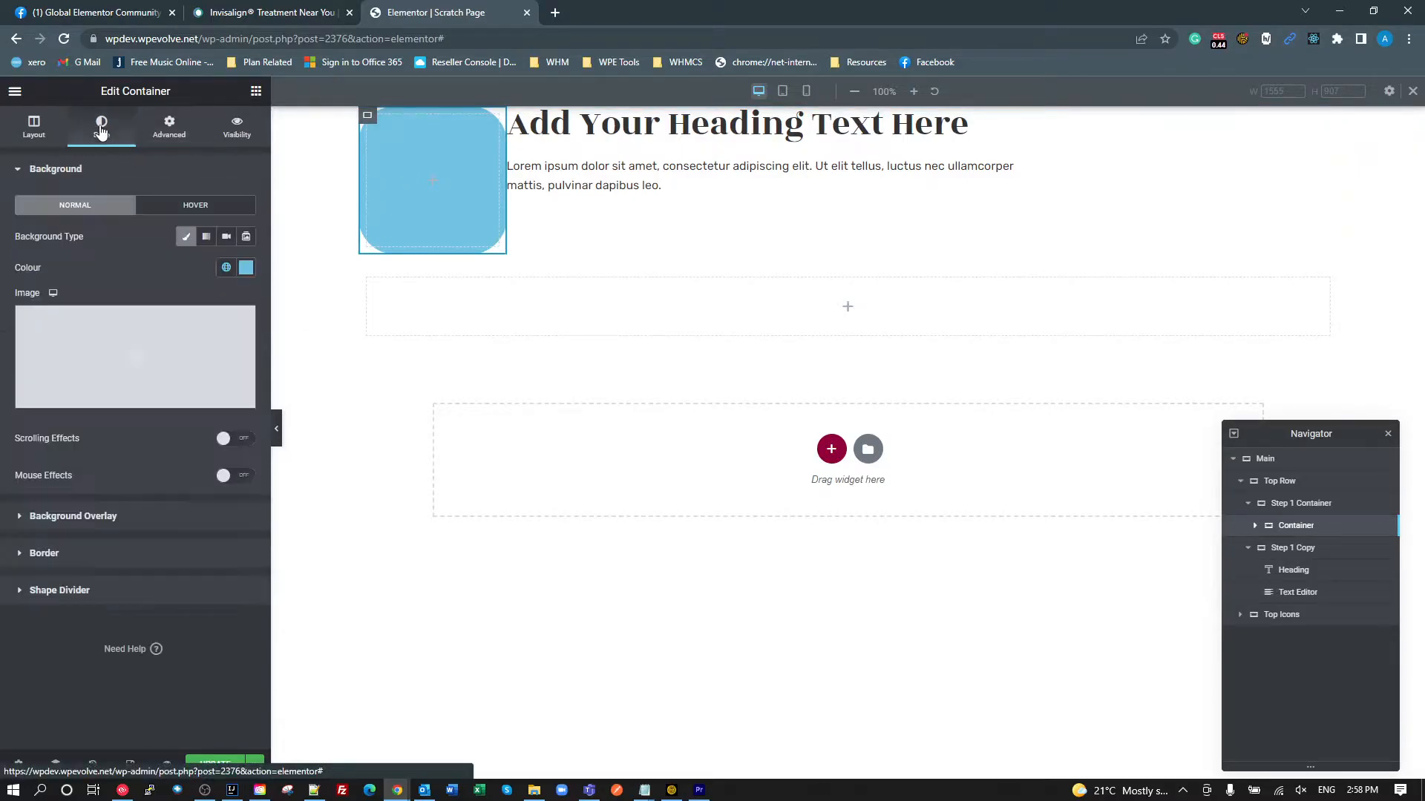
left_click(86, 551)
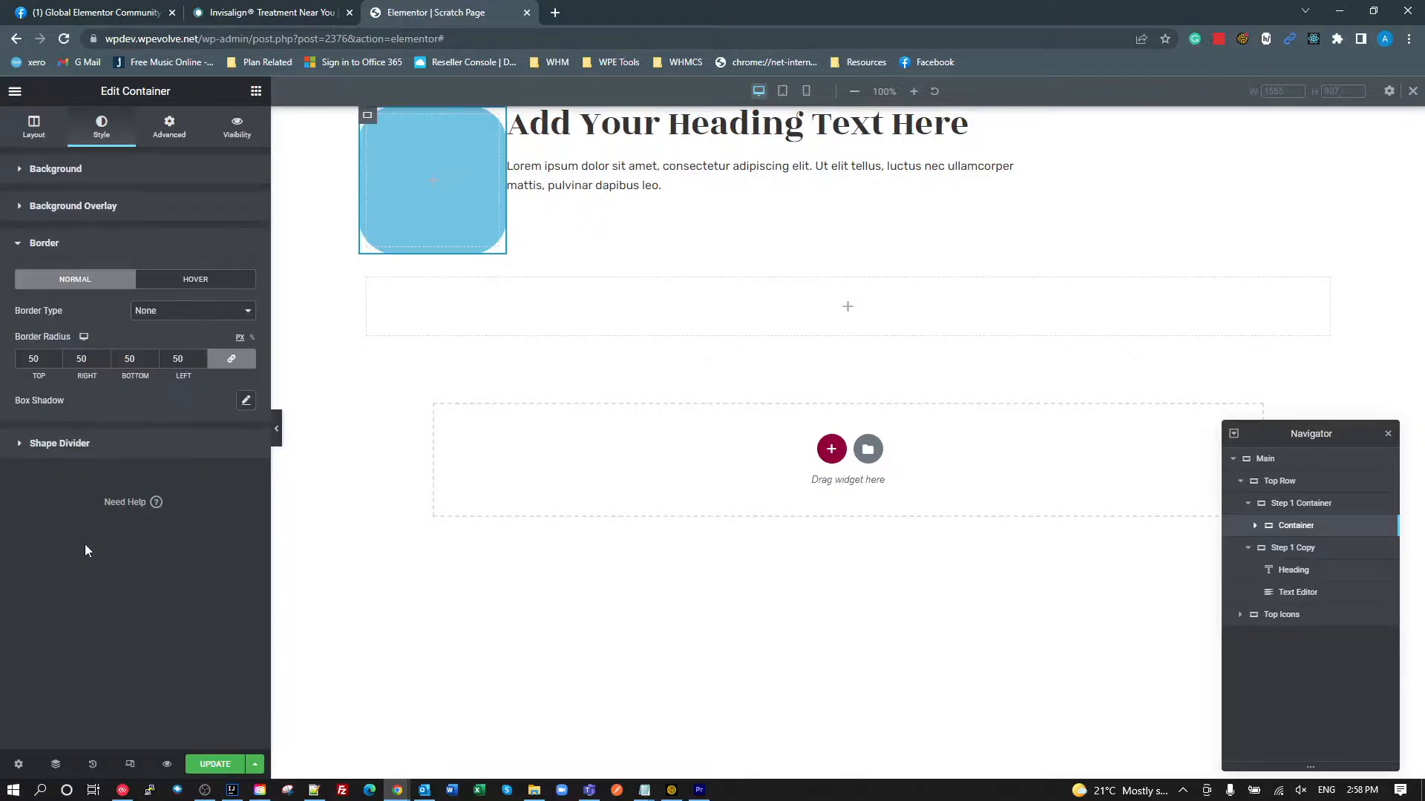
left_click_drag(46, 358, 3, 354)
type("100")
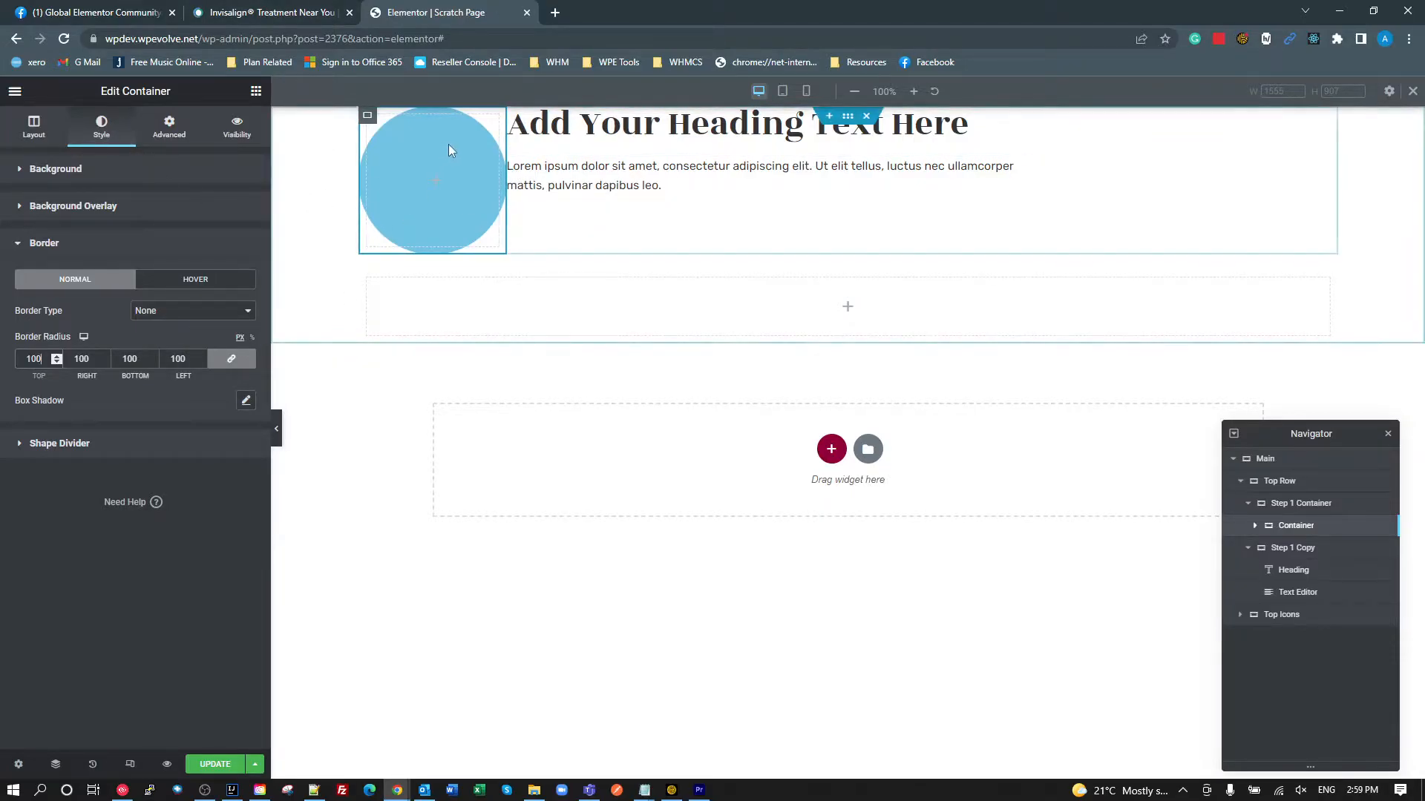
- Rename the circle container as Step 1 and add a Heading widget inside it
double_click(1296, 529)
type("Step 1")
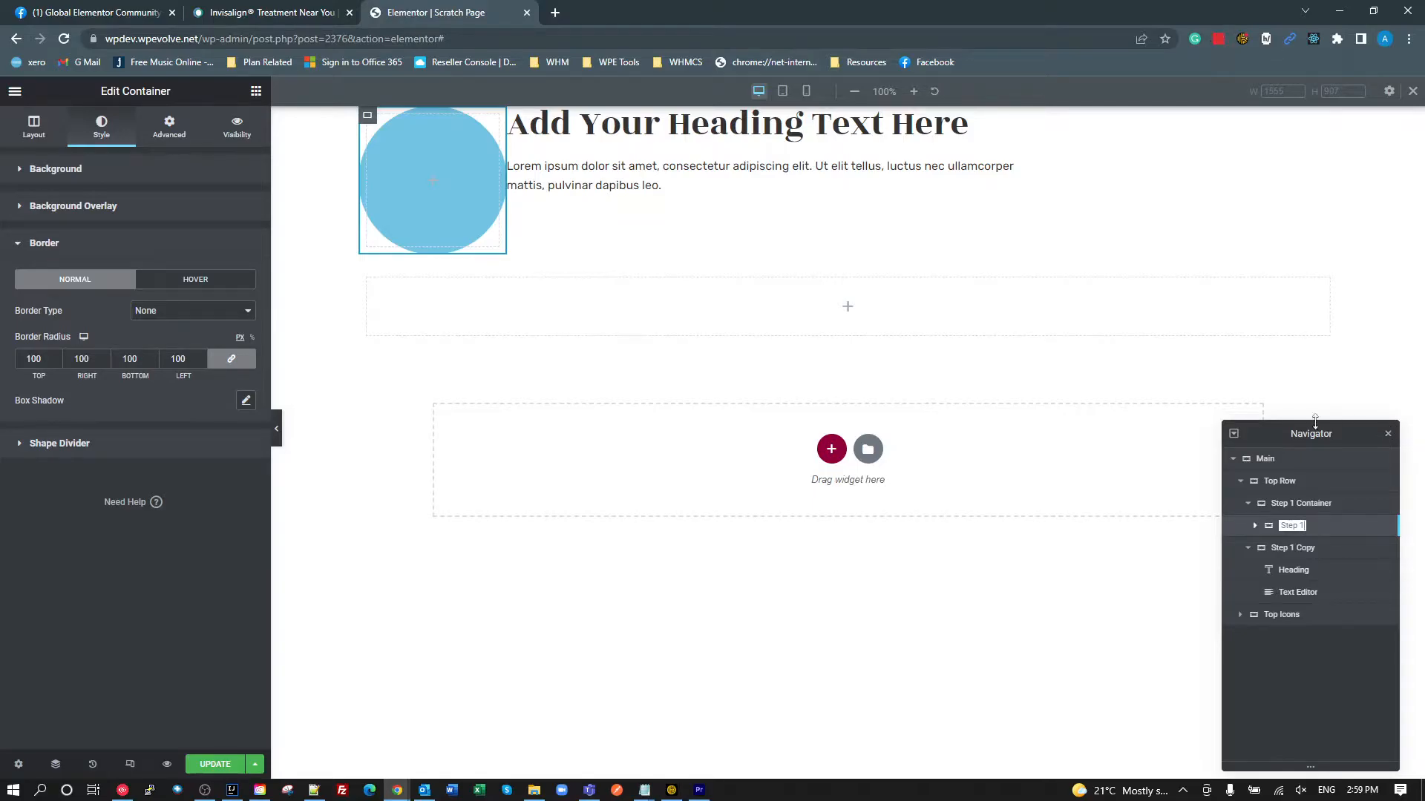
left_click(255, 91)
left_click_drag(201, 231, 417, 190)
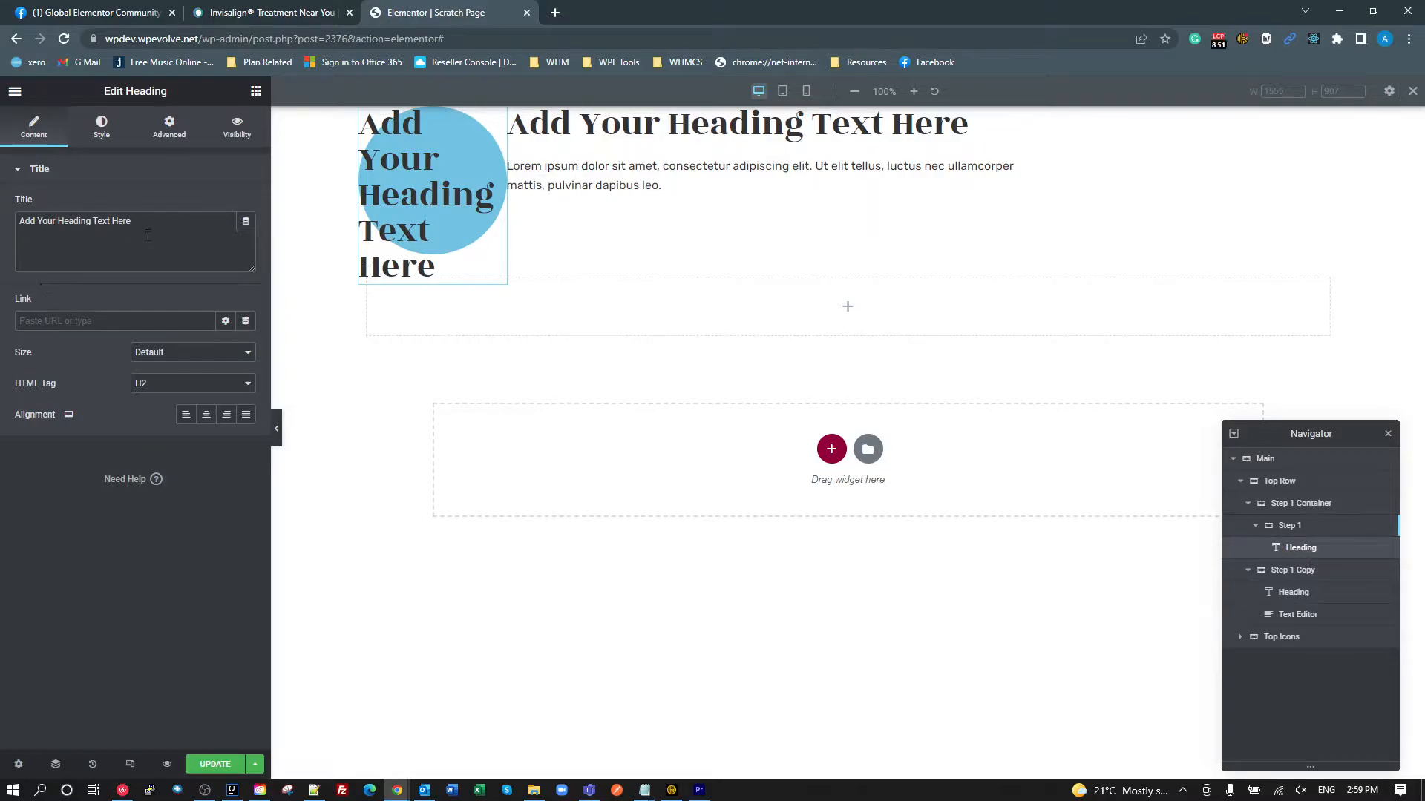
- Replace the circle heading's title with <small>Step</small><br>One
left_click_drag(151, 223, 3, 214)
type("<small")
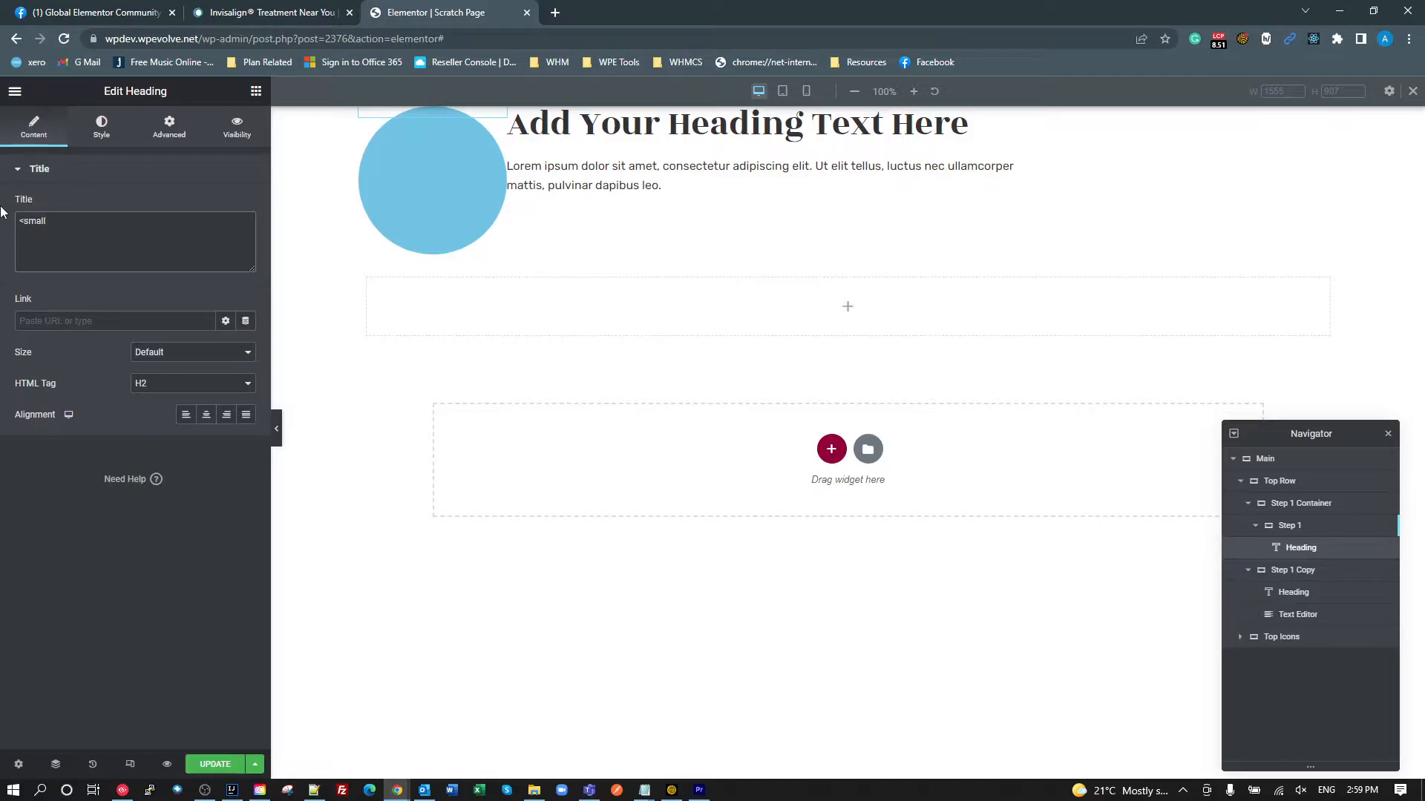
type(">Step")
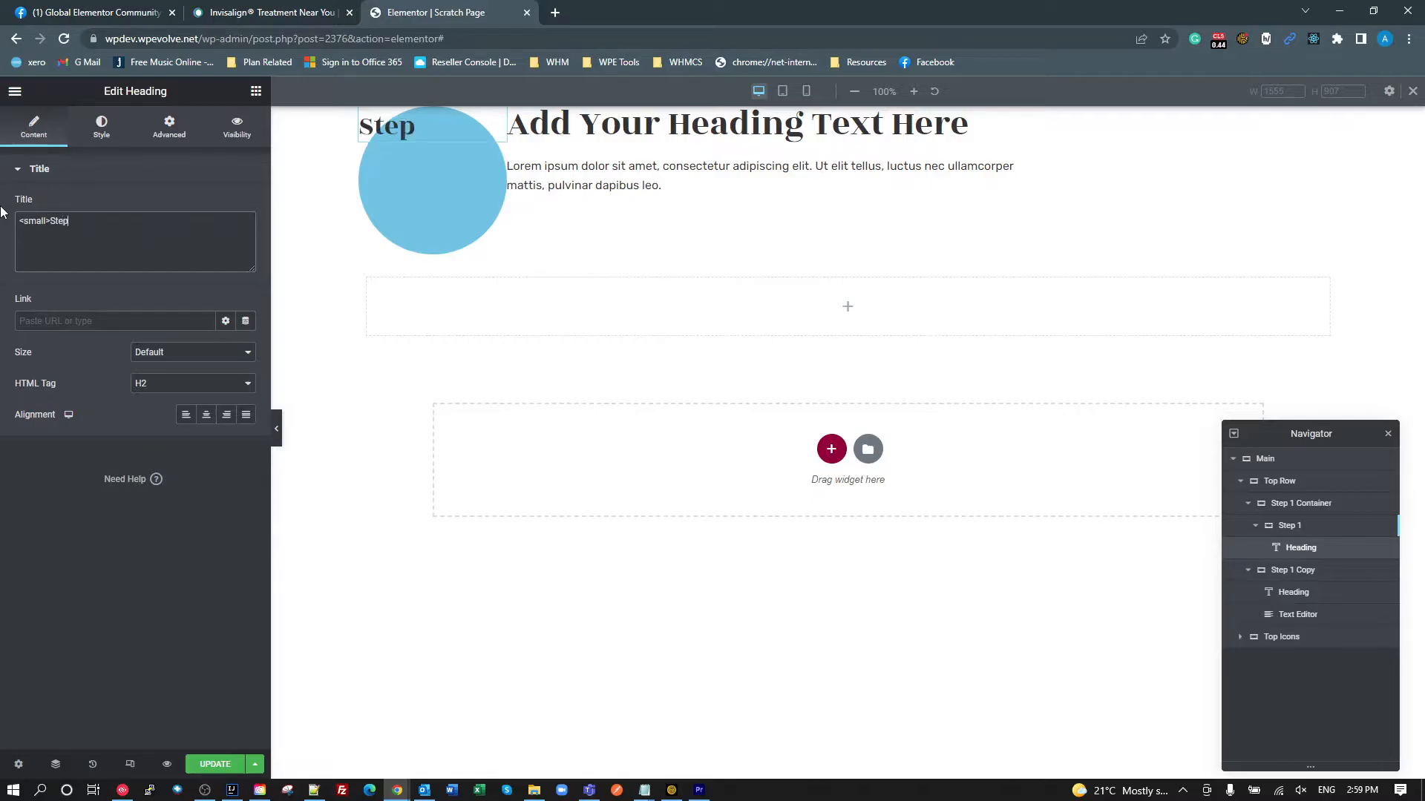
type("</small><br>One")
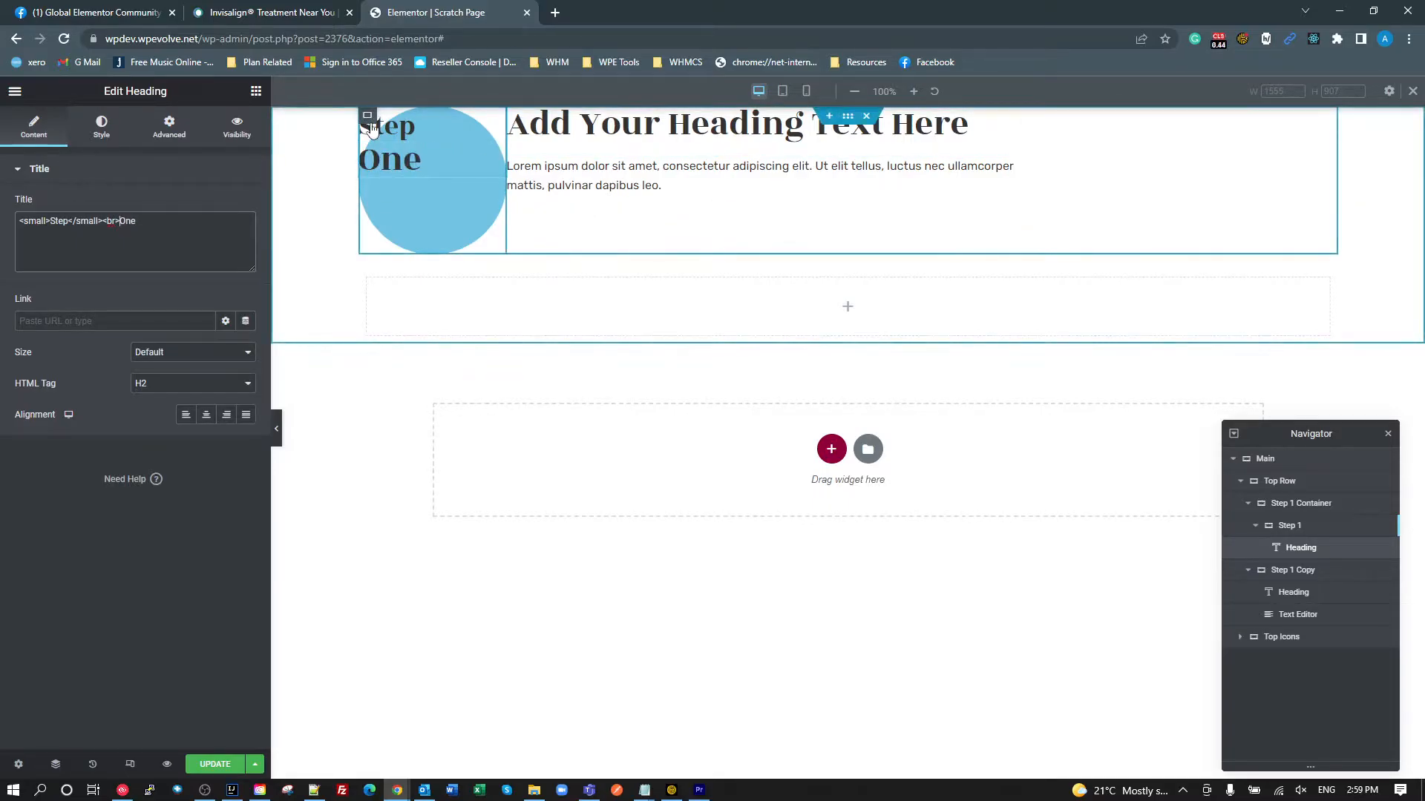
- Set the circle heading's text colour to the global white
left_click(100, 127)
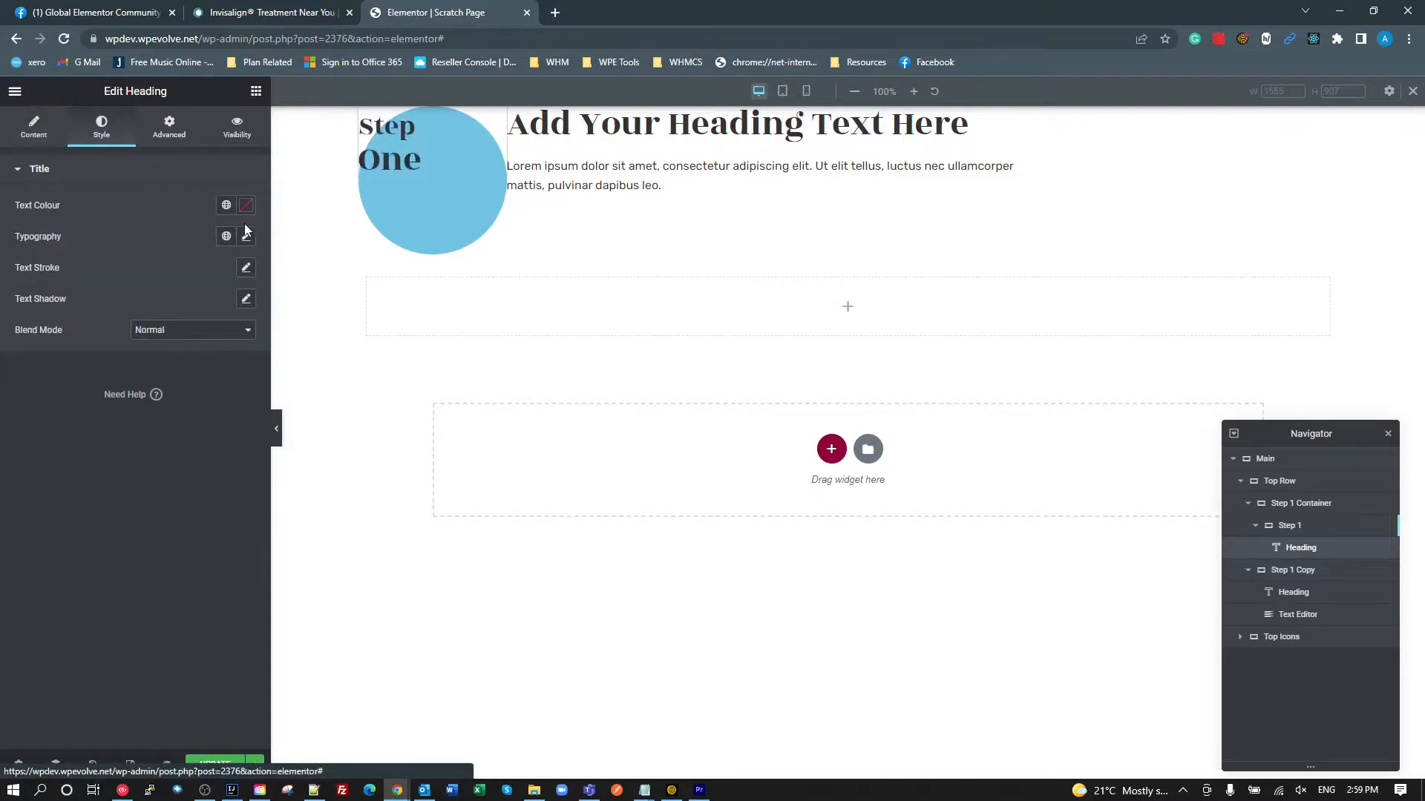
left_click(226, 206)
left_click(82, 380)
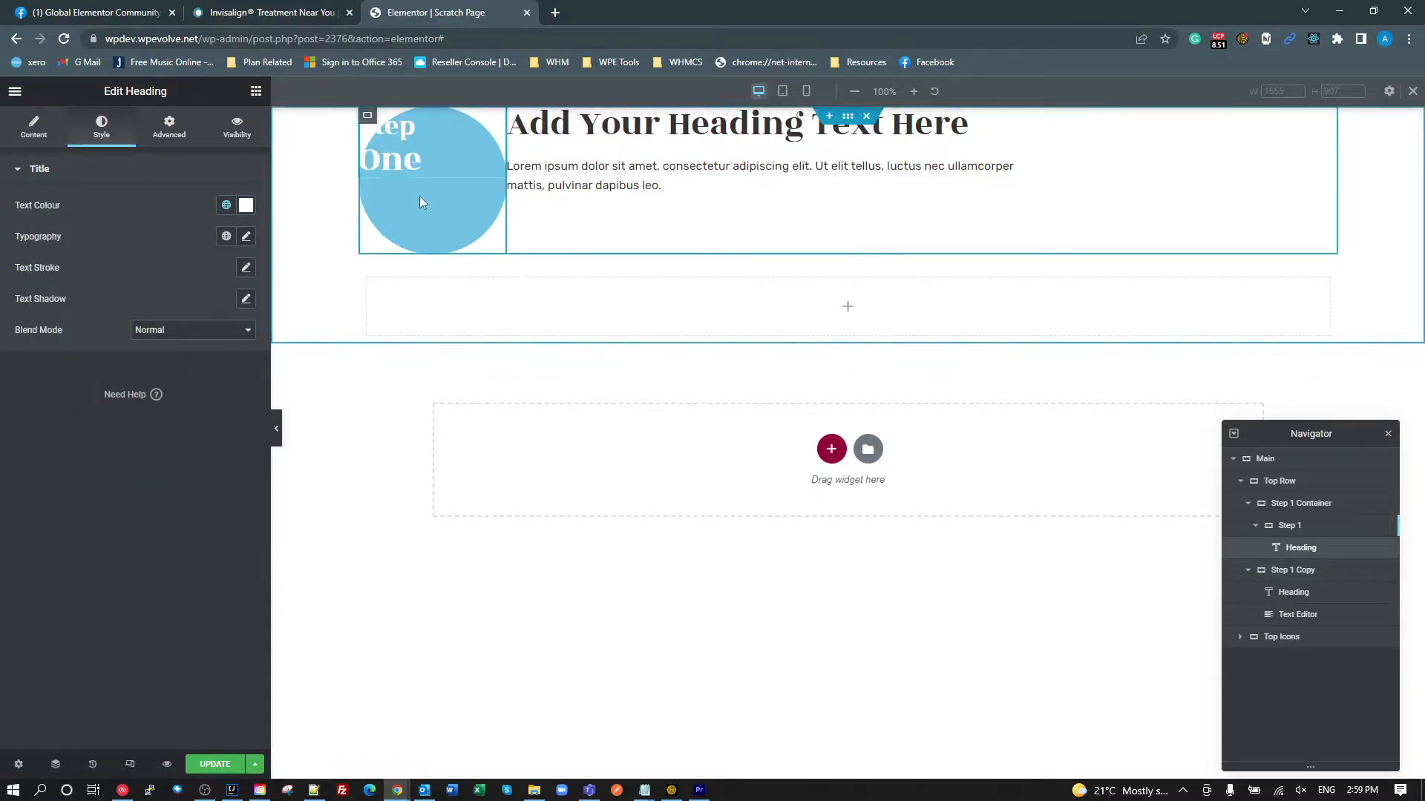
- Set Step 1 Container's item direction to Column and its Justify Content to Space Between, trying Space Around and Row as well
left_click(368, 116)
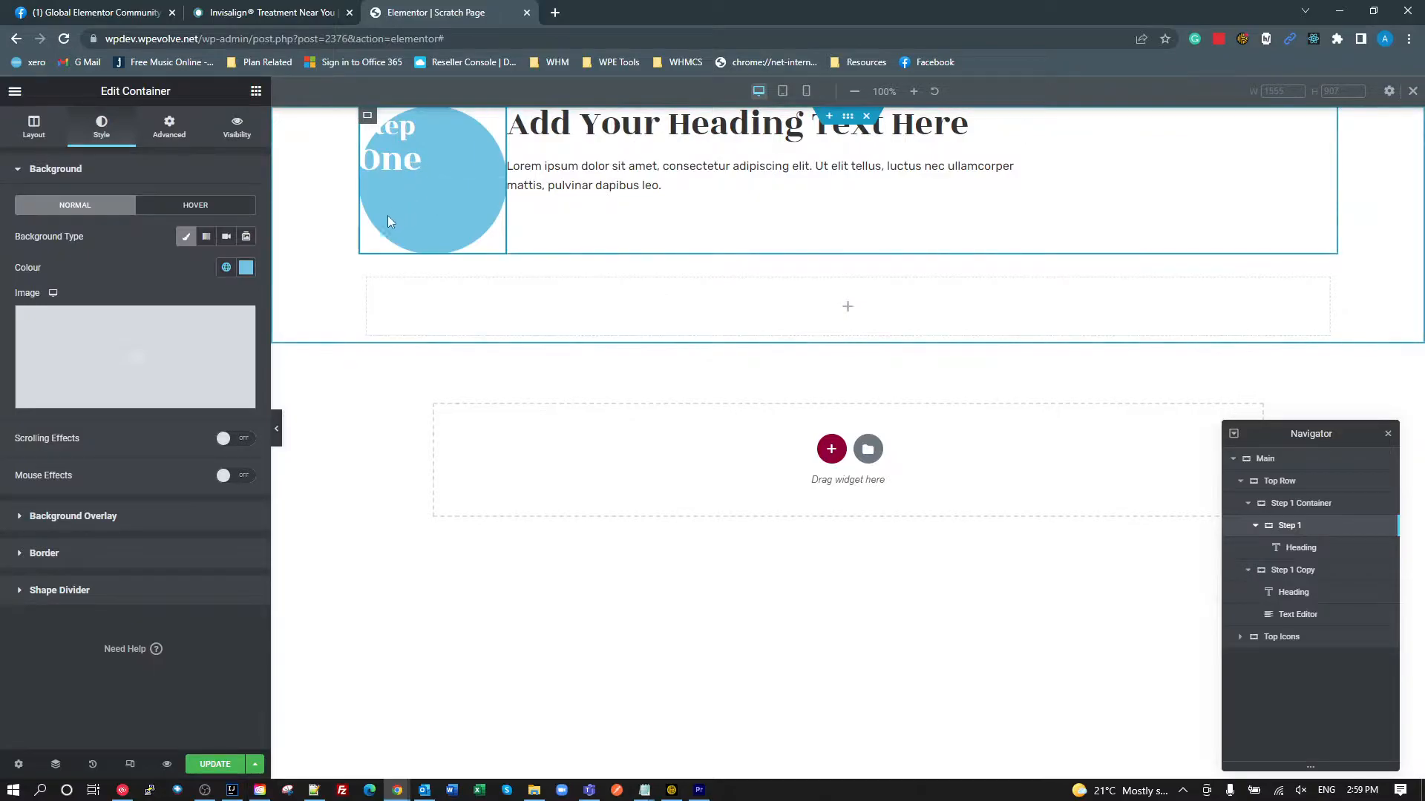
left_click(1293, 508)
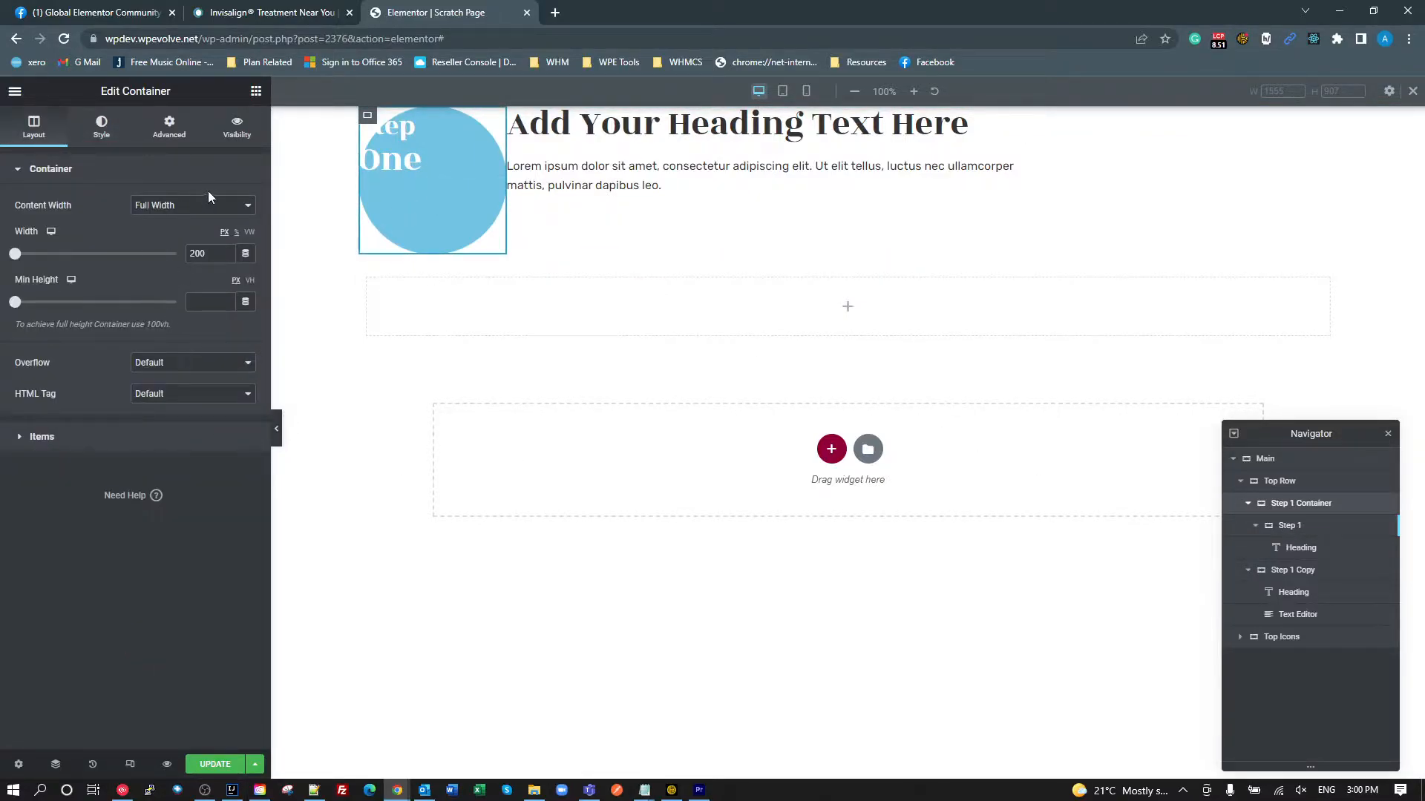
left_click(34, 438)
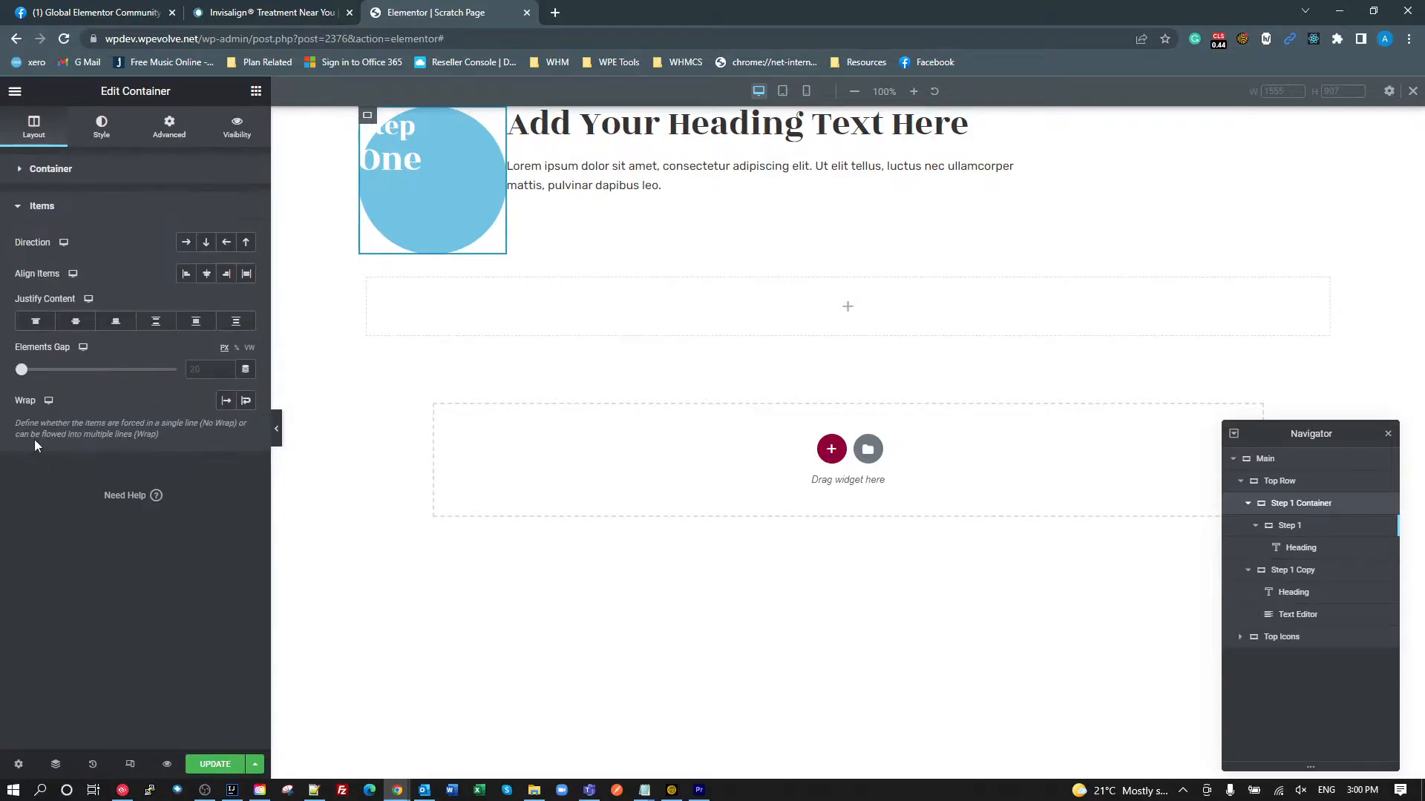
left_click(157, 322)
left_click(196, 322)
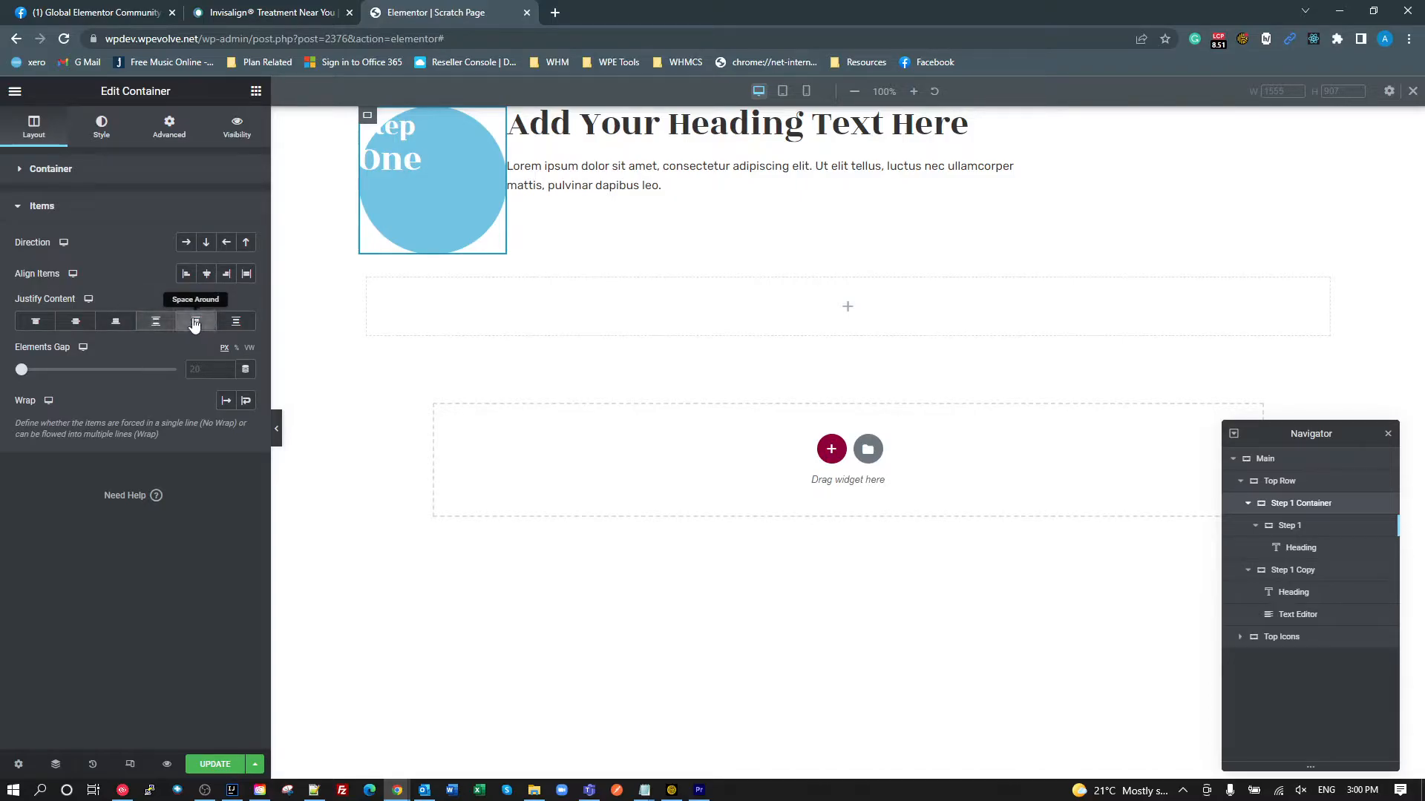
left_click(207, 245)
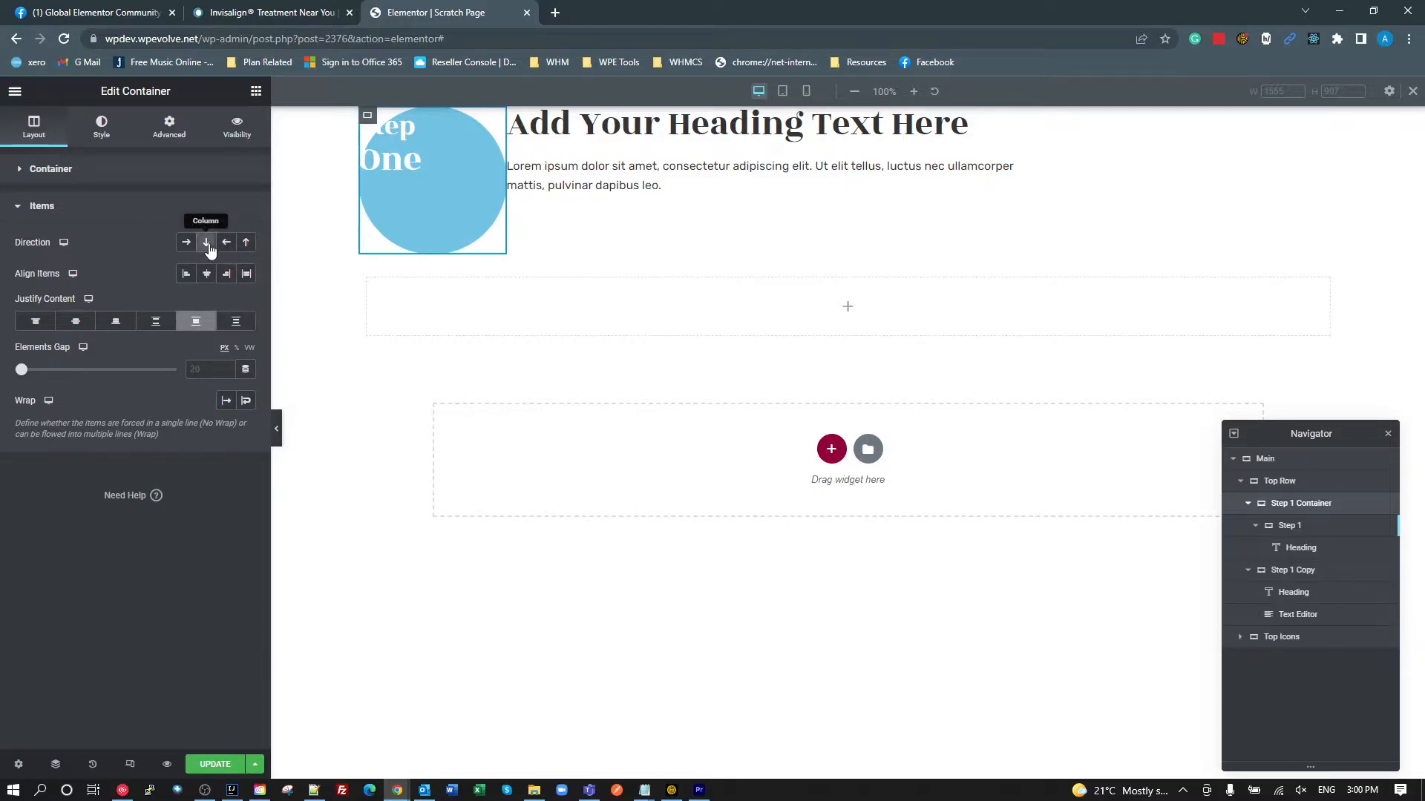
left_click(156, 321)
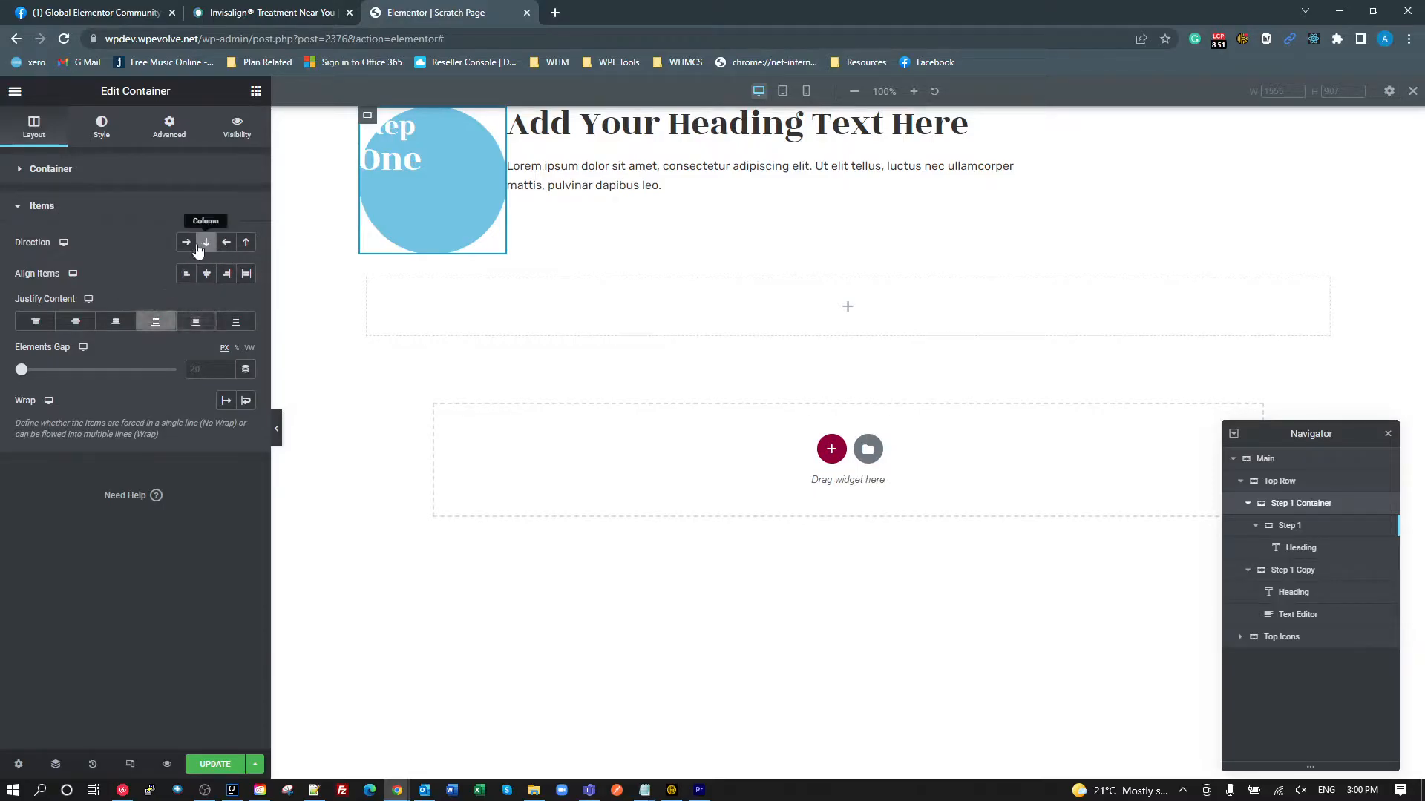
left_click(187, 242)
left_click(205, 243)
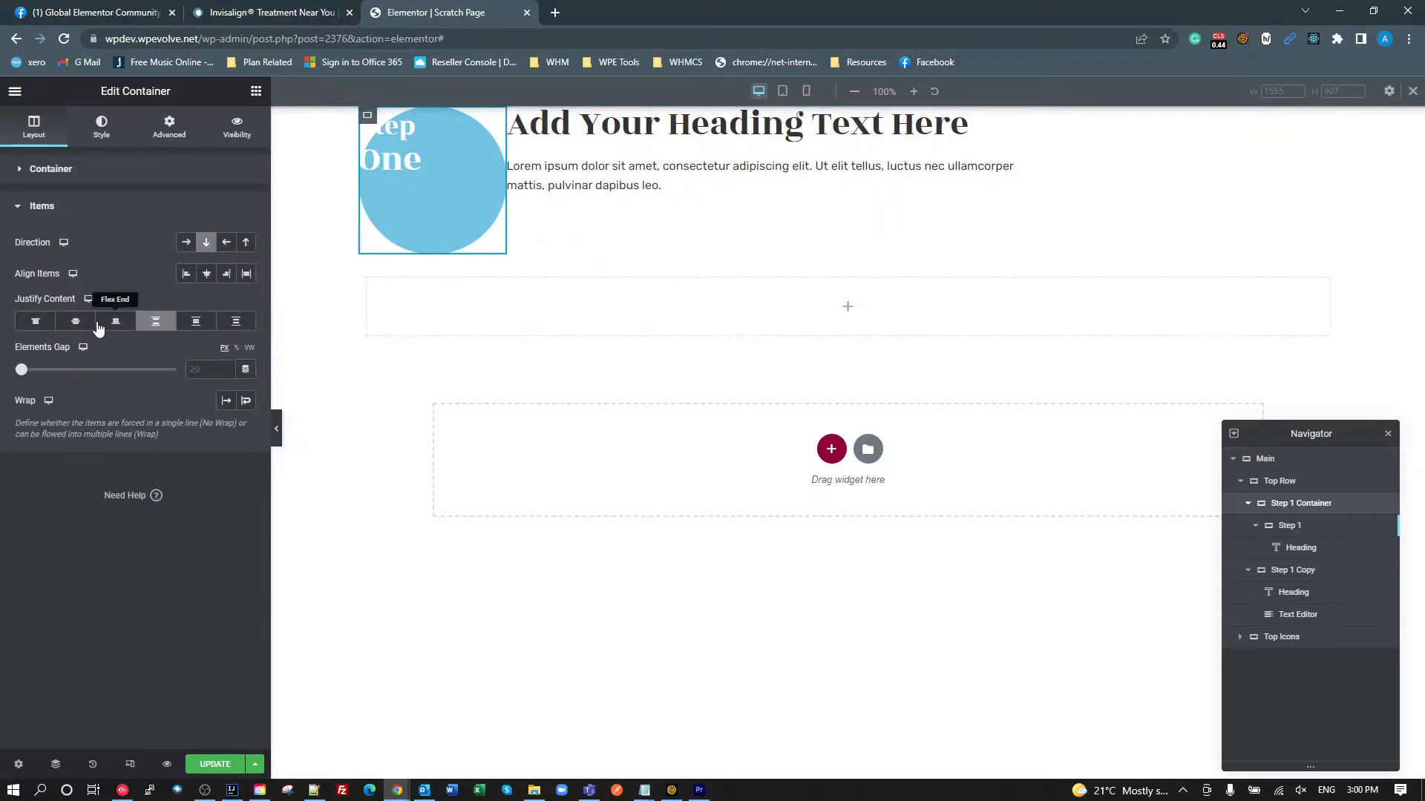
left_click(407, 141)
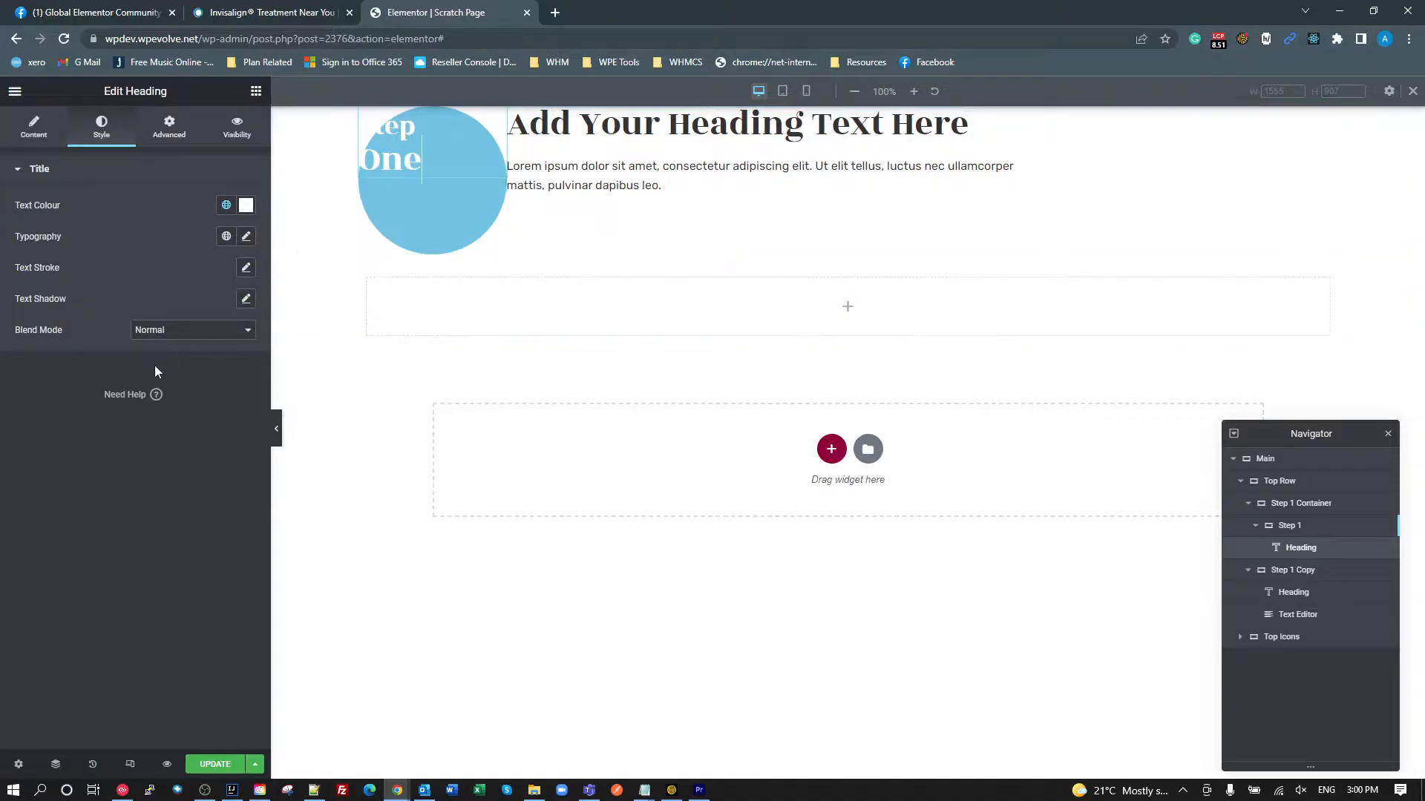
left_click(32, 132)
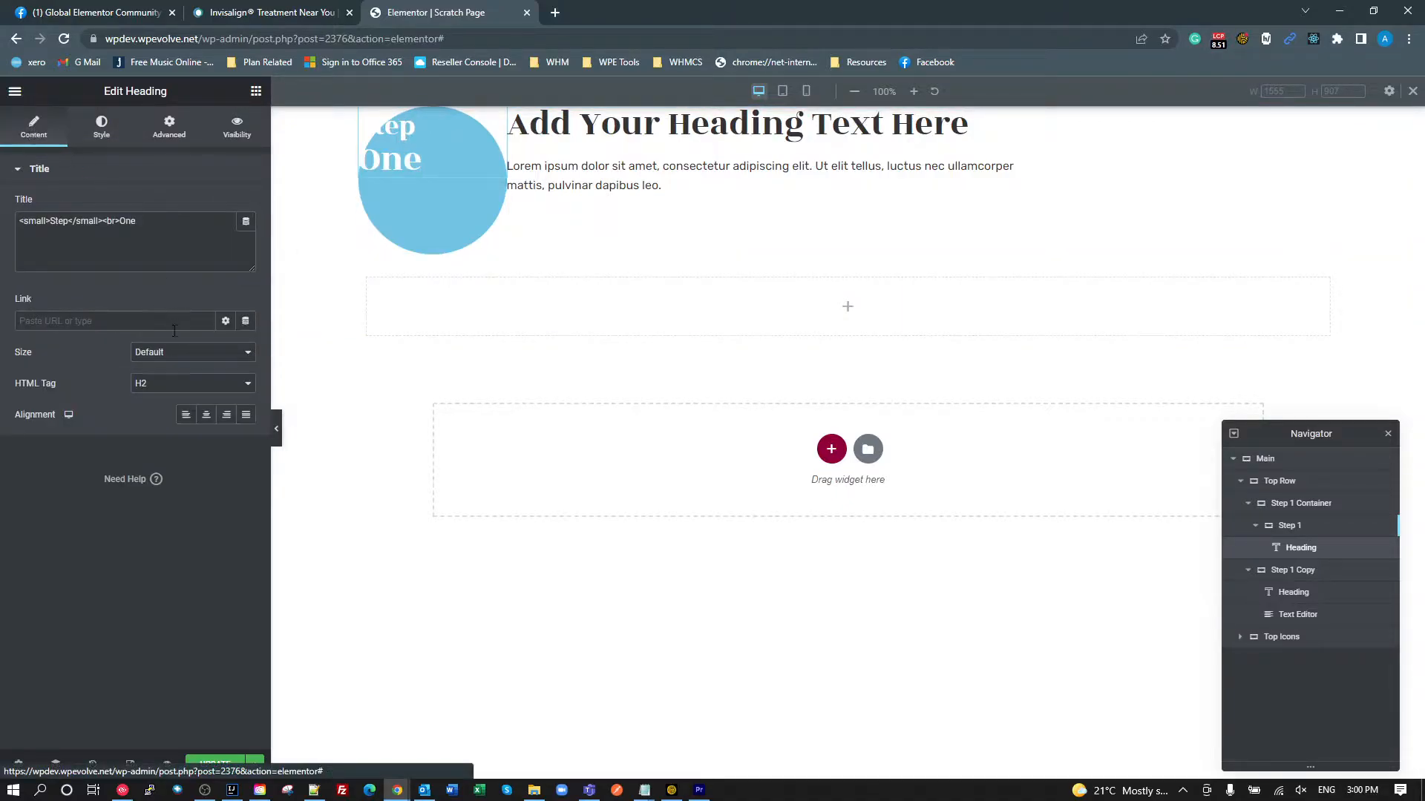
left_click(101, 128)
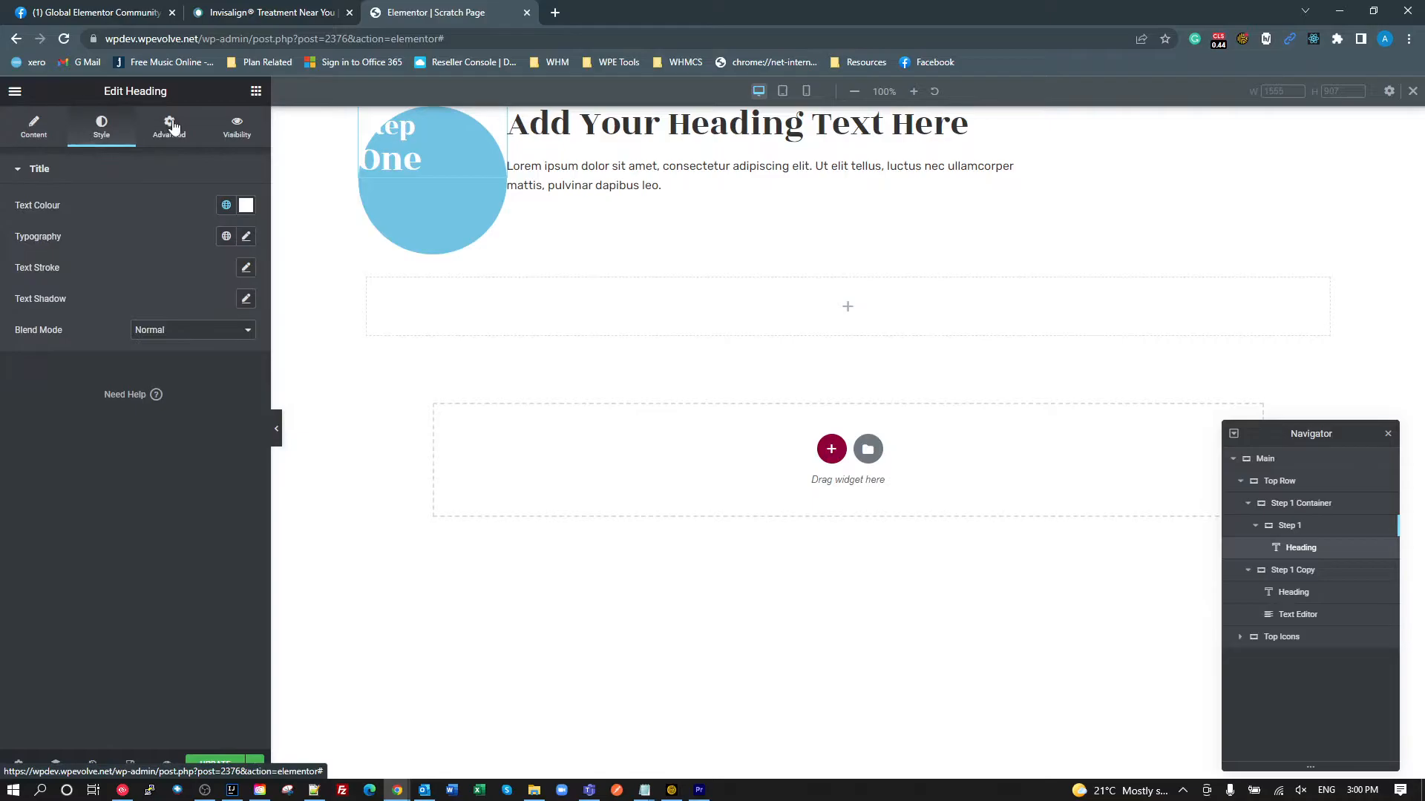
- Centre the Step 1 circle container's contents by setting both Justify Content and Align Items to Center
left_click(1289, 525)
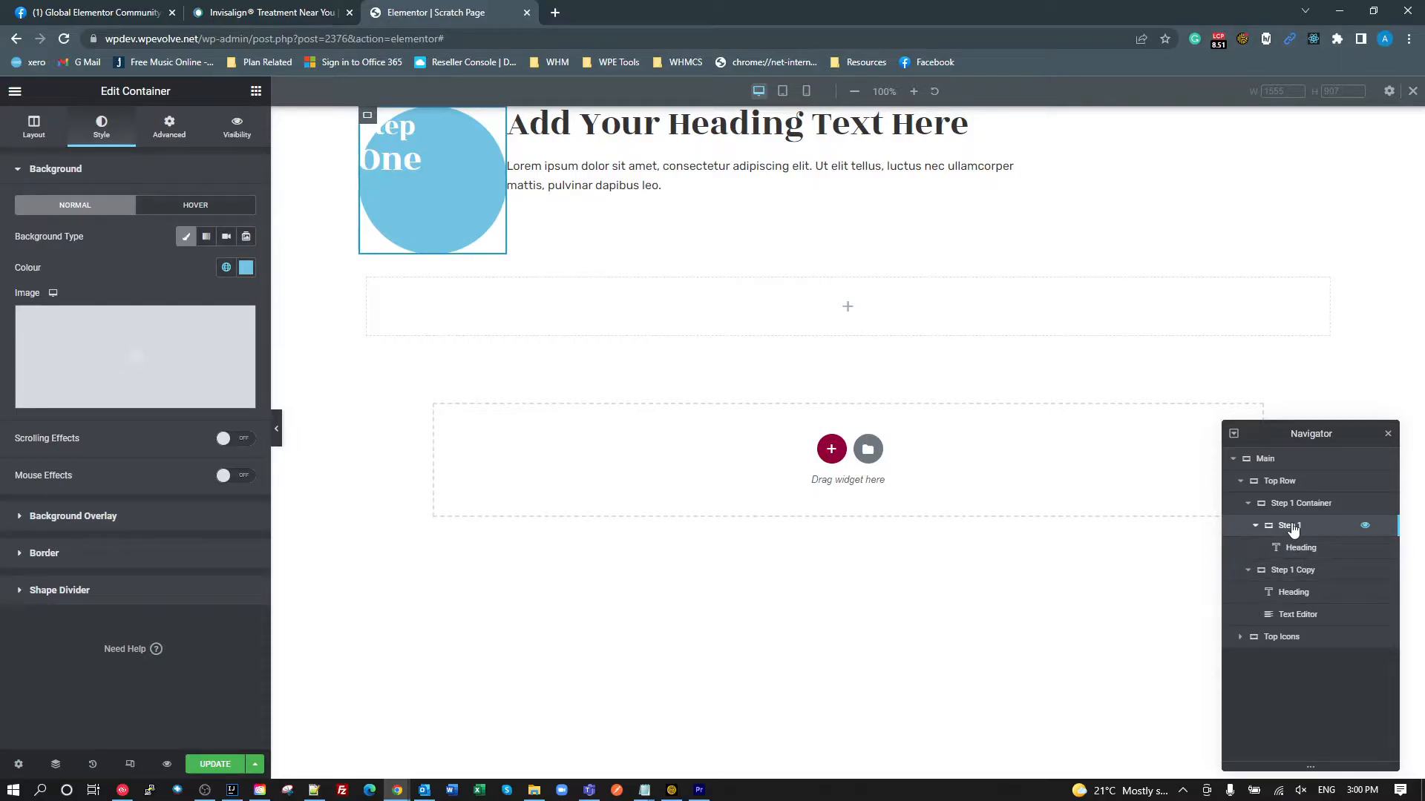
left_click(1295, 507)
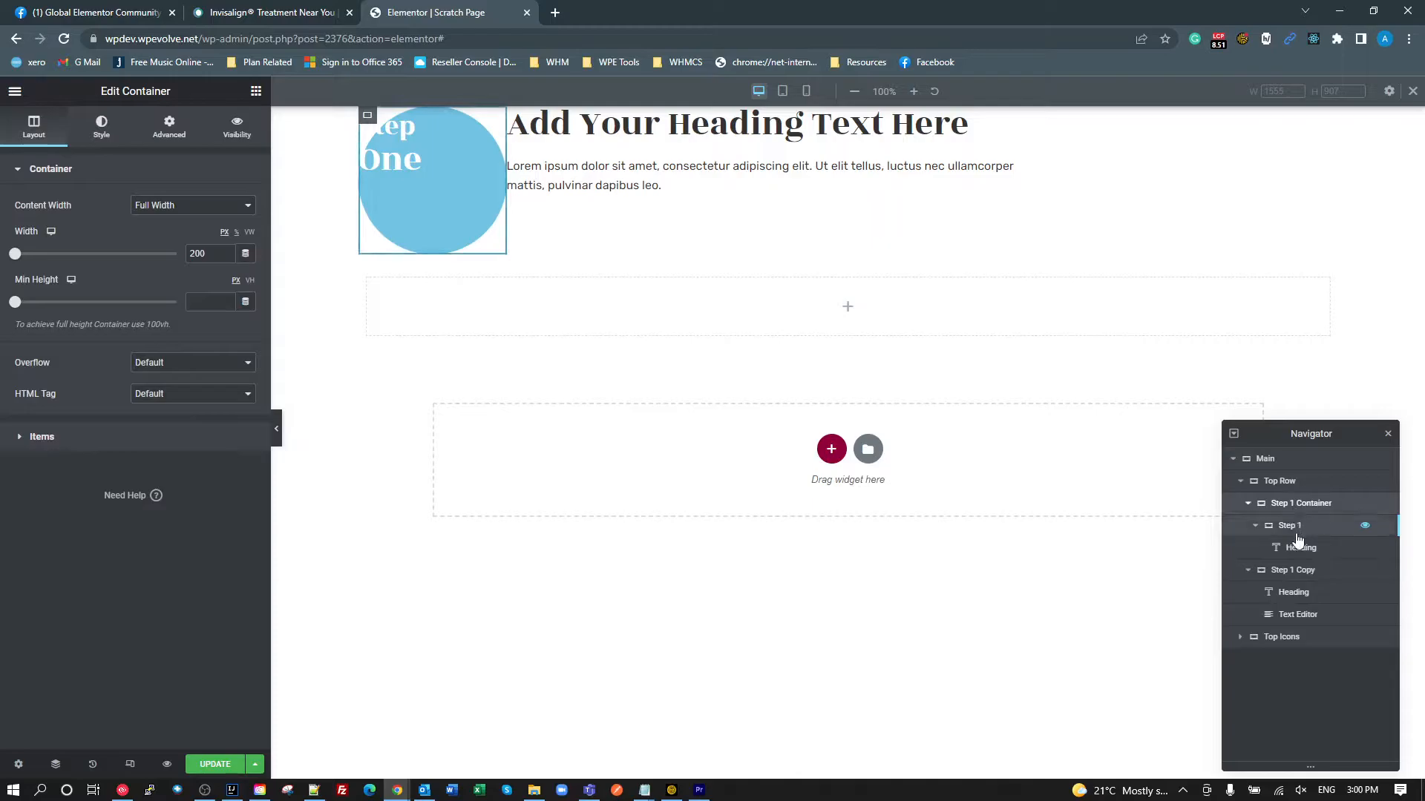
left_click(1289, 527)
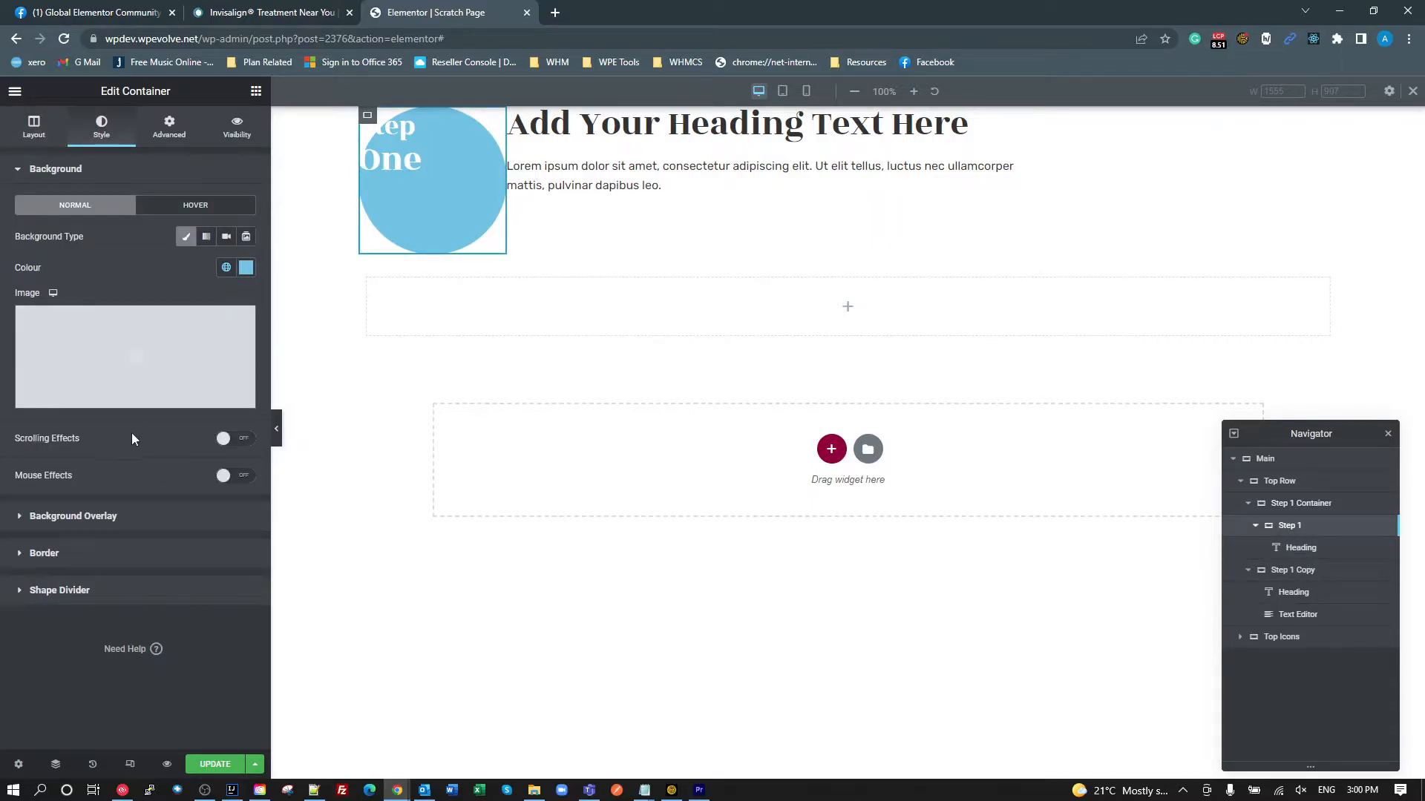
left_click(38, 124)
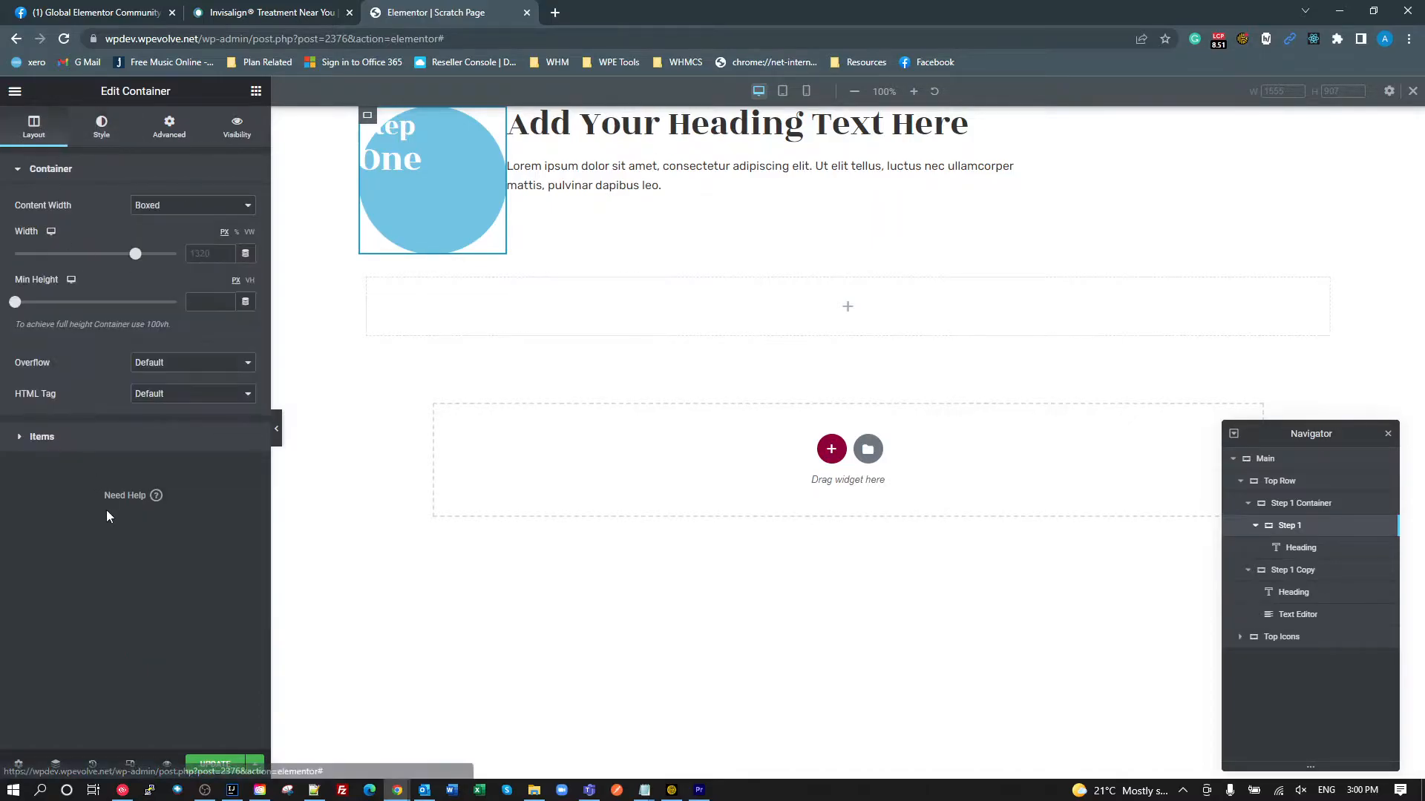
left_click(39, 436)
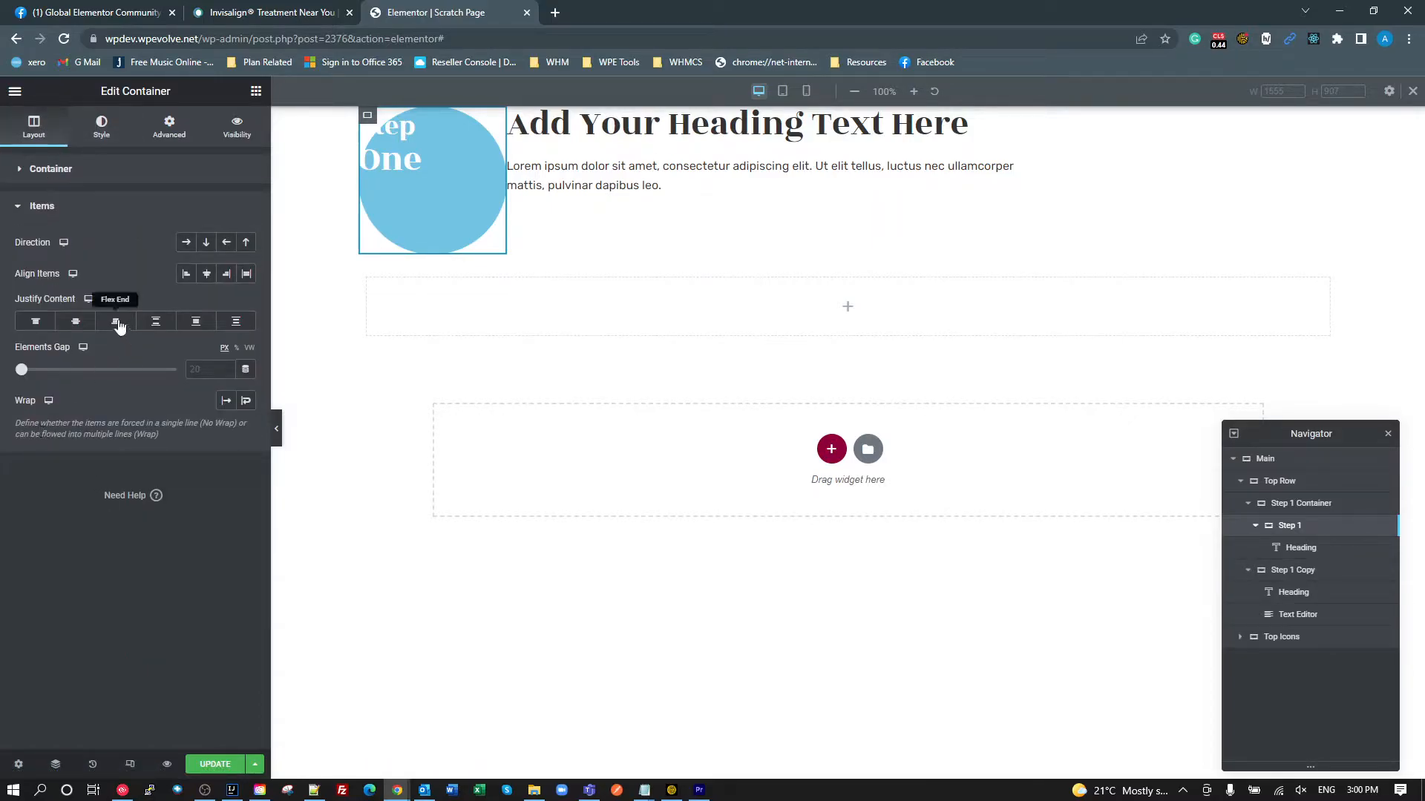
left_click(76, 322)
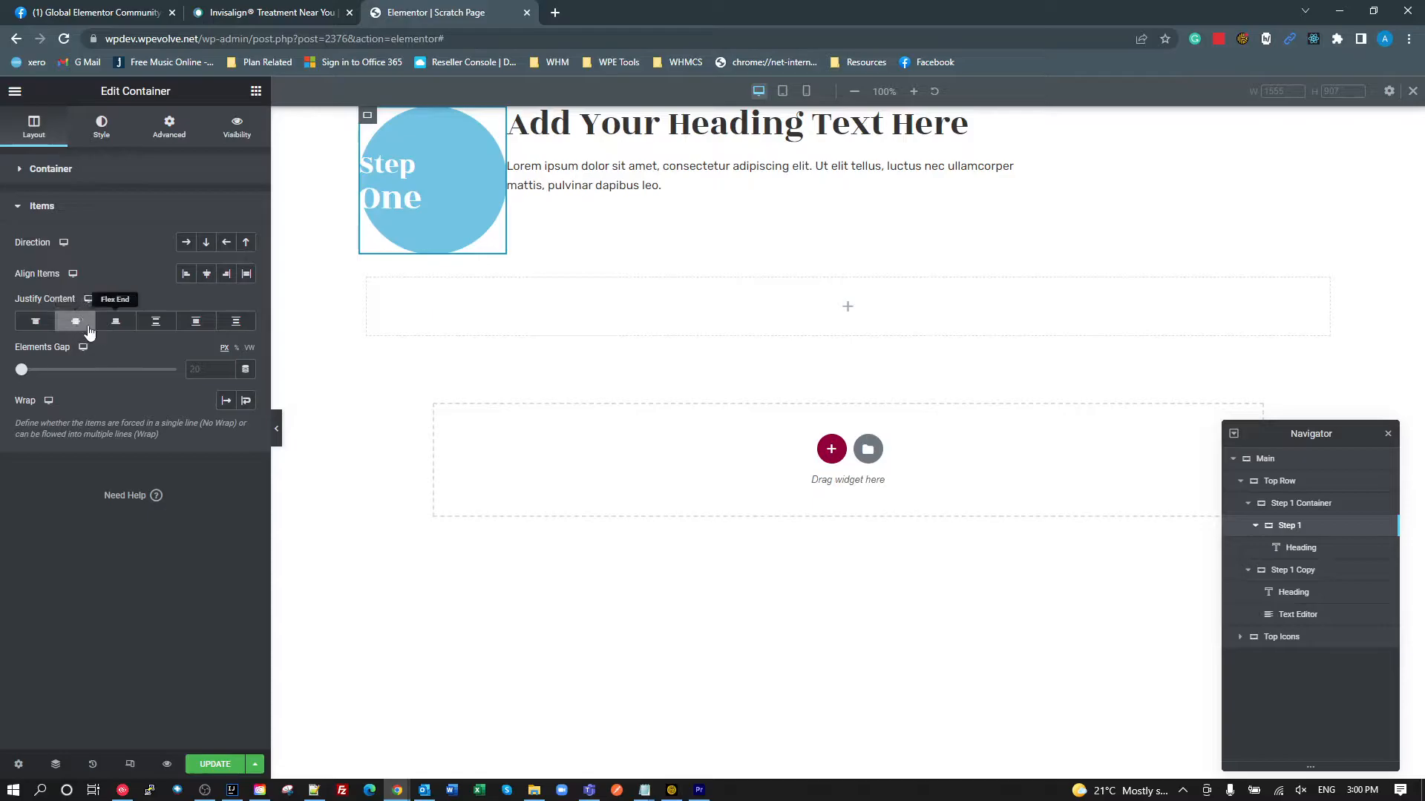
left_click(207, 274)
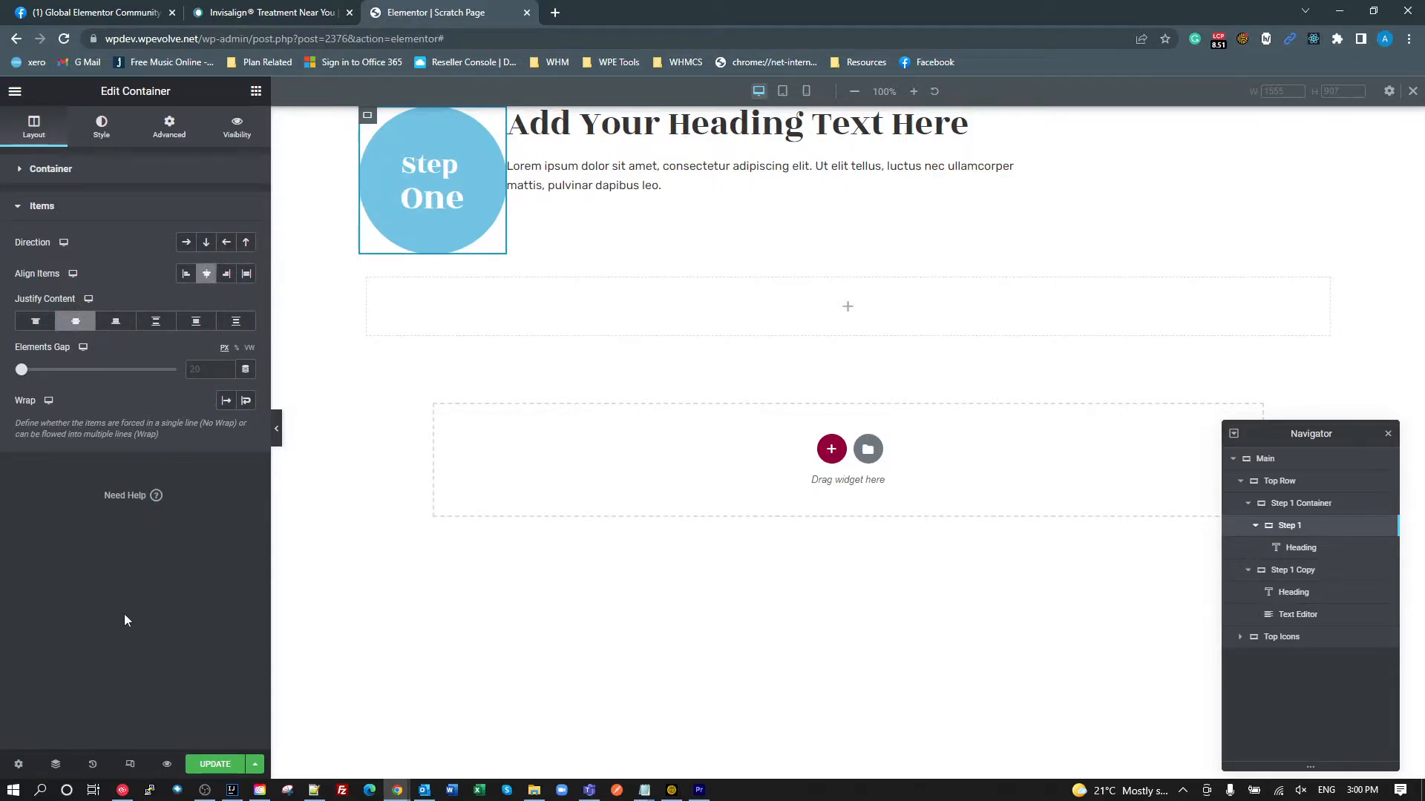
- Check the reference page's step one layout and nest a new container inside the Top Icons container
left_click(306, 15)
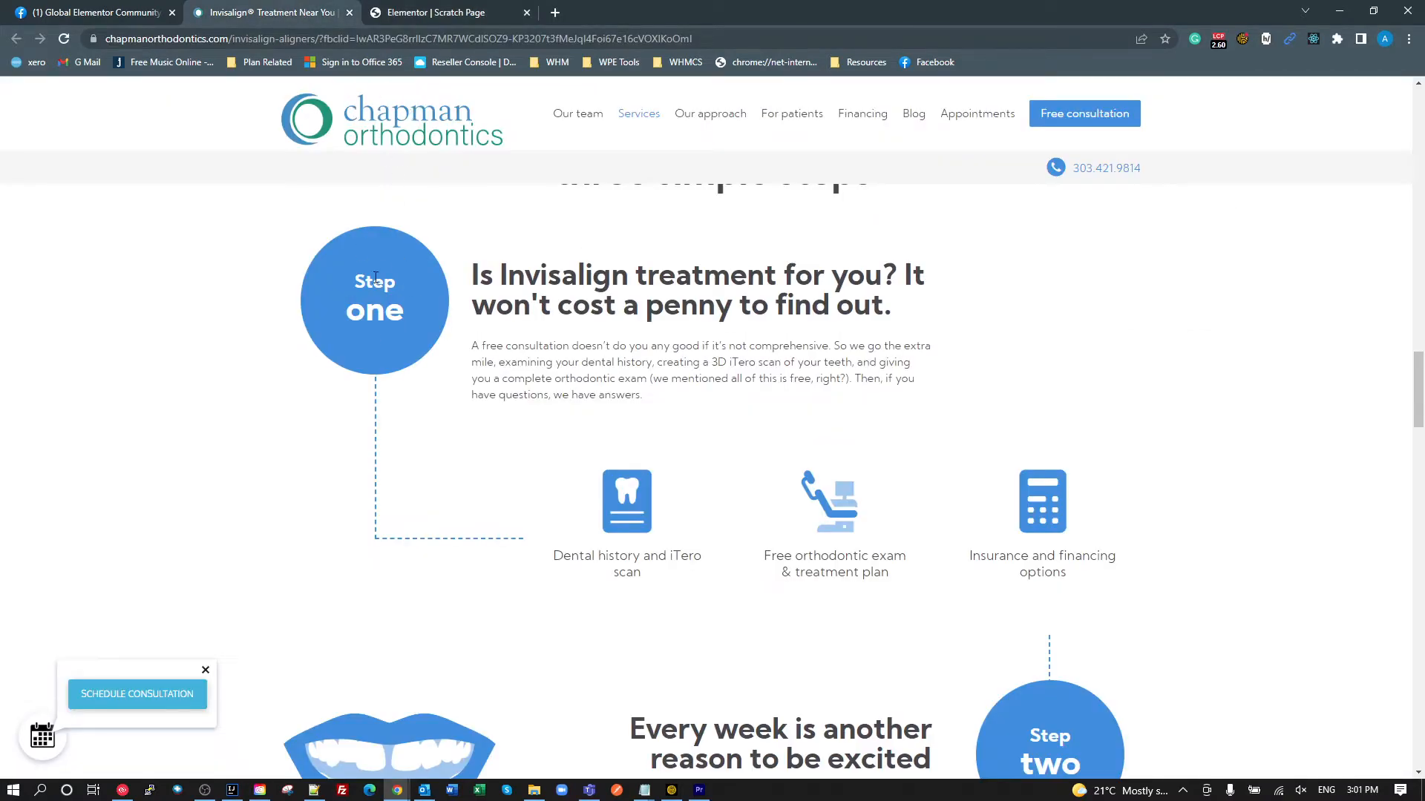
left_click(438, 15)
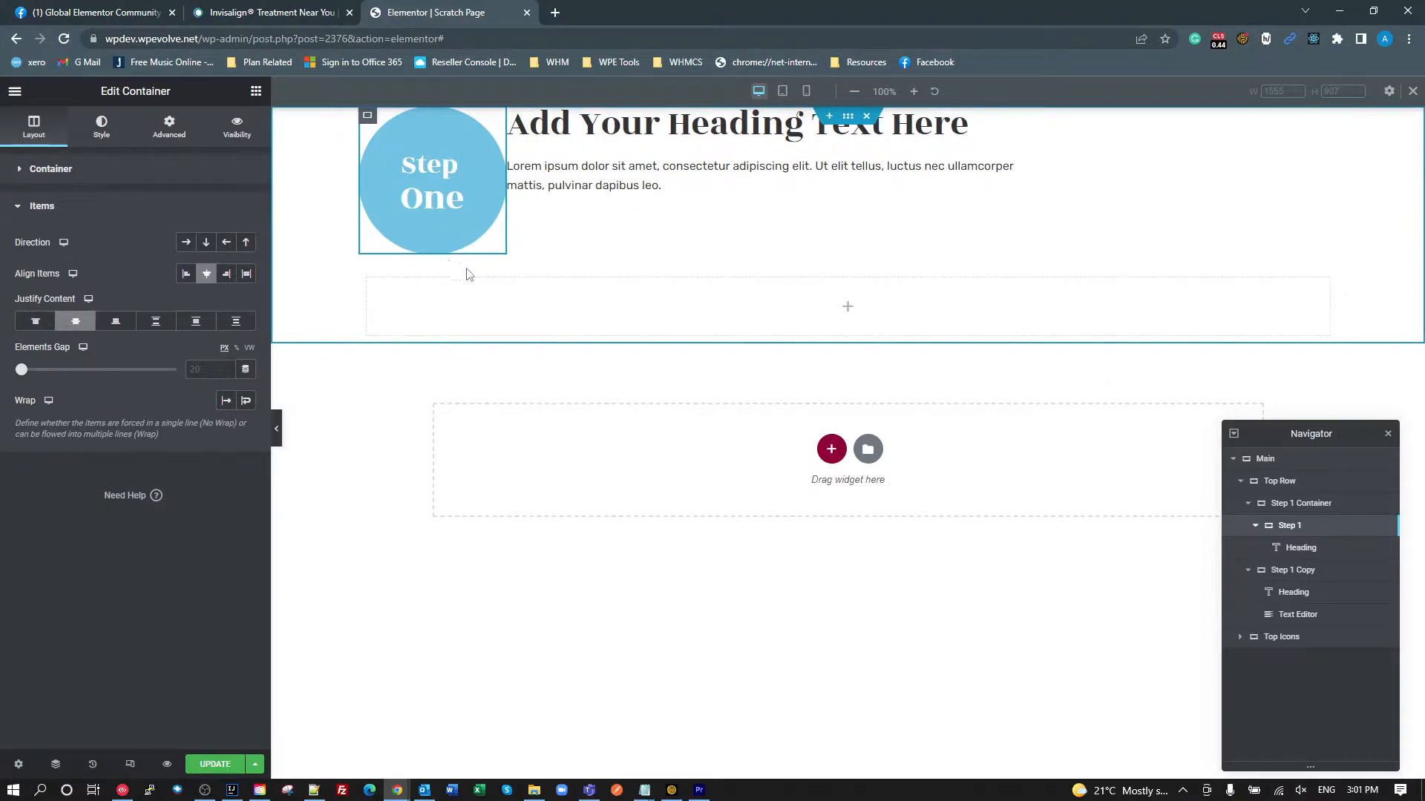
left_click(482, 322)
left_click_drag(70, 232, 452, 300)
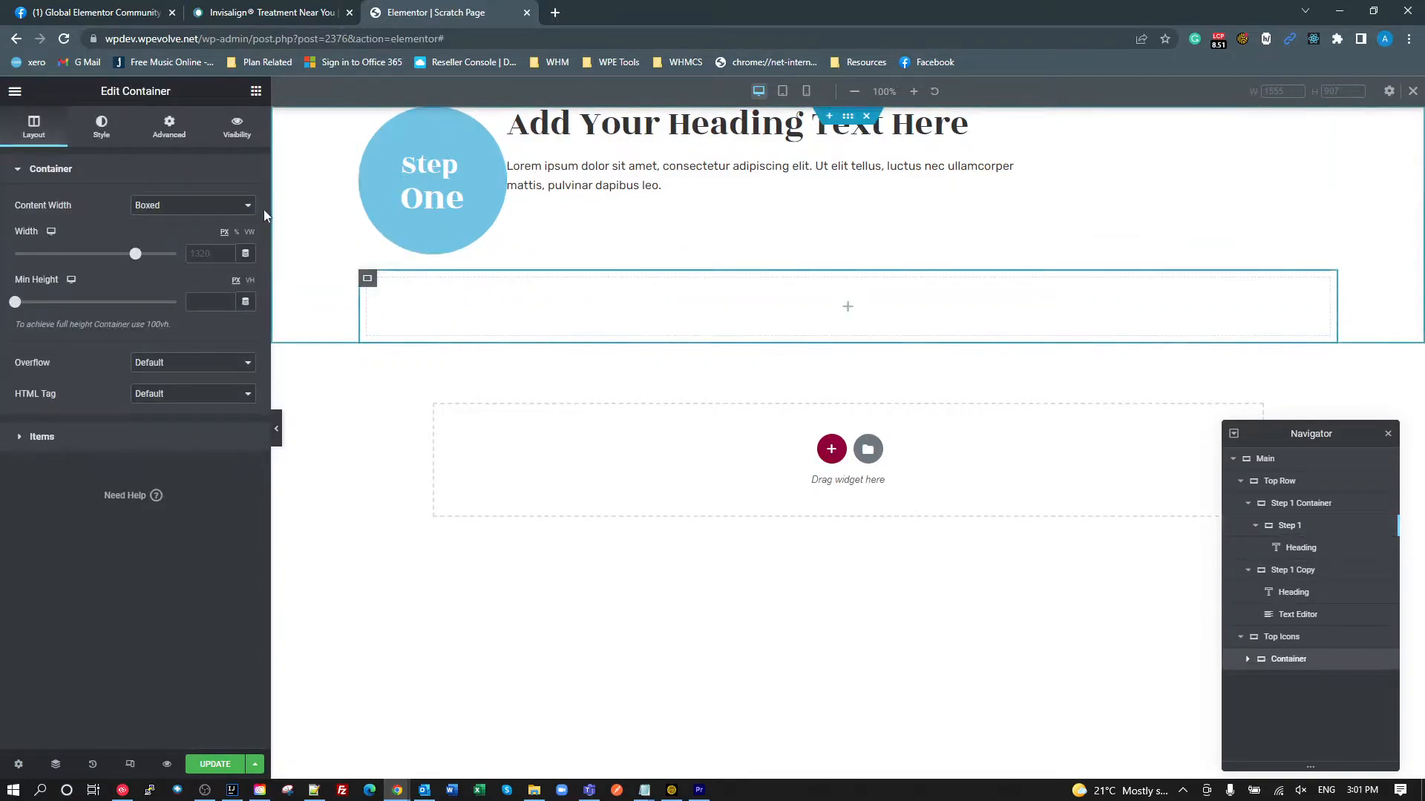
- Set the Top Icons container's item direction to Row, clearing the Row direction tried on its nested container
left_click(46, 438)
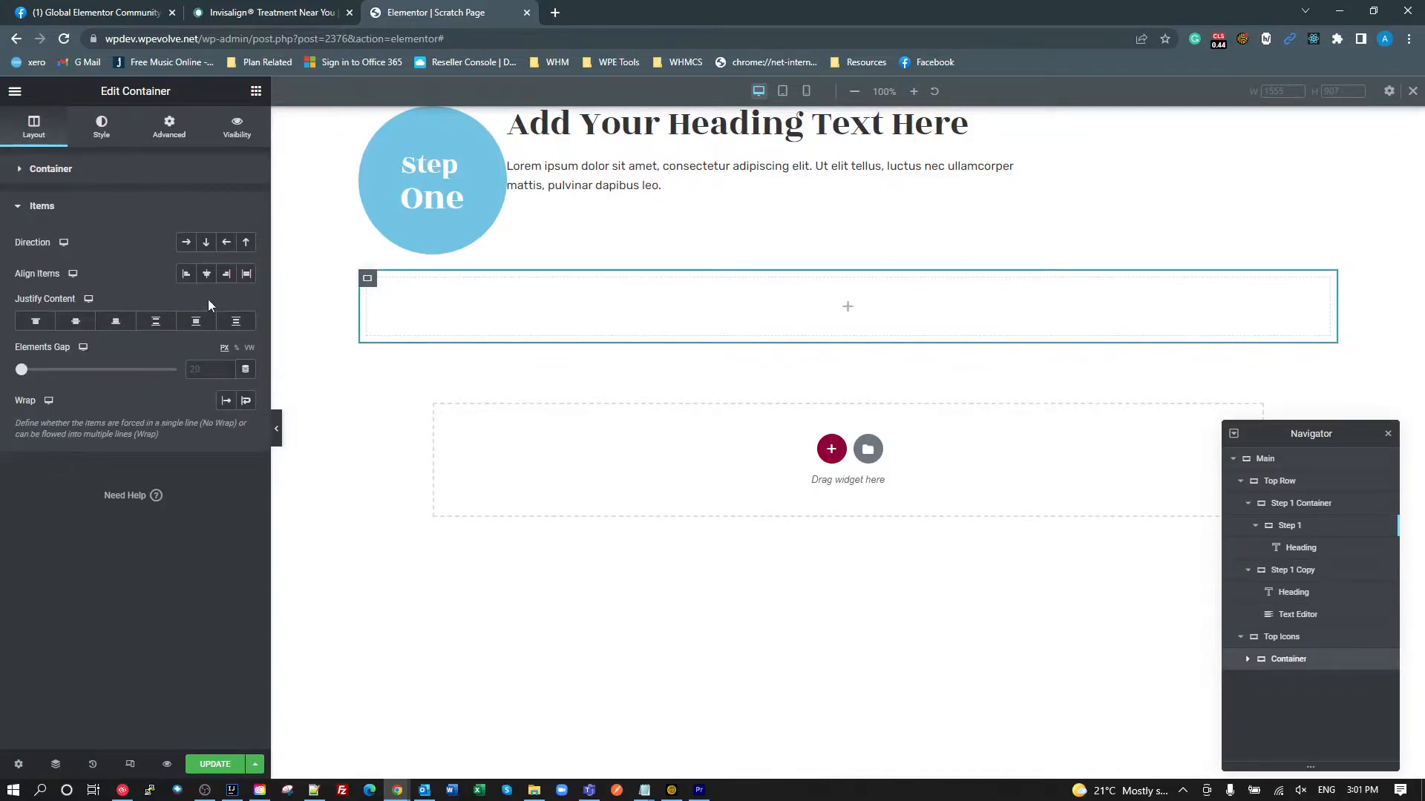
left_click(188, 243)
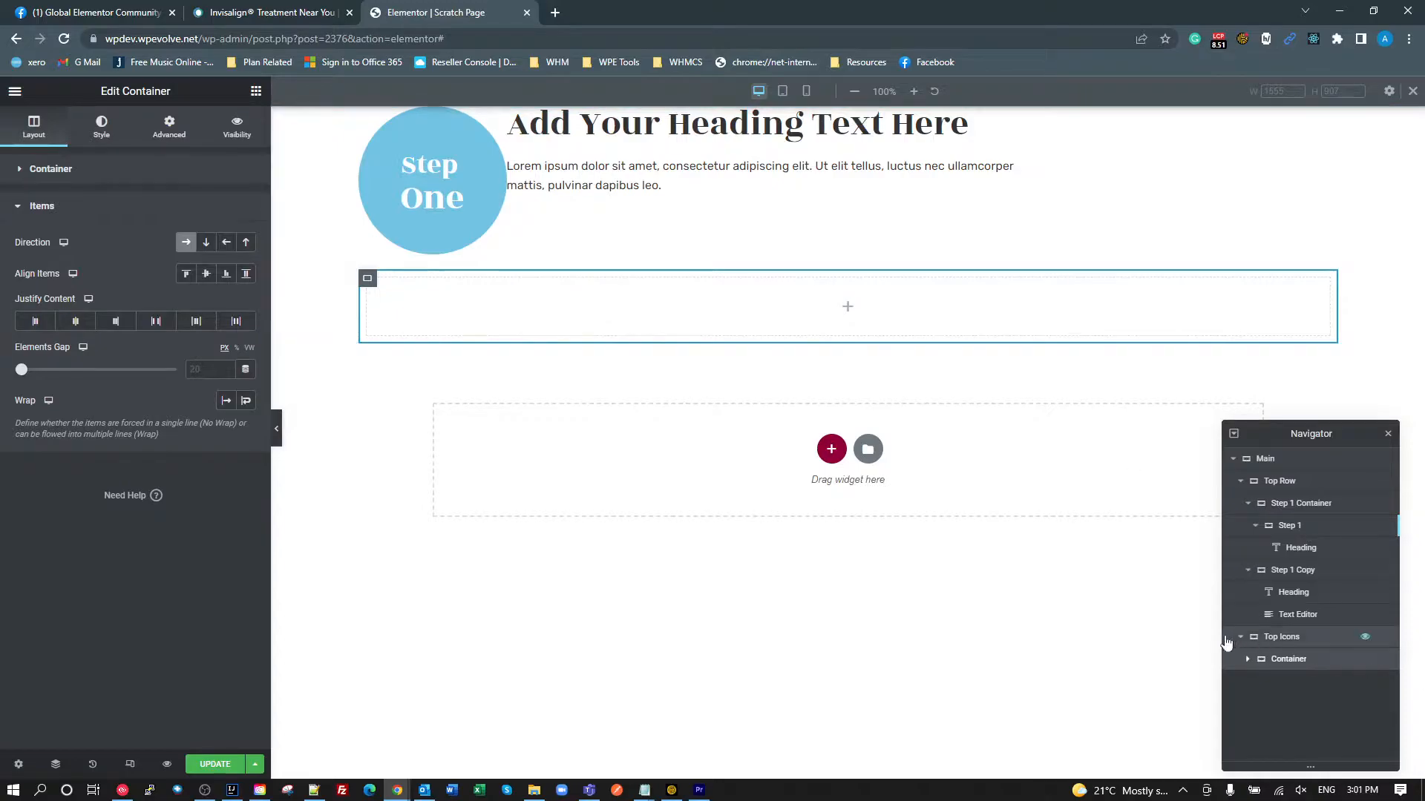
left_click(1281, 639)
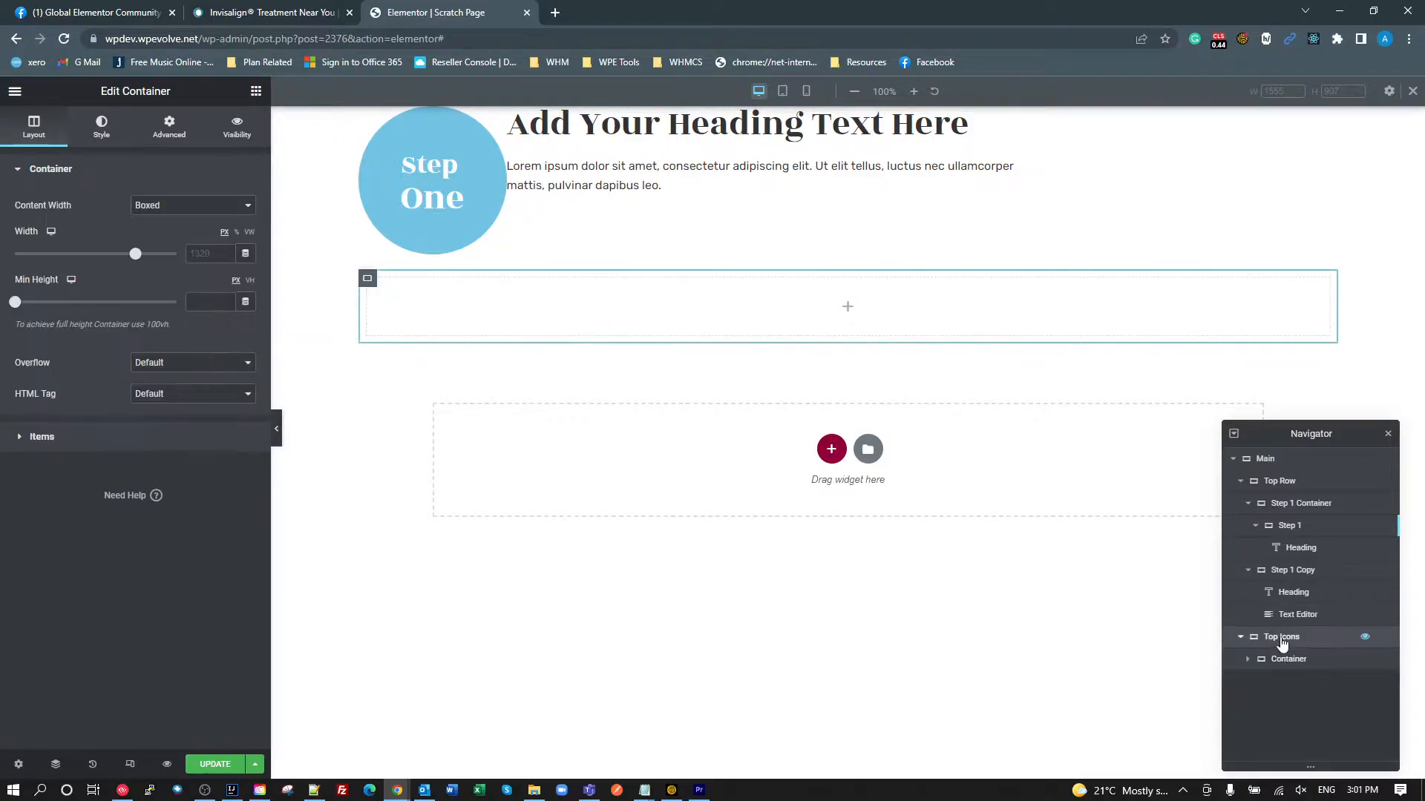
left_click(83, 437)
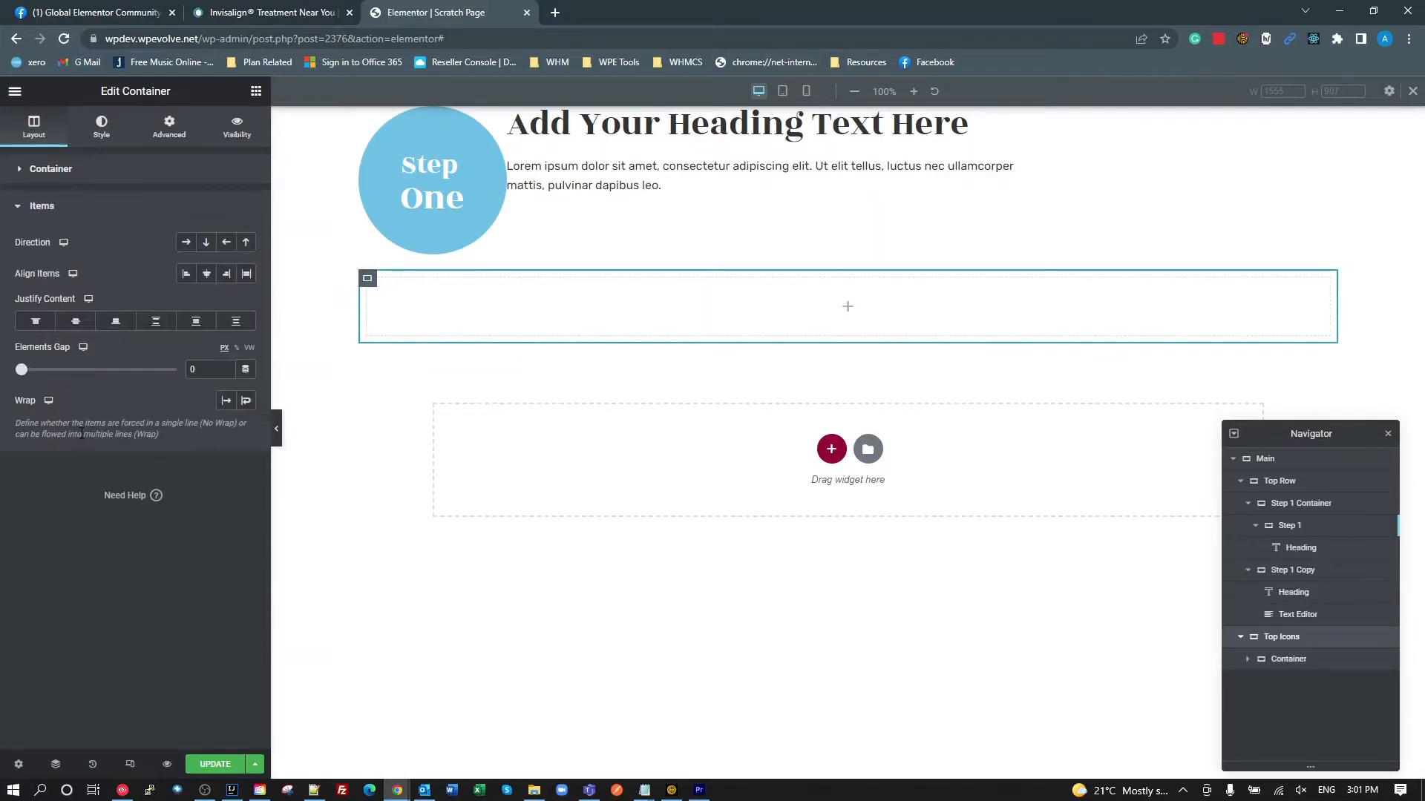
left_click(186, 242)
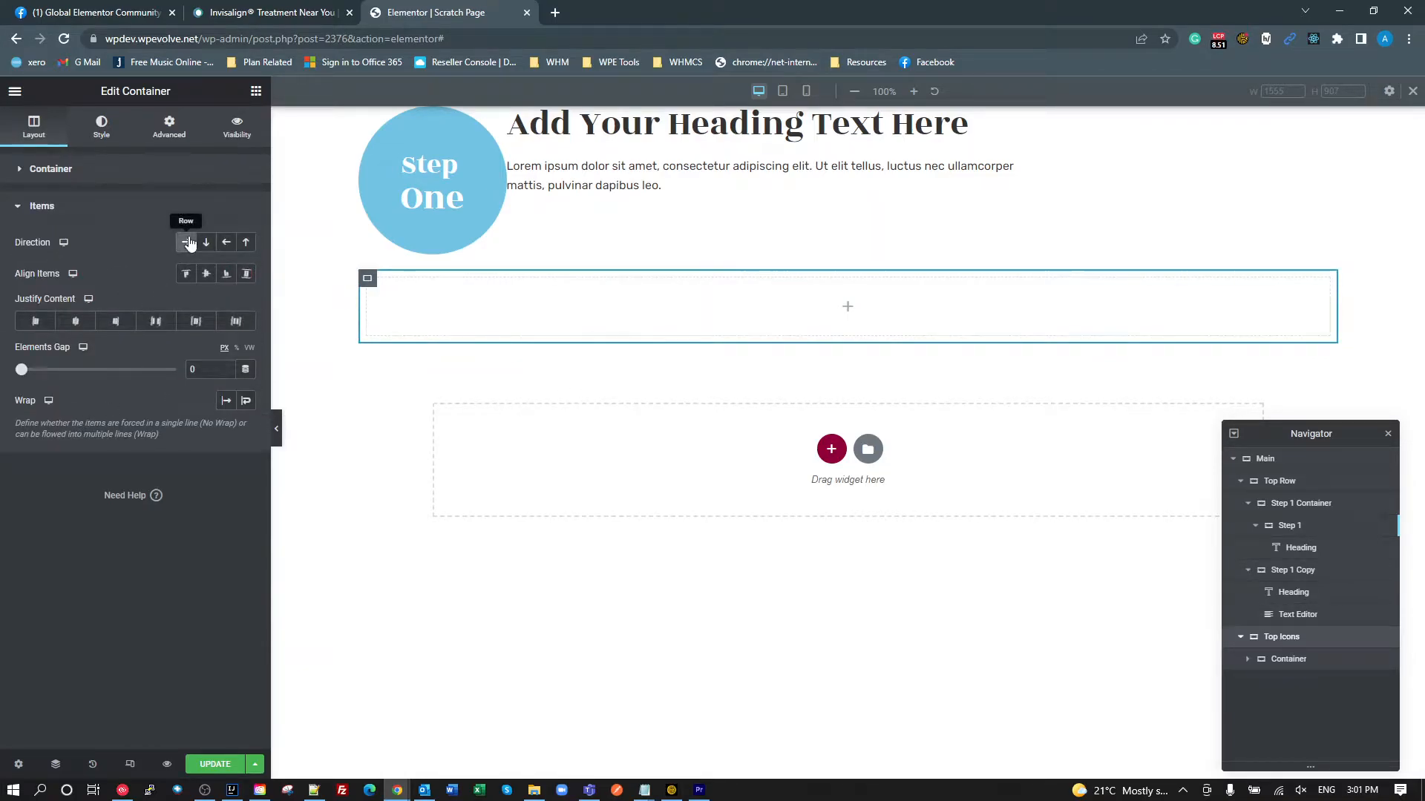
left_click(1287, 659)
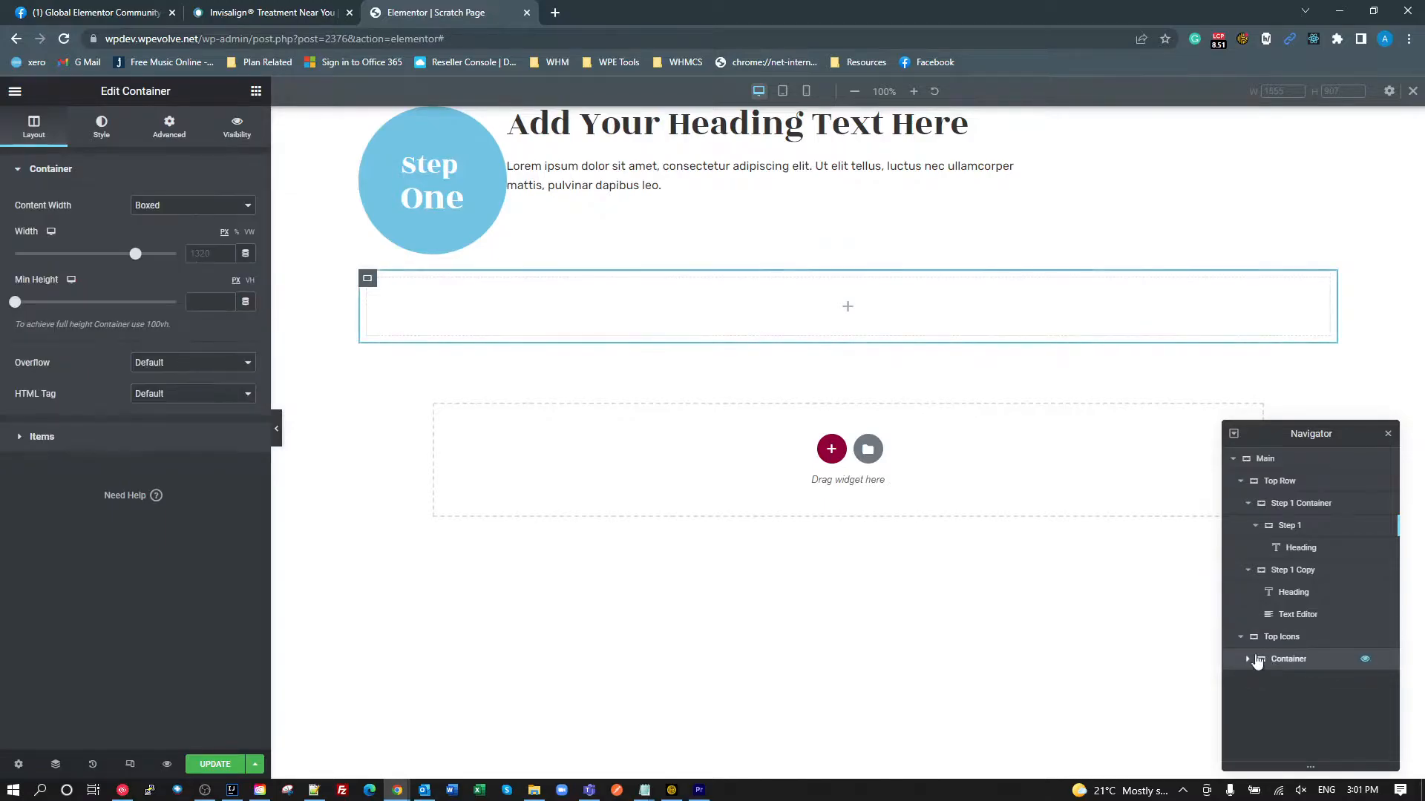
left_click(44, 437)
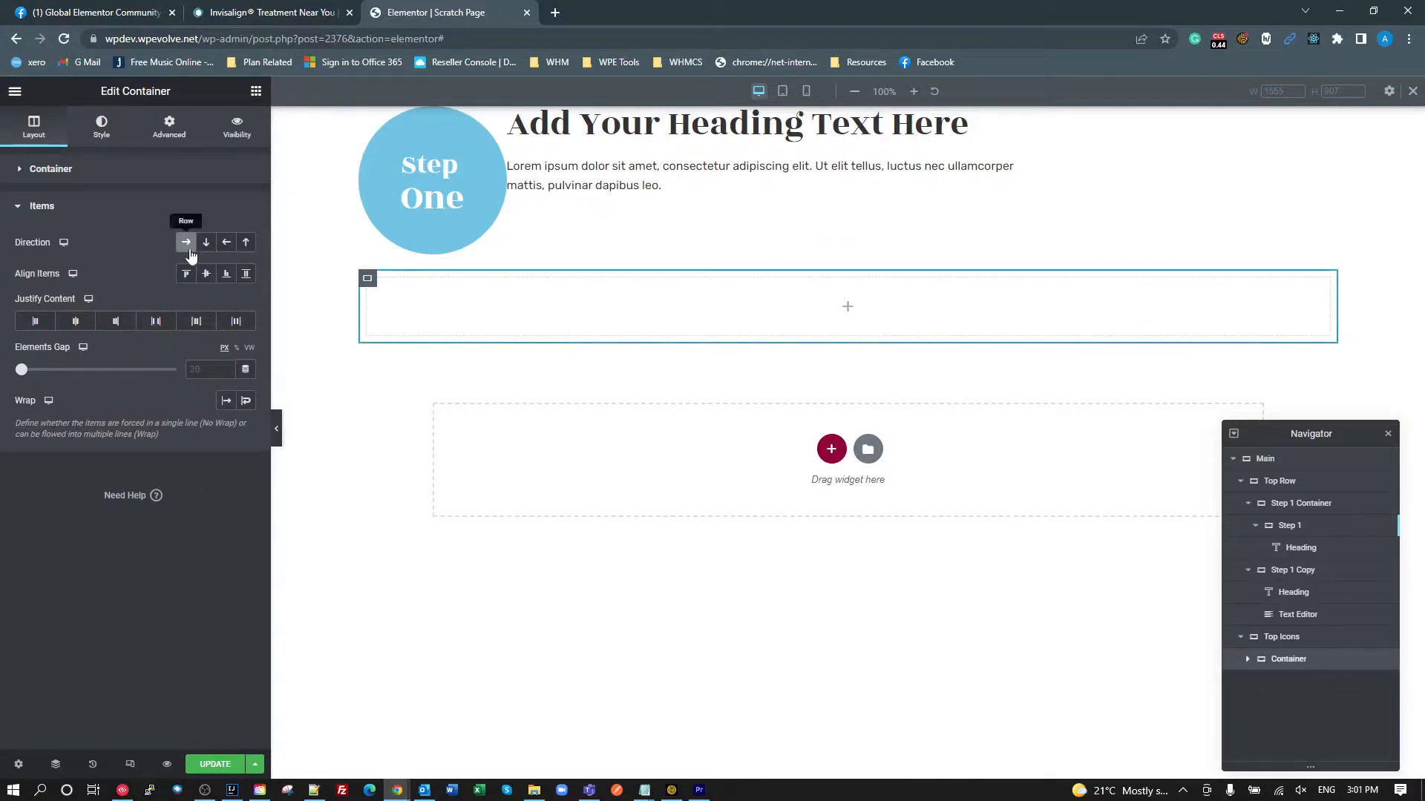
- Rename the container nested in Top Icons as Icon
double_click(1287, 659)
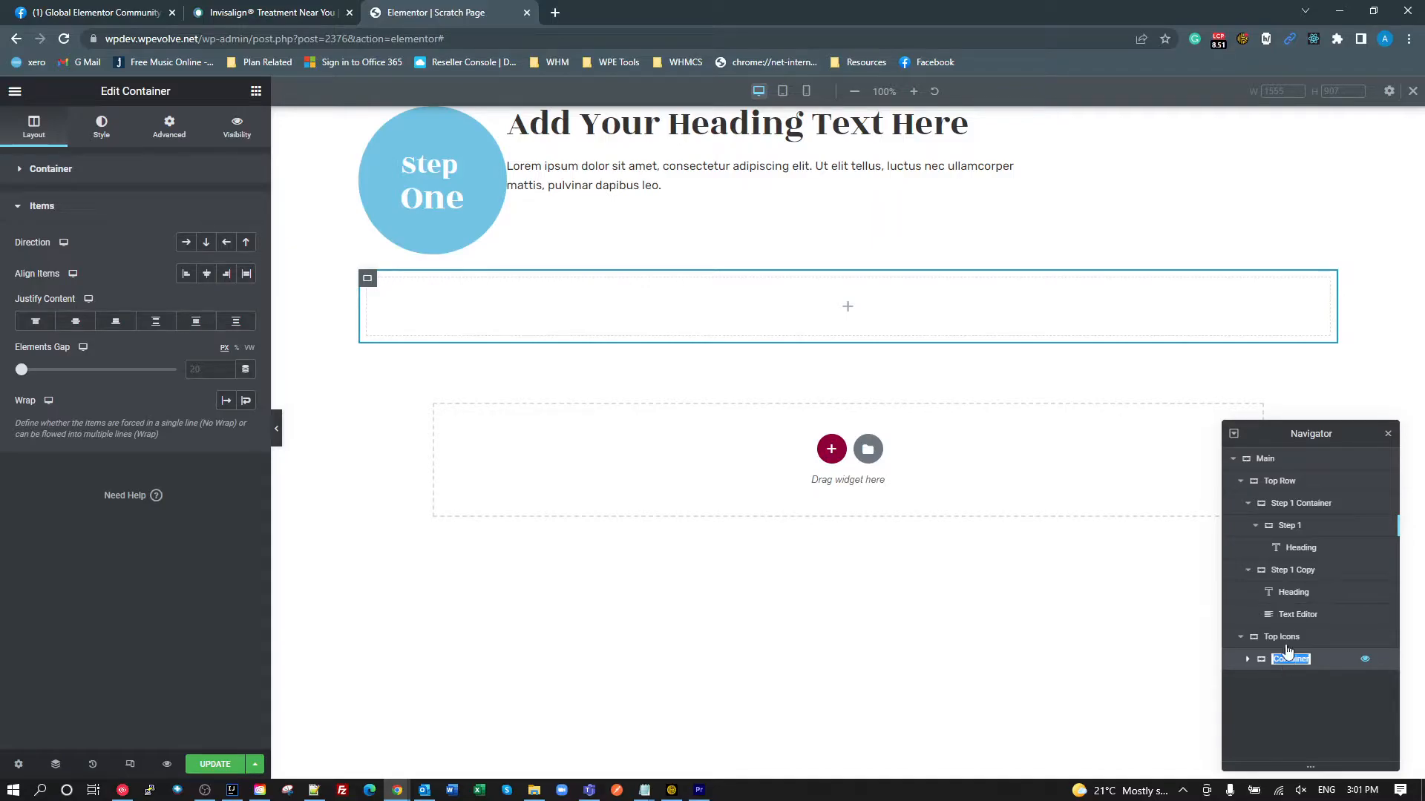
key("BackSpace")
key("Return")
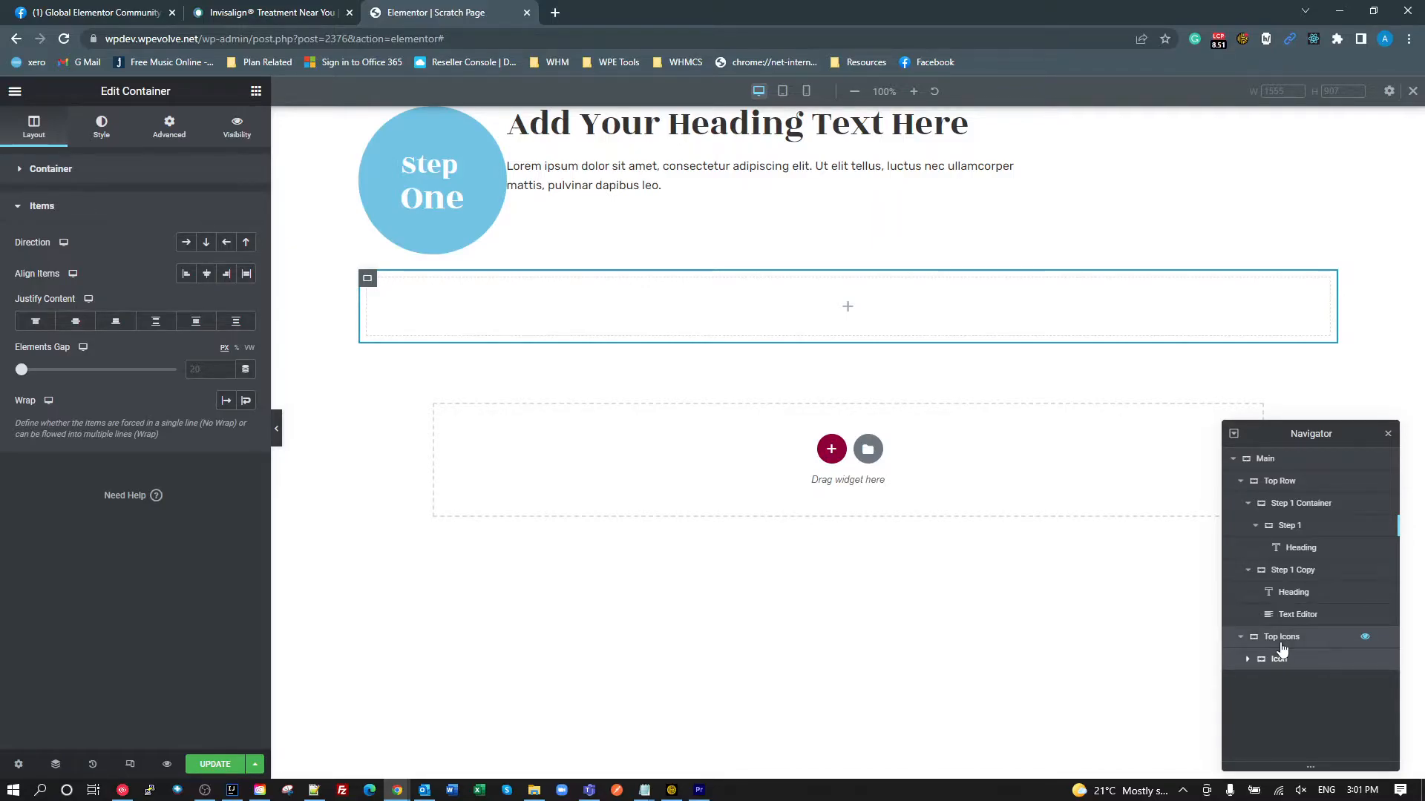
- Set the Icon container's content width to Full Width and its width to 25%
left_click(1282, 639)
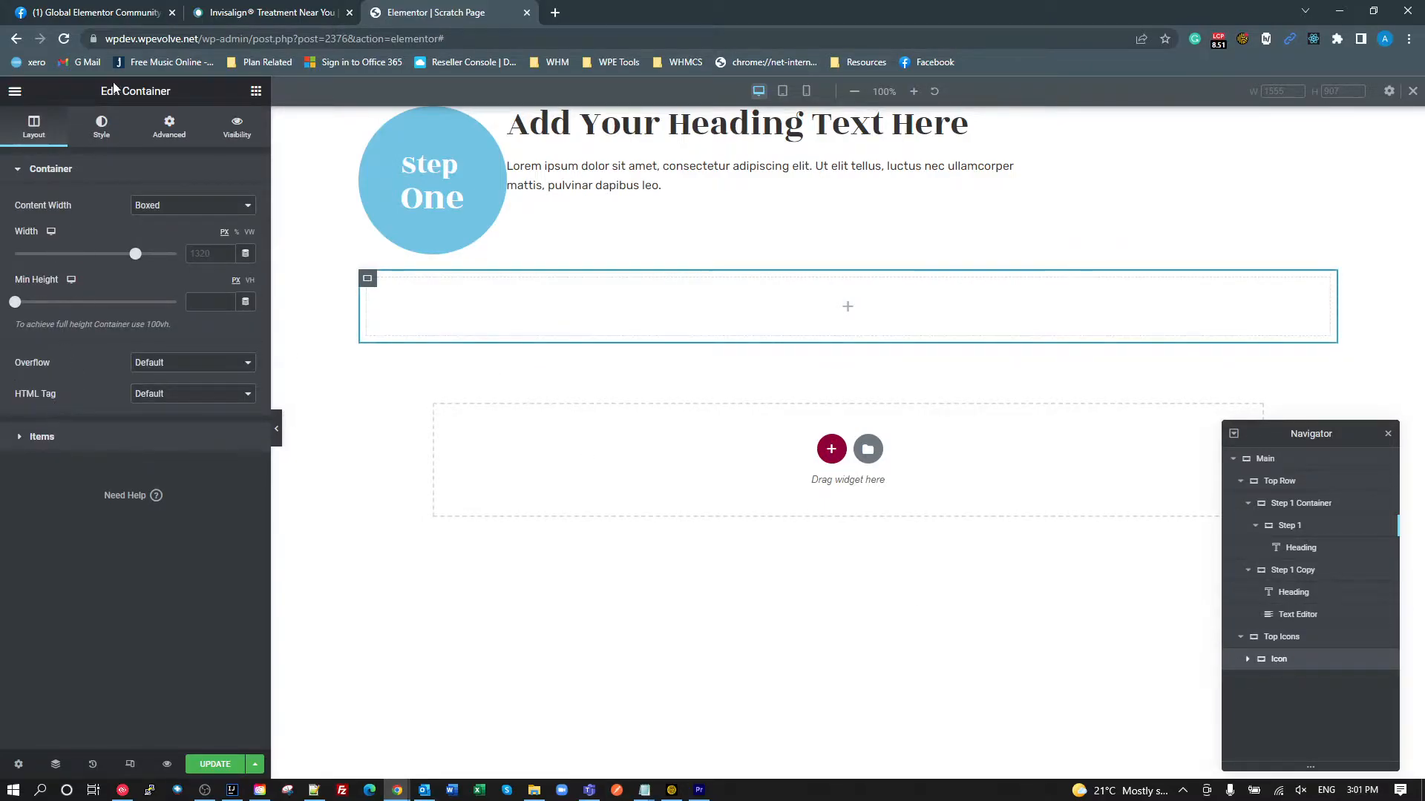
left_click(193, 213)
left_click(180, 230)
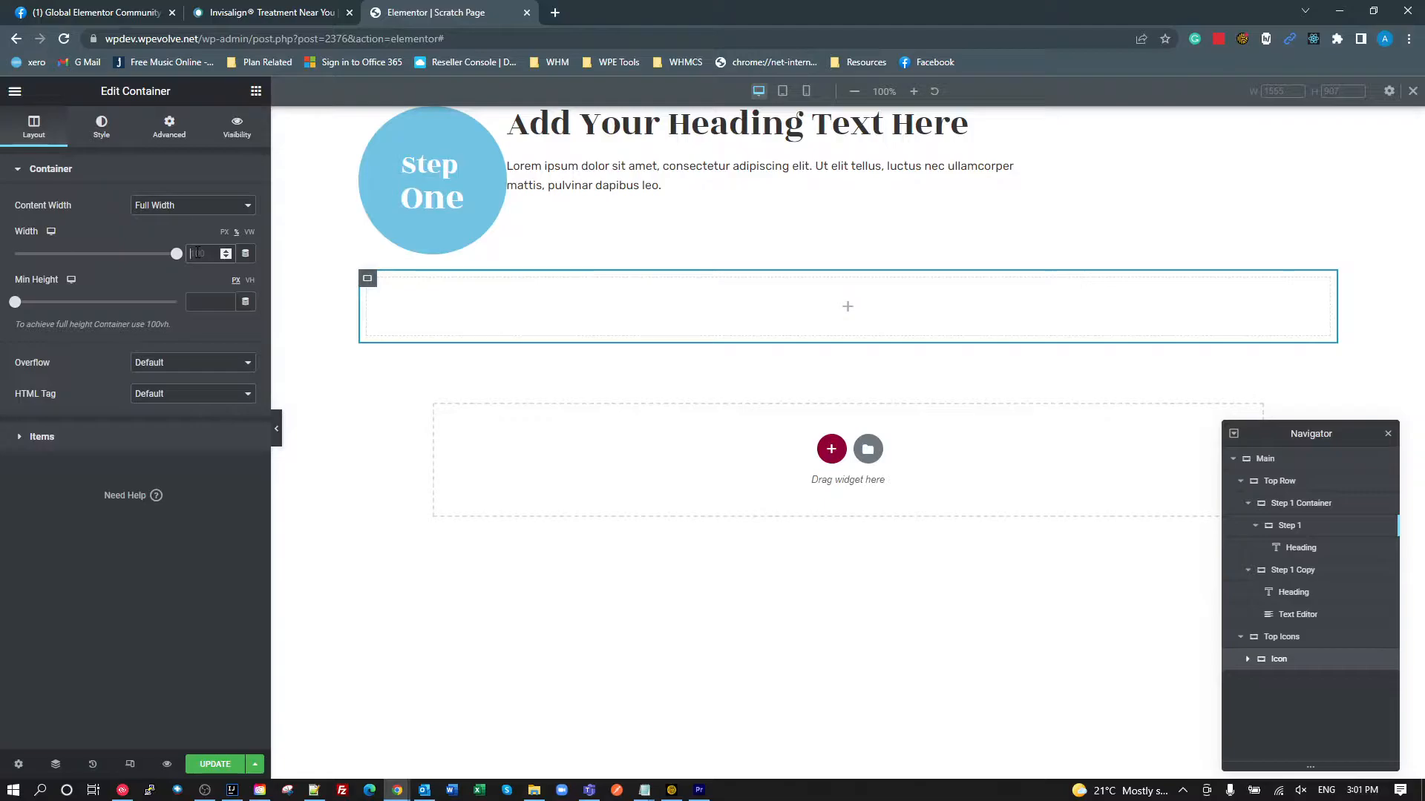
double_click(197, 253)
type("25")
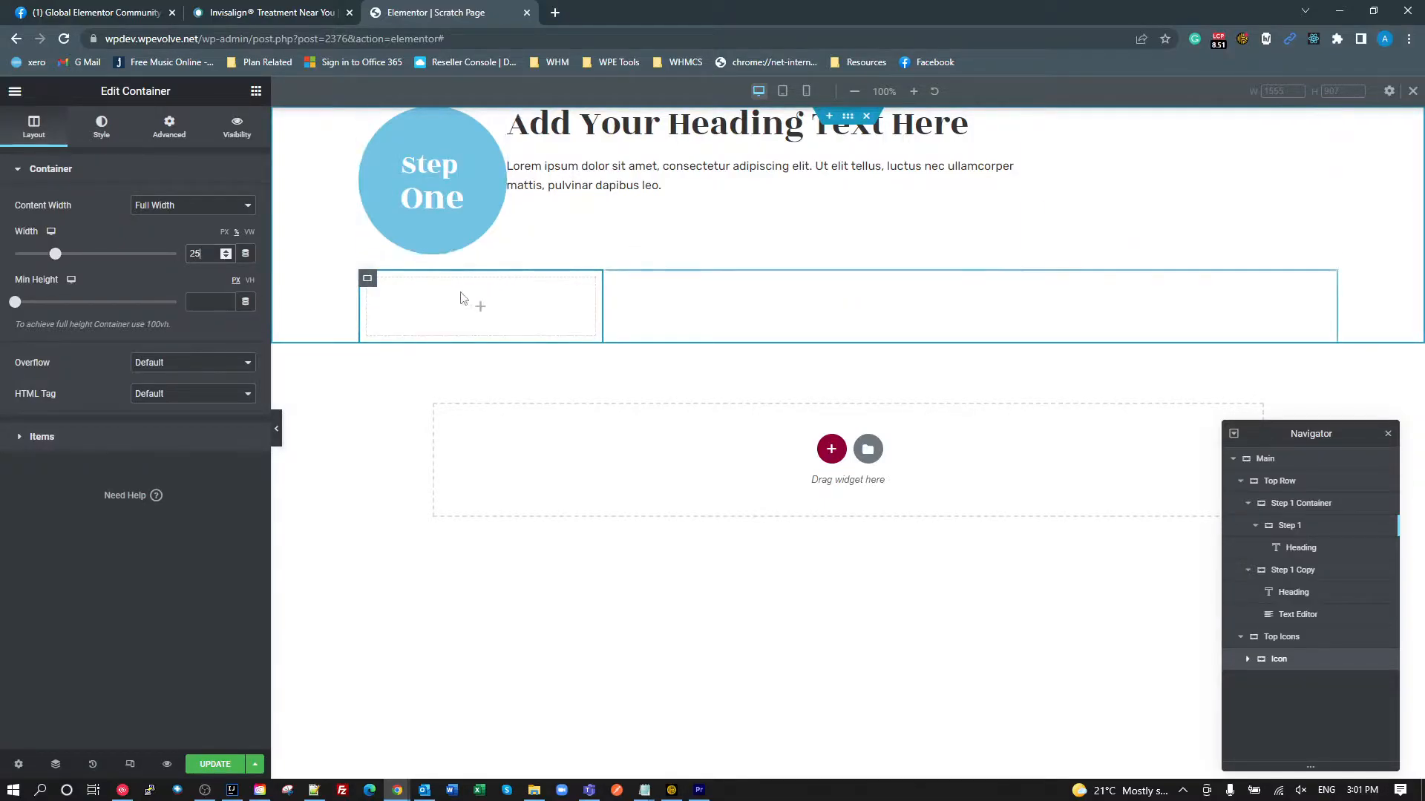
- Duplicate the Icon container twice so Top Icons holds three of them in a row
right_click(370, 281)
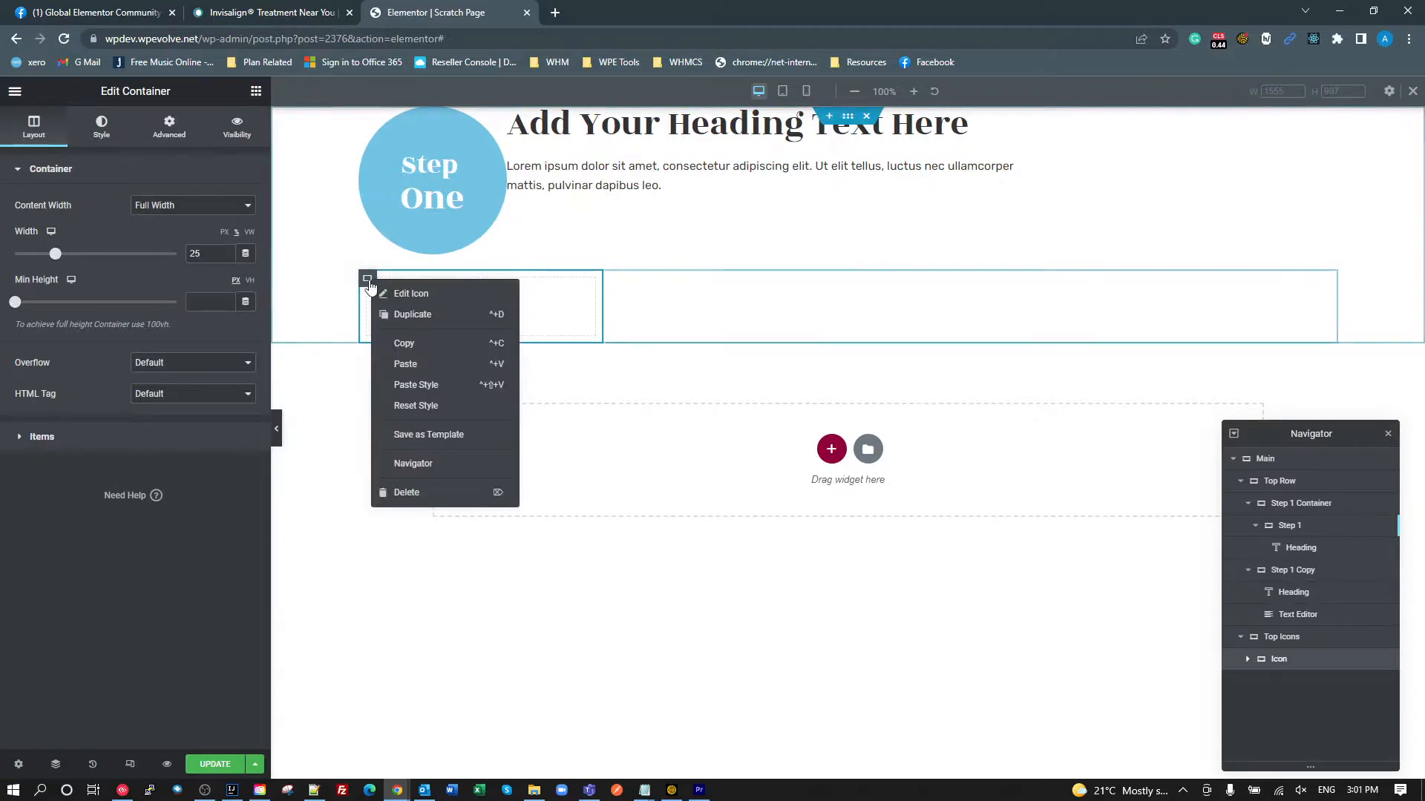
left_click(415, 317)
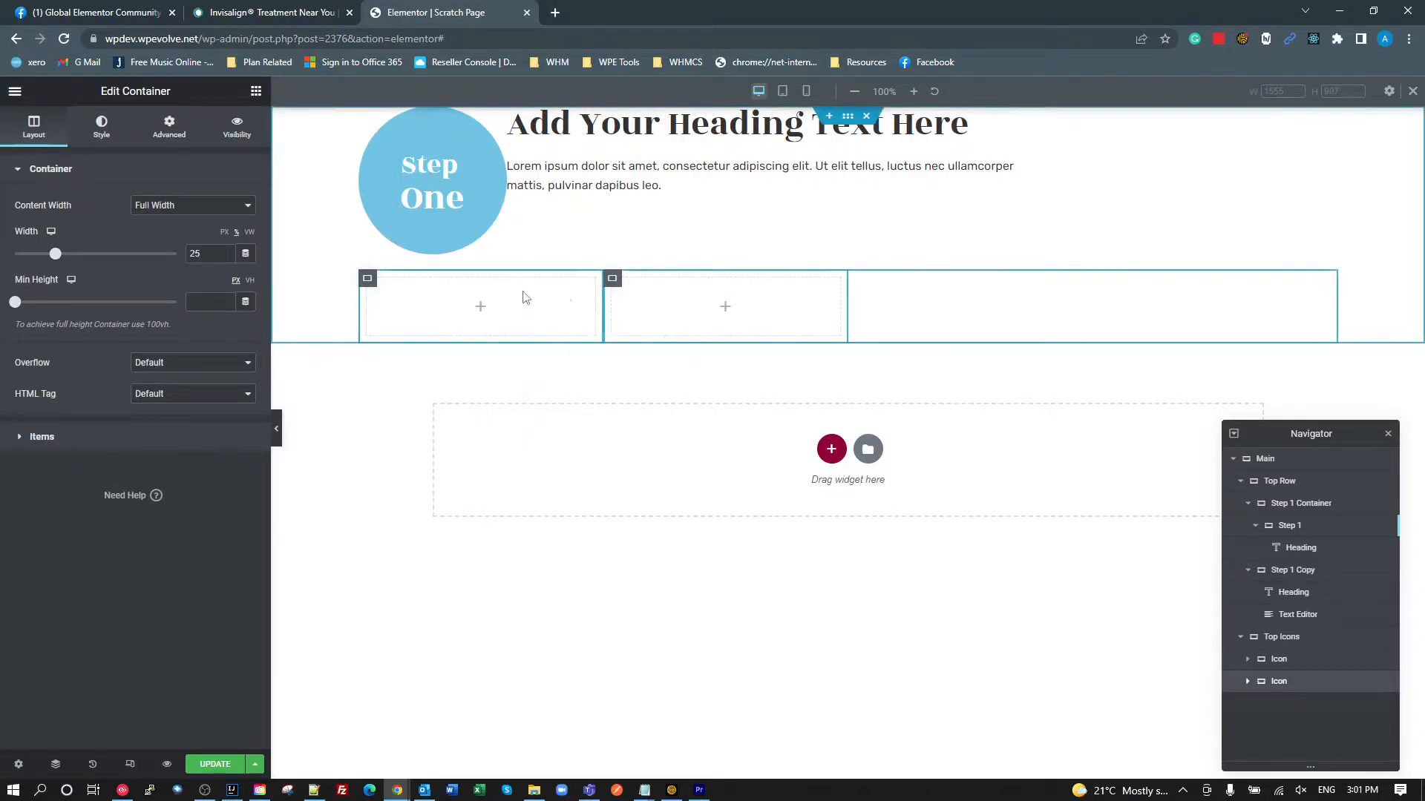
right_click(612, 280)
left_click(639, 316)
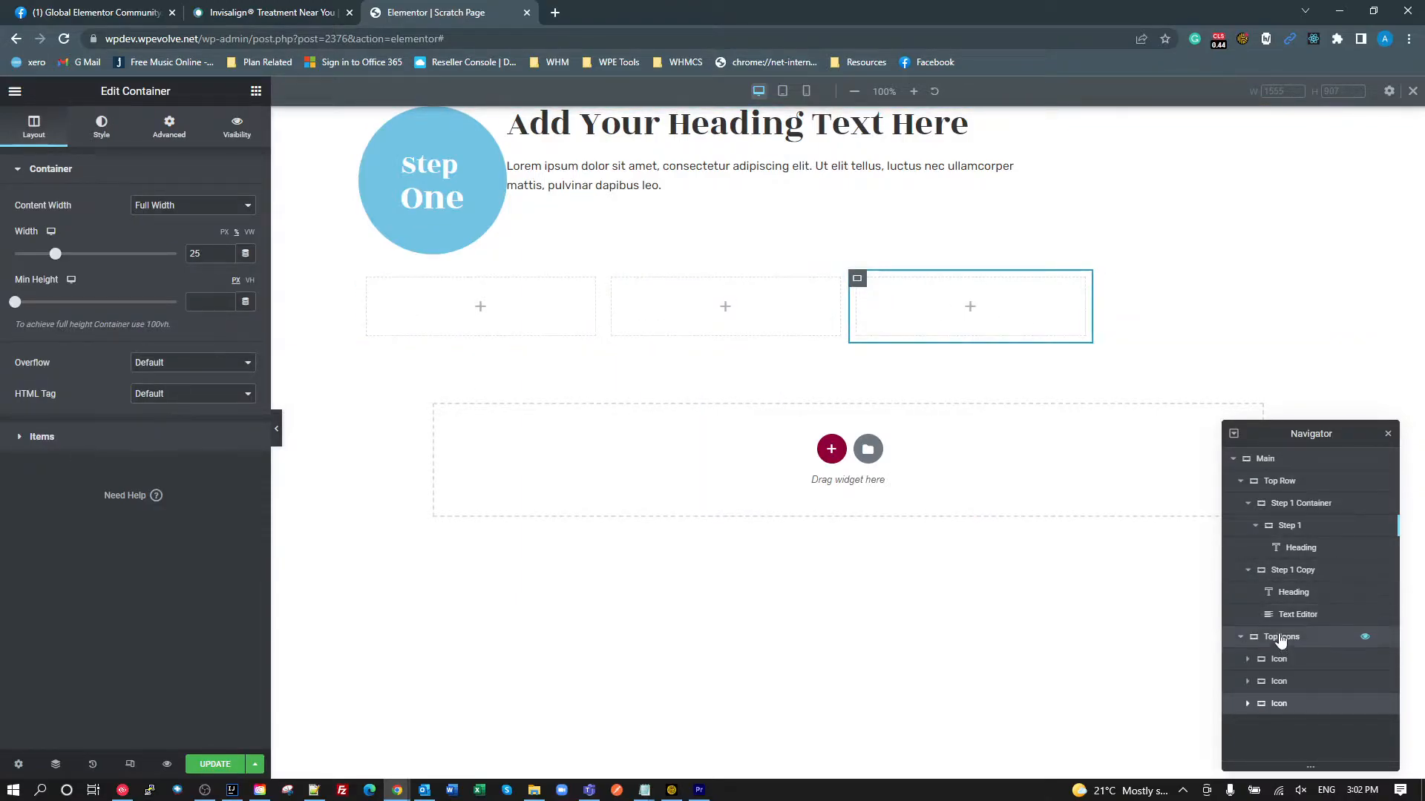
- Set the Top Icons container's Justify Content to Flex End, checking the Step 1 Copy container's layout for reference
left_click(1279, 637)
left_click(49, 438)
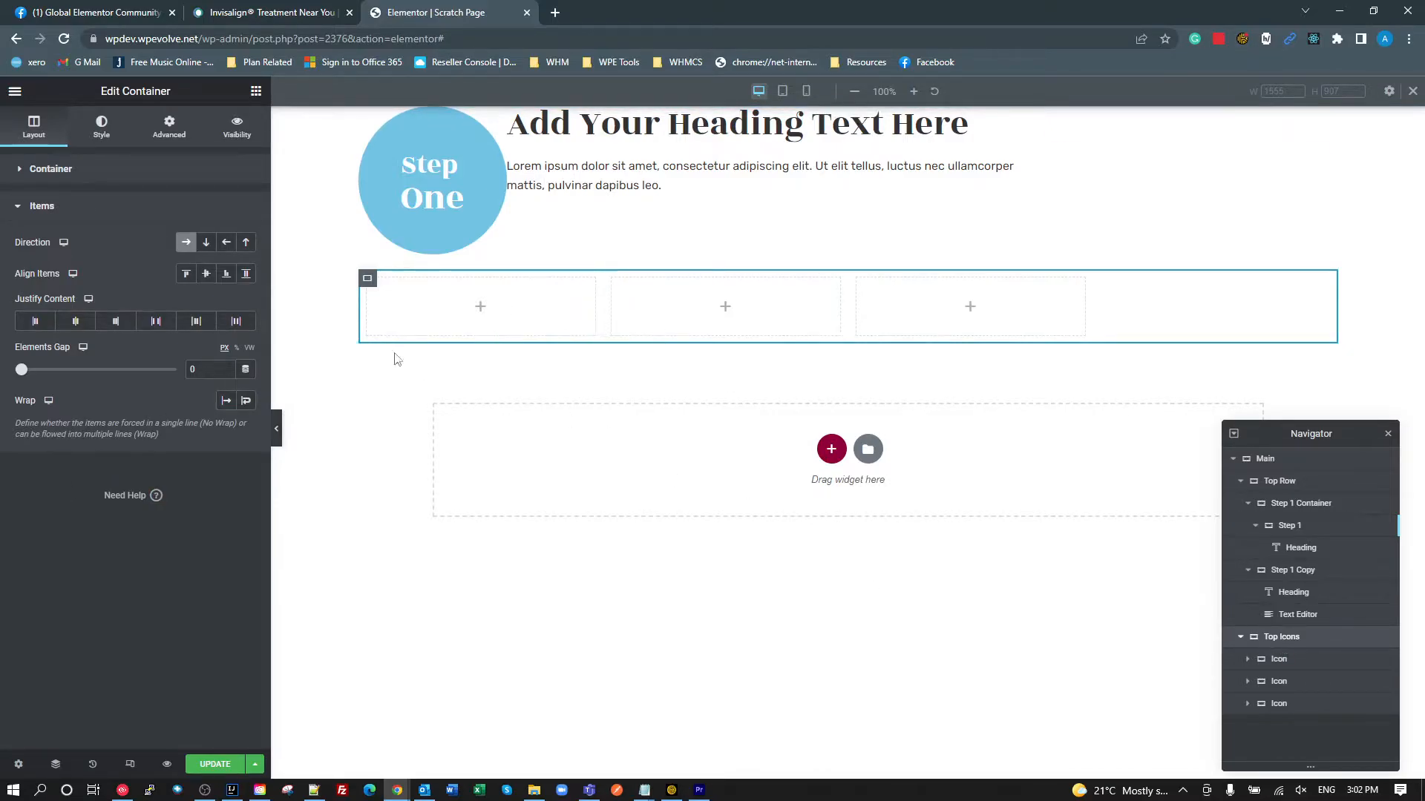
left_click(1295, 572)
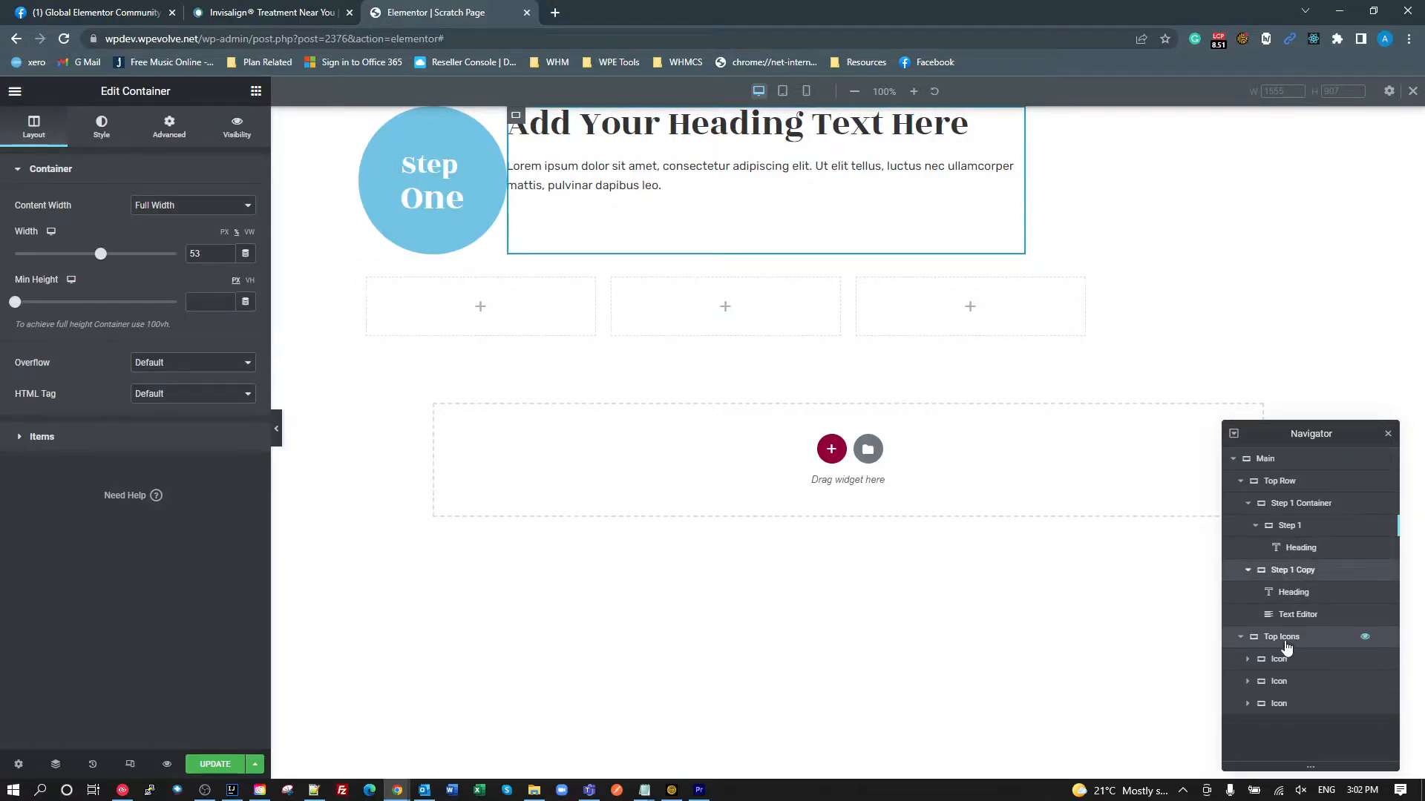
left_click(1284, 639)
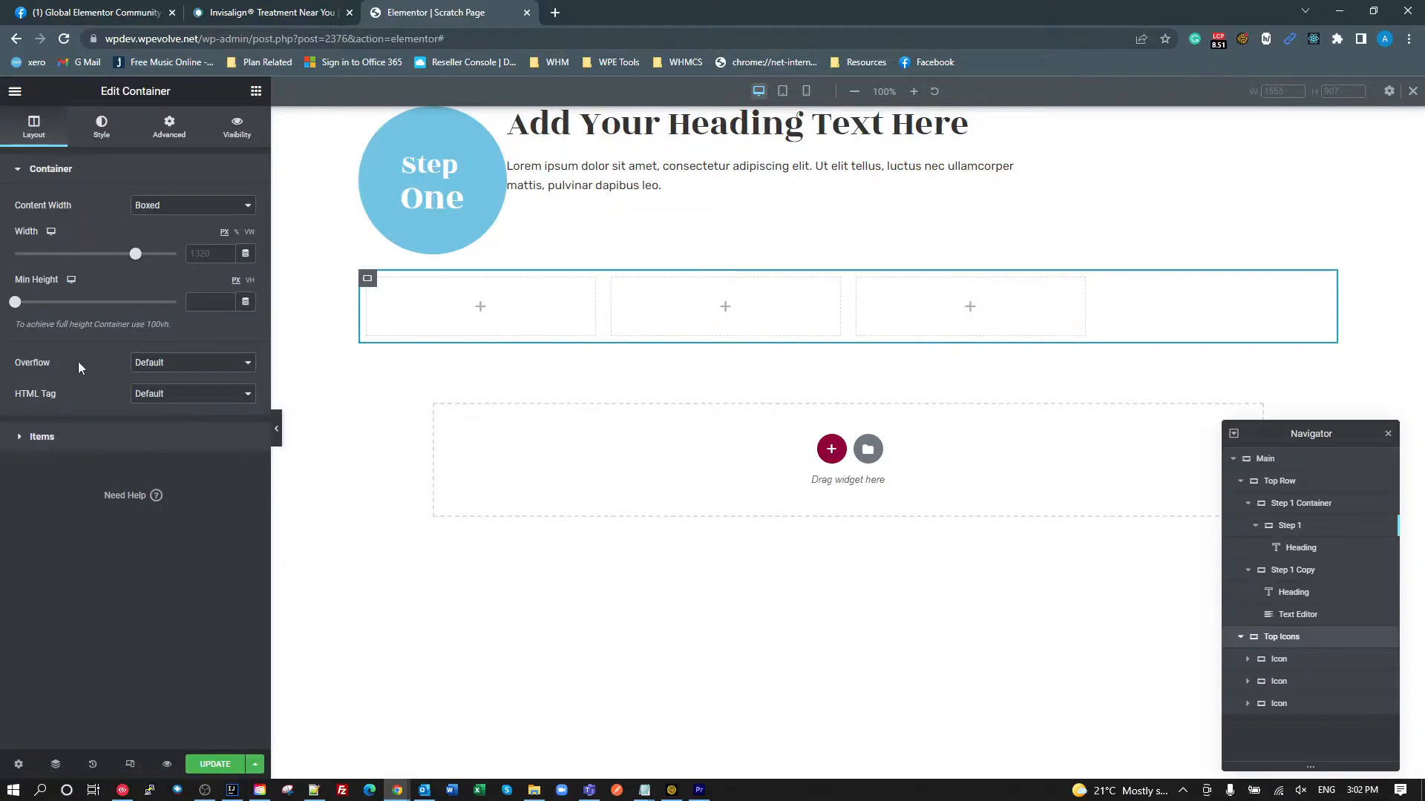
left_click(41, 437)
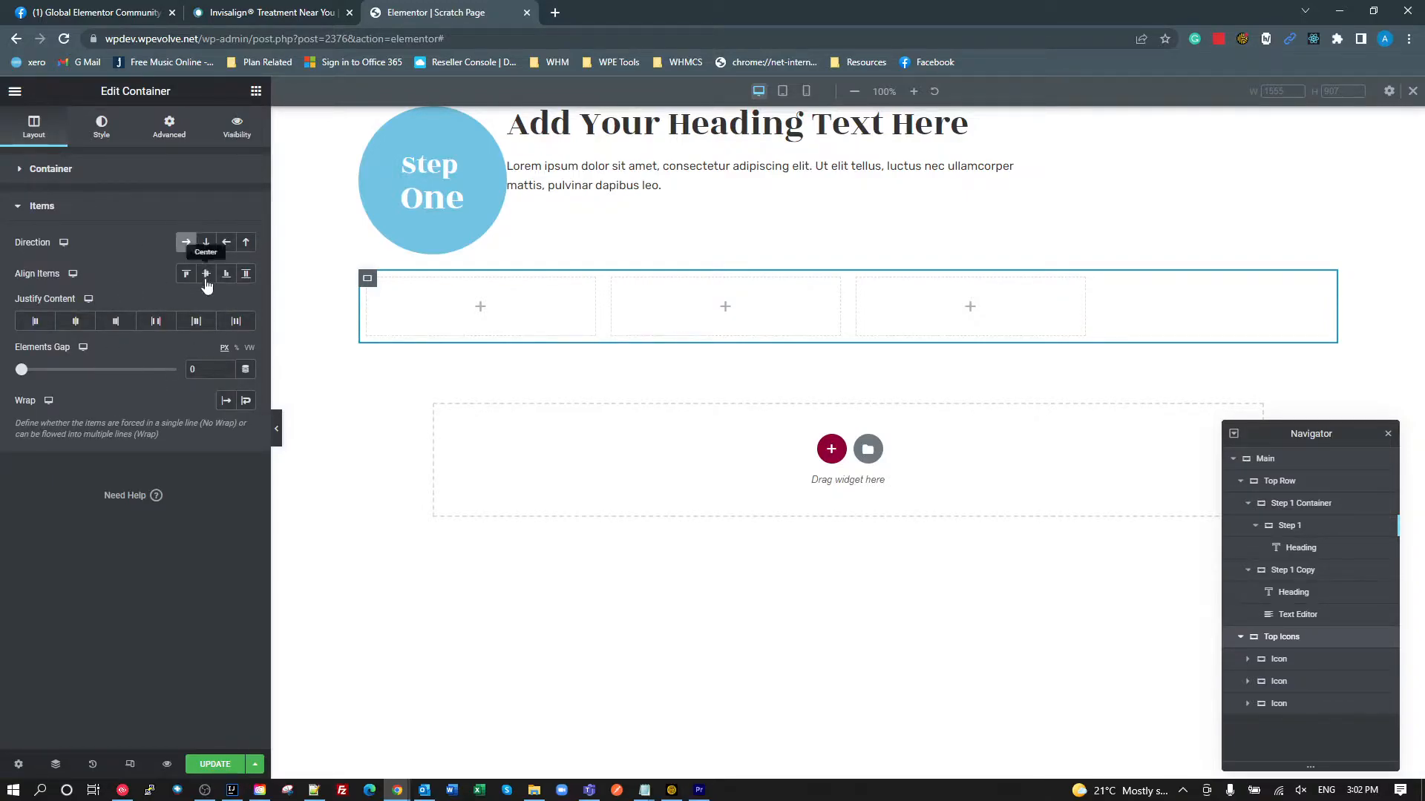
left_click(117, 322)
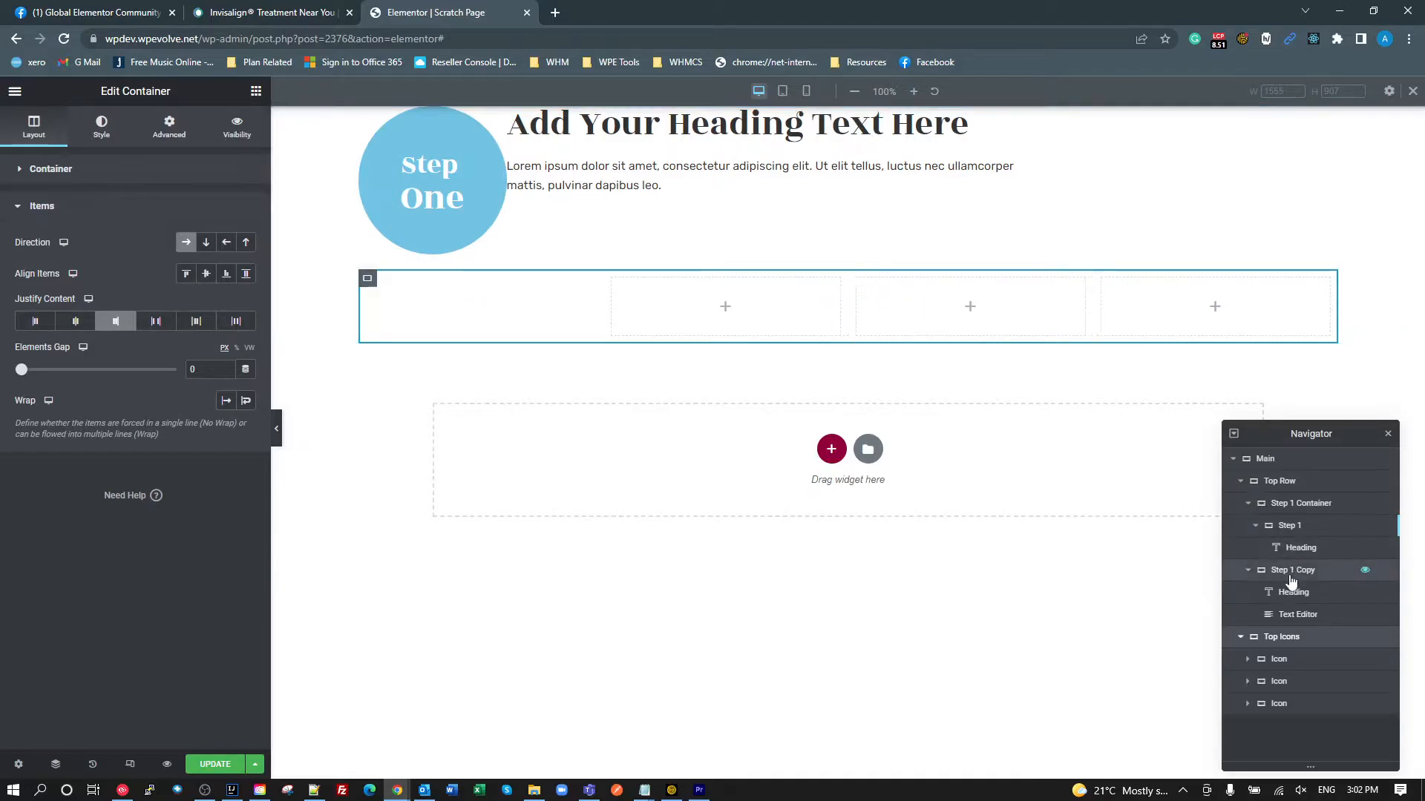
- Set the Top Icons container's top and bottom padding to 50 px
left_click(178, 130)
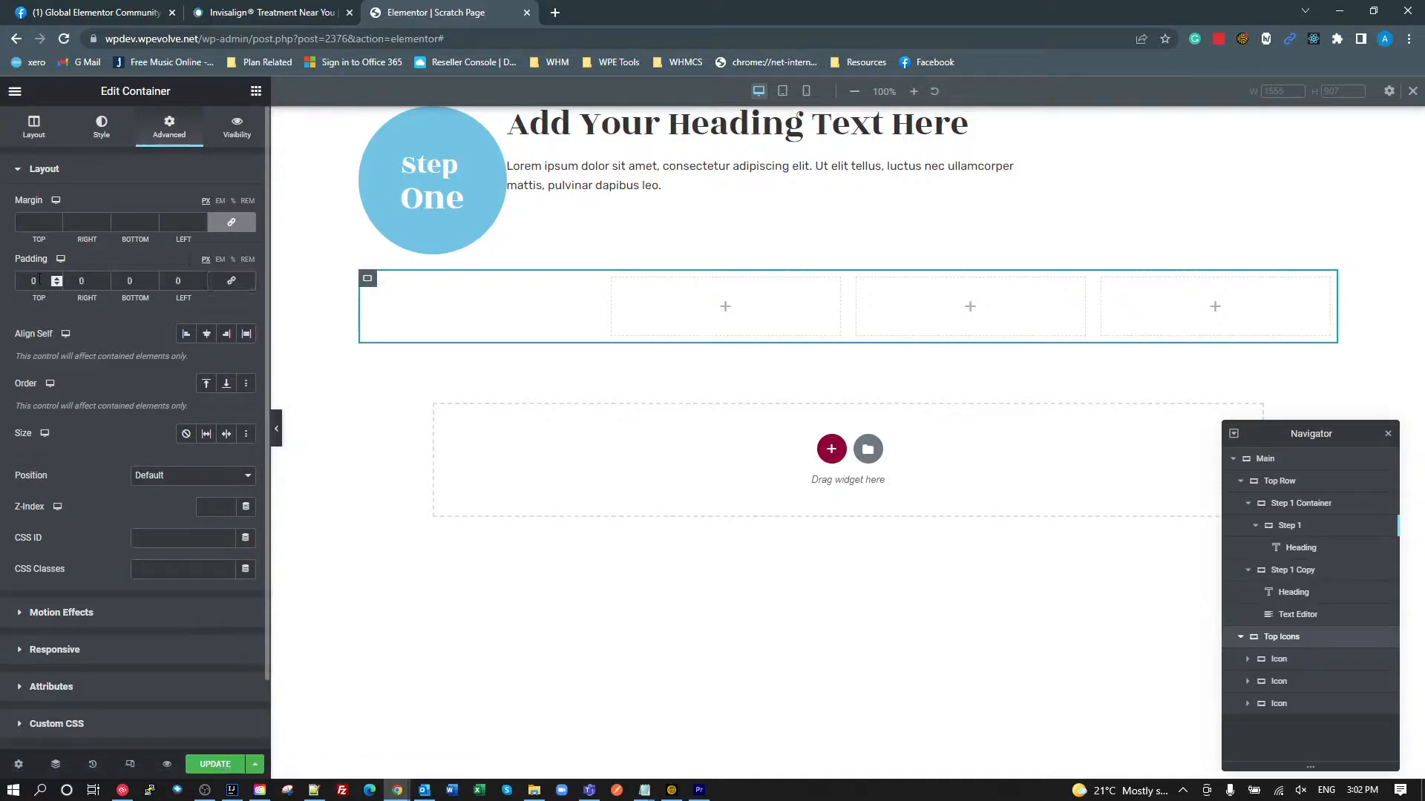
type("50")
key("Tab")
key("Tab")
type("50")
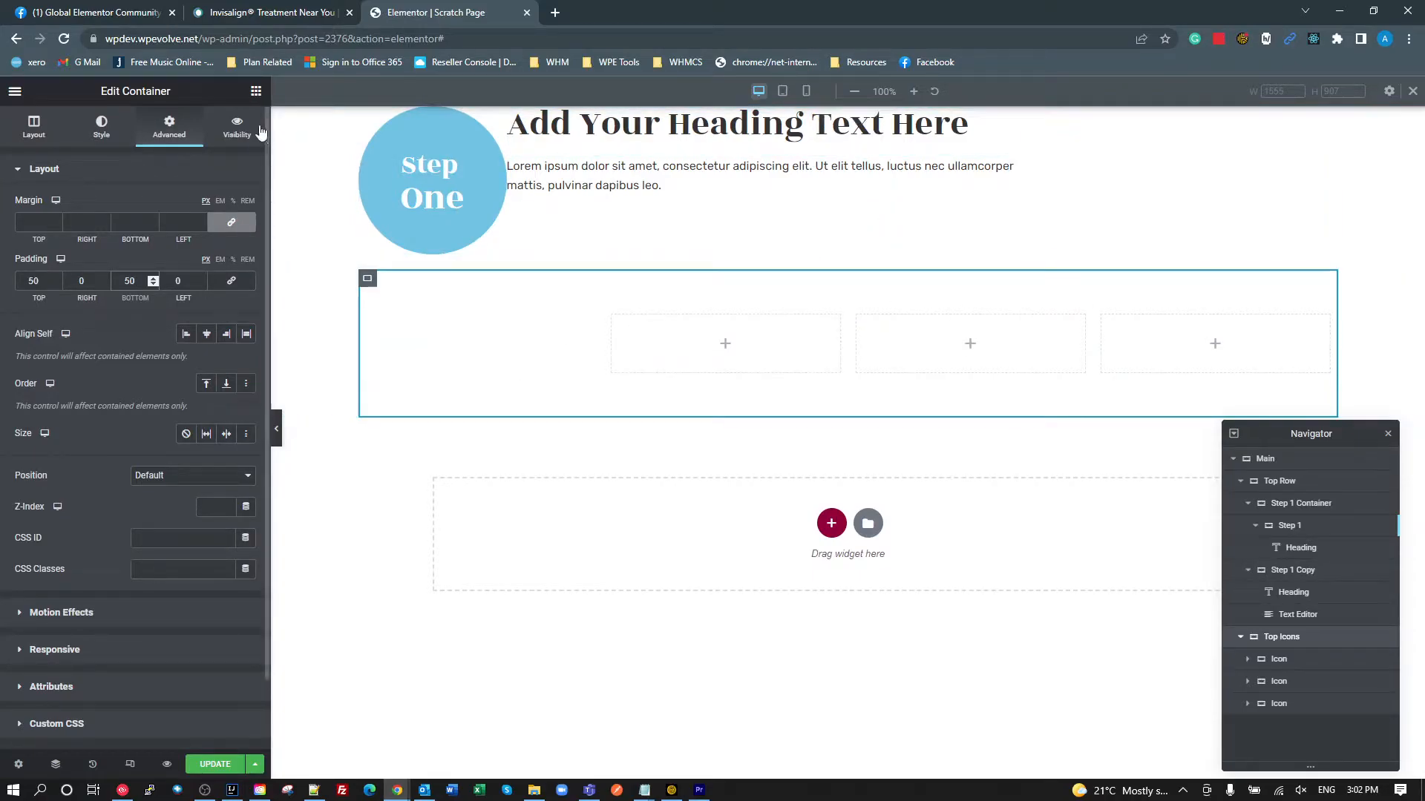
- Find the Icon Box widget and add it to the first Icon container of Top Icons
left_click(255, 90)
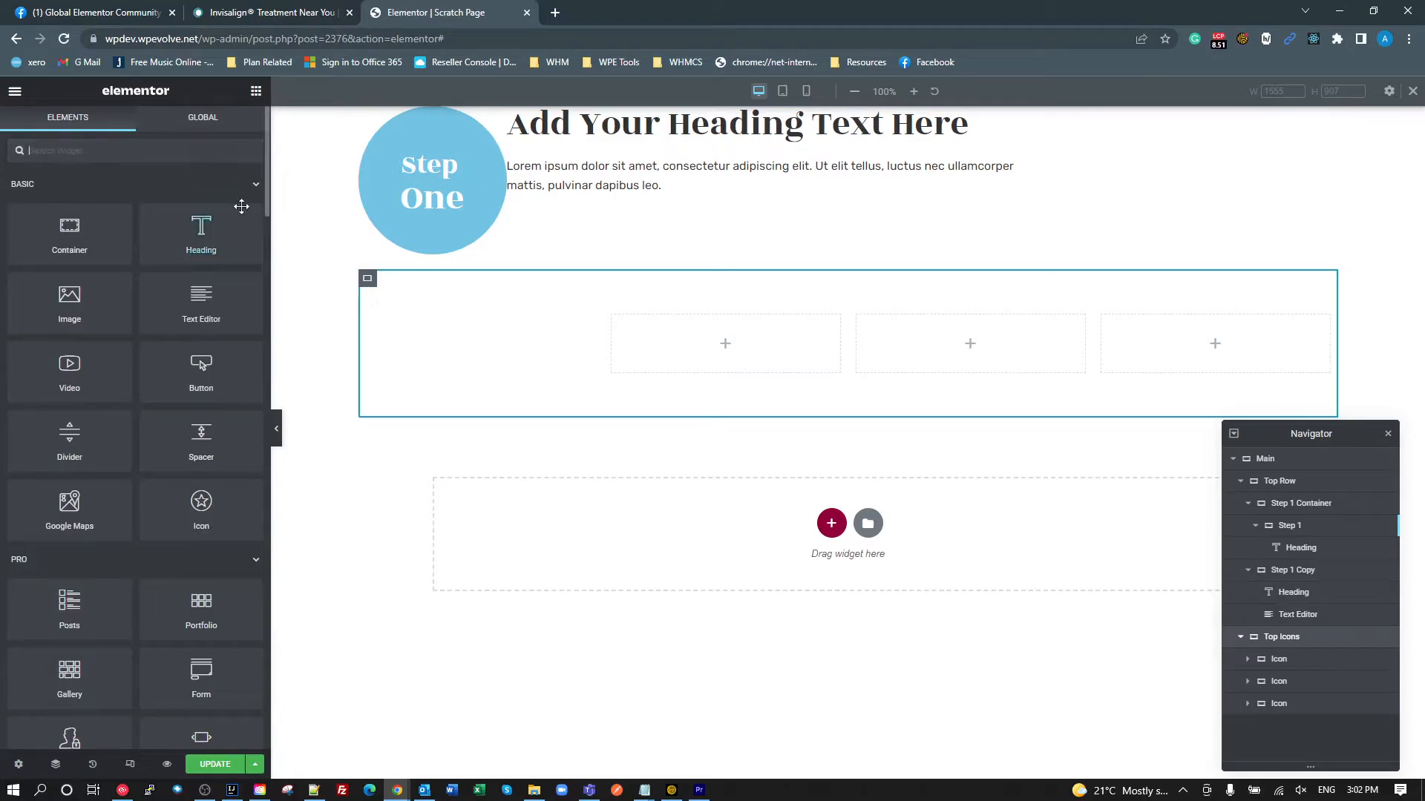
type("icon")
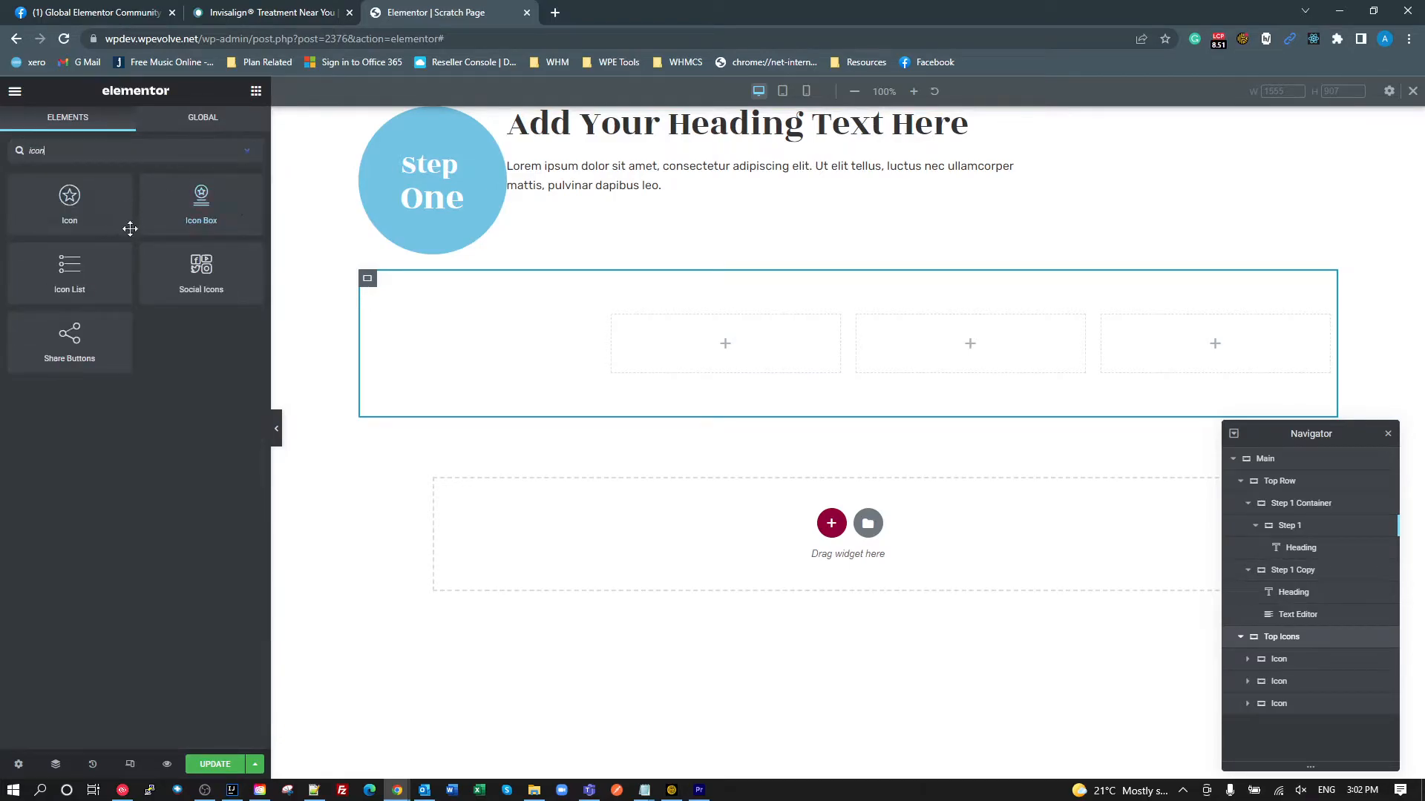
left_click_drag(201, 200, 737, 382)
- Duplicate the icon box twice and move the copies into the second and third Icon containers
right_click(737, 382)
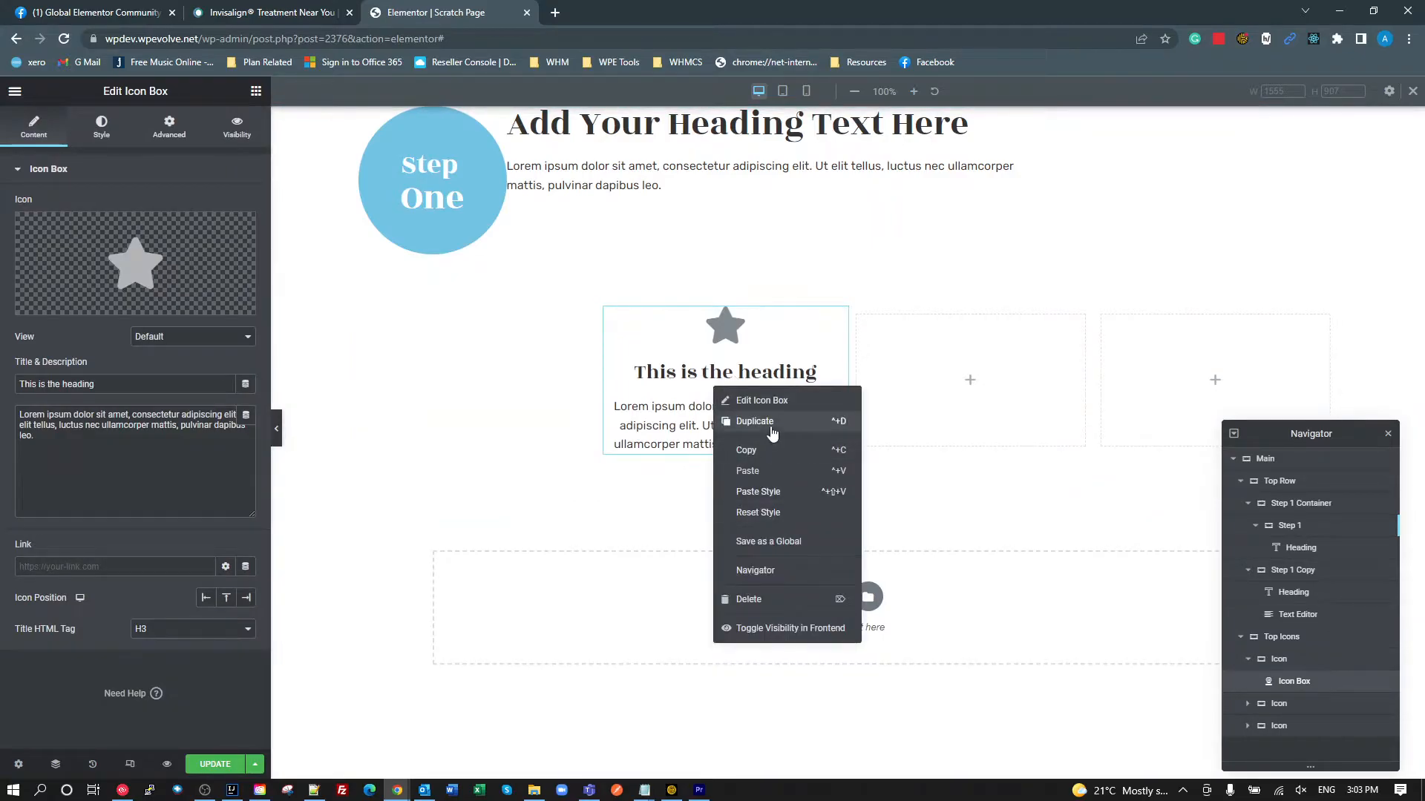
left_click(772, 425)
left_click_drag(832, 477, 965, 423)
right_click(966, 401)
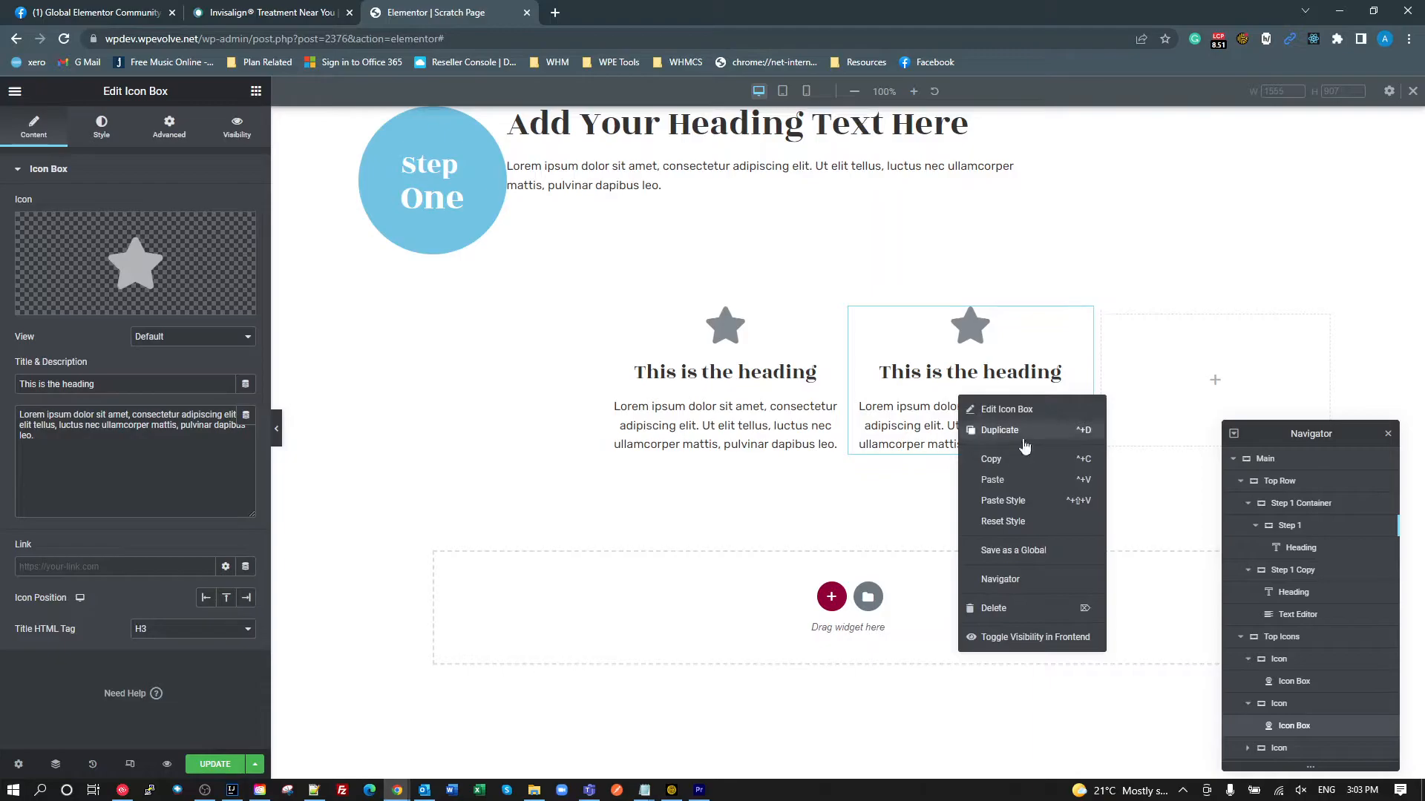
left_click(1023, 437)
left_click_drag(1070, 491, 1190, 338)
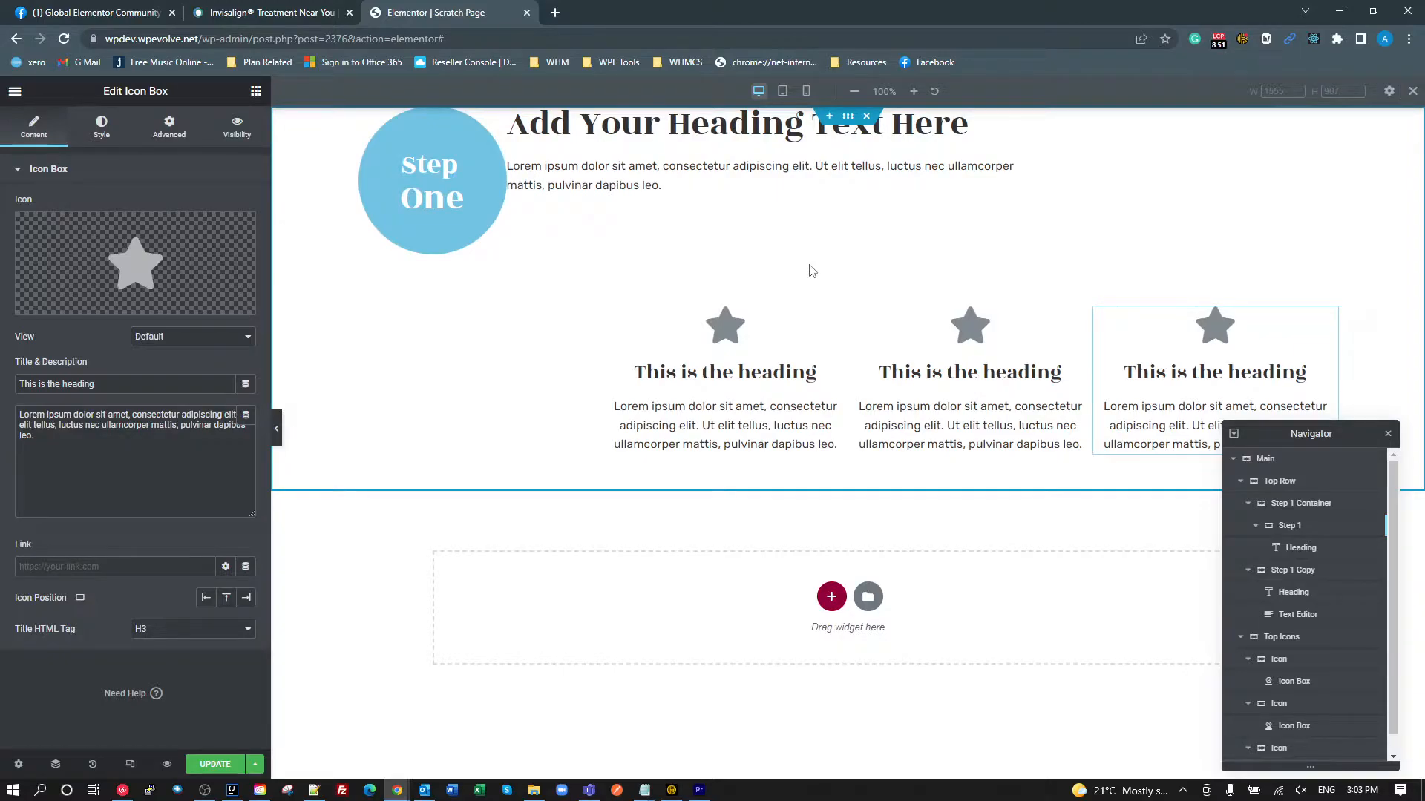
- Set the Step 1 Copy container's padding to 30 px on all sides
left_click(520, 170)
left_click(515, 116)
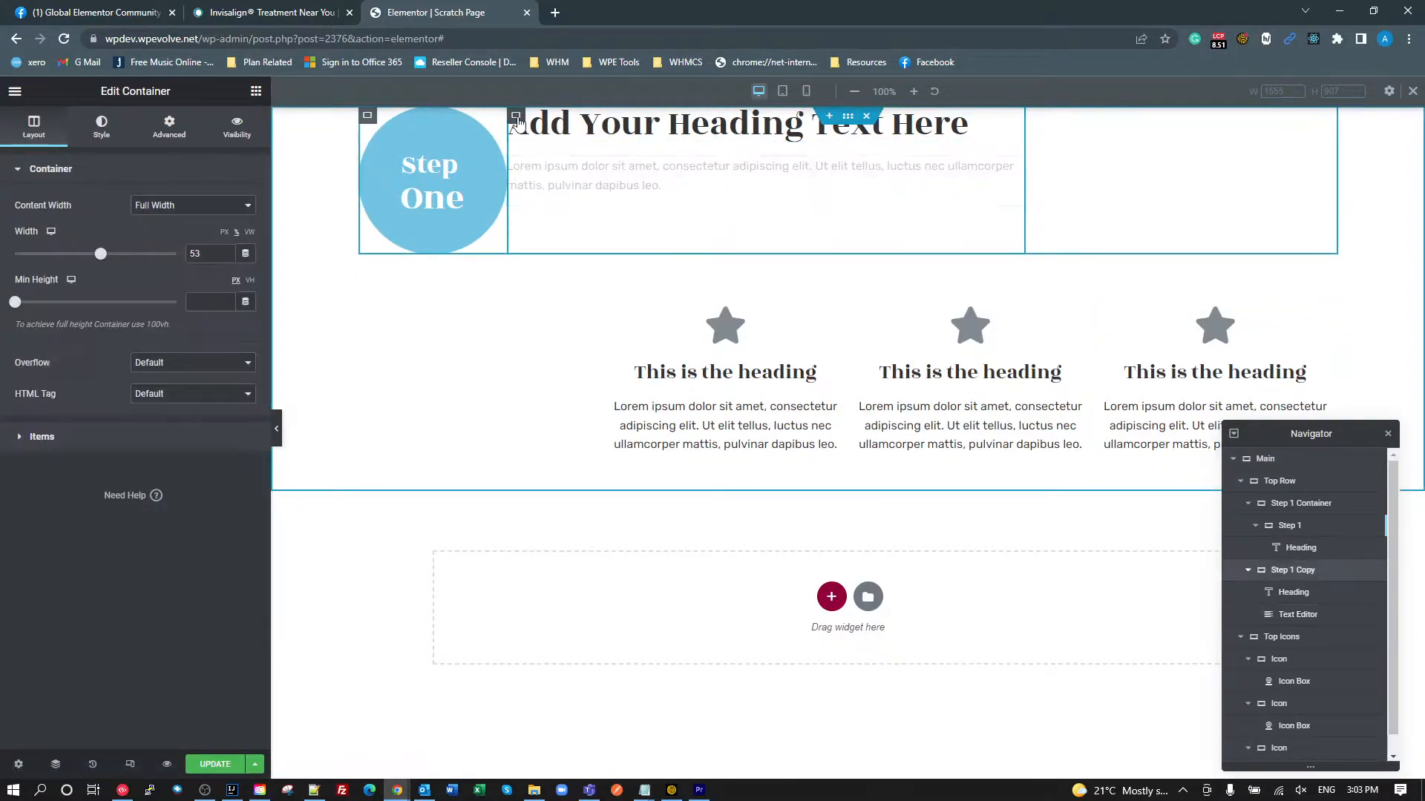
left_click(170, 126)
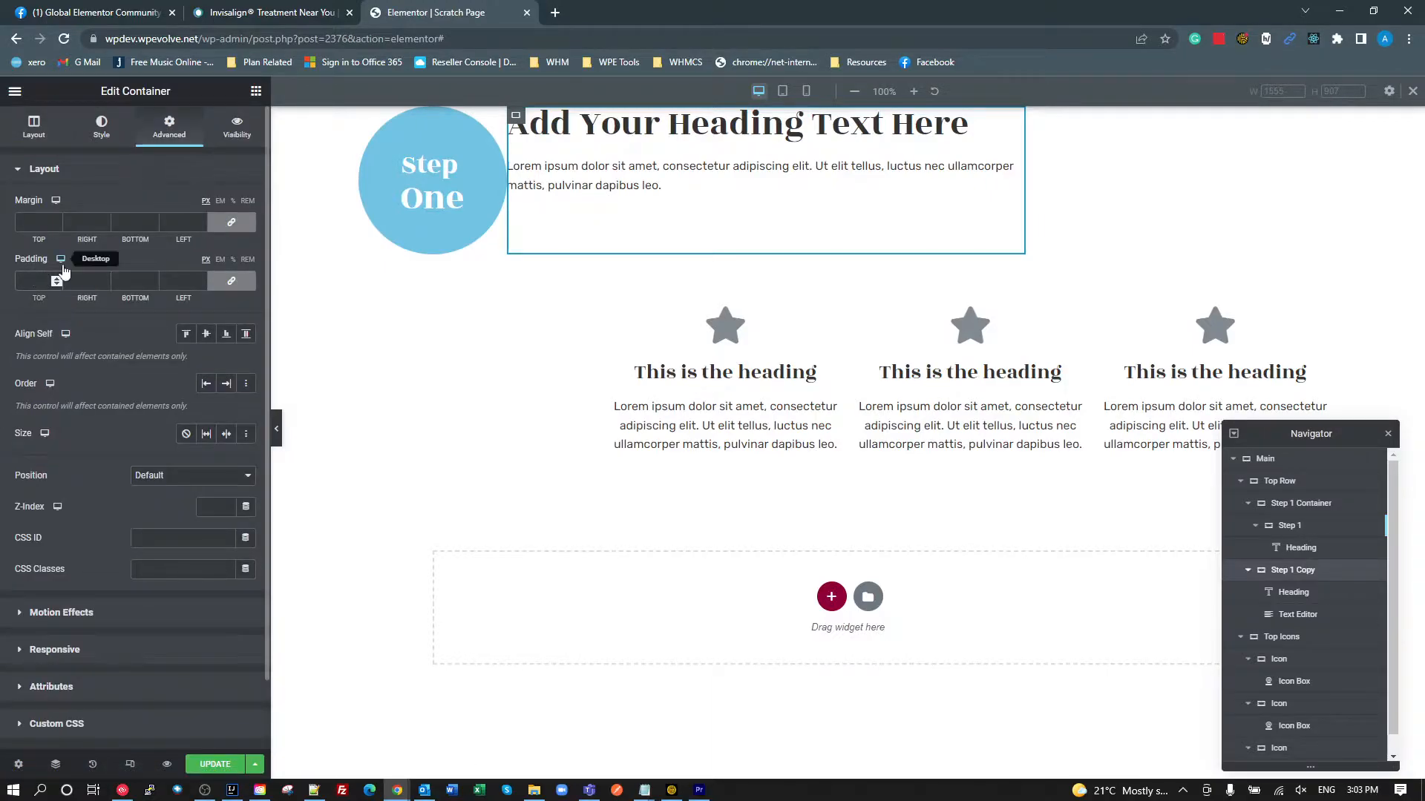
type("30")
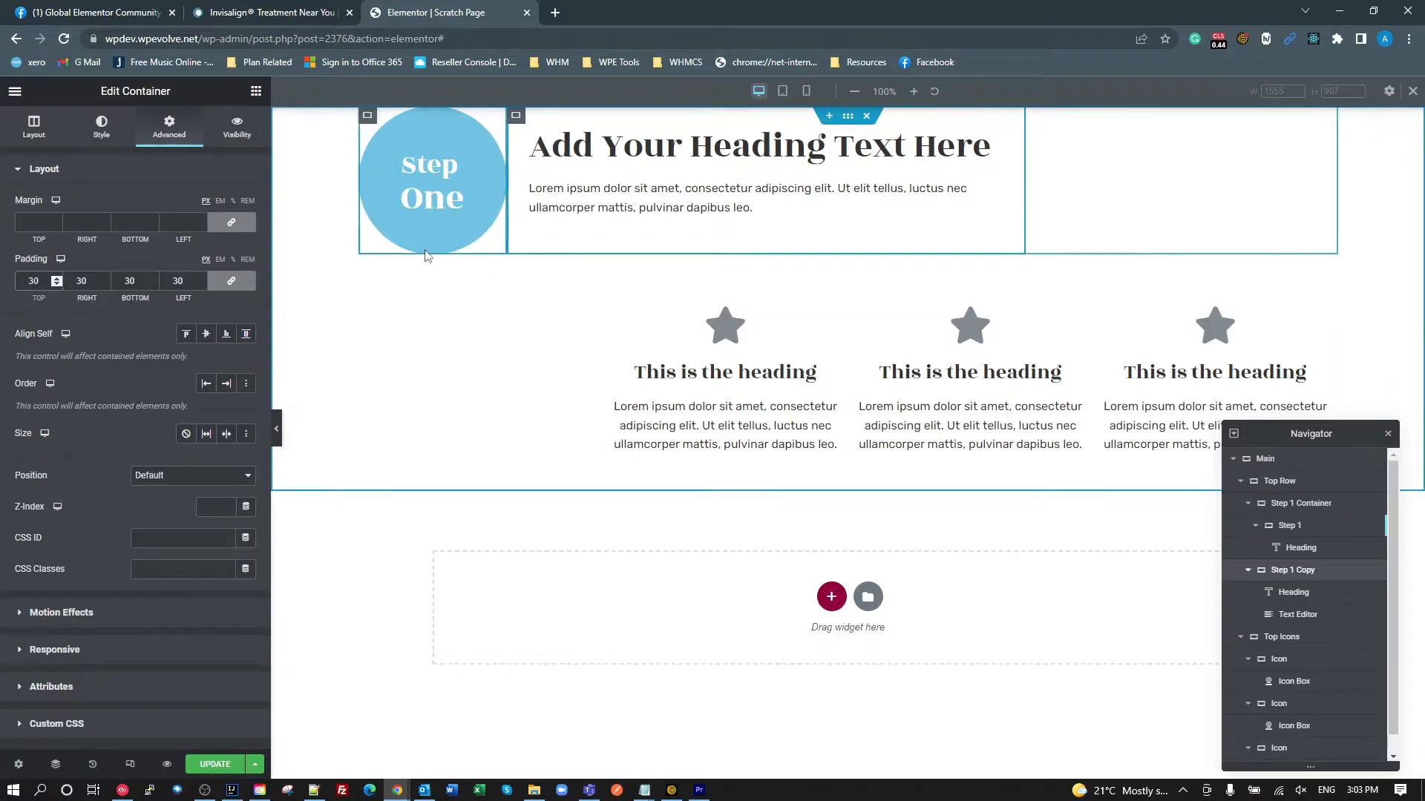
- After checking the dashed connector on the Invisalign reference page, add a container named "dash" below Step 1 inside Step 1 Container
left_click(284, 12)
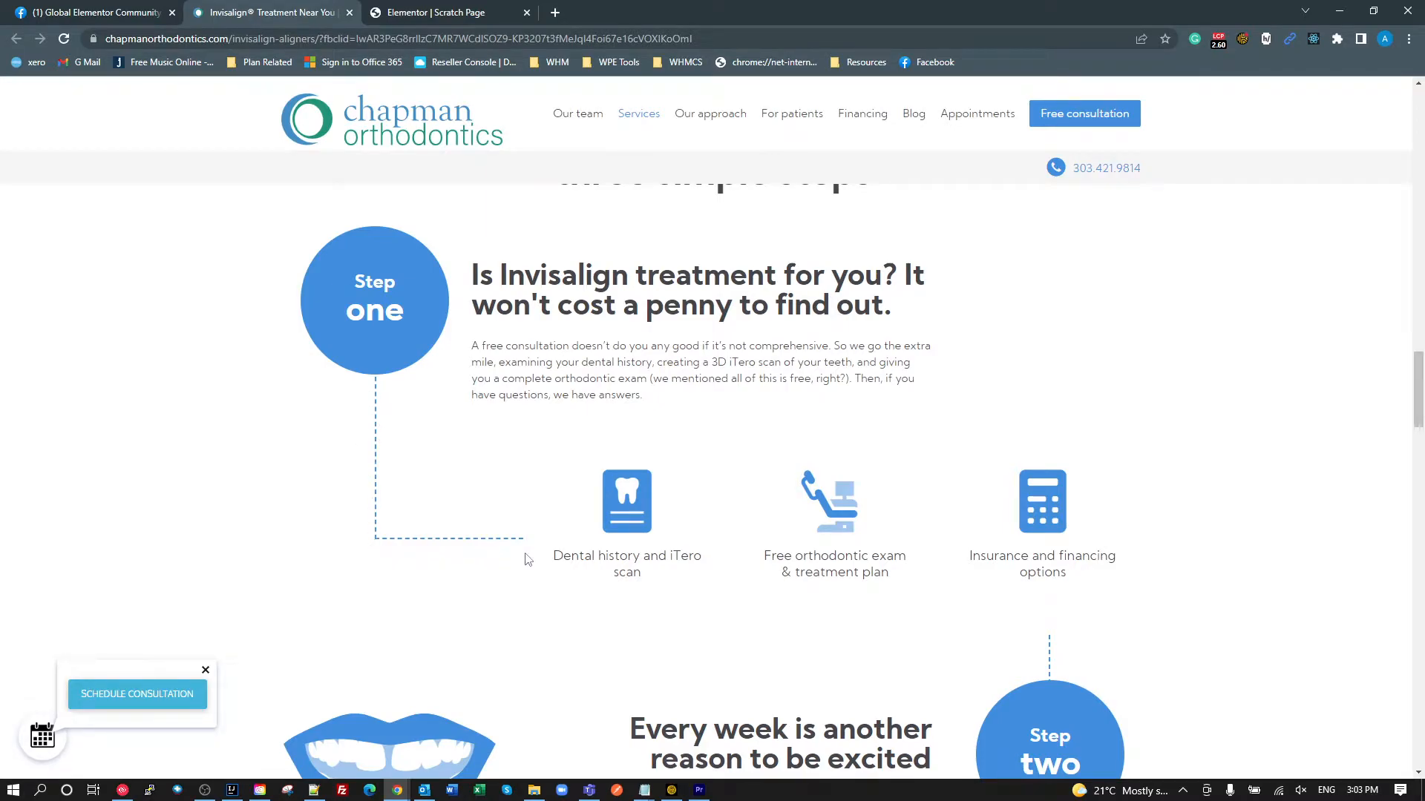
left_click(431, 11)
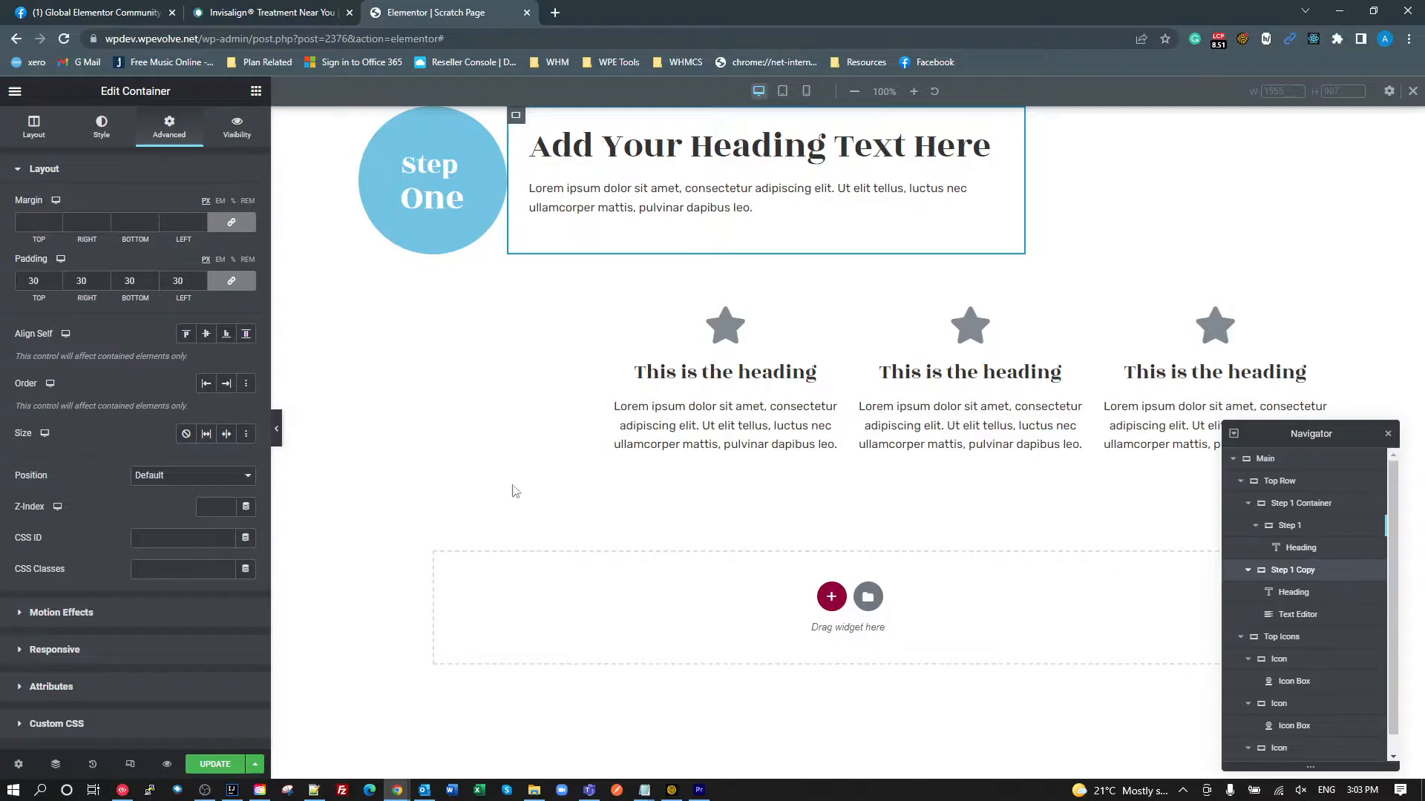
left_click(256, 93)
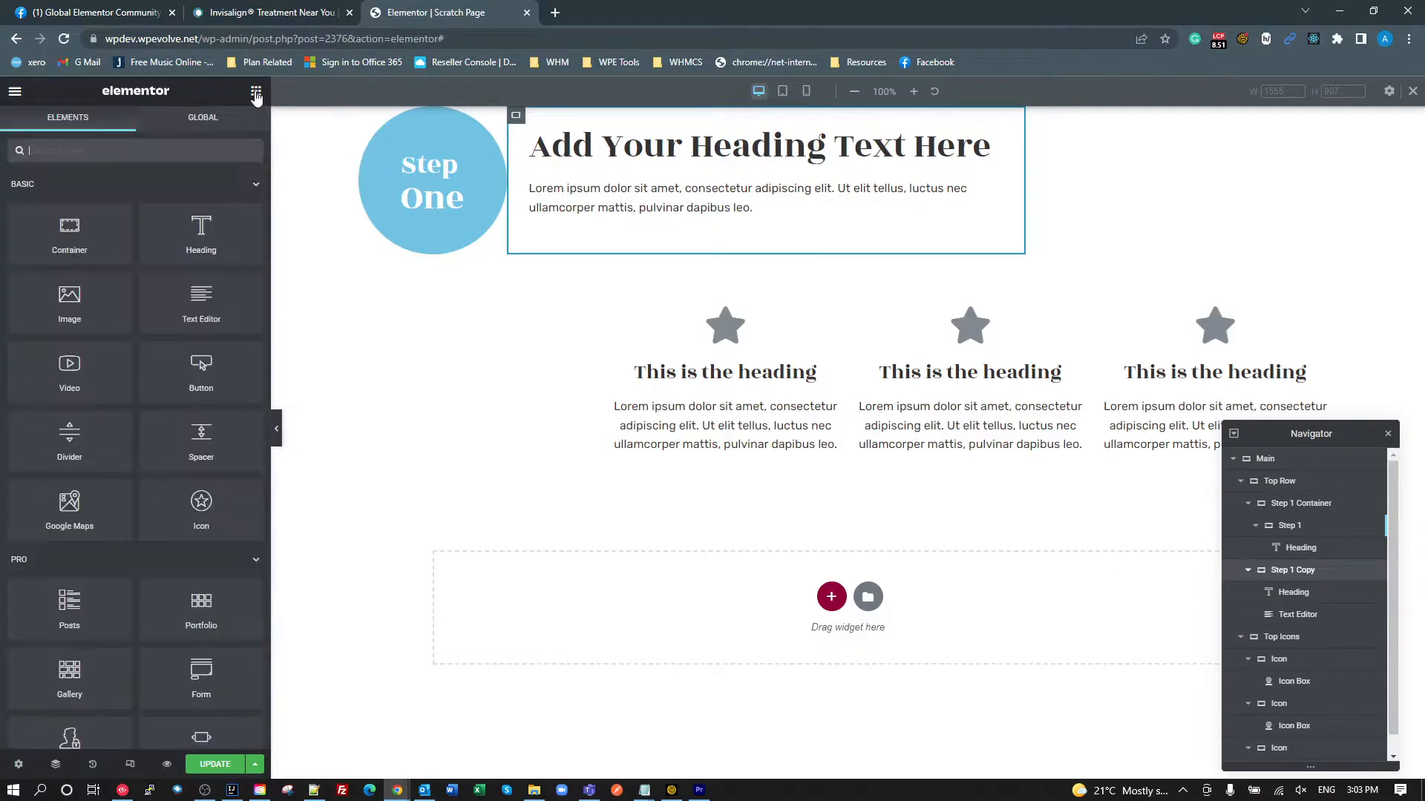
left_click_drag(66, 234, 466, 251)
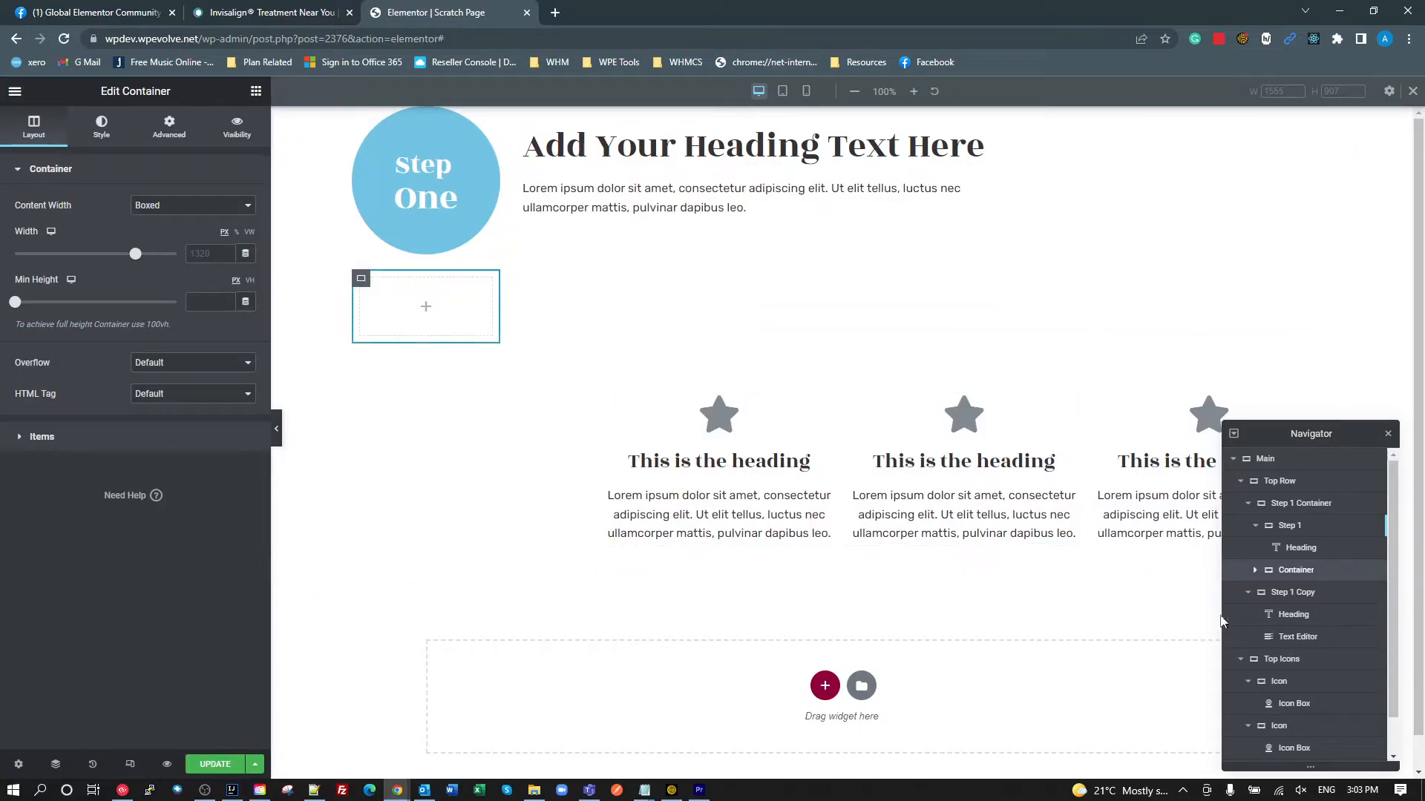
double_click(1289, 578)
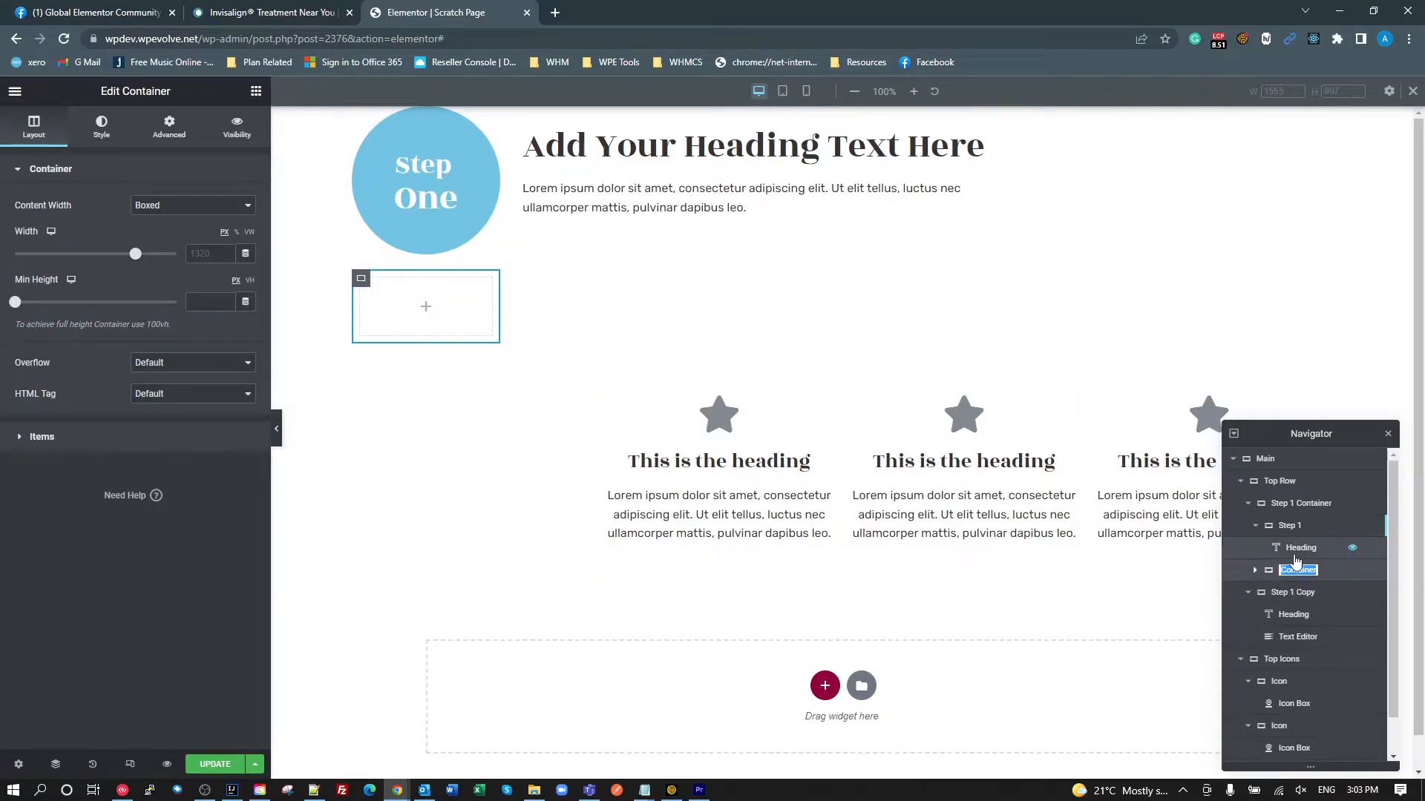
type("dash")
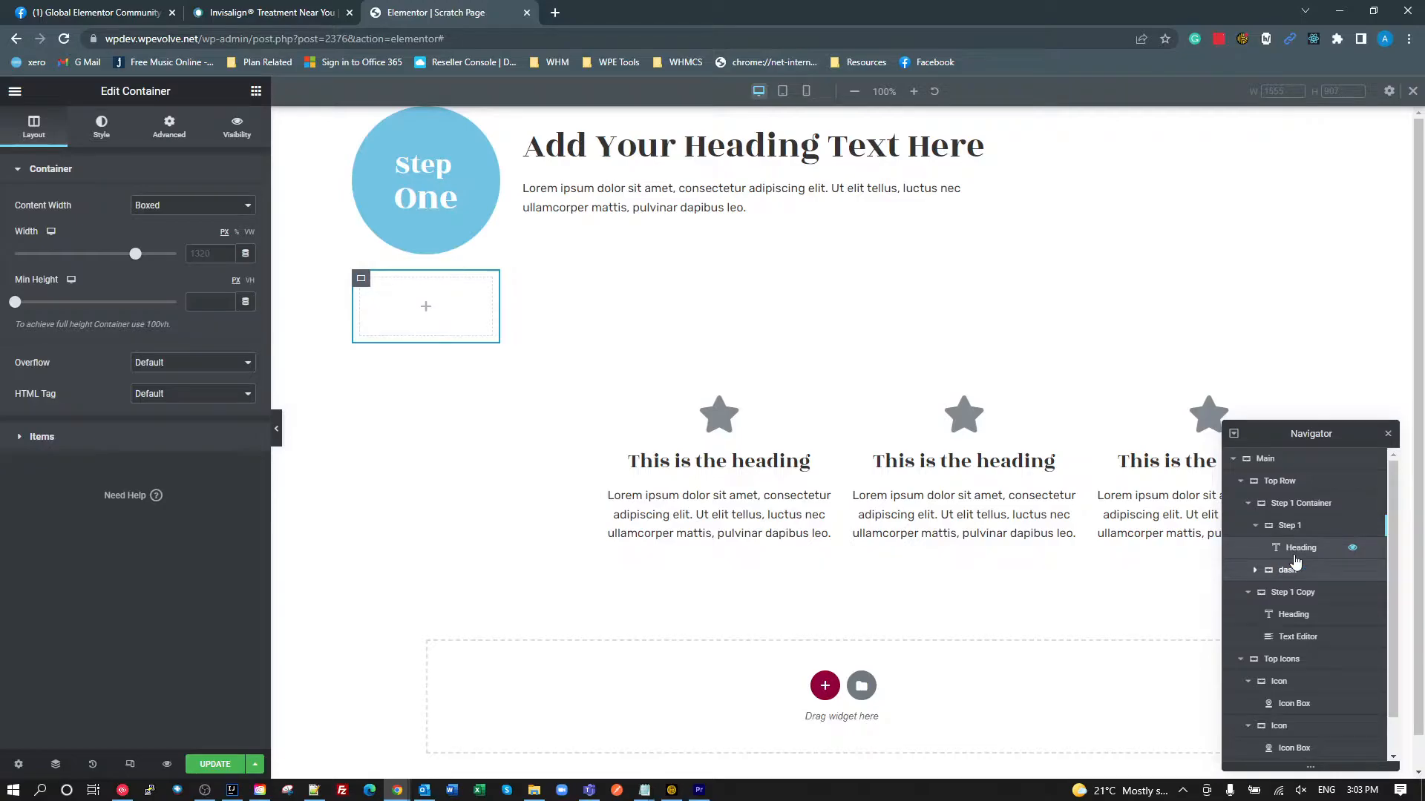
- Collapse the Step 1 entry in the Navigator while keeping Step 1 Container expanded
left_click(1247, 504)
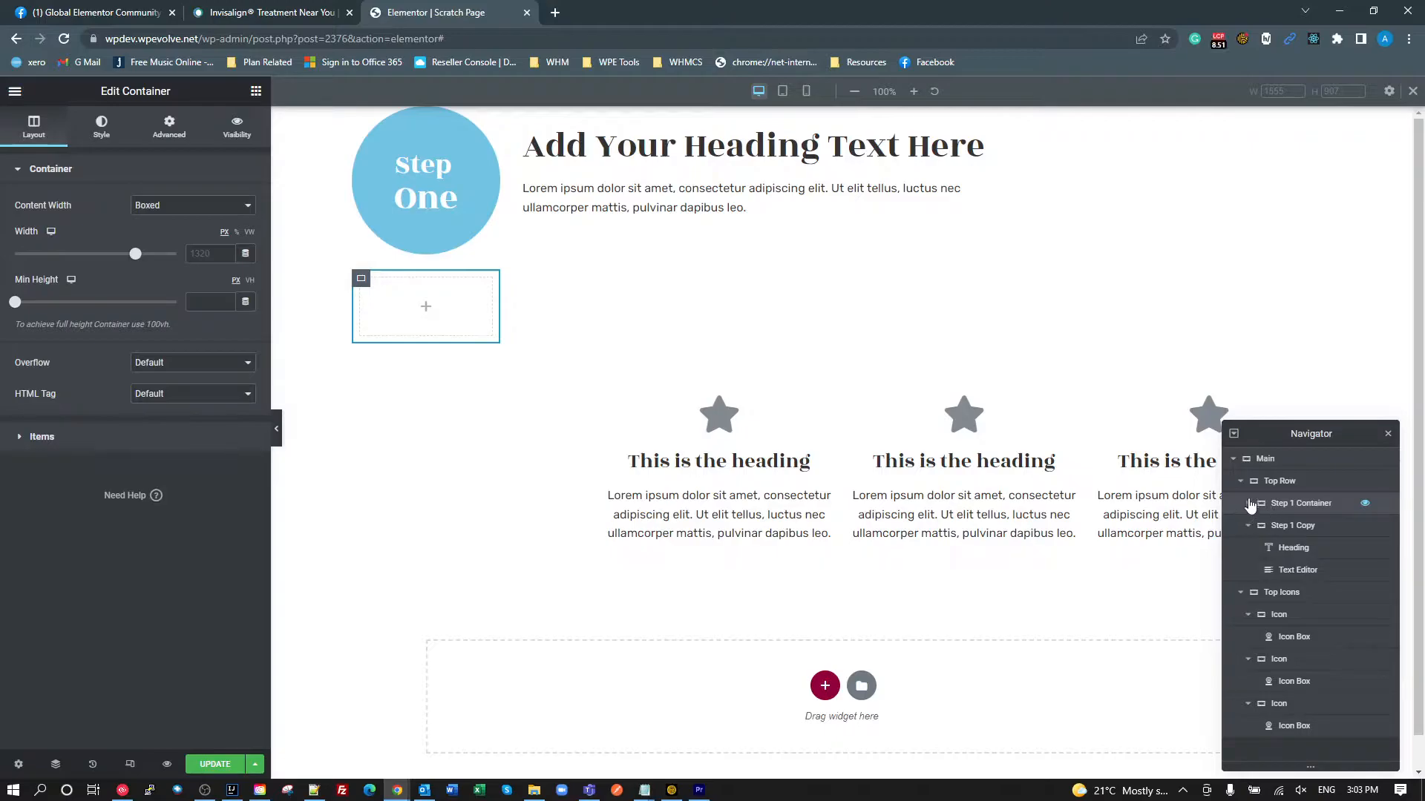
left_click(1247, 504)
left_click(1254, 528)
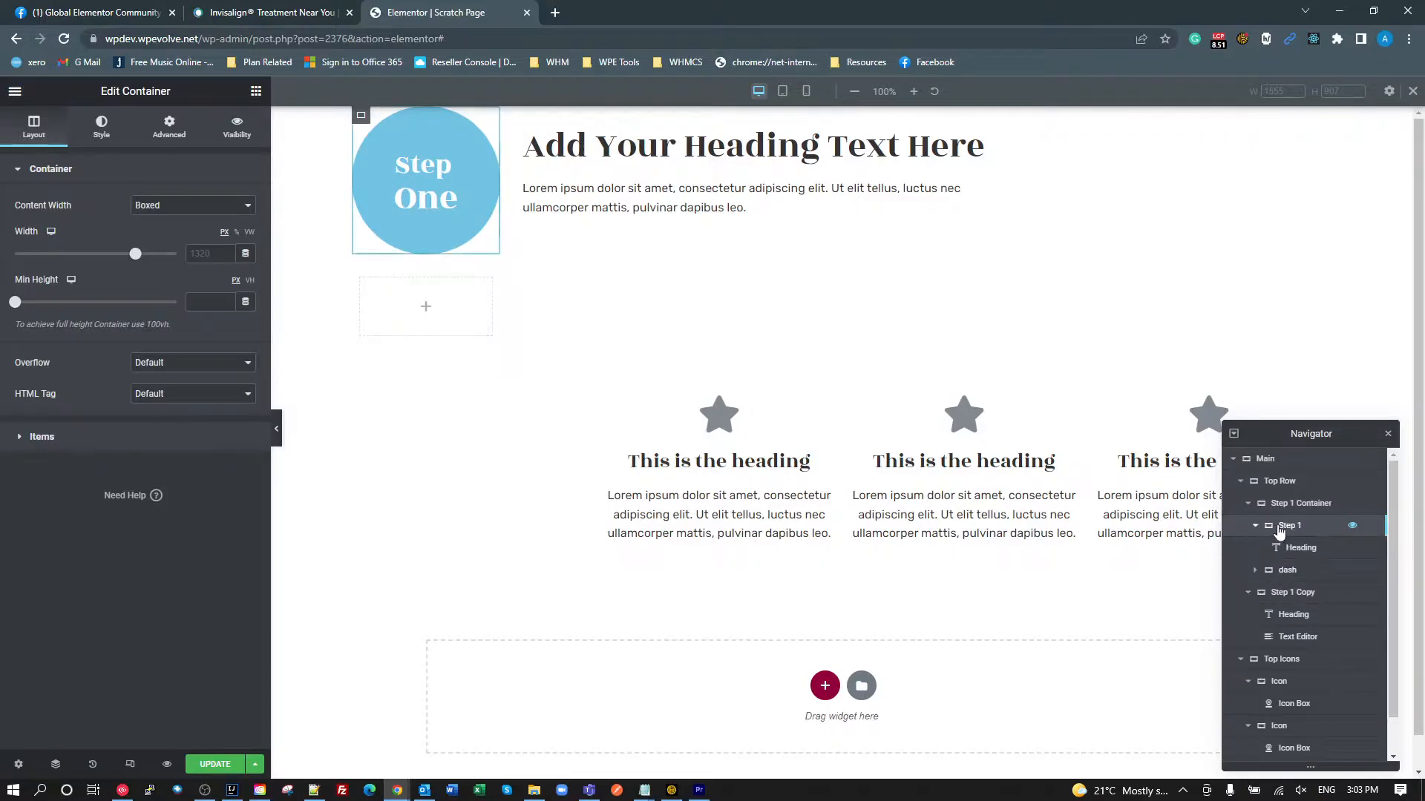
left_click(1254, 527)
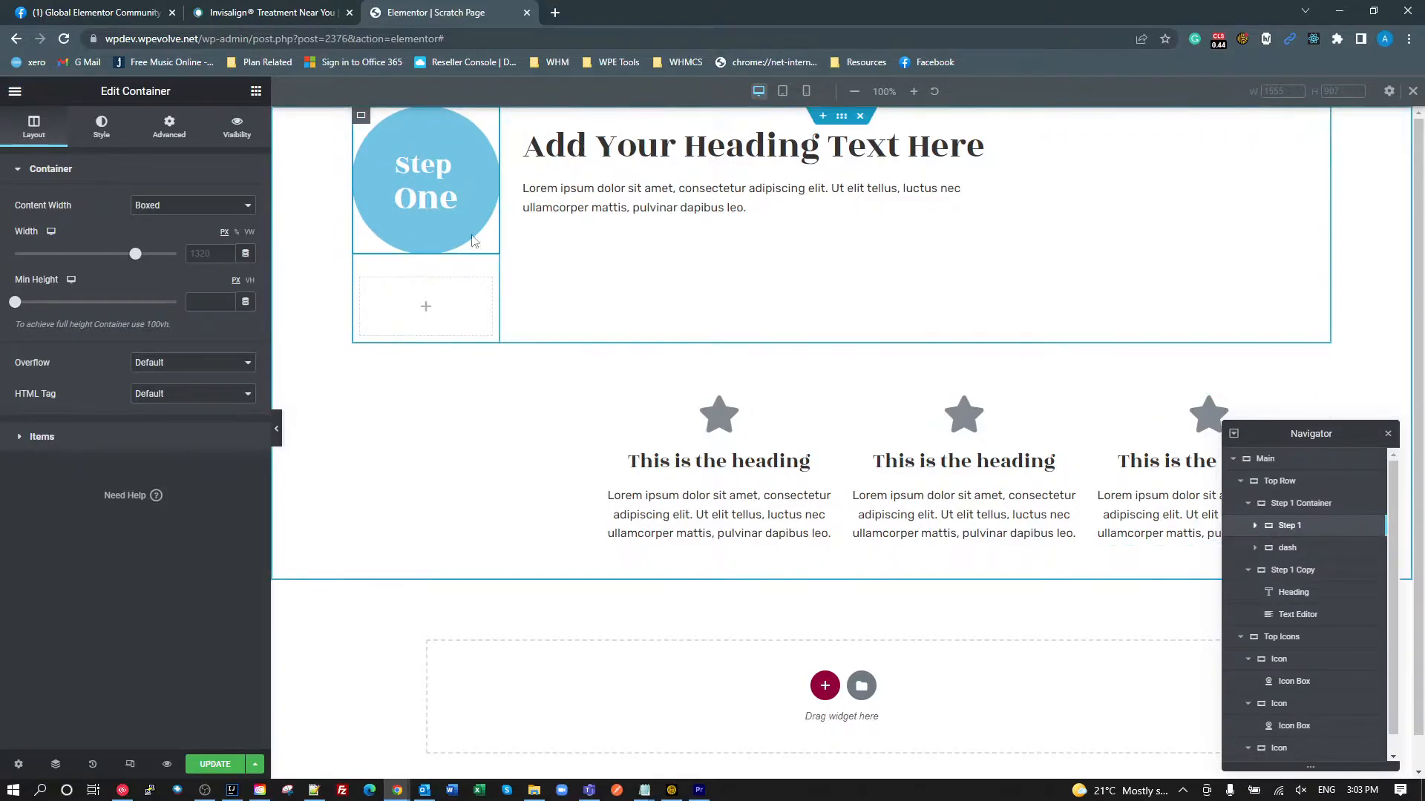
- Give the dash container a Dashed border, 2 wide at the bottom and left only, in the global Primary colour
left_click(1288, 549)
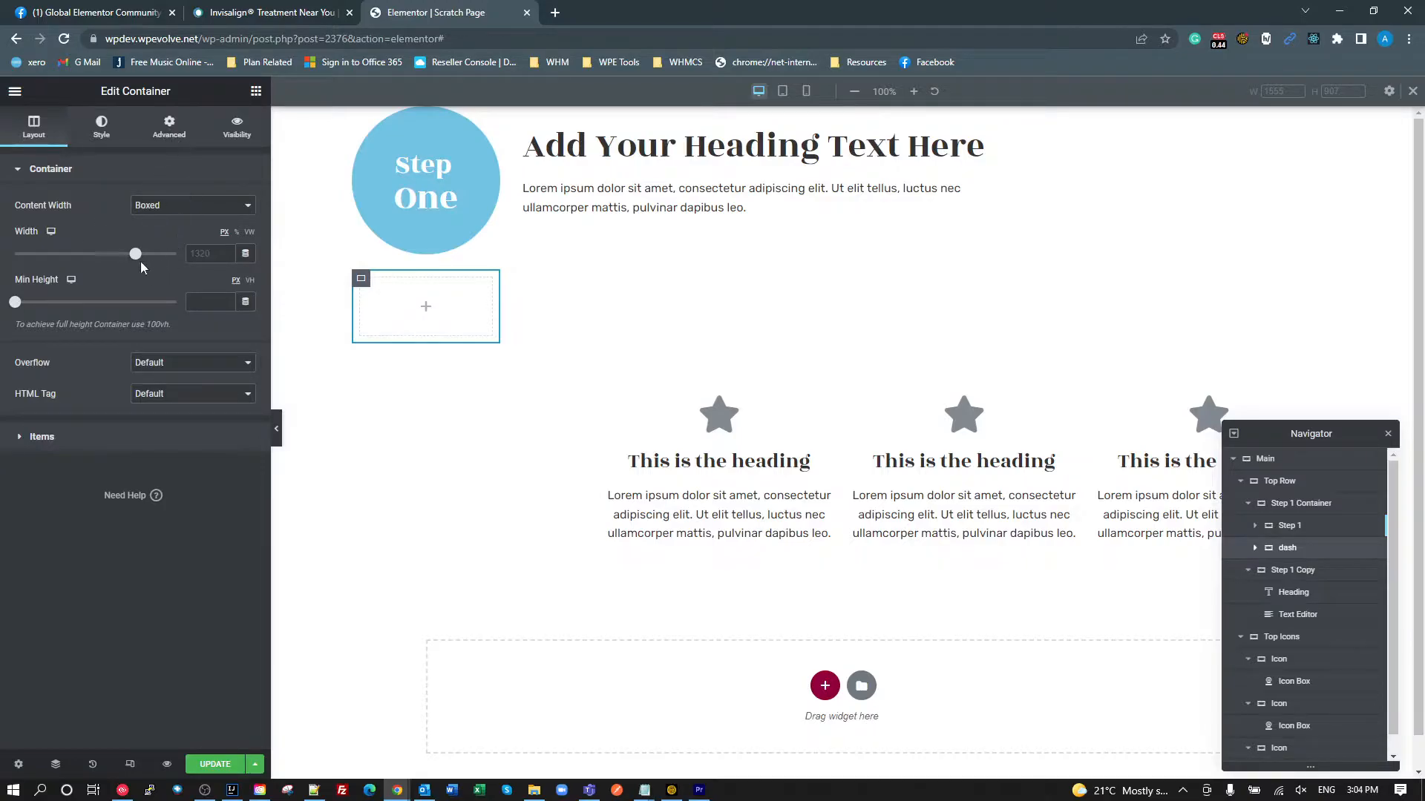
left_click(102, 127)
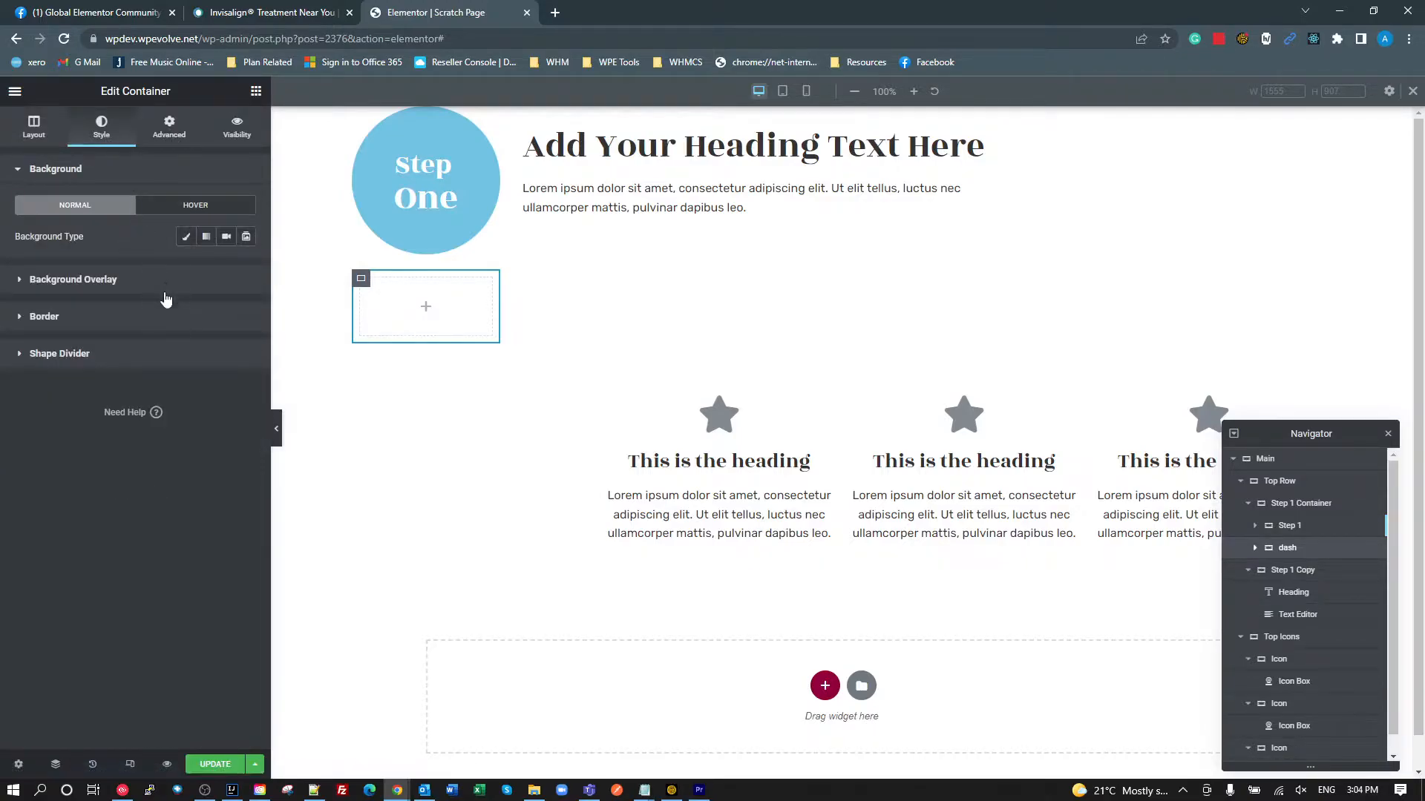
left_click(154, 318)
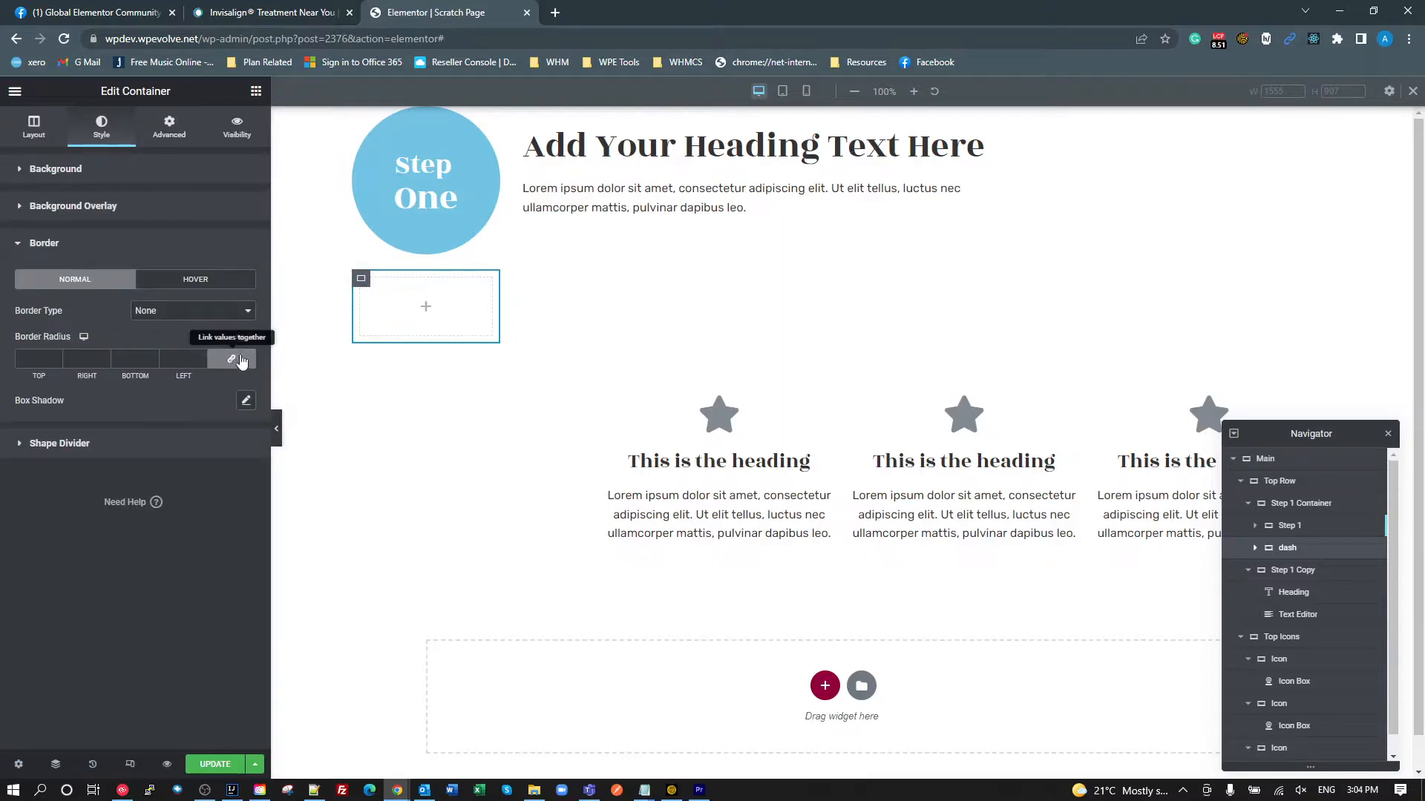
left_click(192, 311)
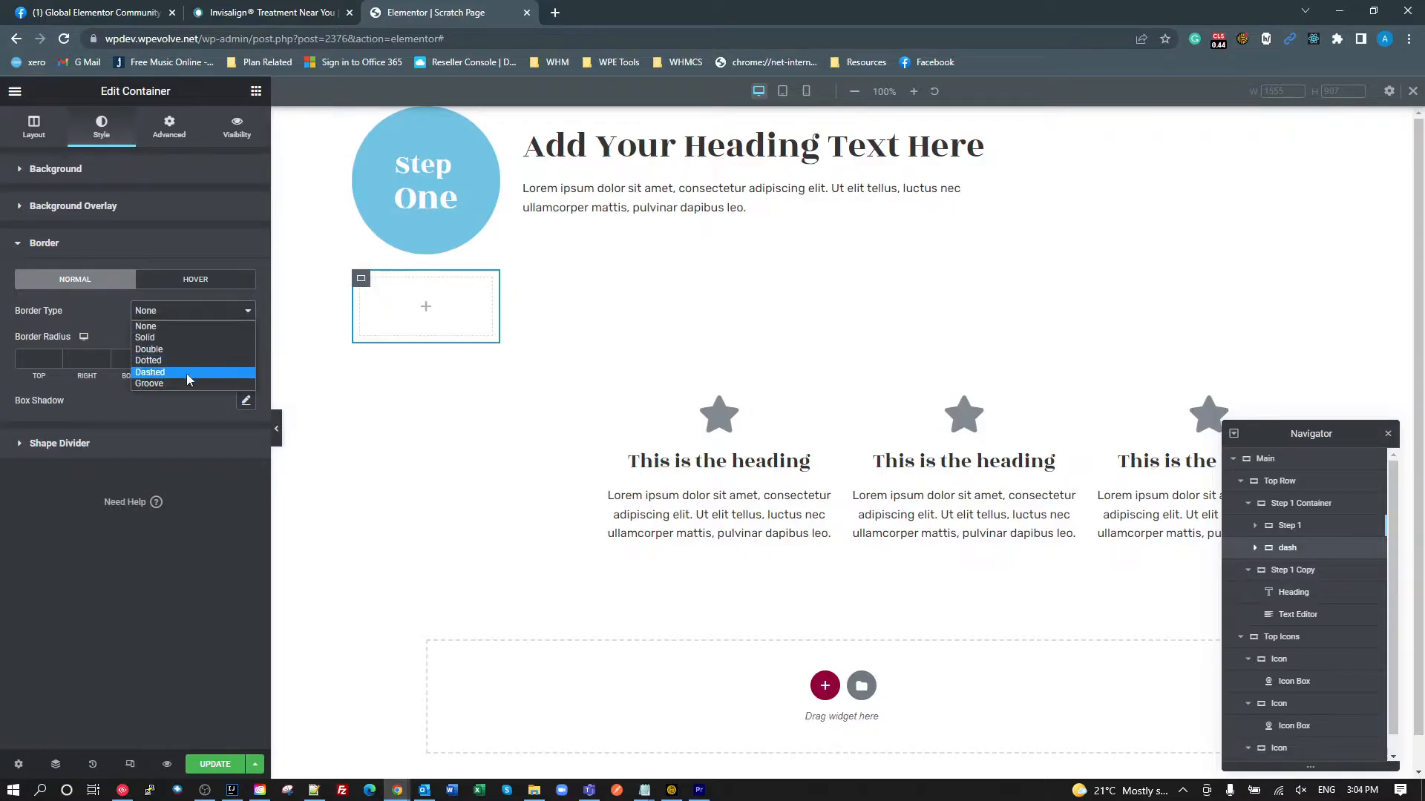
left_click(187, 371)
left_click(234, 359)
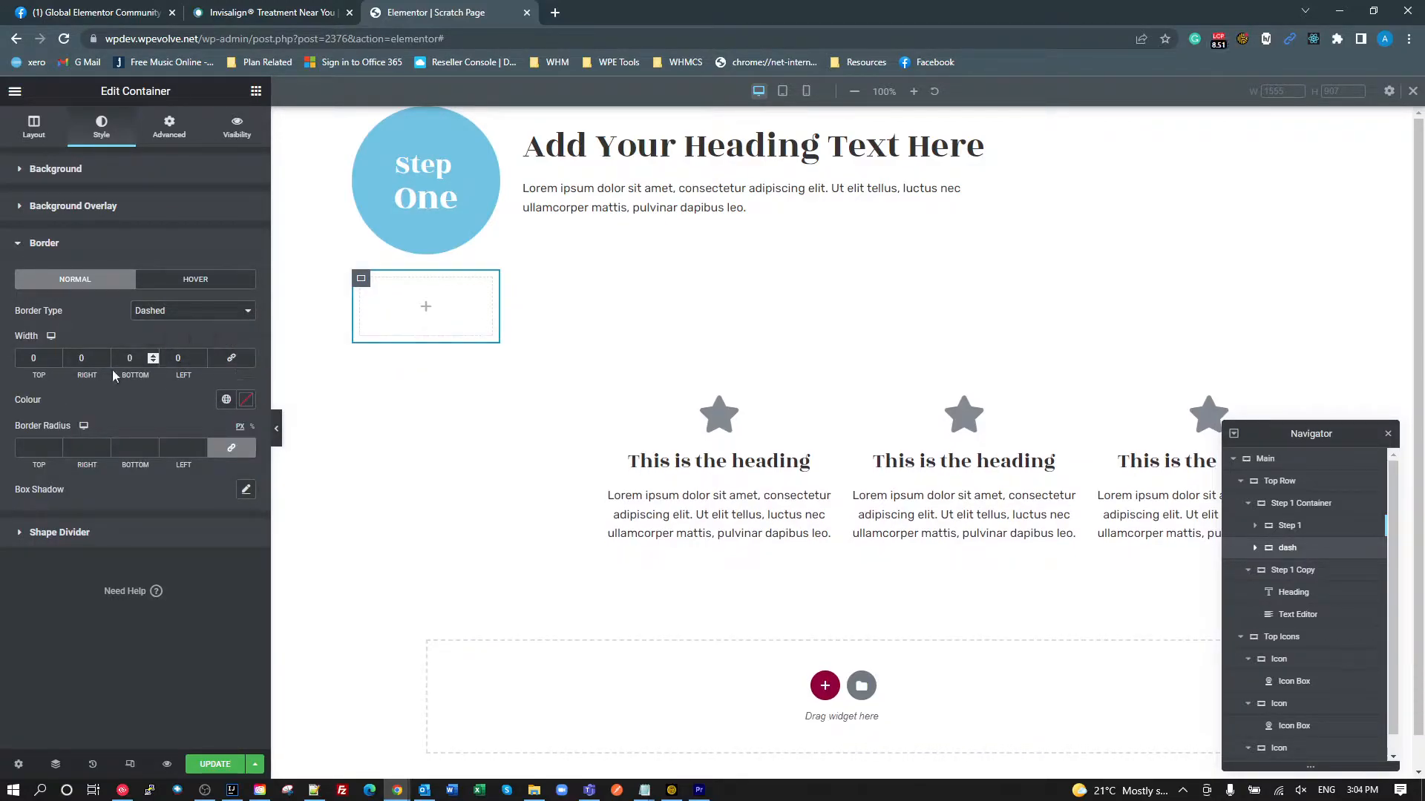
double_click(153, 357)
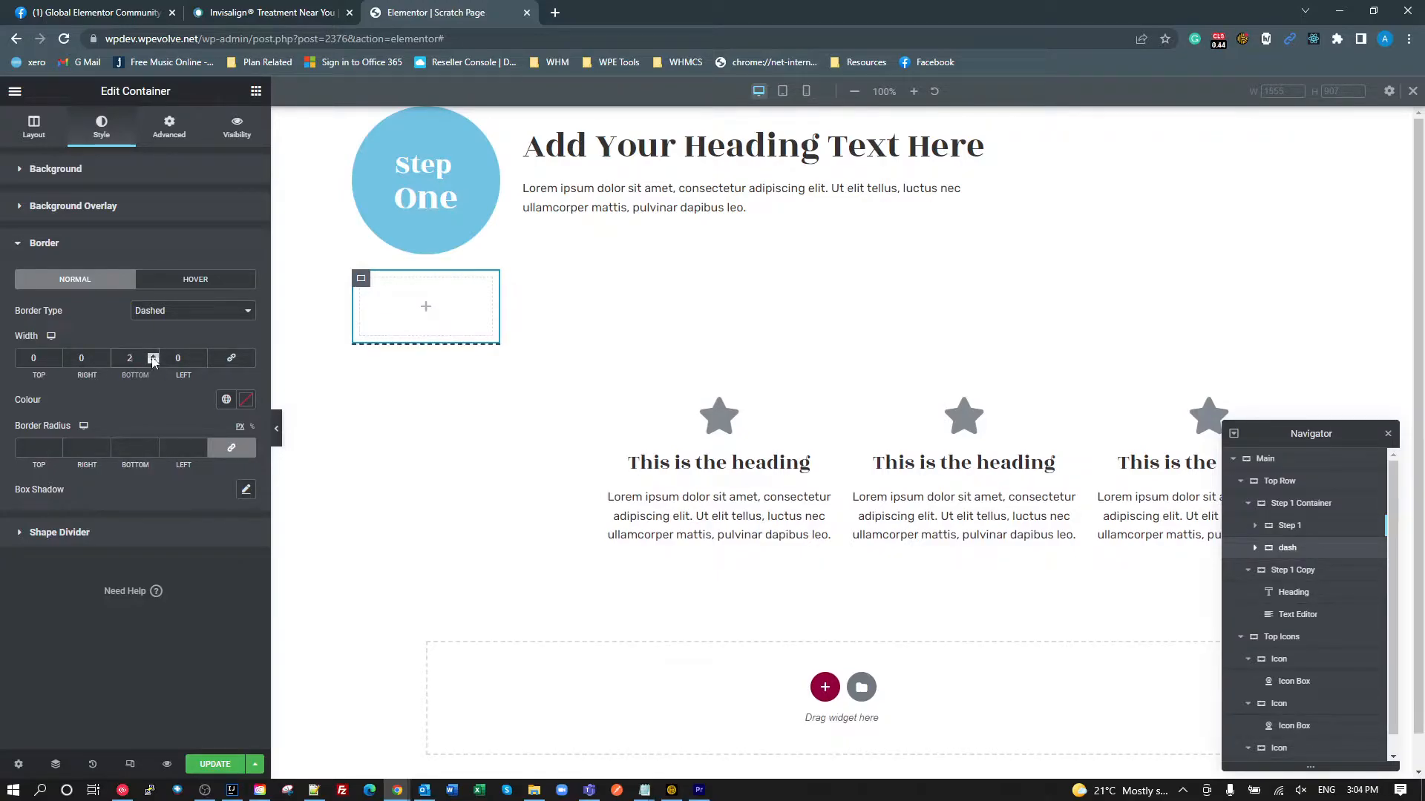
double_click(201, 358)
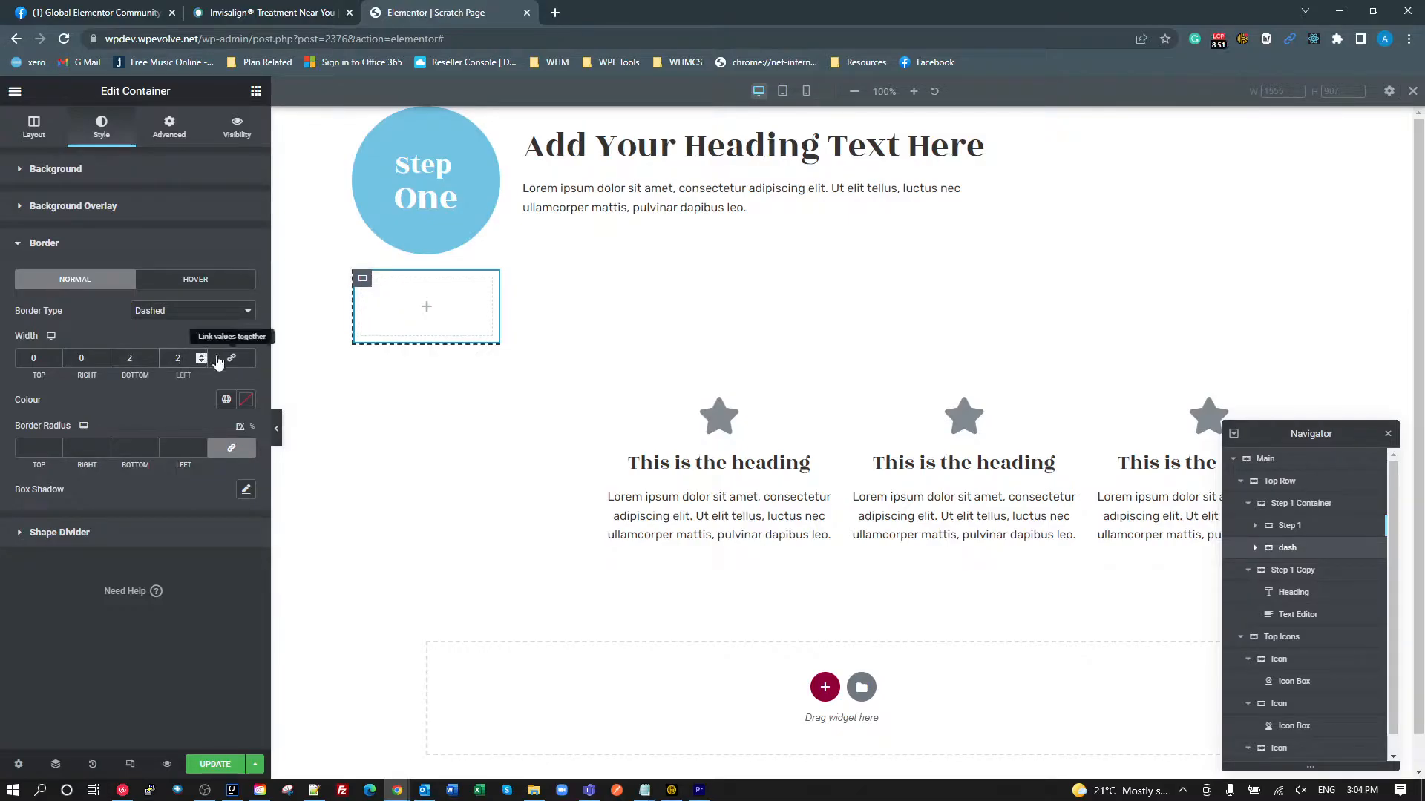
left_click(226, 399)
left_click(134, 475)
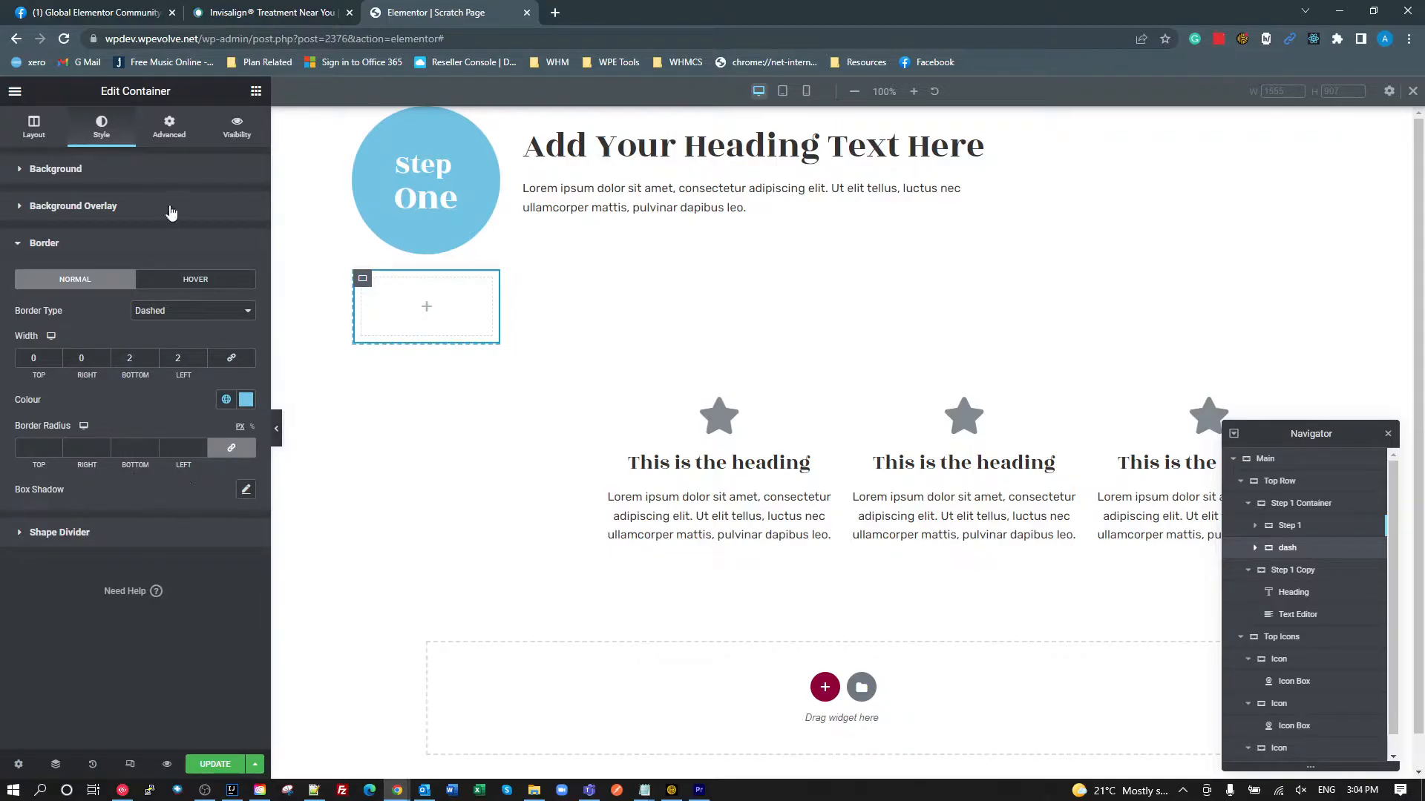
- Change the dash container's border colour to the global Text colour
left_click(171, 138)
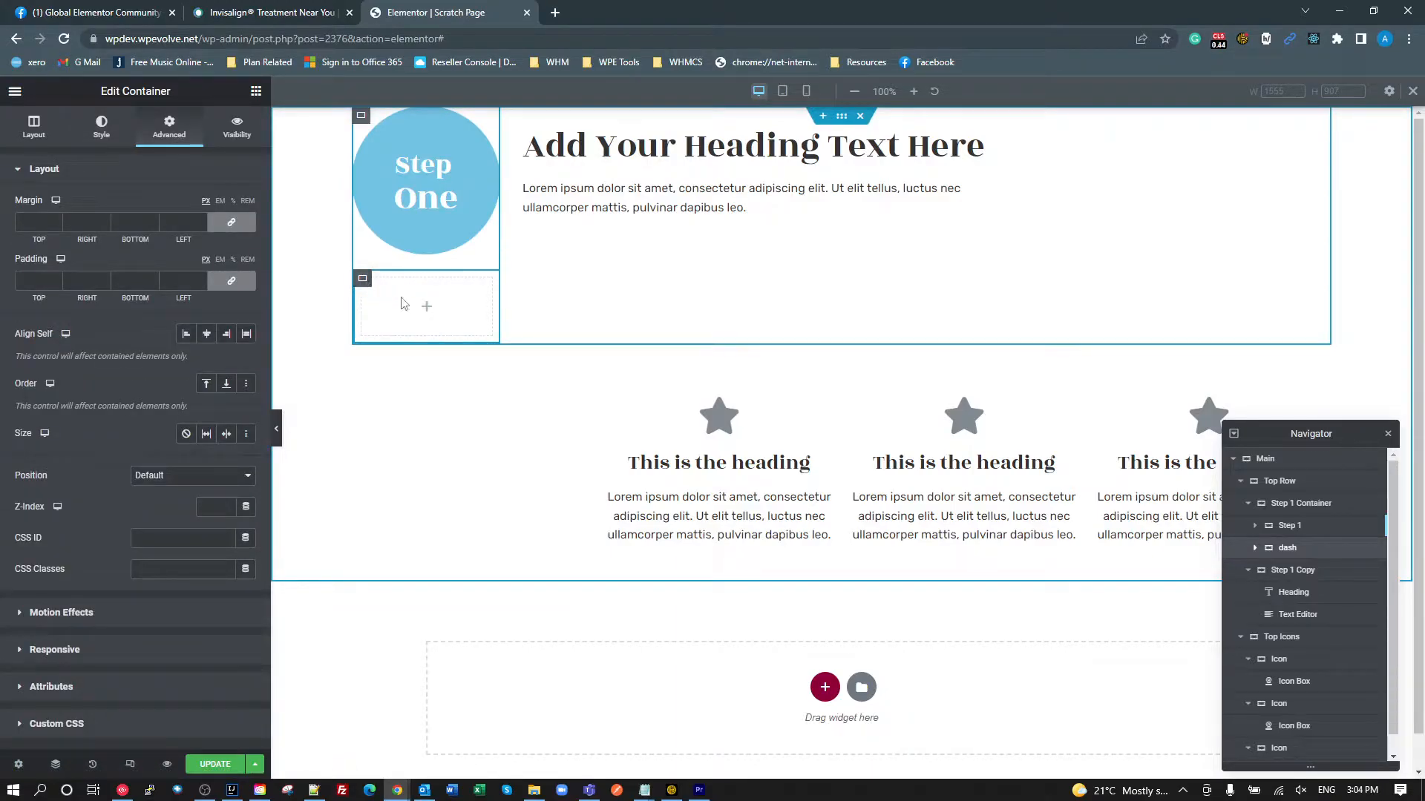
left_click(364, 282)
left_click(363, 280)
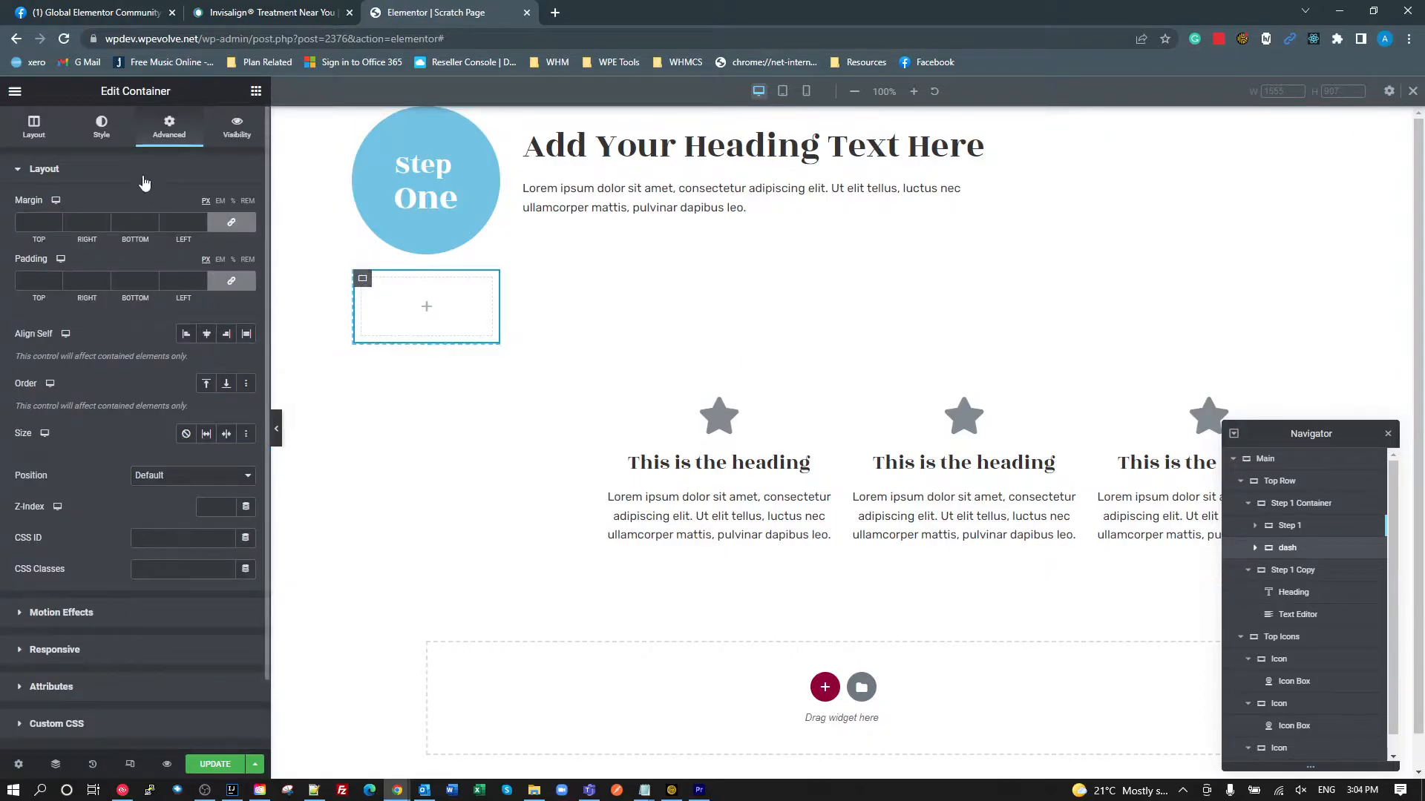
left_click(102, 126)
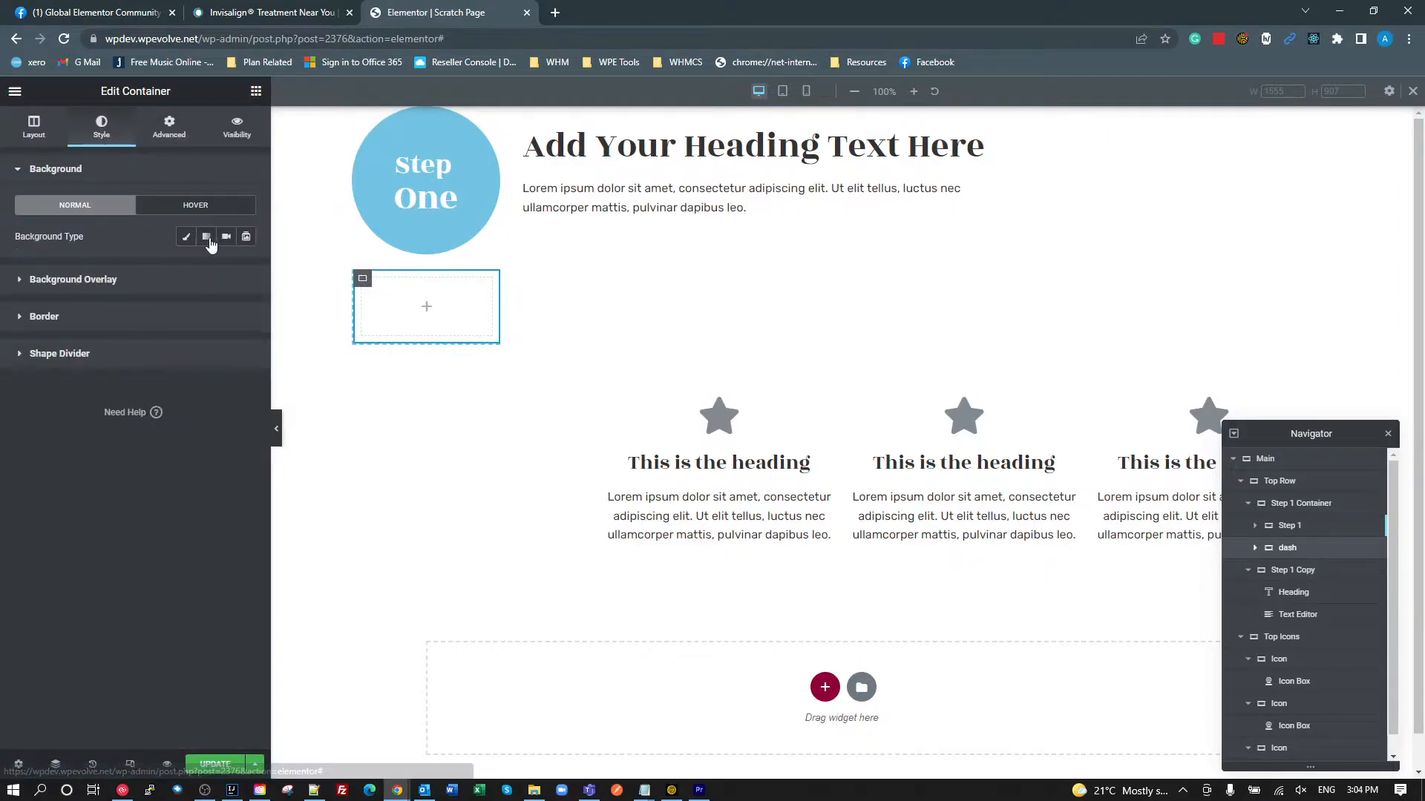
left_click(115, 319)
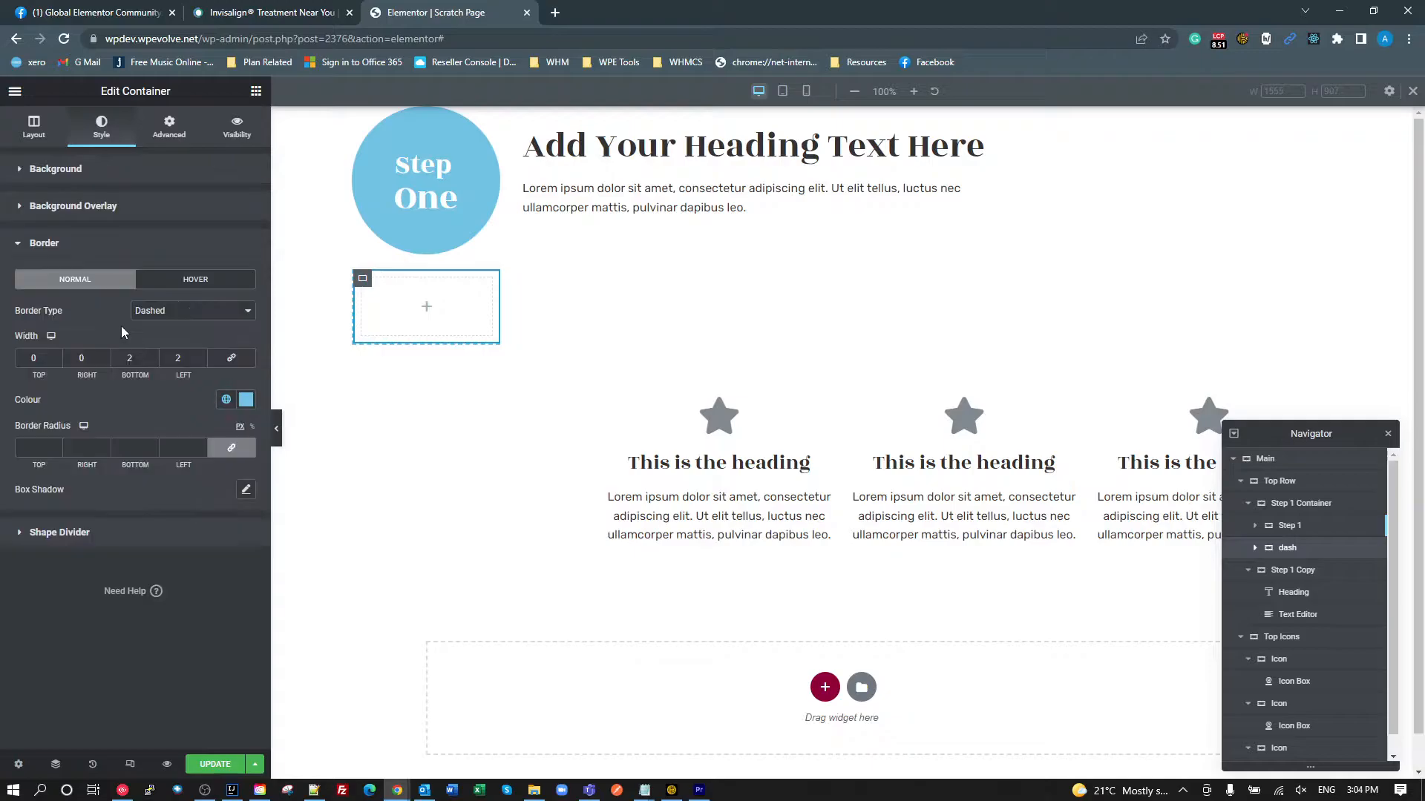
left_click(226, 400)
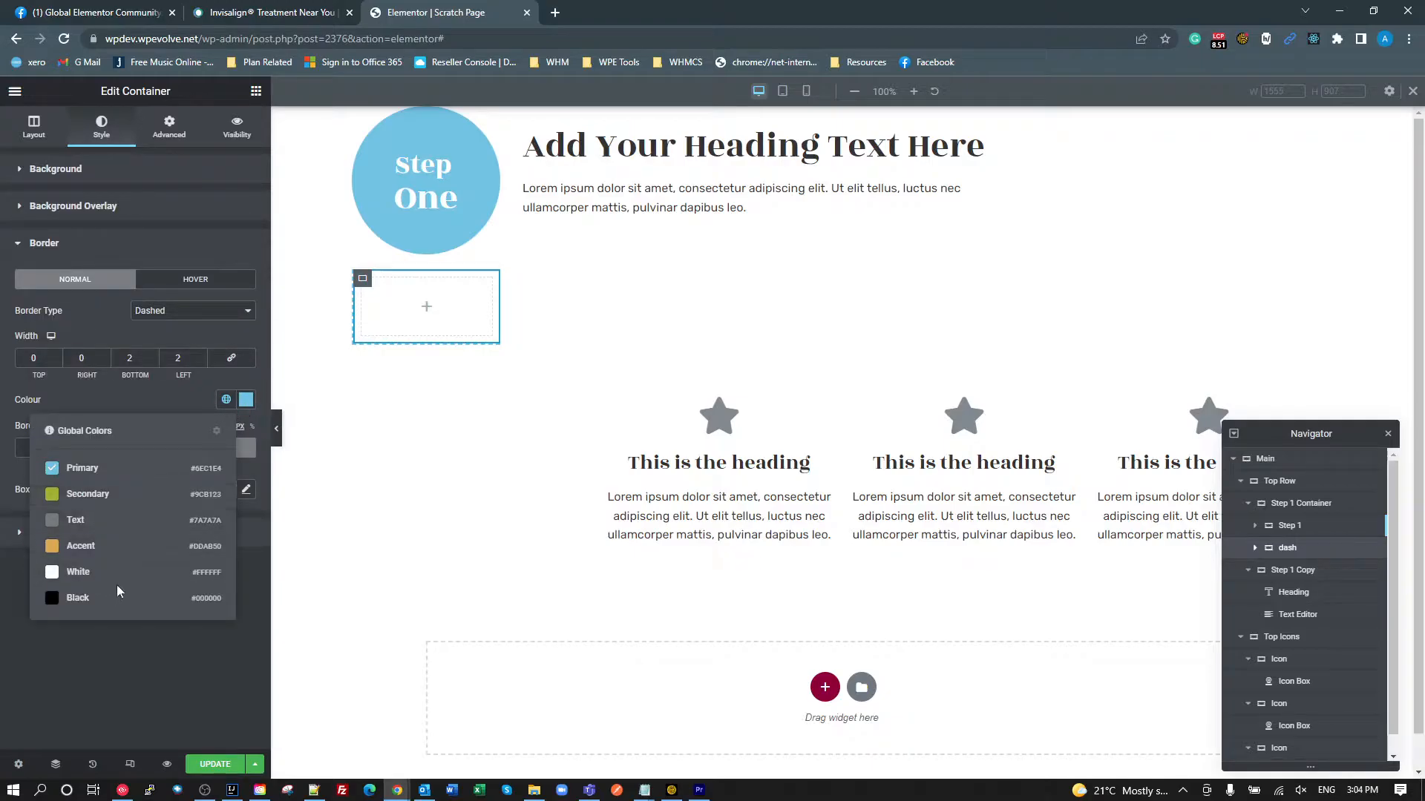
left_click(113, 533)
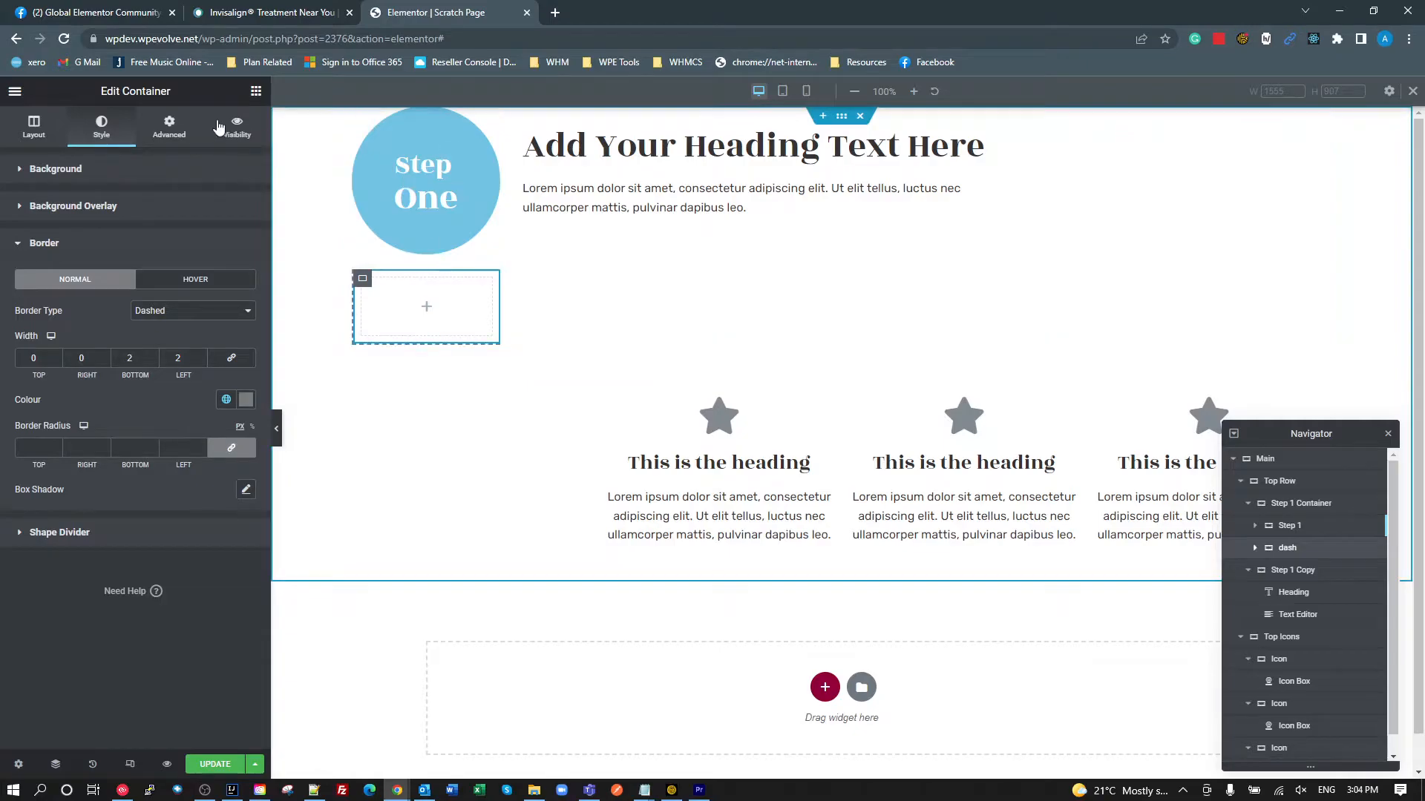
- Set the dash container's position to Absolute with a vertical offset of 50 px
left_click(169, 126)
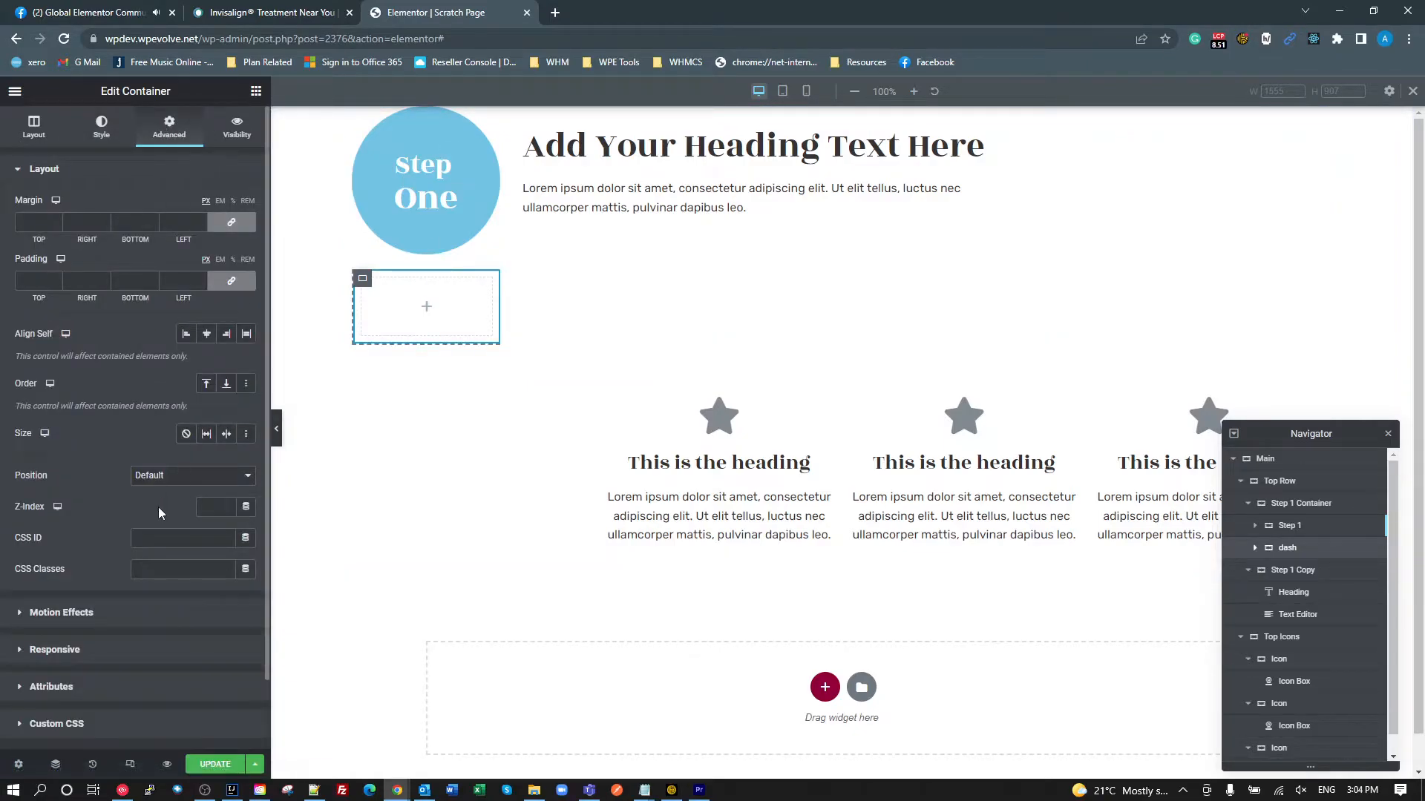
left_click(178, 476)
left_click(172, 503)
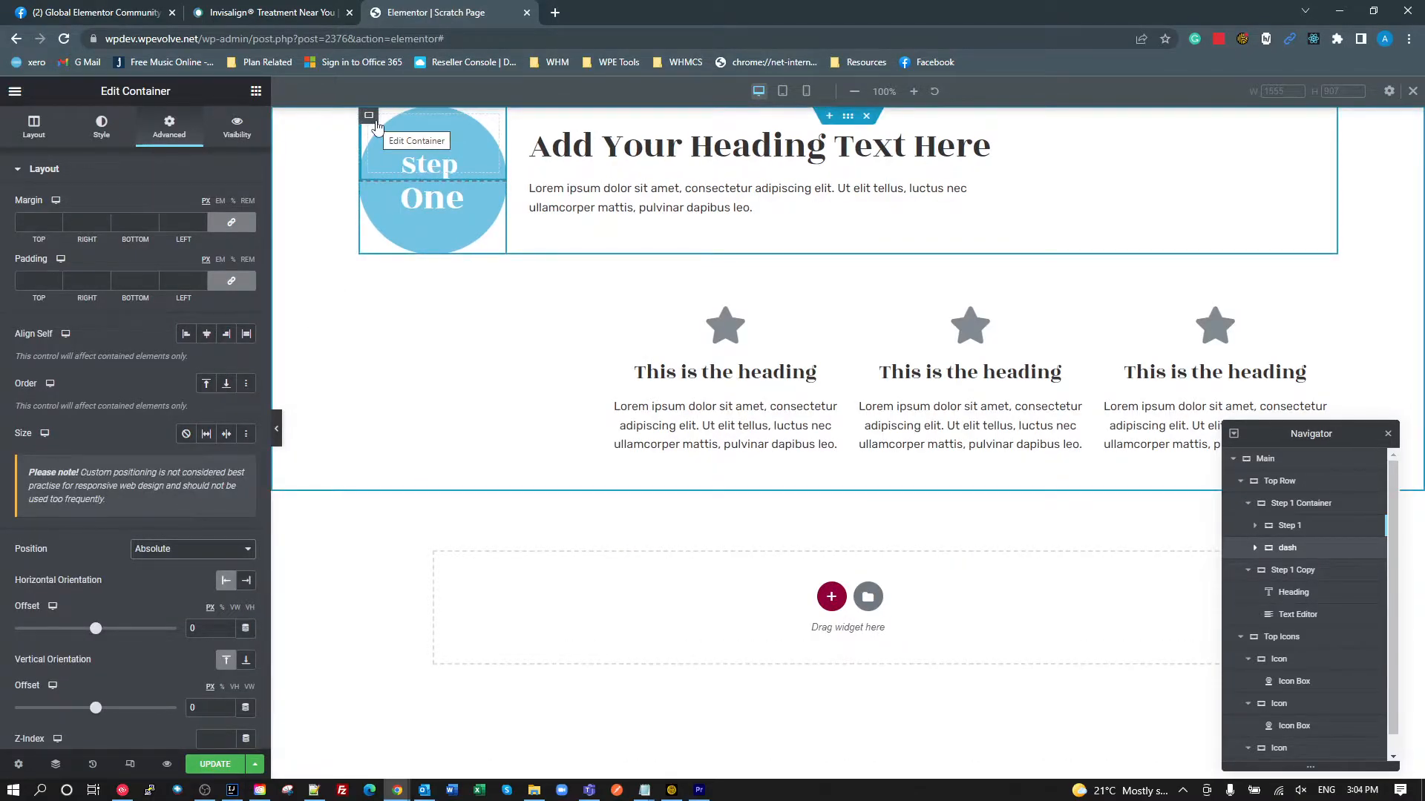
scroll(174, 606, "down", 2)
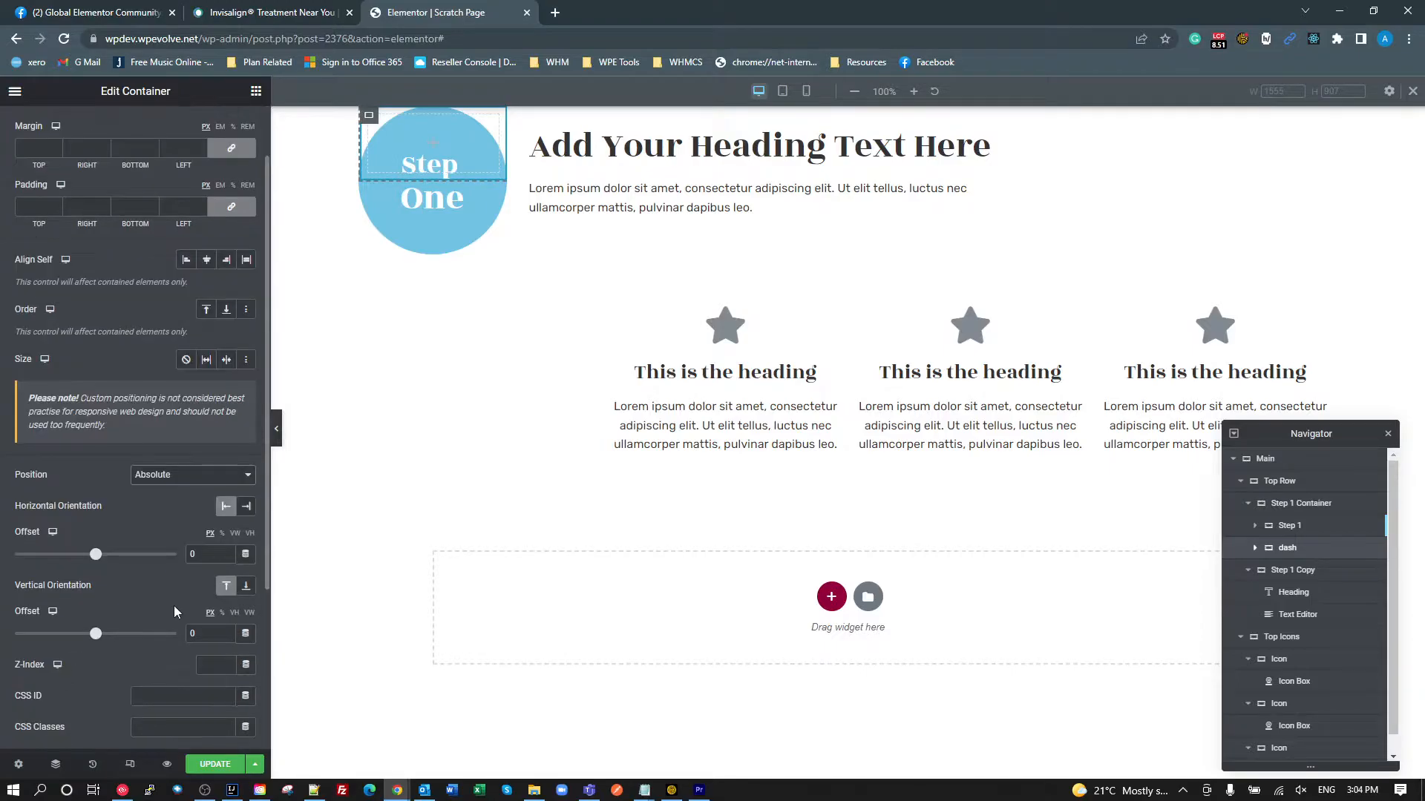
double_click(211, 563)
type("50")
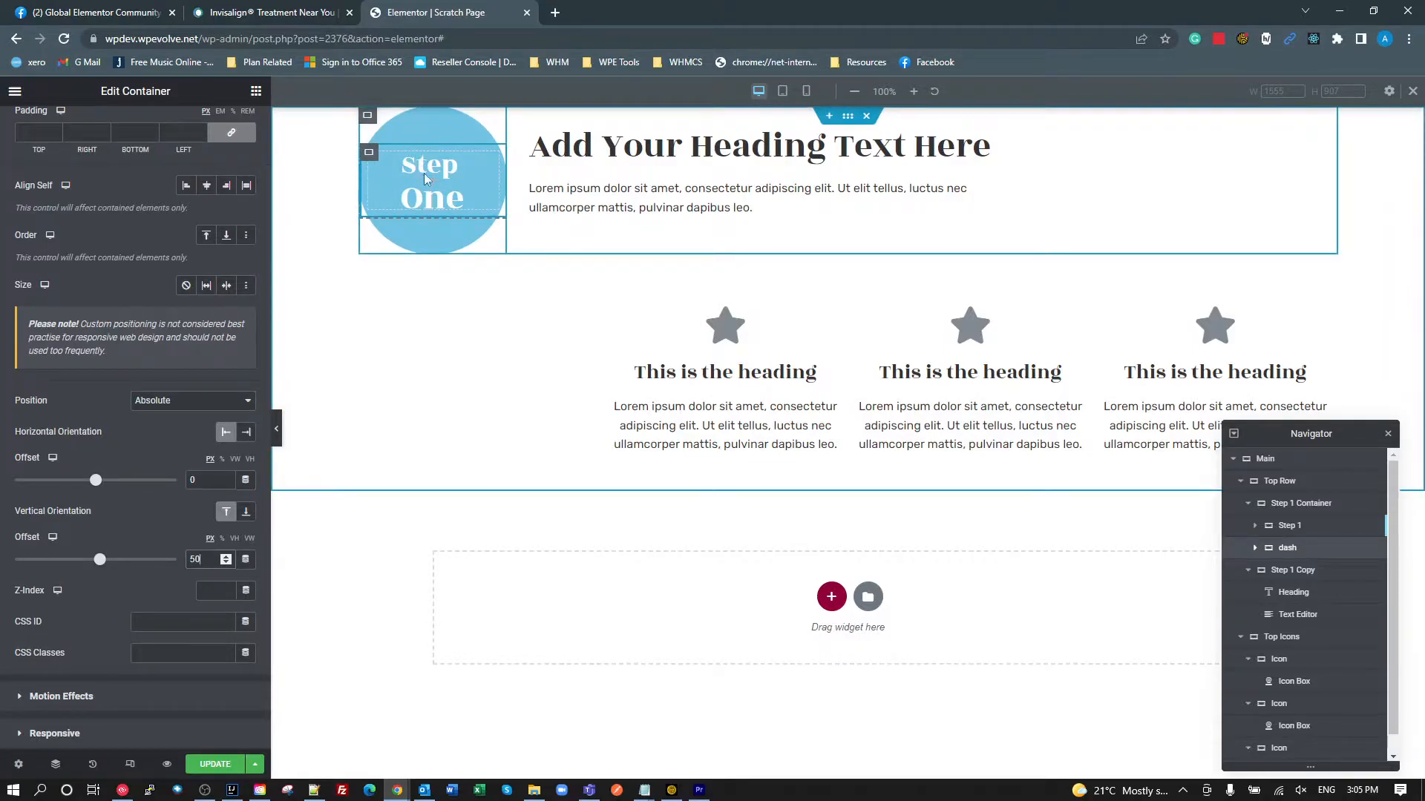
- Clear the Justify Content setting of Step 1 Container so that no alignment option is selected
left_click(371, 118)
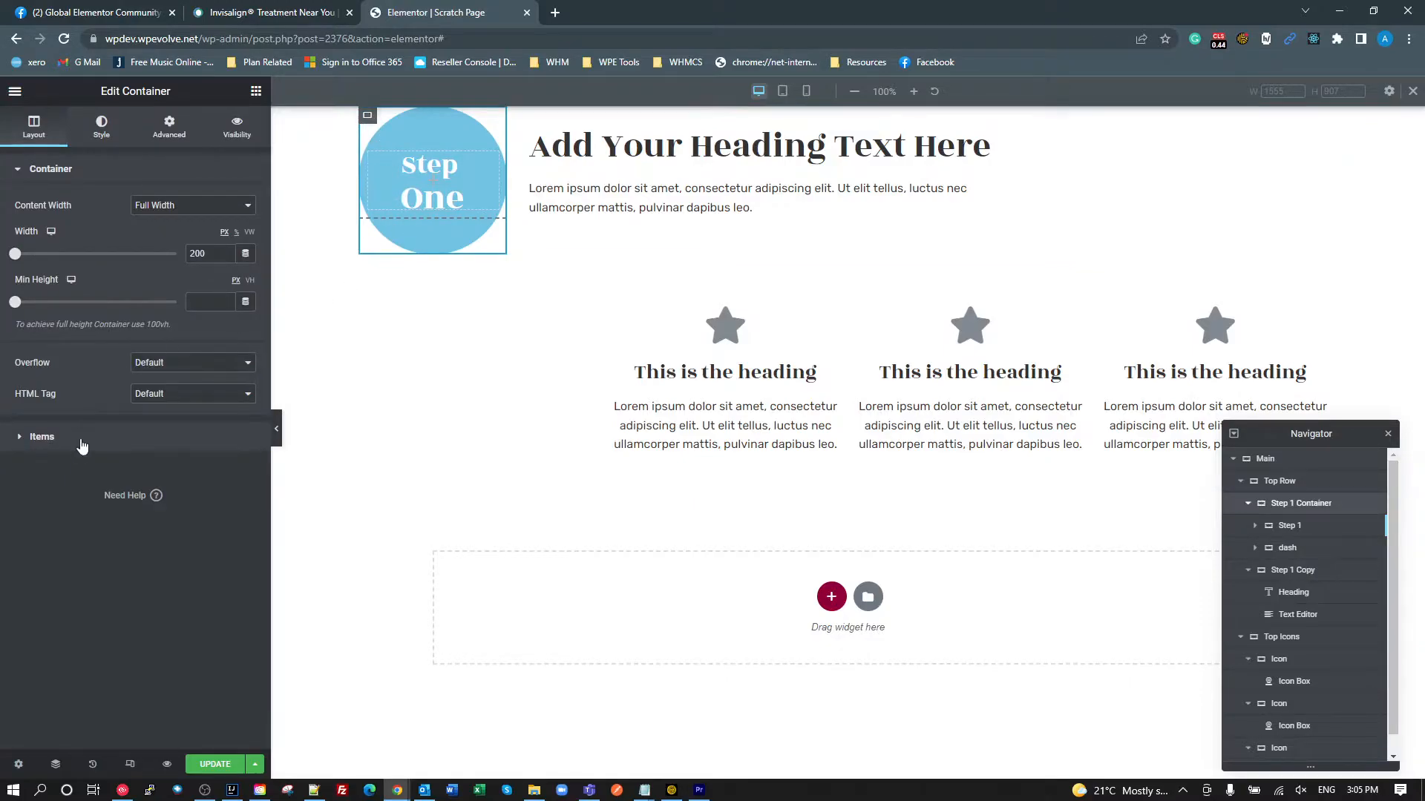
left_click(47, 443)
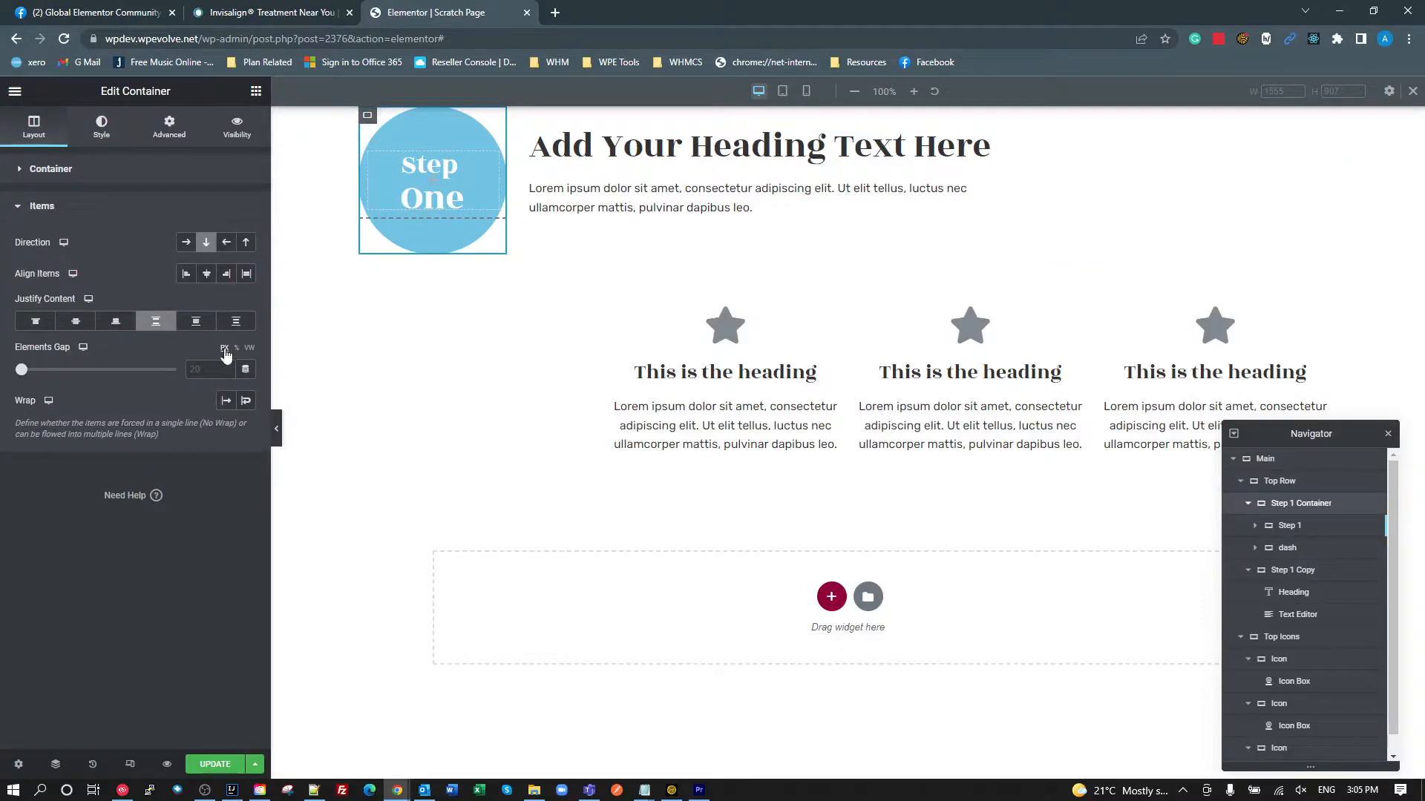
left_click(35, 323)
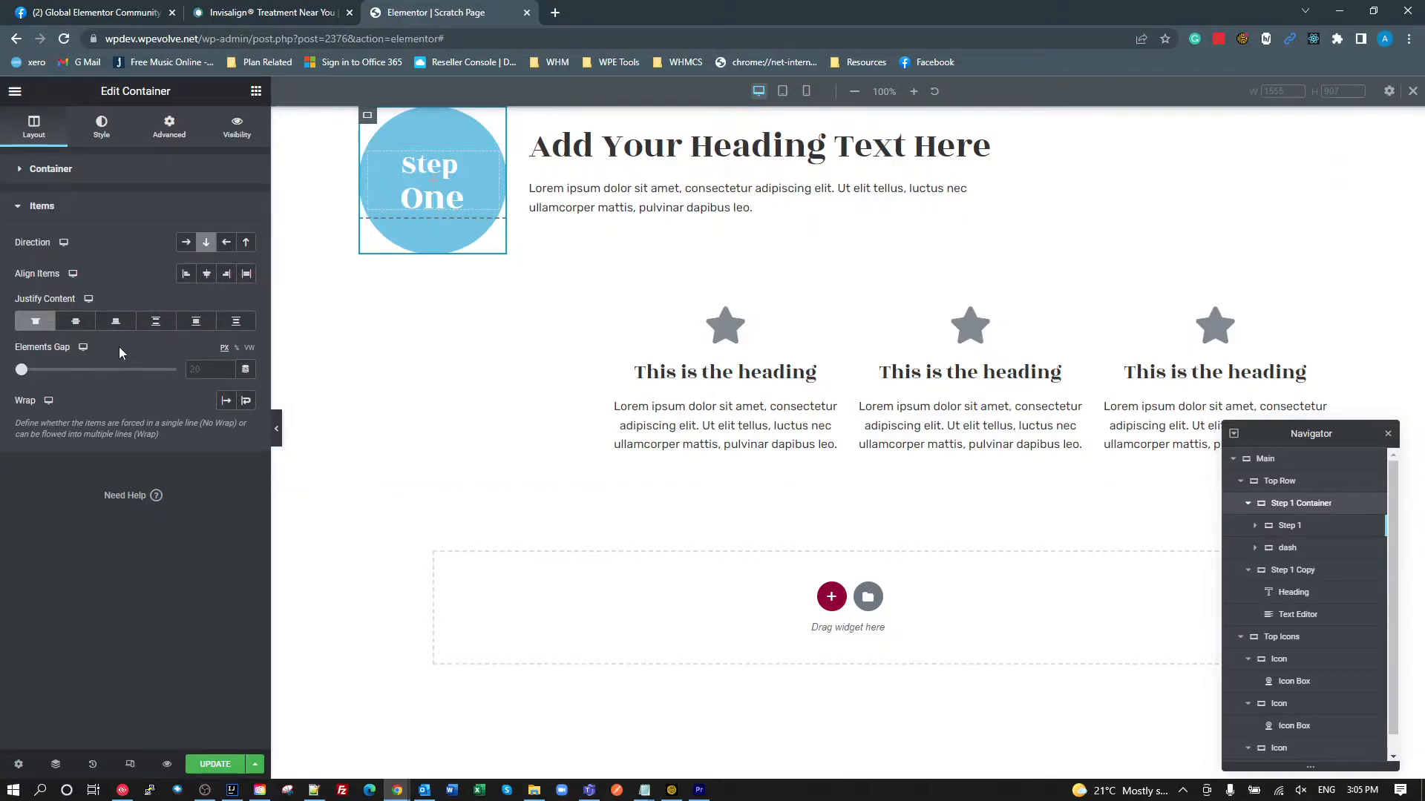
left_click(75, 326)
left_click(73, 325)
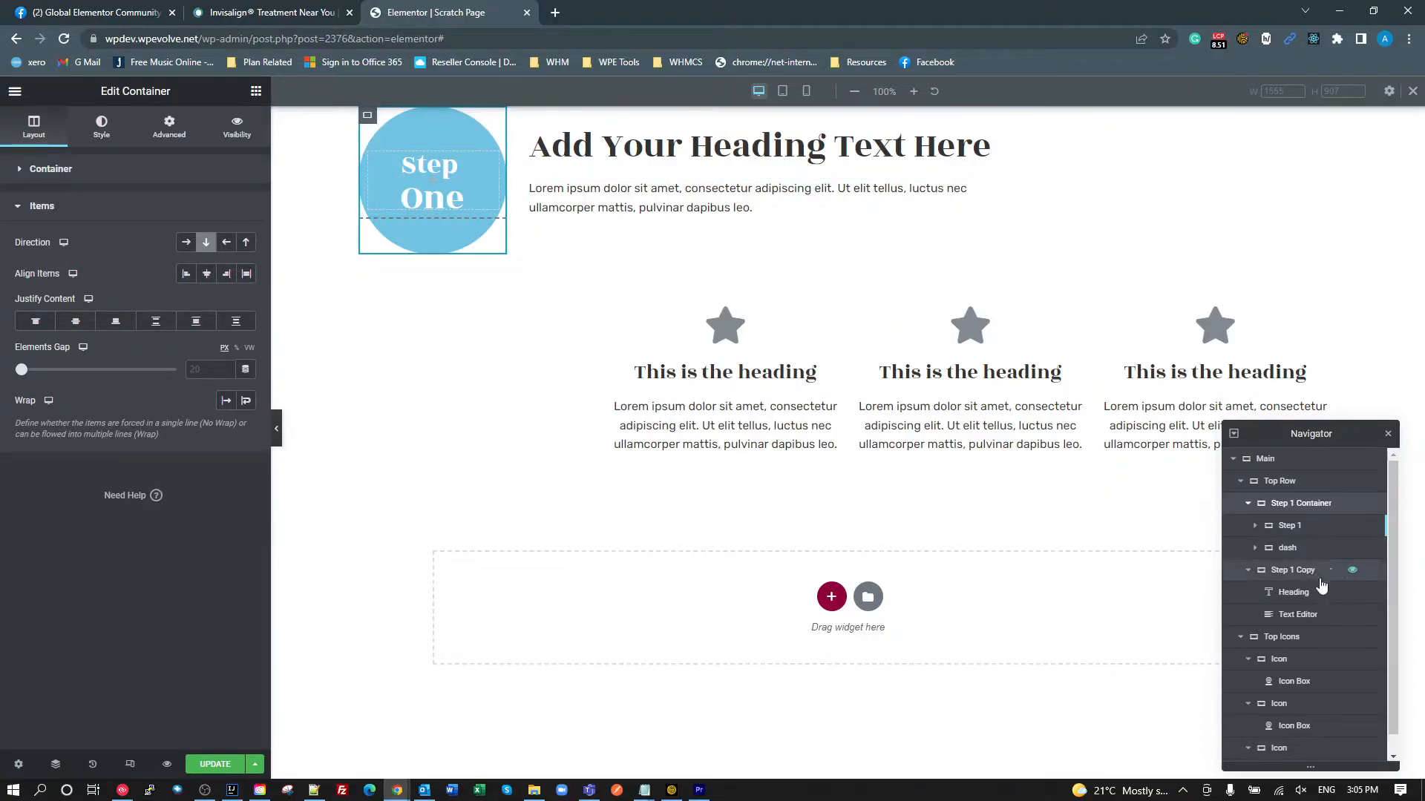
- Switch the dash container's horizontal and vertical offsets to percent and set both to 50
left_click(1288, 552)
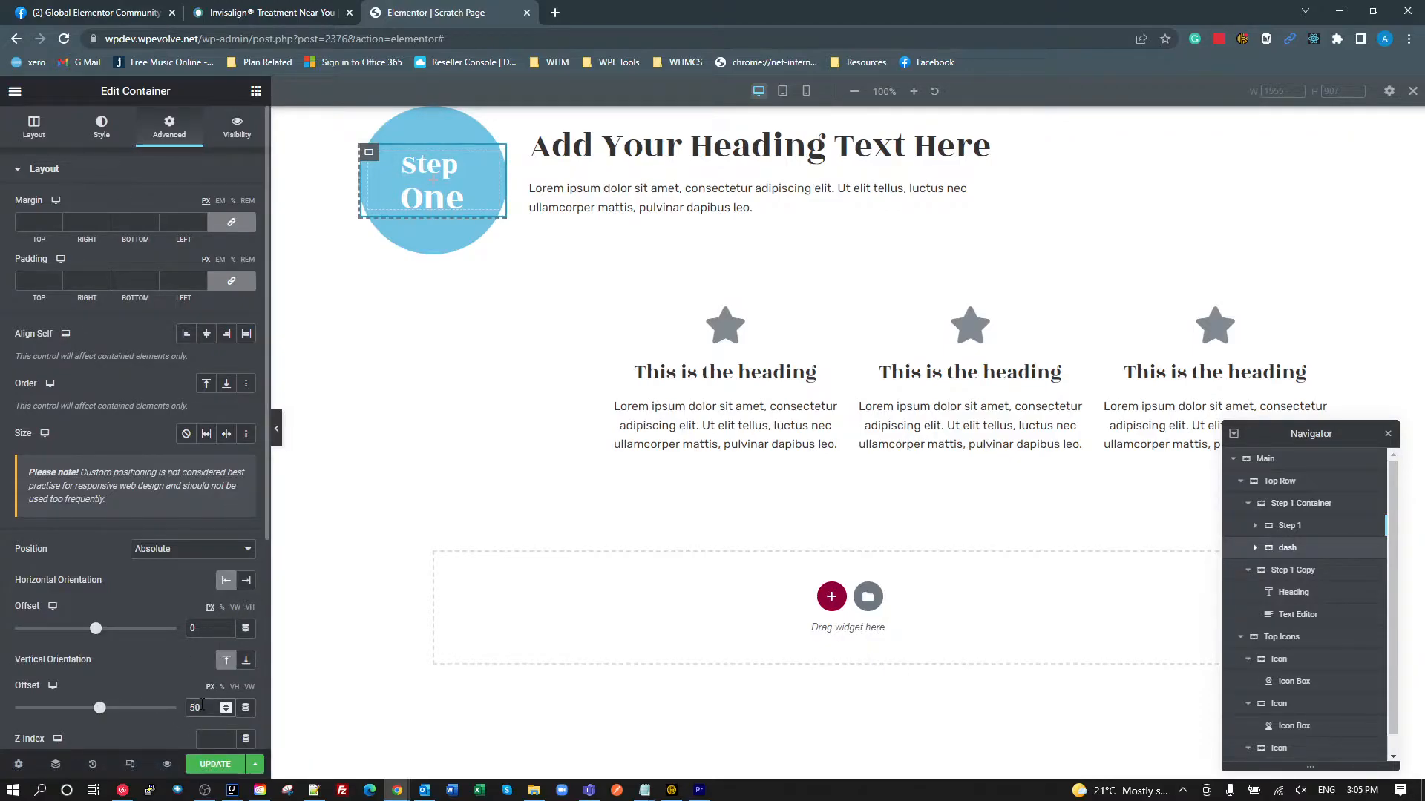
left_click_drag(201, 629, 144, 567)
type("50")
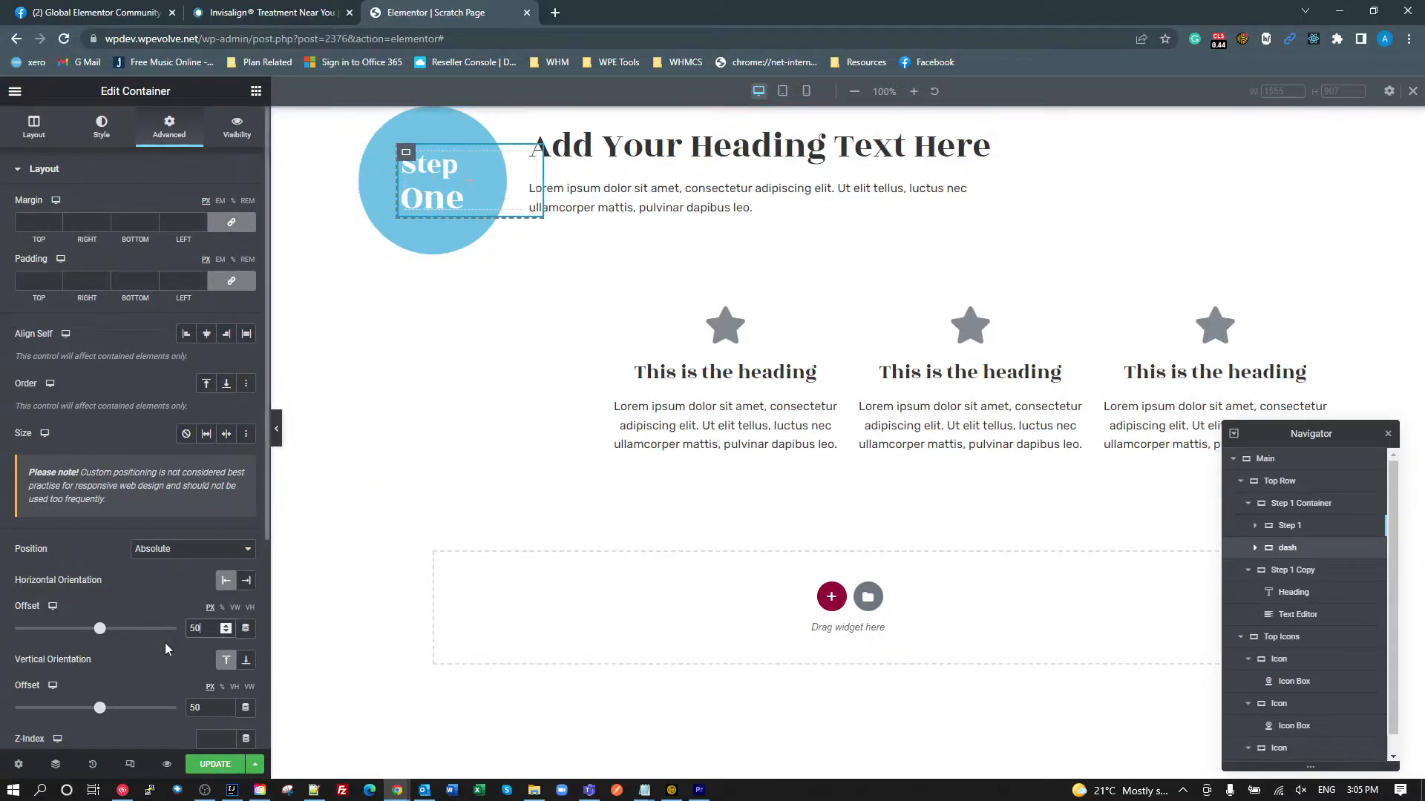
left_click(222, 608)
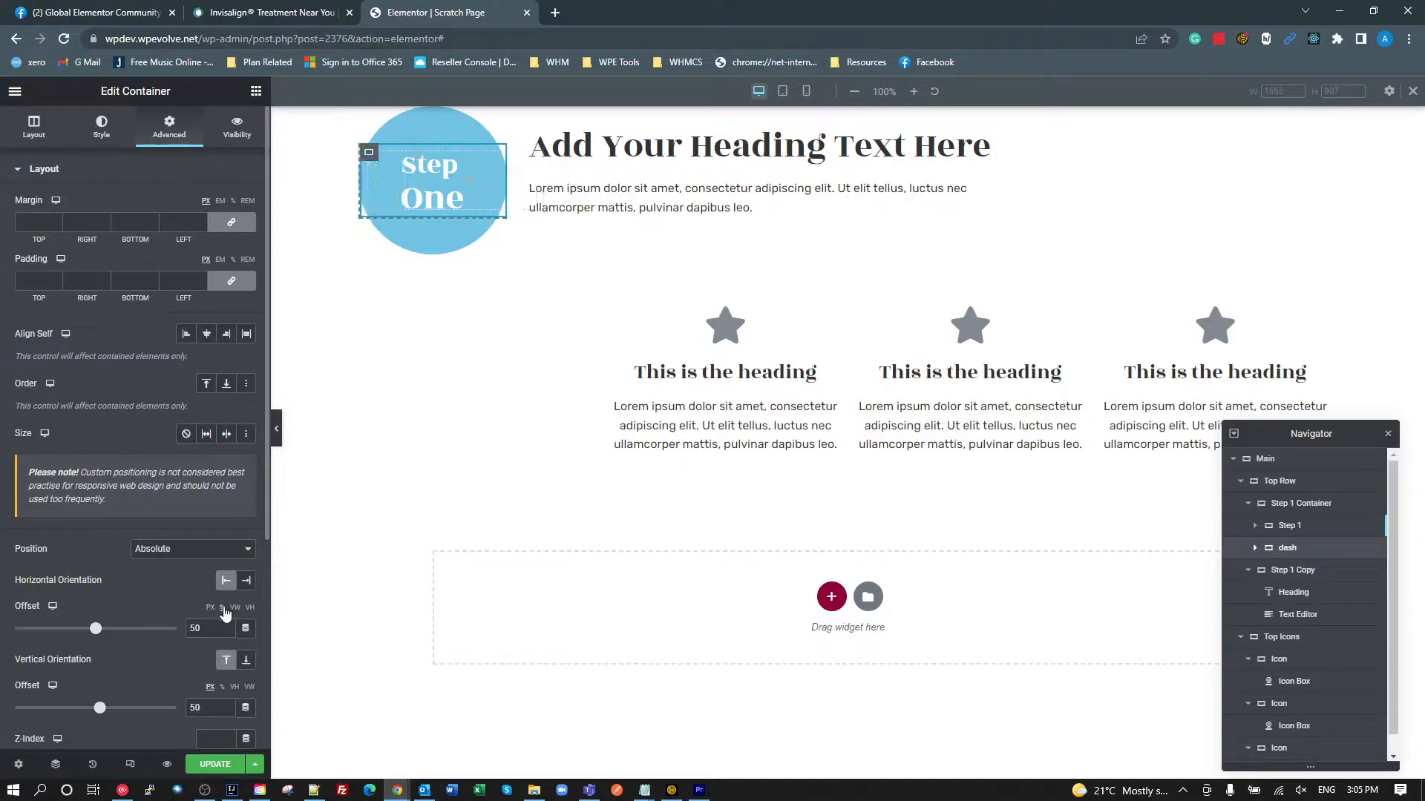
left_click(222, 688)
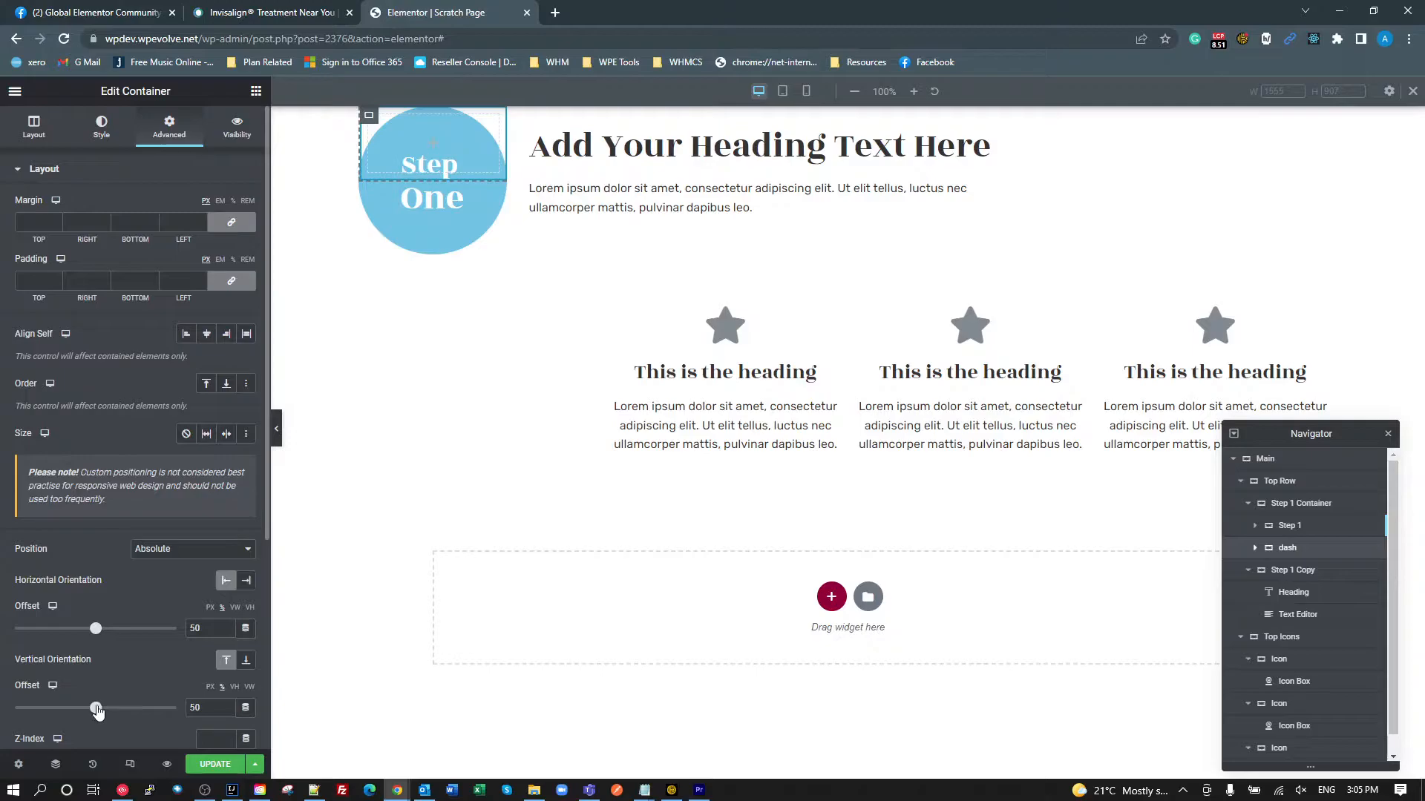
type("50")
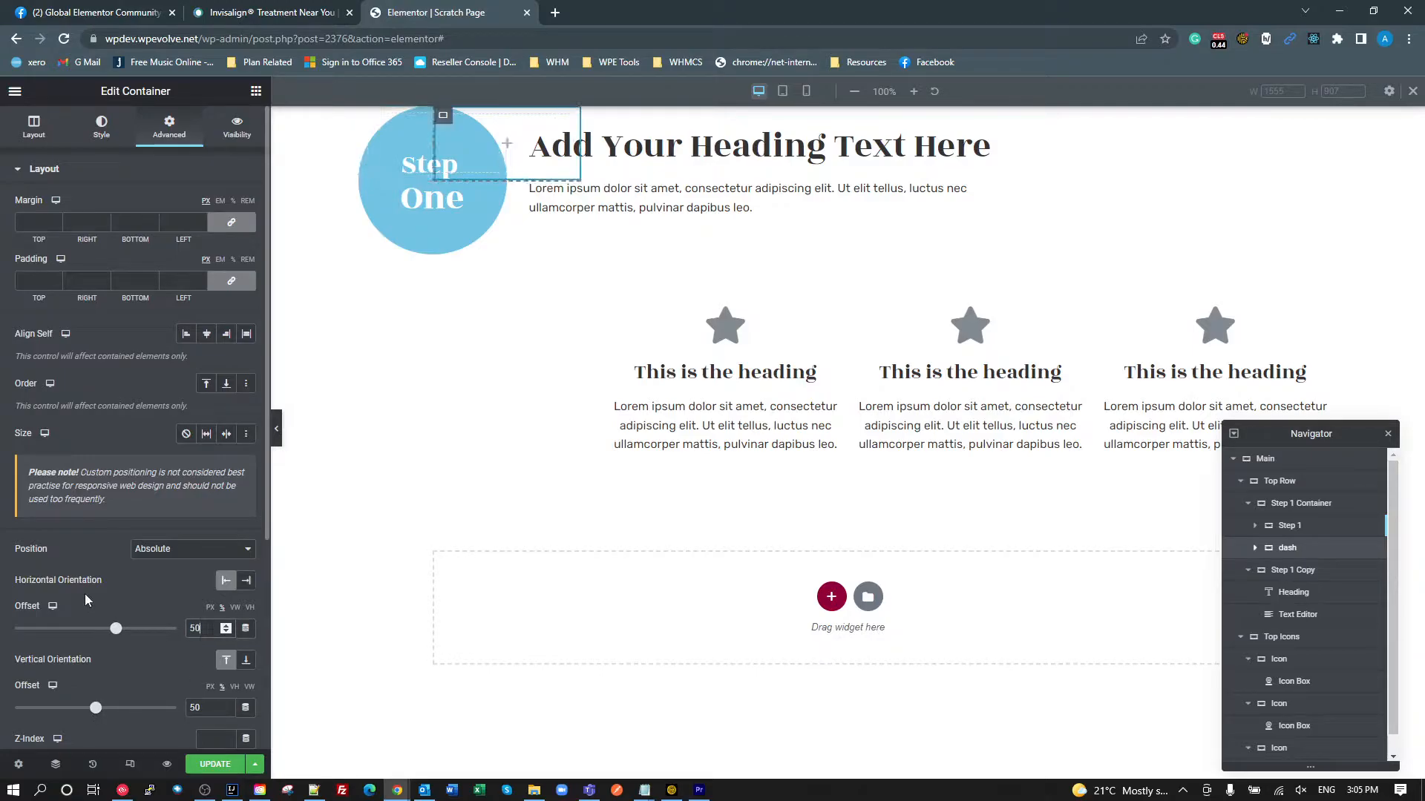
left_click(216, 707)
type("50")
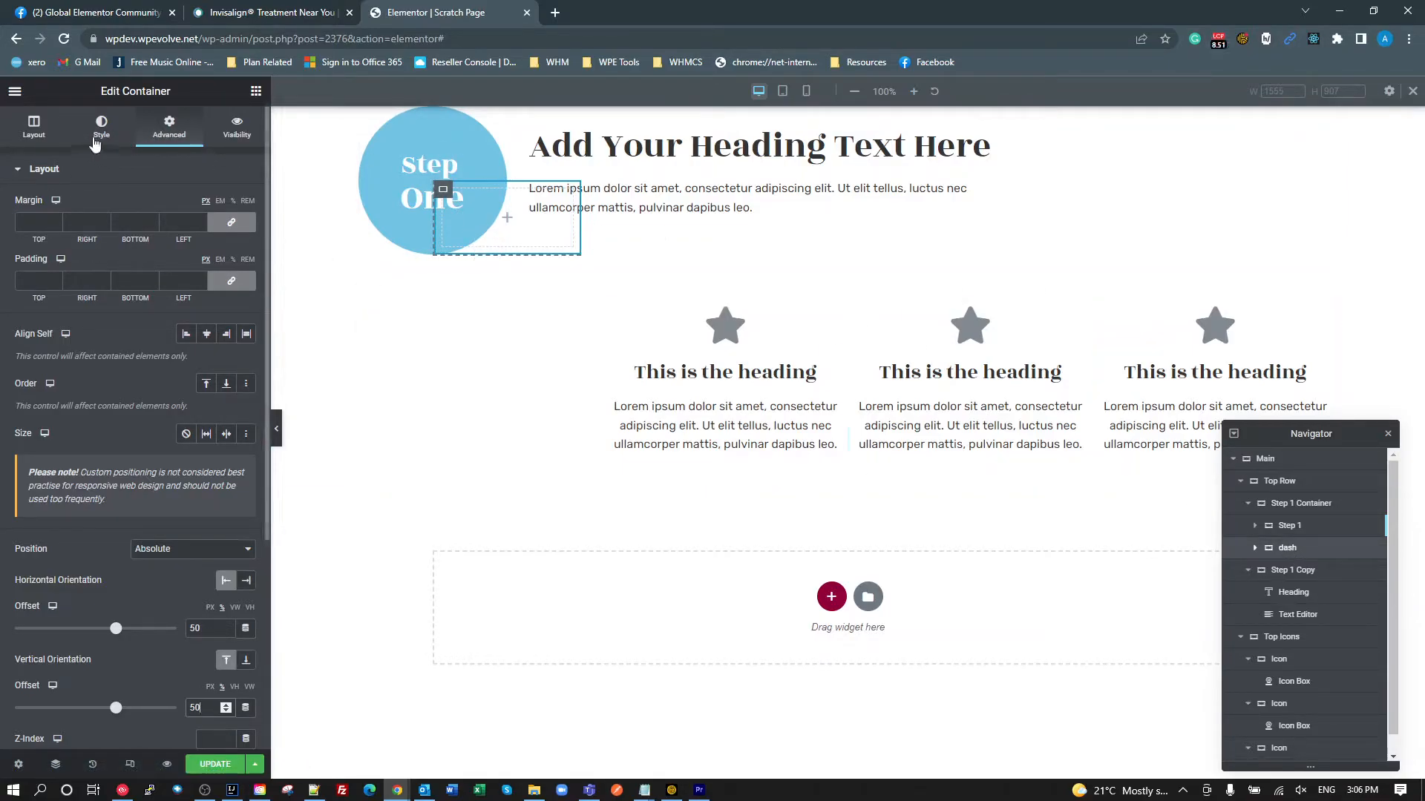
- Increase the dash container's minimum height to 297 px and deselect it
left_click(37, 132)
left_click_drag(15, 302, 57, 307)
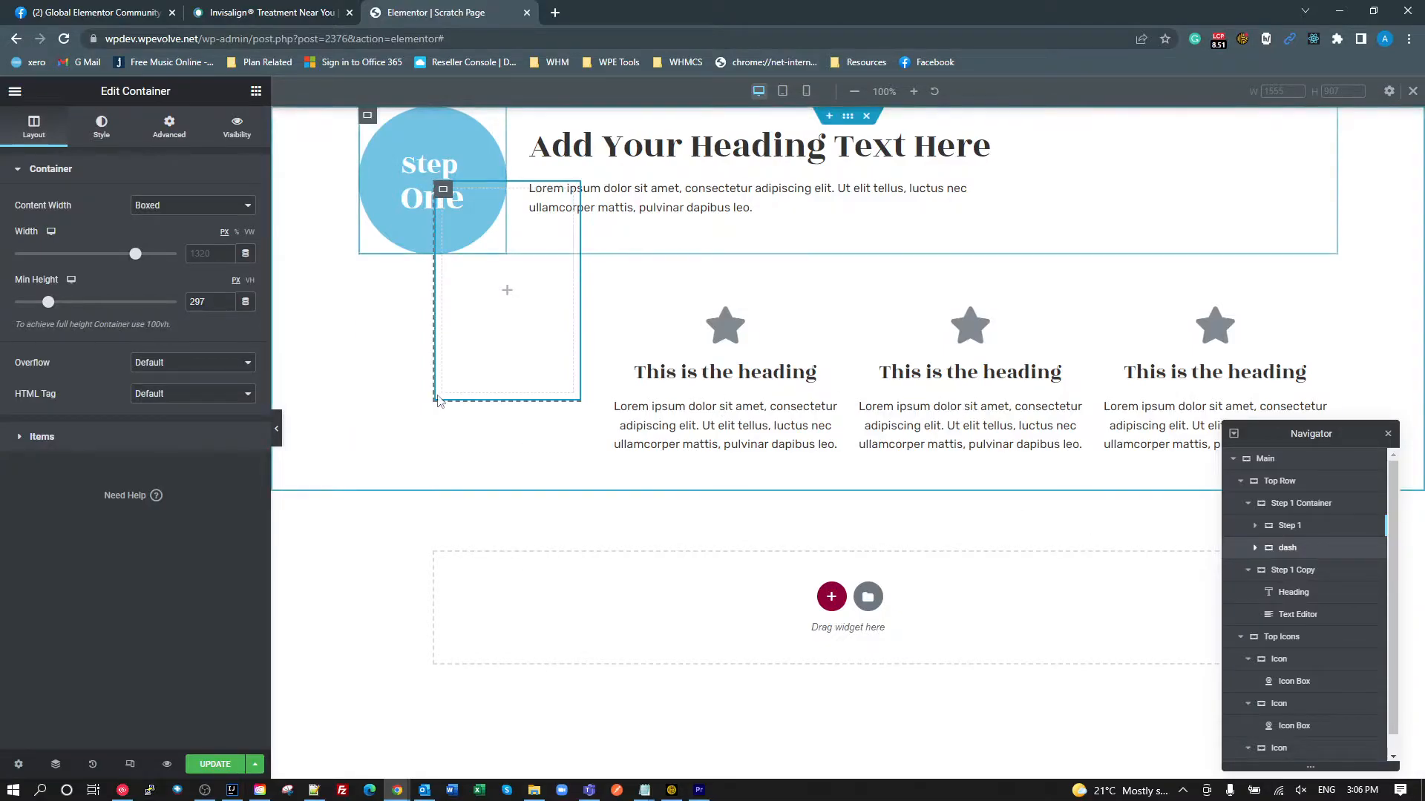
left_click(815, 372)
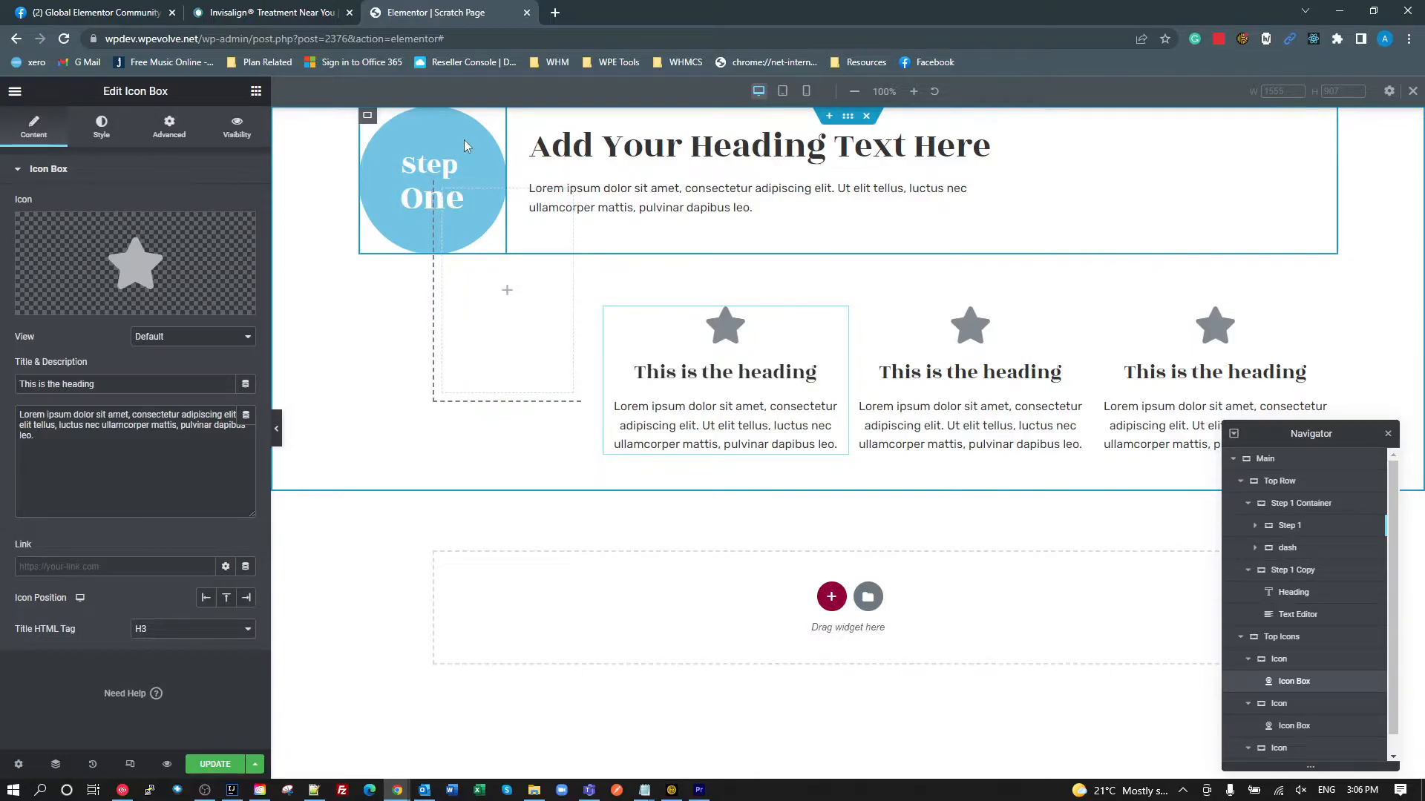
- Give the Step 1 badge container a z-index of 1
left_click(1283, 526)
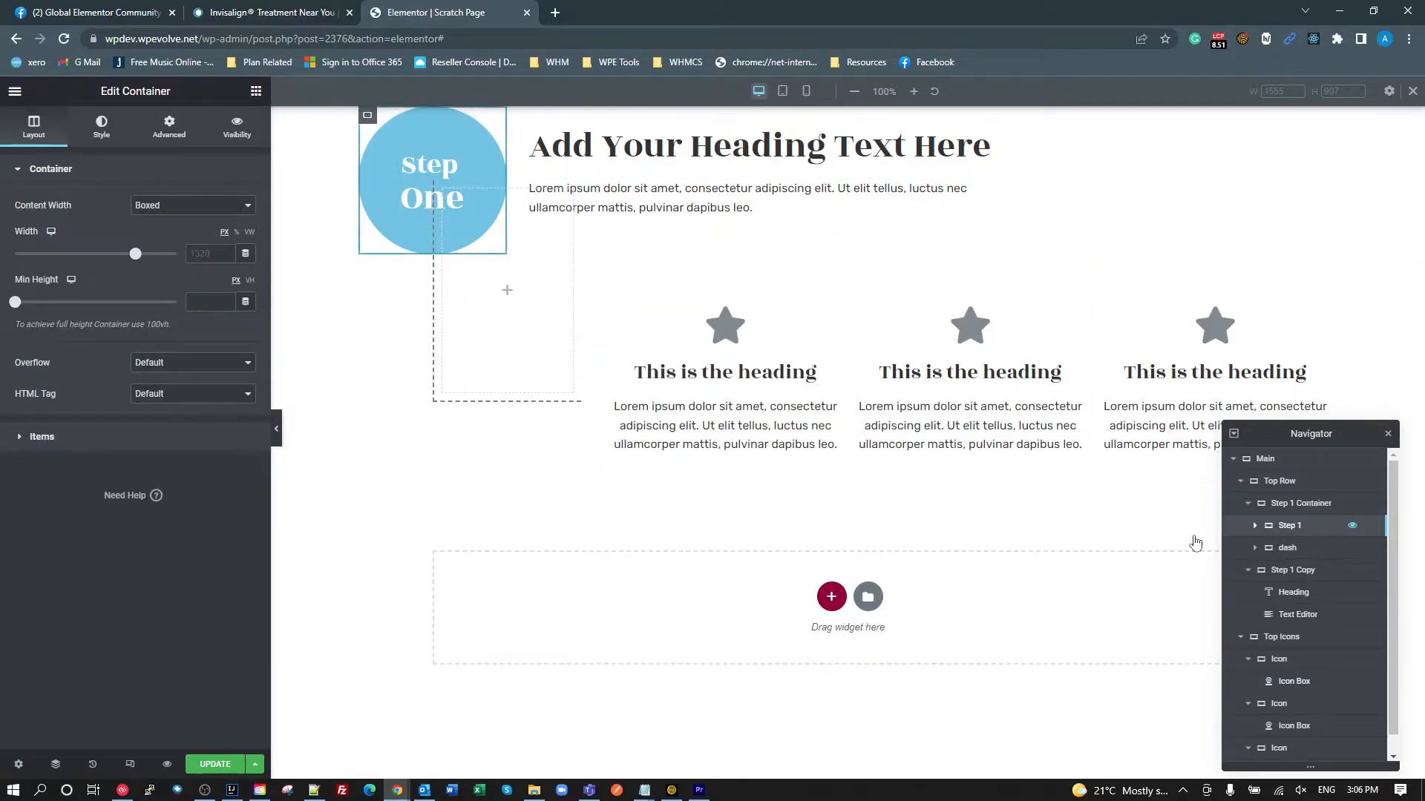
left_click(170, 126)
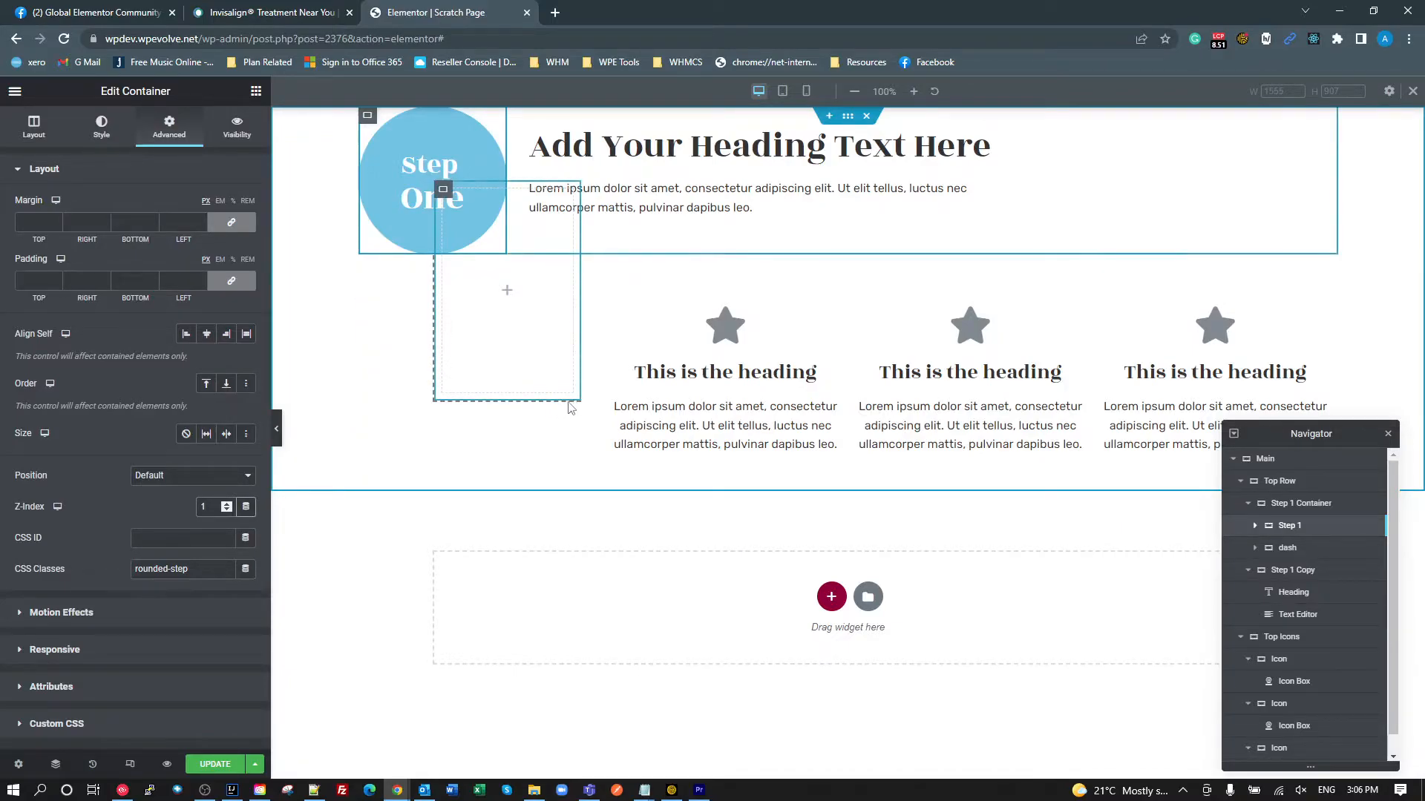
- Try to narrow the dash container by reducing its boxed width to 1214 px
left_click(1287, 548)
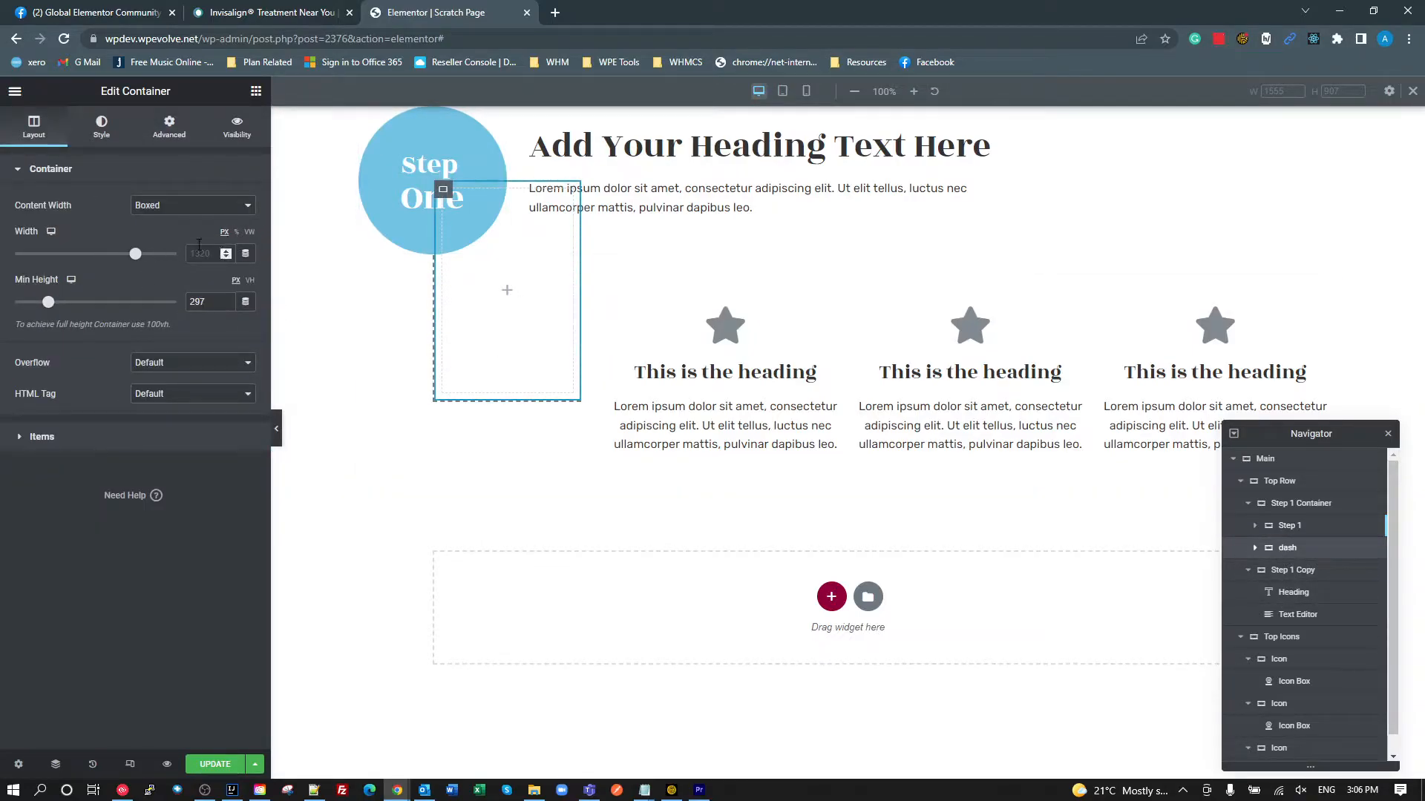
left_click_drag(139, 254, 18, 254)
left_click(117, 254)
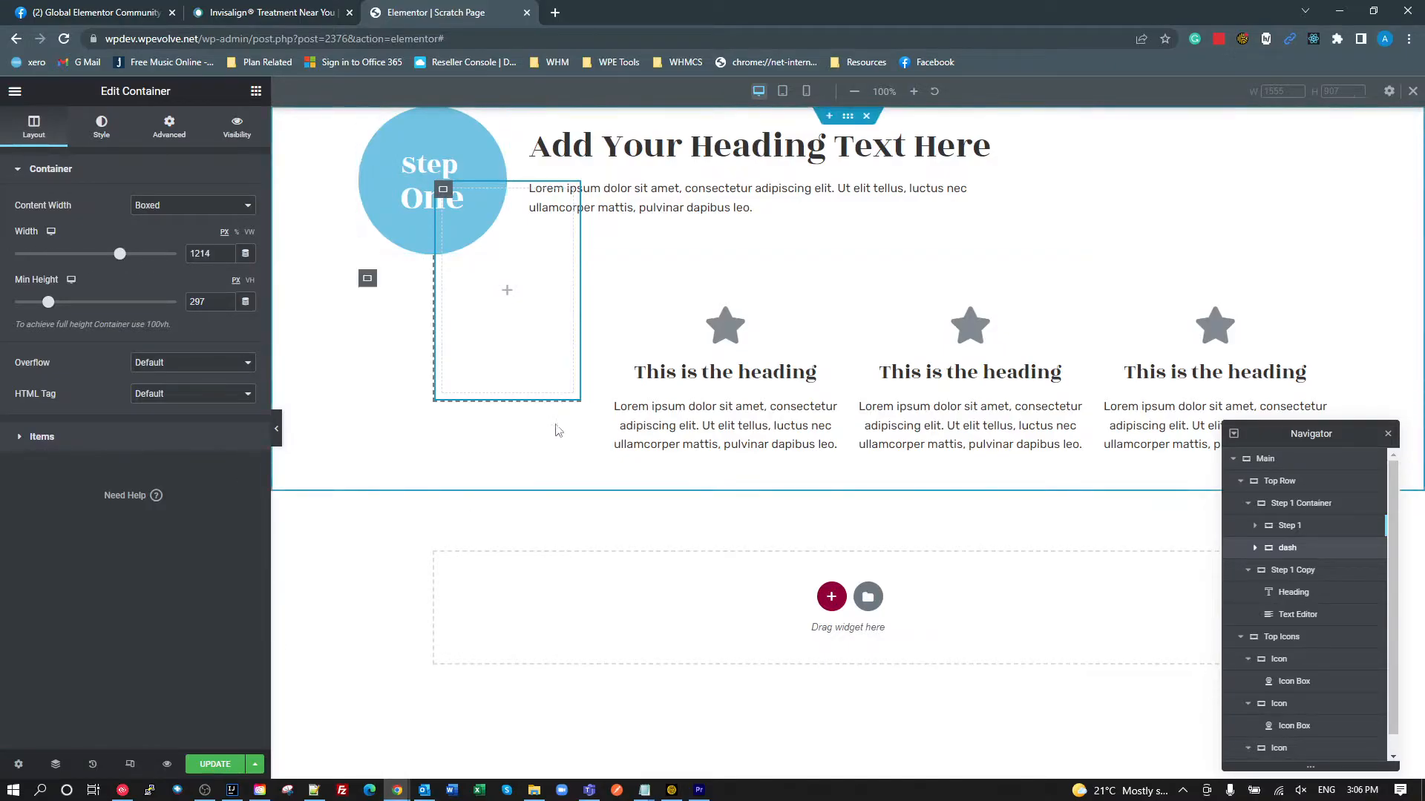
- Save the page and open its live version in a new browser tab
left_click(226, 768)
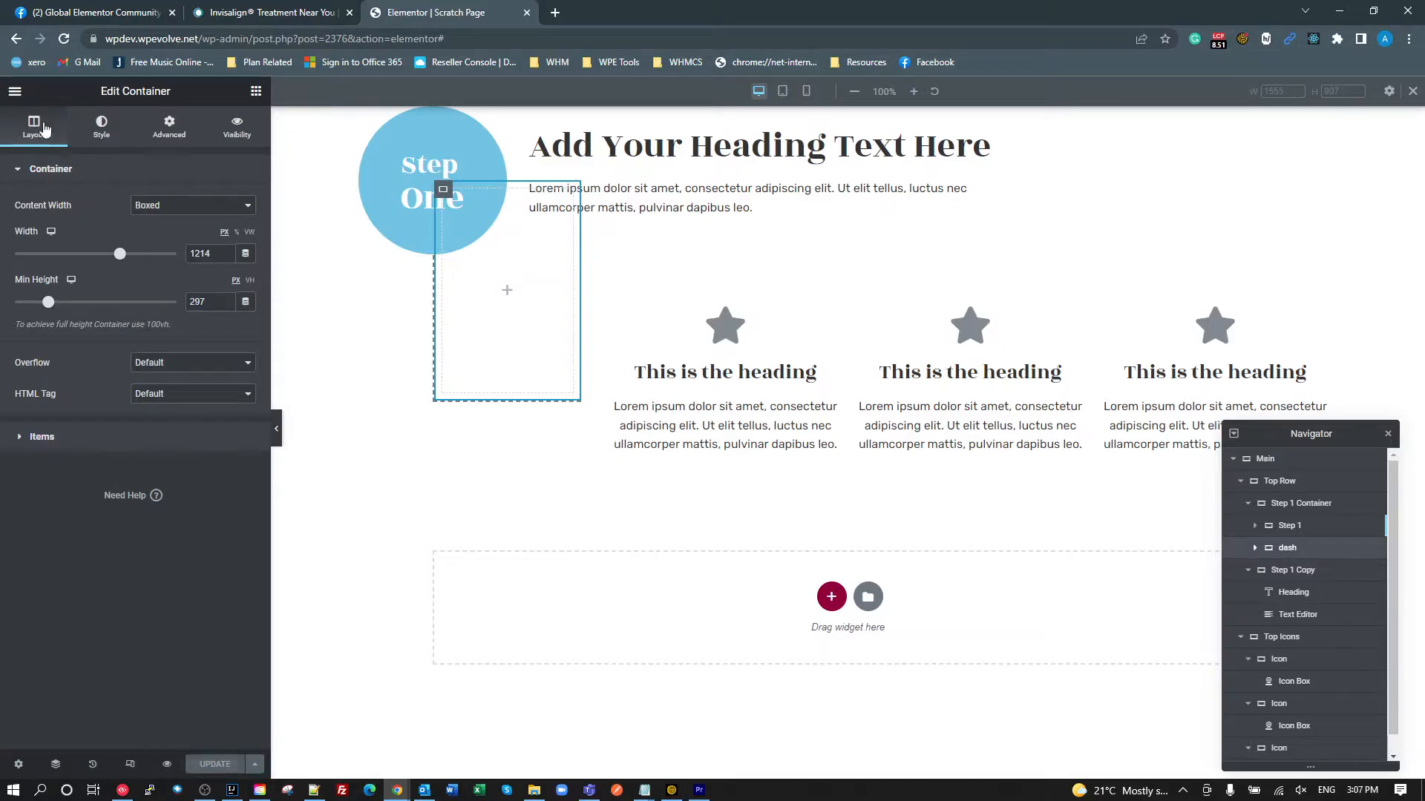
left_click(17, 92)
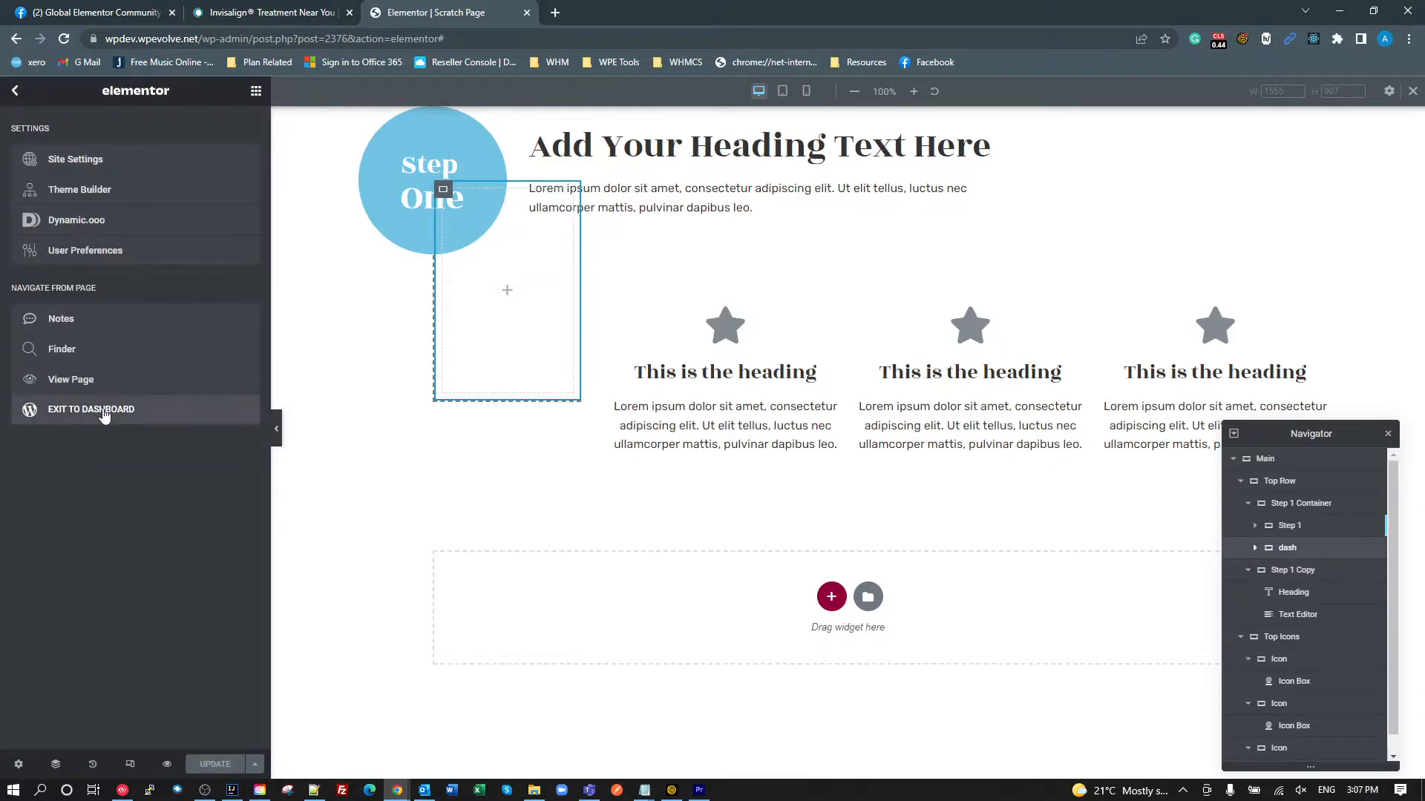
right_click(81, 382)
left_click(111, 396)
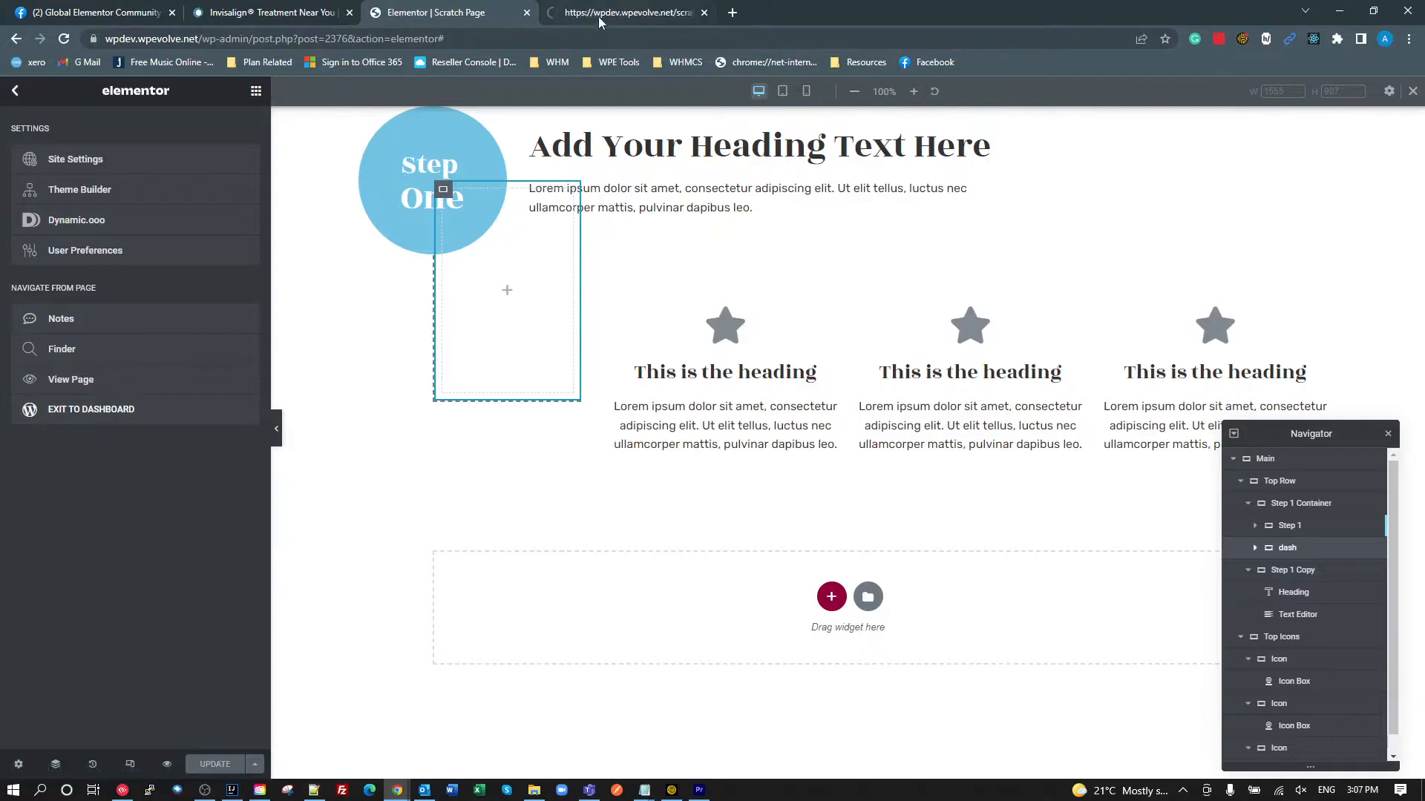
left_click(597, 13)
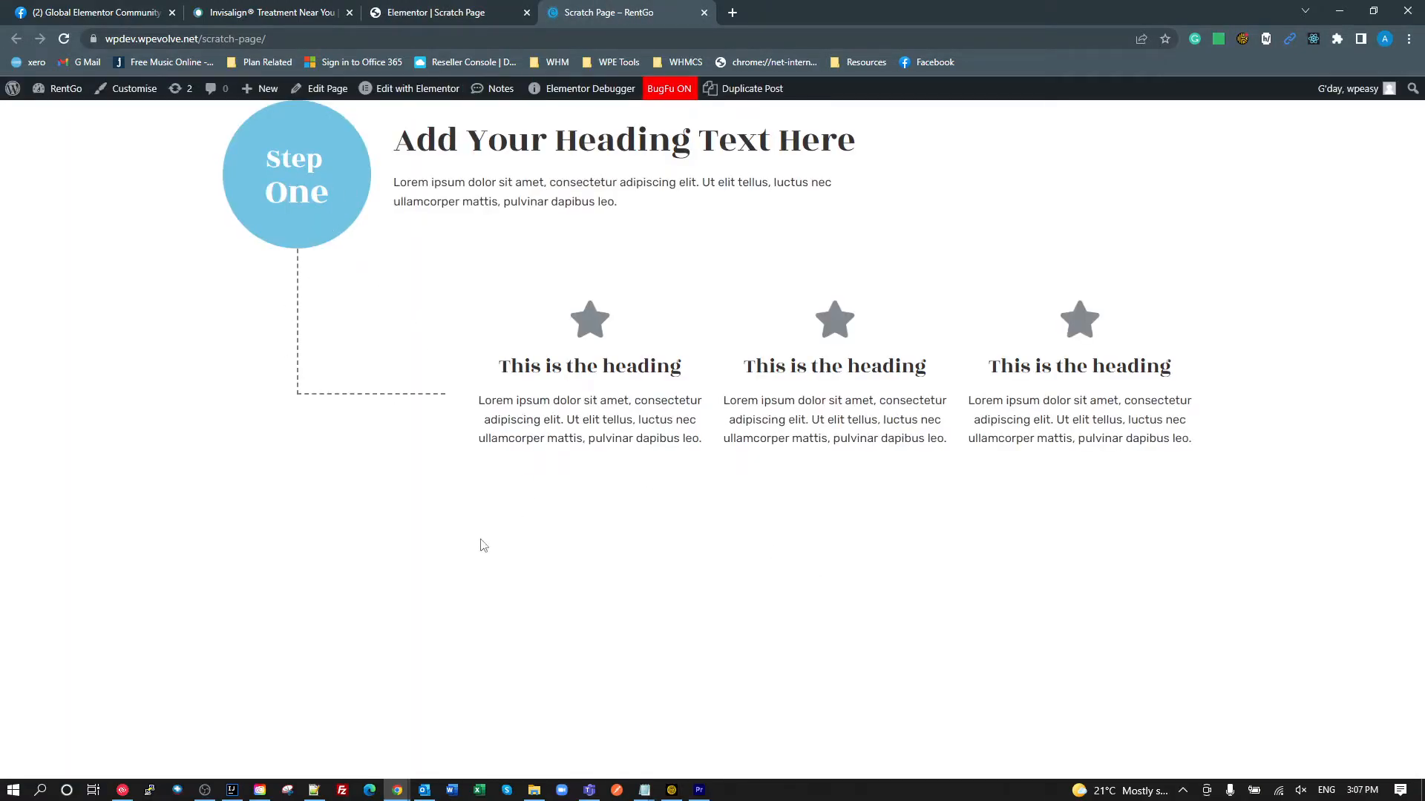
- Inspect the dash container in the developer tools and trace which rule sets its computed width
key("ctrl+shift+c")
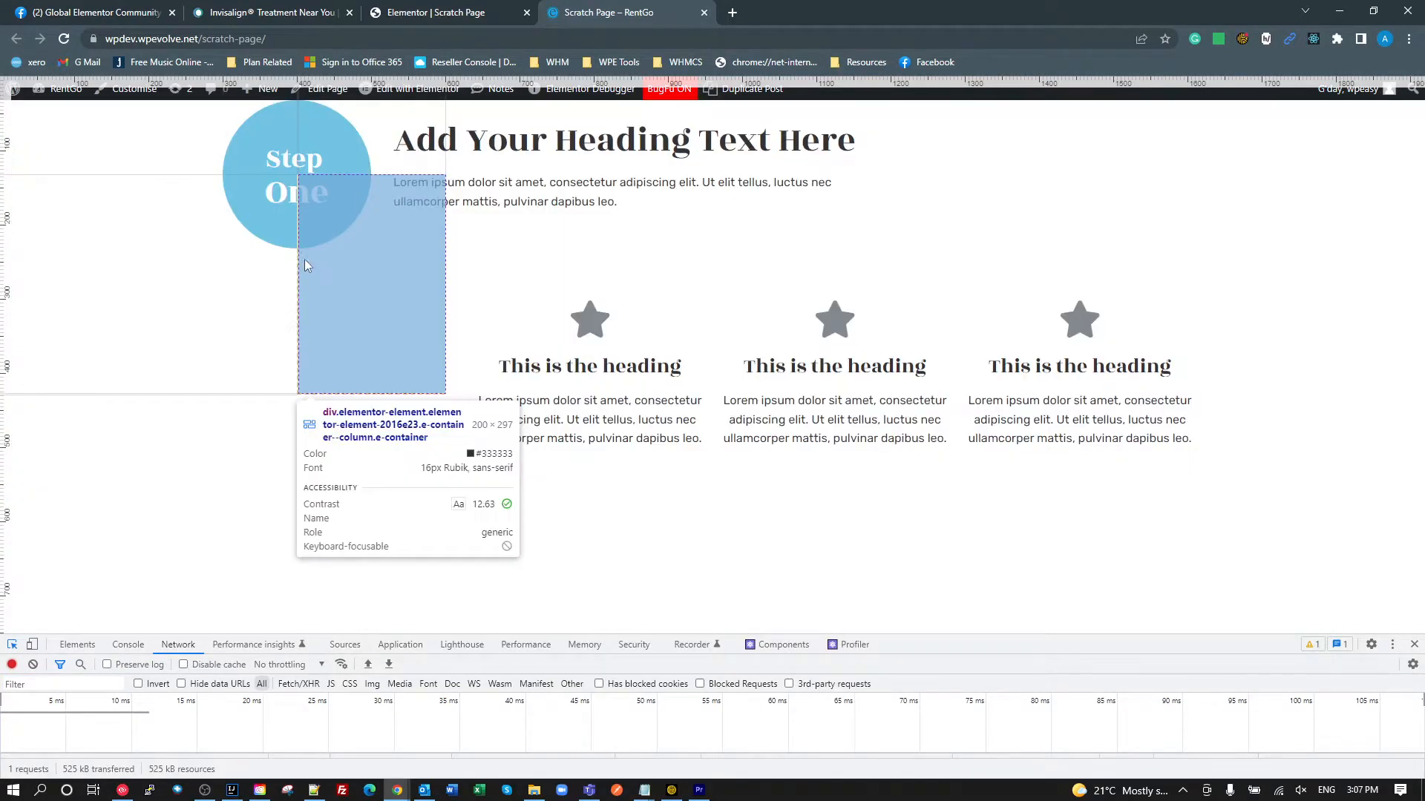
left_click(304, 263)
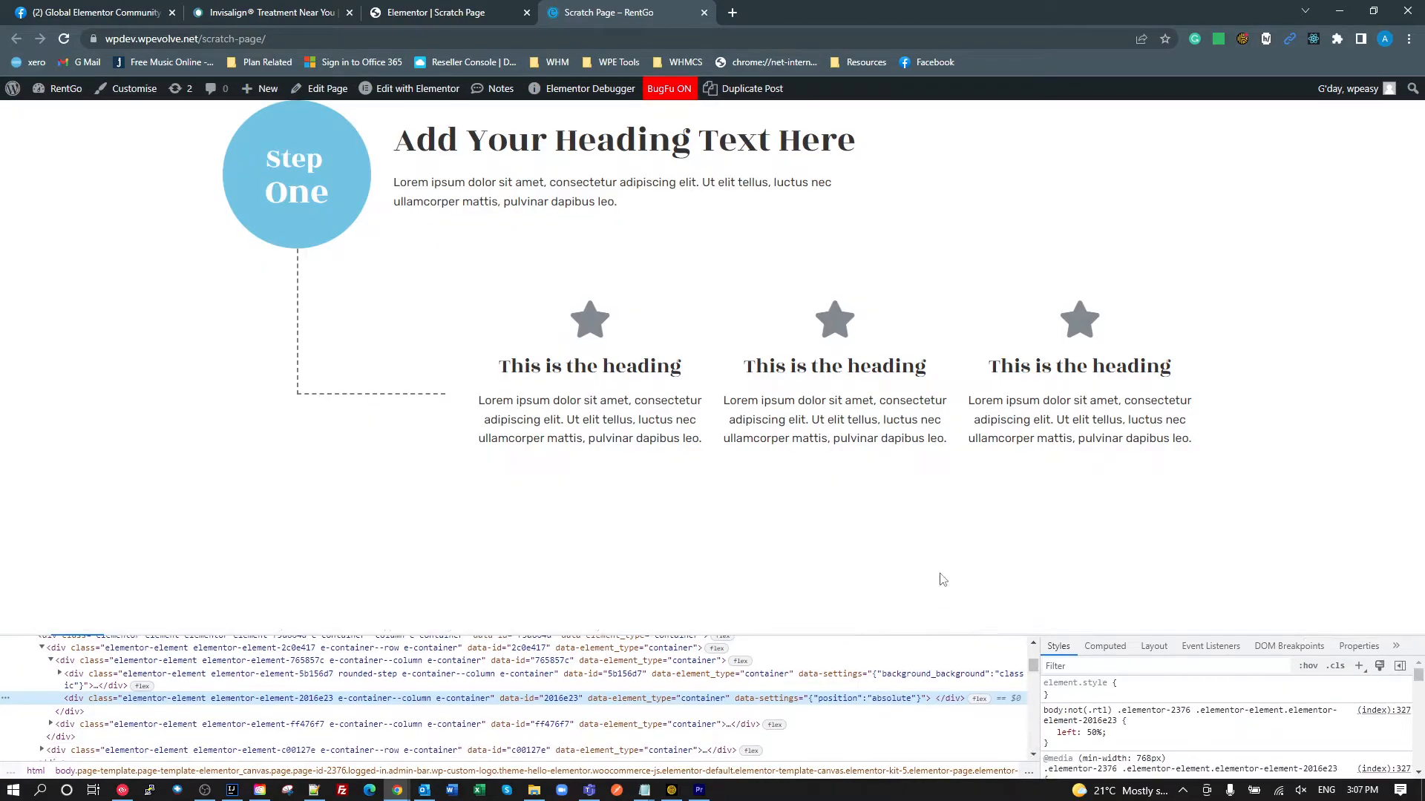
left_click_drag(942, 580, 891, 404)
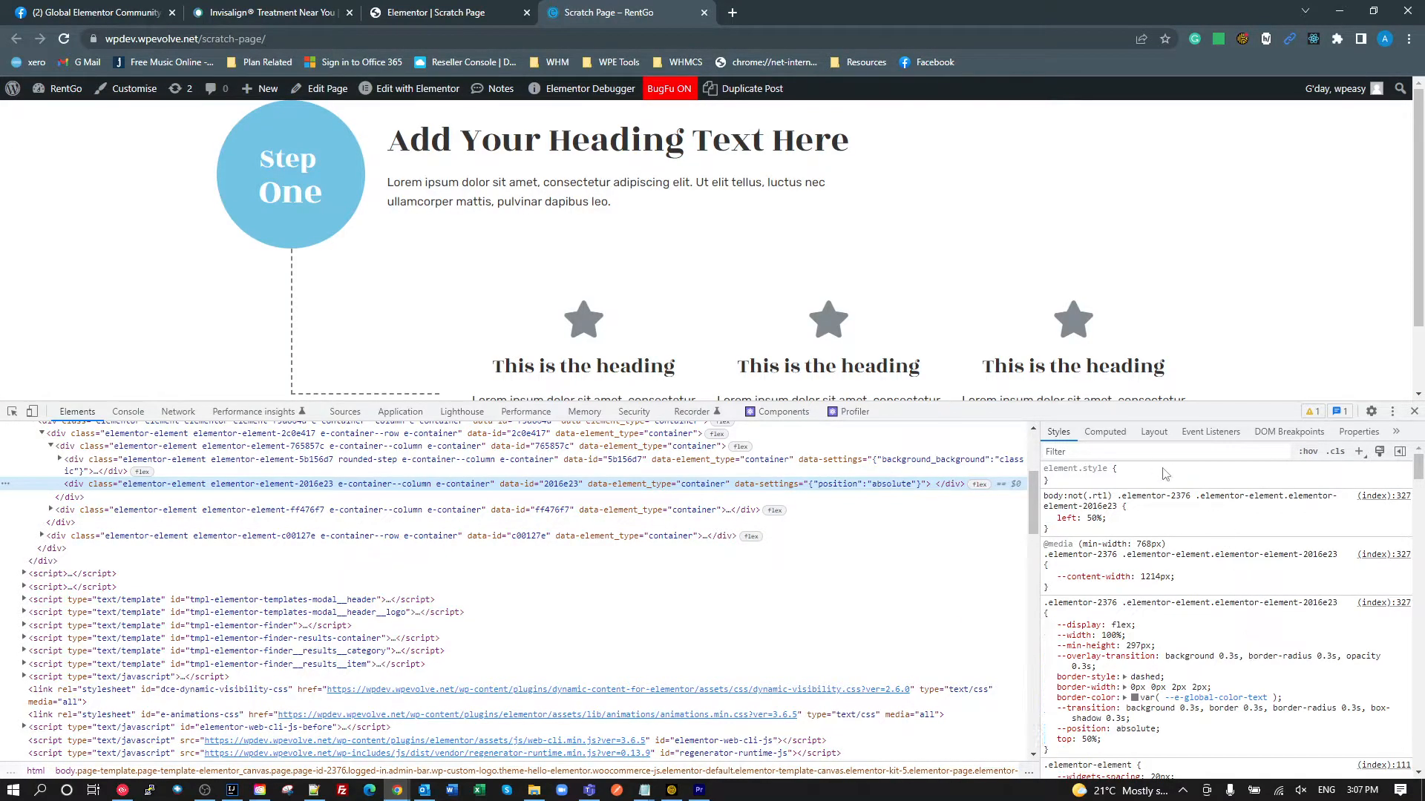
left_click(1105, 432)
scroll(1198, 683, "down", 8)
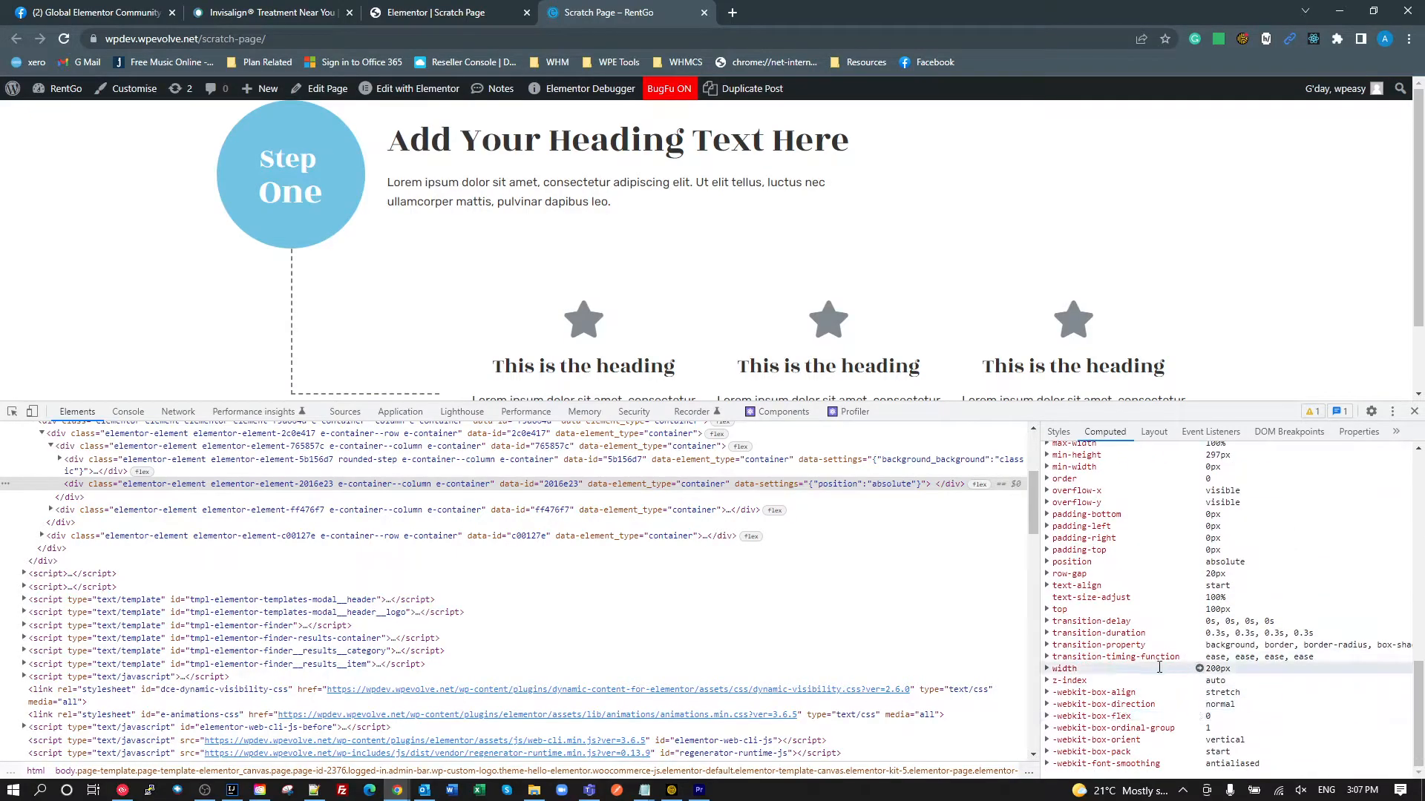
left_click(1064, 668)
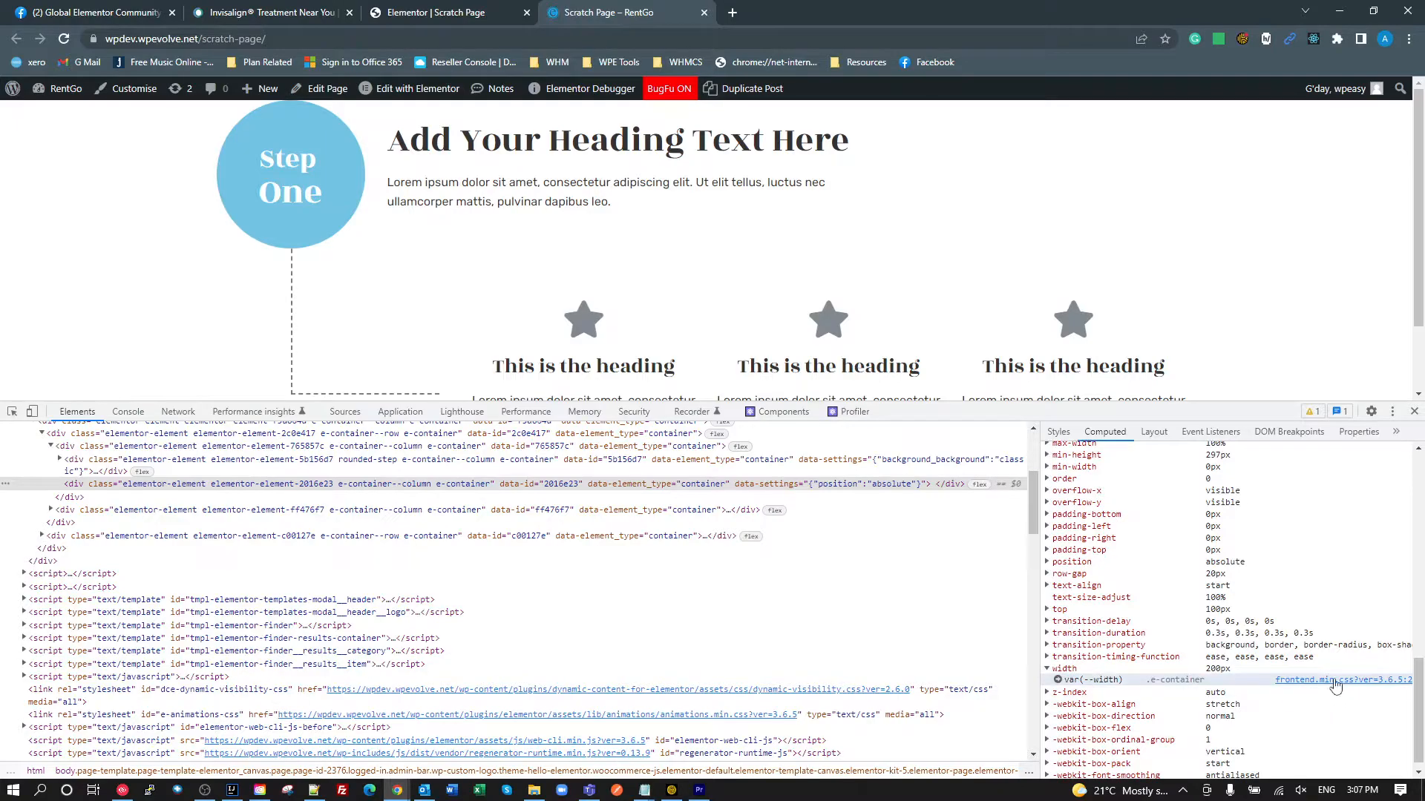
left_click(1058, 680)
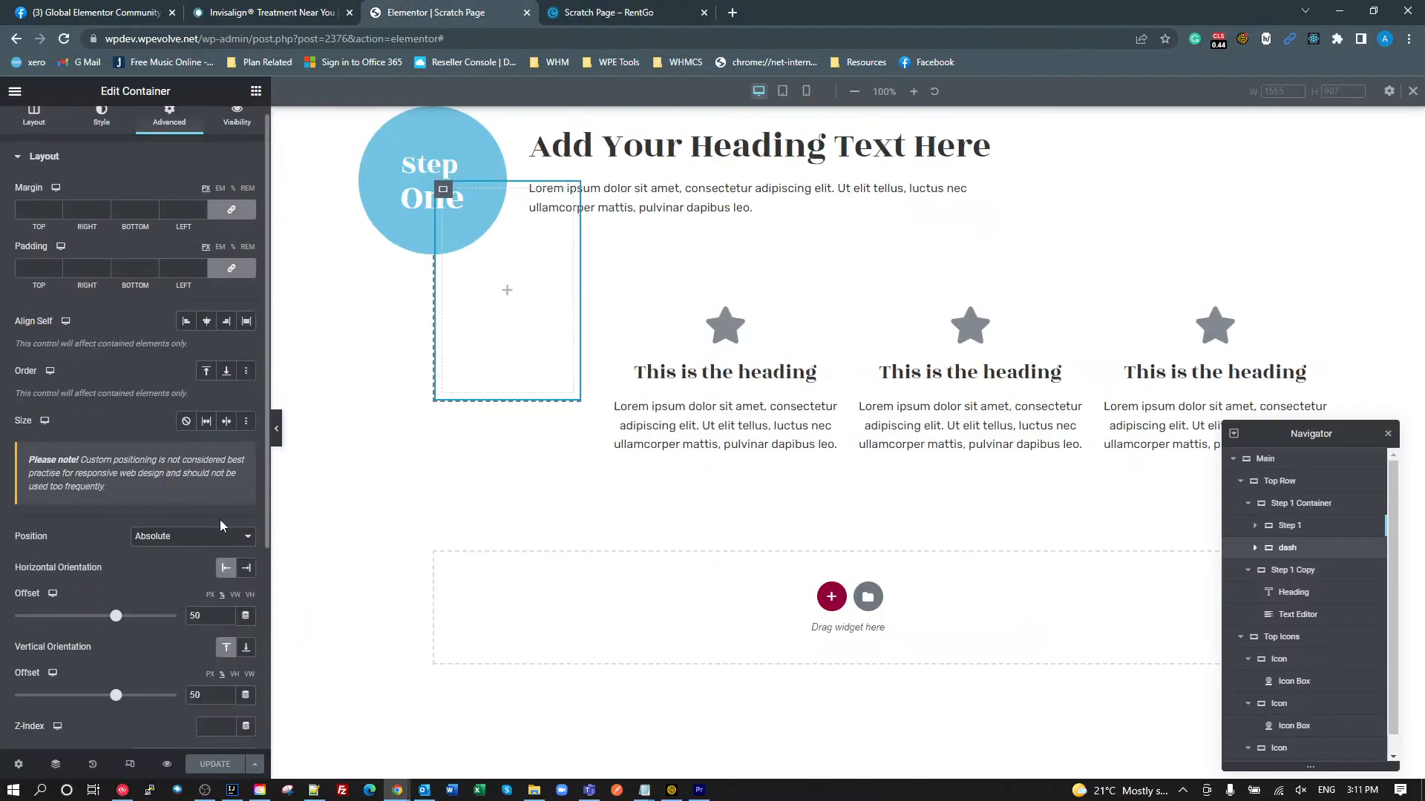
- Change the dash container's content width to Full Width and set its width to 818 px
left_click(34, 126)
left_click(171, 205)
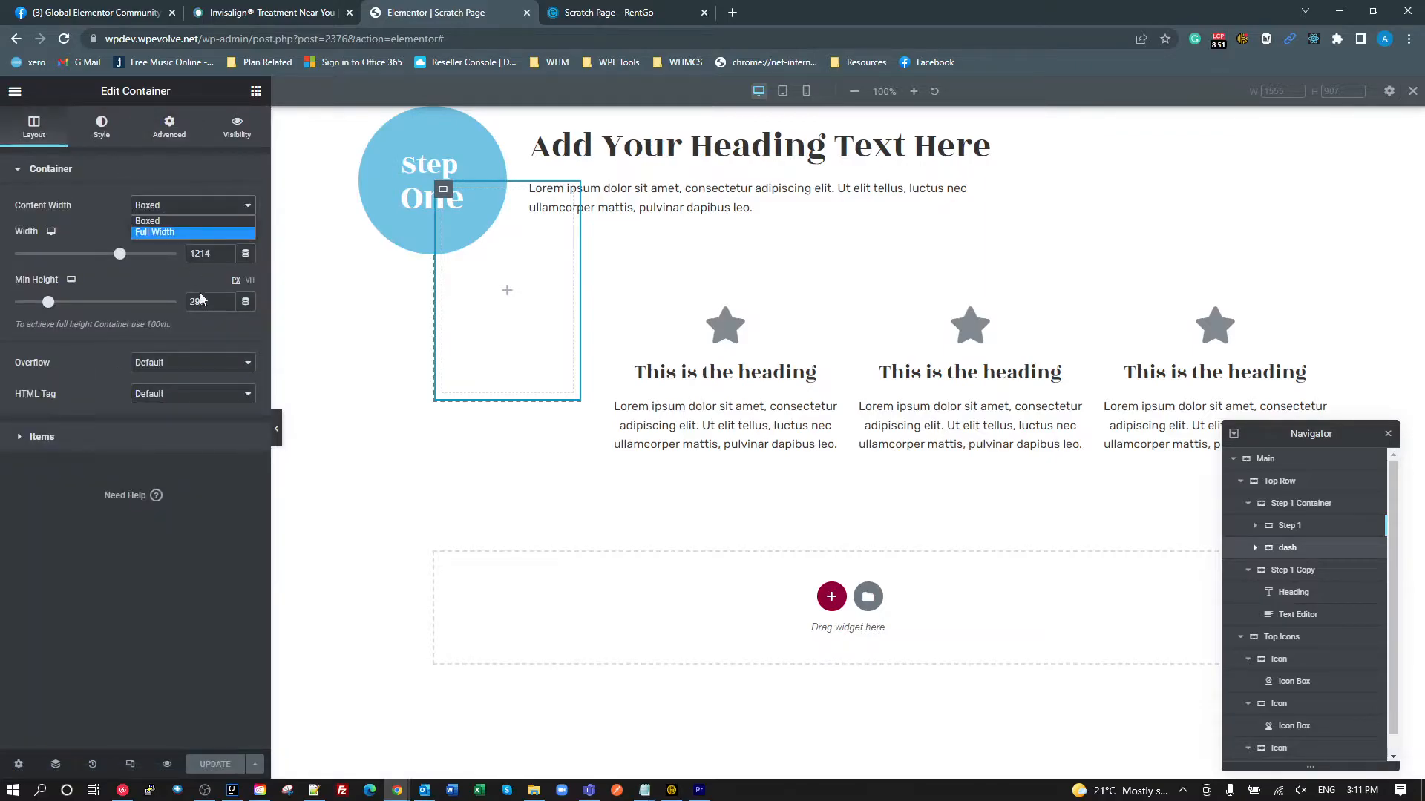
left_click(160, 231)
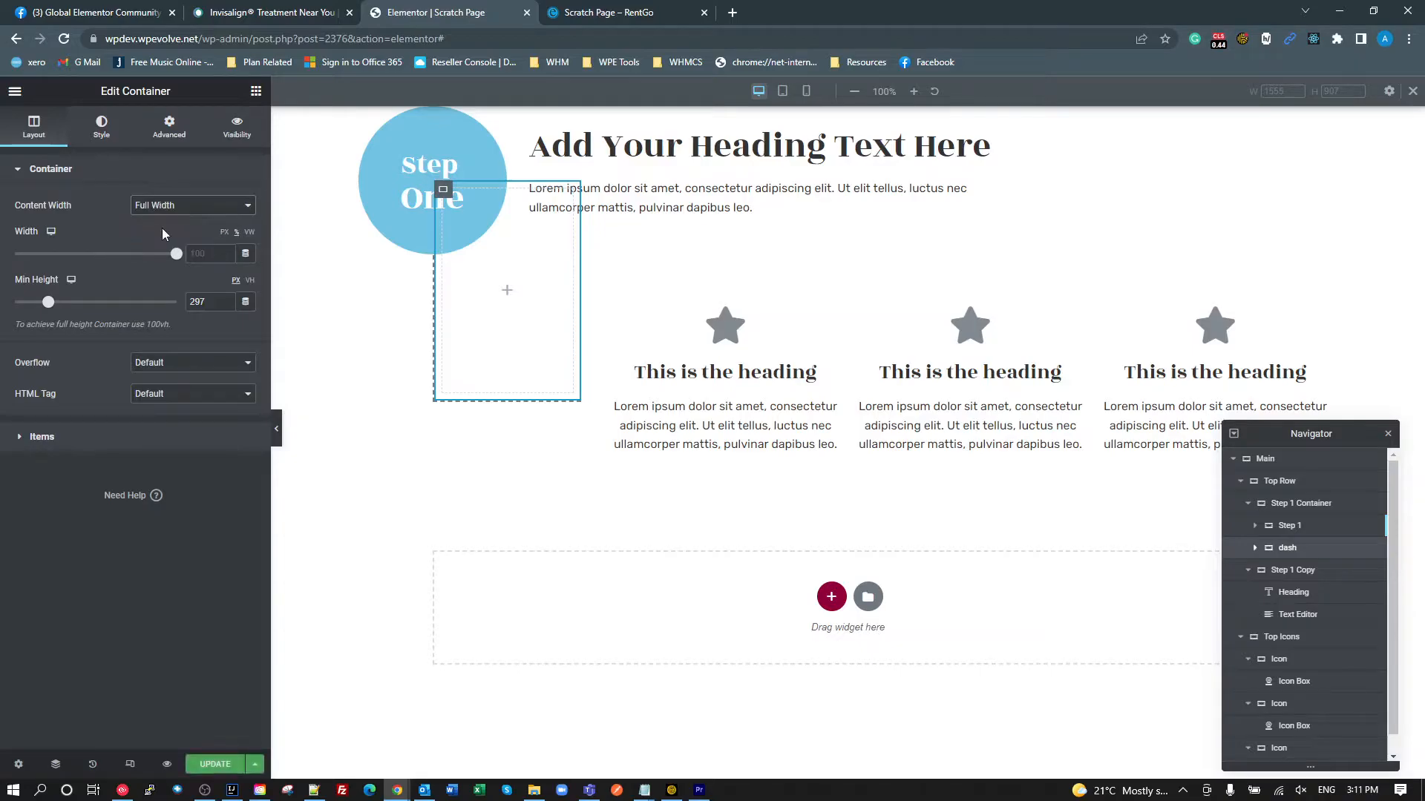
left_click(224, 232)
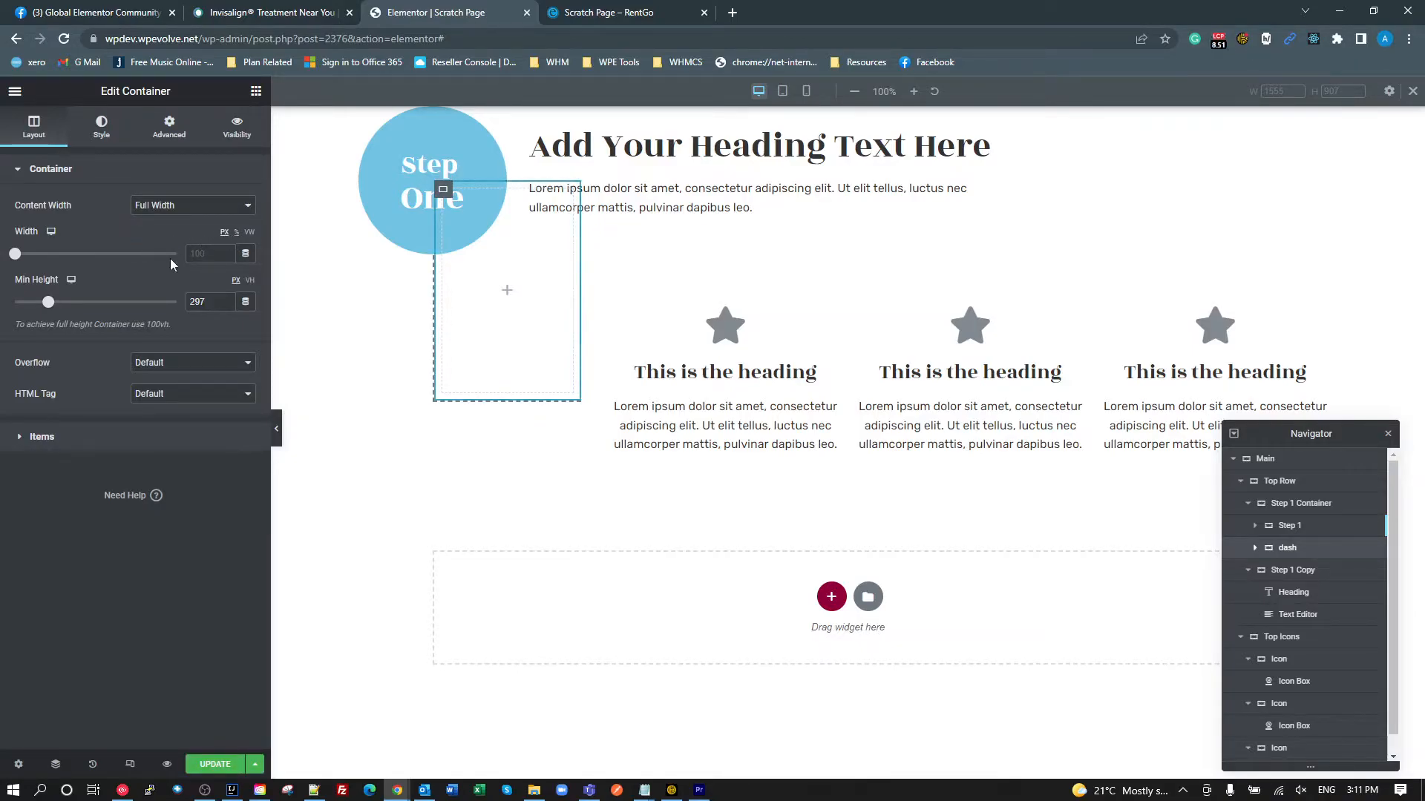
left_click_drag(18, 261, 63, 263)
- Save the page changes and reload the live page
left_click(214, 764)
left_click(619, 15)
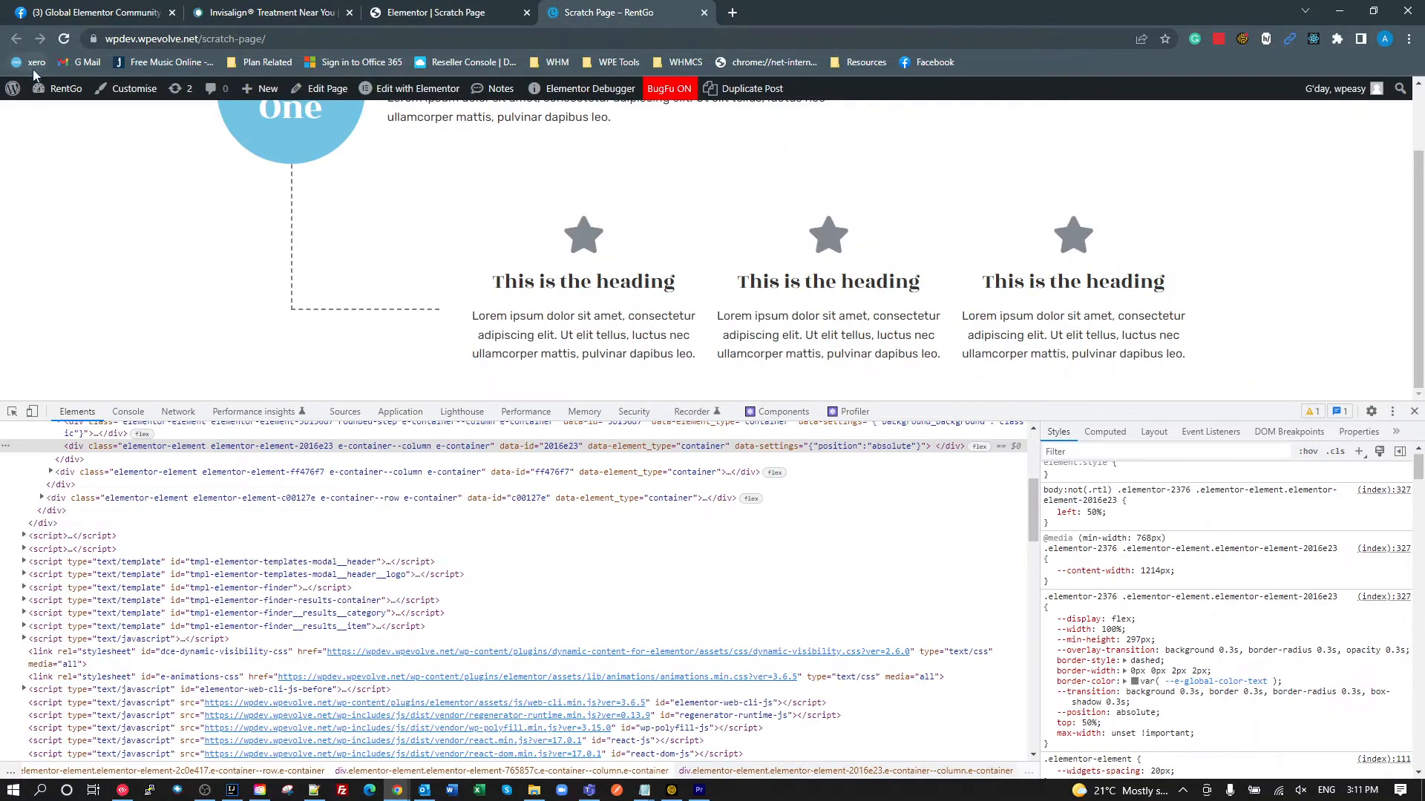
key("F5")
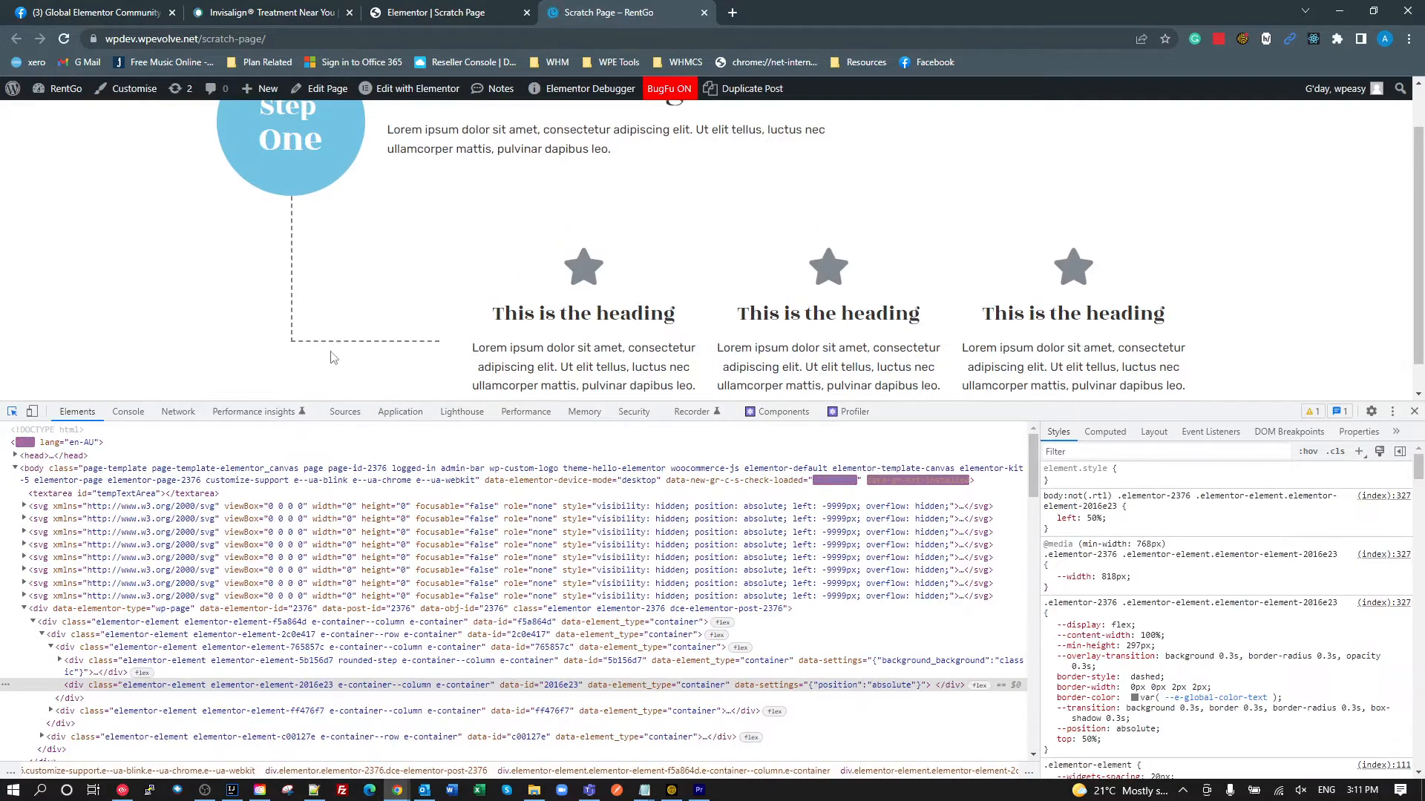
- Inspect the dash container's style rules in the developer tools and toggle its max-width declaration off and on to test its effect
key("ctrl+shift+c")
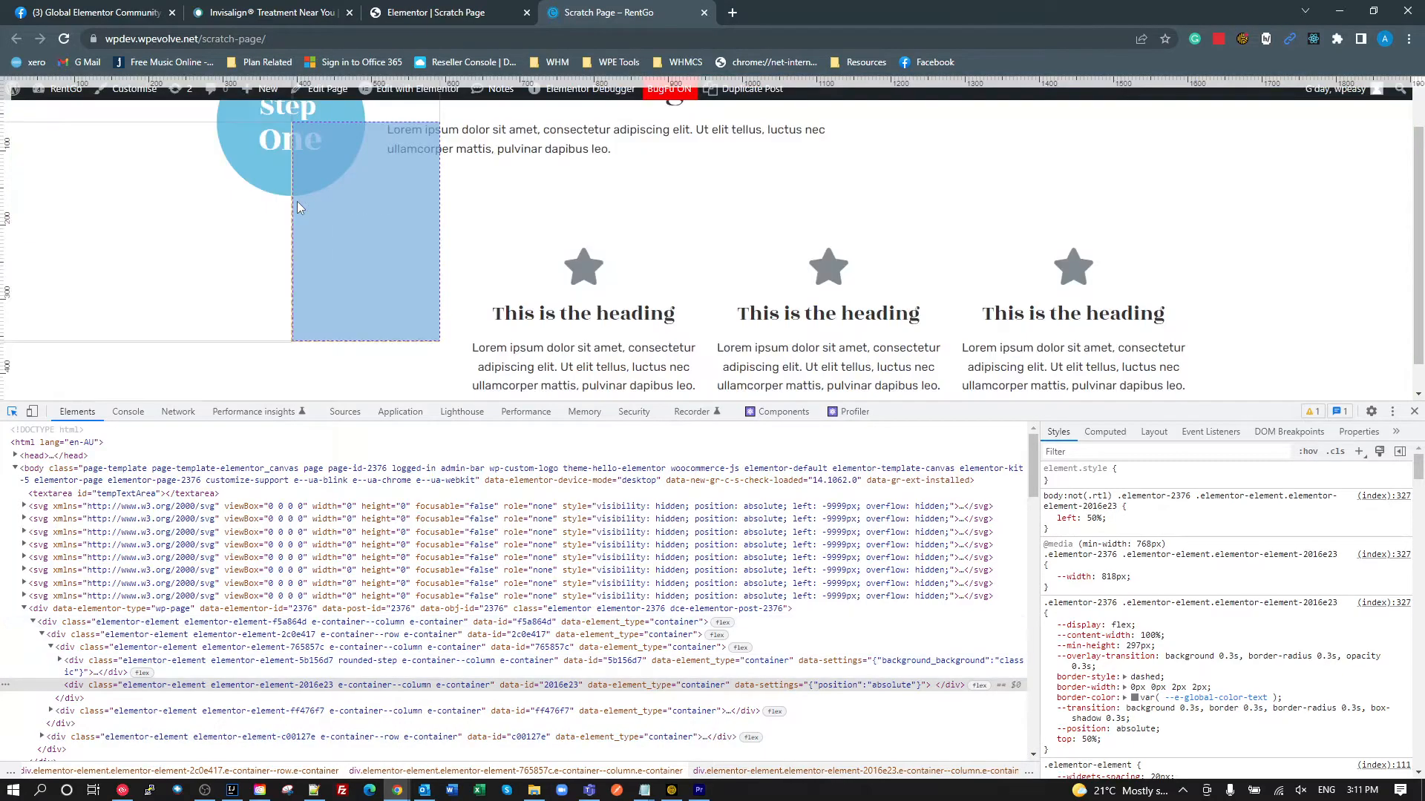
left_click(296, 202)
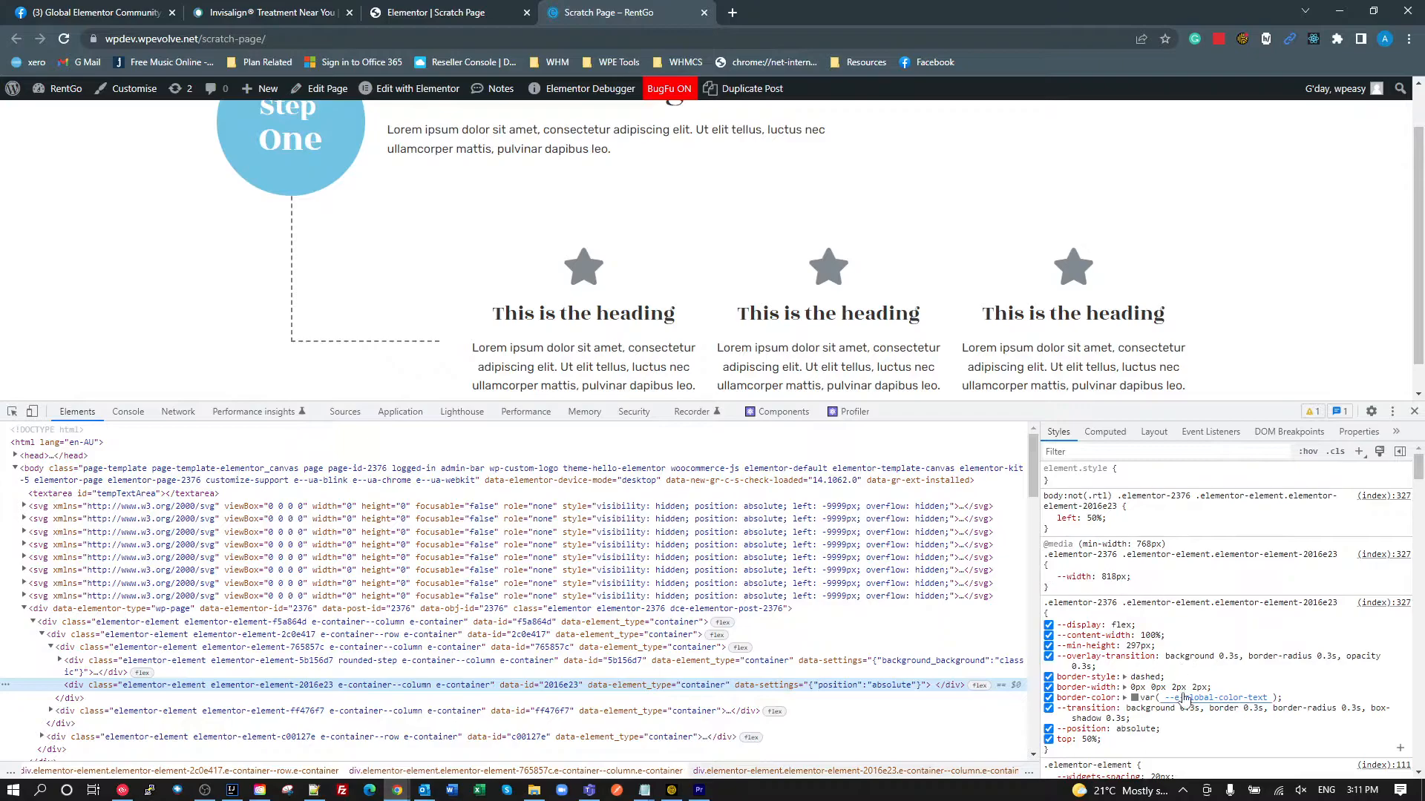
scroll(1178, 673, "down", 2)
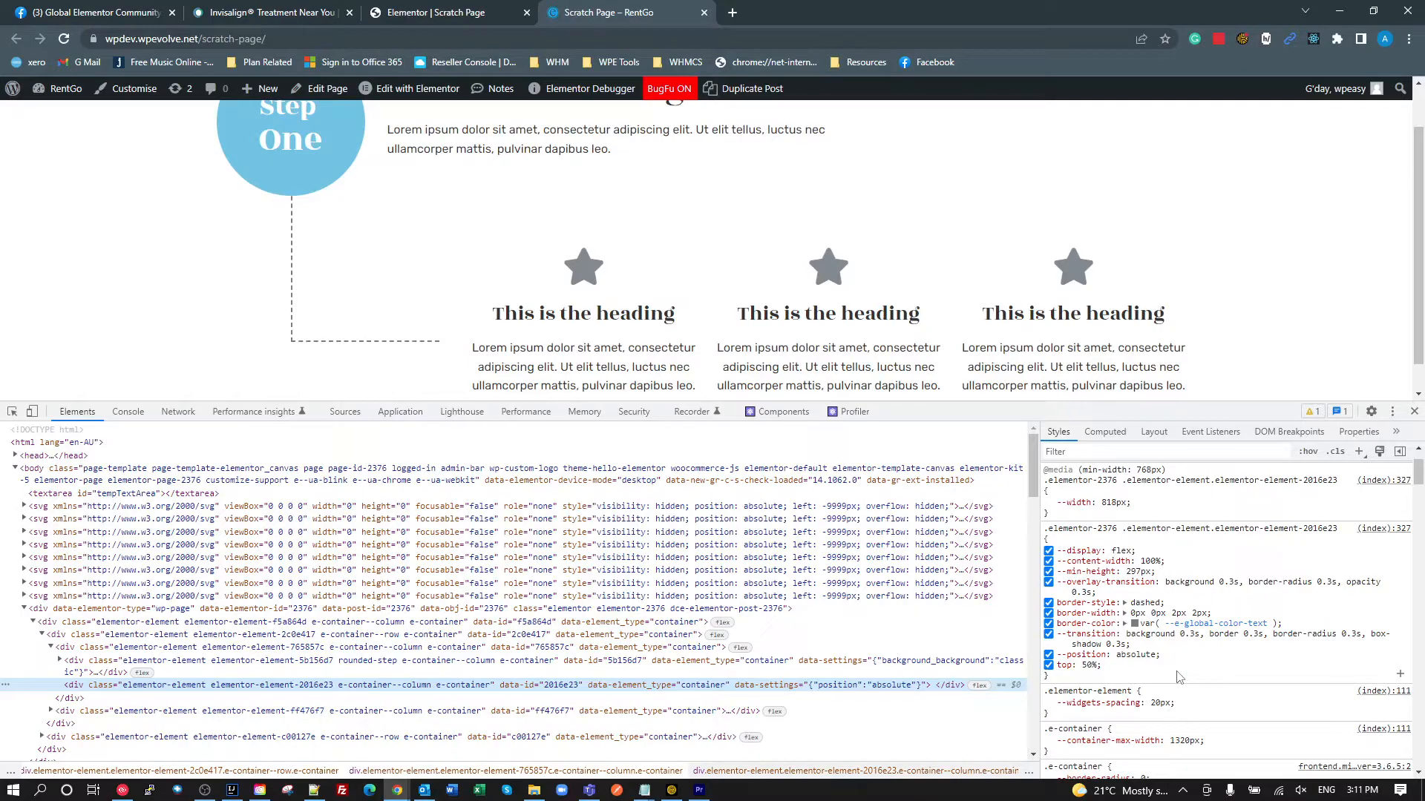
scroll(1178, 677, "down", 10)
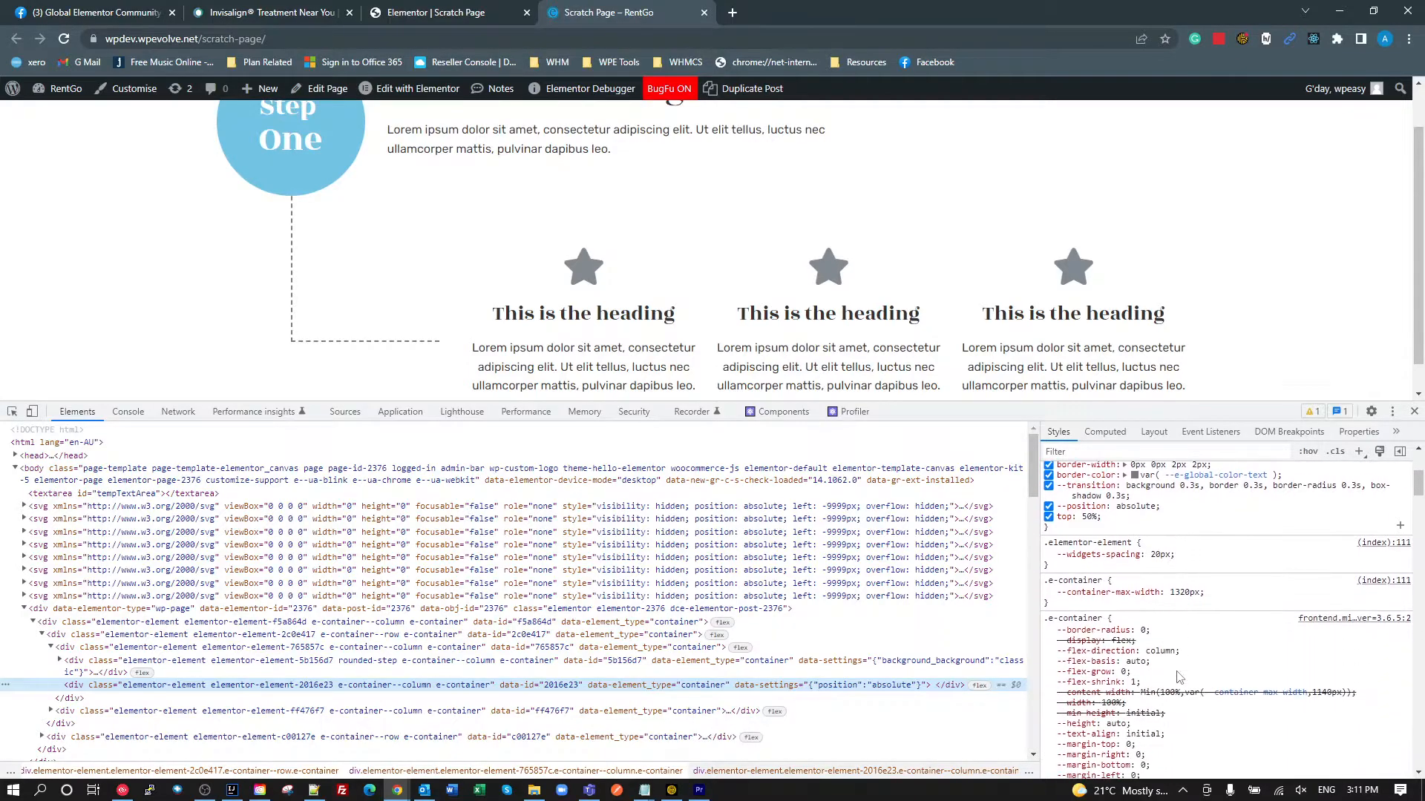
scroll(1179, 677, "down", 4)
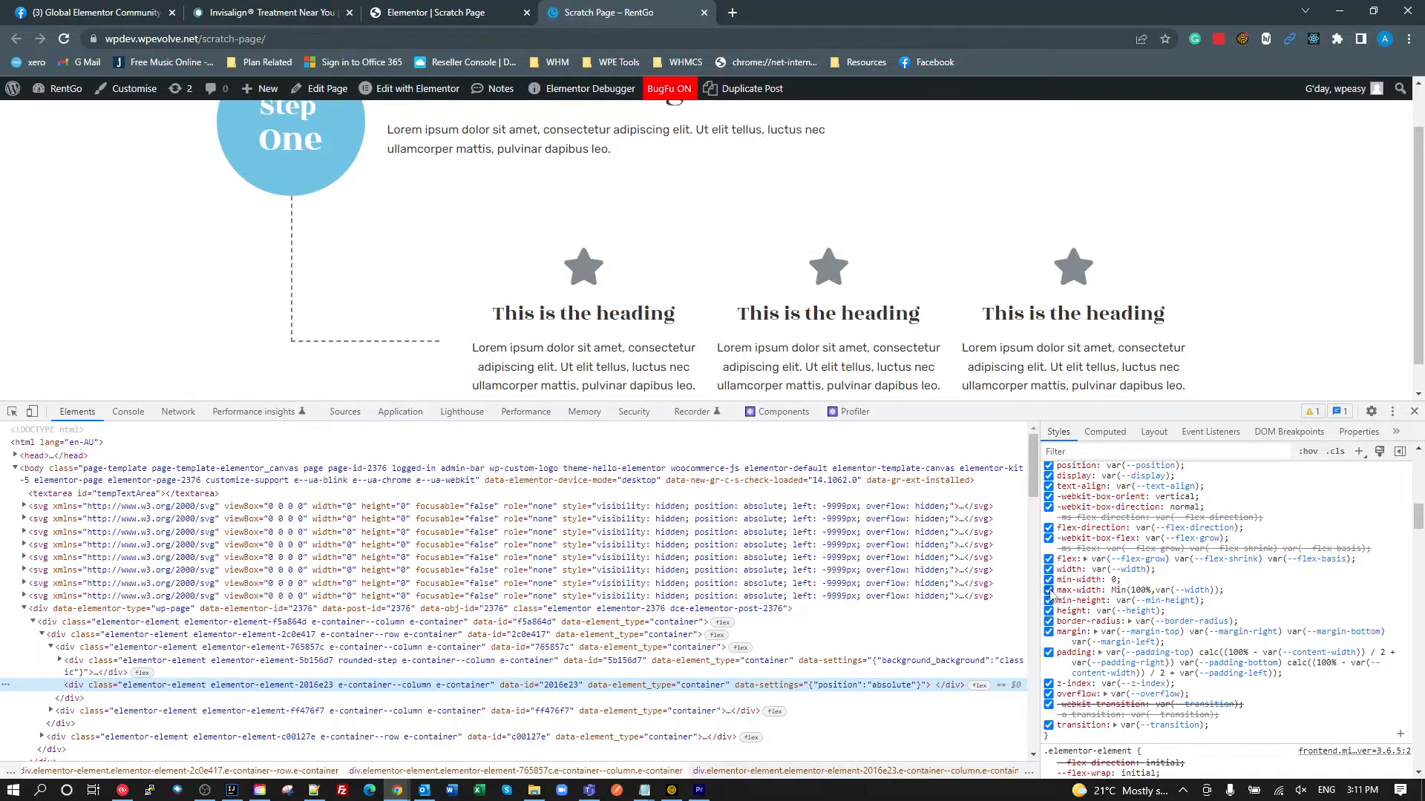
left_click(1048, 591)
left_click(1050, 591)
left_click(1050, 591)
left_click(1050, 591)
- Add max-width: unset to the dash container's own style rule in the developer tools and select that declaration
scroll(1099, 602, "up", 5)
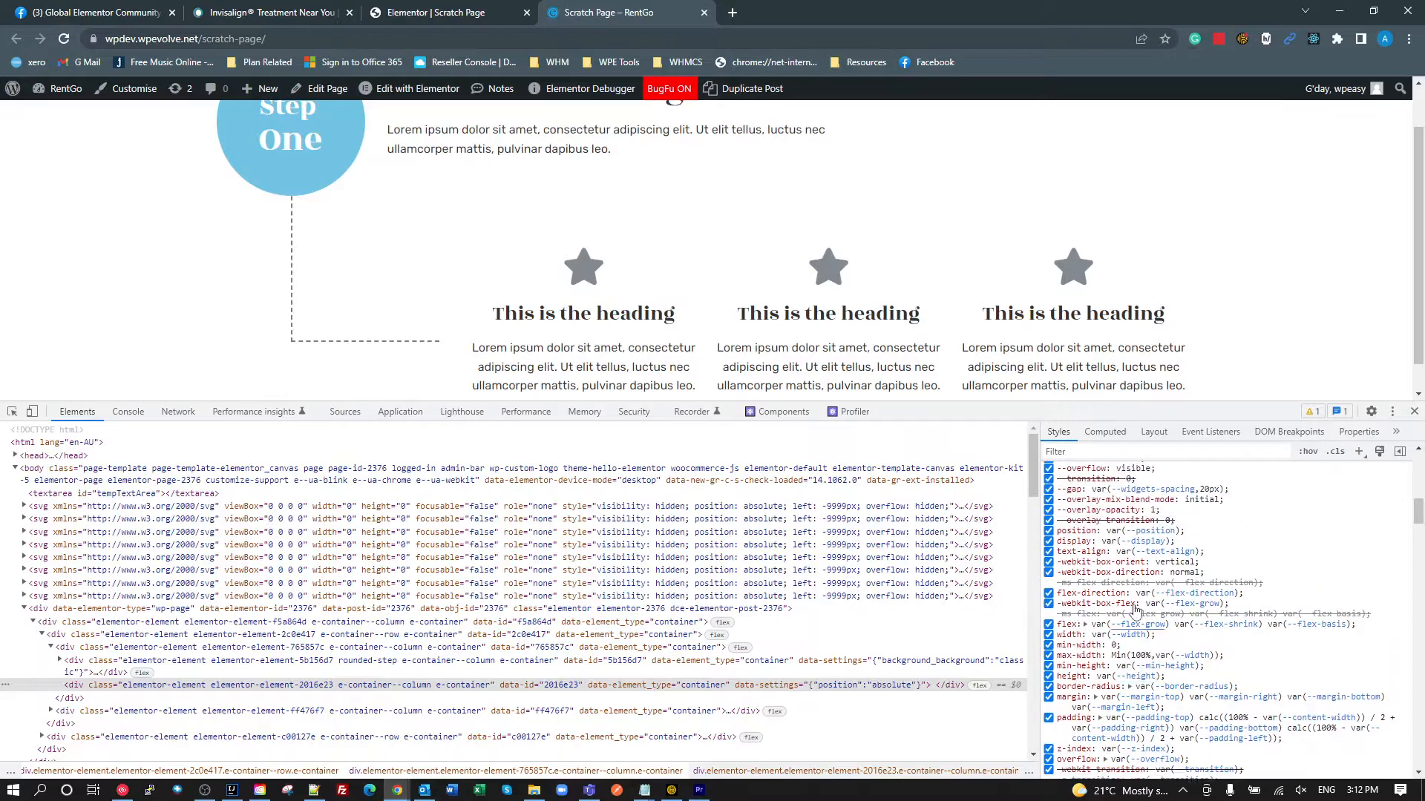
scroll(1133, 604, "up", 3)
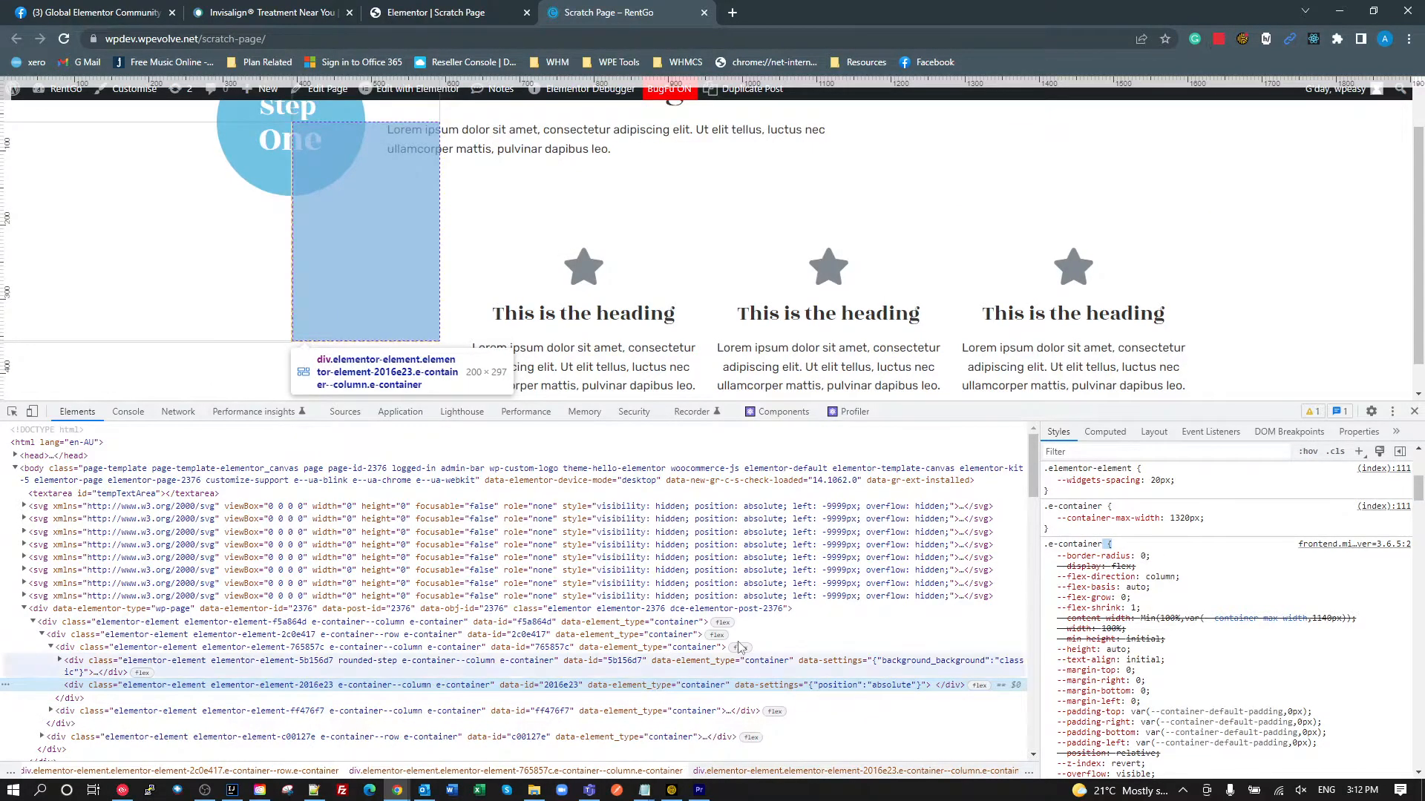
scroll(1287, 592, "up", 5)
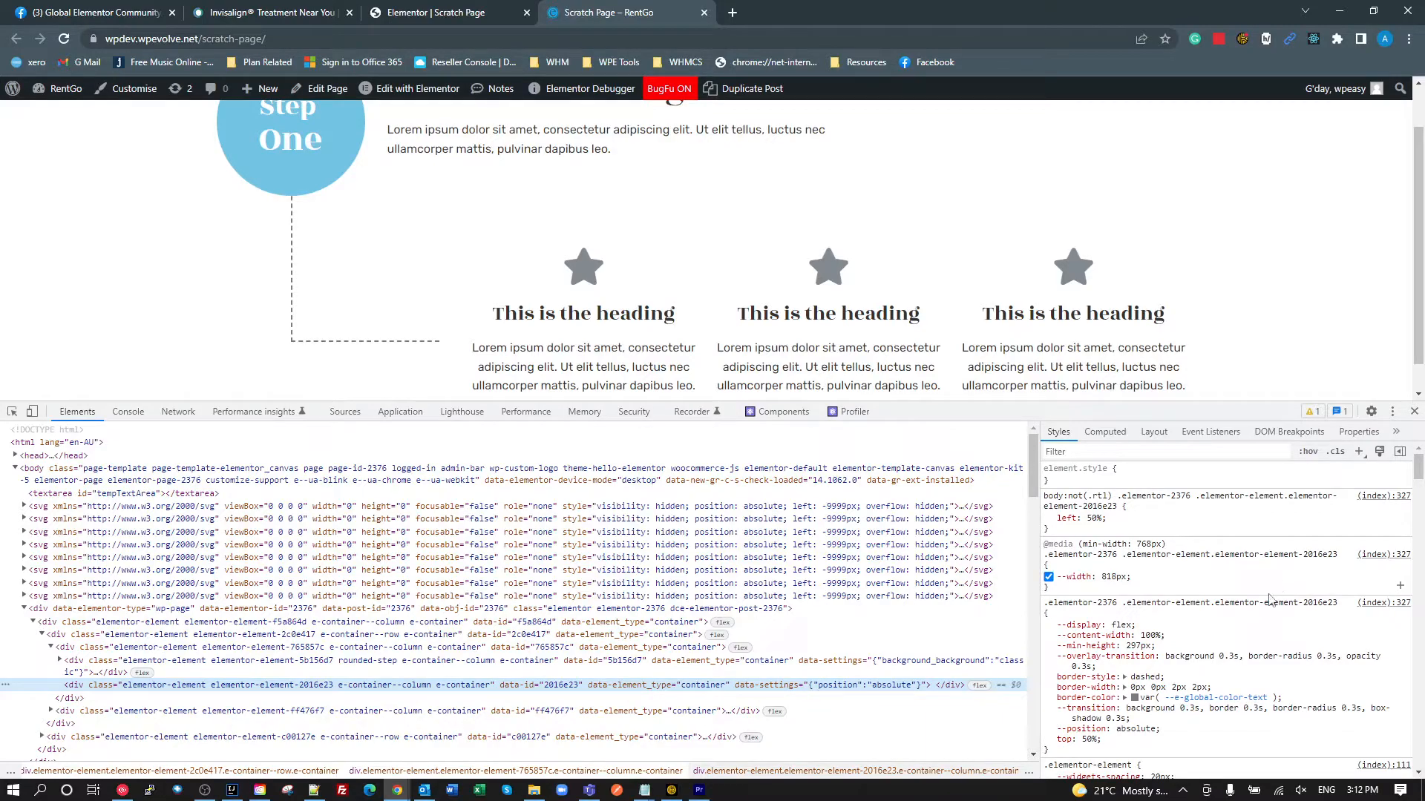
scroll(1277, 615, "down", 1)
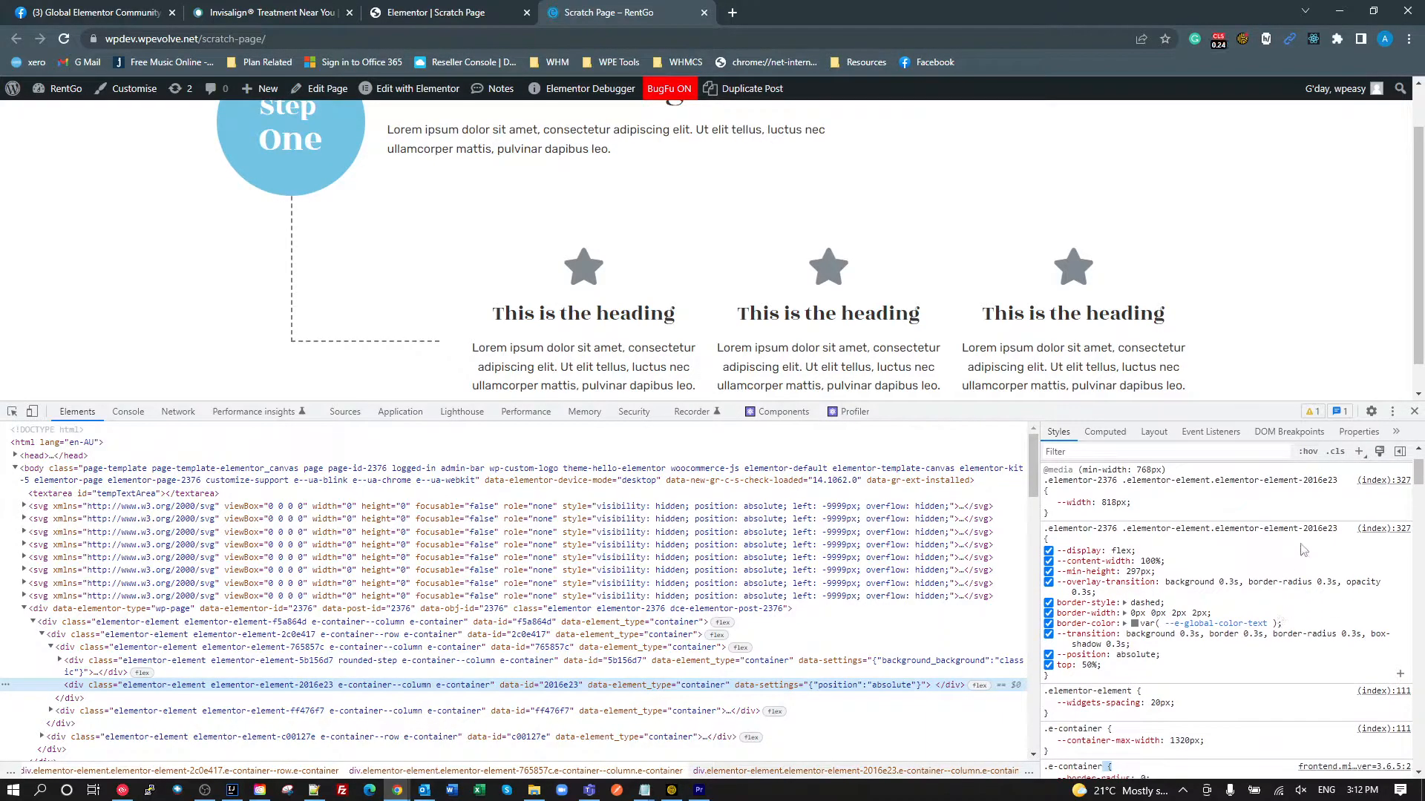
left_click(1178, 674)
type("max-width: ")
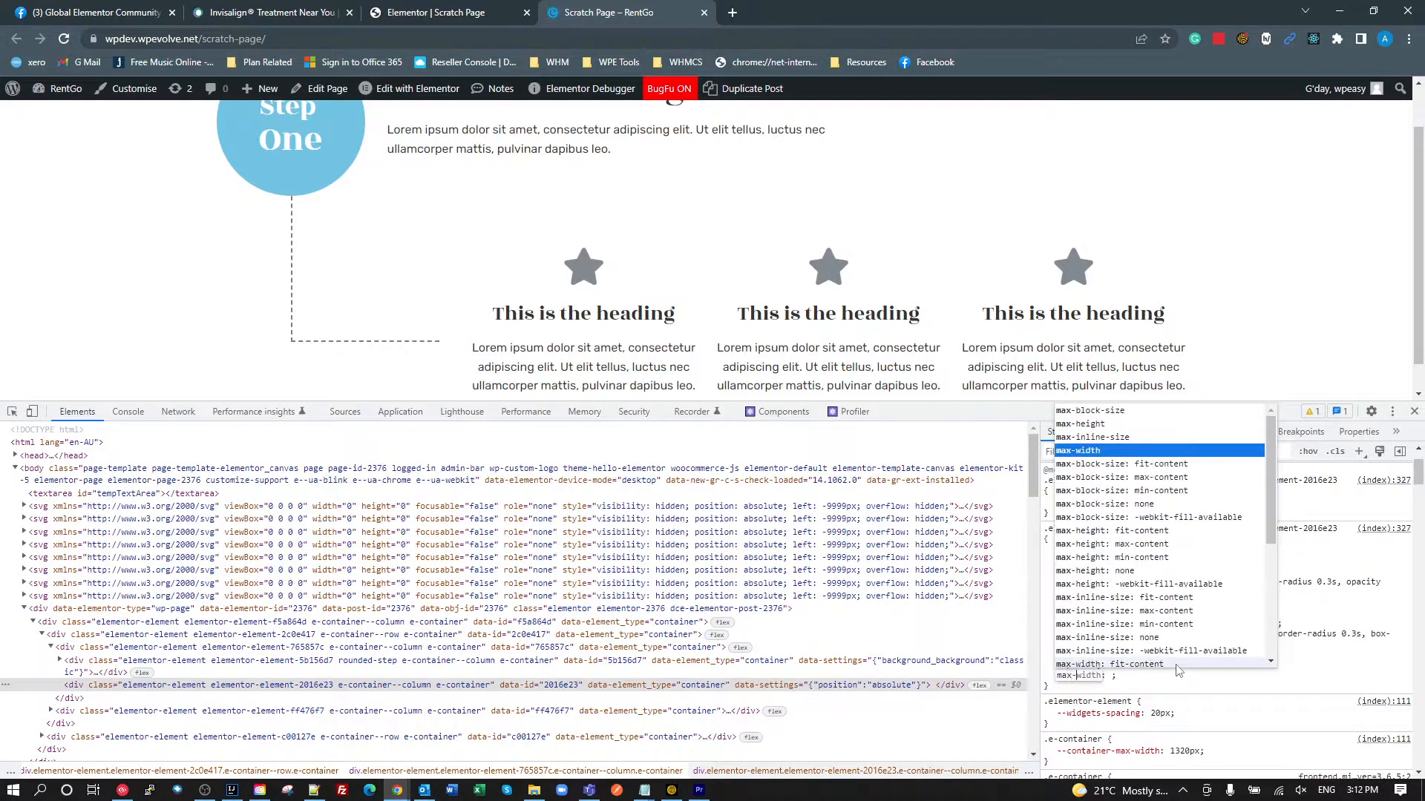
type("un")
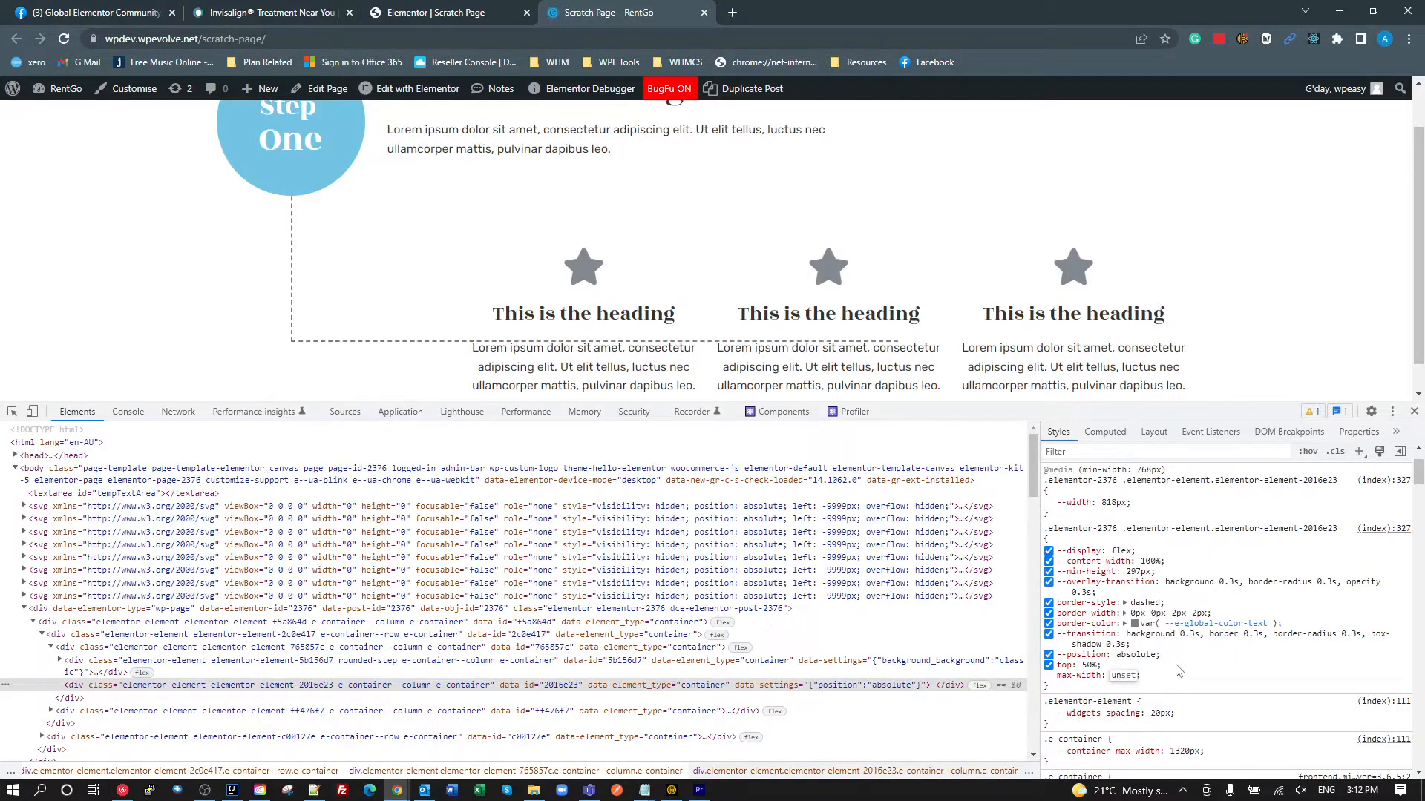
left_click(1181, 668)
left_click_drag(1149, 677, 1056, 676)
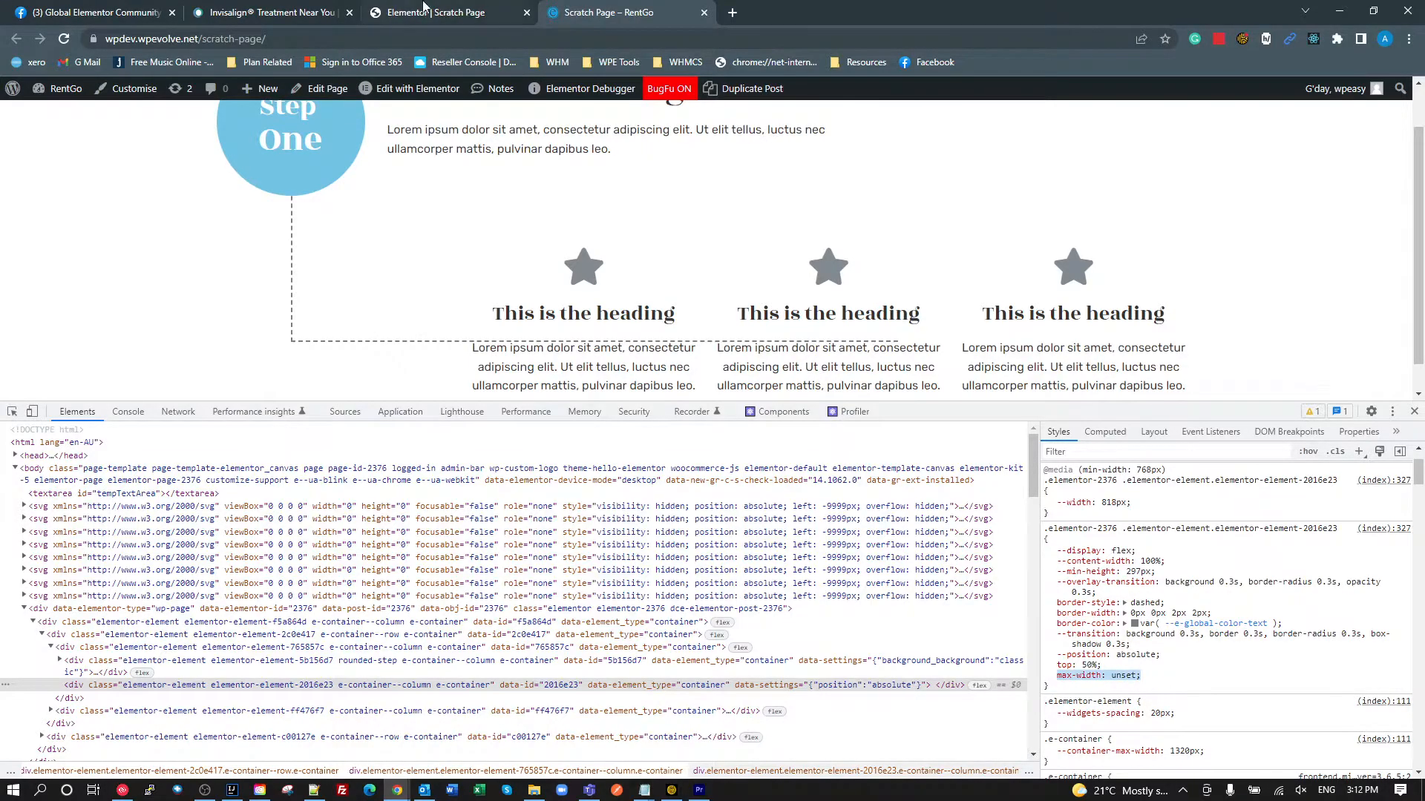
- Switch to the Elementor editor and open the dash container's Custom CSS for editing
left_click(398, 14)
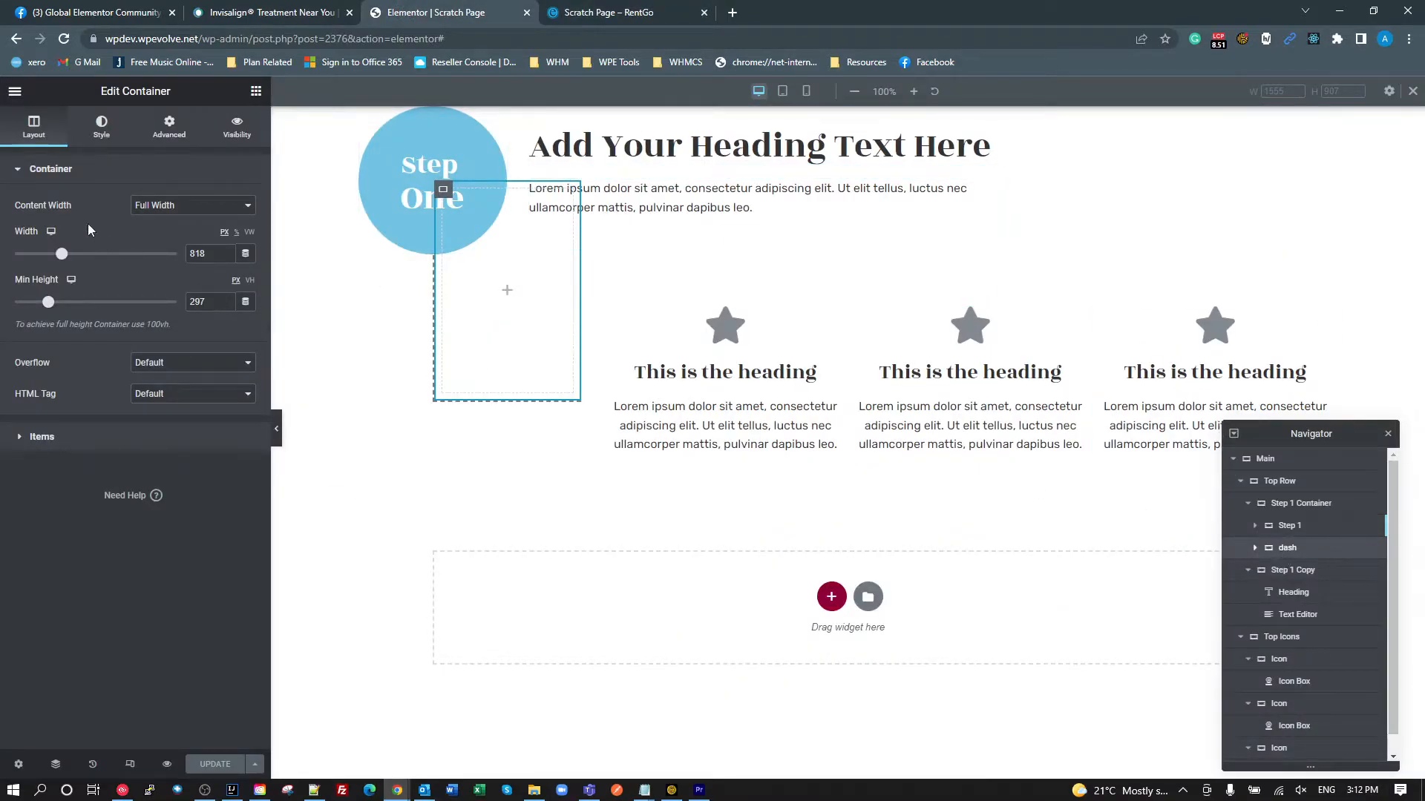
left_click(169, 128)
scroll(149, 446, "down", 5)
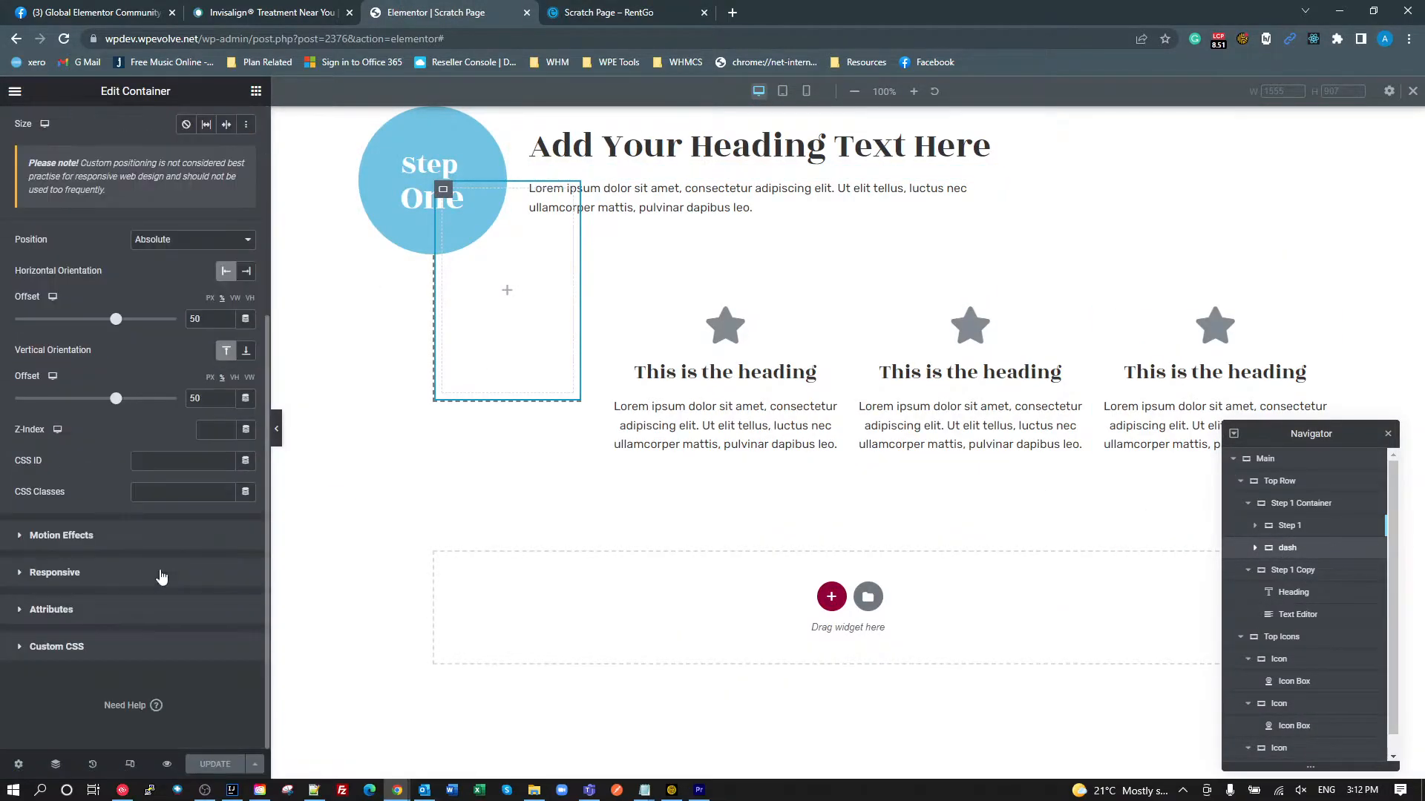
left_click(98, 659)
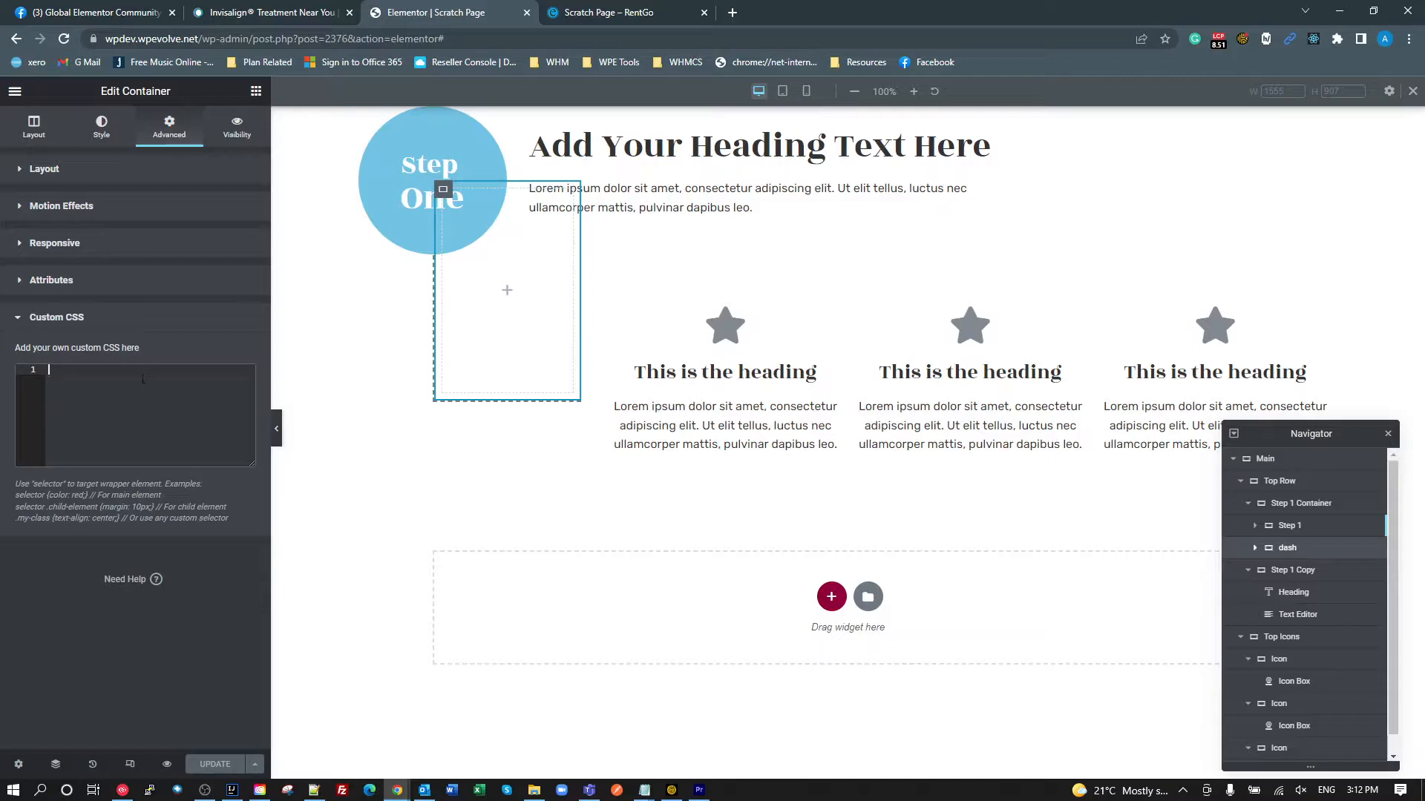
- Add custom CSS to the dash container: a .wide-dash rule with max-width: unset;
type(".wode-dash{")
key("Return")
type("max-width: unset;")
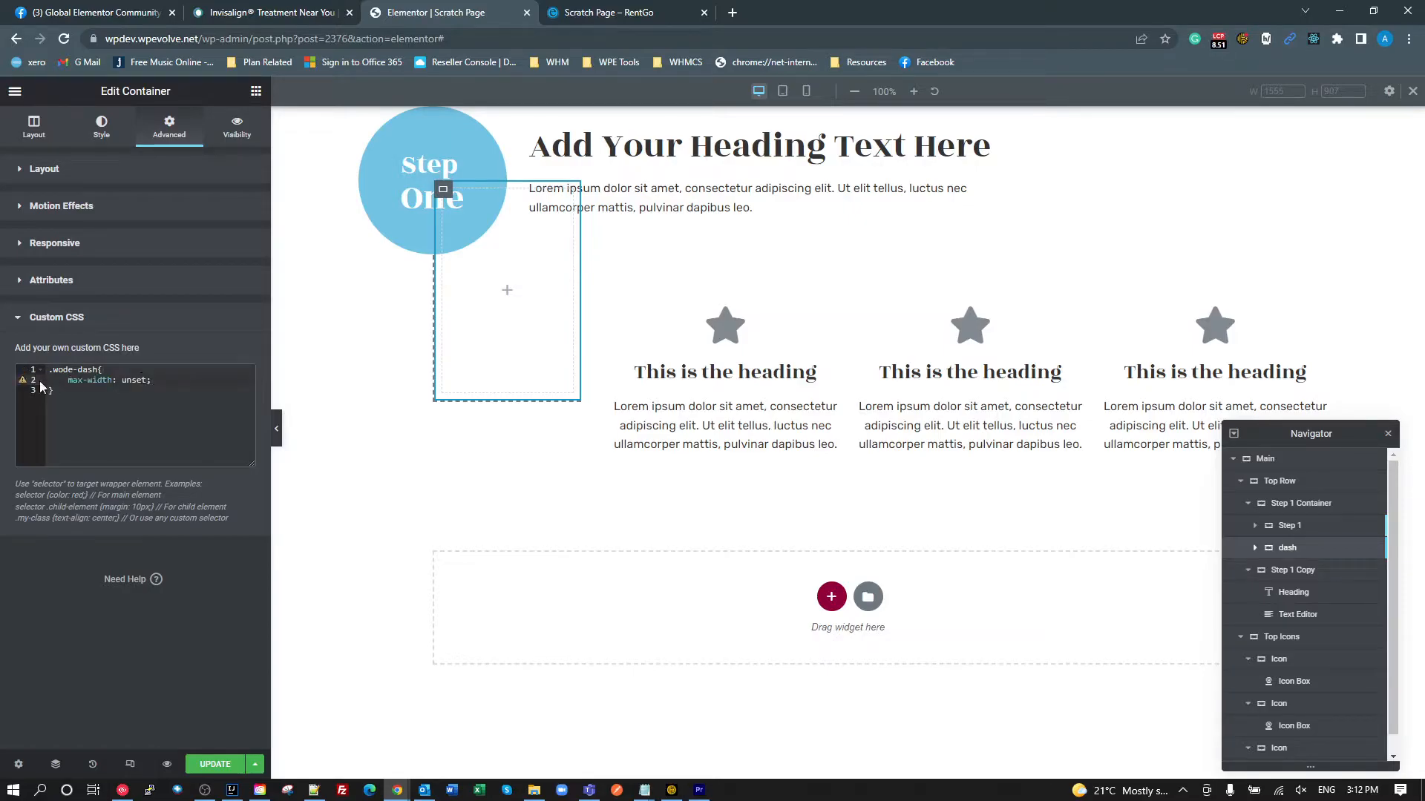
left_click(63, 370)
key("BackSpace")
type("i")
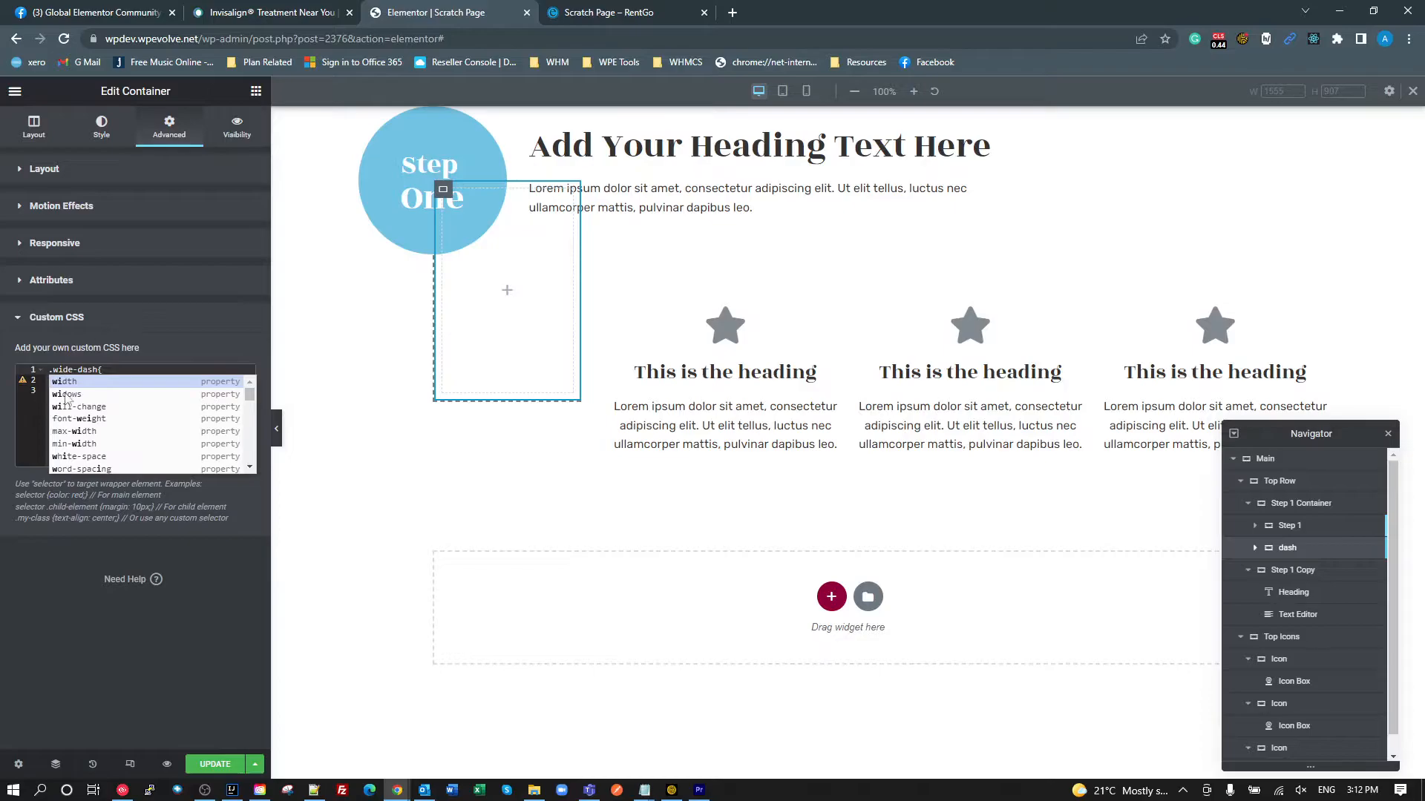
left_click(125, 370)
left_click_drag(84, 396, 23, 353)
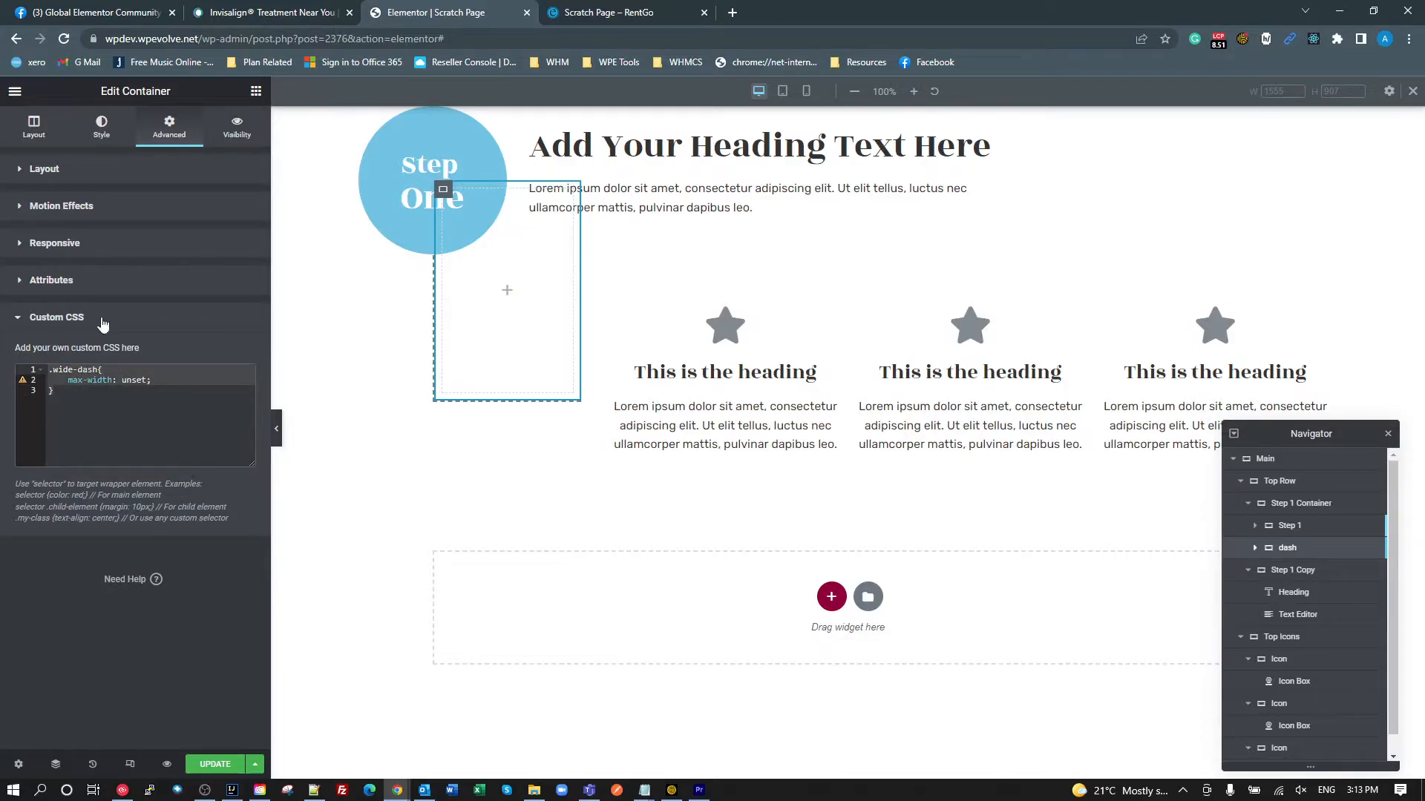
- Assign the CSS class wide-dash to the dash container
left_click(71, 370)
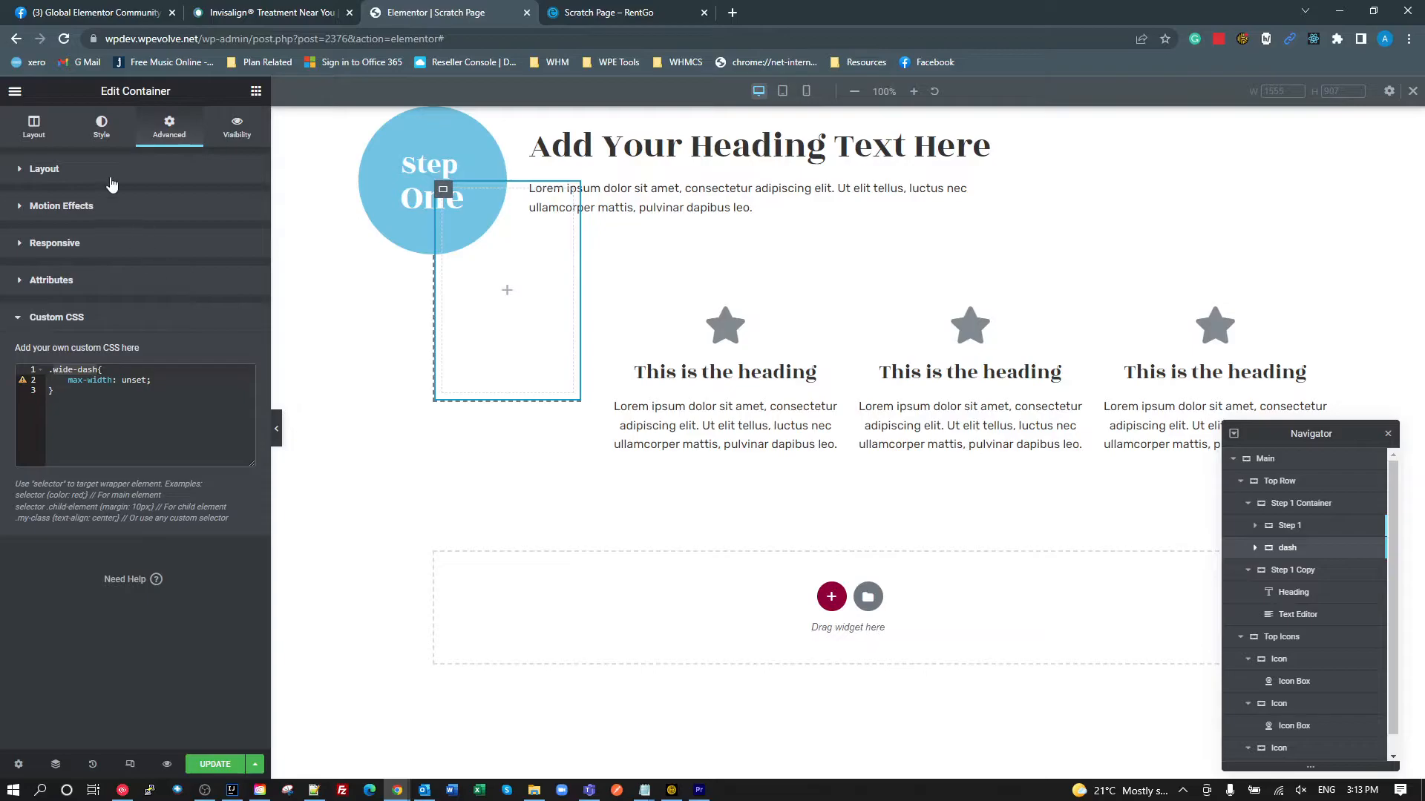
left_click(83, 172)
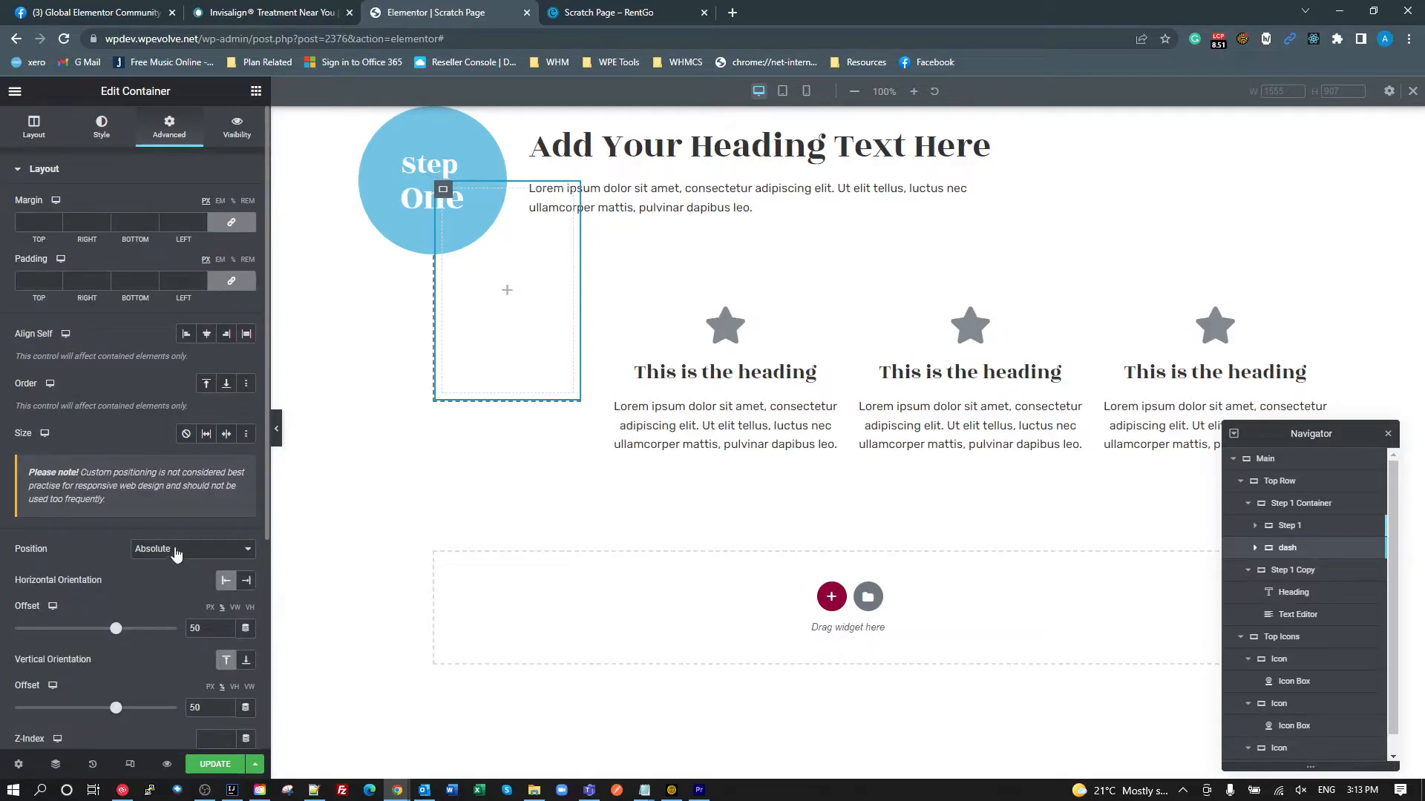
scroll(174, 557, "down", 2)
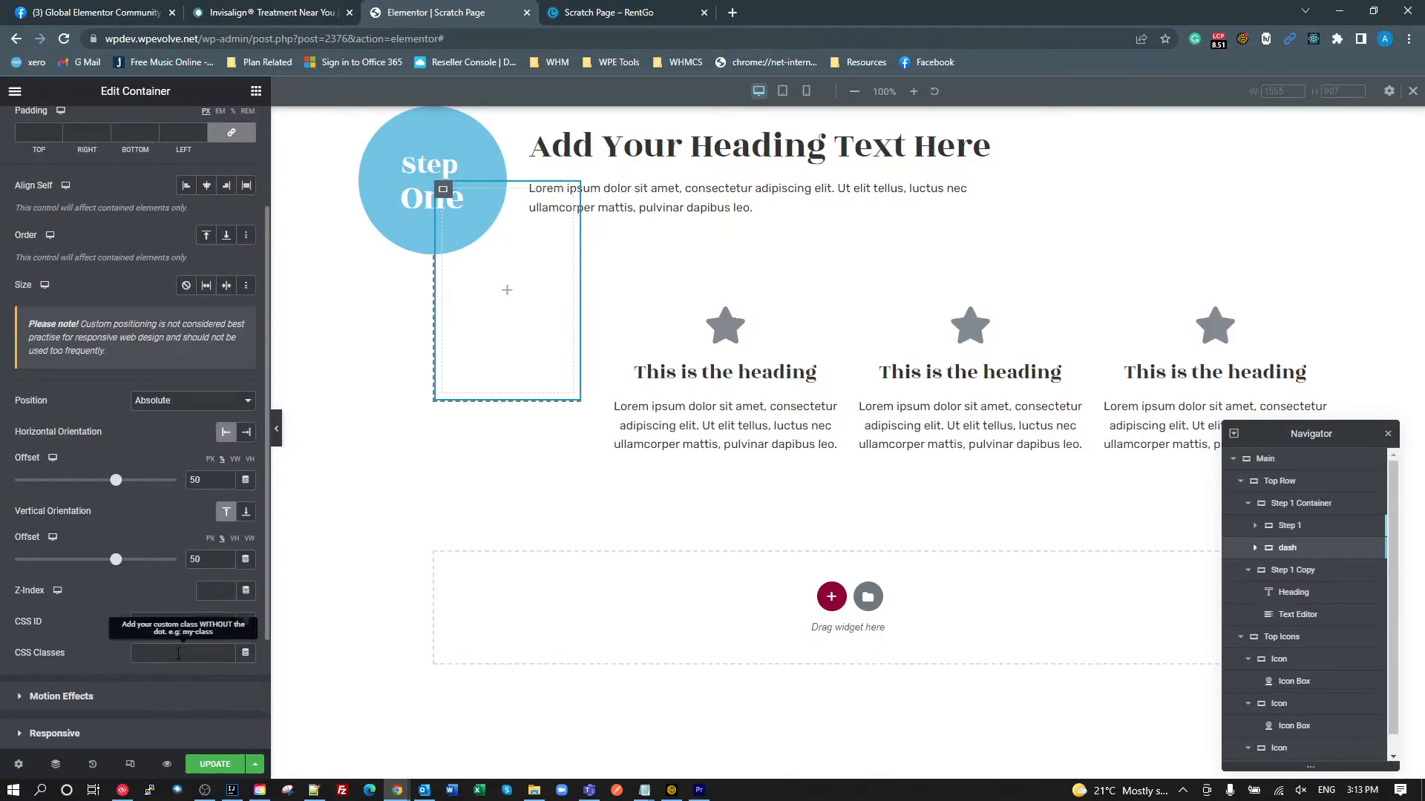
type("wide-dash")
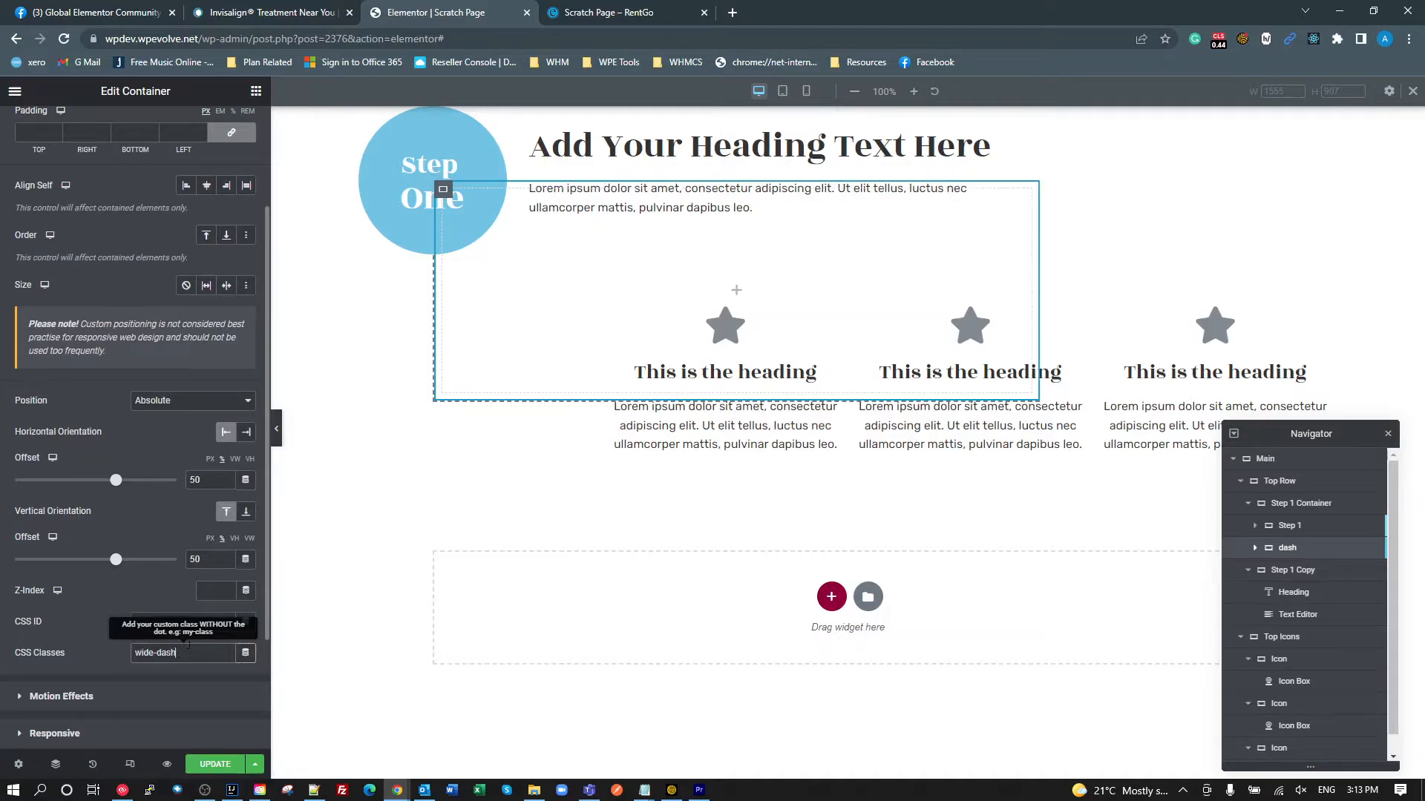
- Try smaller widths for the dash container, ending at 230 px
scroll(185, 336, "up", 2)
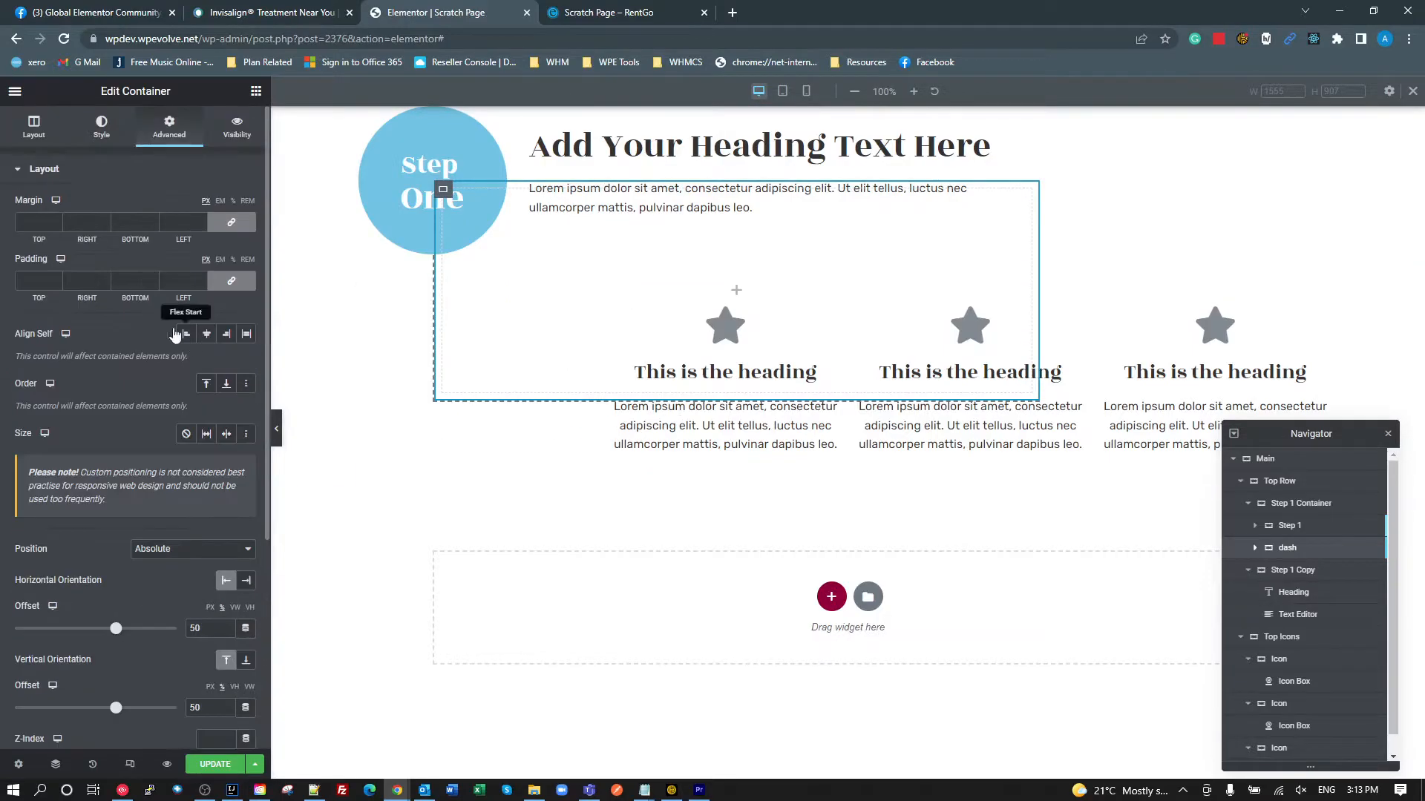
left_click(39, 127)
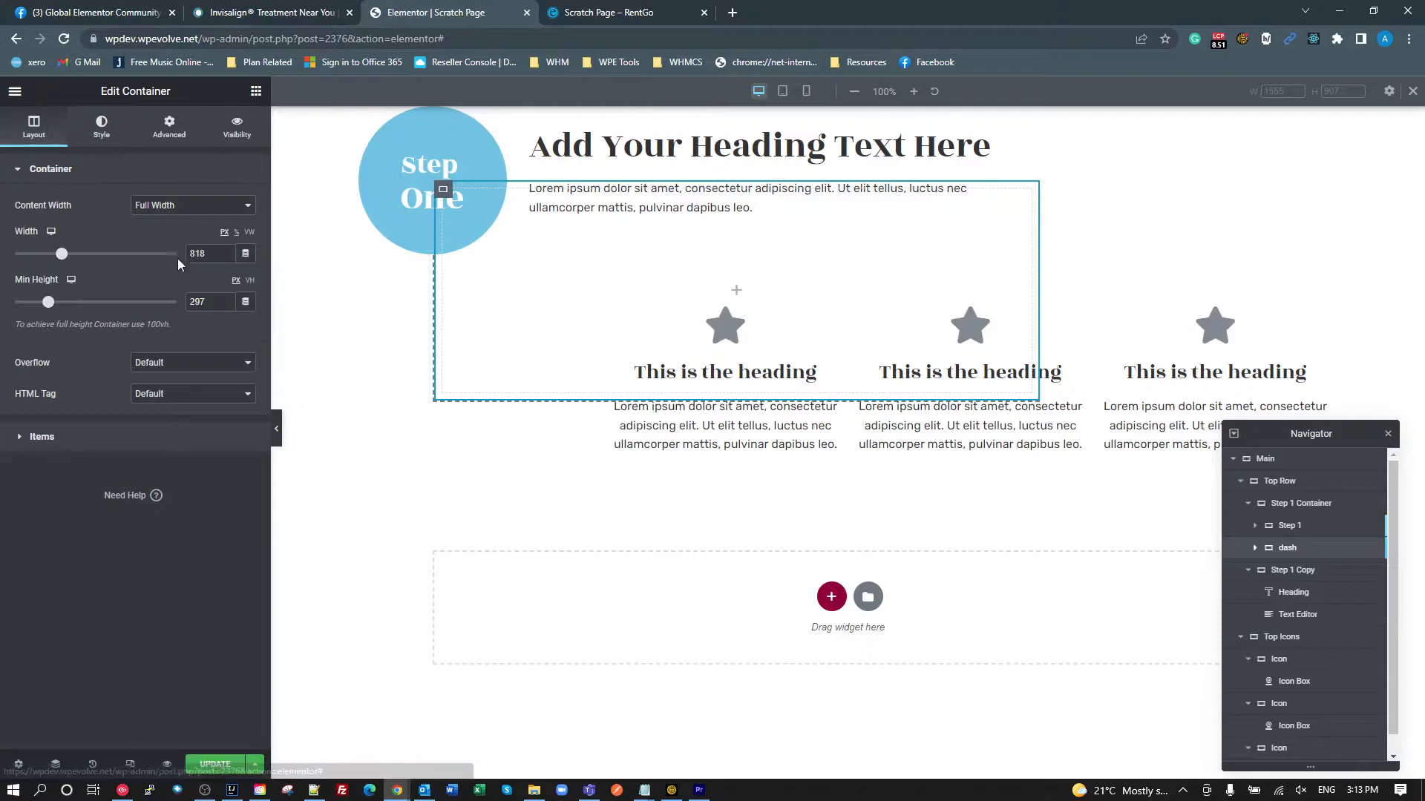
left_click_drag(62, 257, 3, 259)
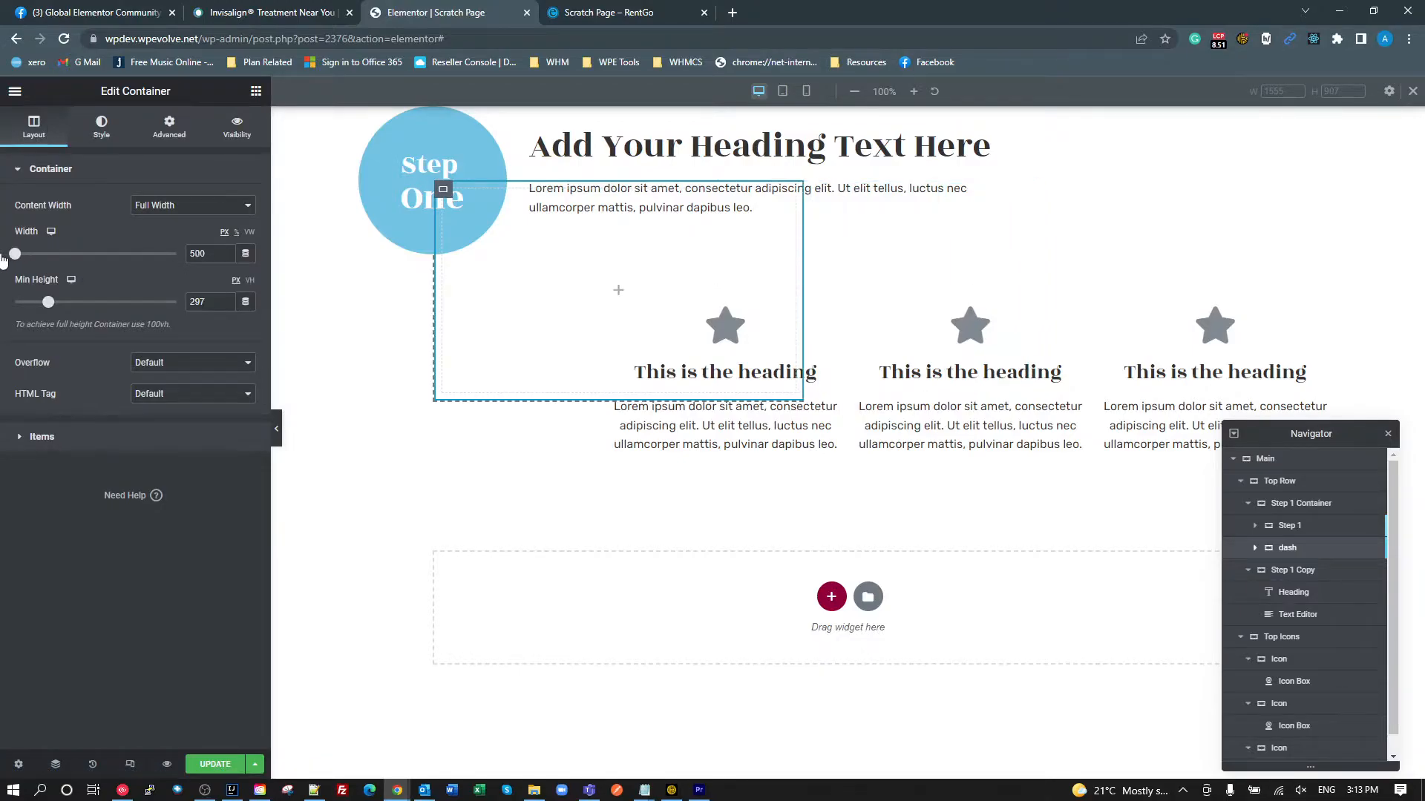
left_click_drag(214, 253, 144, 254)
type("220")
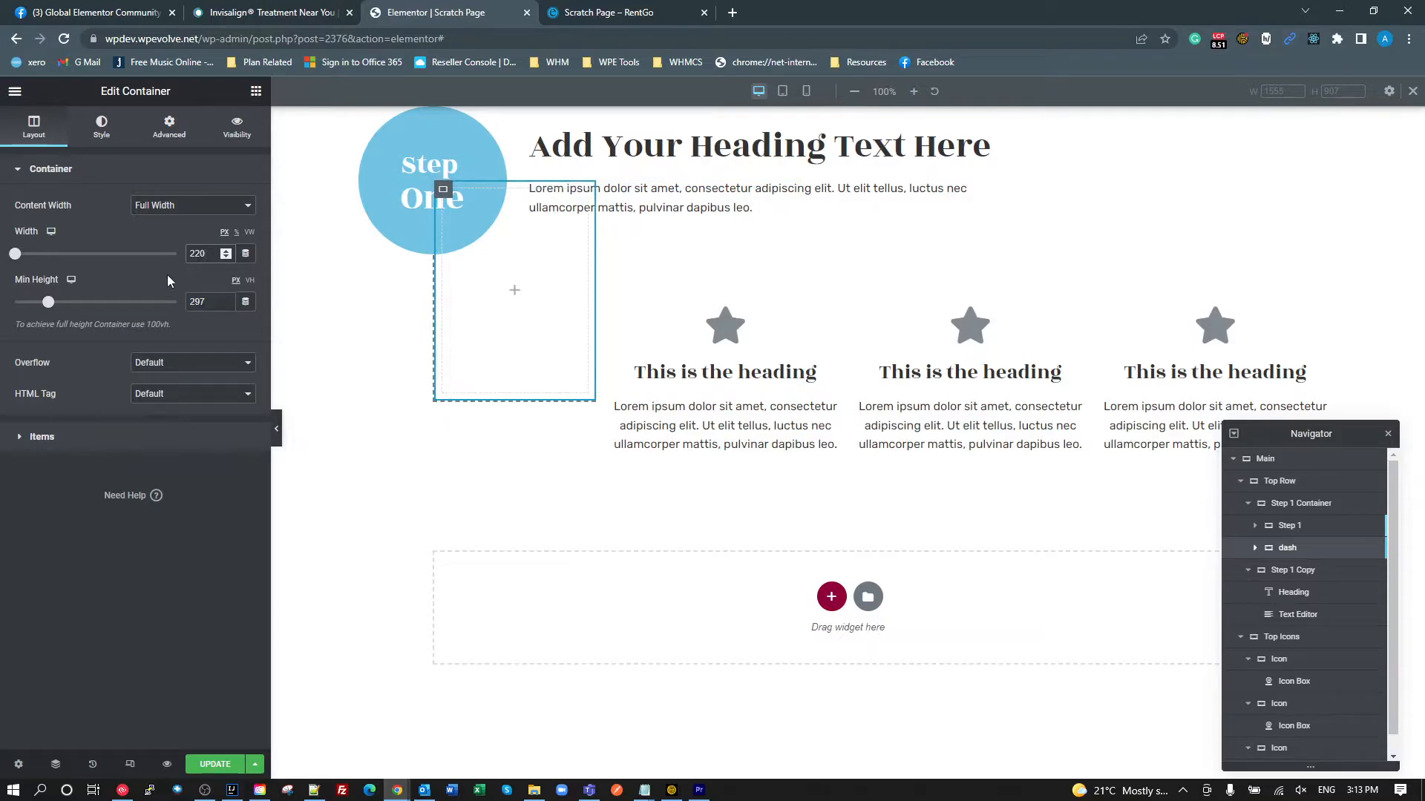
key("BackSpace")
key("BackSpace")
type("30")
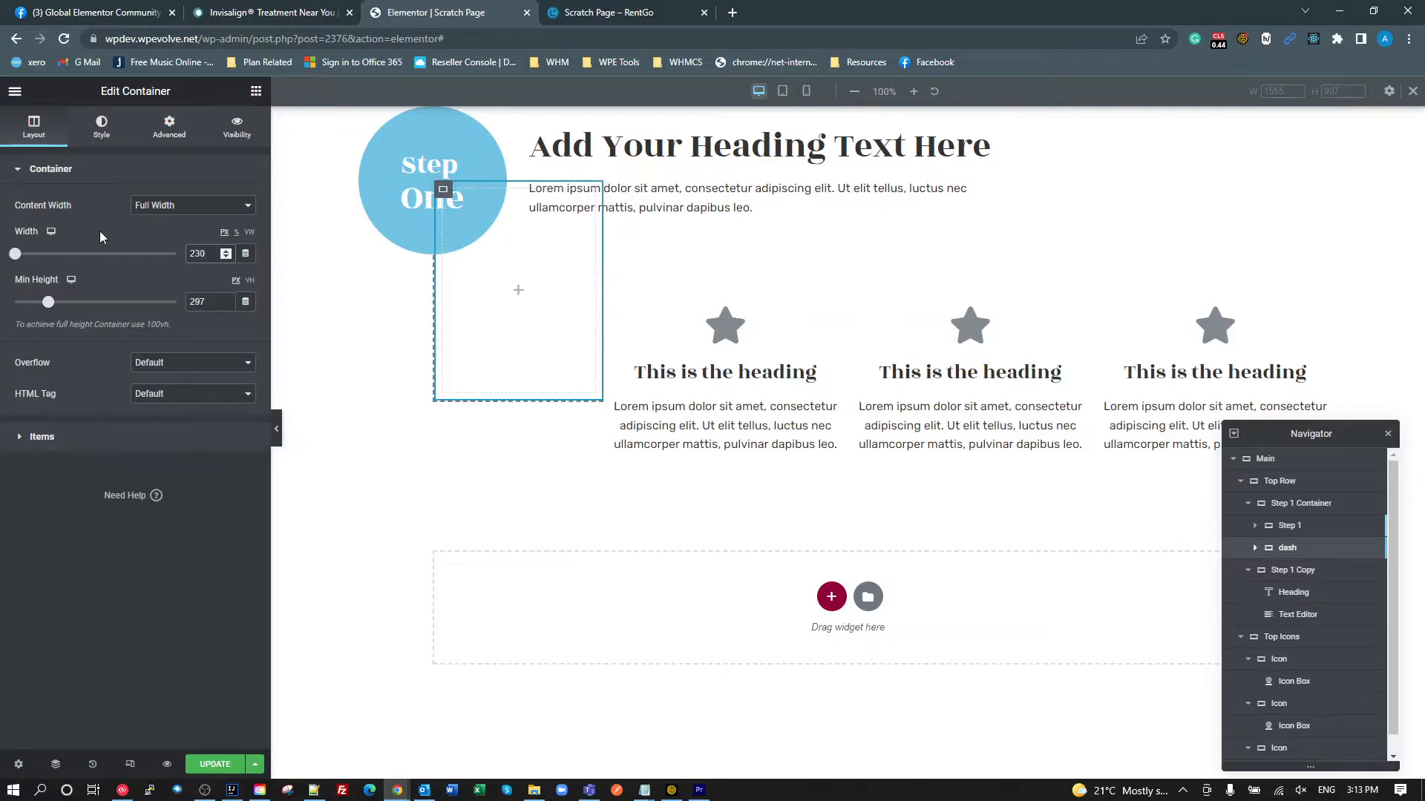
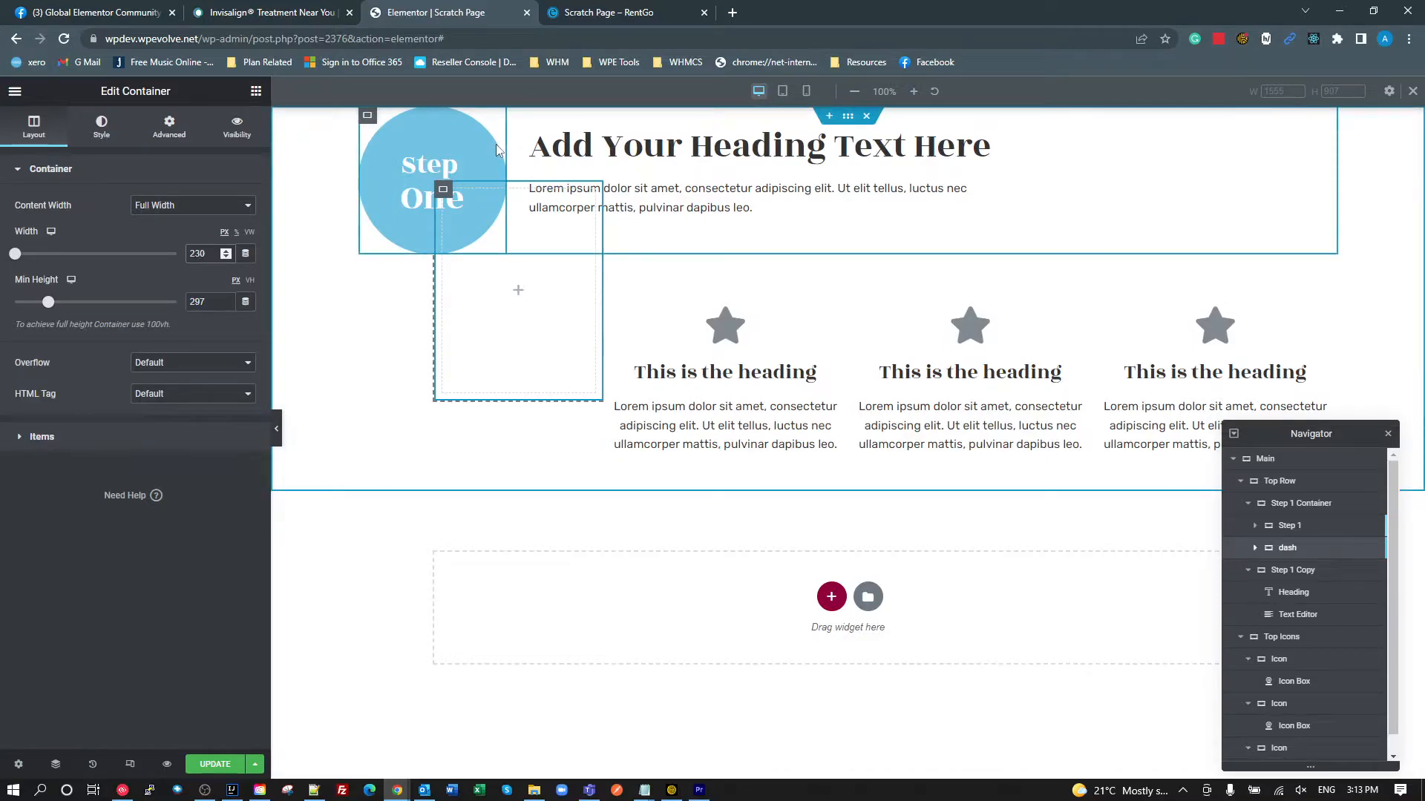
- Save the page, reload its live Scratch Page preview and shrink the developer tools to show more of the layout
left_click(225, 770)
left_click(620, 12)
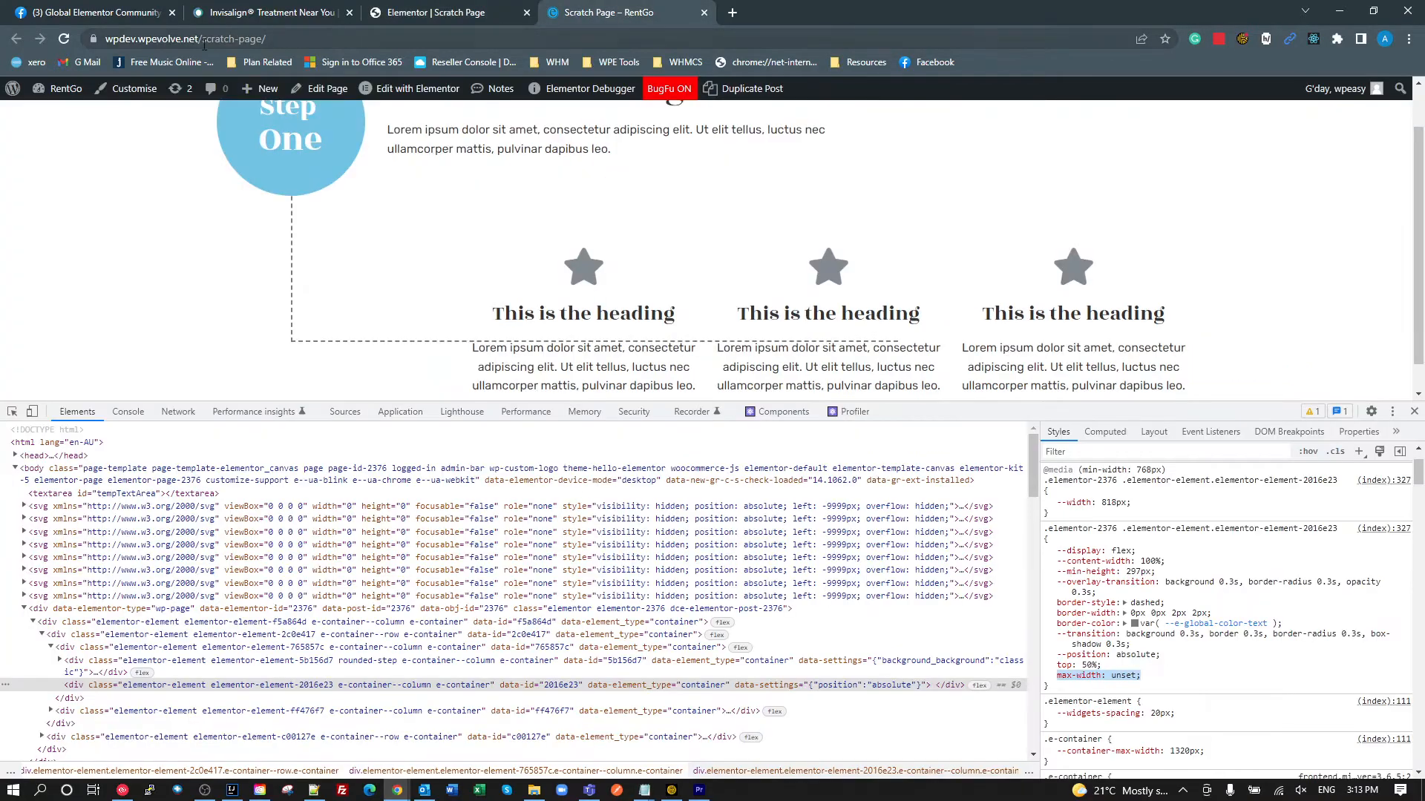
left_click(64, 38)
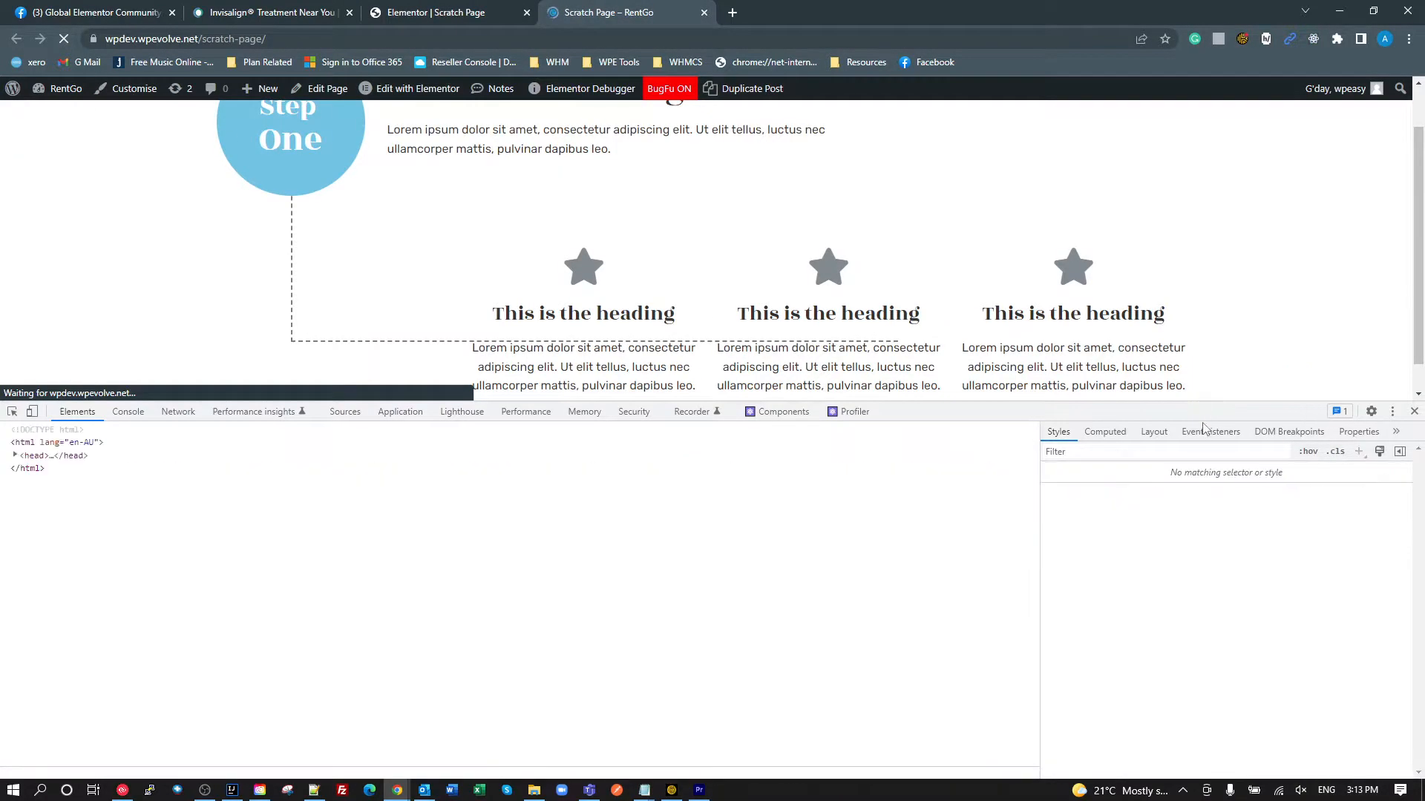
left_click_drag(1204, 406, 1158, 602)
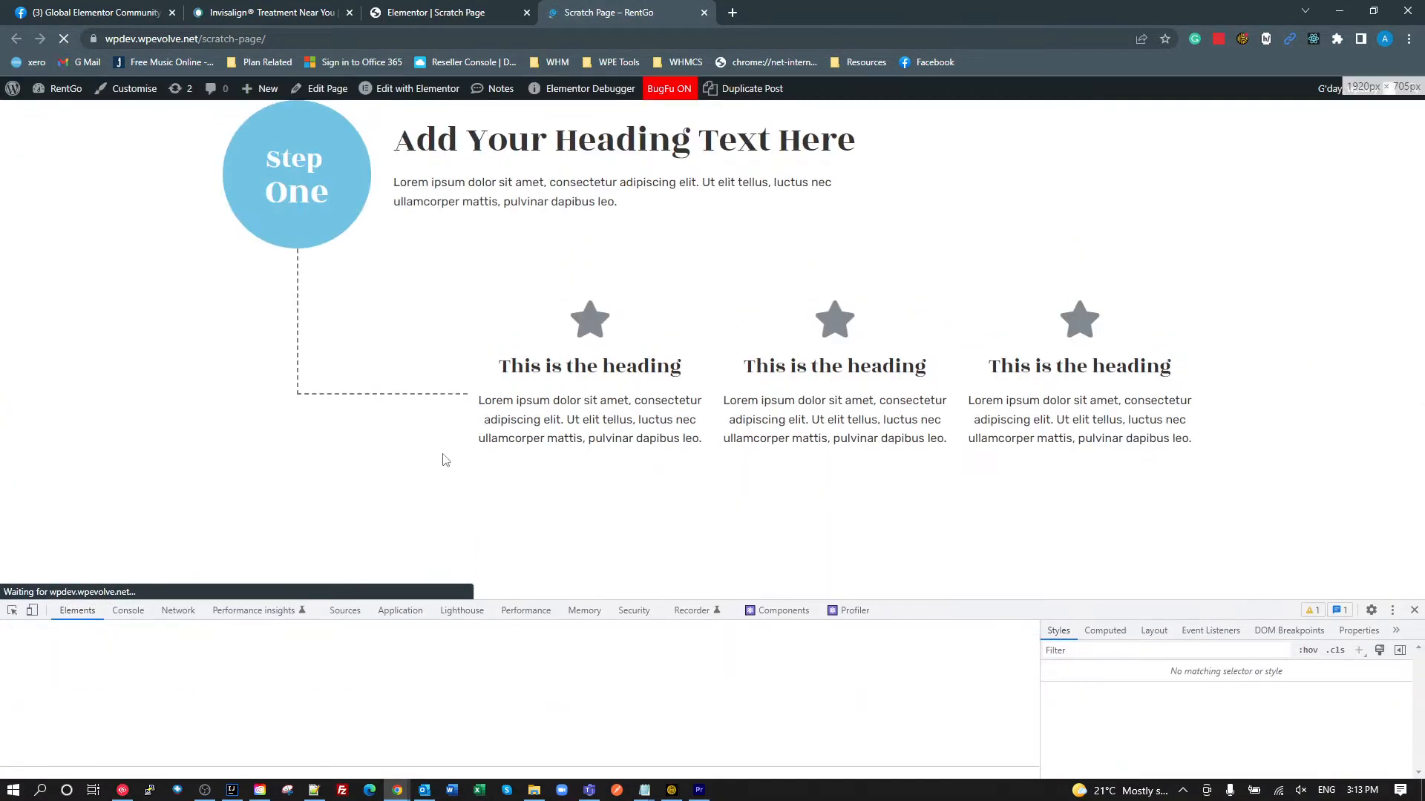
- Check the reference Invisalign page, and view the live Scratch Page in responsive device mode at a viewport width of 1420
left_click(423, 13)
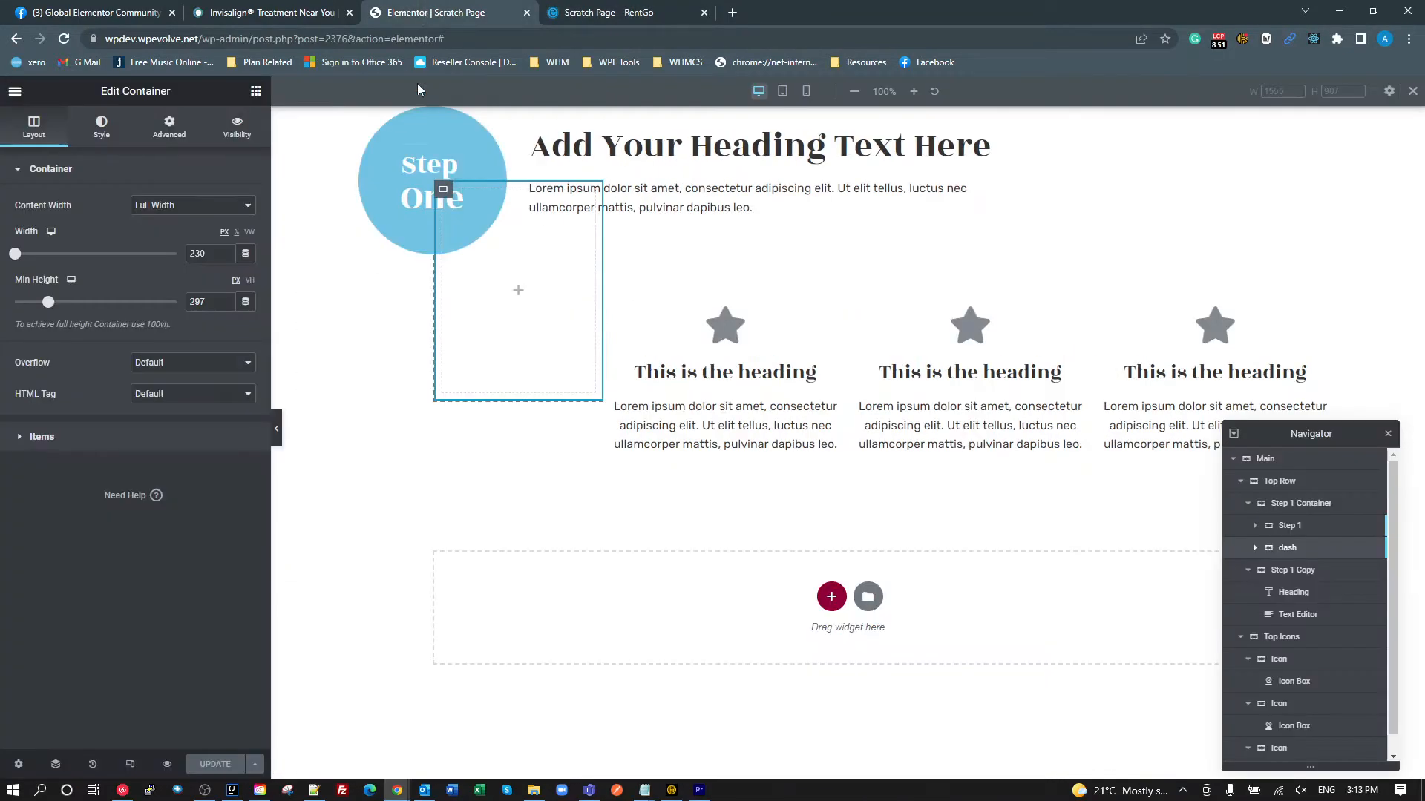
left_click(282, 16)
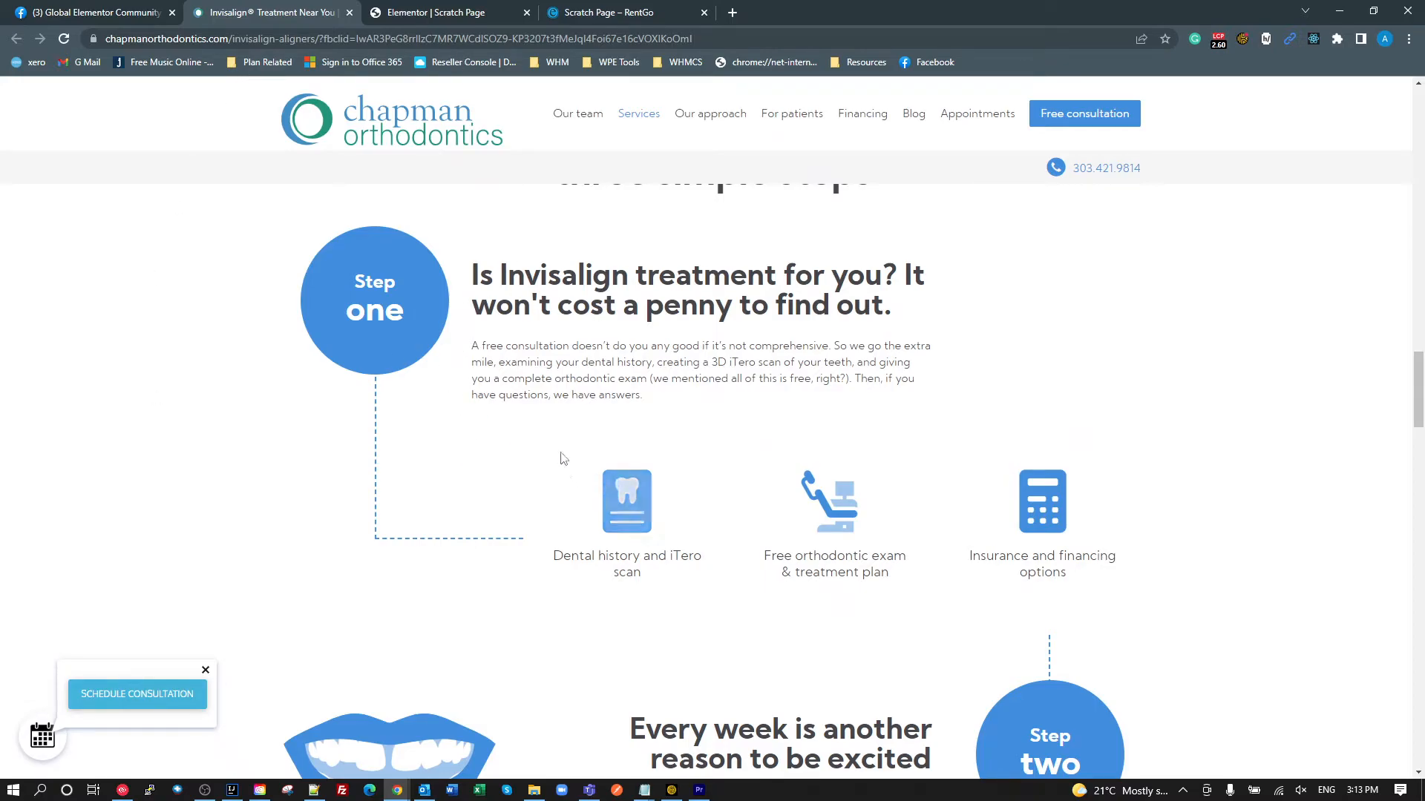
left_click(644, 18)
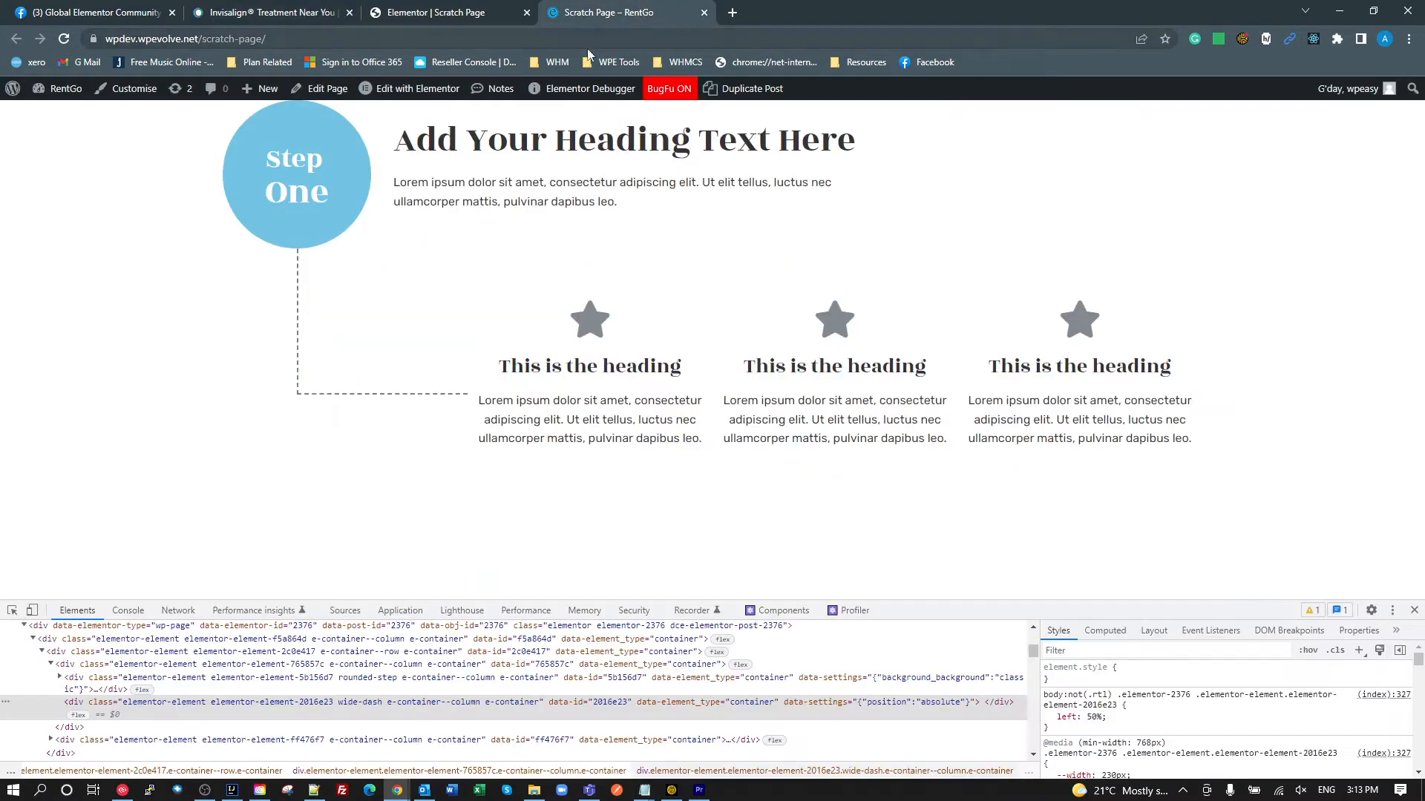
left_click(32, 610)
left_click_drag(977, 356, 1241, 360)
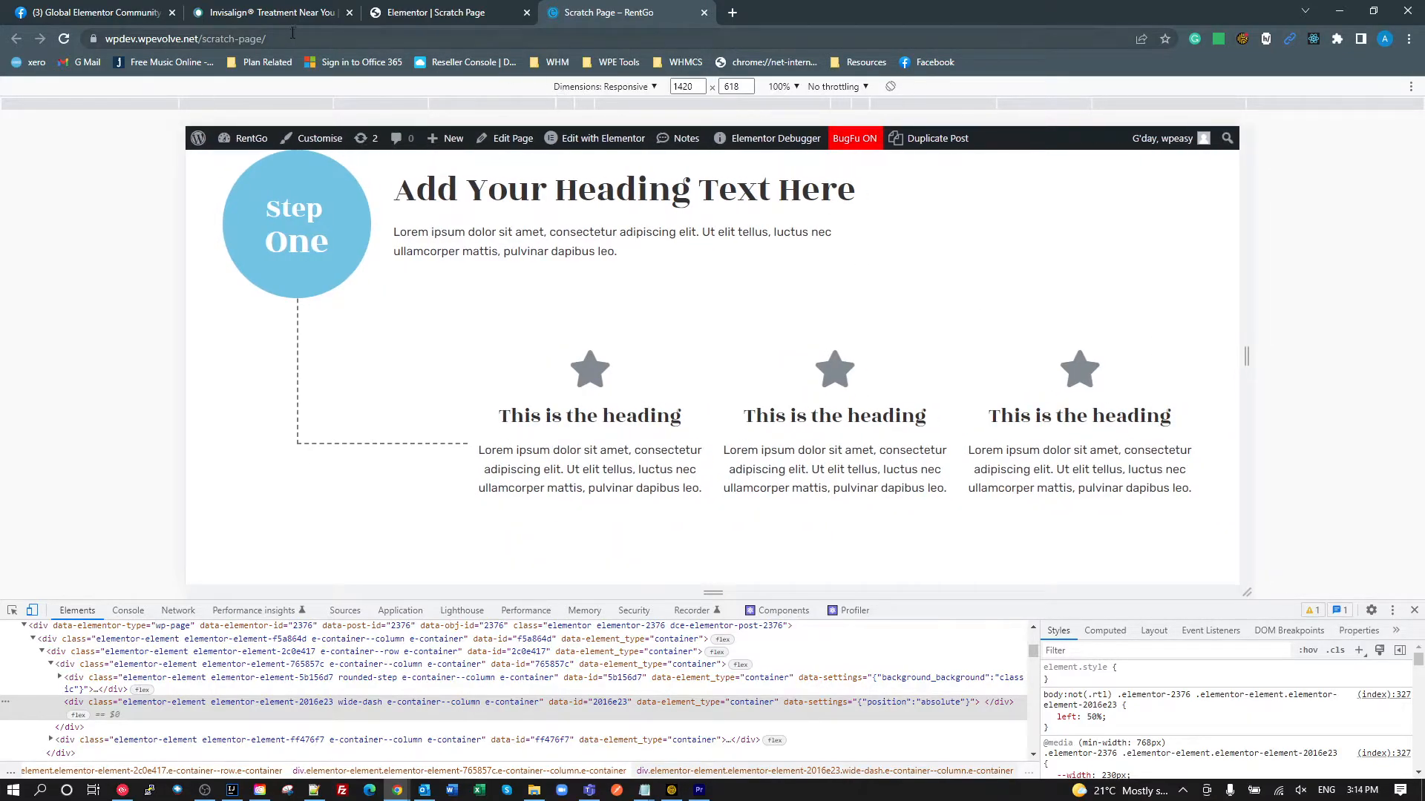
- Back in the Elementor editor, change the dash container's width unit to VW and set the width to 14
left_click(436, 13)
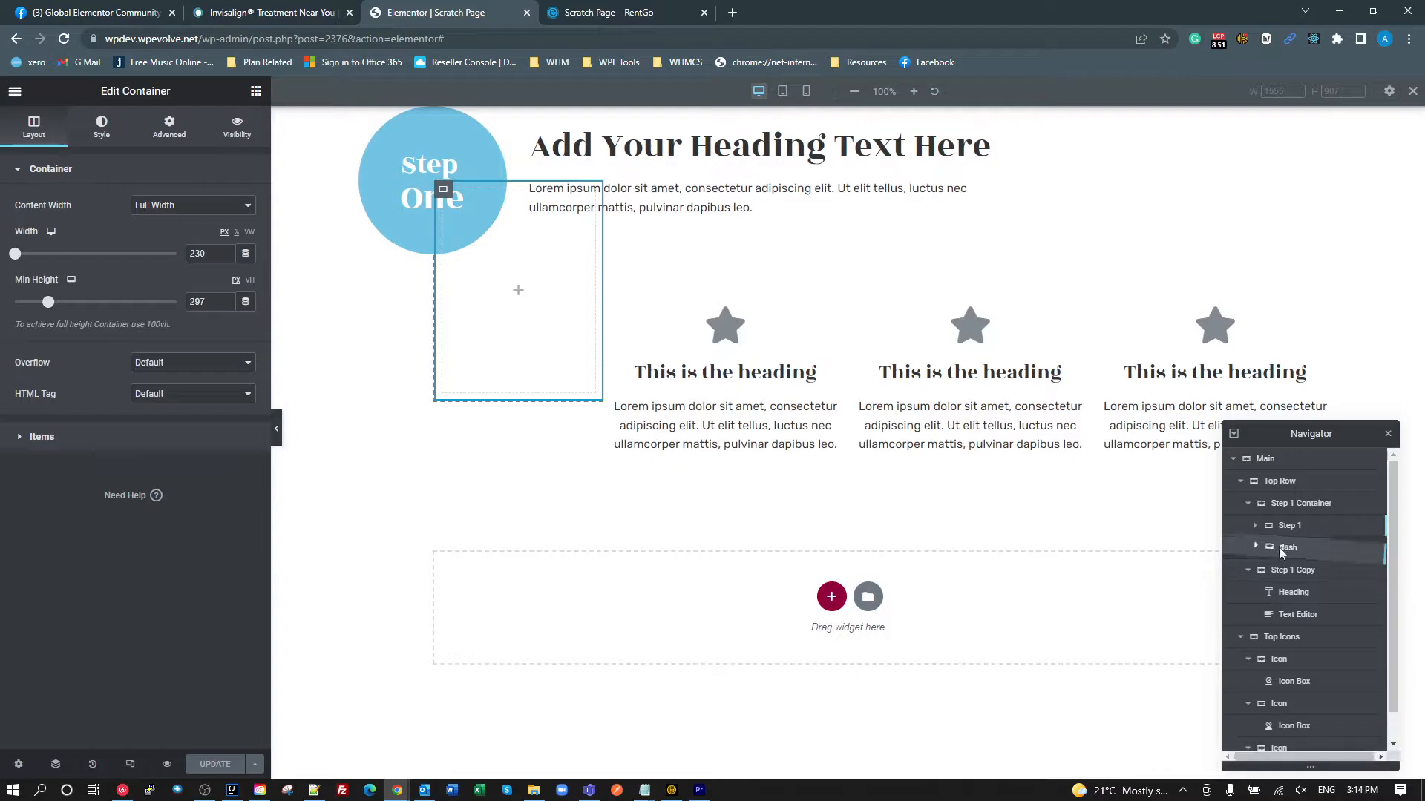
left_click(250, 232)
type("20")
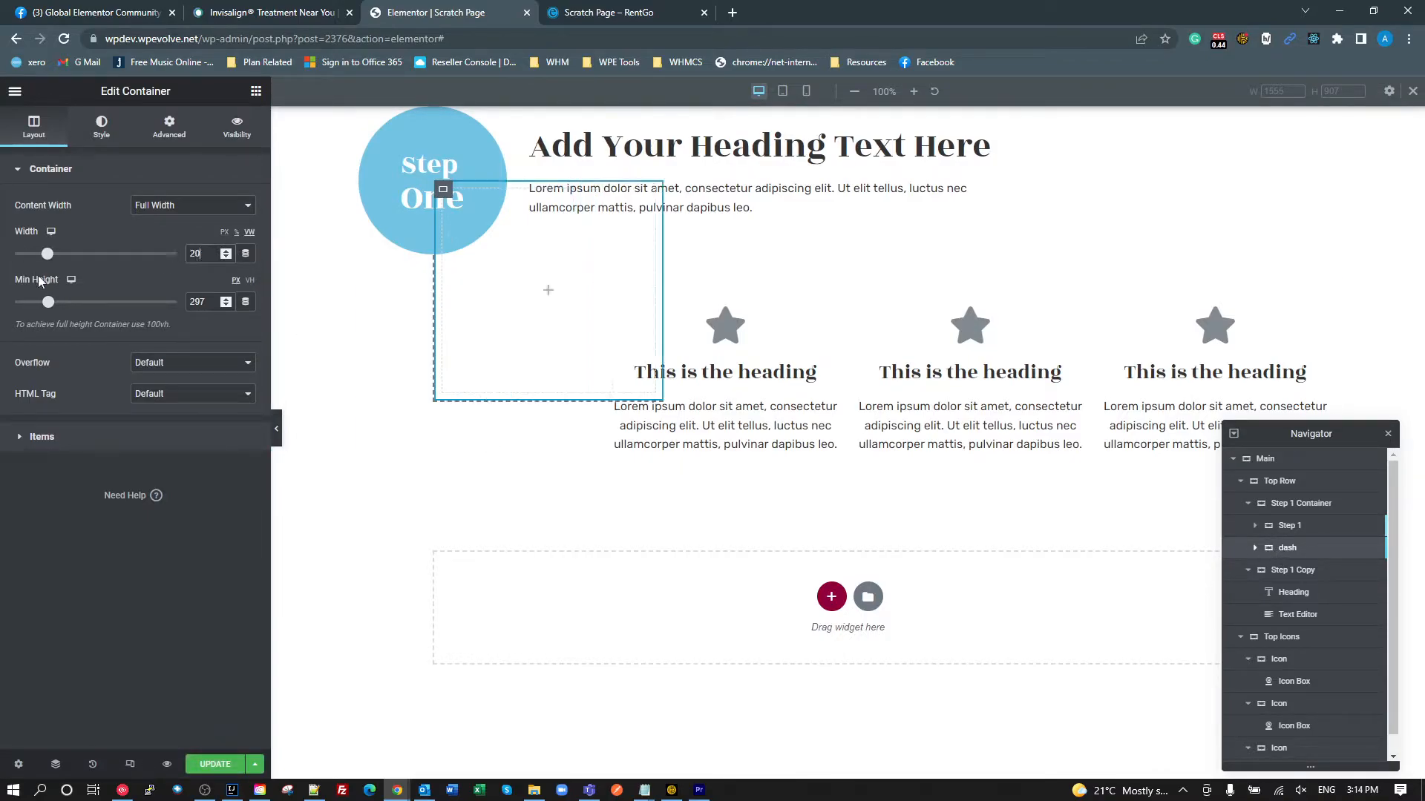
double_click(206, 253)
type("16")
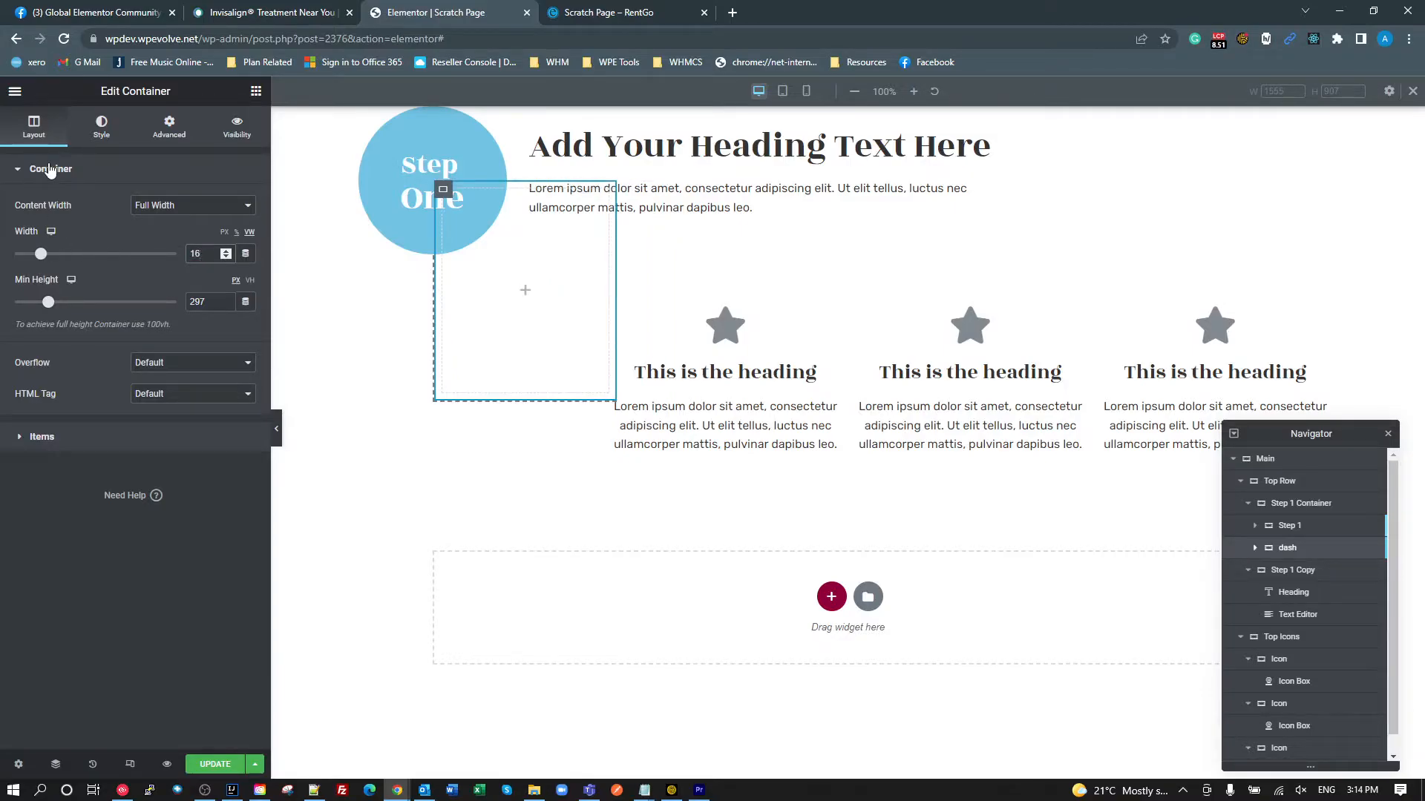
key("BackSpace")
type("4")
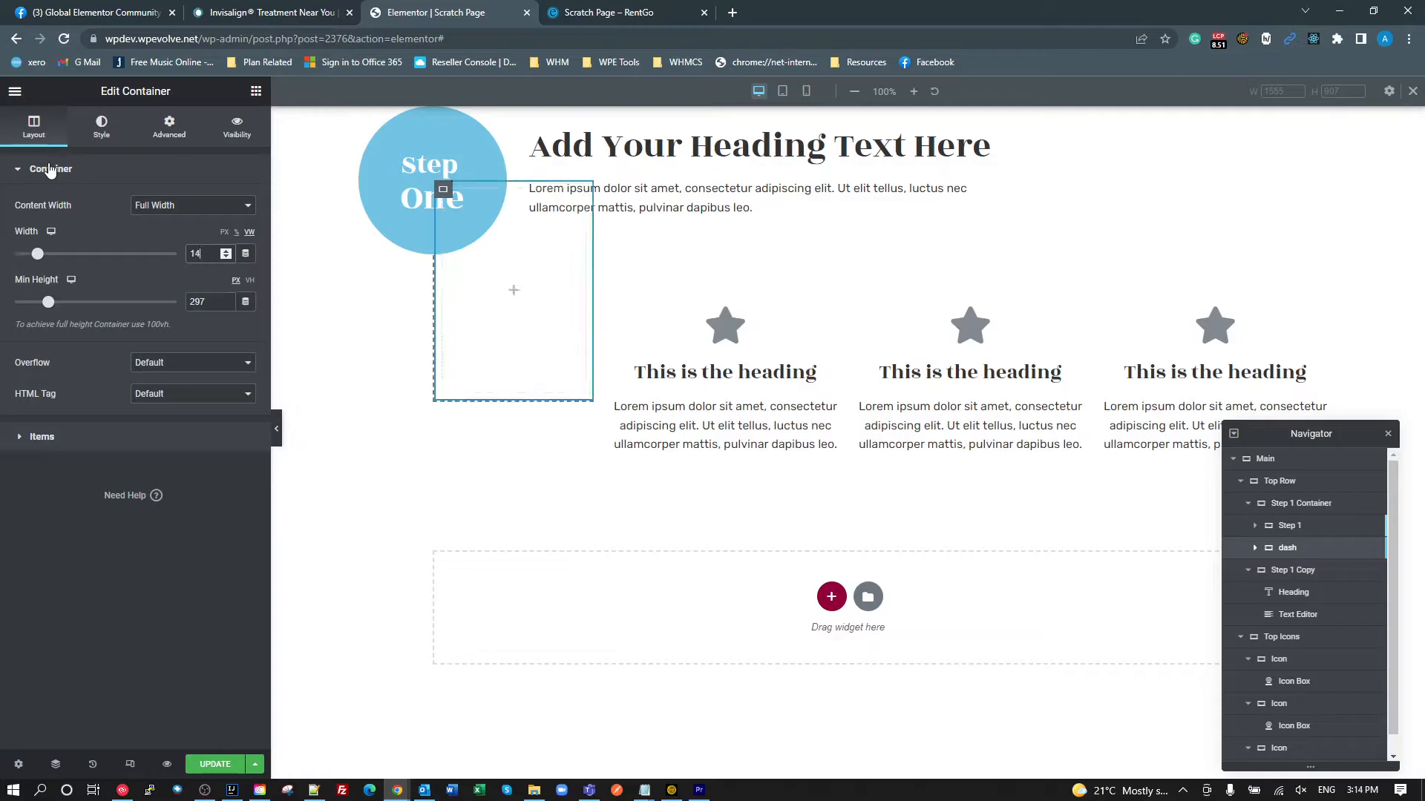
- Save the page, reload the live Scratch Page and narrow its responsive viewport to a width of 714
left_click(216, 765)
left_click(639, 13)
left_click(66, 41)
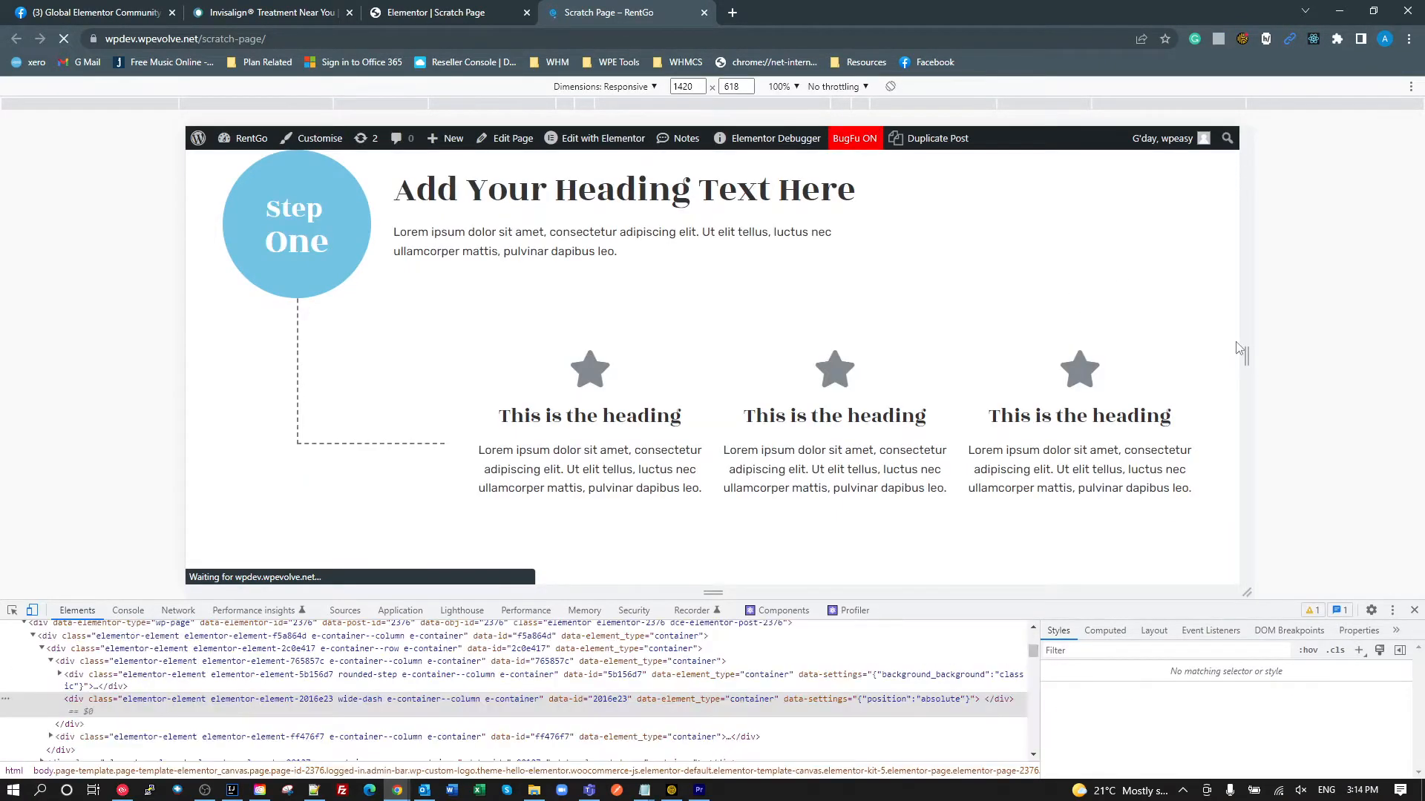
left_click_drag(1250, 357, 988, 383)
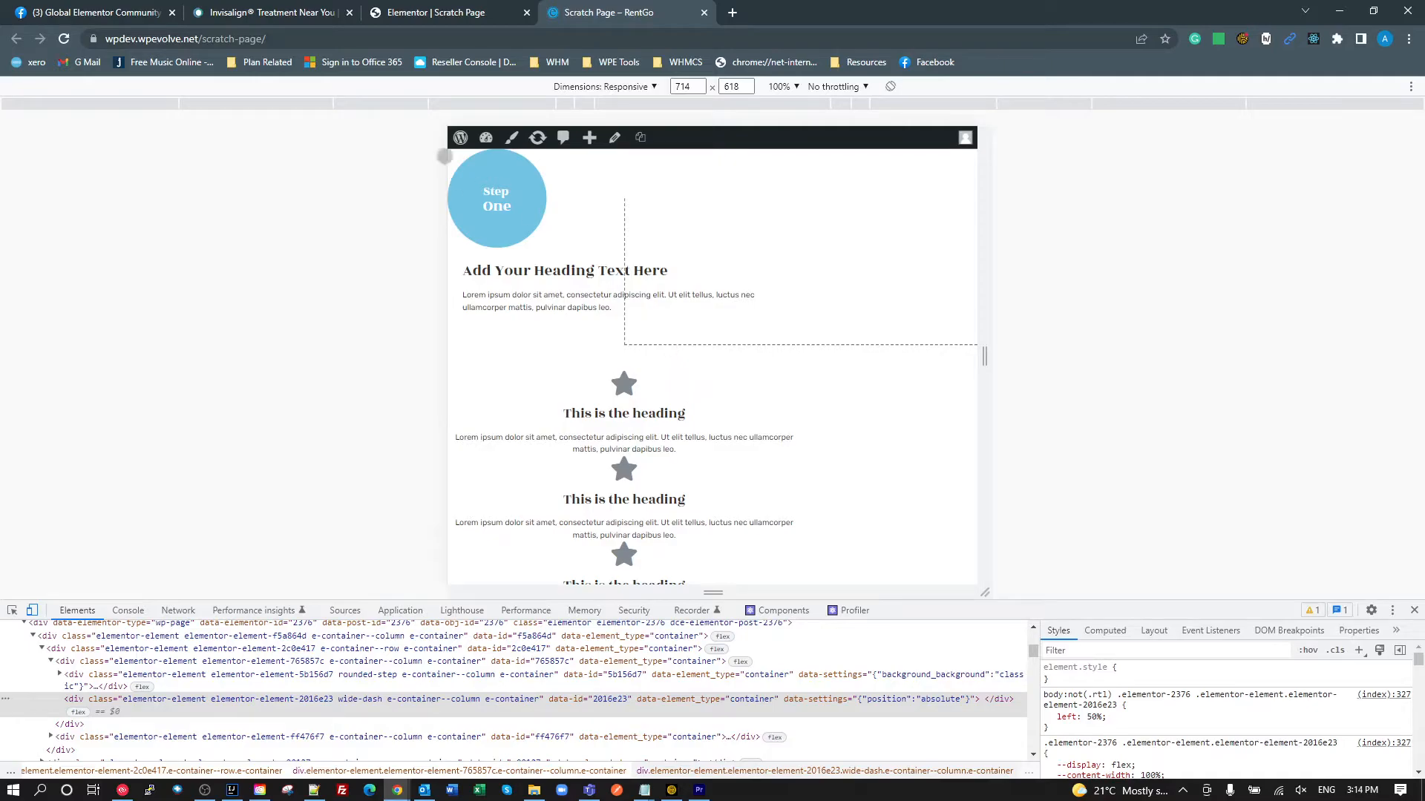
- In the Elementor editor's mobile view, set the Step 1 Container's Align Items to center
left_click(418, 17)
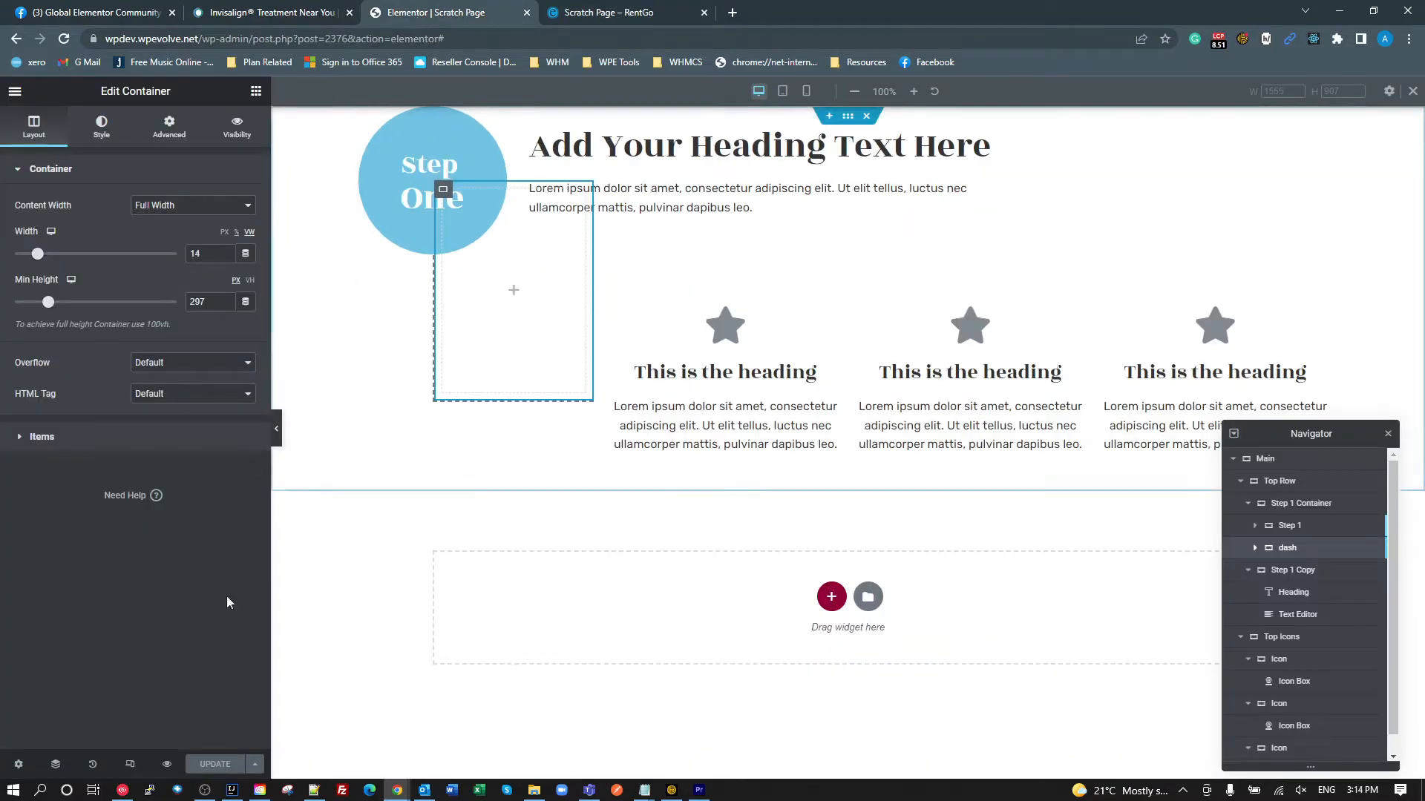
left_click(130, 768)
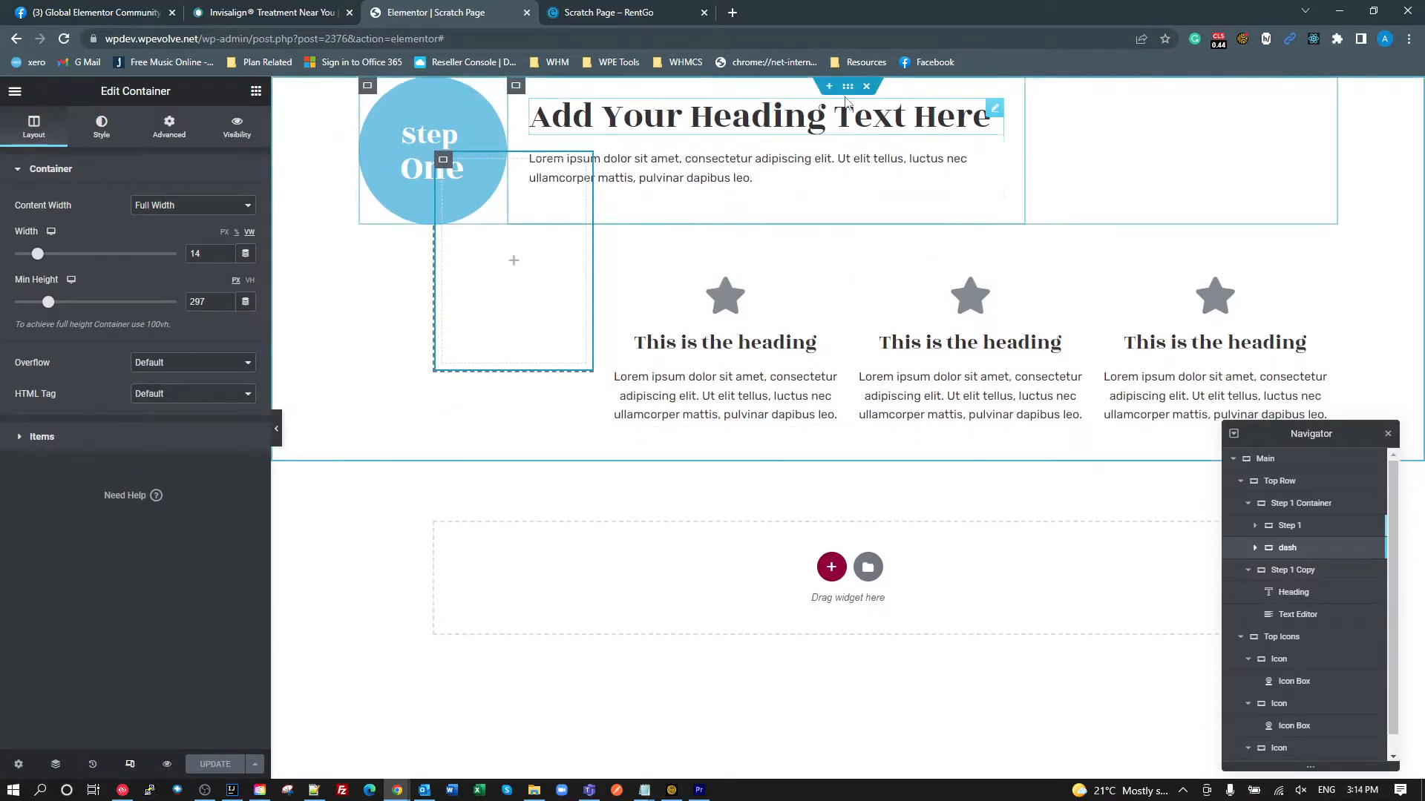
left_click(130, 766)
left_click(806, 98)
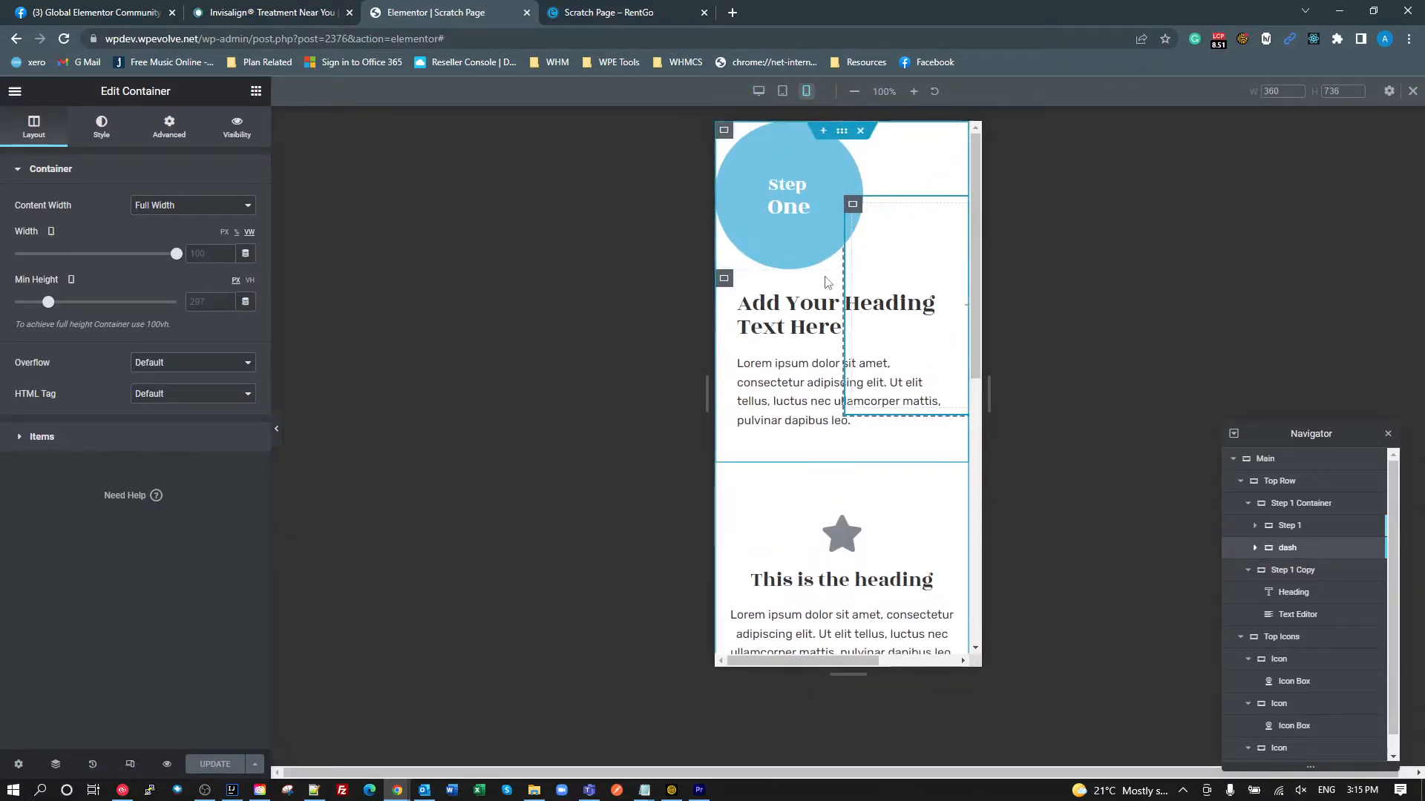
left_click(724, 134)
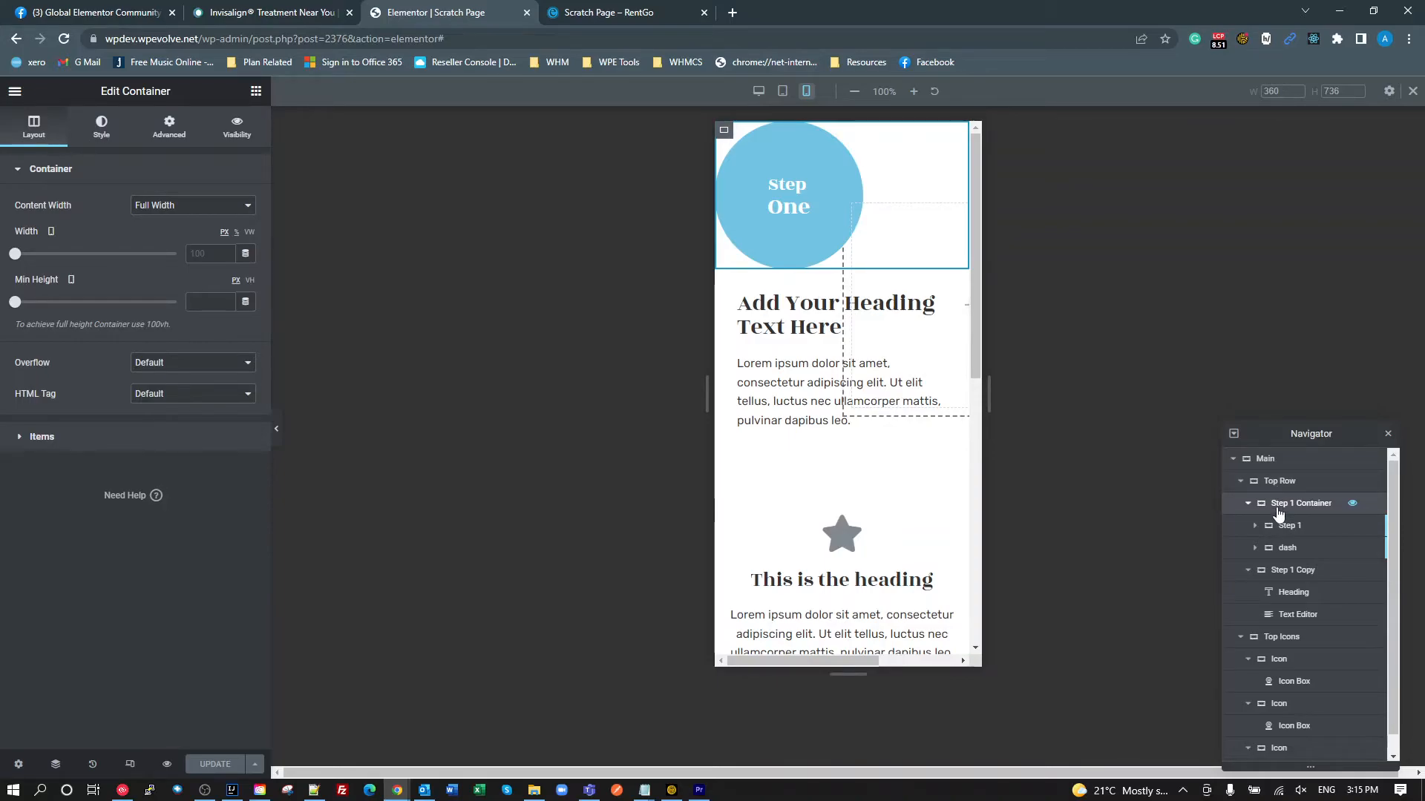
left_click(42, 437)
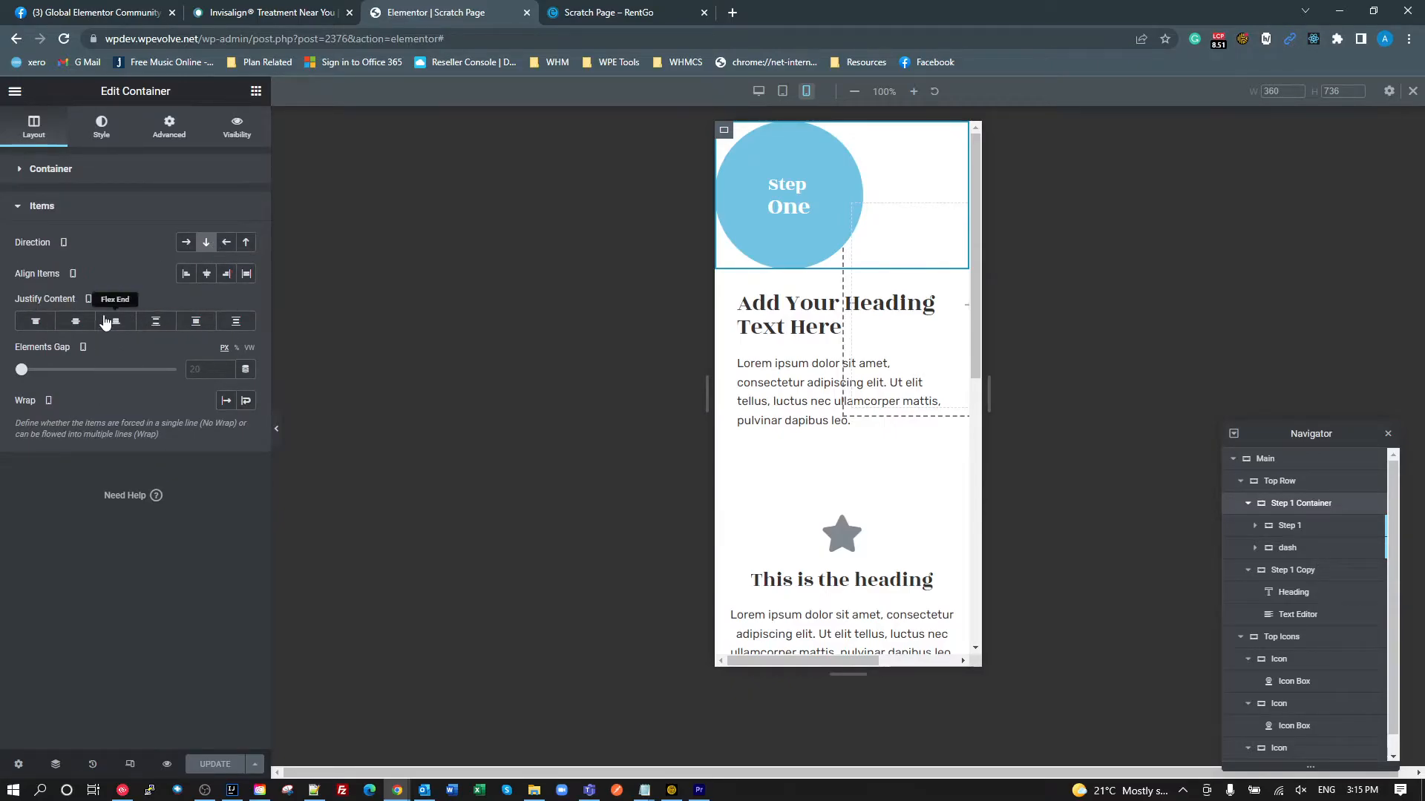
left_click(206, 274)
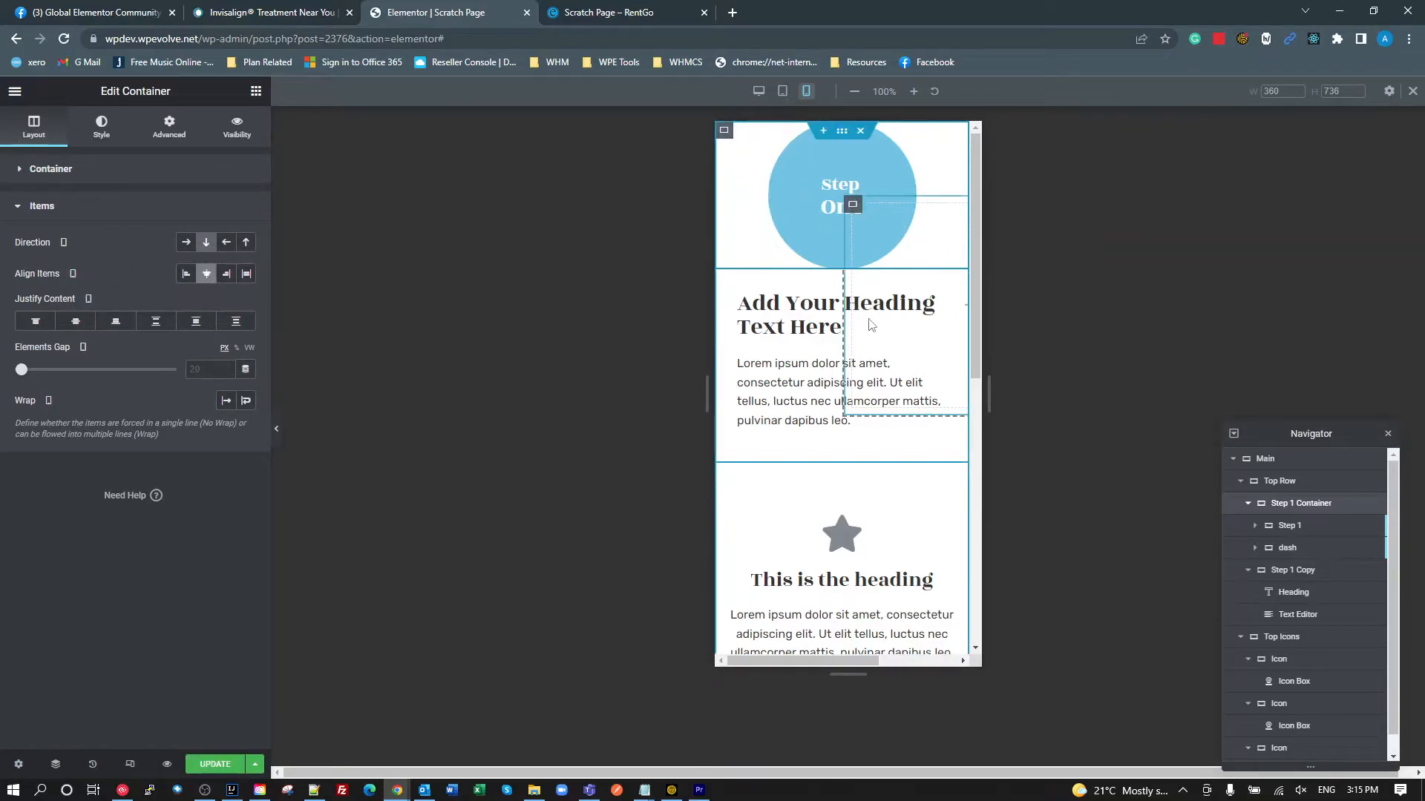
- In mobile view, give the dash container only a 2 px left border, with other sides 0, and a min height of 132 px
left_click(1294, 528)
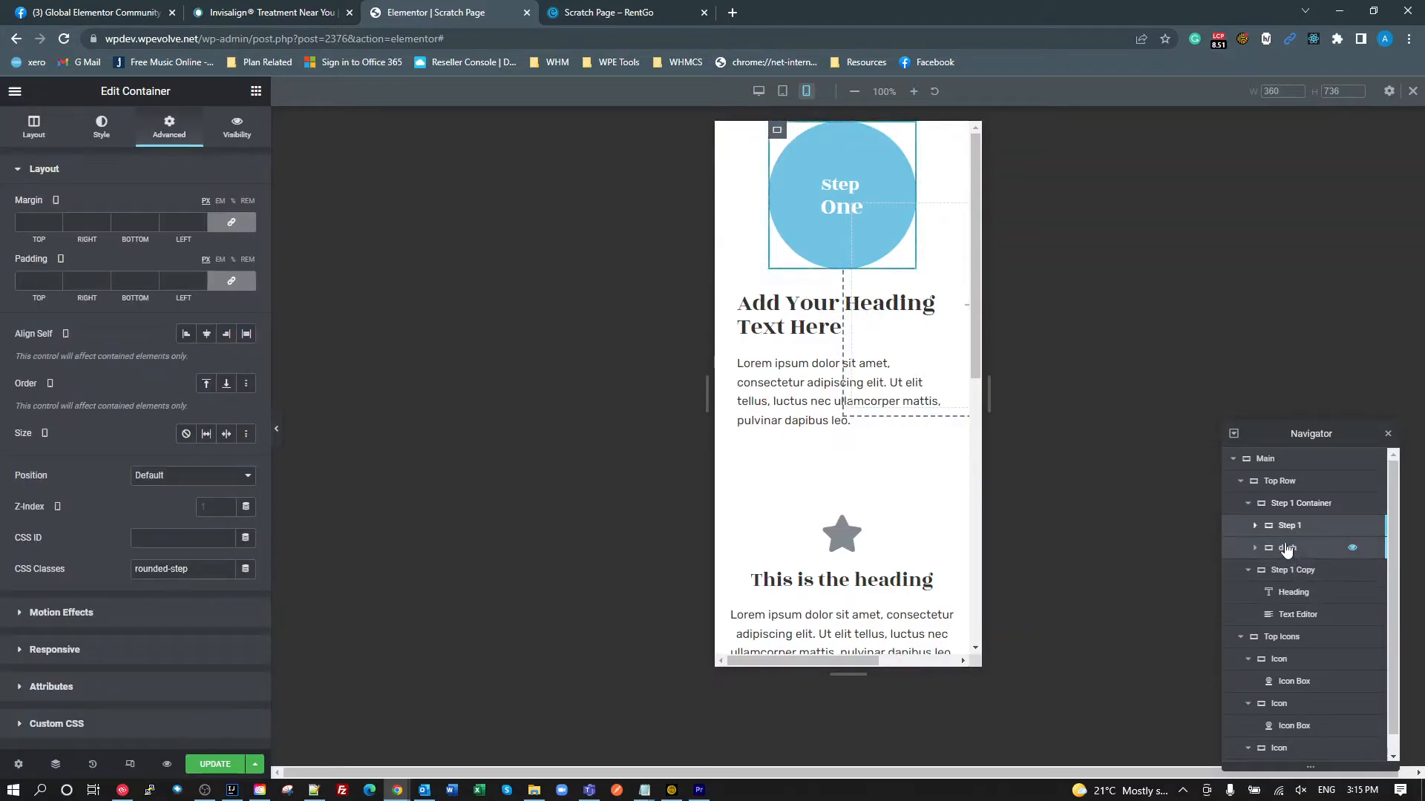
left_click(1287, 548)
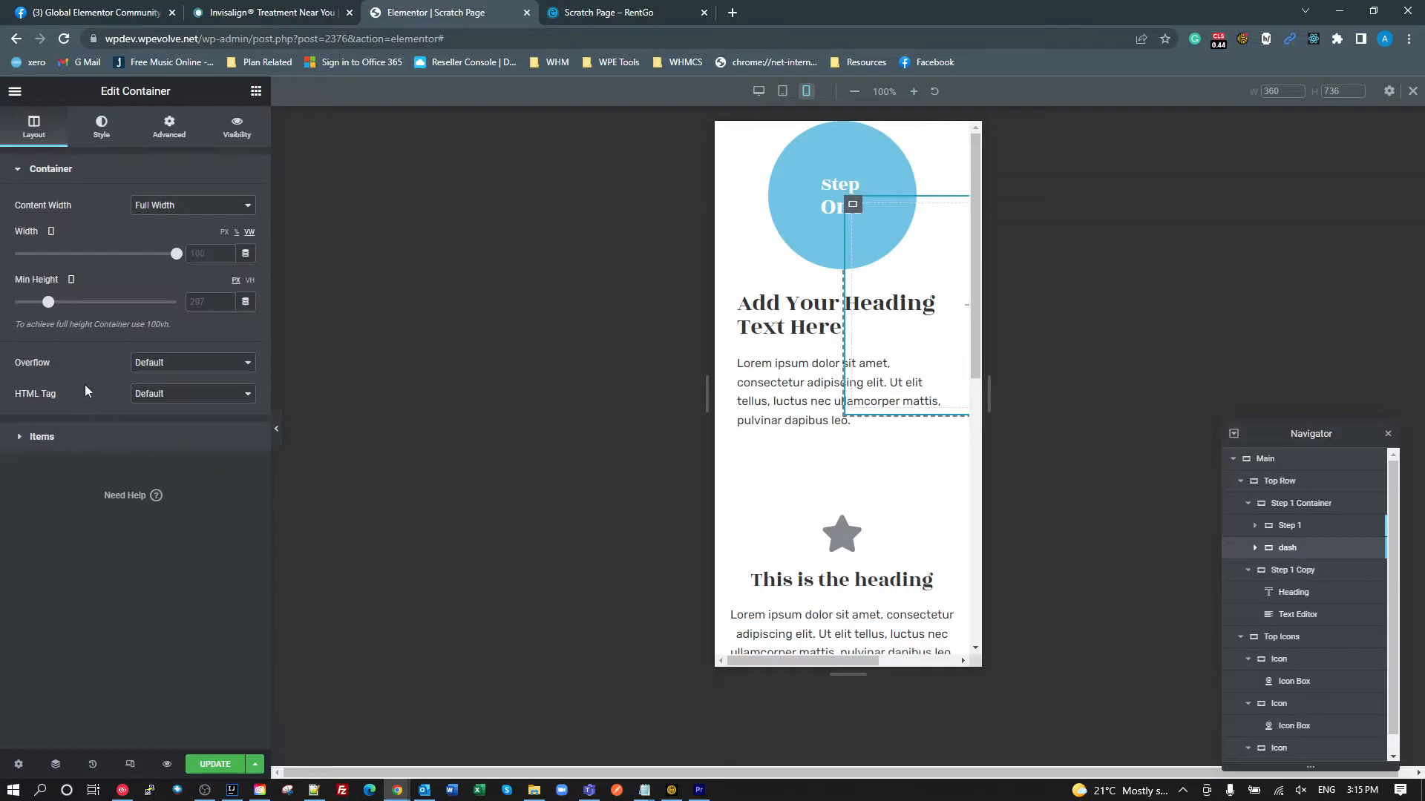
left_click(94, 143)
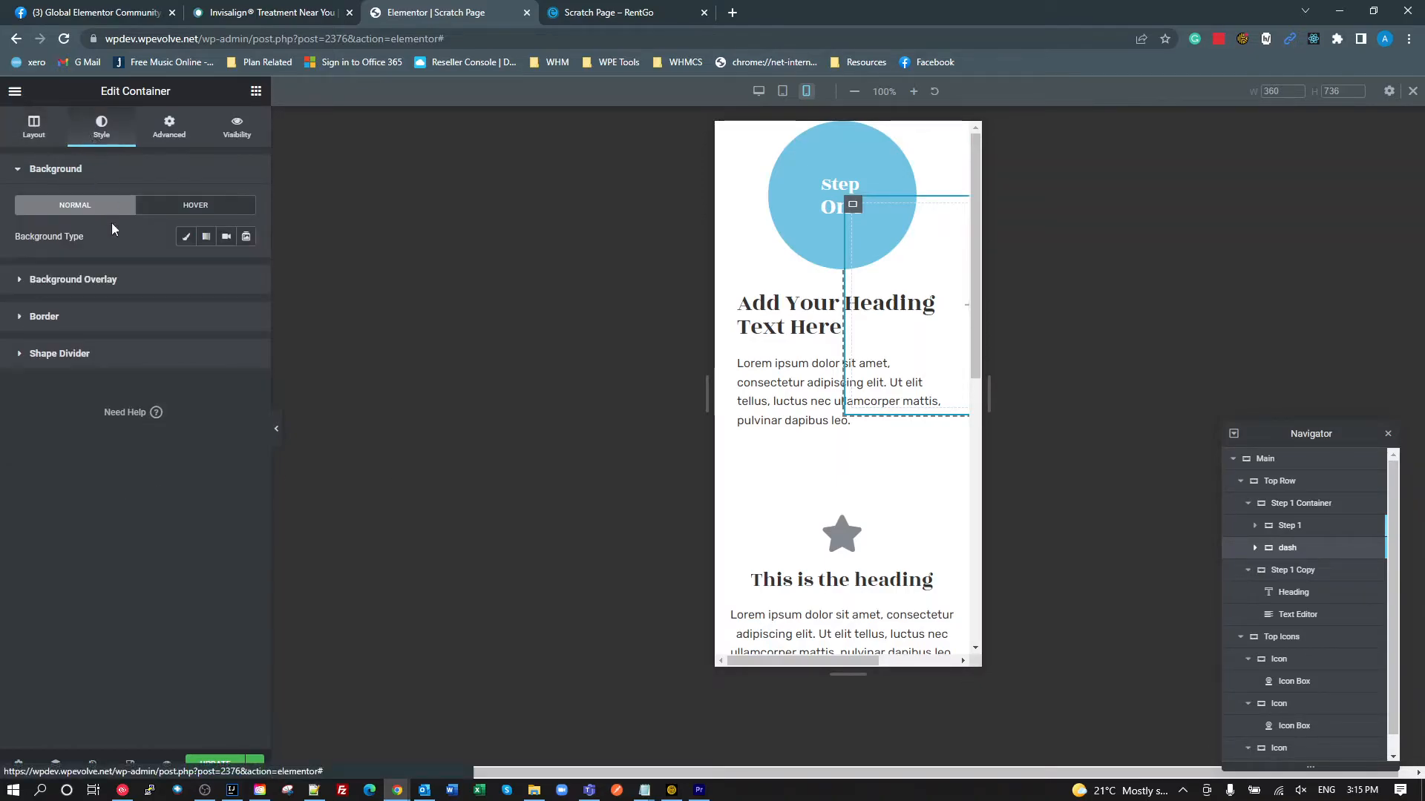
left_click(78, 318)
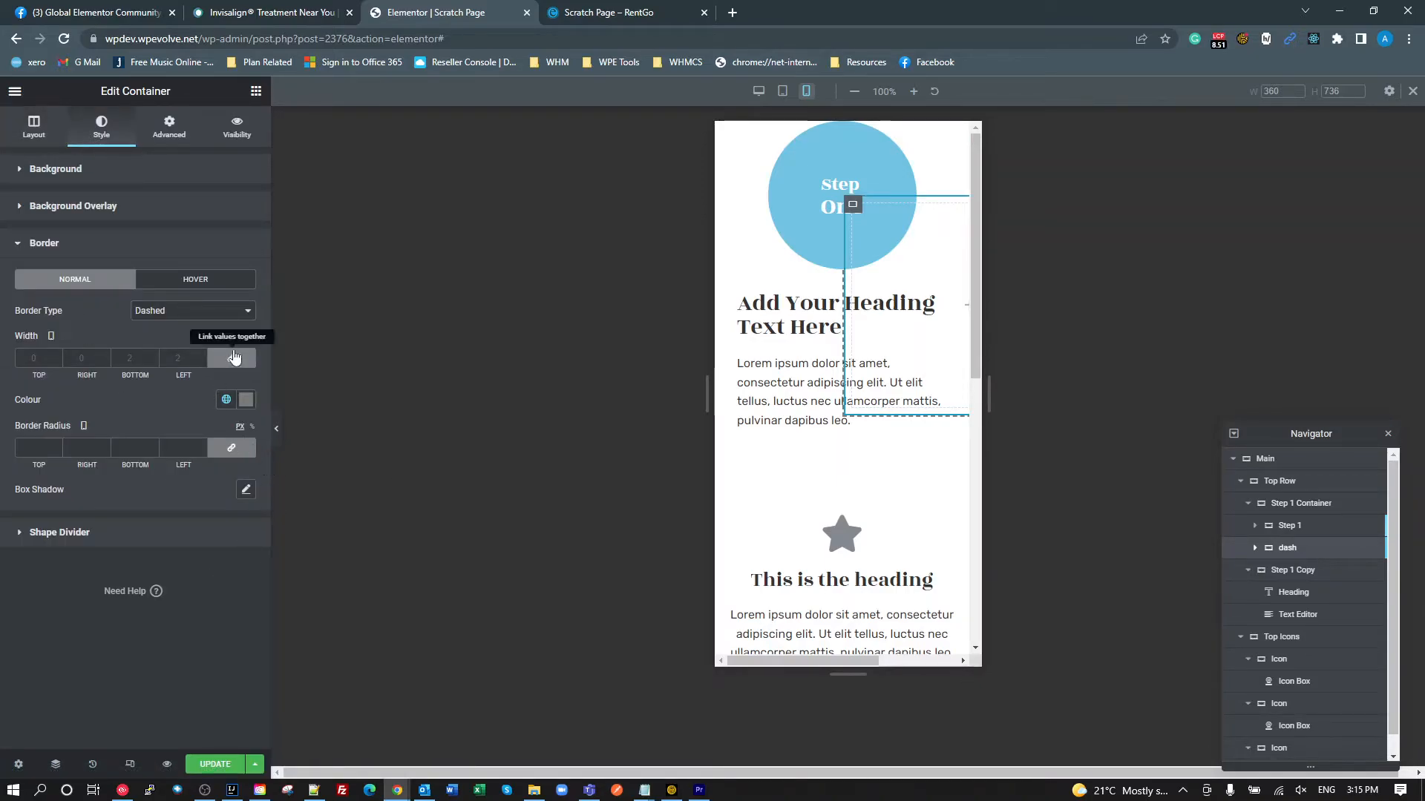
left_click(234, 361)
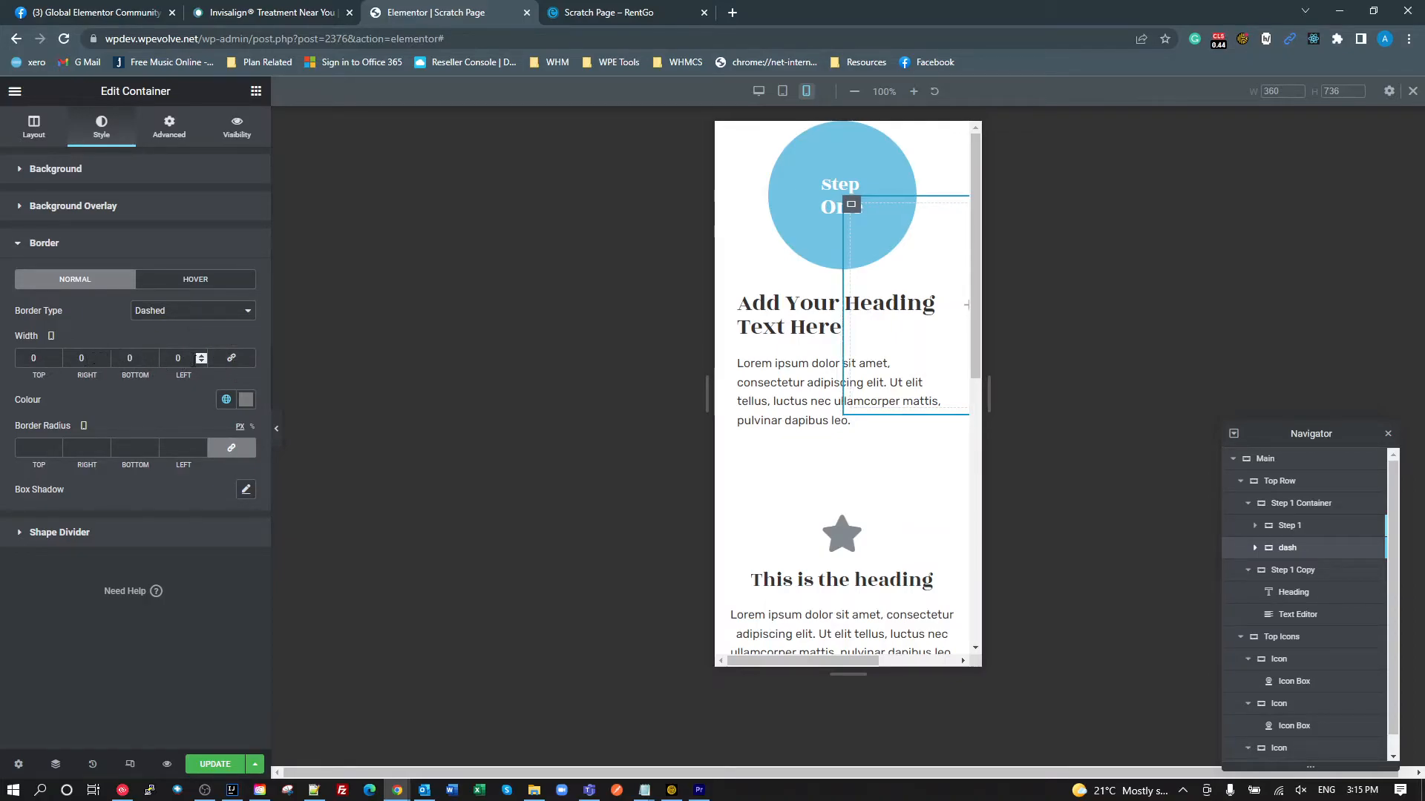
left_click(200, 359)
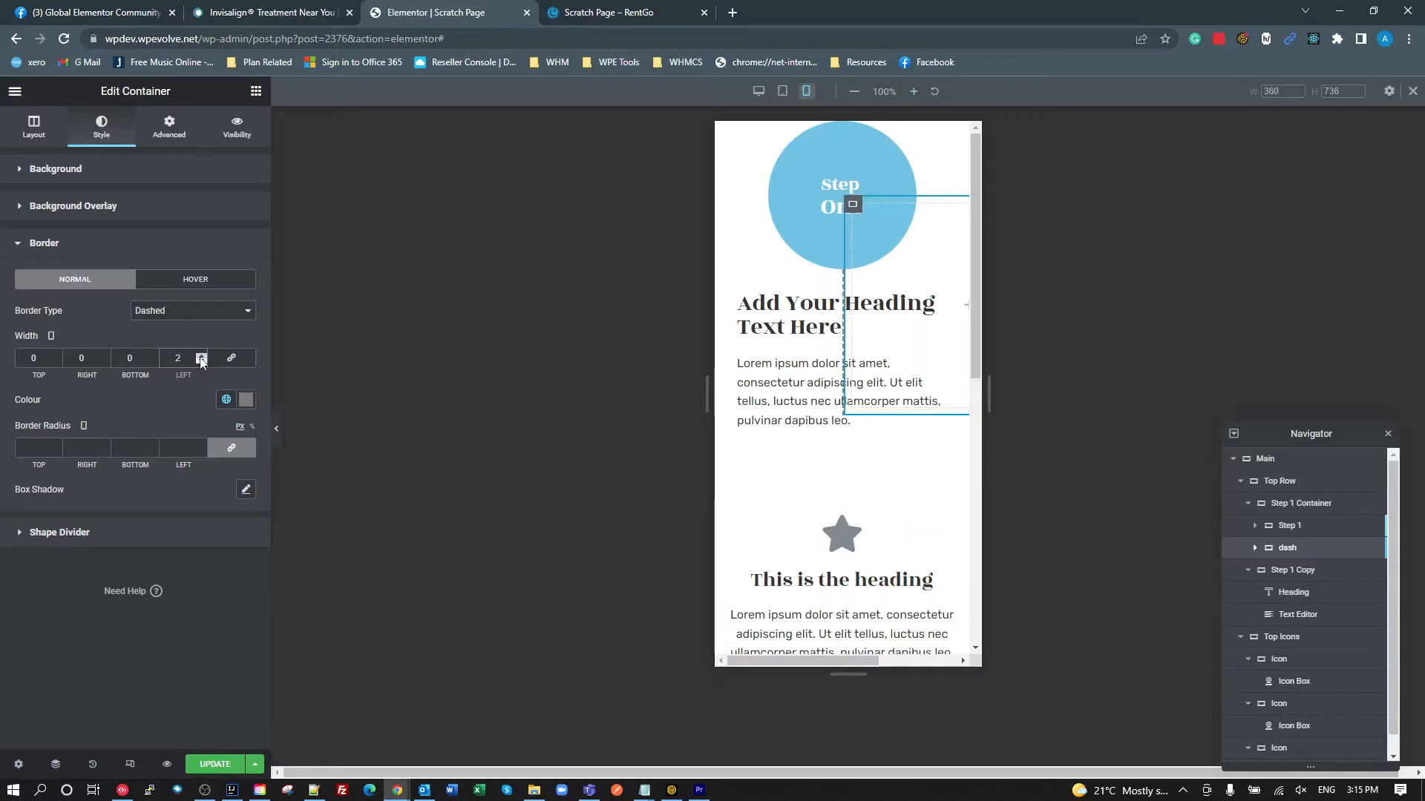
left_click(34, 126)
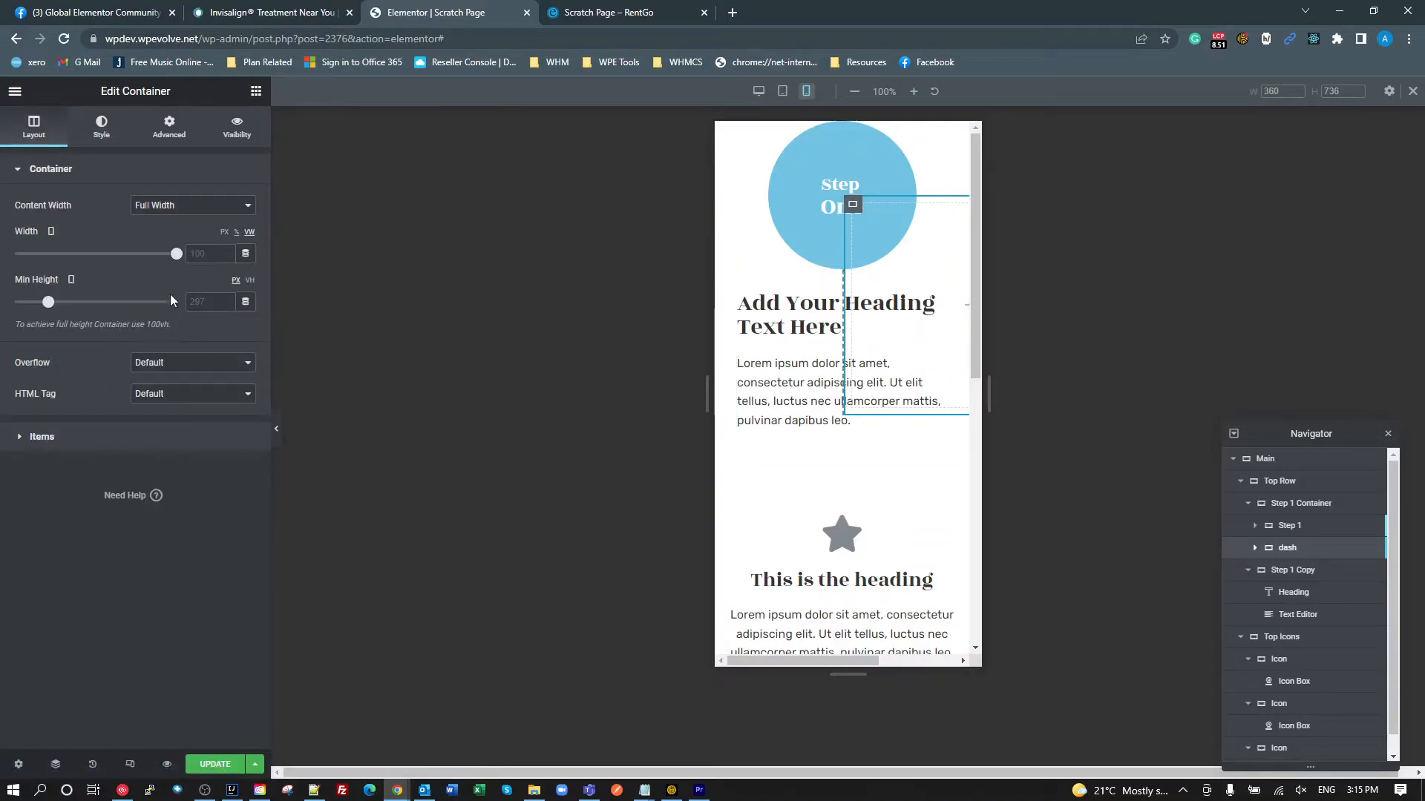
left_click_drag(50, 308, 32, 313)
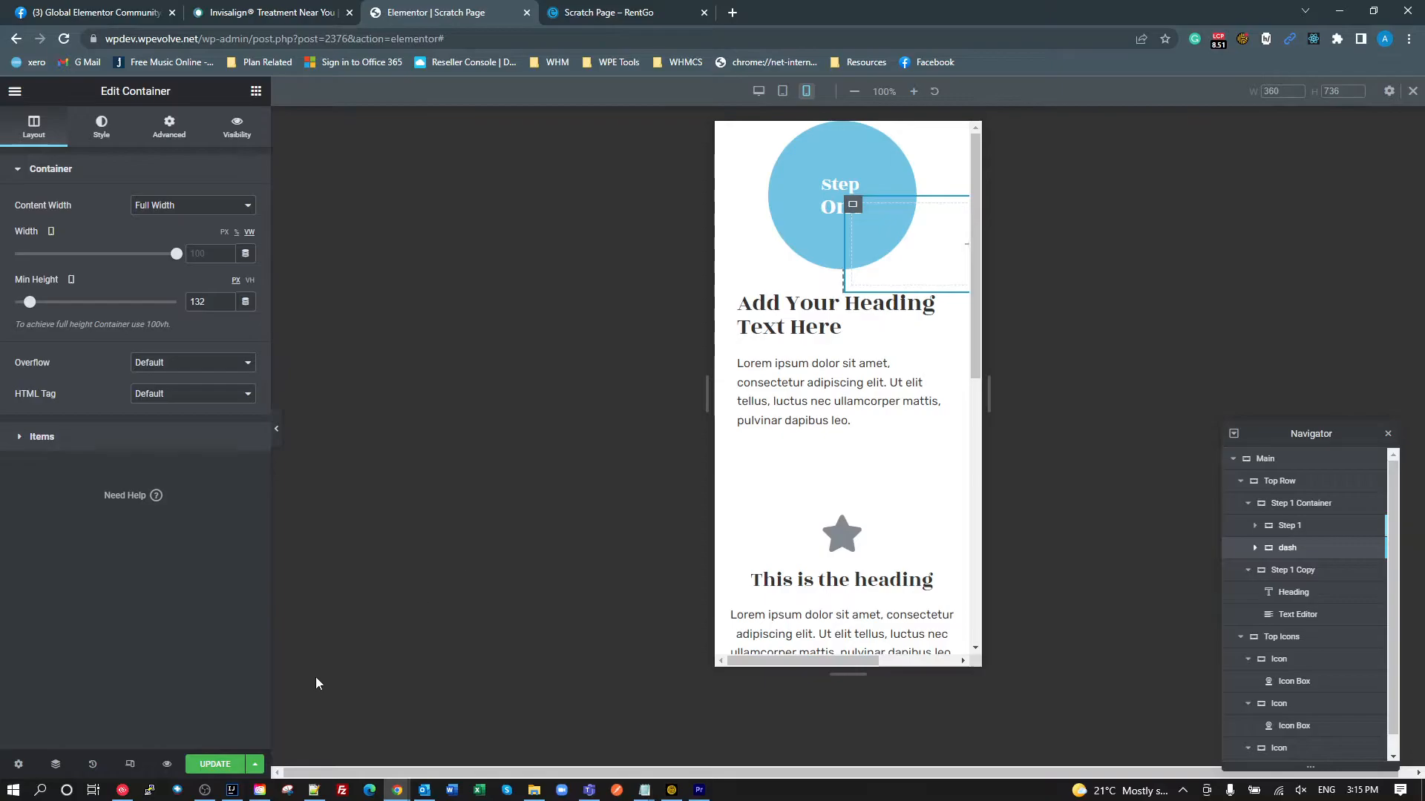
- Center the Step 1 Copy heading and its paragraph text in mobile view, and save the page
left_click(816, 325)
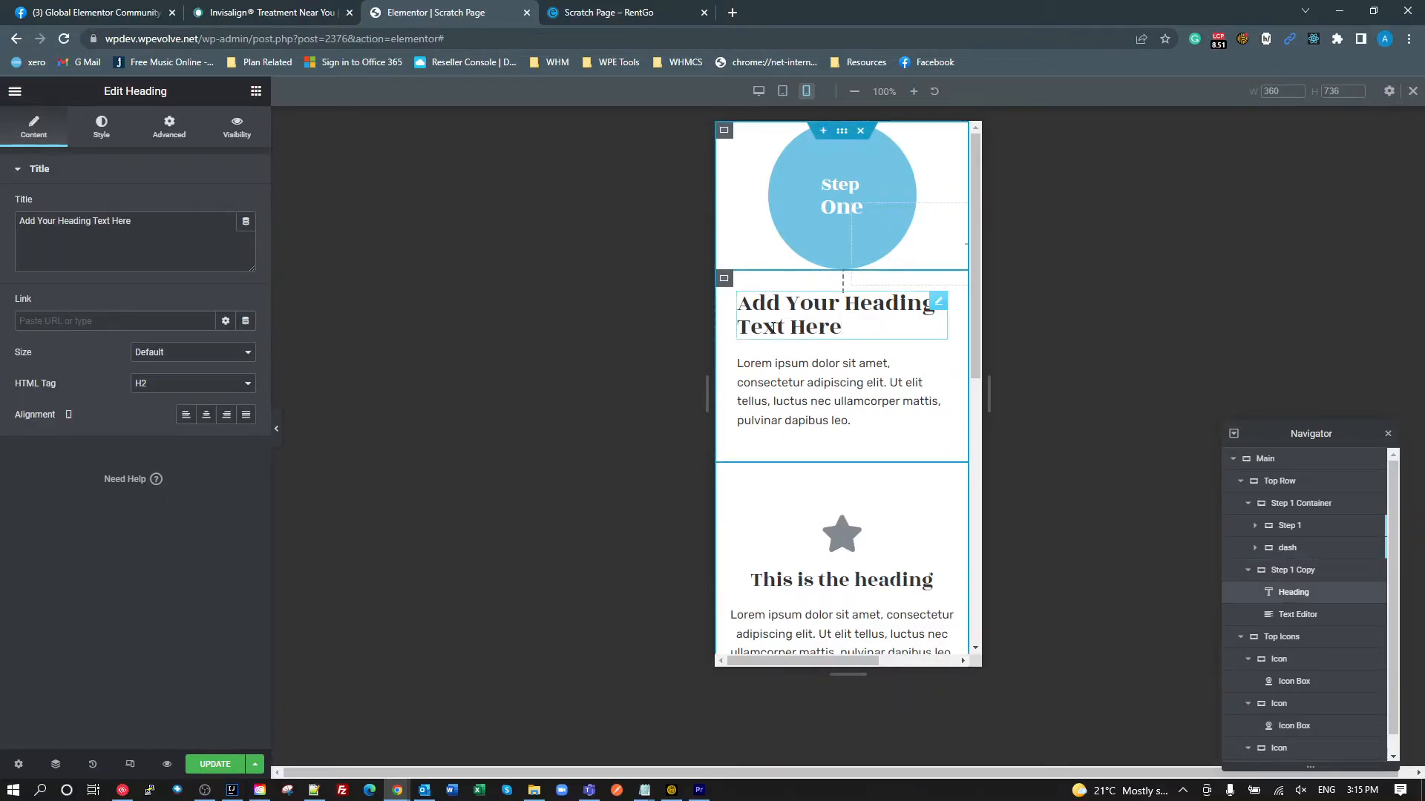
left_click(206, 416)
left_click(745, 395)
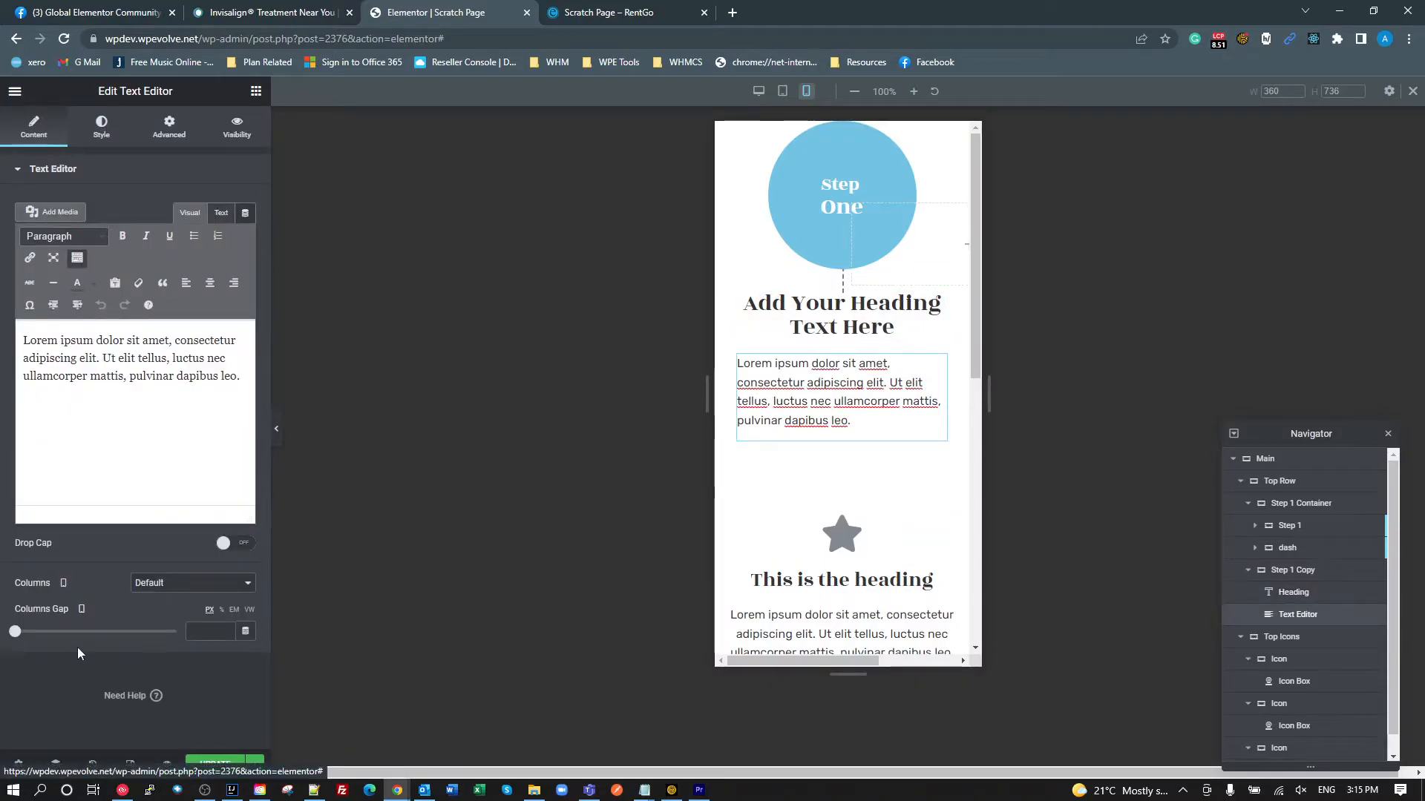
left_click(101, 128)
left_click(209, 207)
left_click(211, 764)
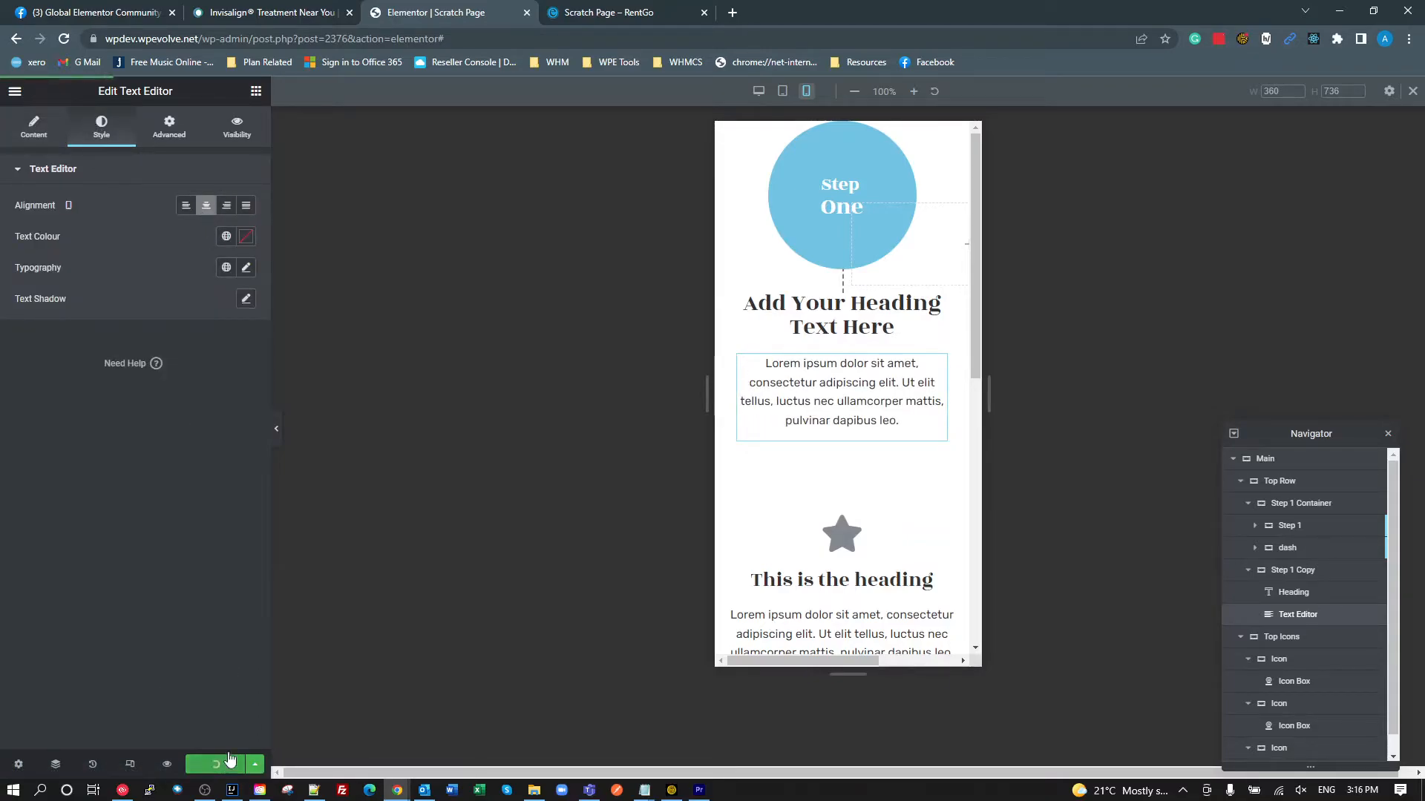
- Reload the live Scratch Page to check the narrow layout at a width of 714, and close that page
left_click(640, 14)
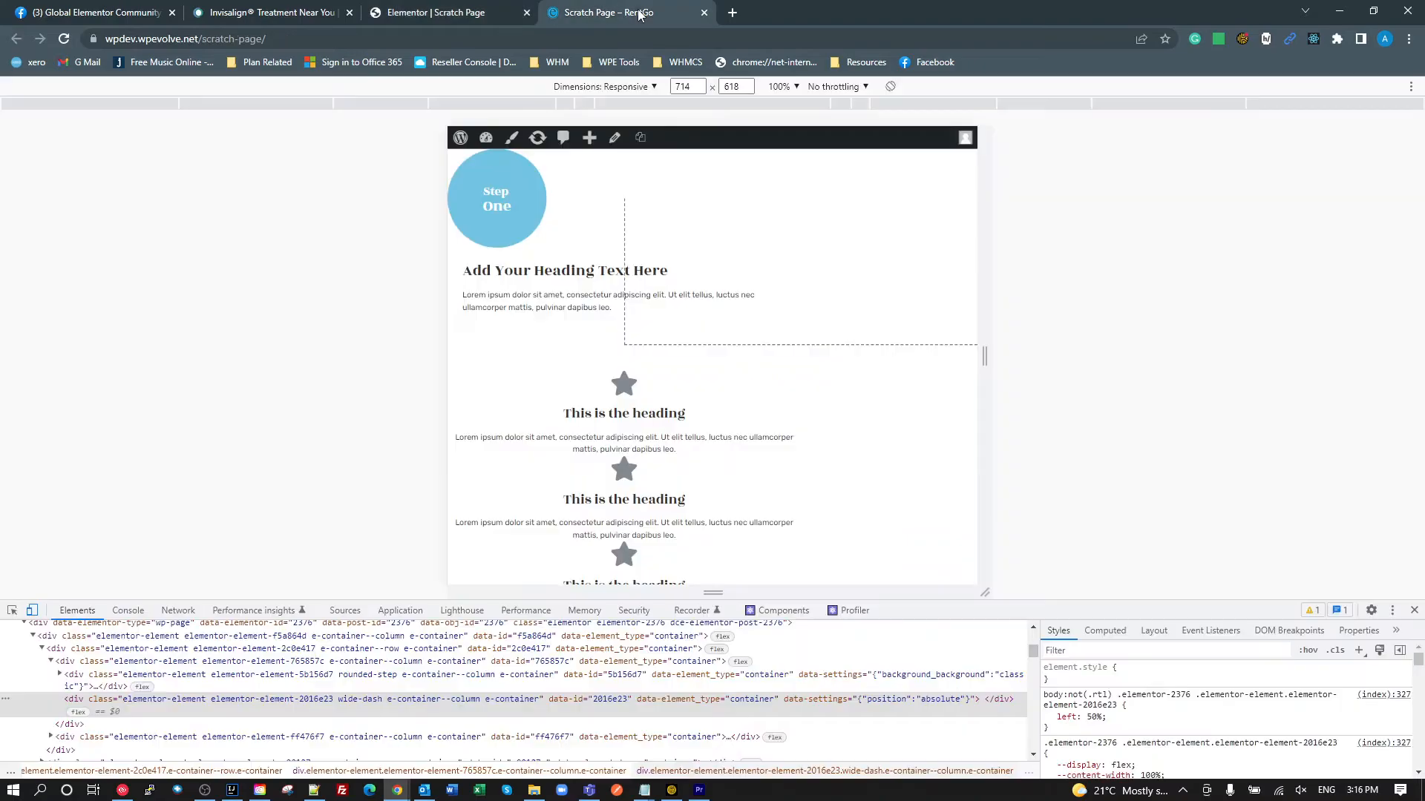
left_click(65, 39)
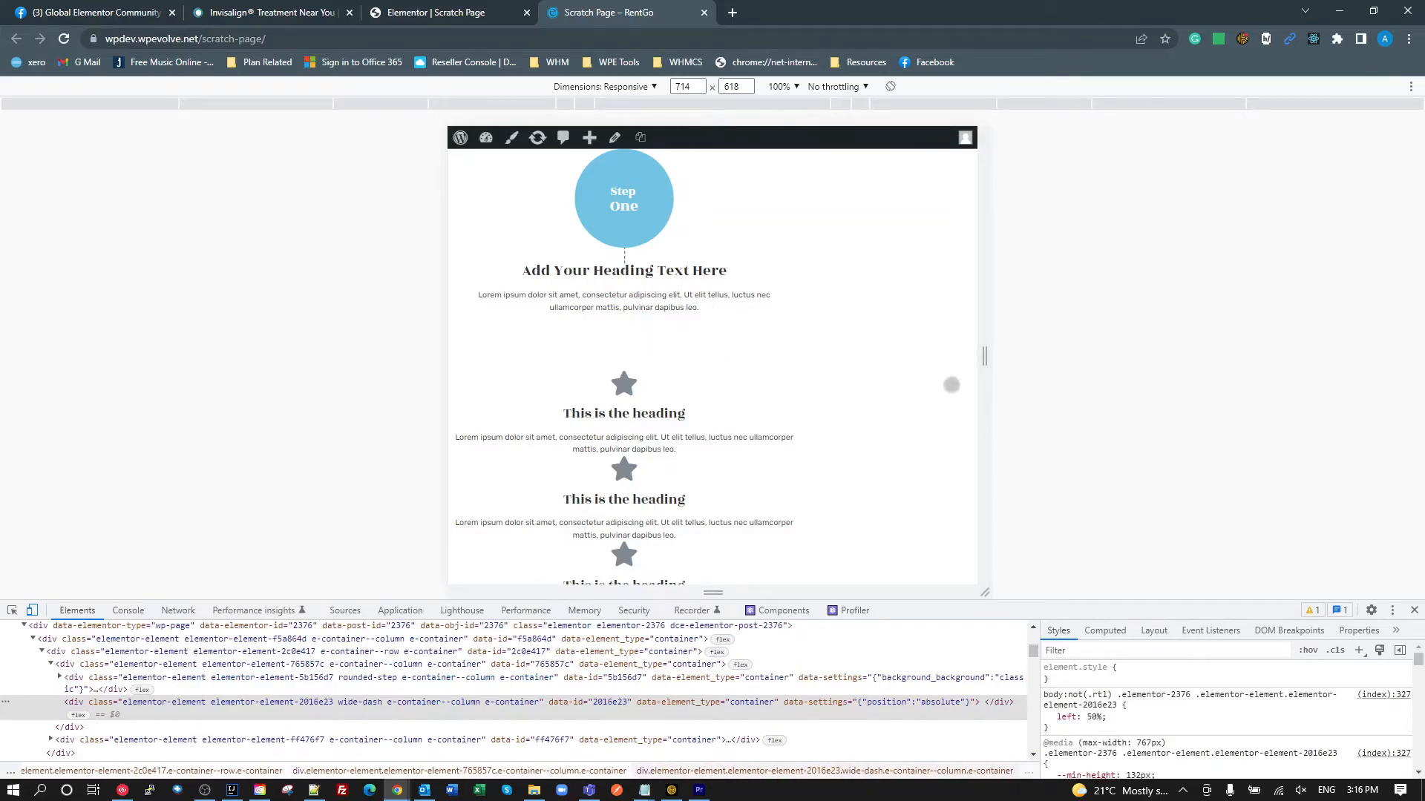
scroll(855, 443, "down", 1)
scroll(756, 471, "up", 1)
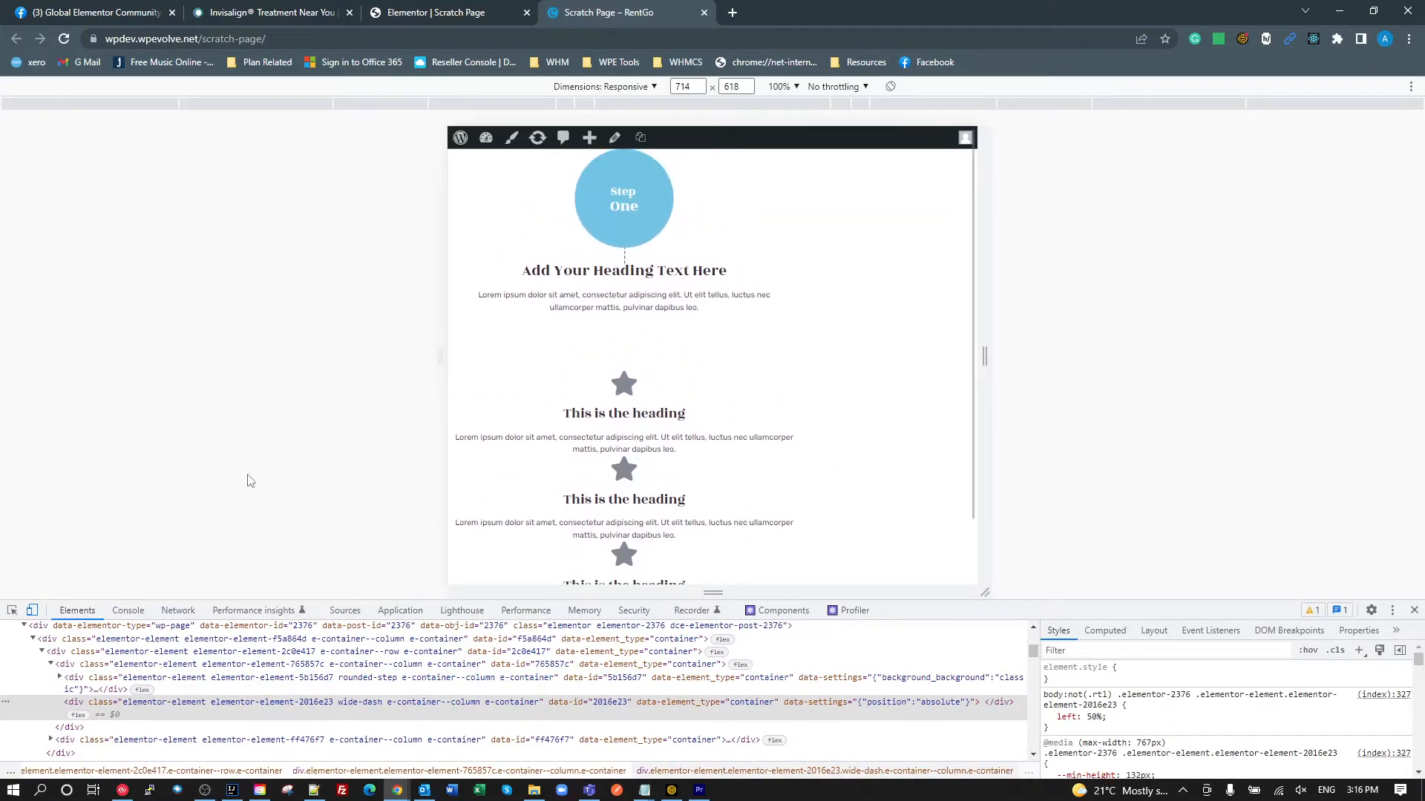
left_click(13, 611)
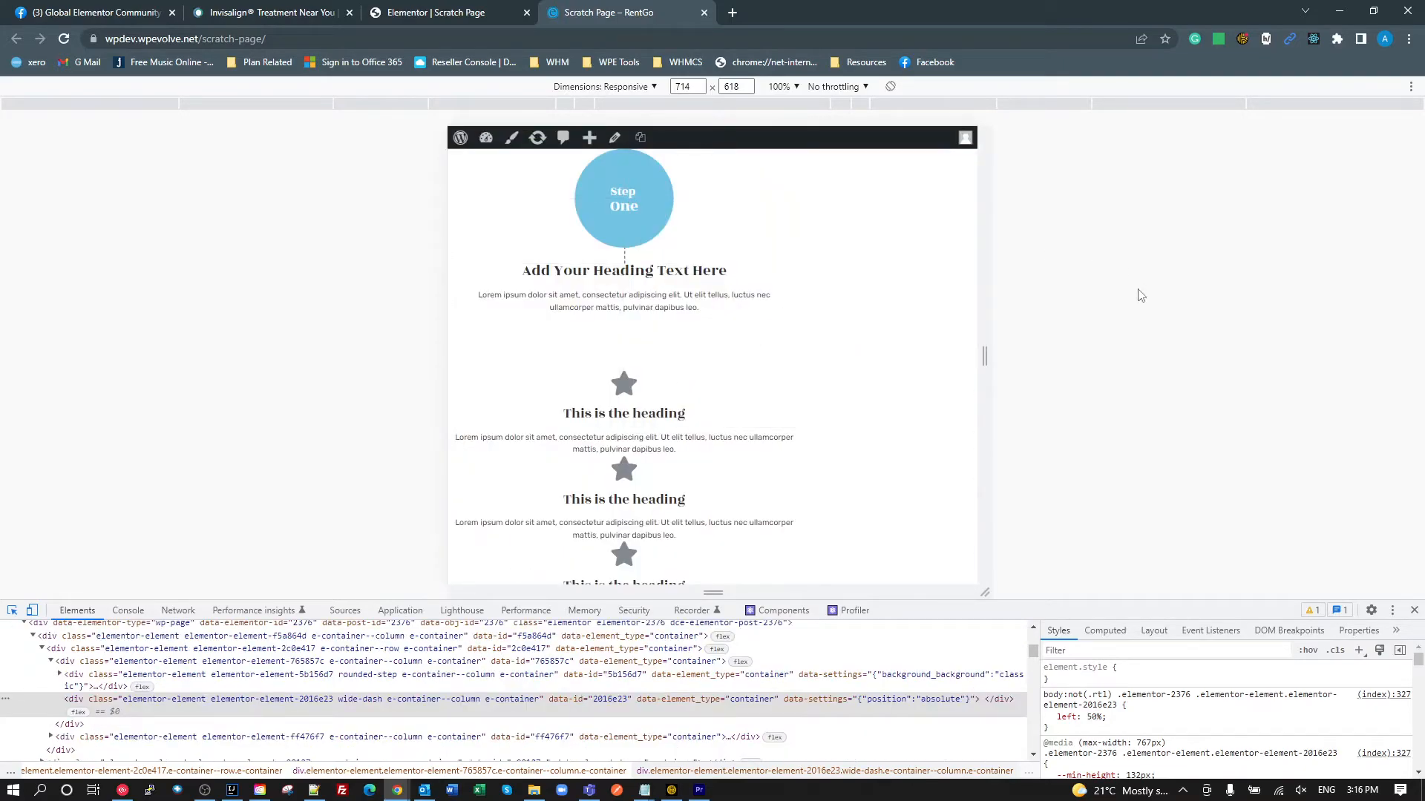
key("ctrl+w")
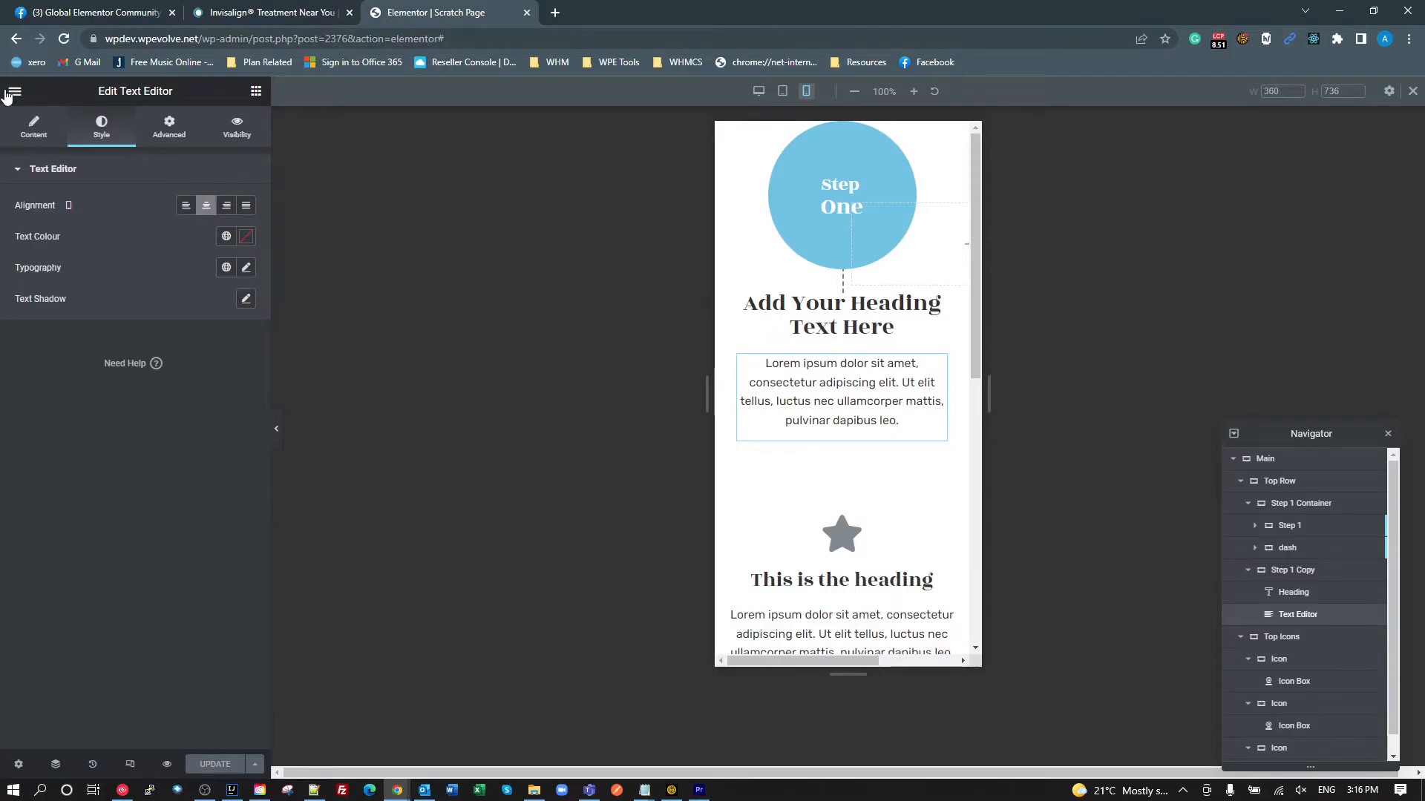
- In the mobile view, set the dash container's width to 2 px and save the page
left_click(846, 289)
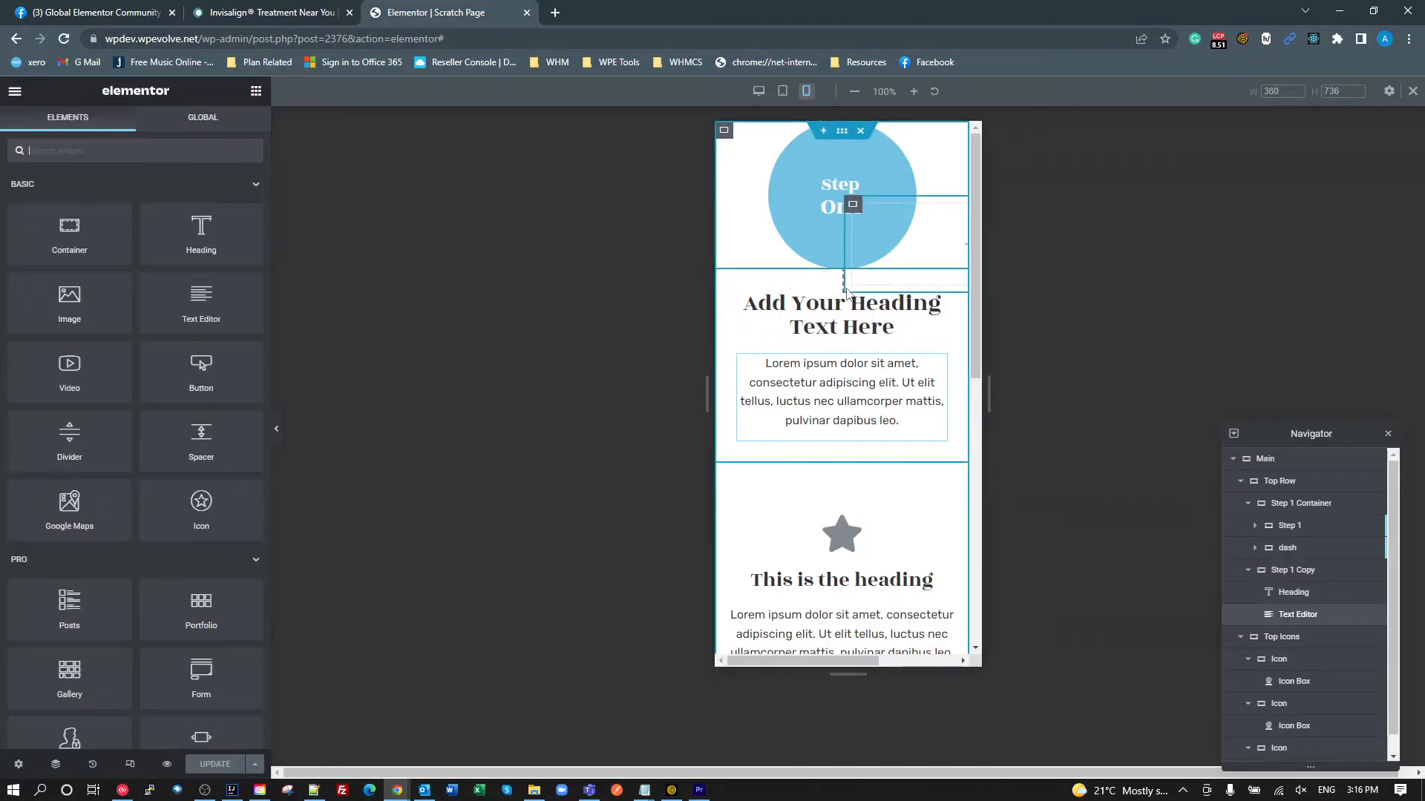
left_click(853, 206)
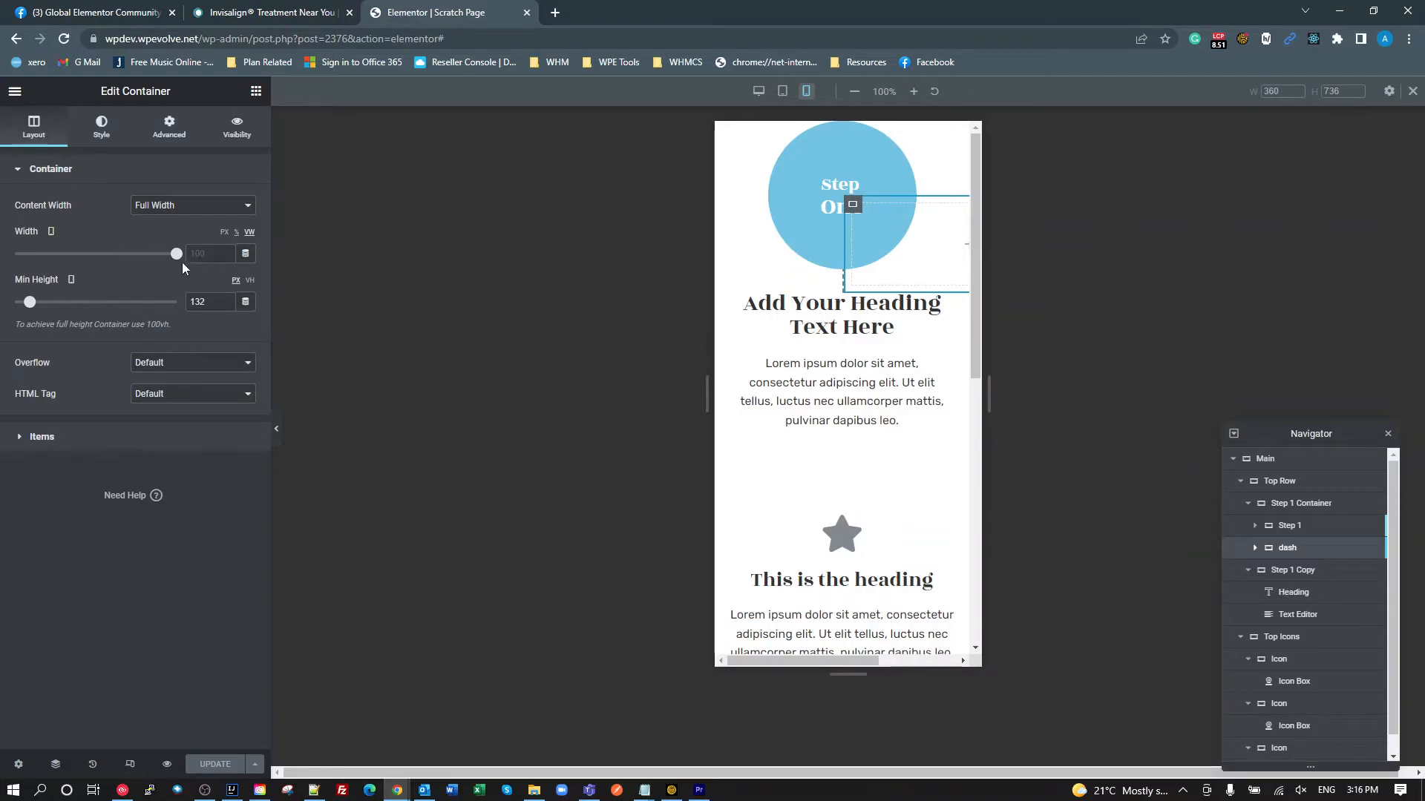
left_click(226, 233)
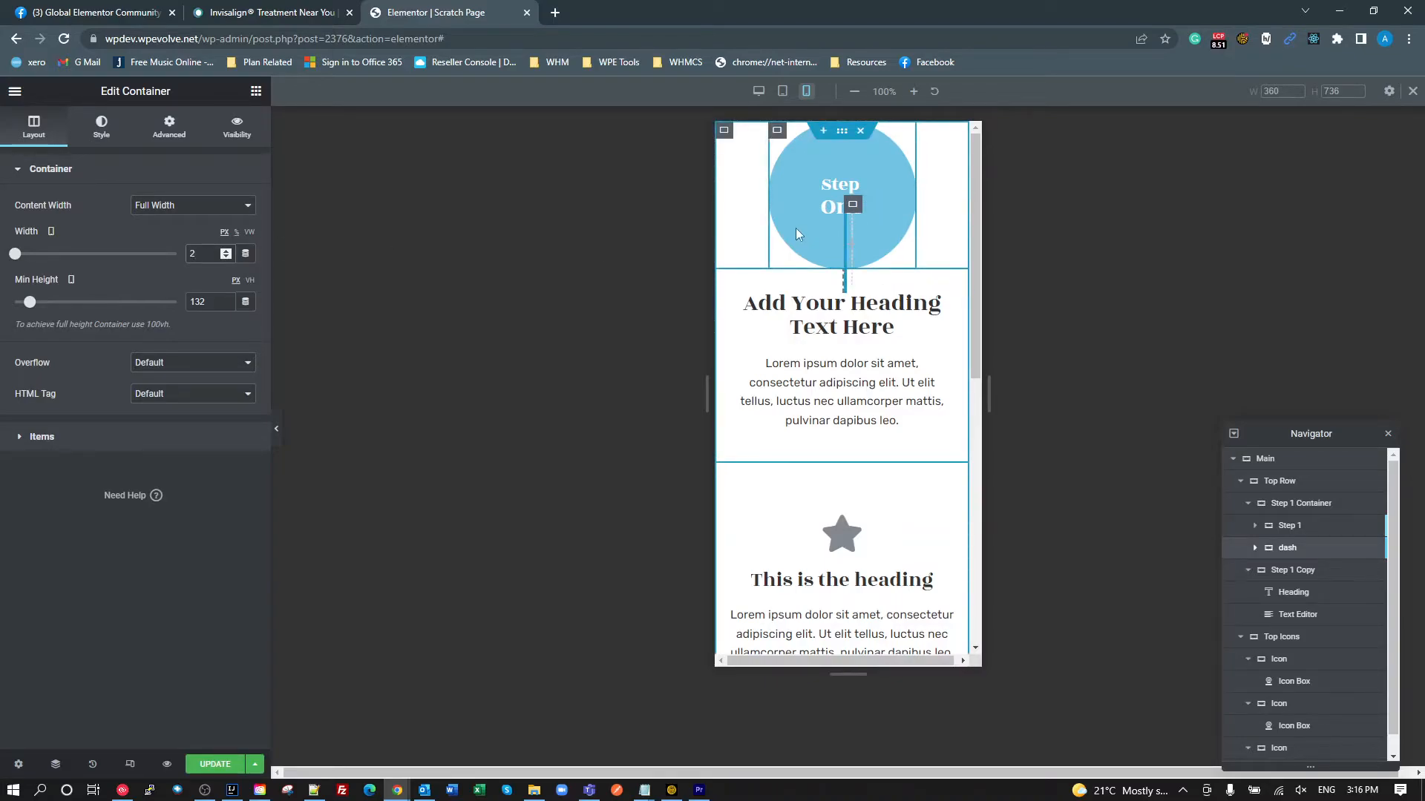
type("2")
left_click(208, 770)
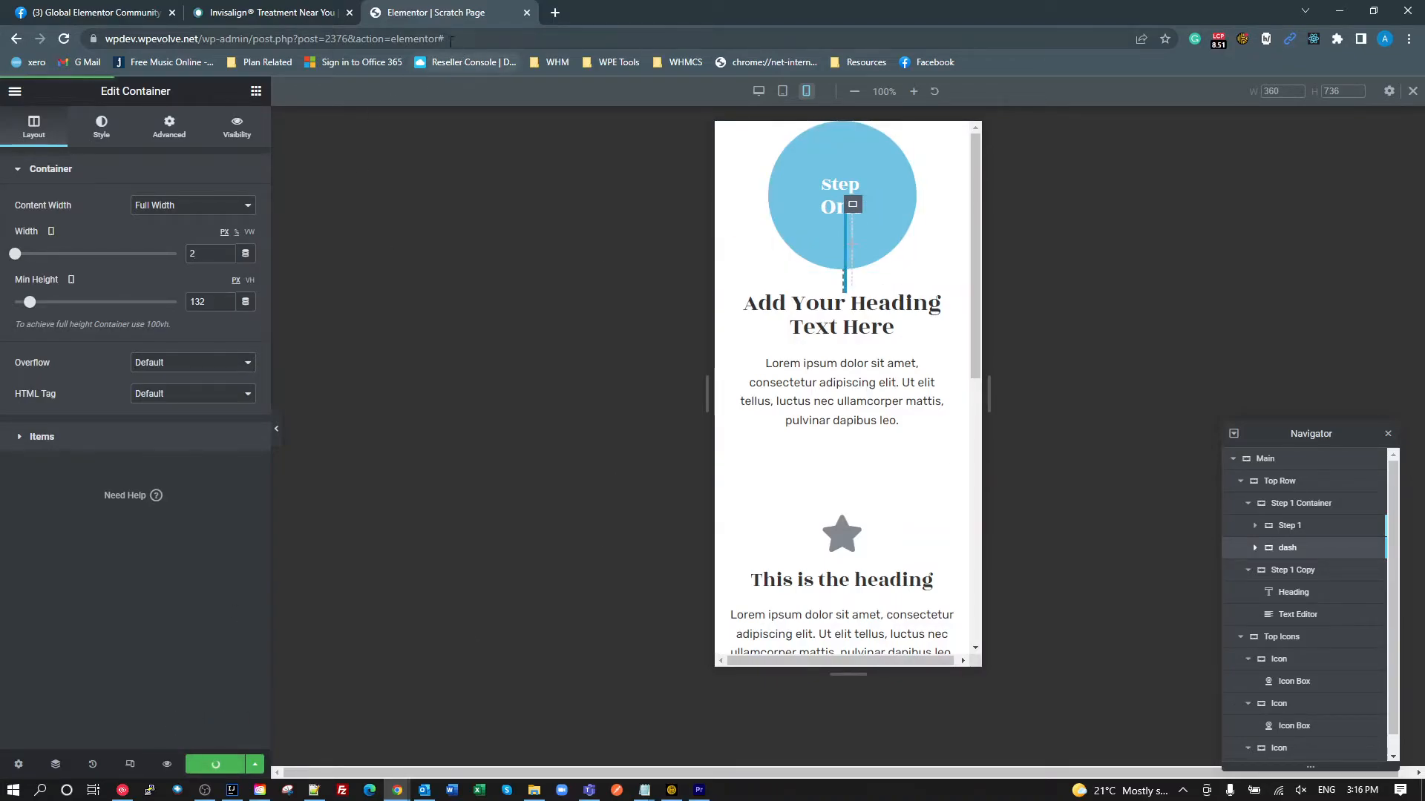
- View the live Scratch Page in a new browser tab and check its responsive layout while widening the viewport to 1120
left_click(15, 91)
right_click(92, 380)
left_click(152, 386)
left_click(616, 13)
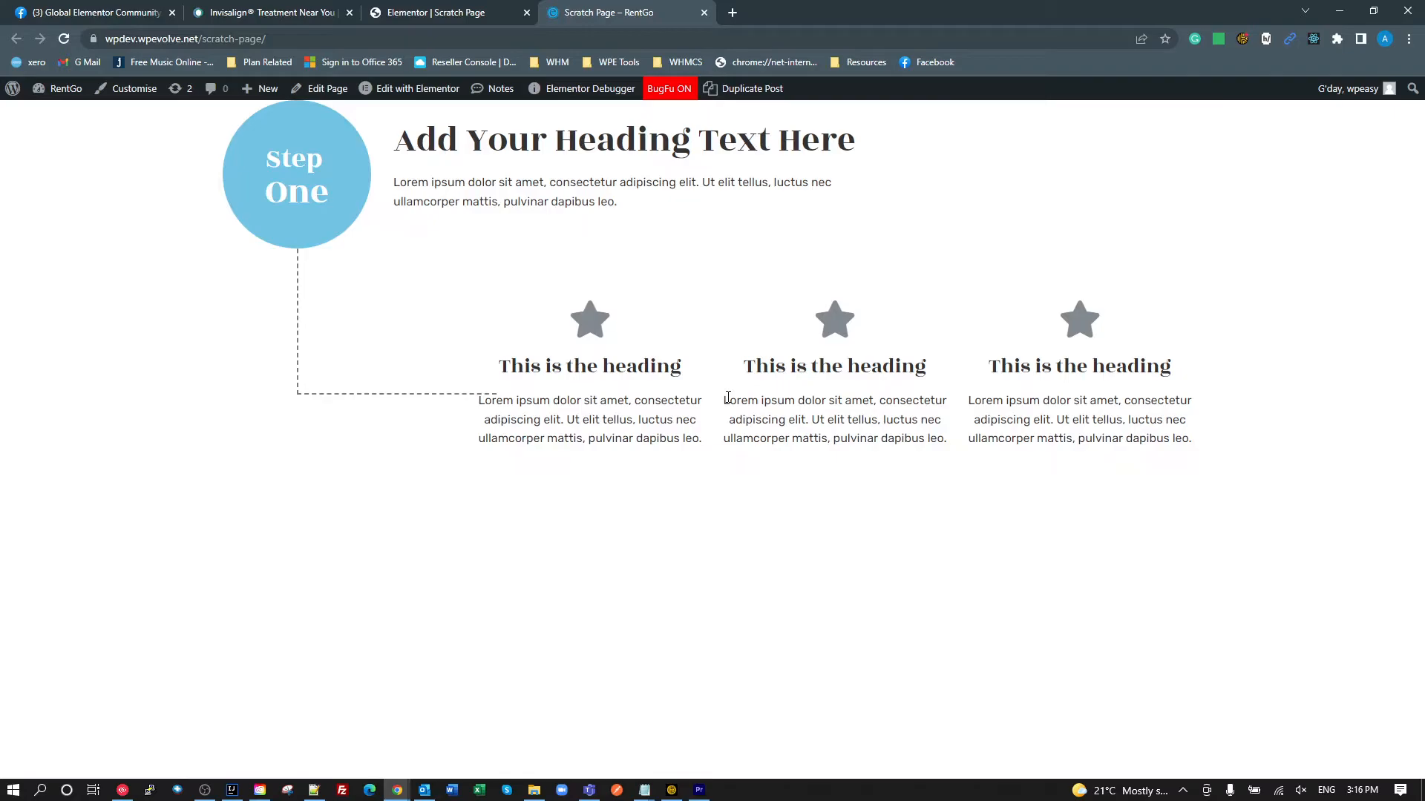
key("ctrl+shift+i")
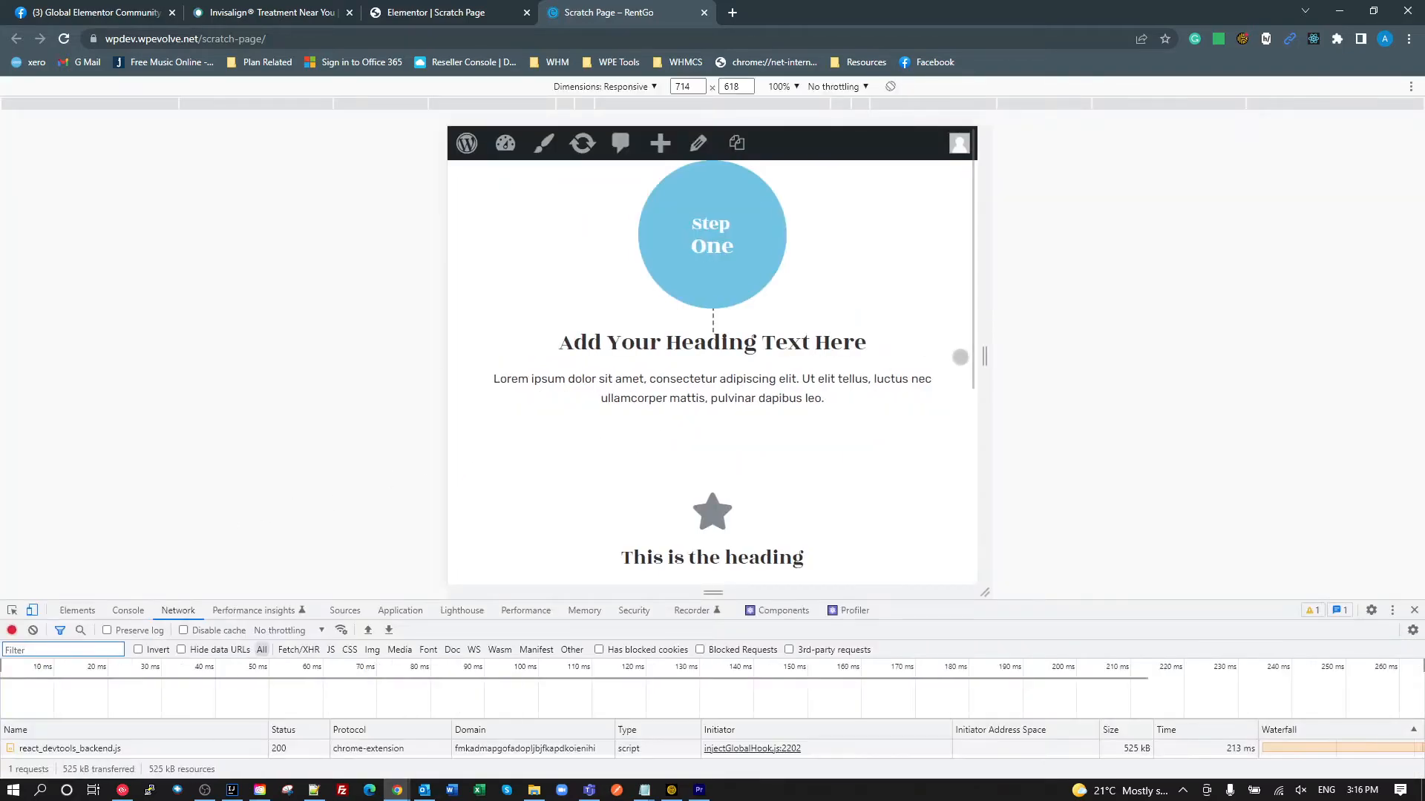
left_click_drag(984, 360, 1135, 356)
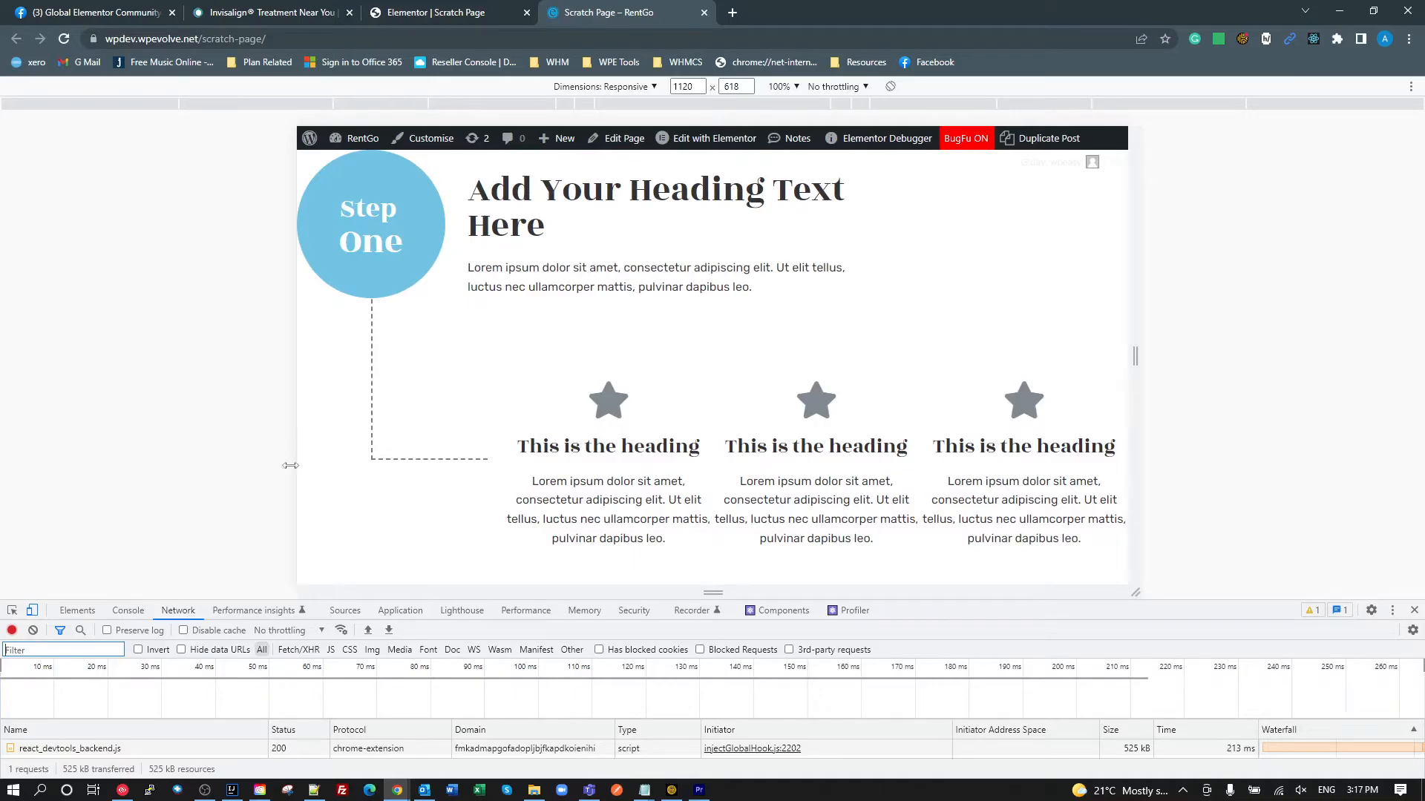
left_click(32, 610)
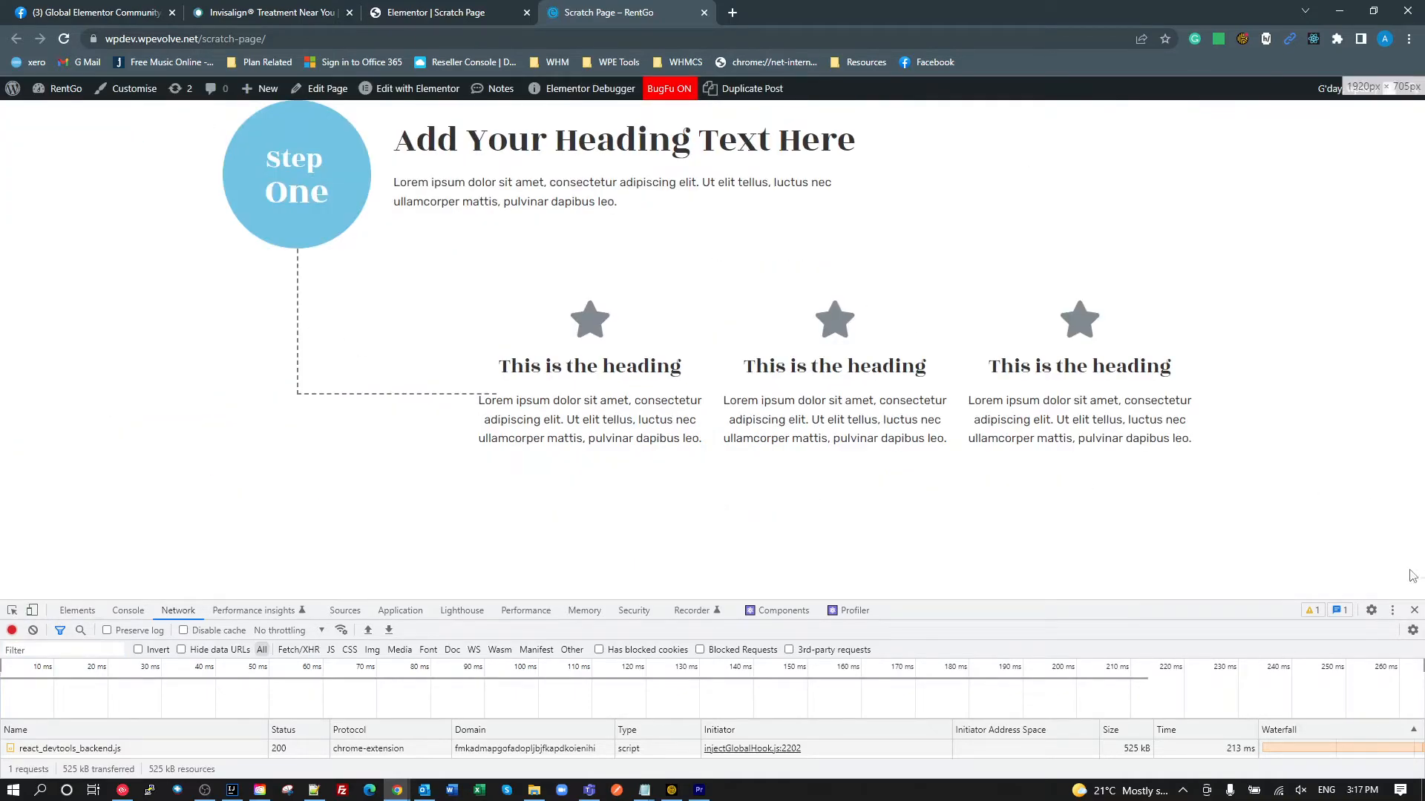
- Back in the Elementor editor's desktop view, set the Main container's top and bottom padding to 50 px each
left_click(436, 15)
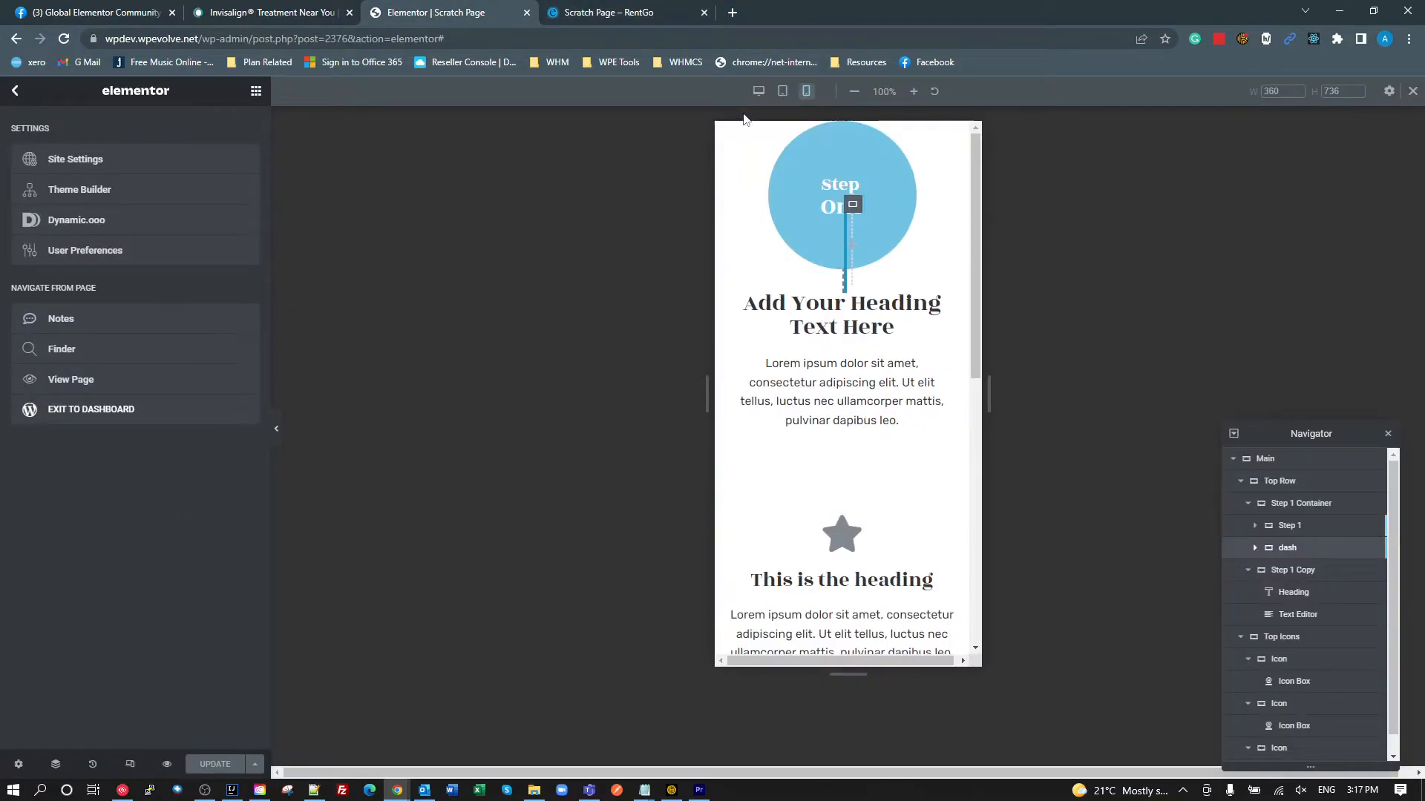
left_click(760, 91)
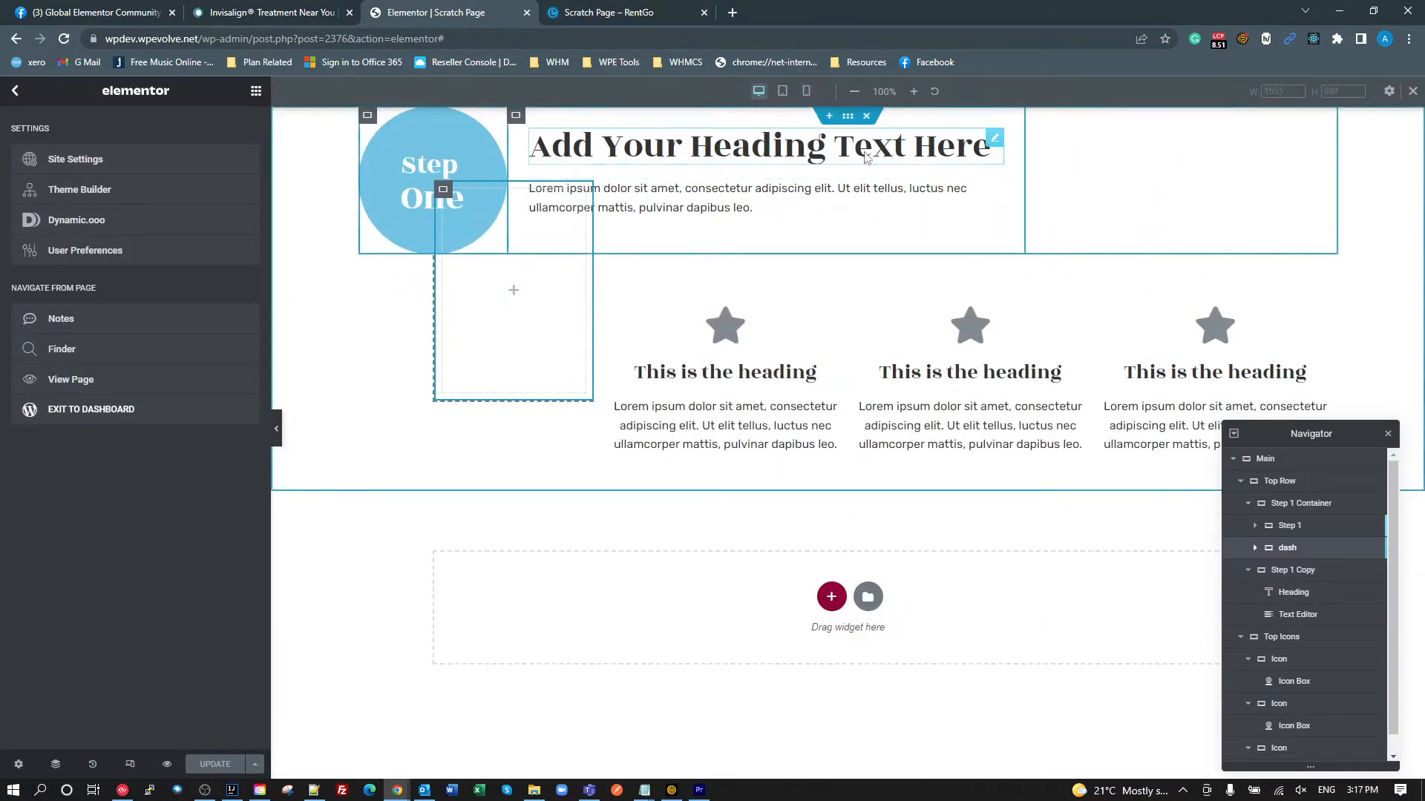
left_click(848, 116)
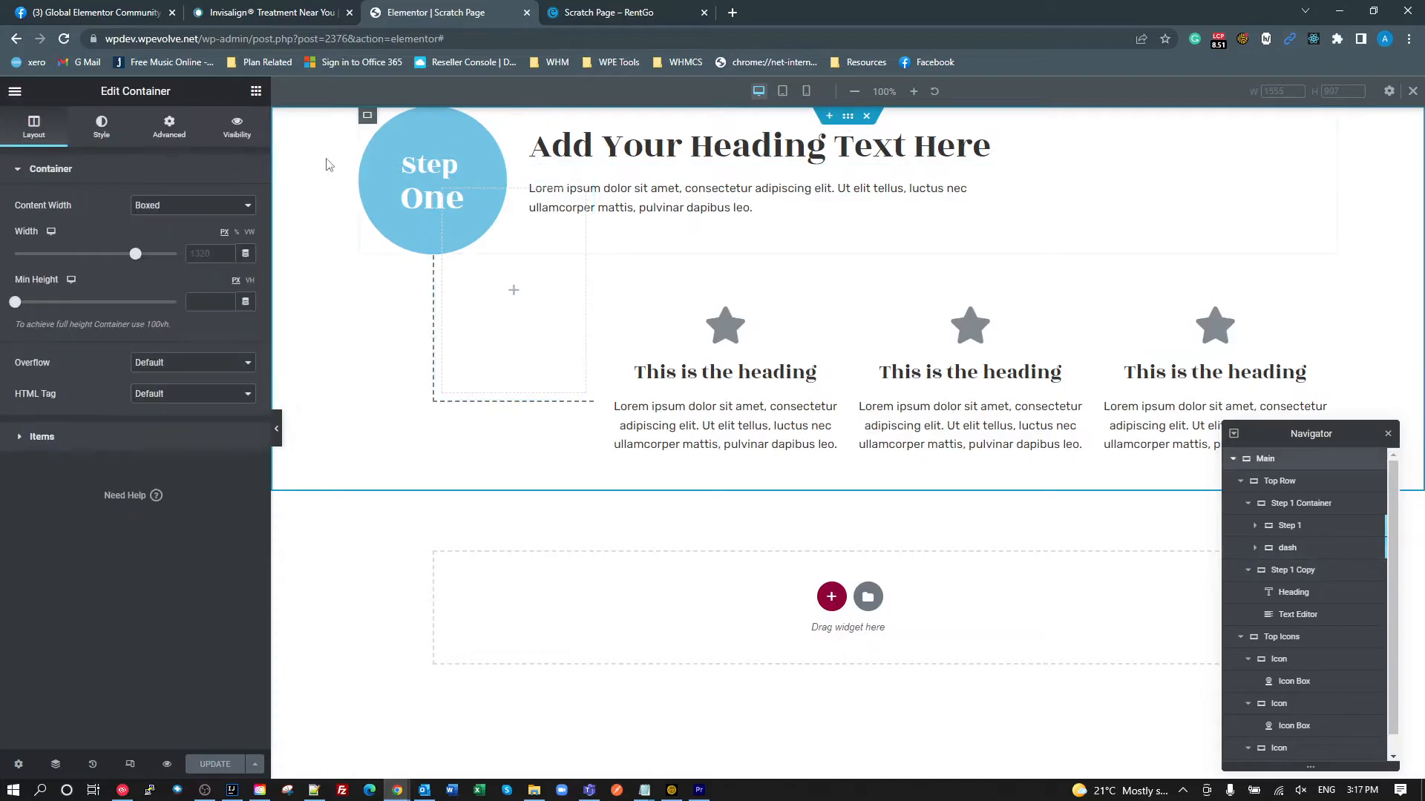
left_click(165, 131)
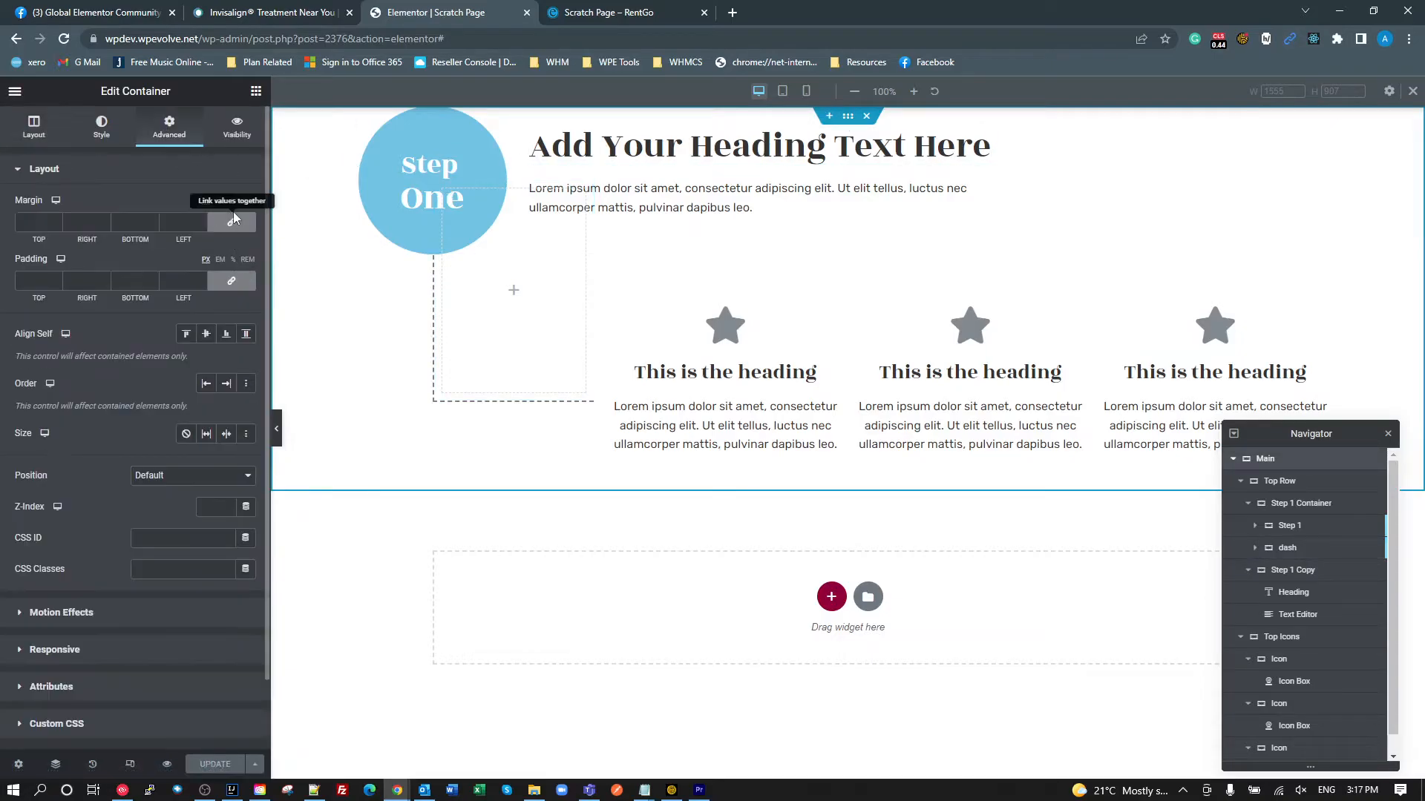
left_click(231, 280)
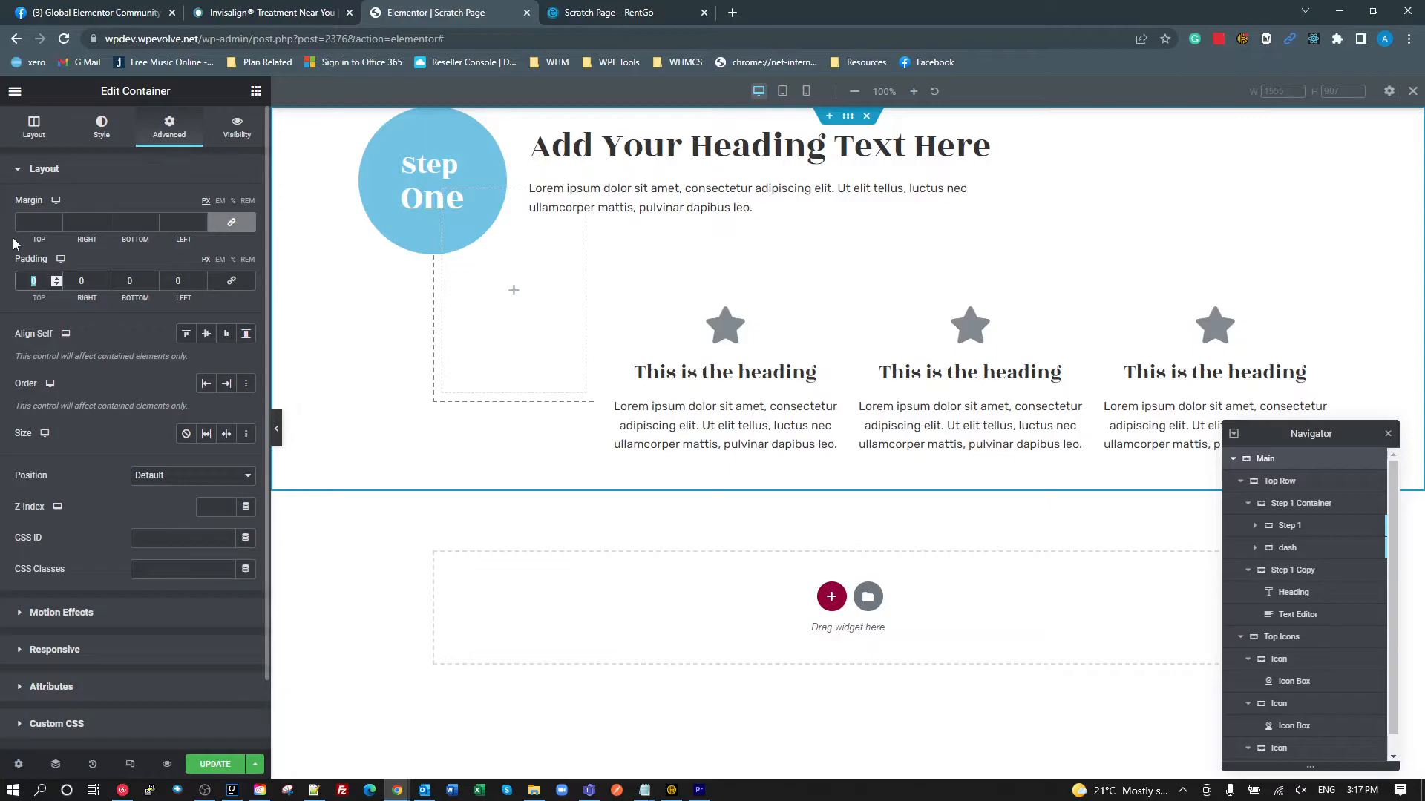
type("50")
key("Tab")
key("Tab")
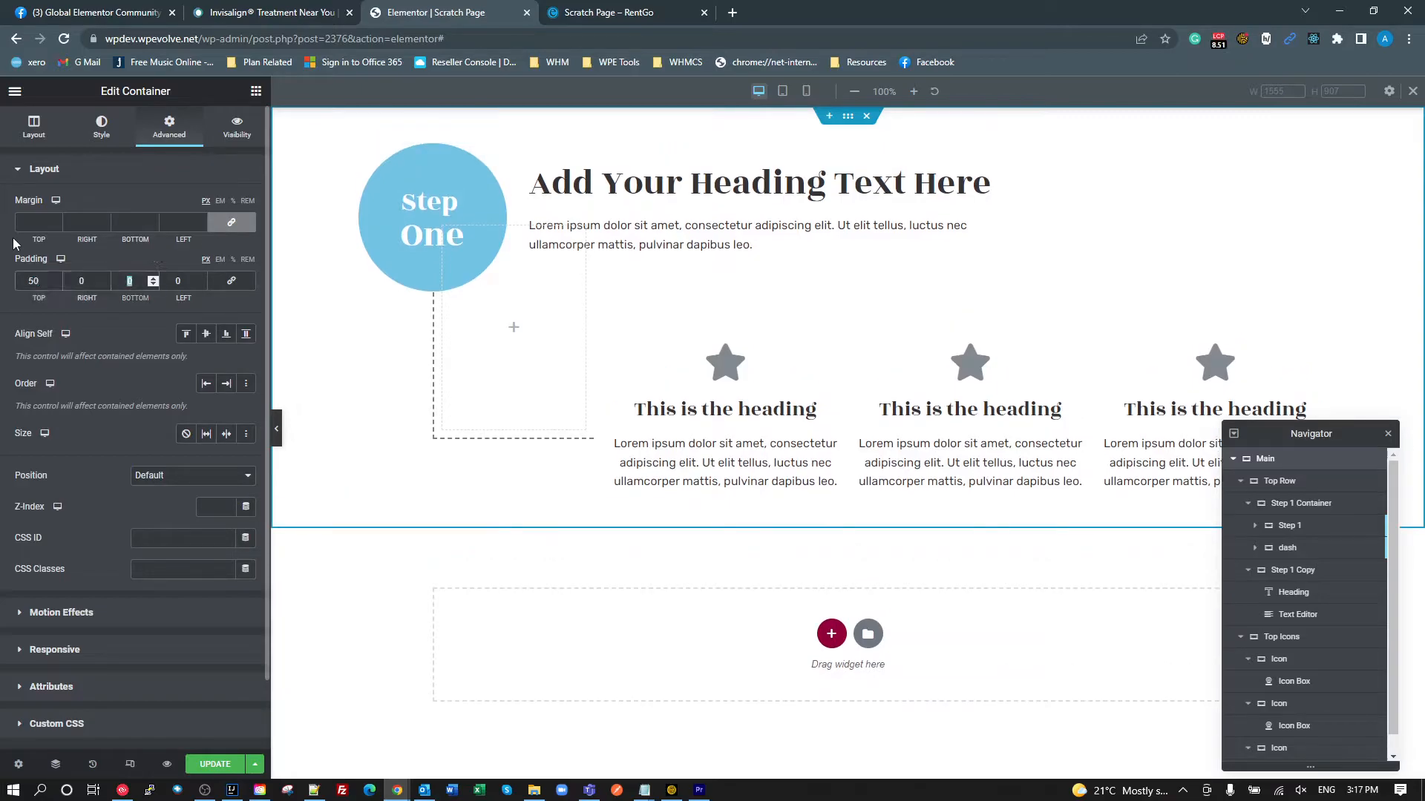
type("50")
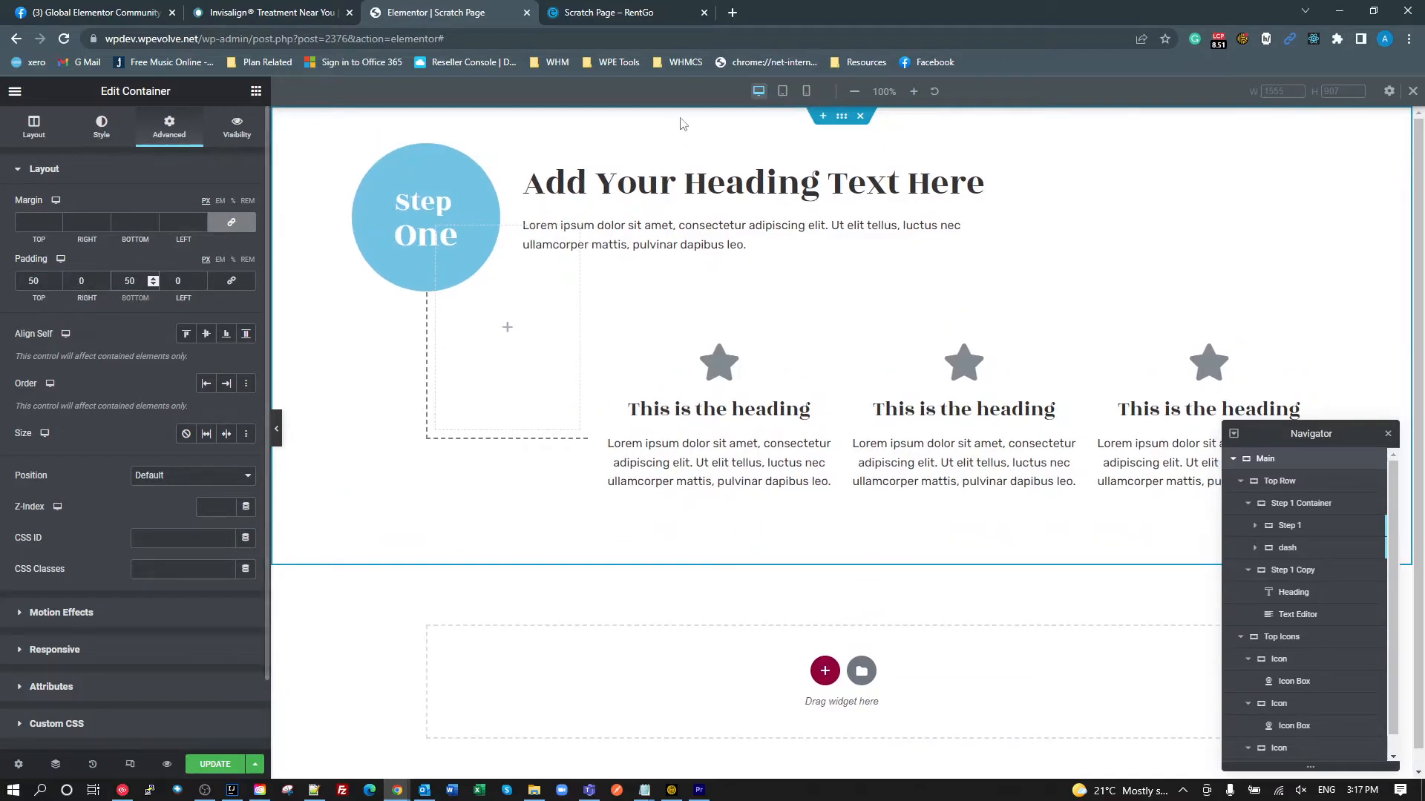
- Duplicate the Main container to create a second step section
right_click(843, 117)
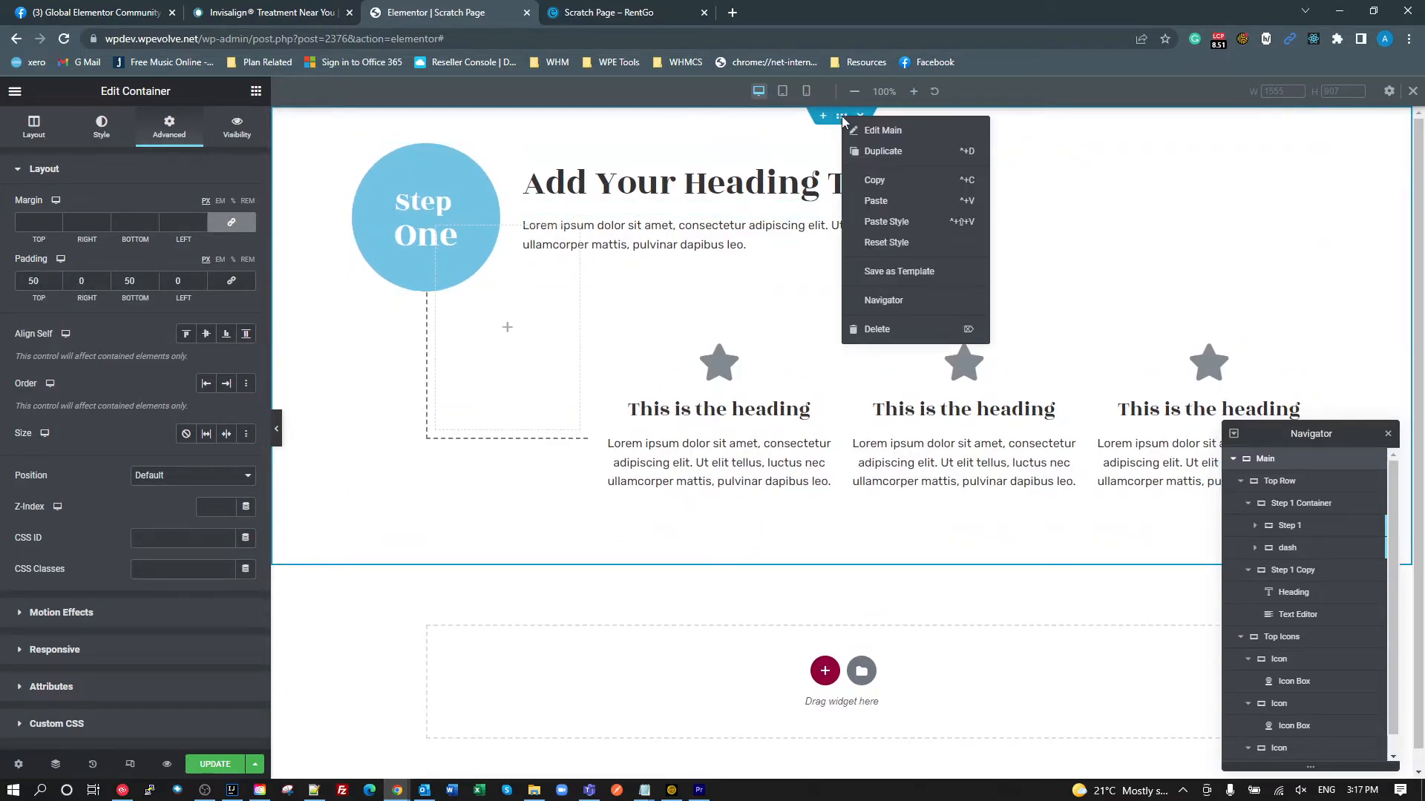
left_click(883, 151)
- In the duplicated section, clear the Flex End content justification of the Top Icons container
scroll(933, 497, "down", 4)
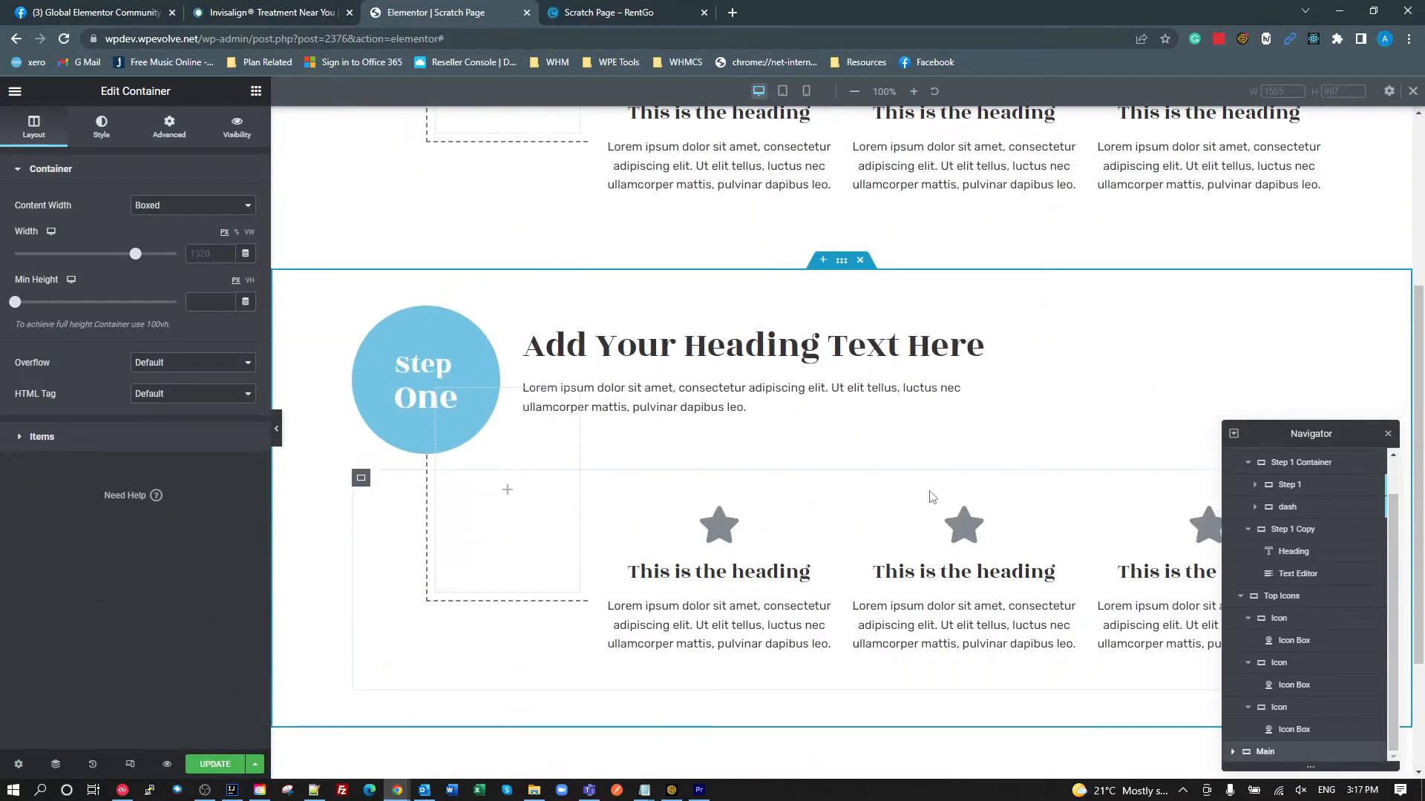
scroll(932, 497, "down", 2)
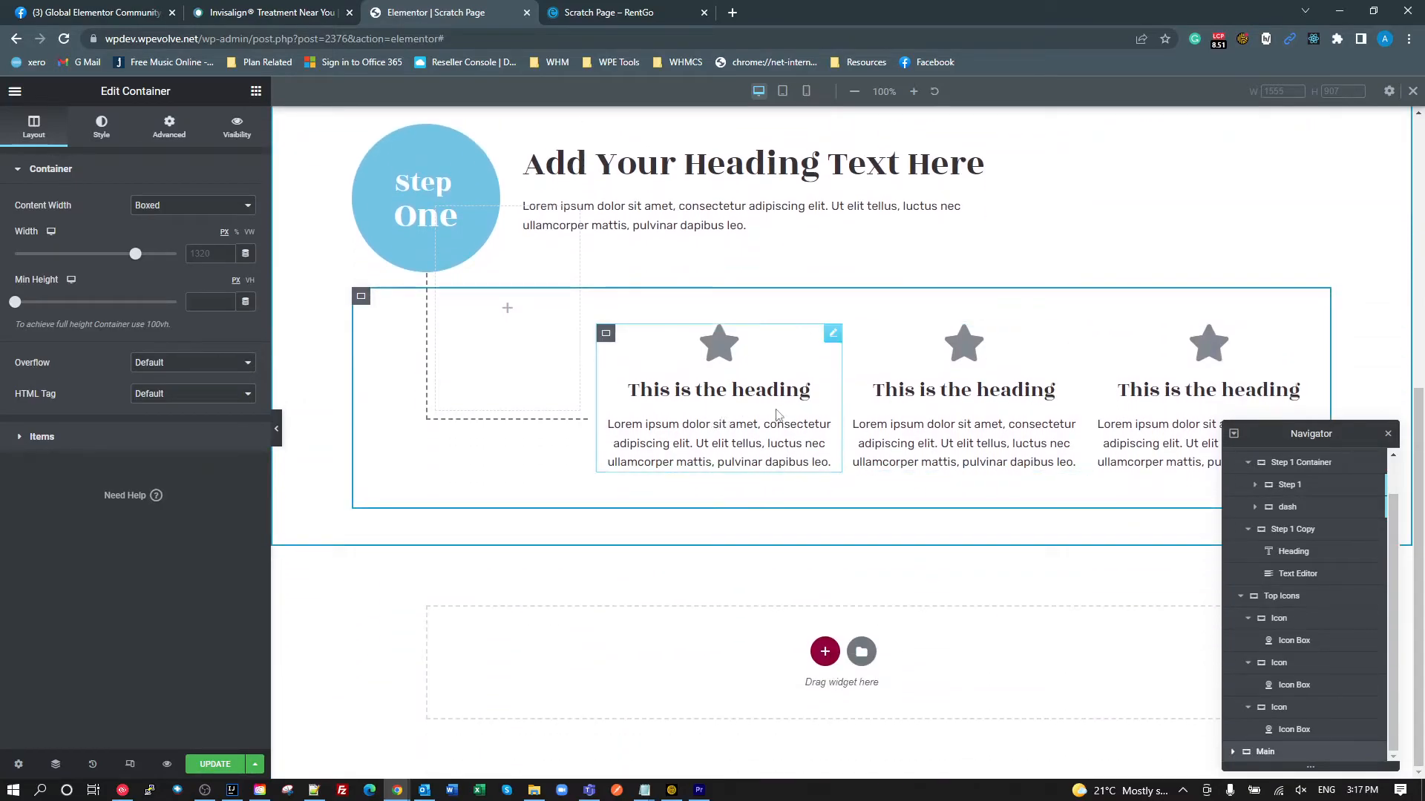
left_click(362, 298)
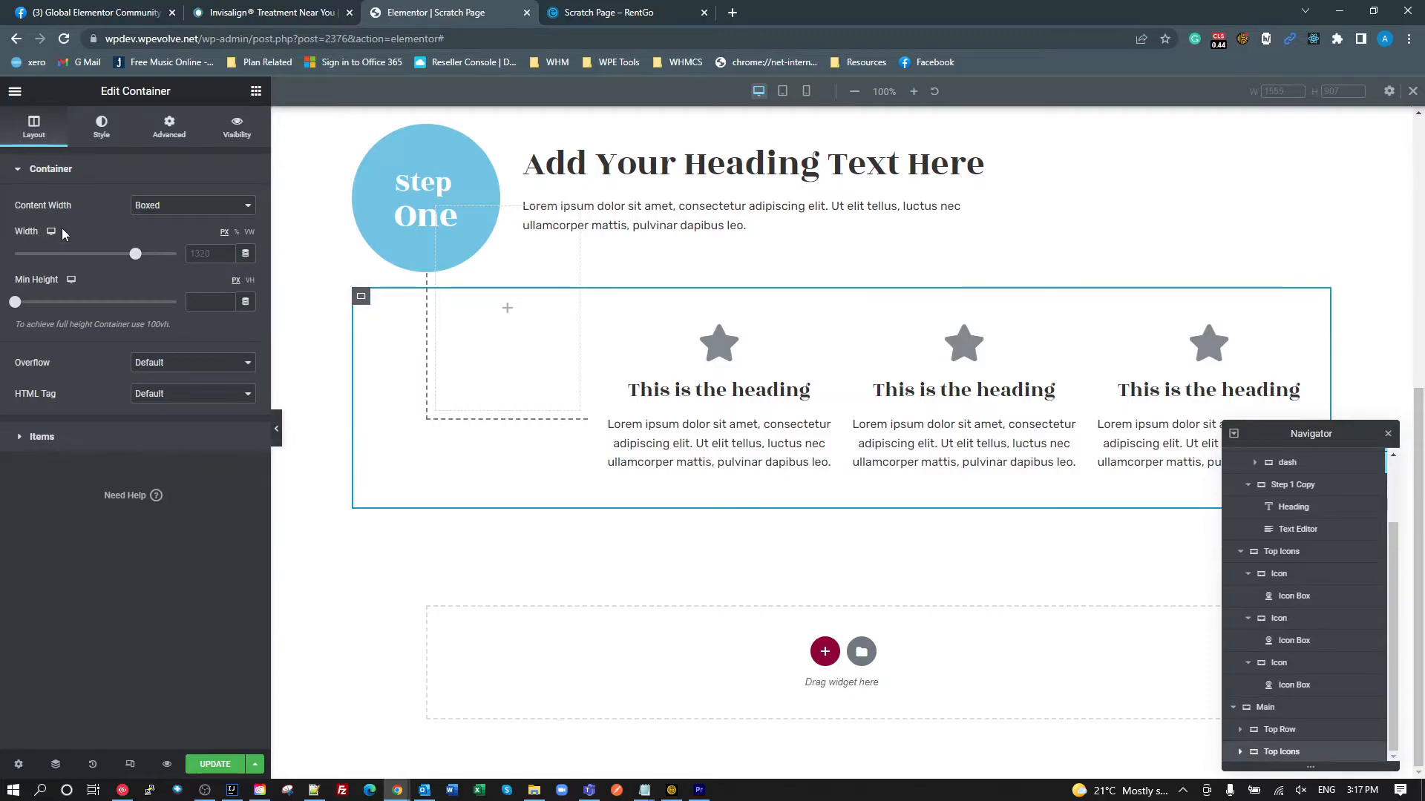
left_click(39, 438)
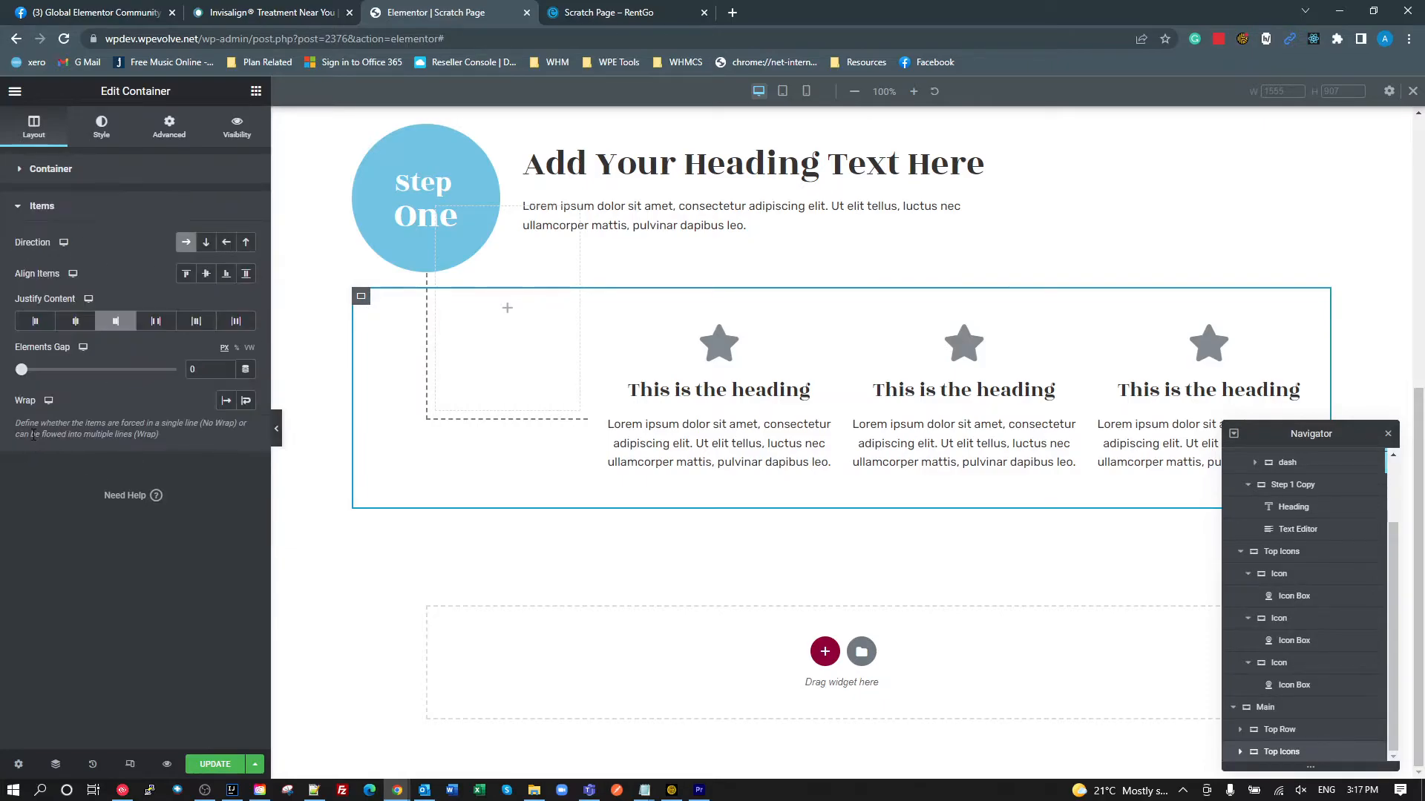
left_click(116, 323)
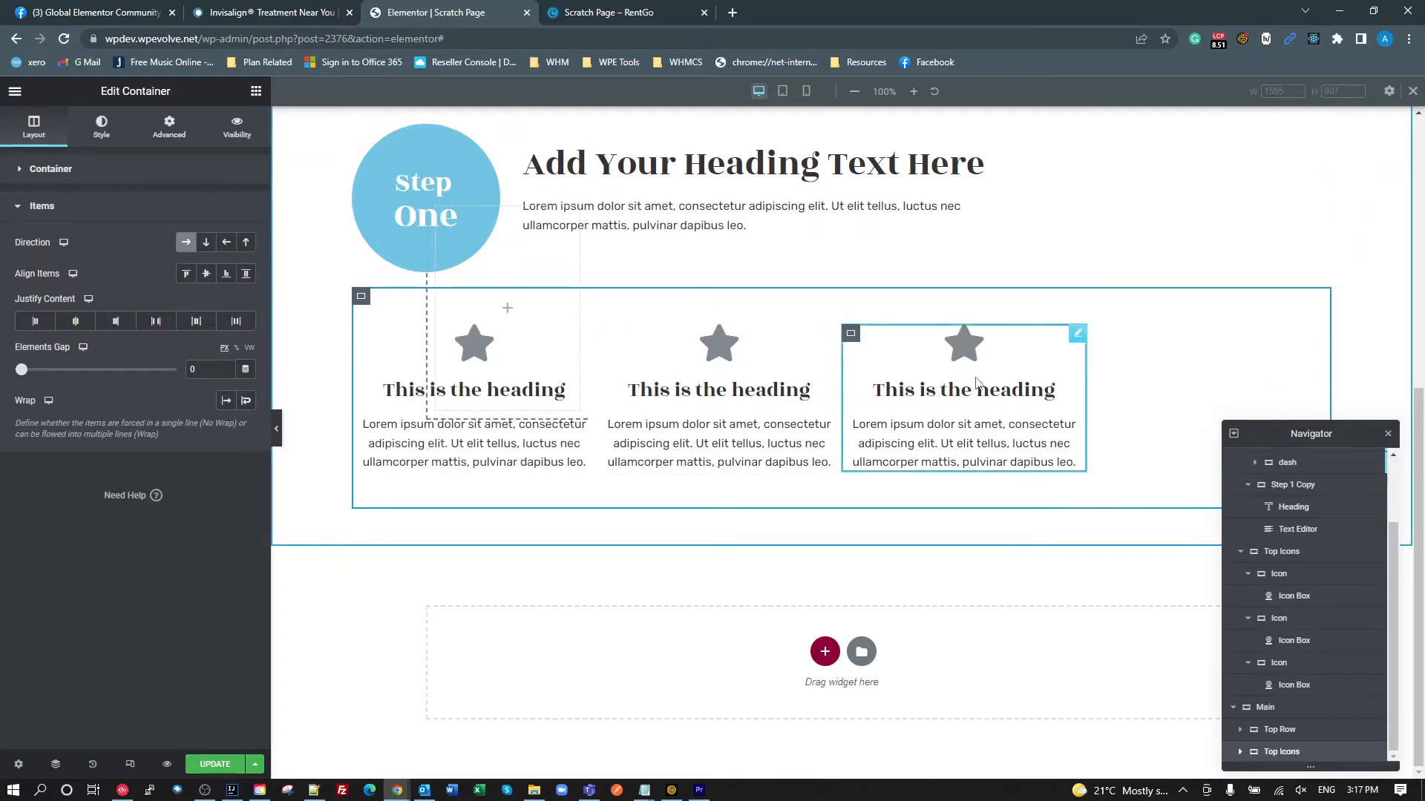
- Try to move the duplicated section's Step 1 Container past the heading copy, and return it to the Top Row
left_click_drag(559, 226, 1121, 185)
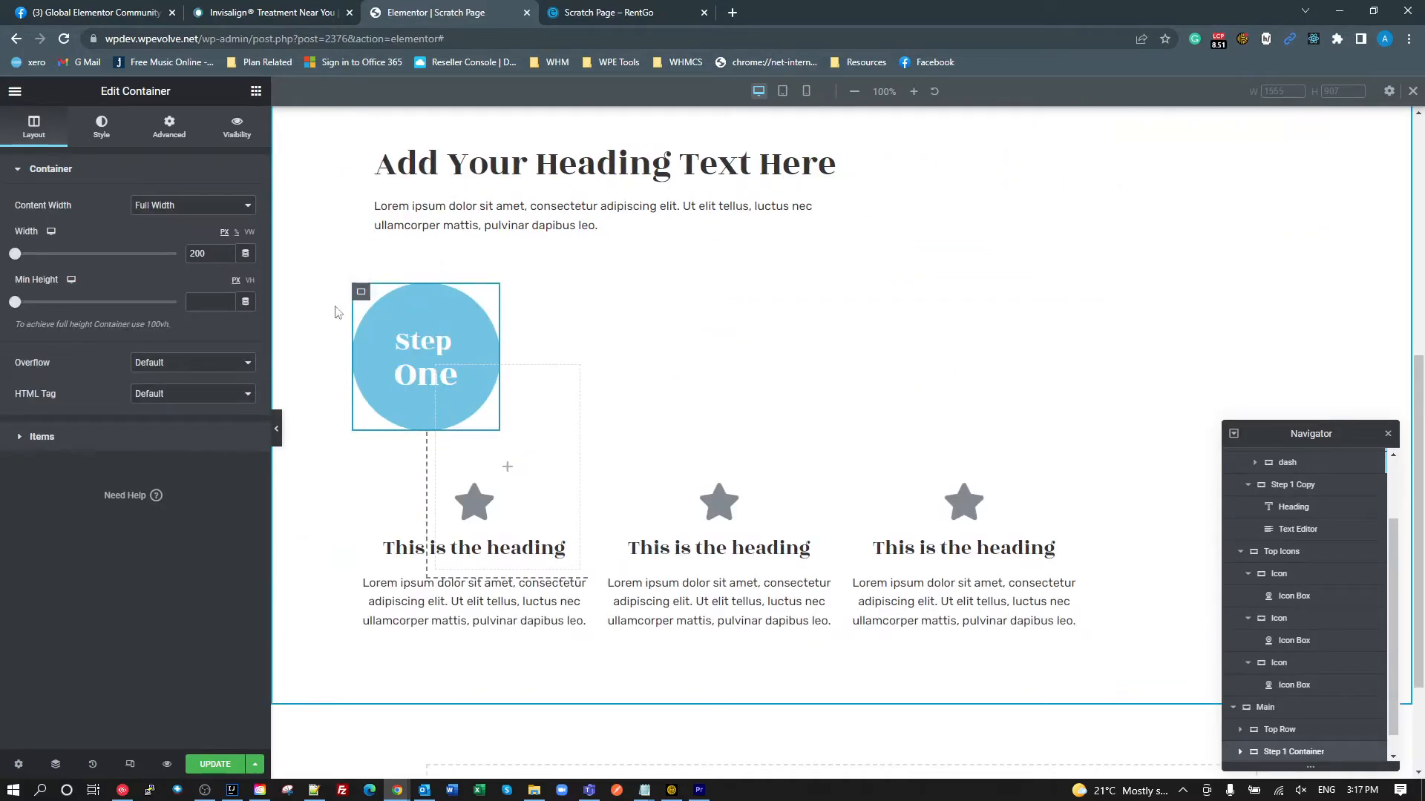
left_click_drag(361, 292, 963, 175)
left_click(437, 225)
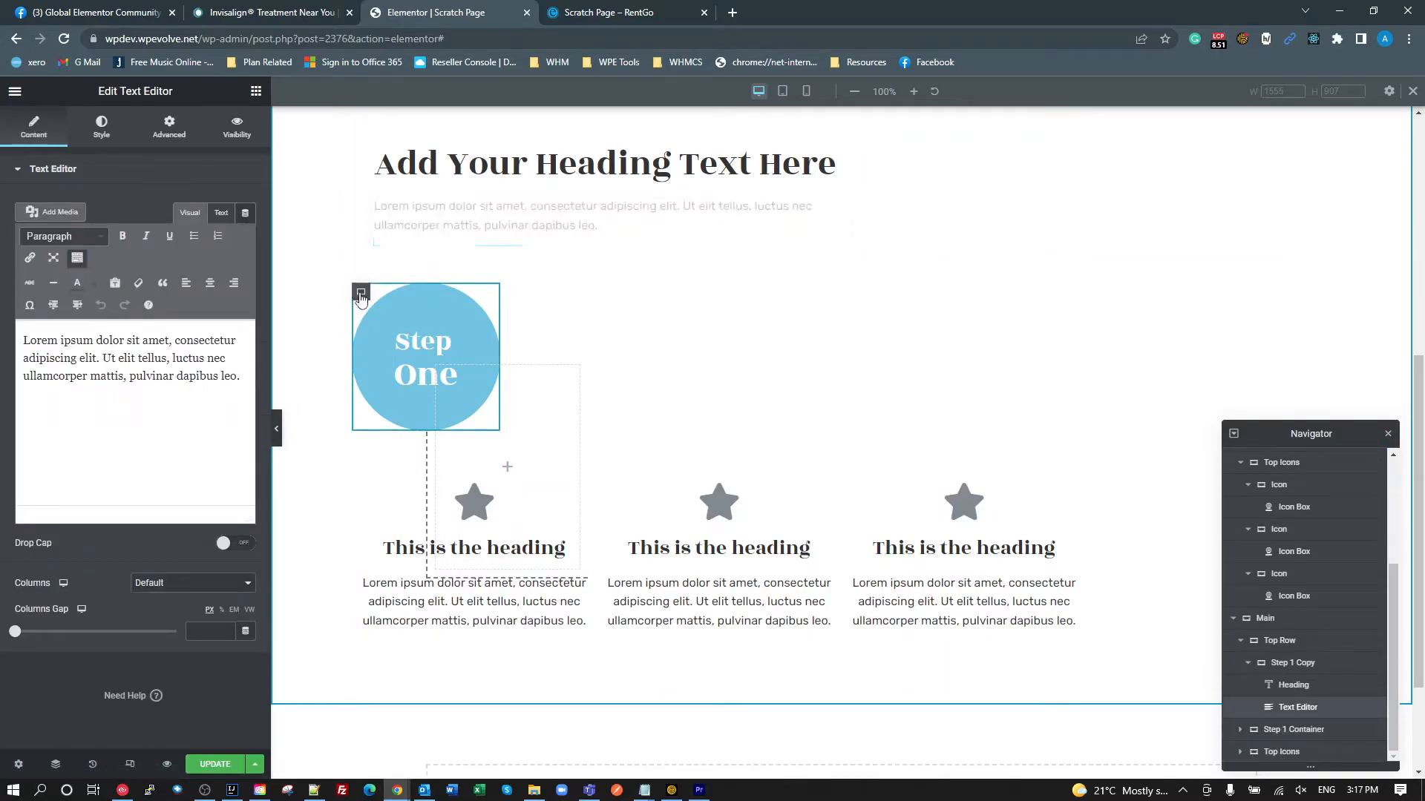
left_click(362, 295)
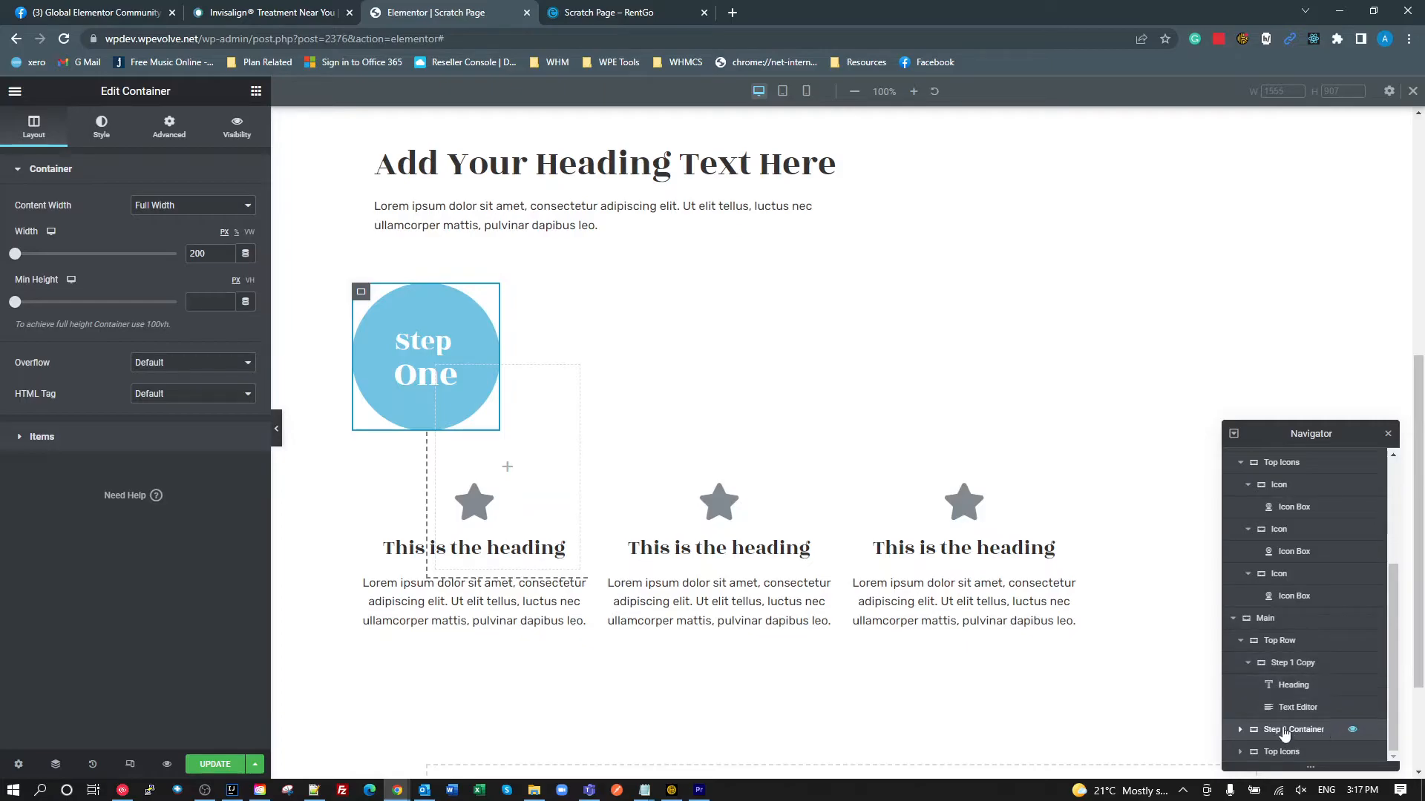
left_click_drag(1279, 732, 1297, 687)
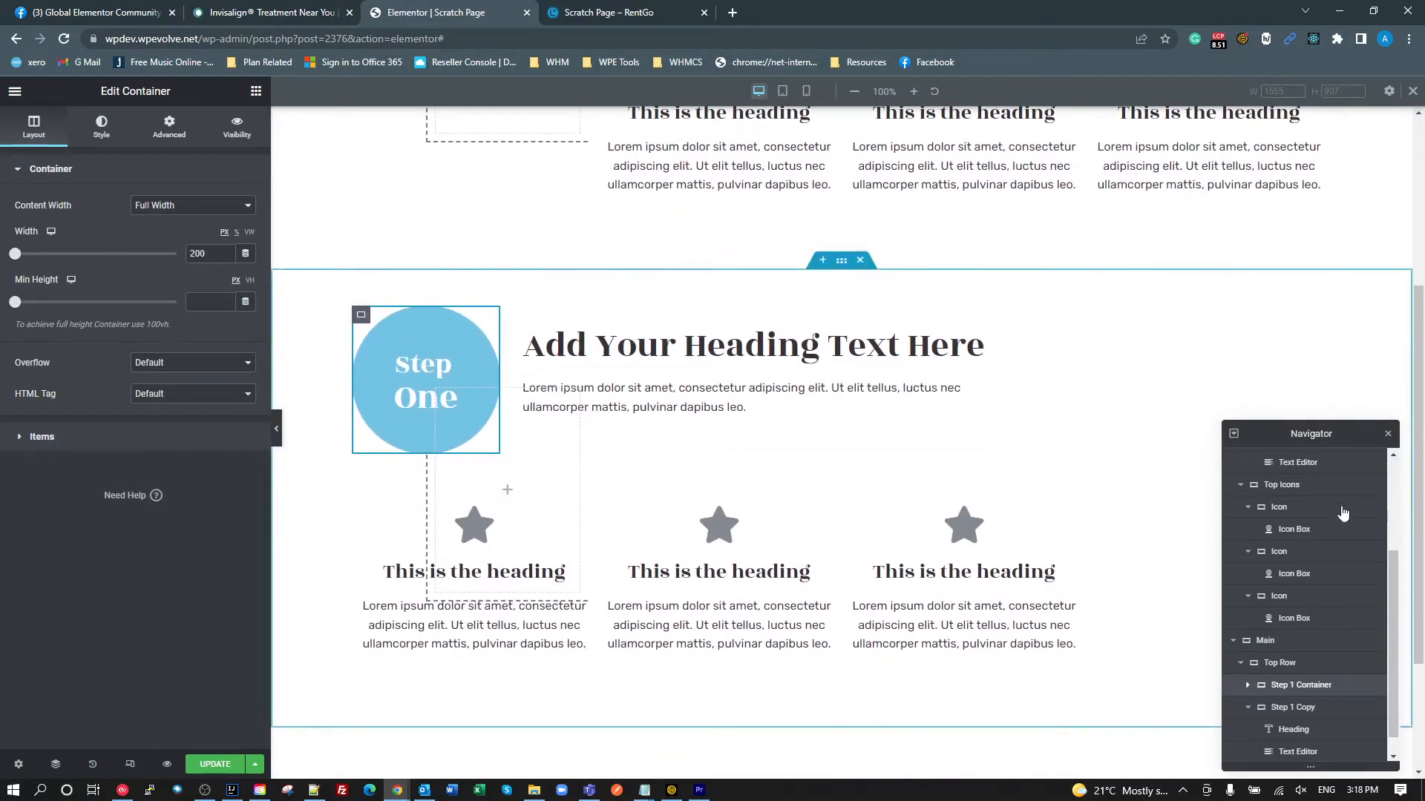
- Reorder the duplicated section's Top Row so that Step 1 Copy comes before Step 1 Container
scroll(1328, 556, "down", 1)
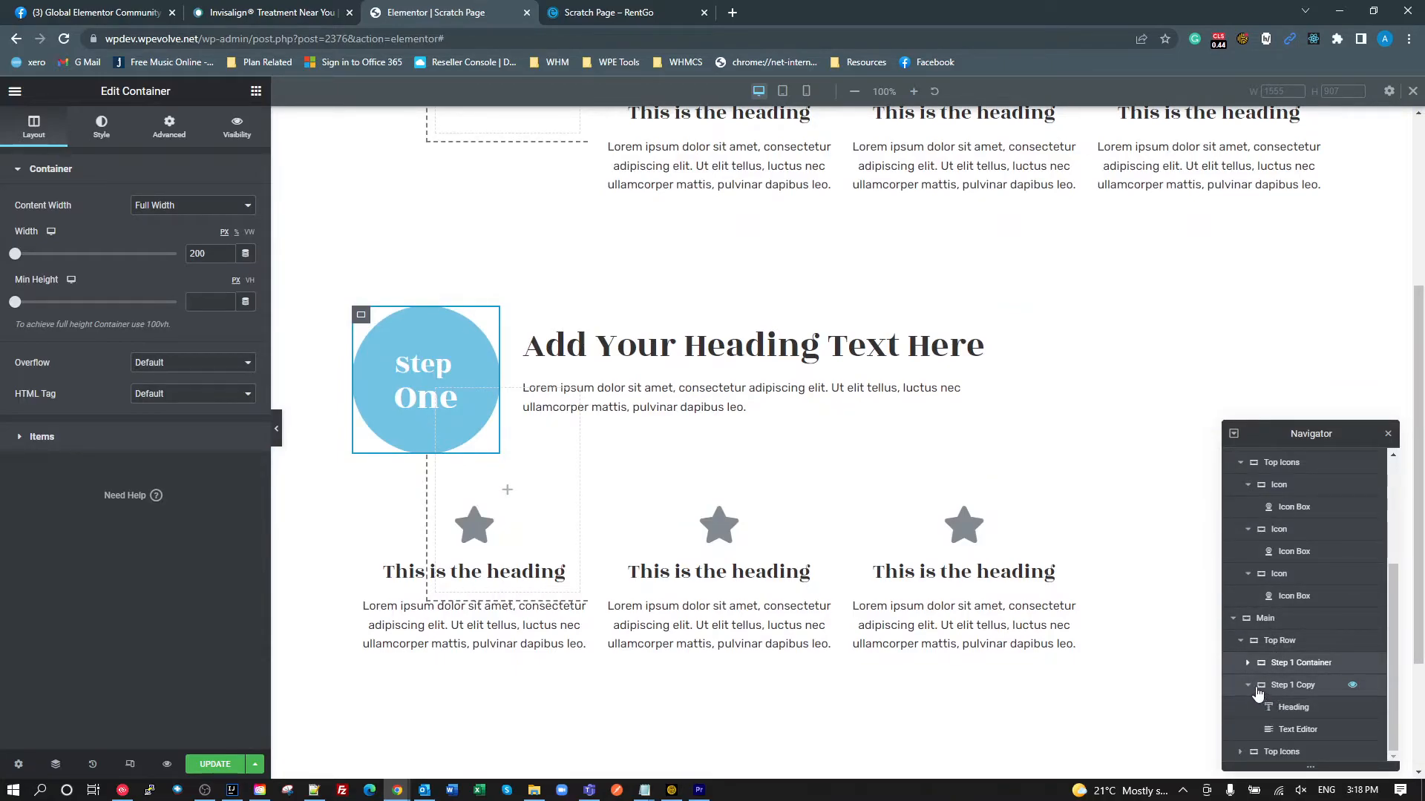
left_click(1249, 686)
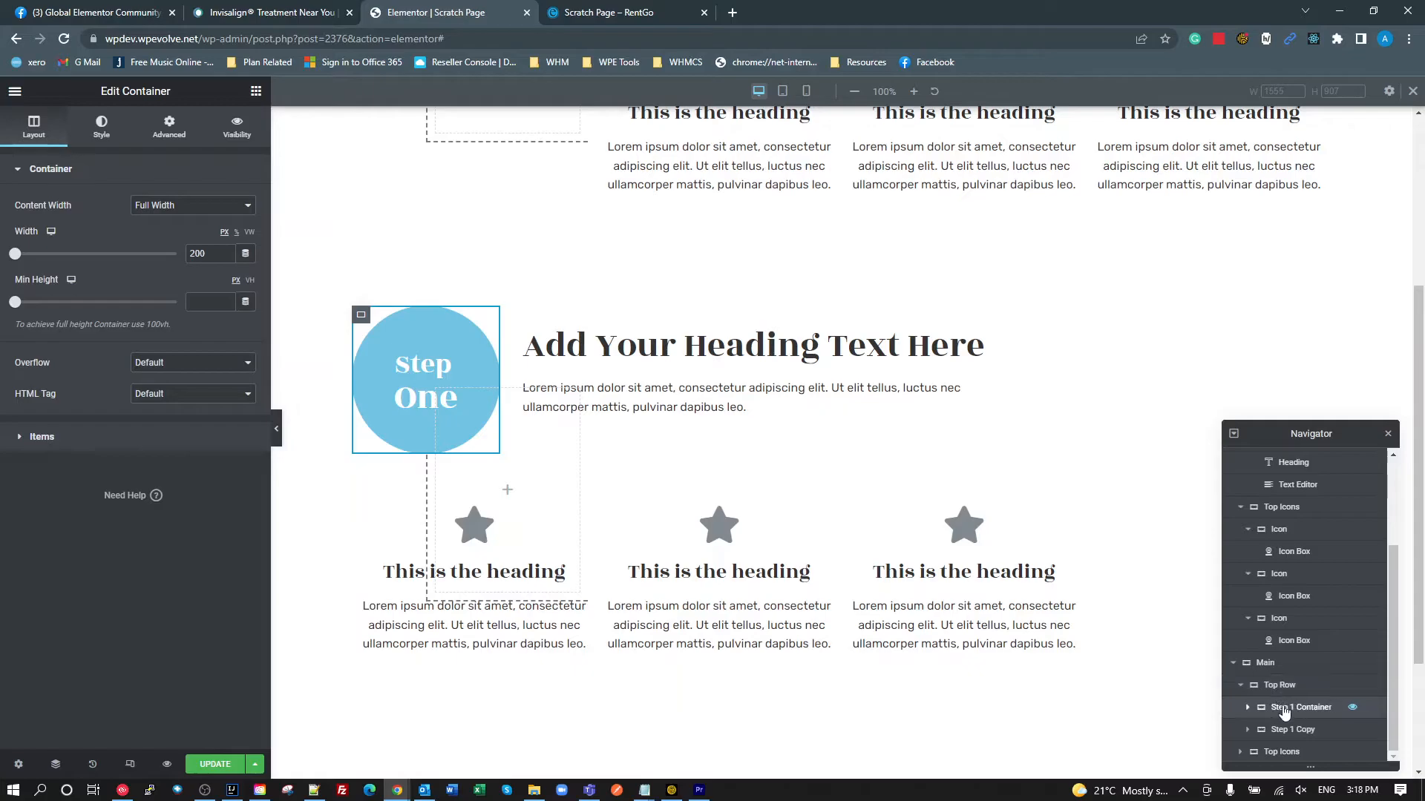
left_click(1284, 731)
scroll(1284, 735, "up", 1)
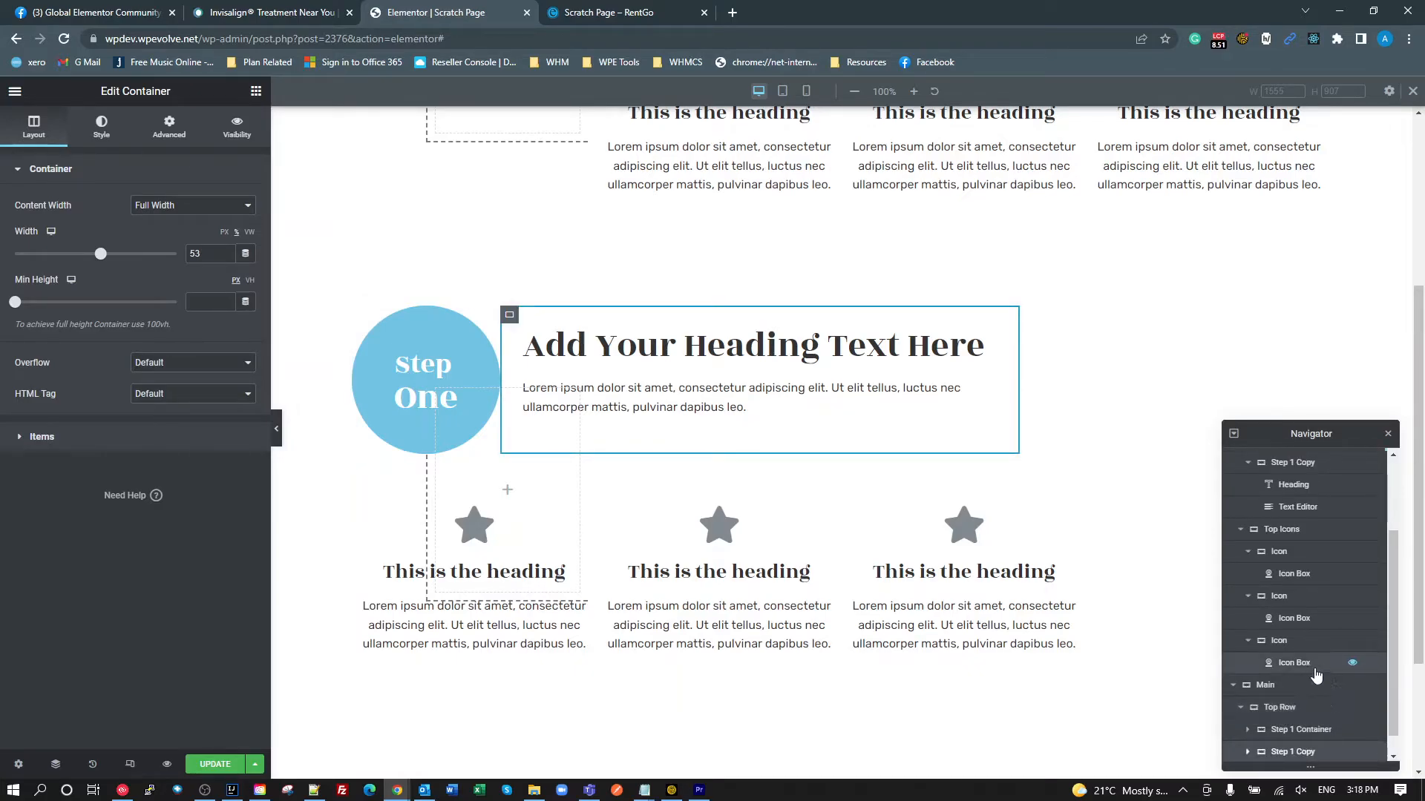
scroll(1295, 731, "down", 1)
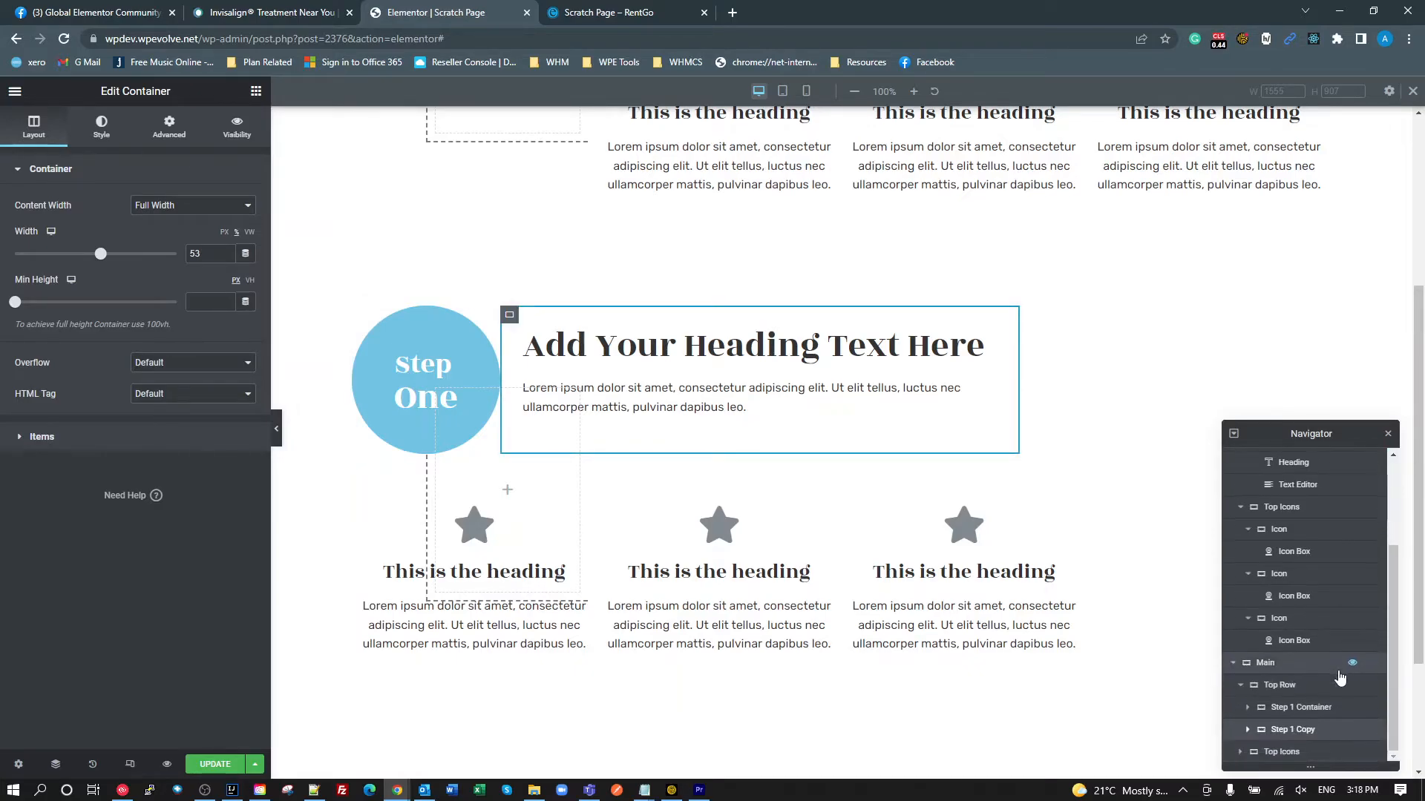
left_click(1290, 709)
mouse_move(1293, 731)
left_mouse_down()
mouse_move(1301, 703)
mouse_move(1303, 746)
mouse_move(1310, 732)
left_mouse_up()
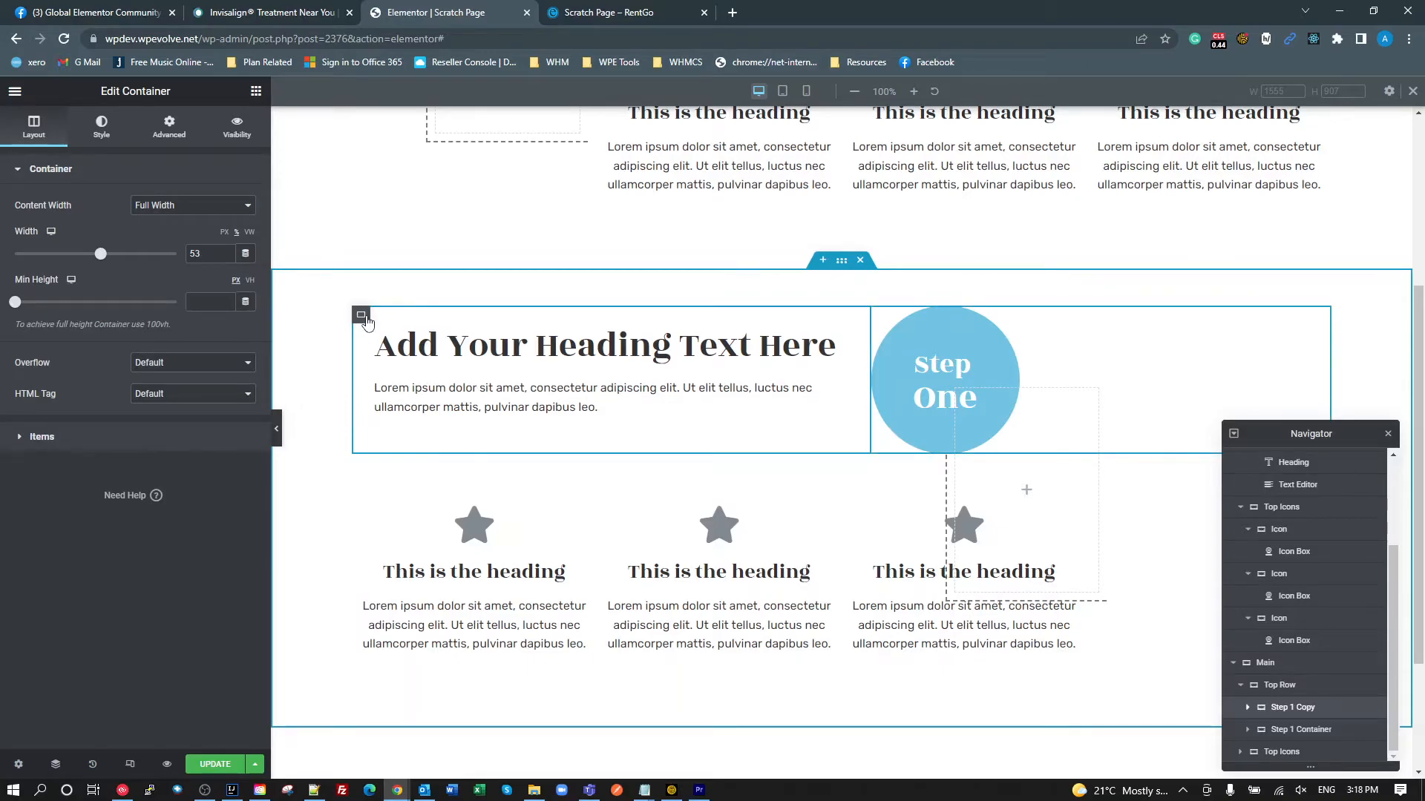
- Try Flex End item alignment on the duplicated Step 1 Copy container and clear it again
left_click(96, 442)
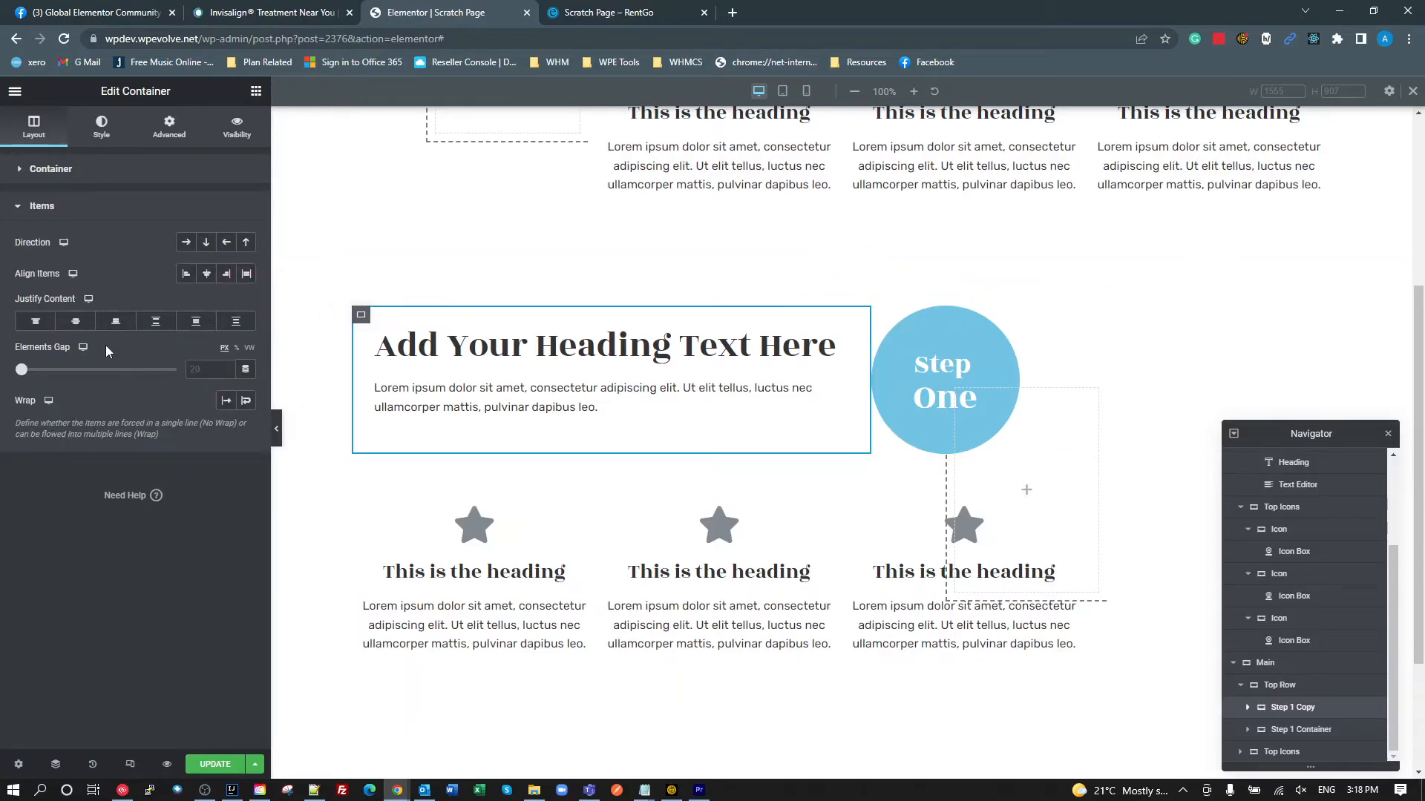
left_click(227, 275)
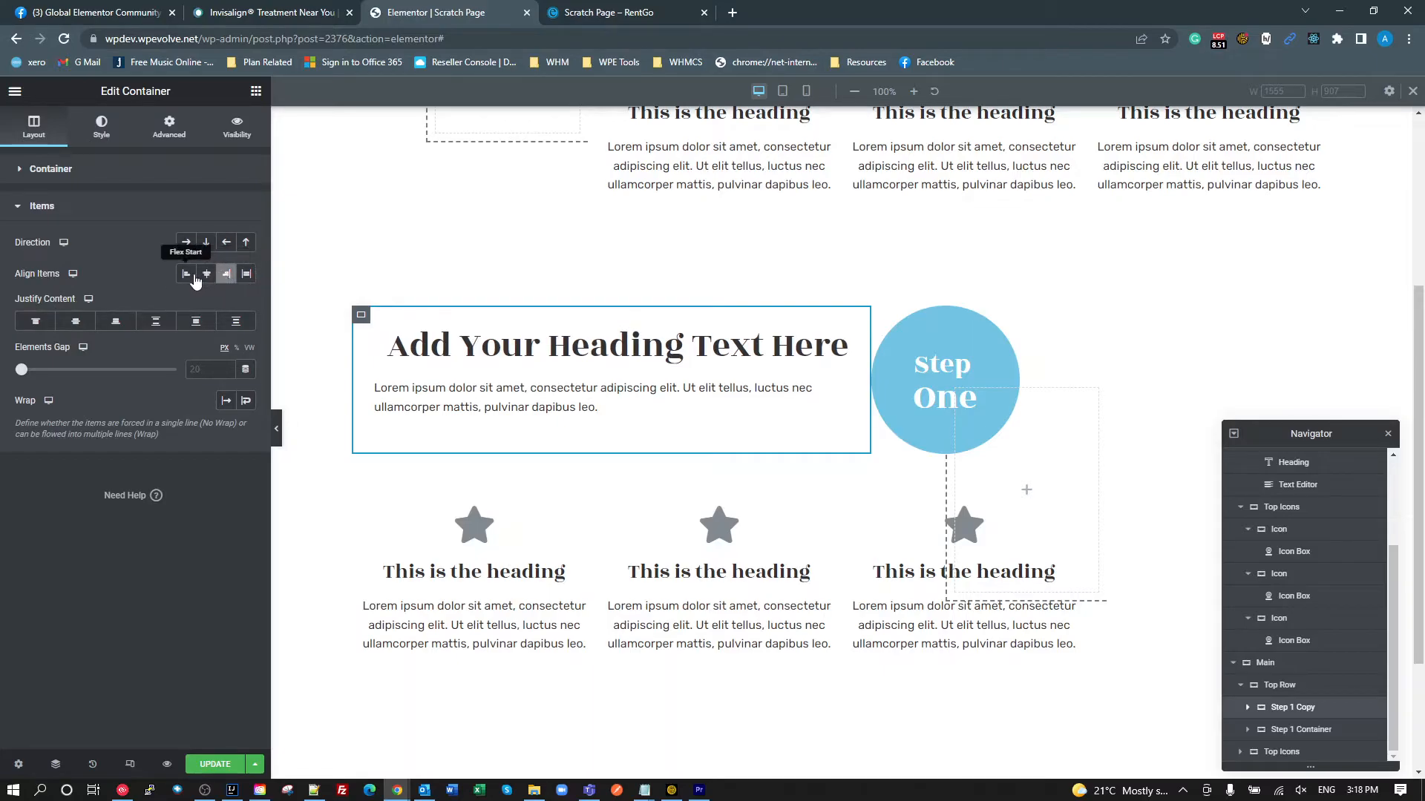
left_click(225, 275)
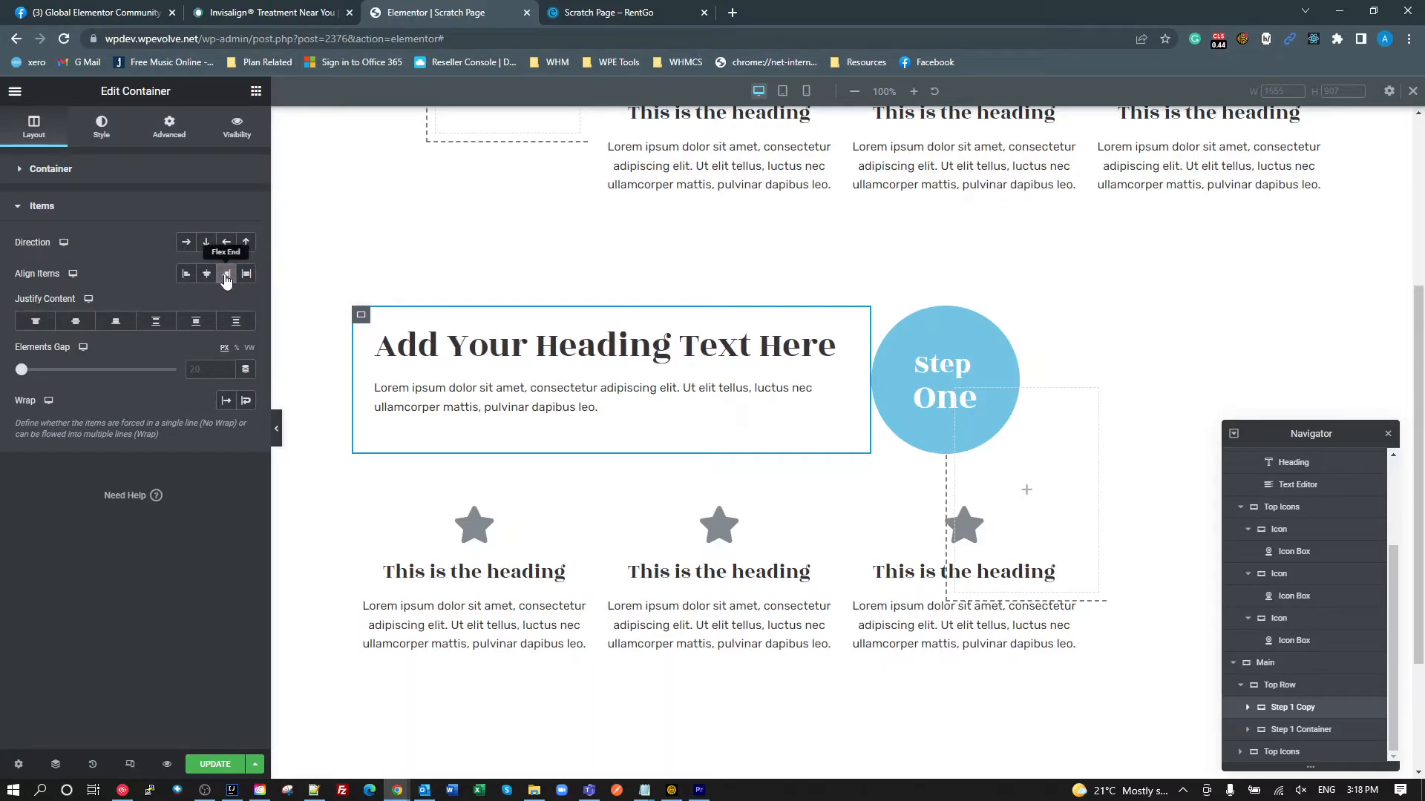
- Set the duplicated section's Top Row container to justify its content at Flex End
left_click(1289, 686)
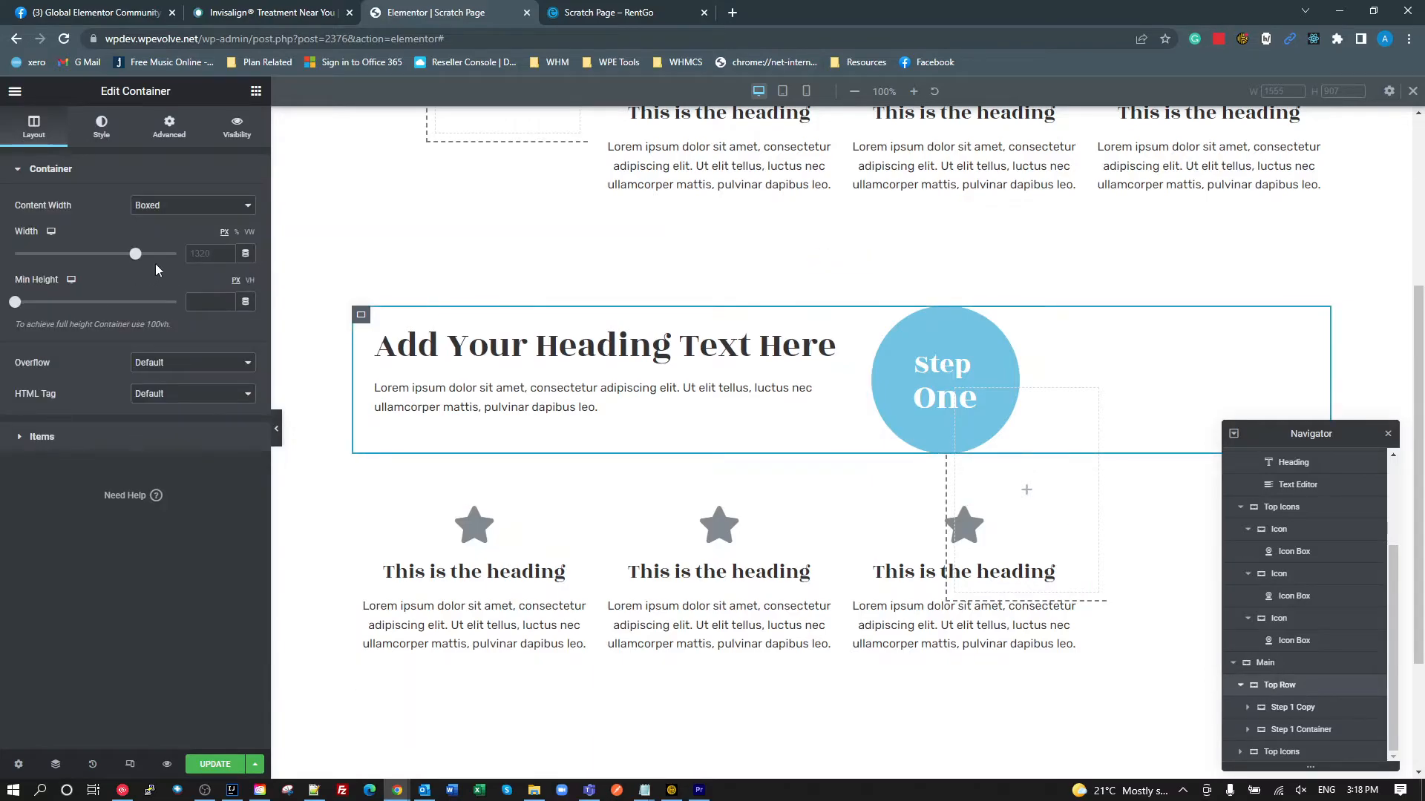
left_click(146, 437)
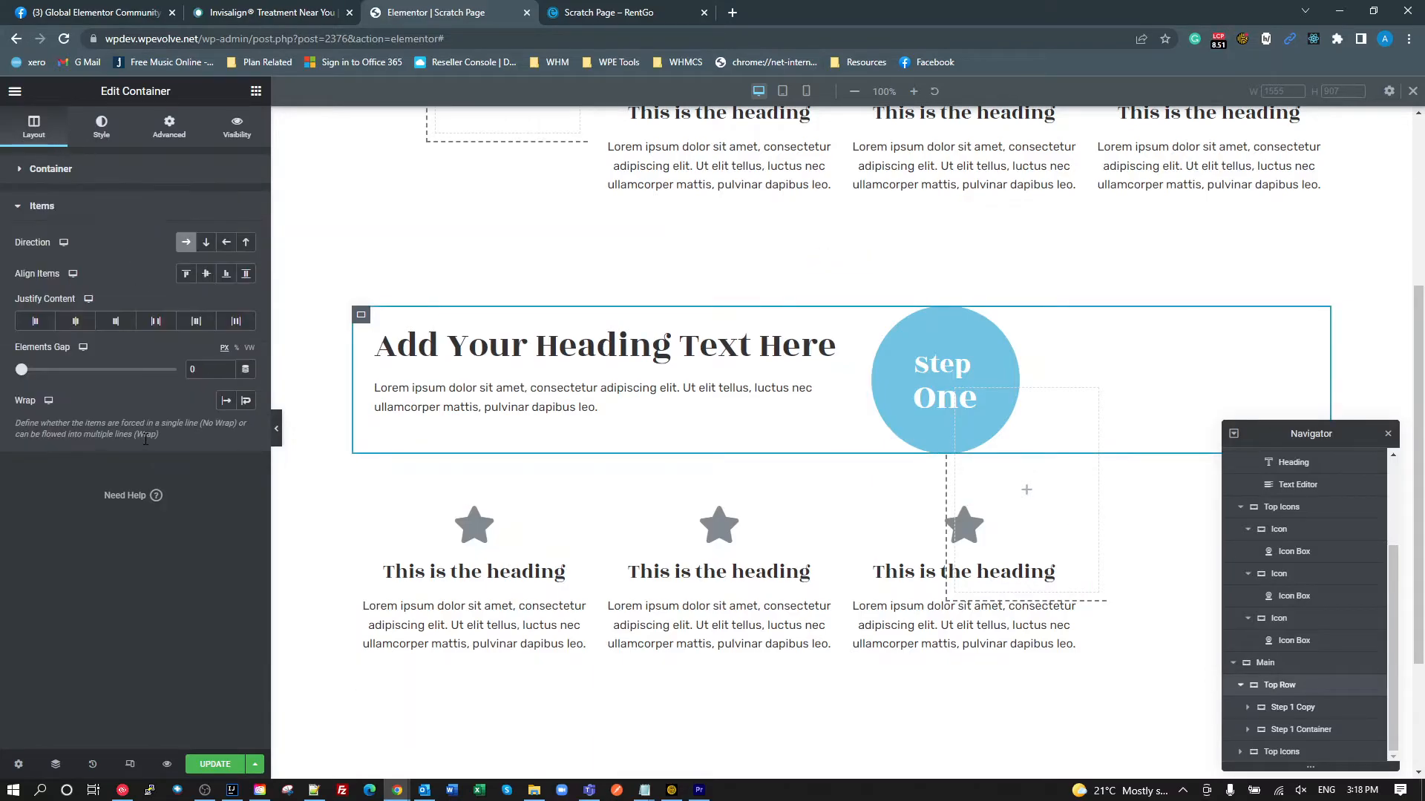
left_click(115, 320)
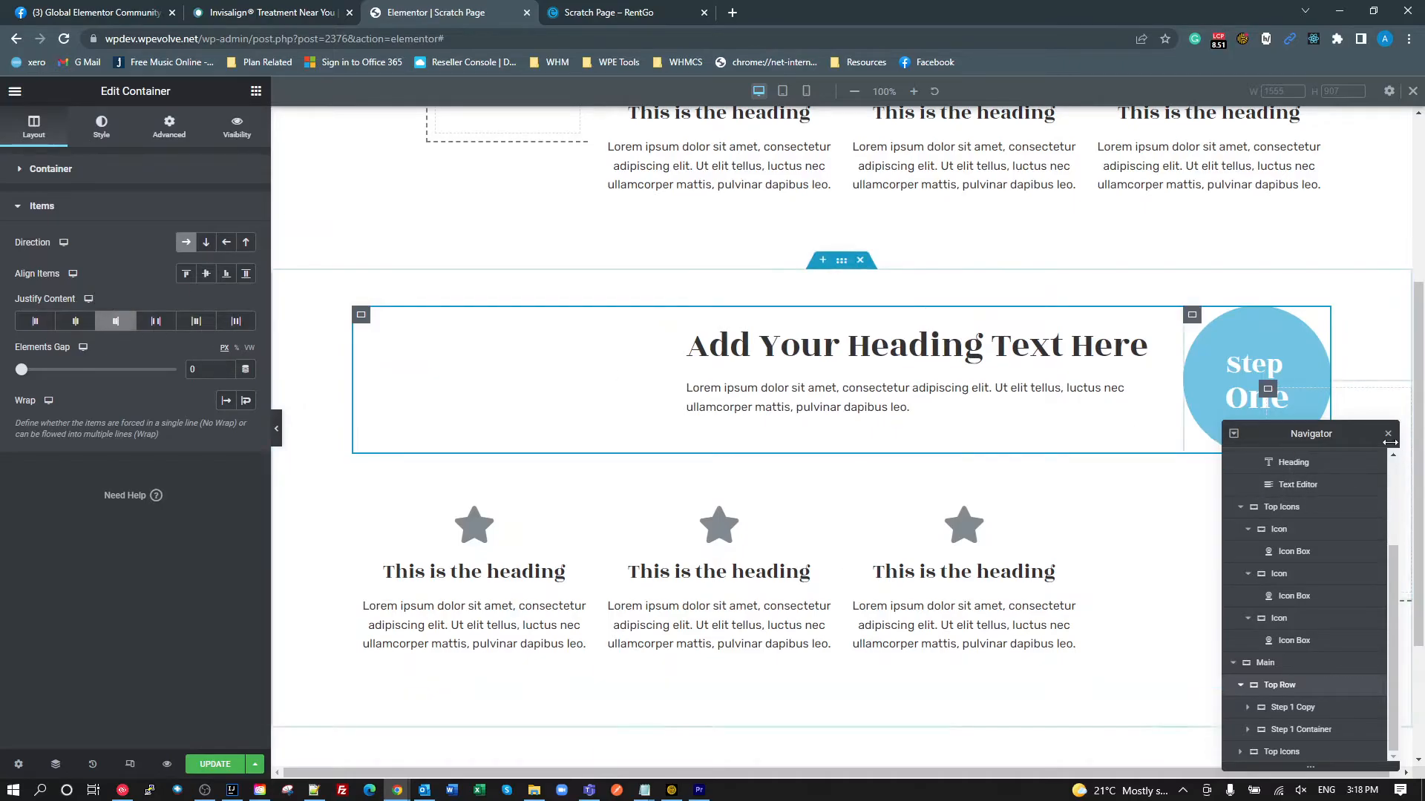
- Move the Navigator out of the way and set the duplicated dash container's border widths to 0 left and 2 right
left_click_drag(1327, 434, 933, 313)
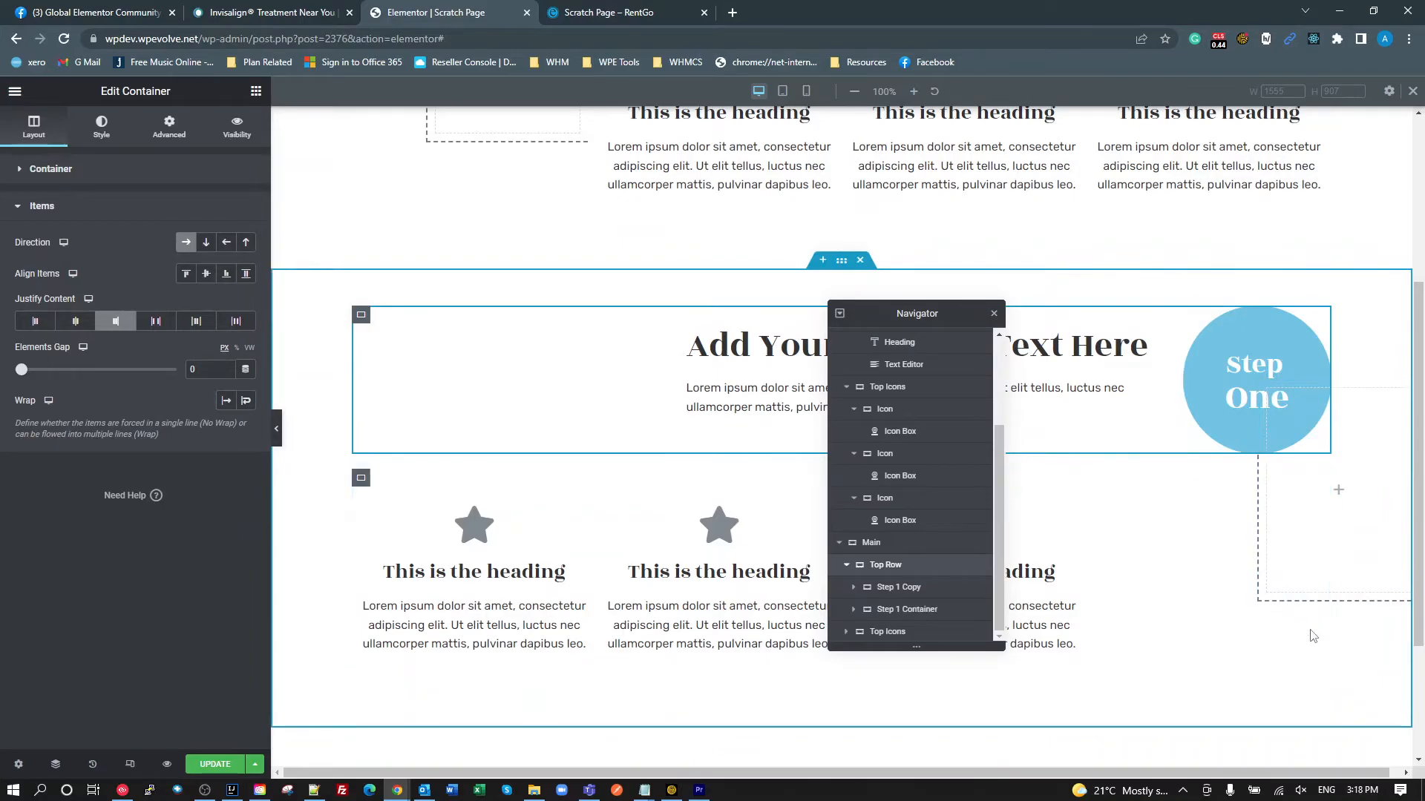
left_click(1360, 597)
left_click(1267, 390)
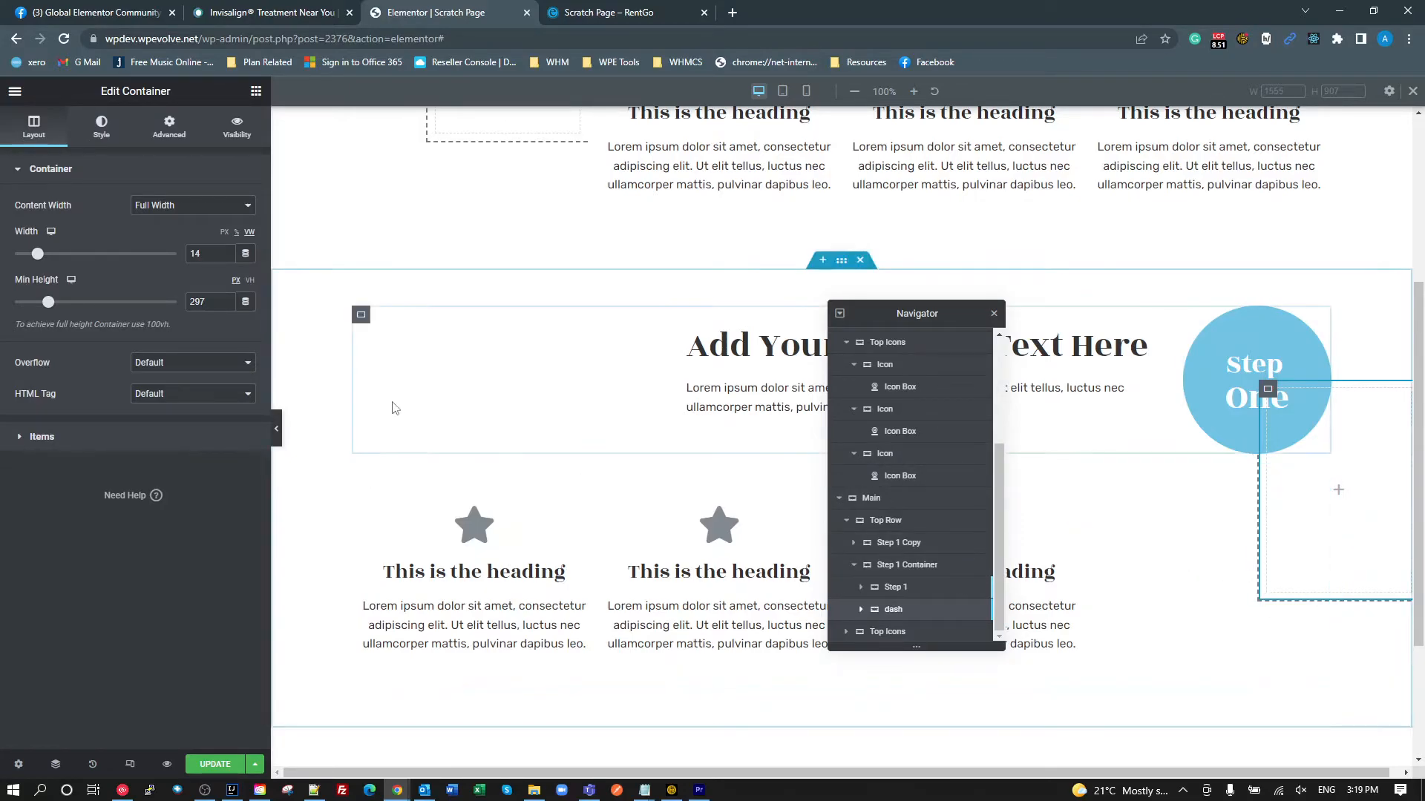
left_click(104, 128)
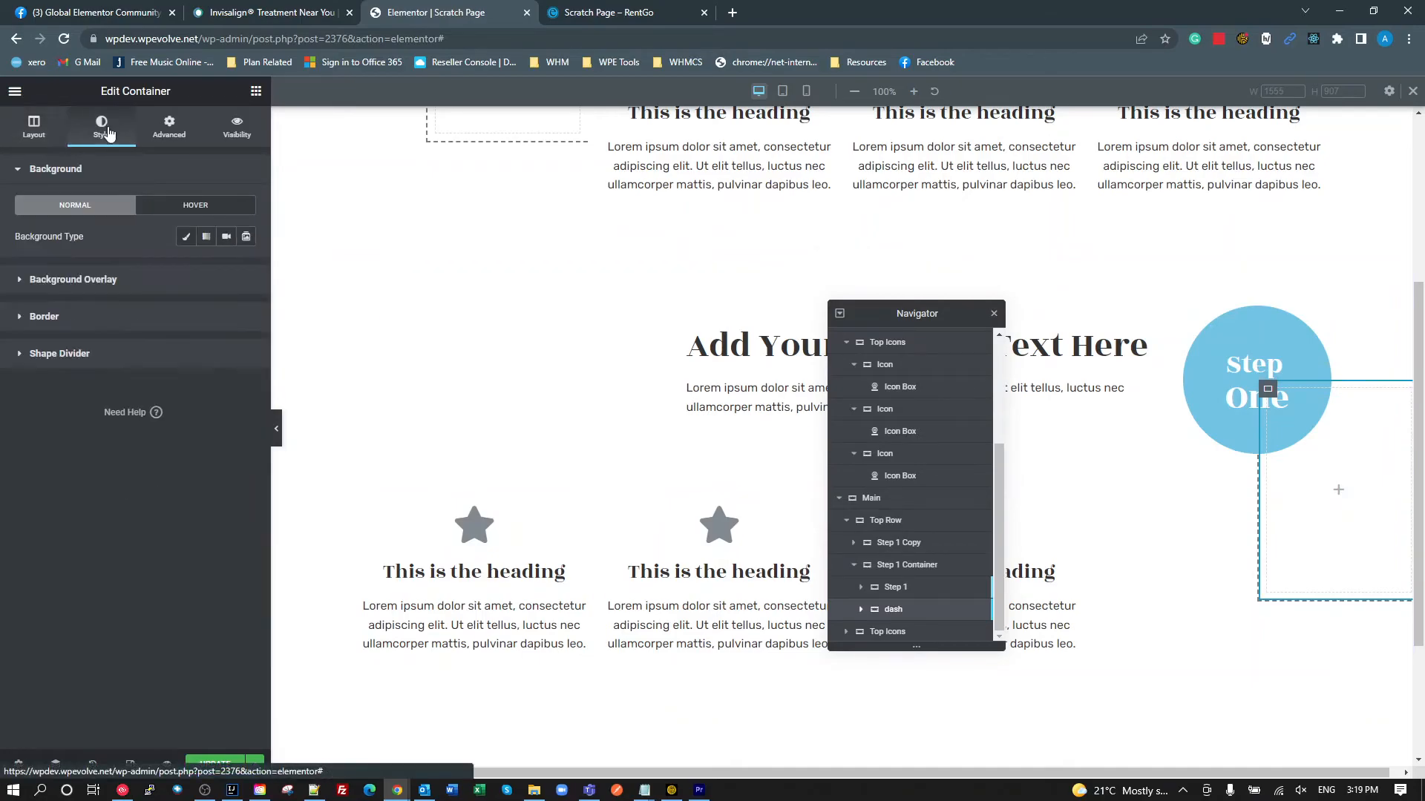
left_click(148, 319)
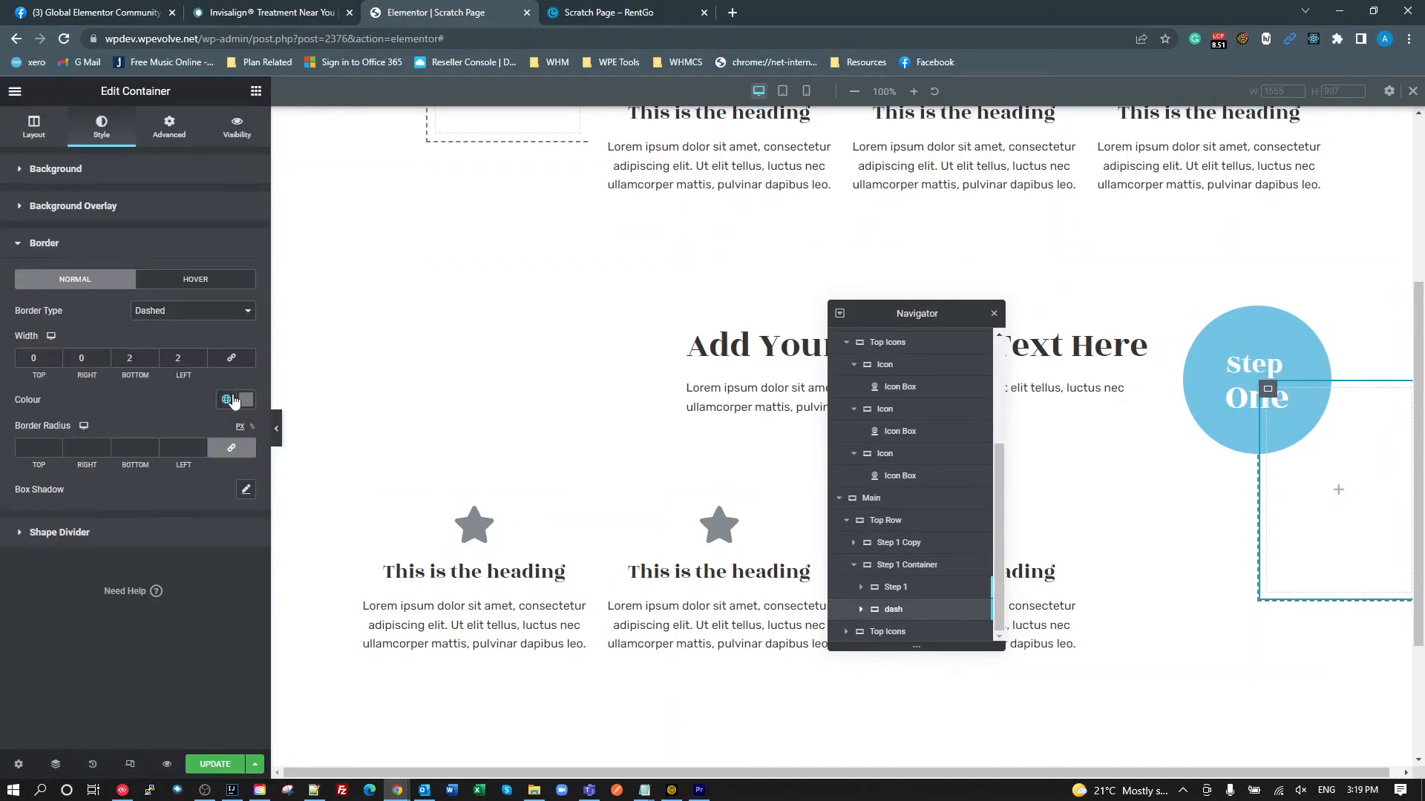
left_click(204, 361)
left_click(203, 361)
left_click(108, 356)
left_click(108, 356)
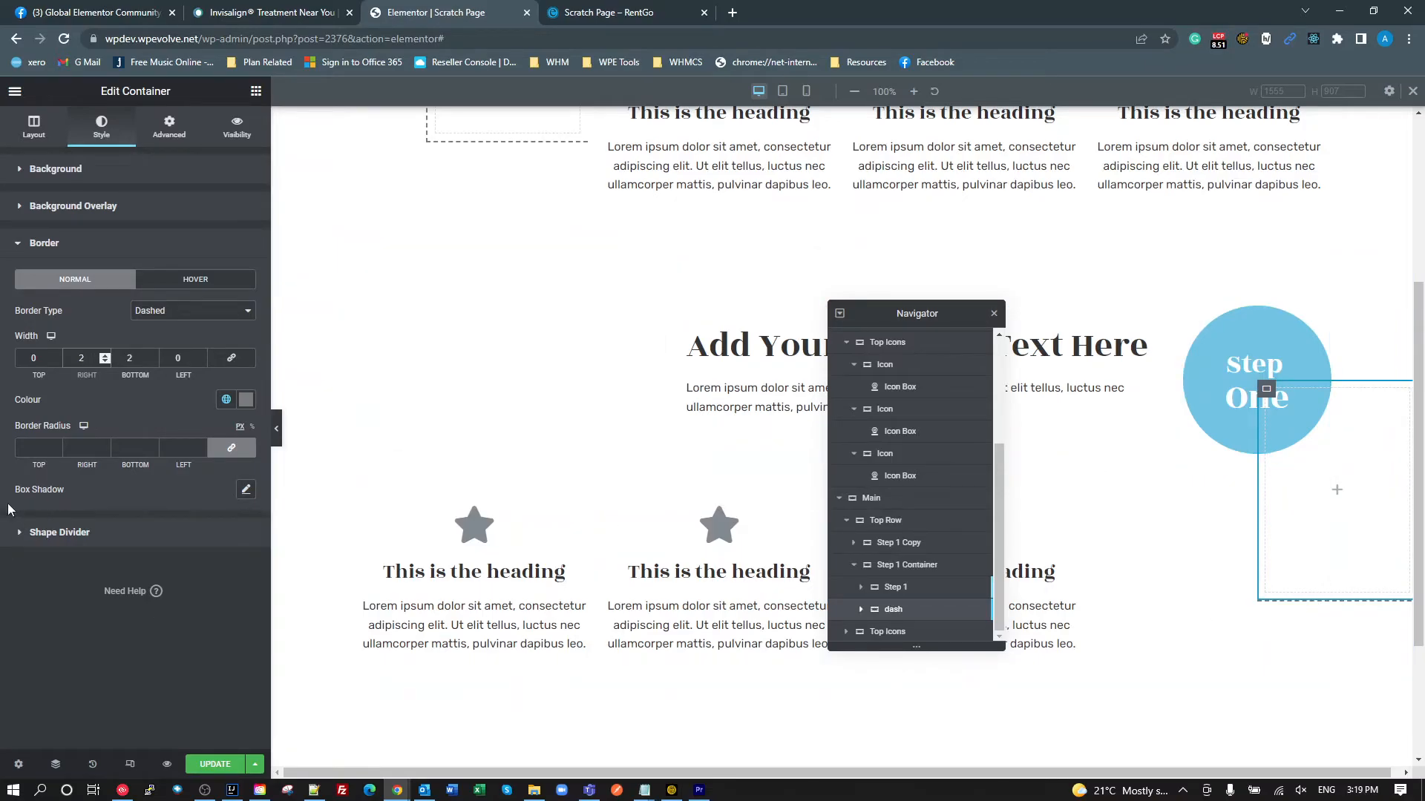
- Clear the horizontal offset of the absolutely positioned dash container in the duplicated section
left_click(174, 121)
scroll(163, 435, "down", 5)
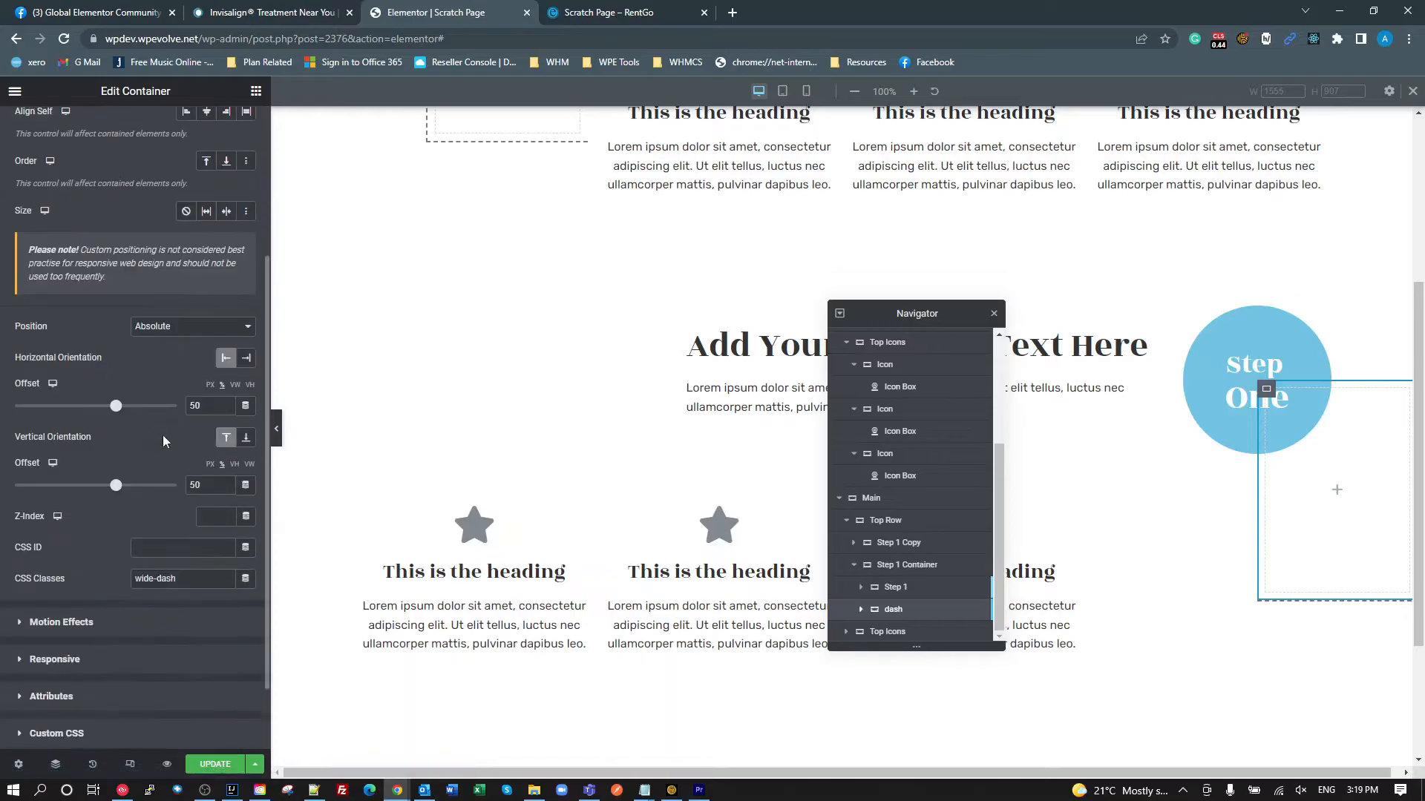
left_click(147, 478)
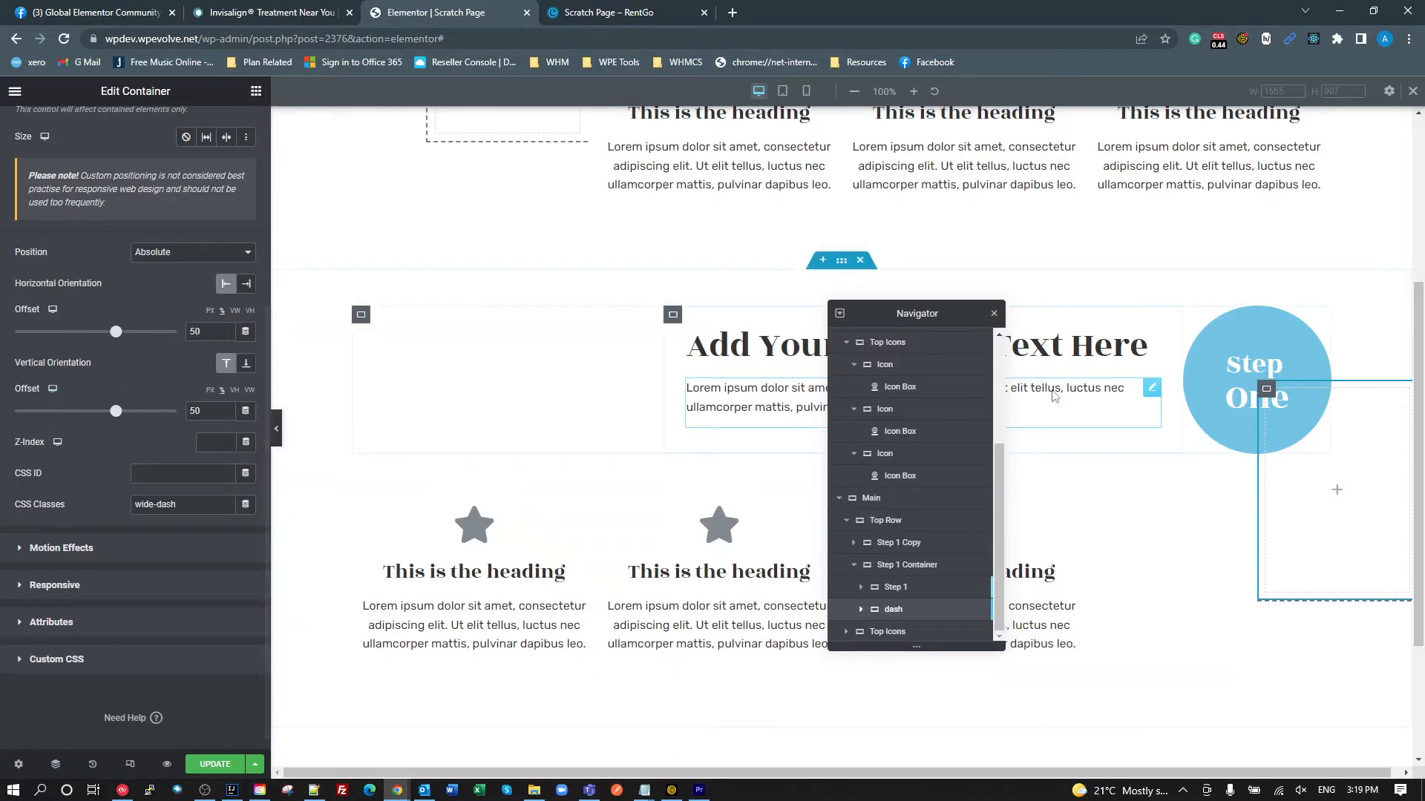
left_click_drag(205, 333, 147, 335)
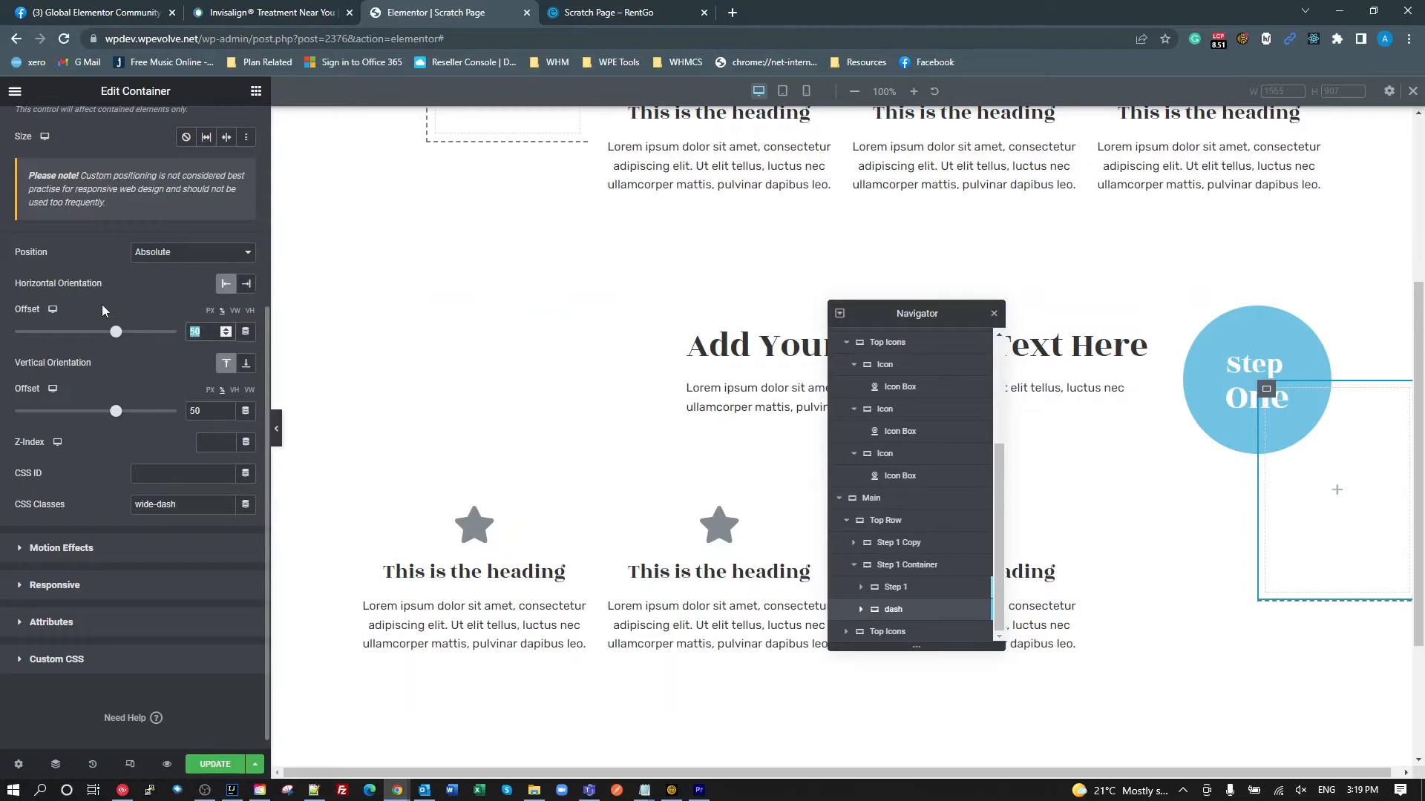
key("BackSpace")
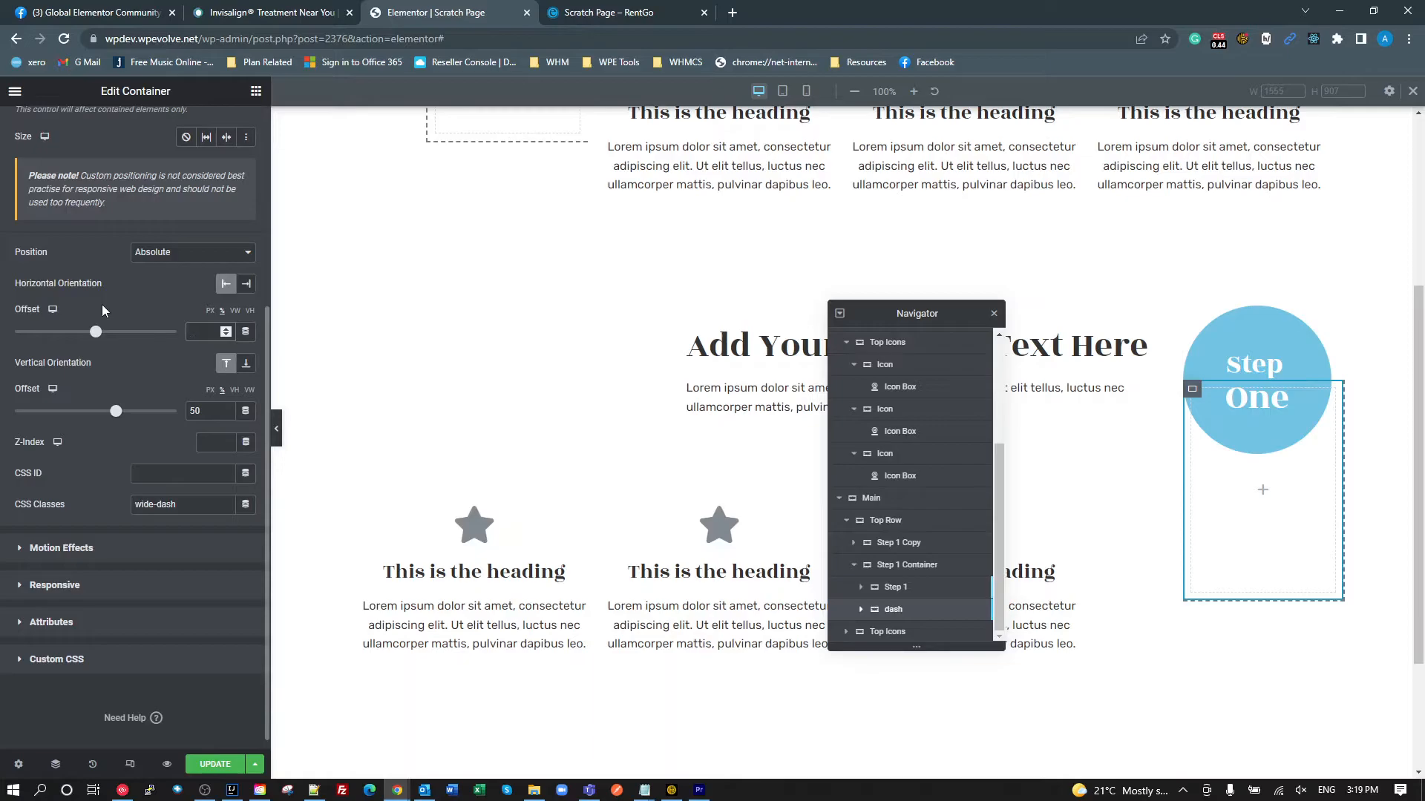
- Add a custom CSS rule to the duplicated dash container below the .wide-dash rule: selector with right: 50%
left_click(127, 658)
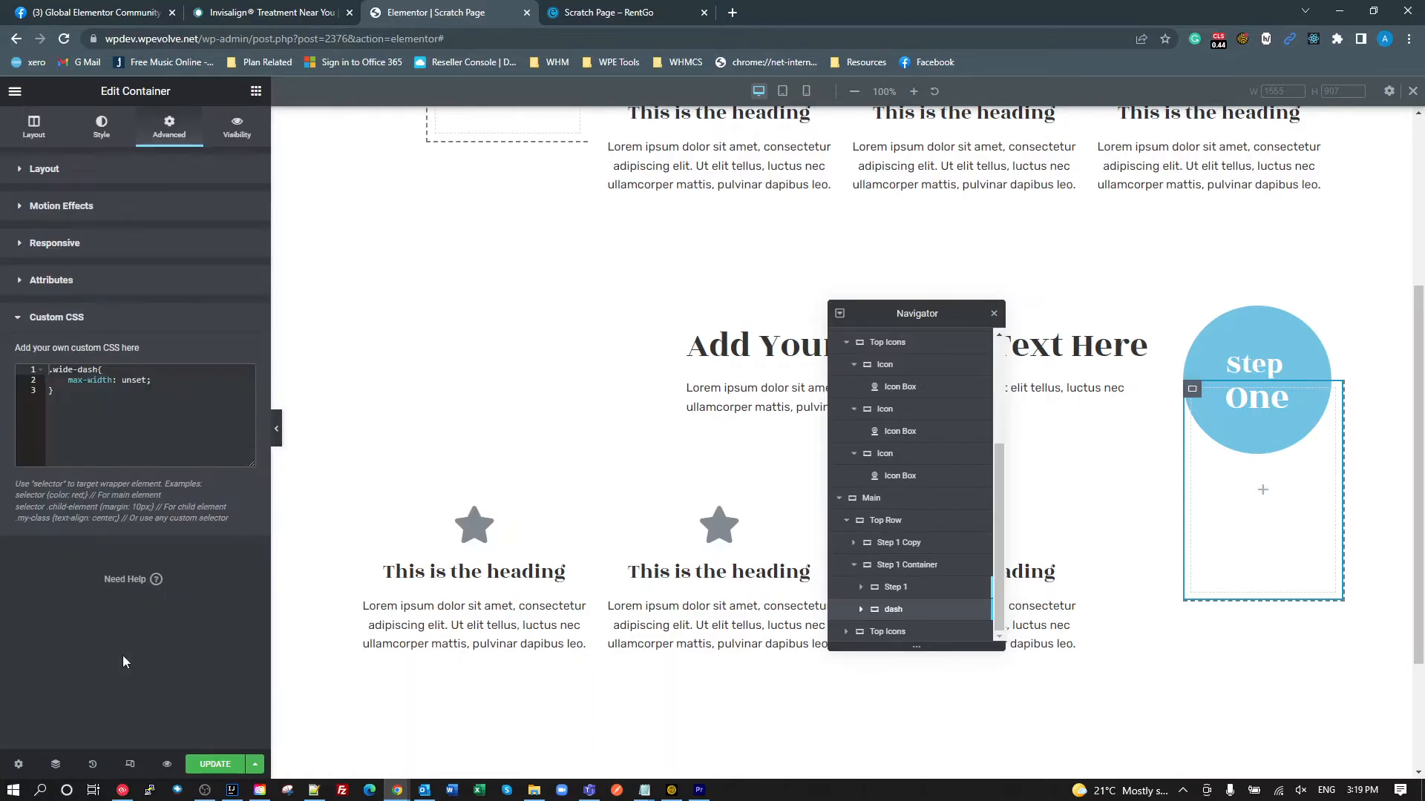
left_click(88, 402)
key("Return")
key("Return")
type("select")
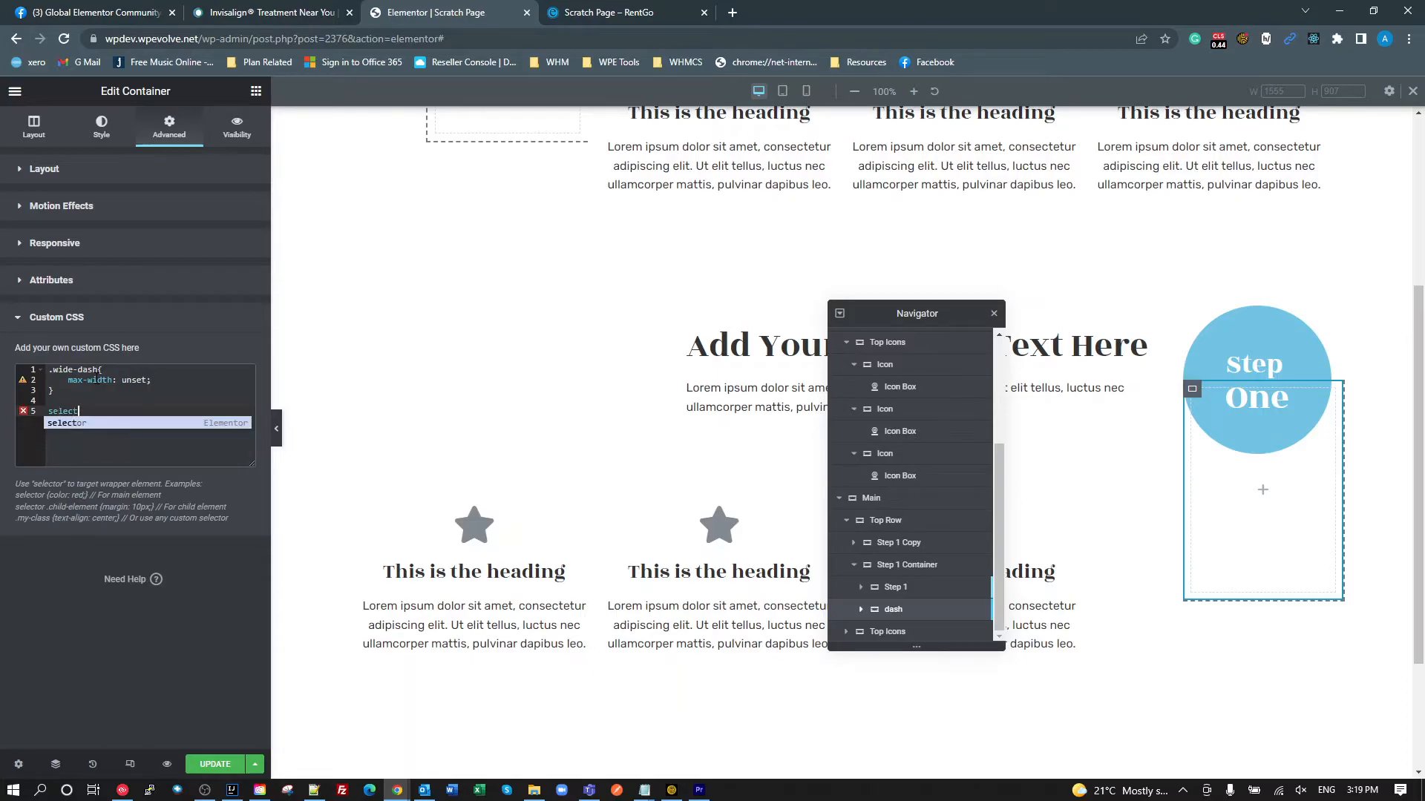
type("or{")
key("Return")
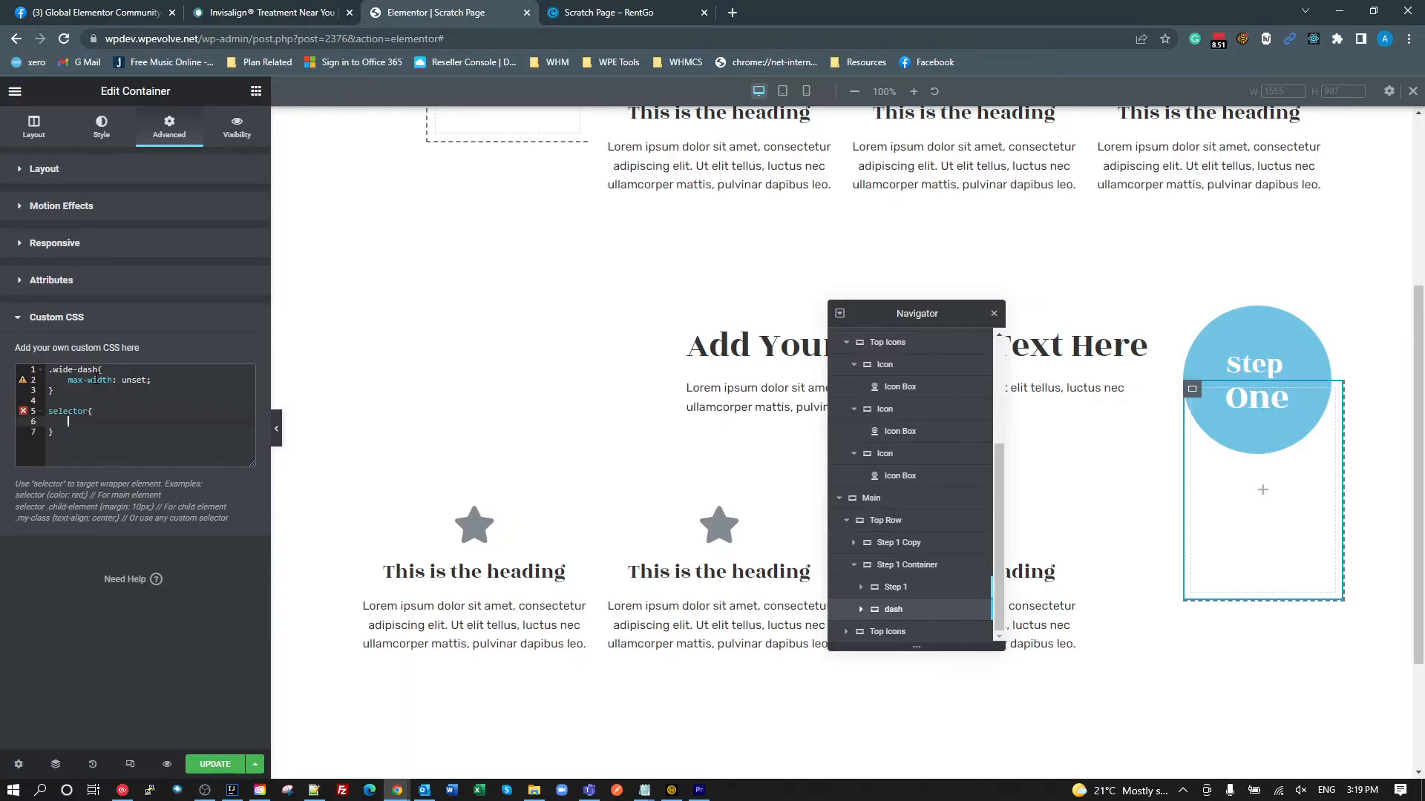
type("r")
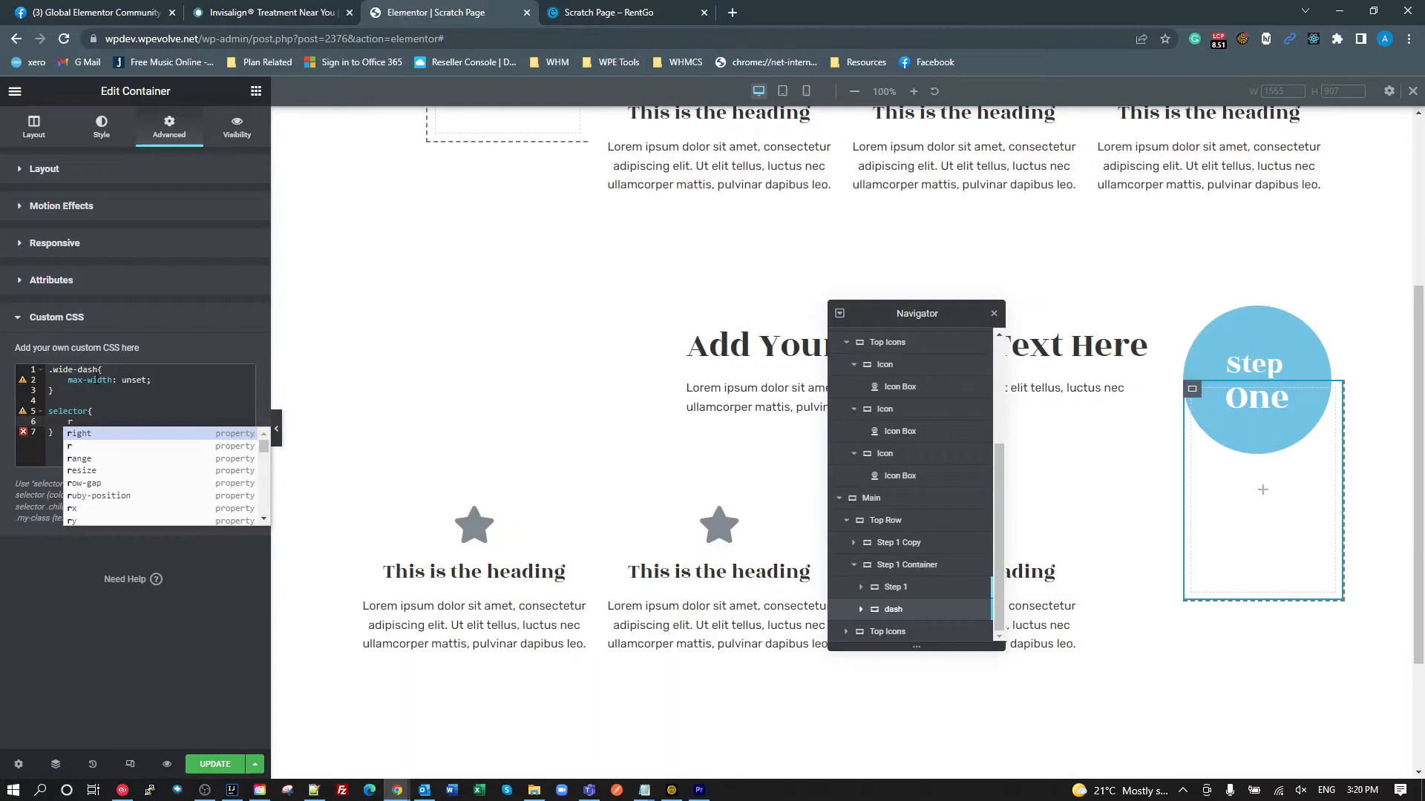
key("Return")
type("50%")
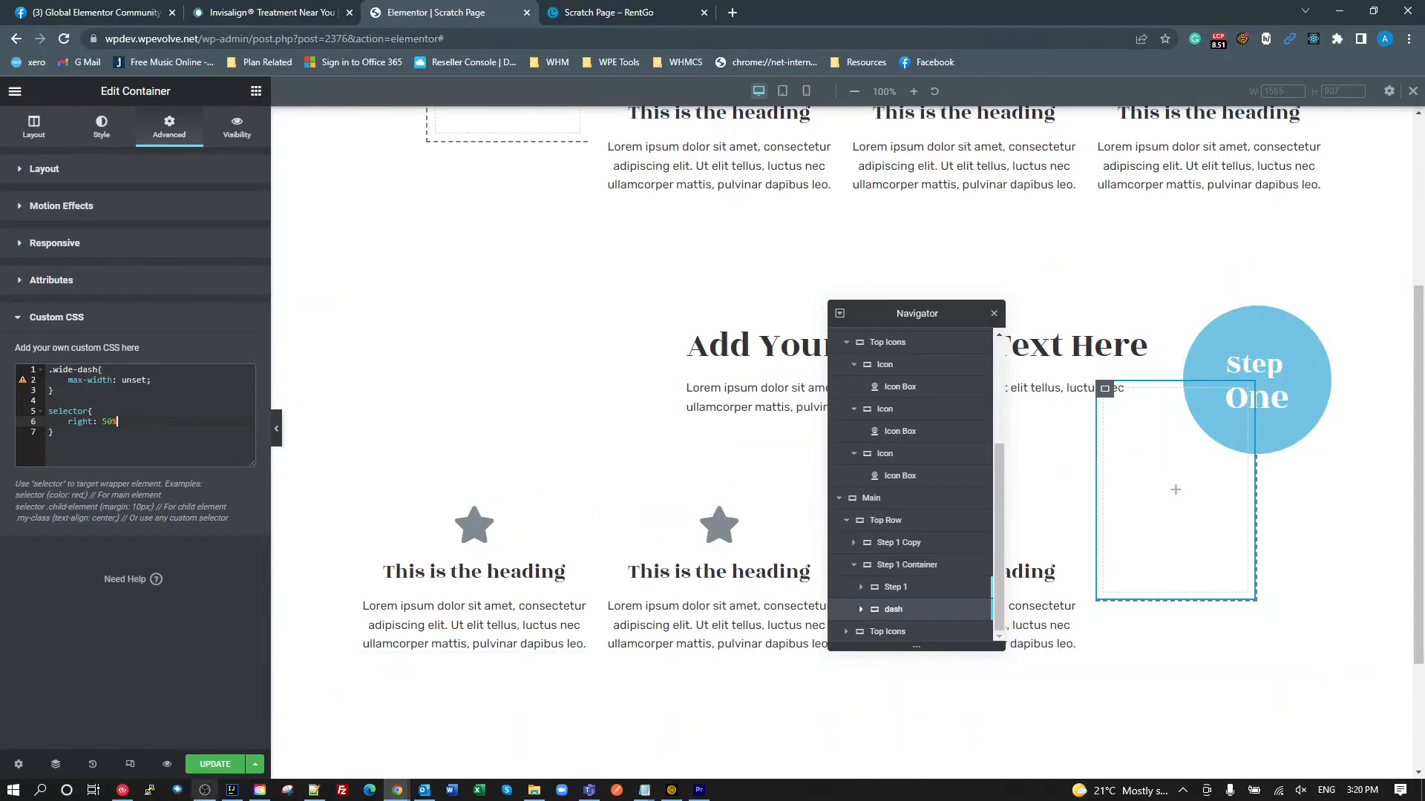
- Save the page and reload the live Scratch Page to view the duplicated section
left_click(215, 766)
left_click(614, 16)
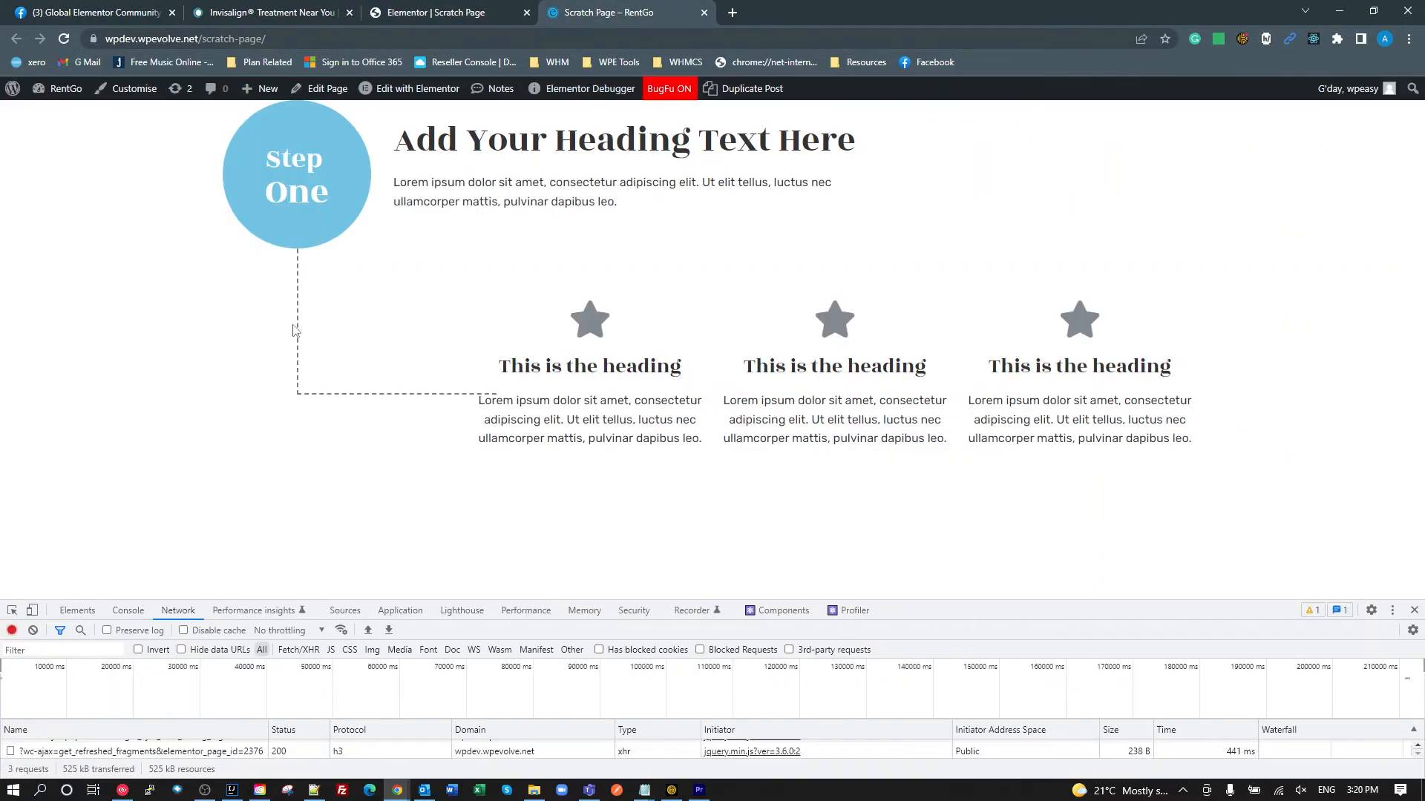
key("F5")
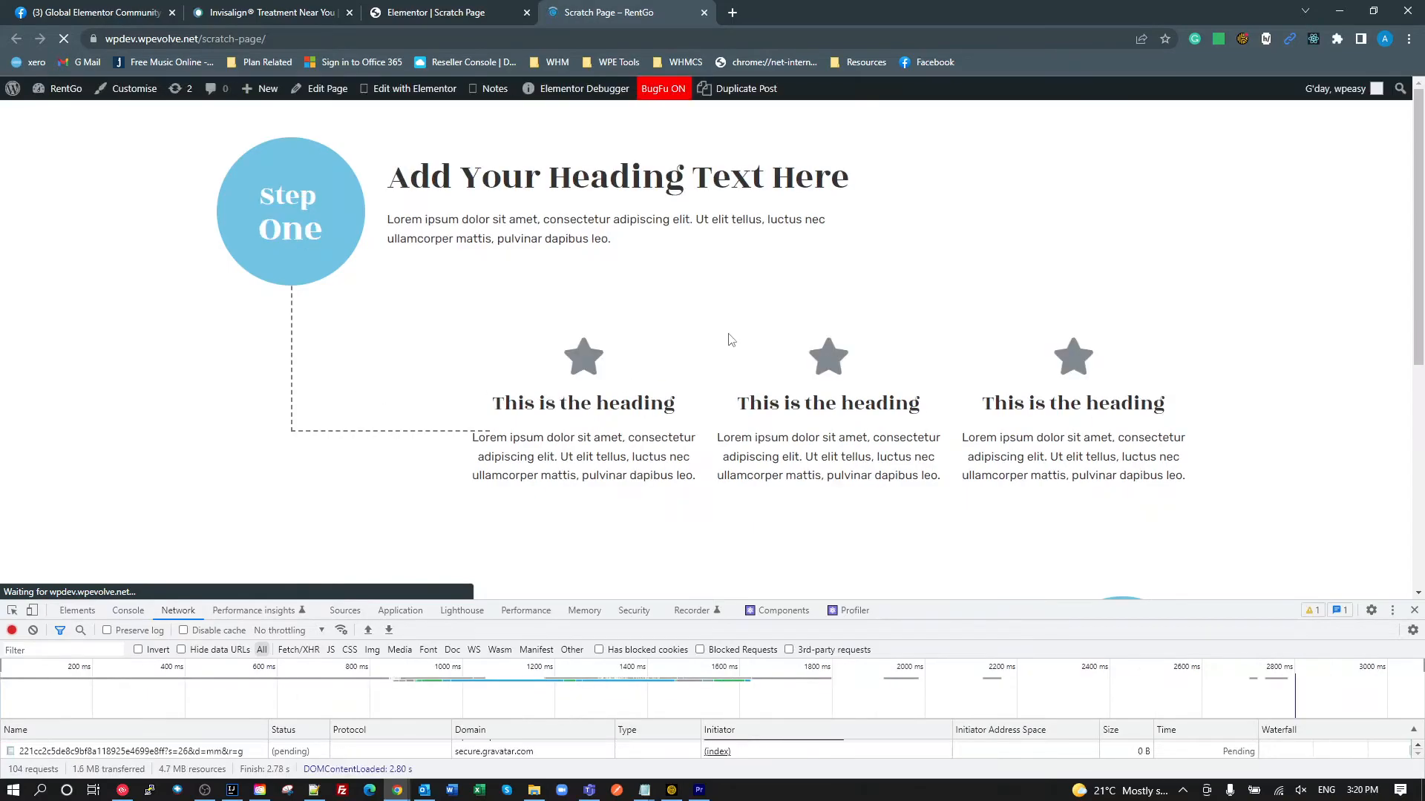
scroll(738, 356, "down", 5)
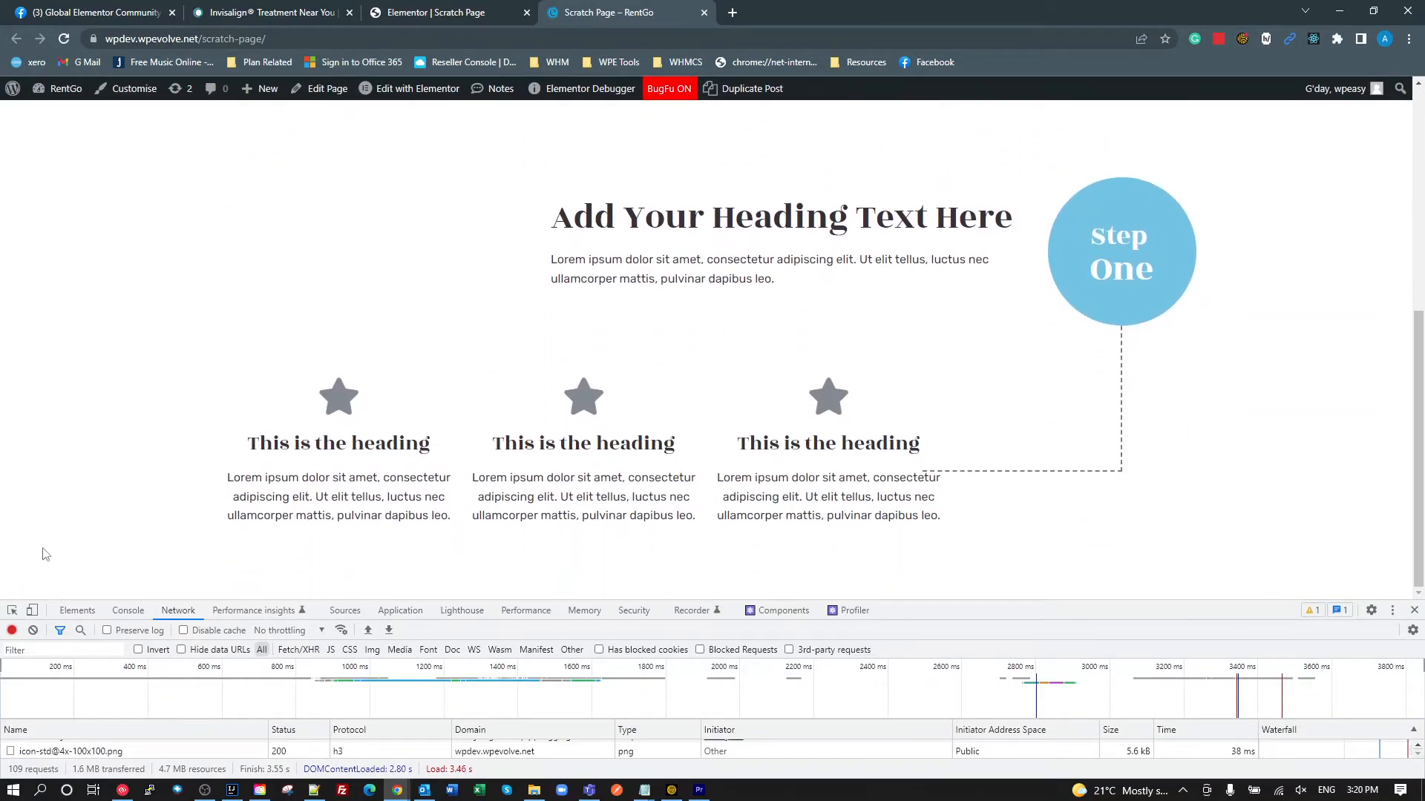
- Check the live page's step sections in the responsive preview at desktop, tablet and narrow widths, then leave the preview
left_click(32, 610)
scroll(932, 374, "down", 2)
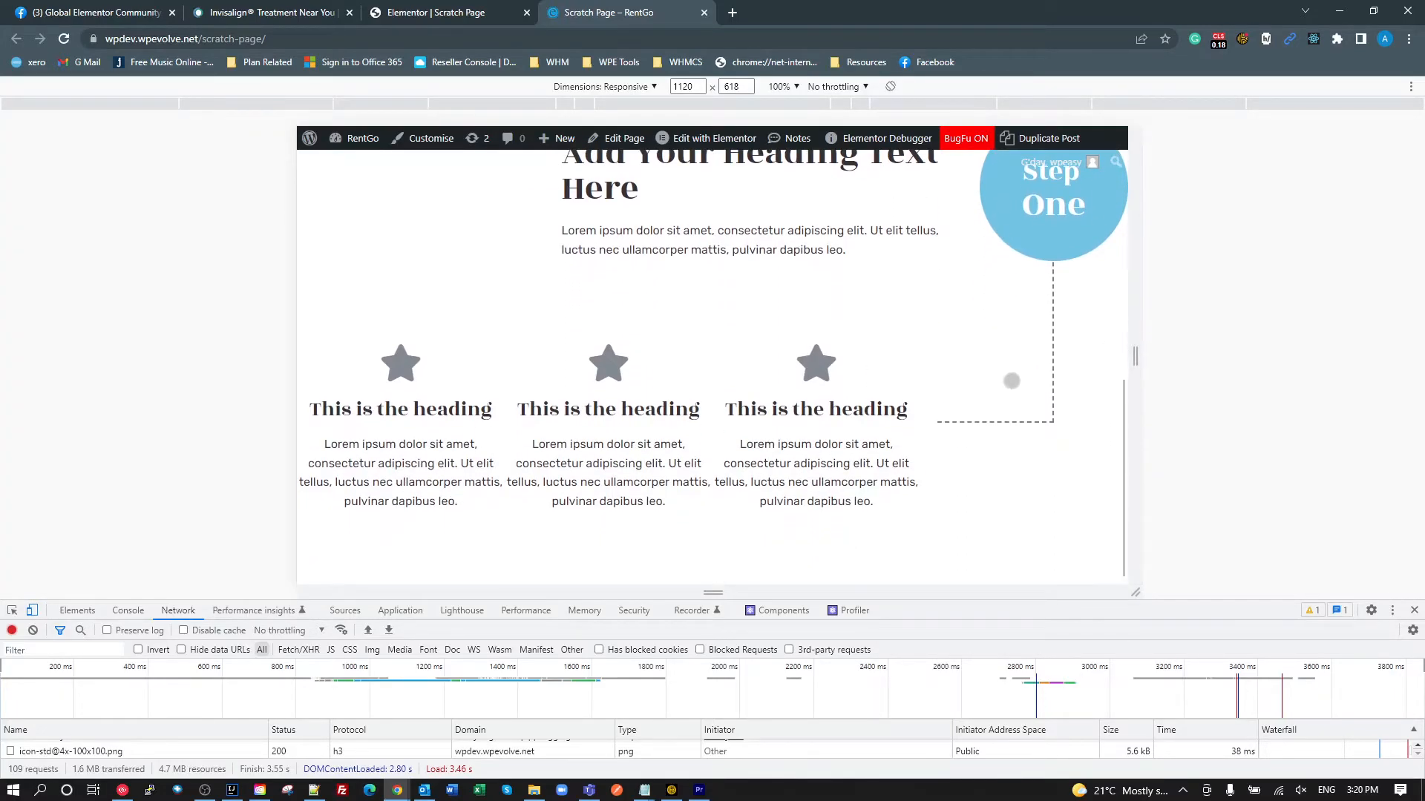
left_click_drag(1134, 358, 978, 380)
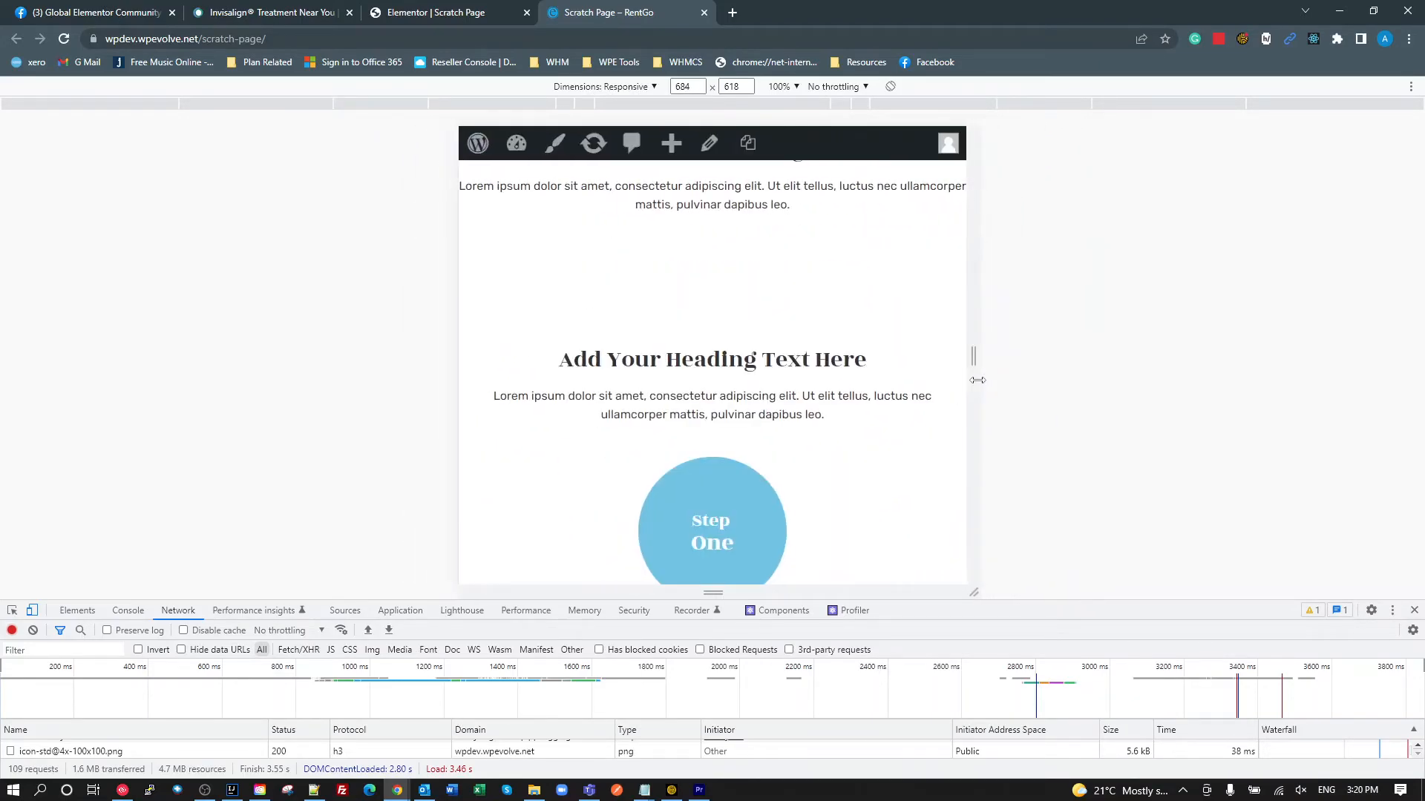
scroll(808, 423, "down", 5)
scroll(757, 411, "down", 2)
scroll(768, 414, "up", 16)
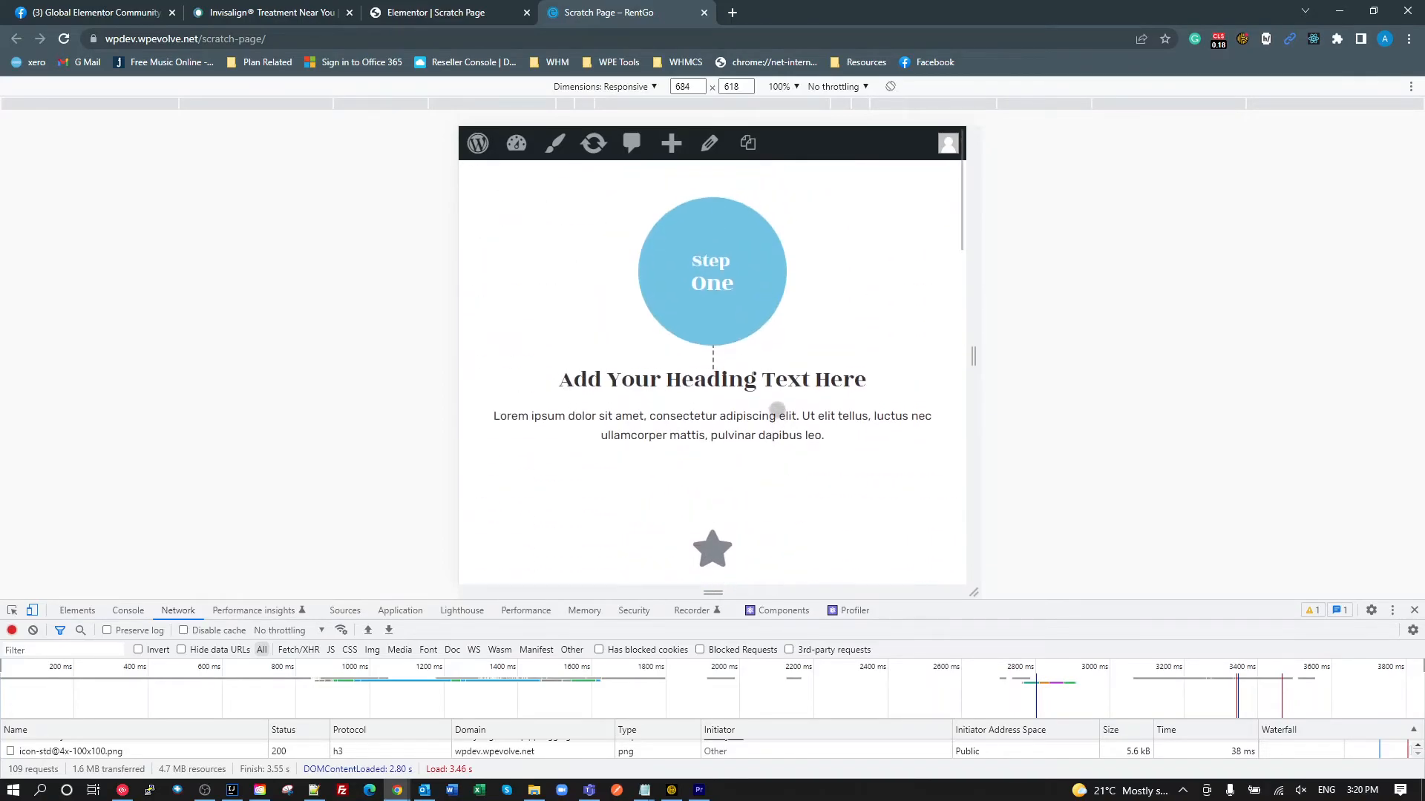
scroll(779, 412, "down", 10)
left_click_drag(979, 380, 1095, 378)
left_click(32, 609)
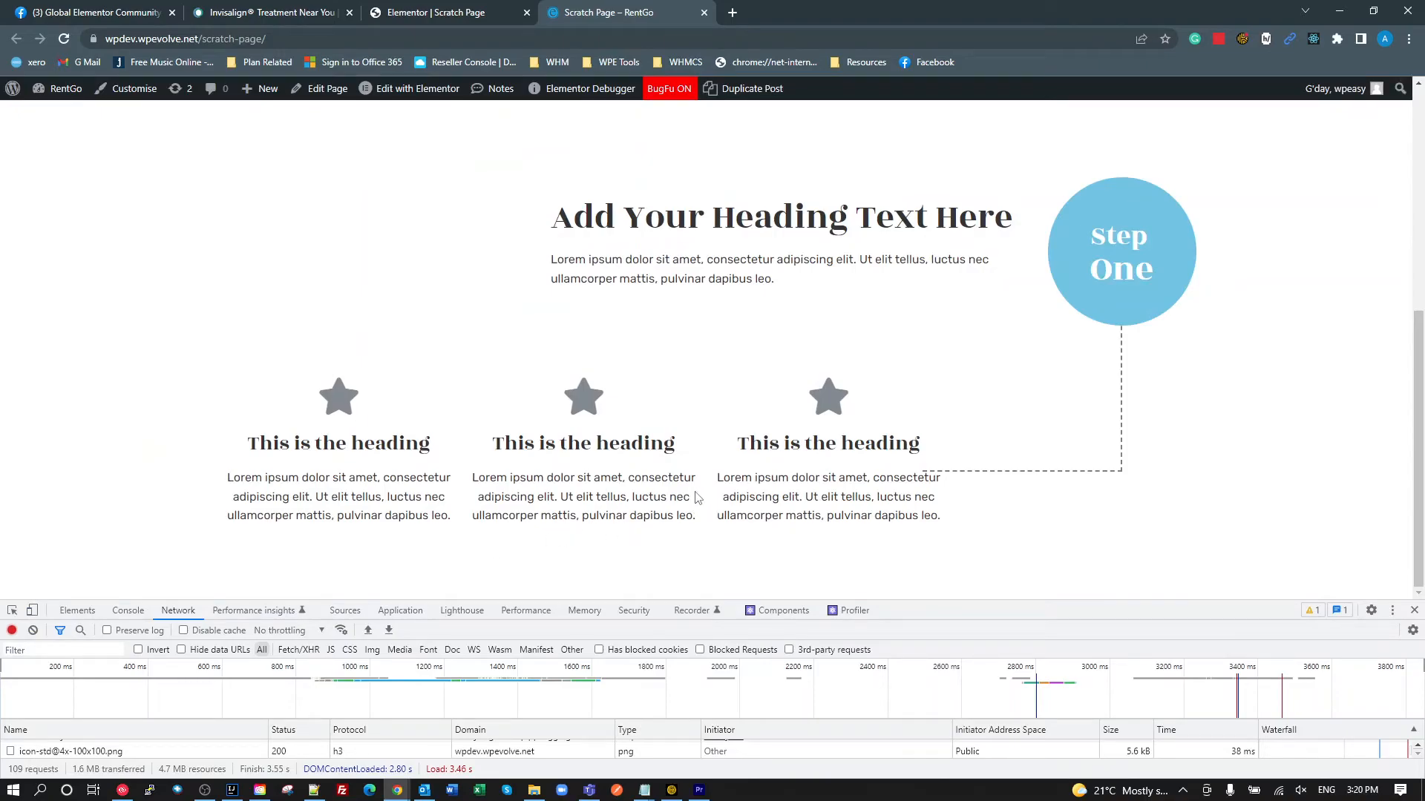
- Return to the Elementor editor and rename the selector of the right: 50% rule to .wide-dash-right in the dash container's custom CSS
left_click(487, 15)
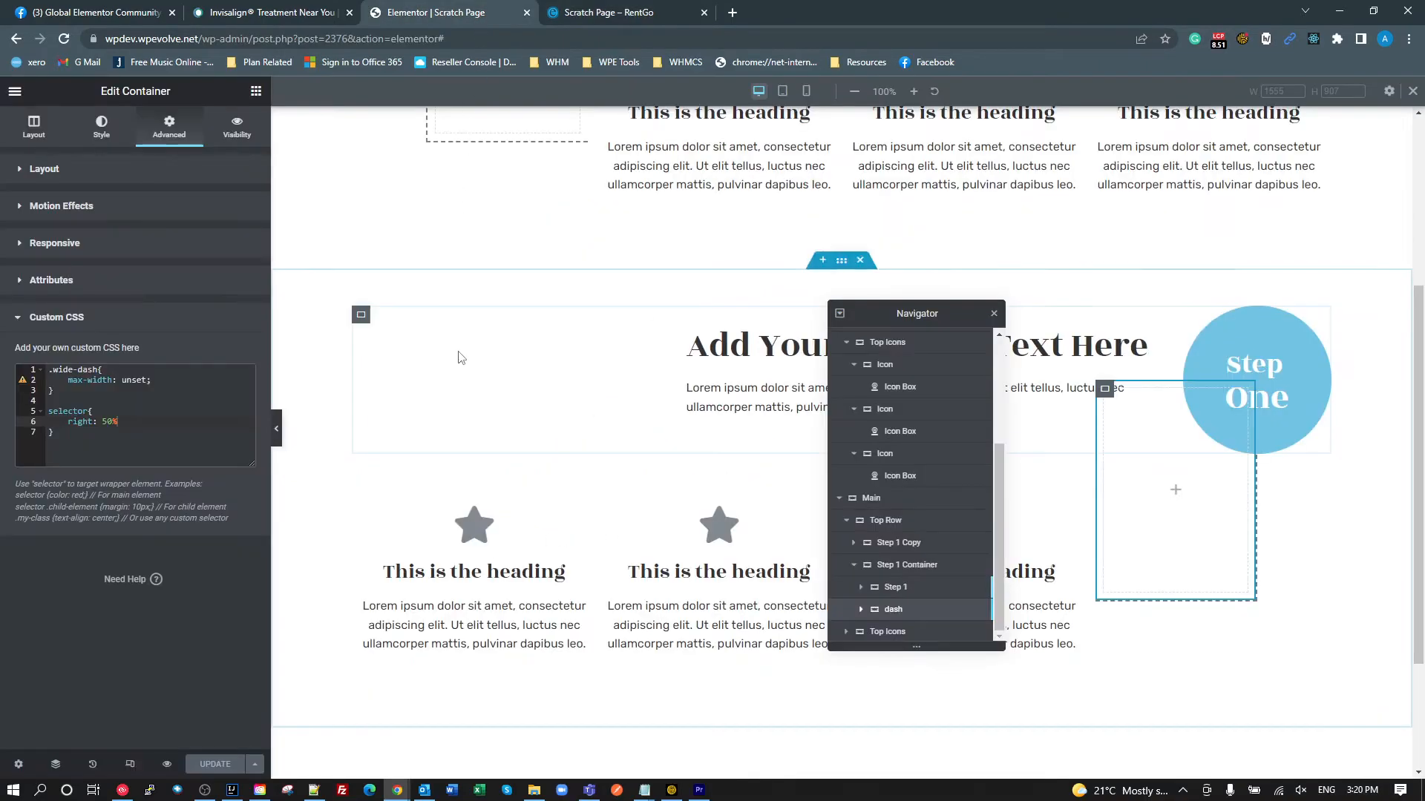
left_click(103, 409)
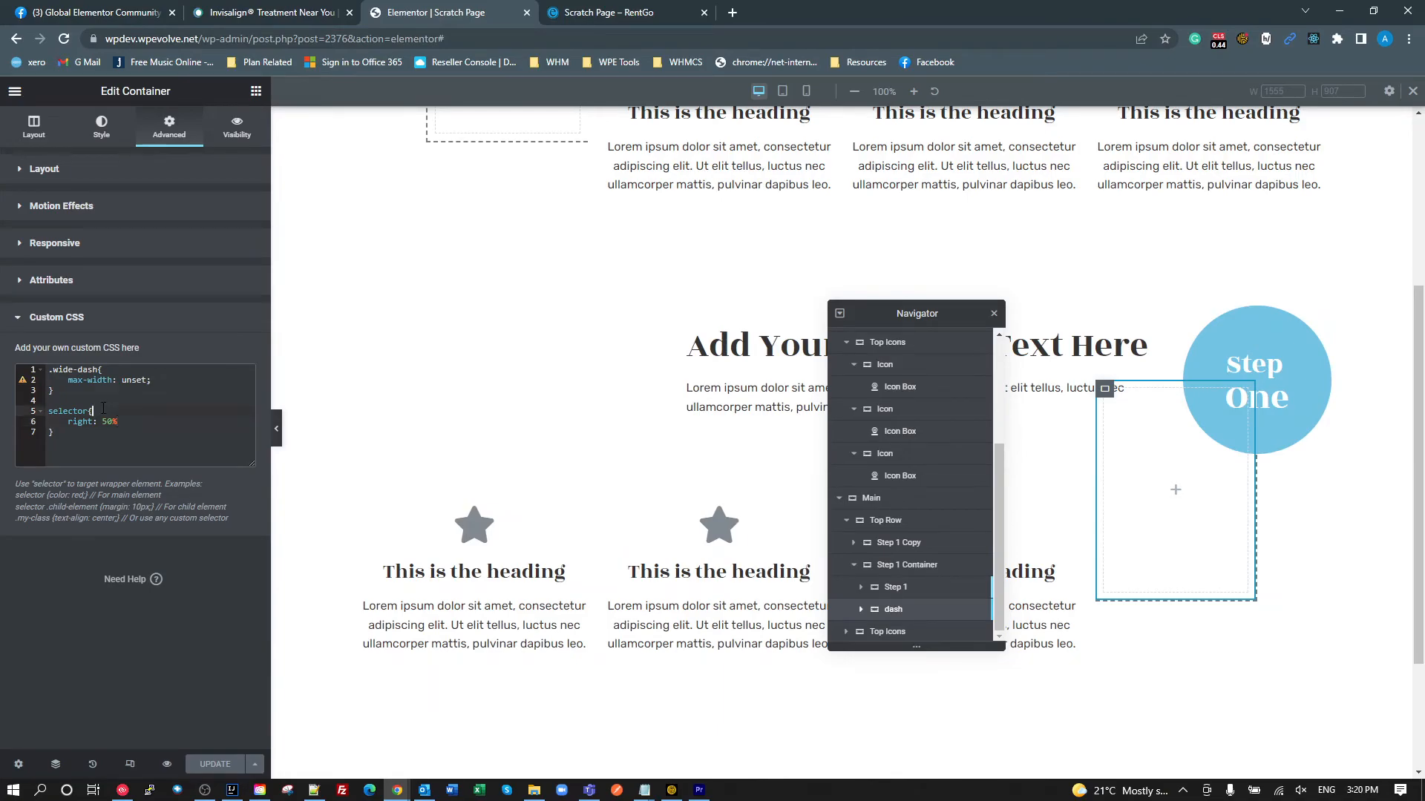
double_click(62, 412)
type("wide-sa")
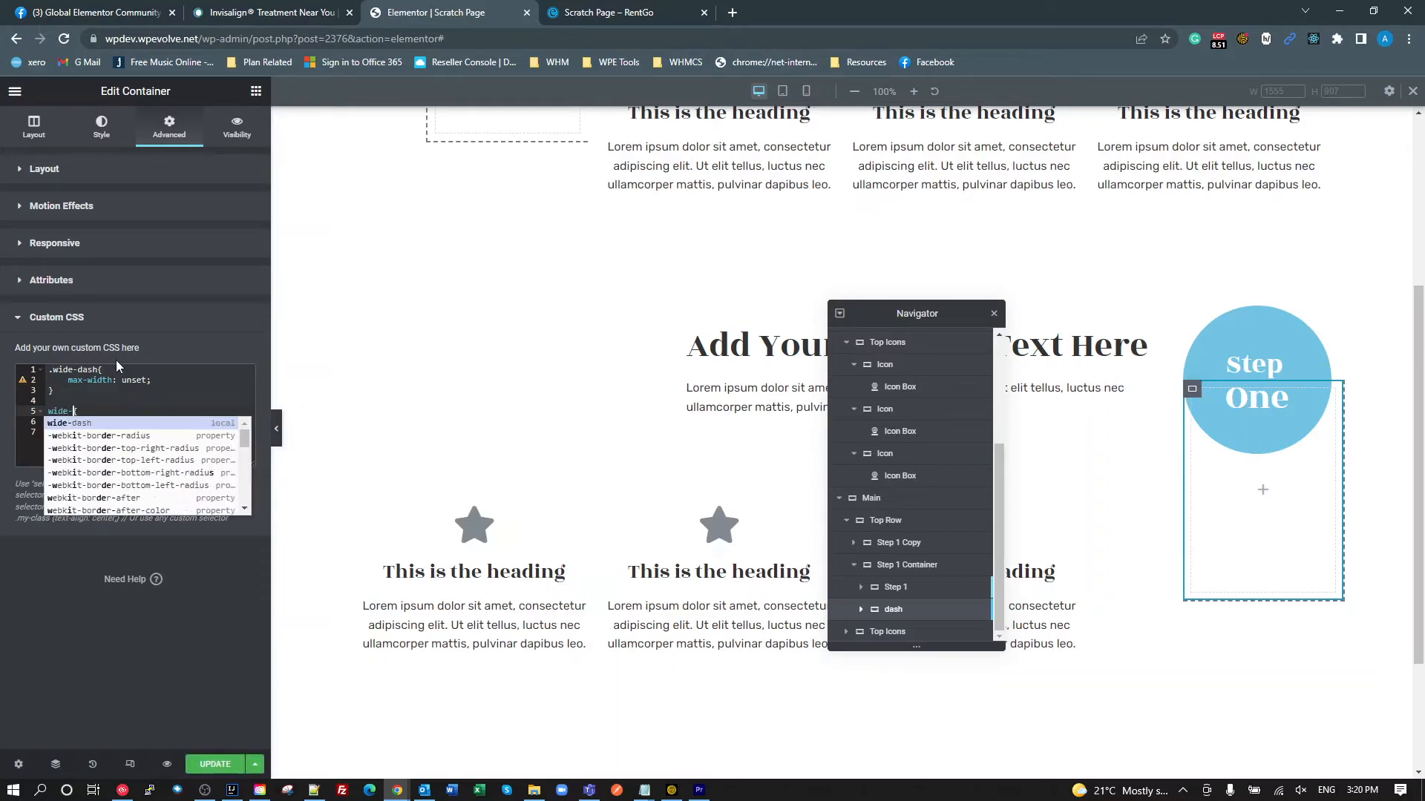
type("dh-ri")
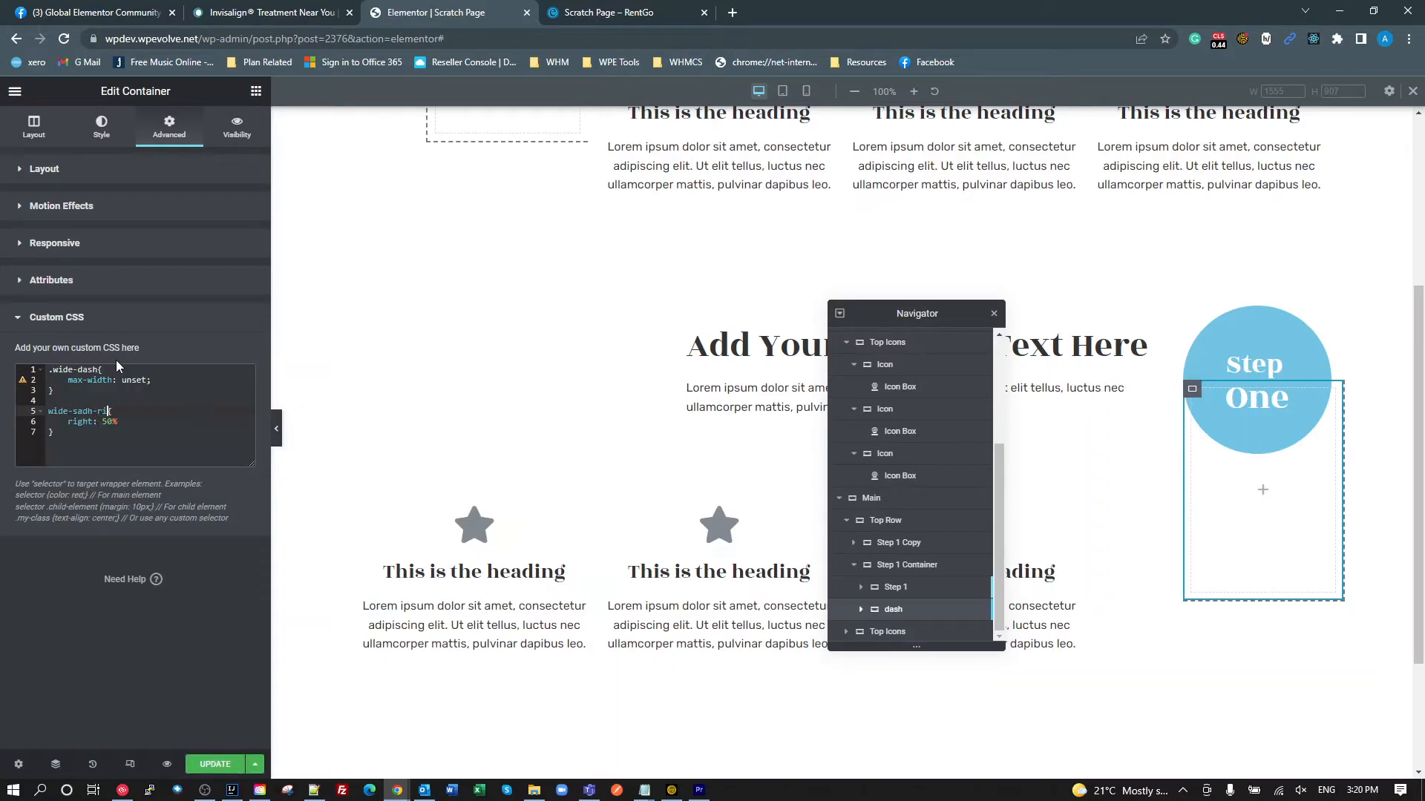
type("ght")
key("Home")
type(".")
left_click(84, 411)
key("BackSpace")
key("BackSpace")
type("dash")
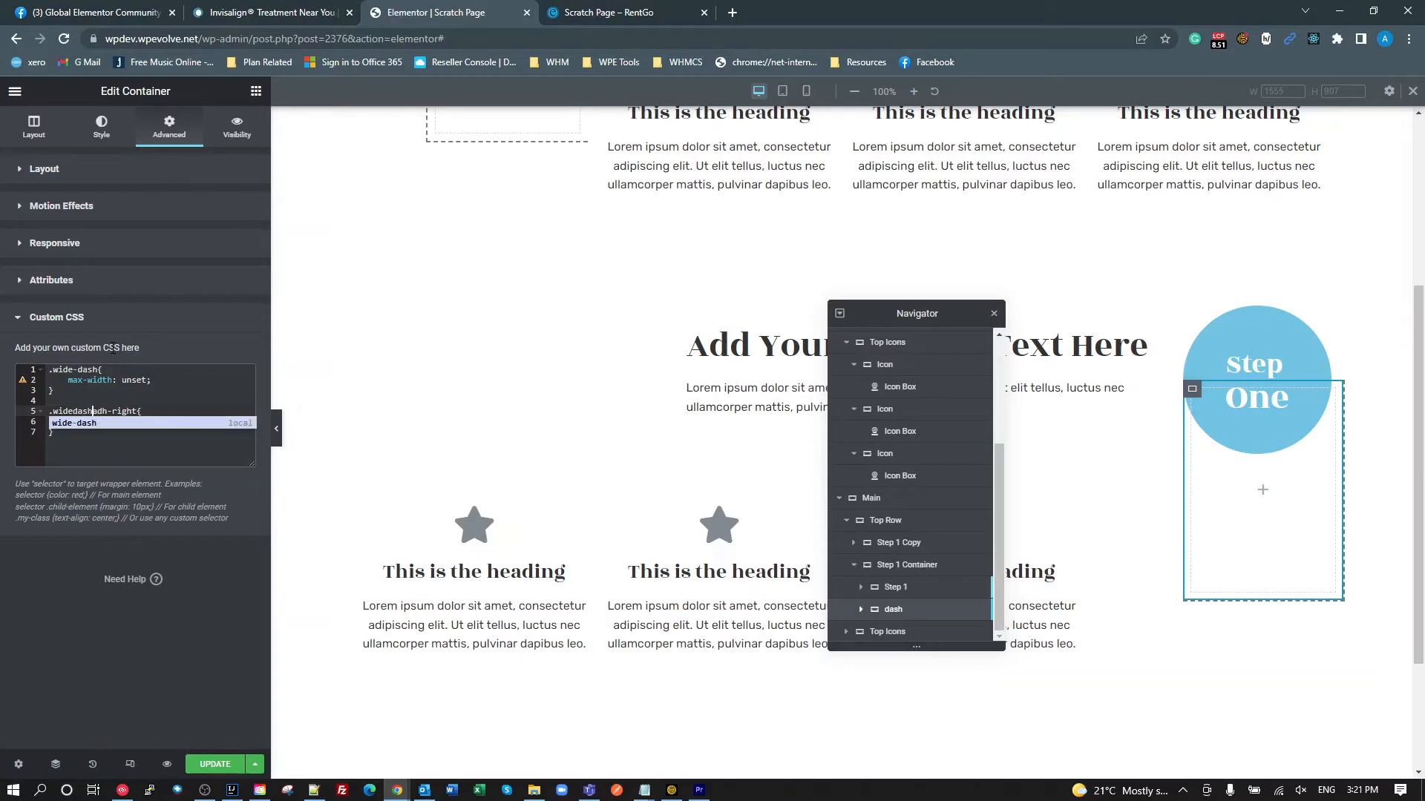
type("-")
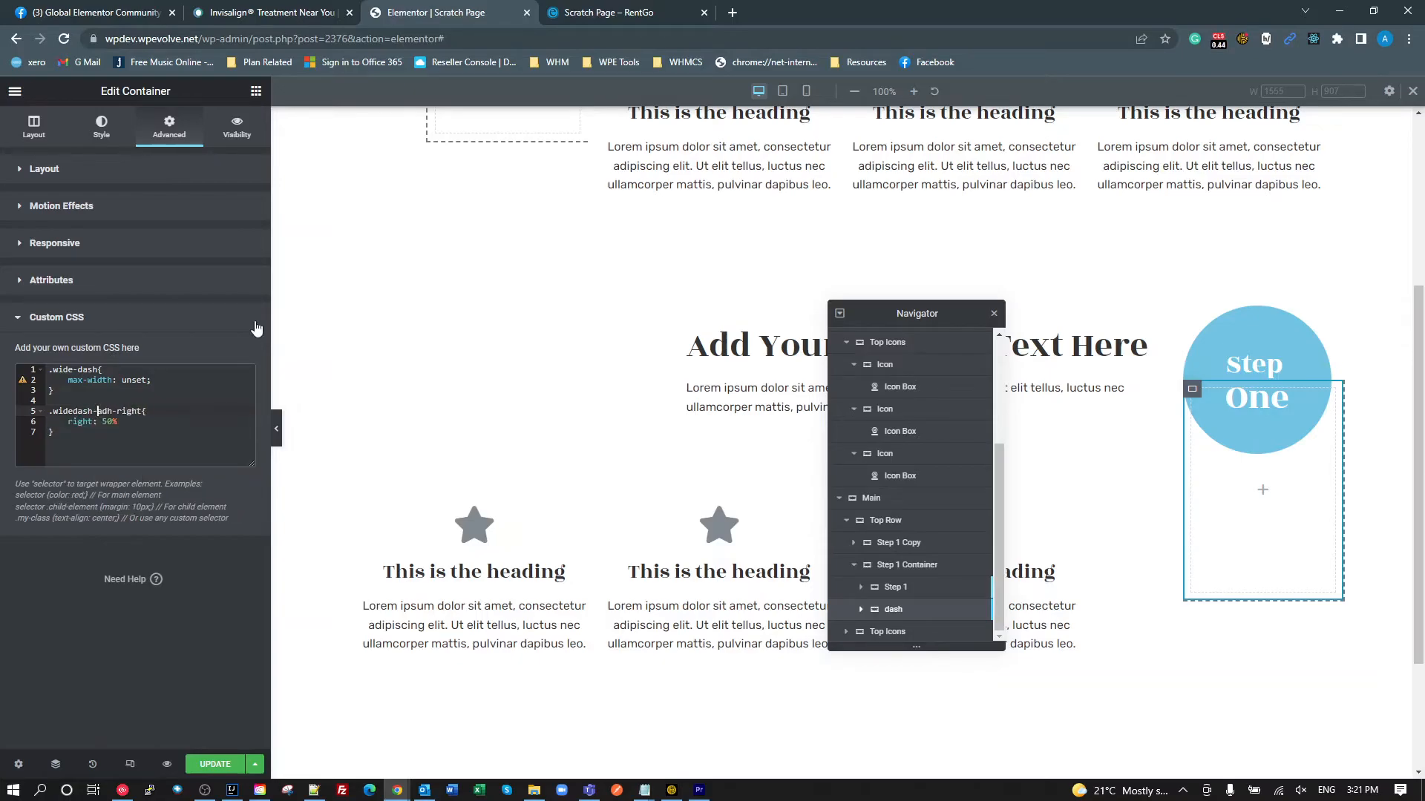
key("Delete")
key("Delete")
key("Delete")
key("Delete")
key("Delete")
key("Left")
key("Left")
type("-")
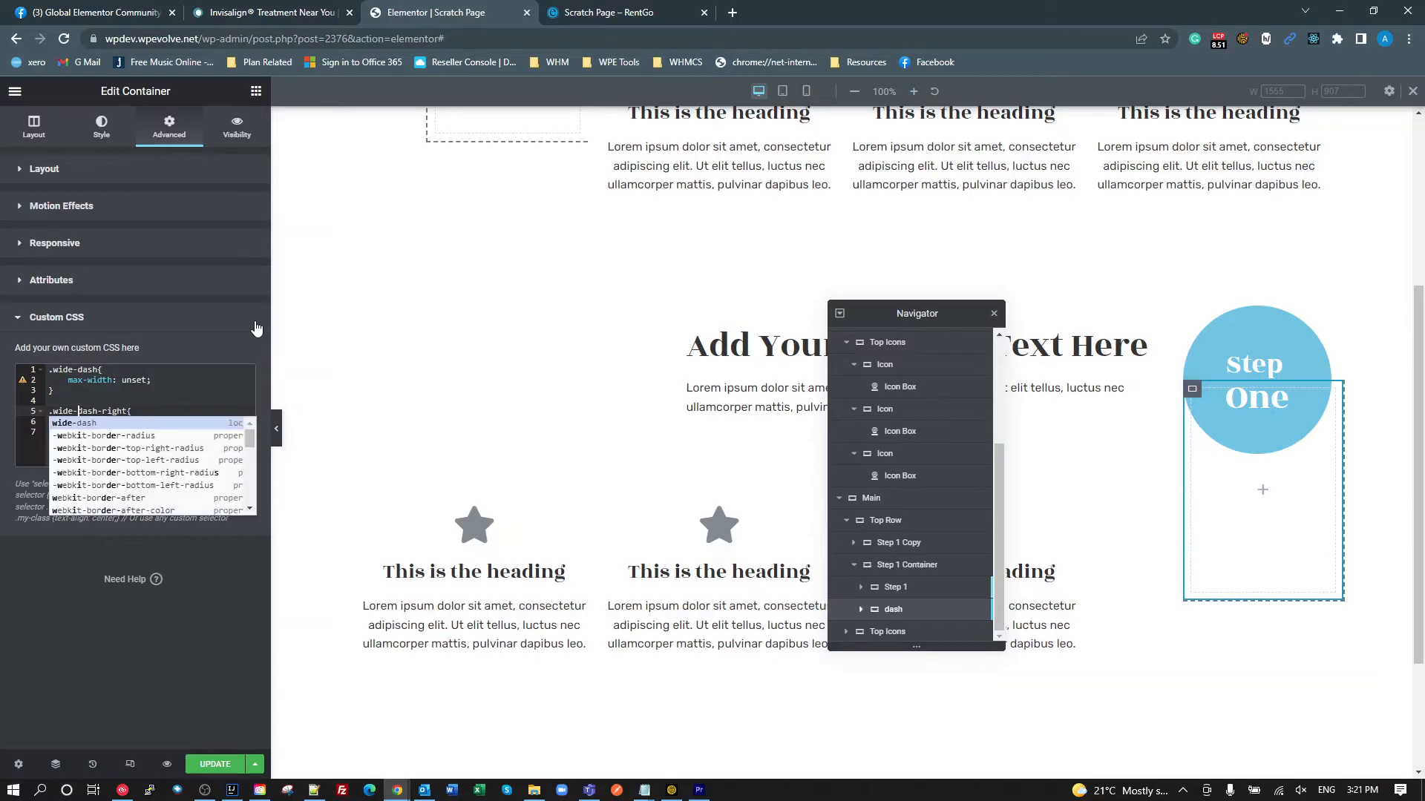
- Copy the max-width: unset; declaration from the .wide-dash rule into the .wide-dash-right rule
left_click(165, 400)
left_click_drag(154, 379, 68, 380)
key("ctrl+c")
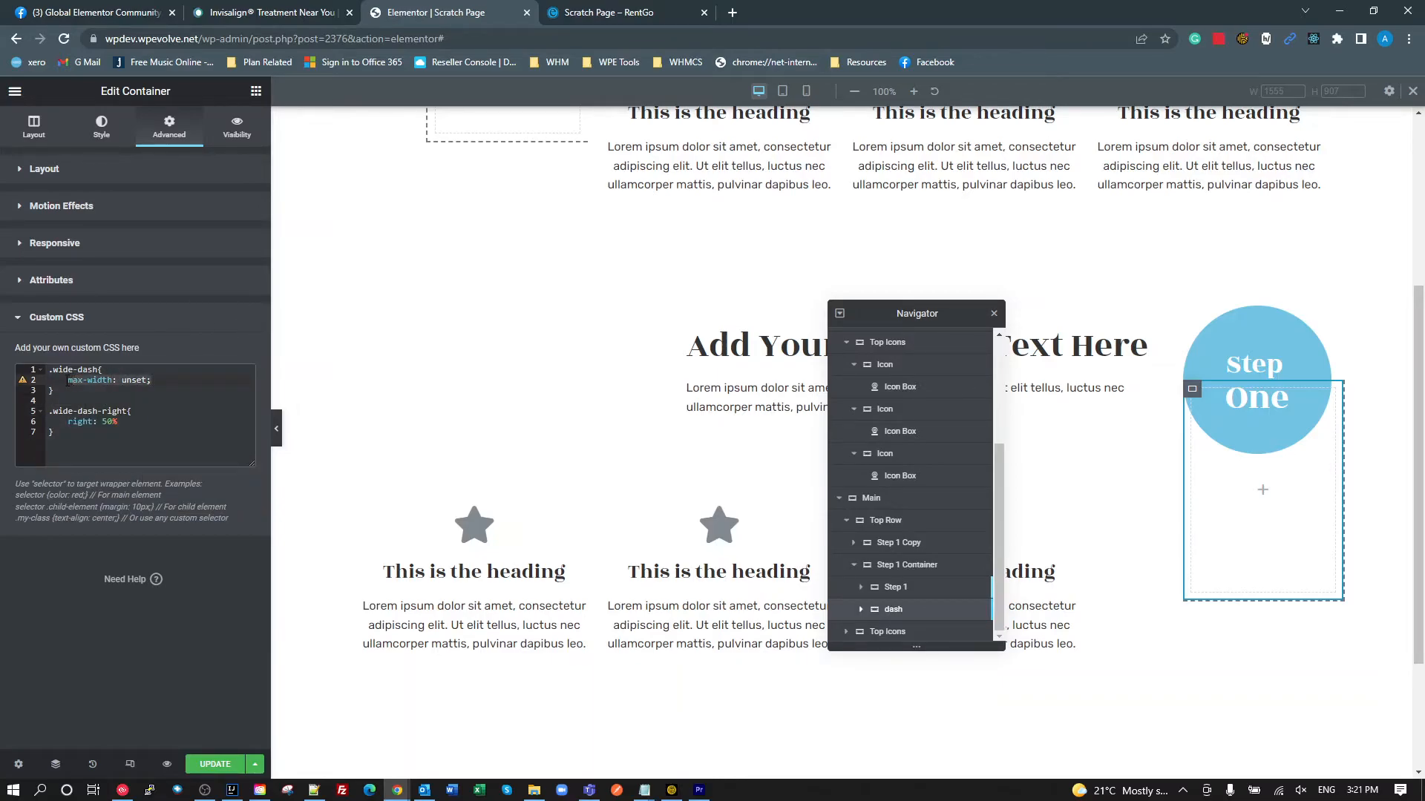
left_click(139, 421)
key("Return")
key("ctrl+v")
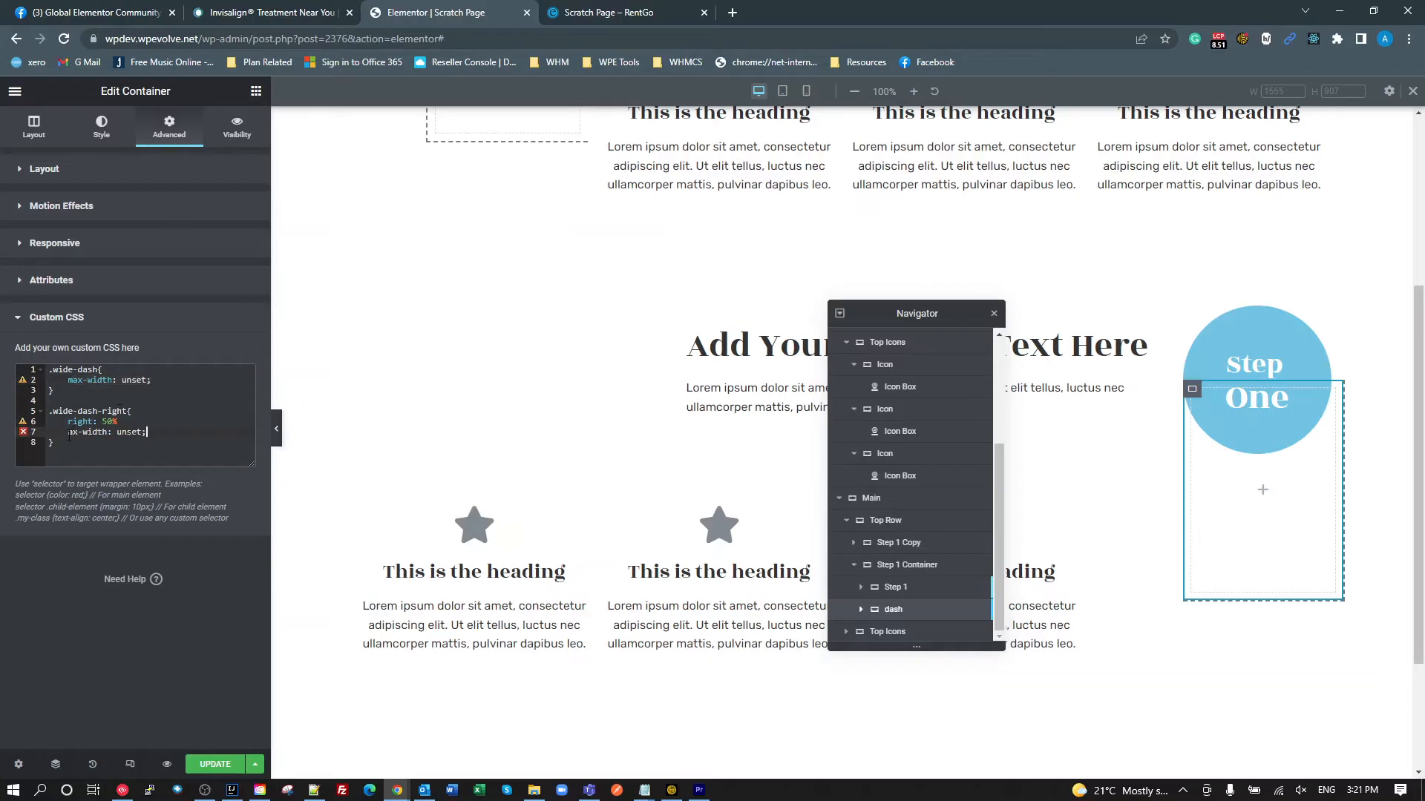
type("m")
- Add a left: 50% declaration to the .wide-dash rule, based on a copy of the right: 50% line
left_click_drag(124, 423, 68, 426)
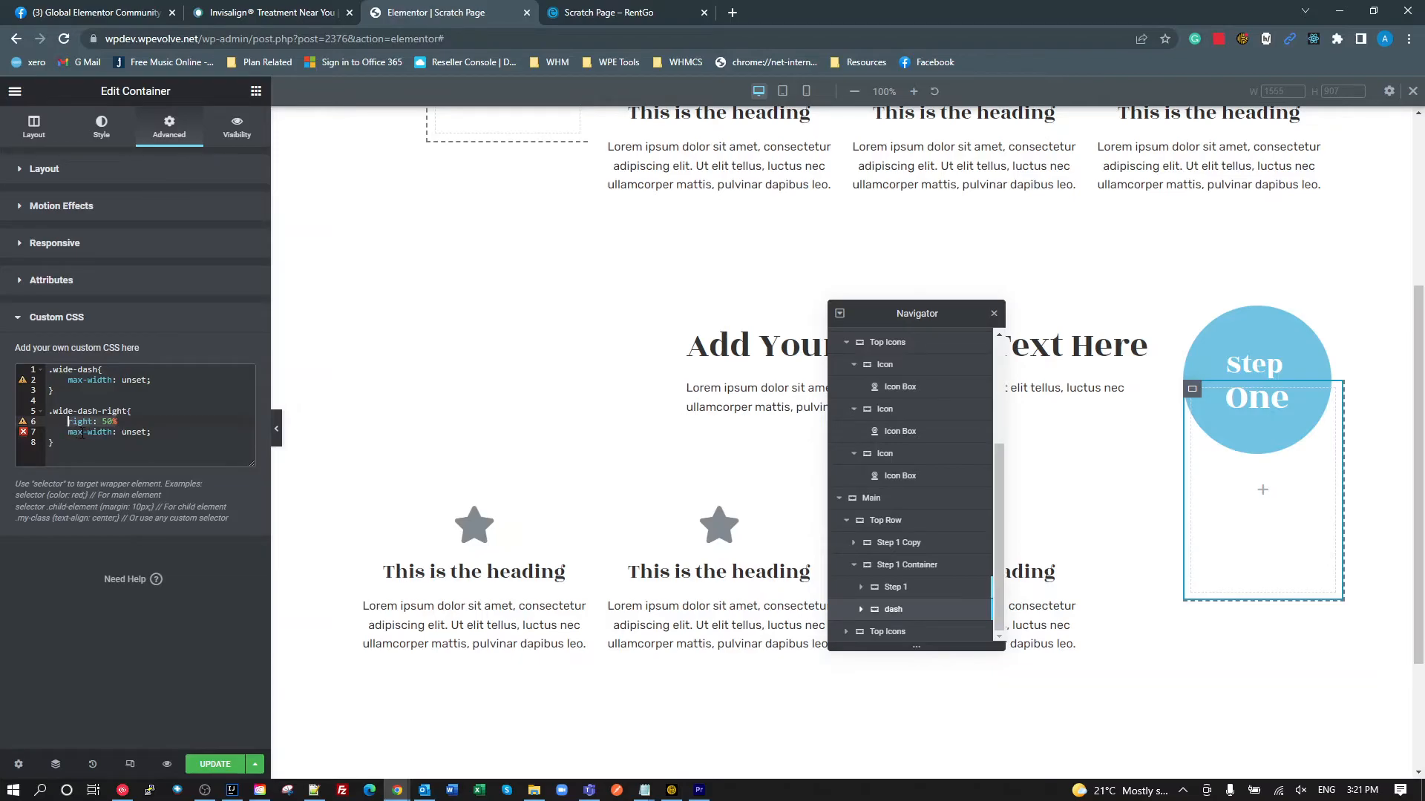
key("ctrl+c")
left_click(151, 381)
key("Return")
key("ctrl+v")
key("Home")
key("ctrl+shift+Right")
type("left")
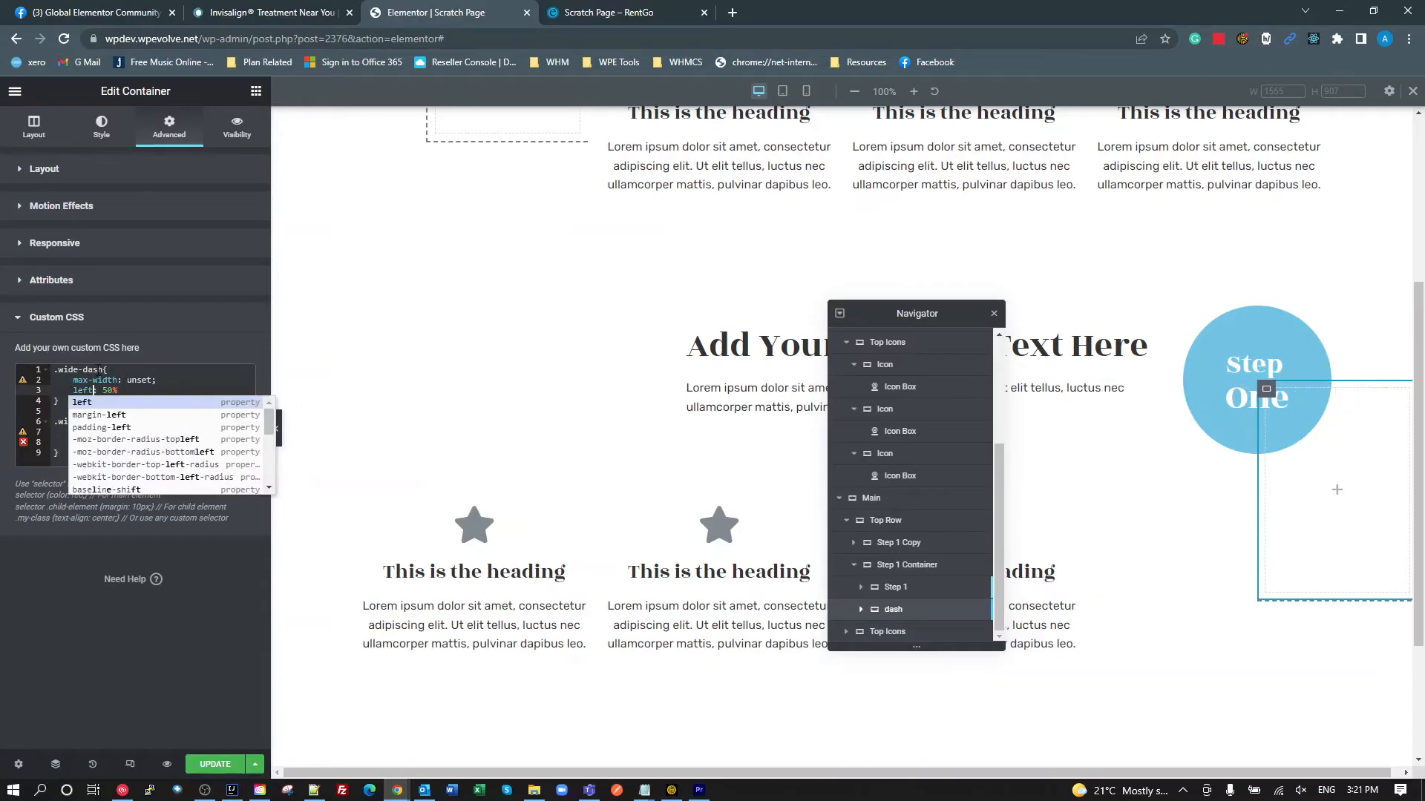
- Rename the .wide-dash selector to .wide-dash-left and add the missing semicolon after right: 50% in the other rule
left_click(104, 369)
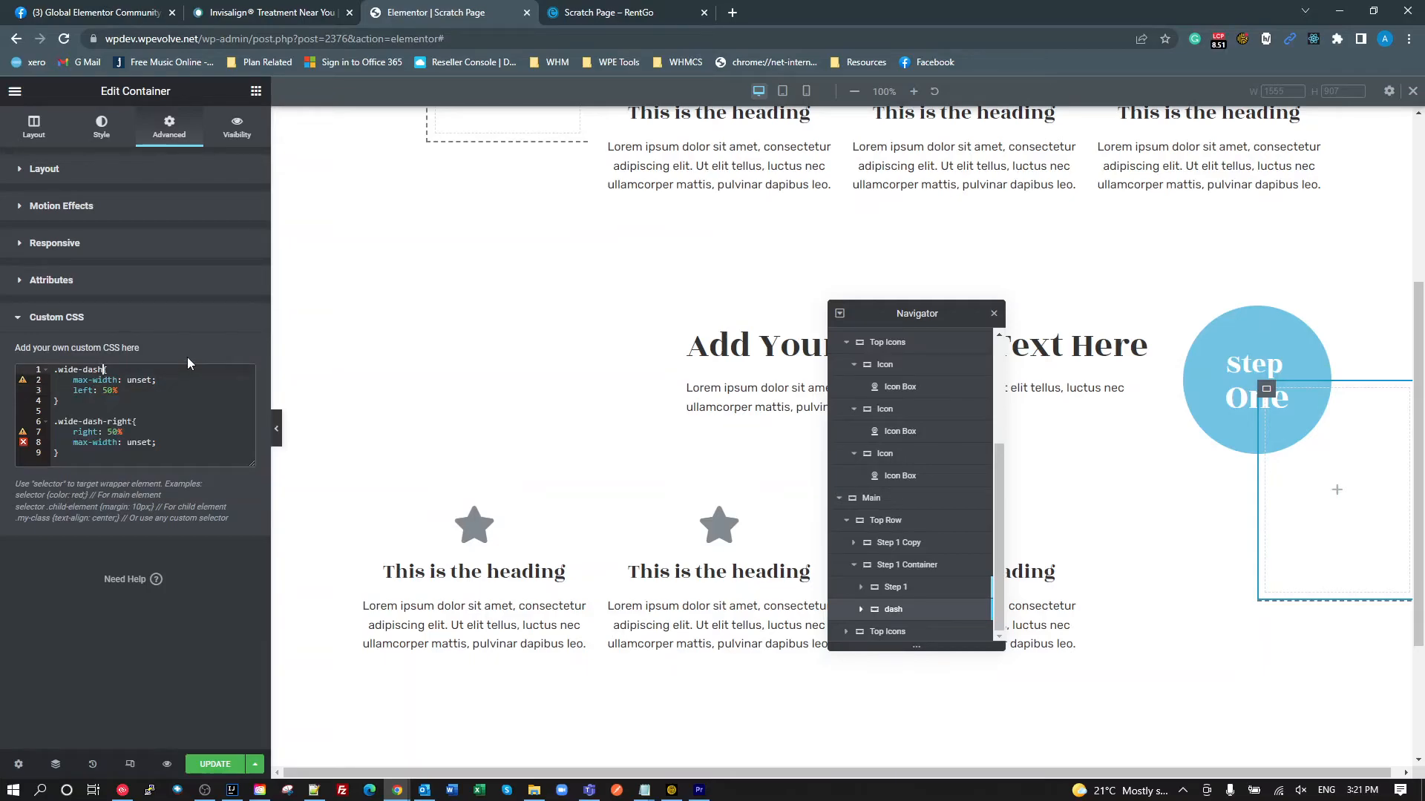
type("left")
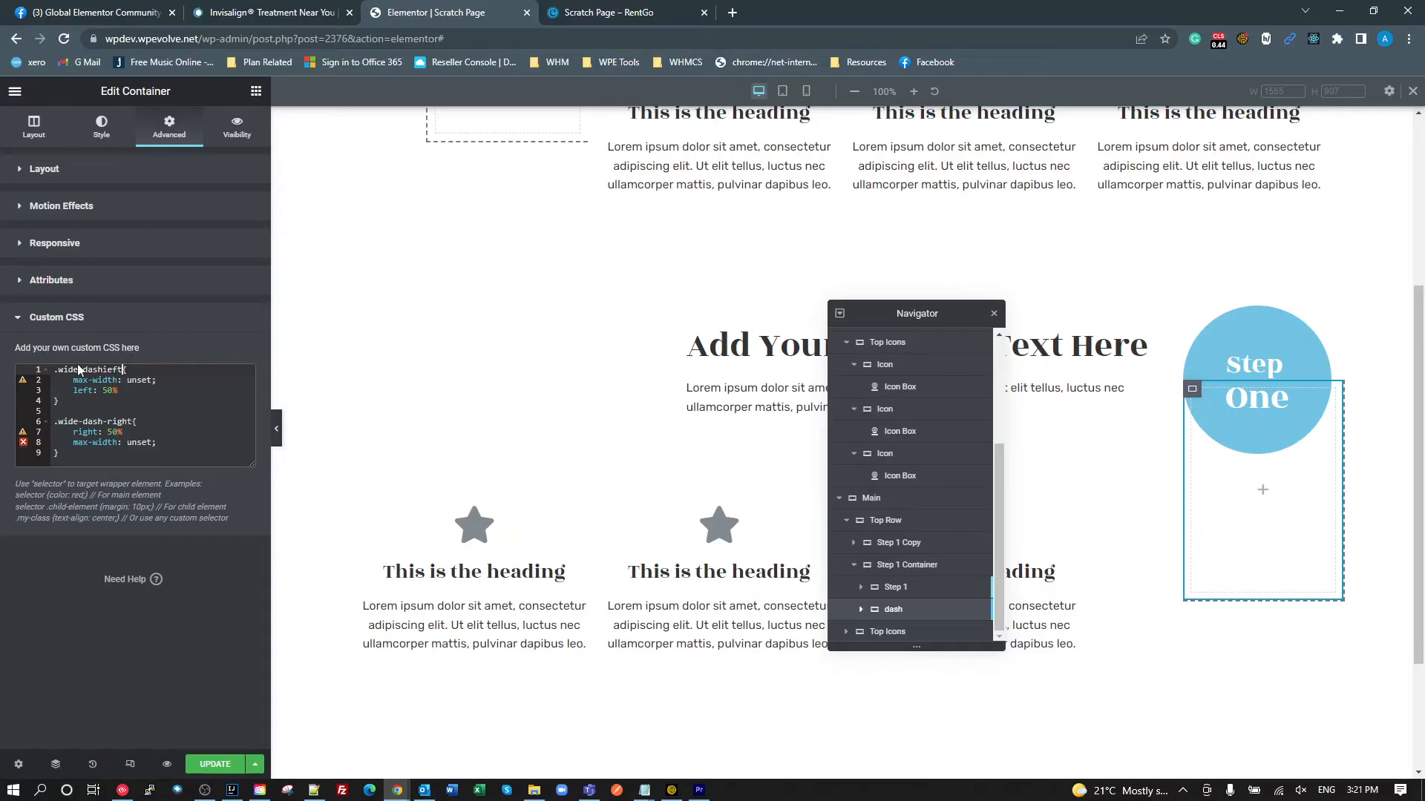
key("BackSpace")
key("BackSpace")
key("BackSpace")
key("BackSpace")
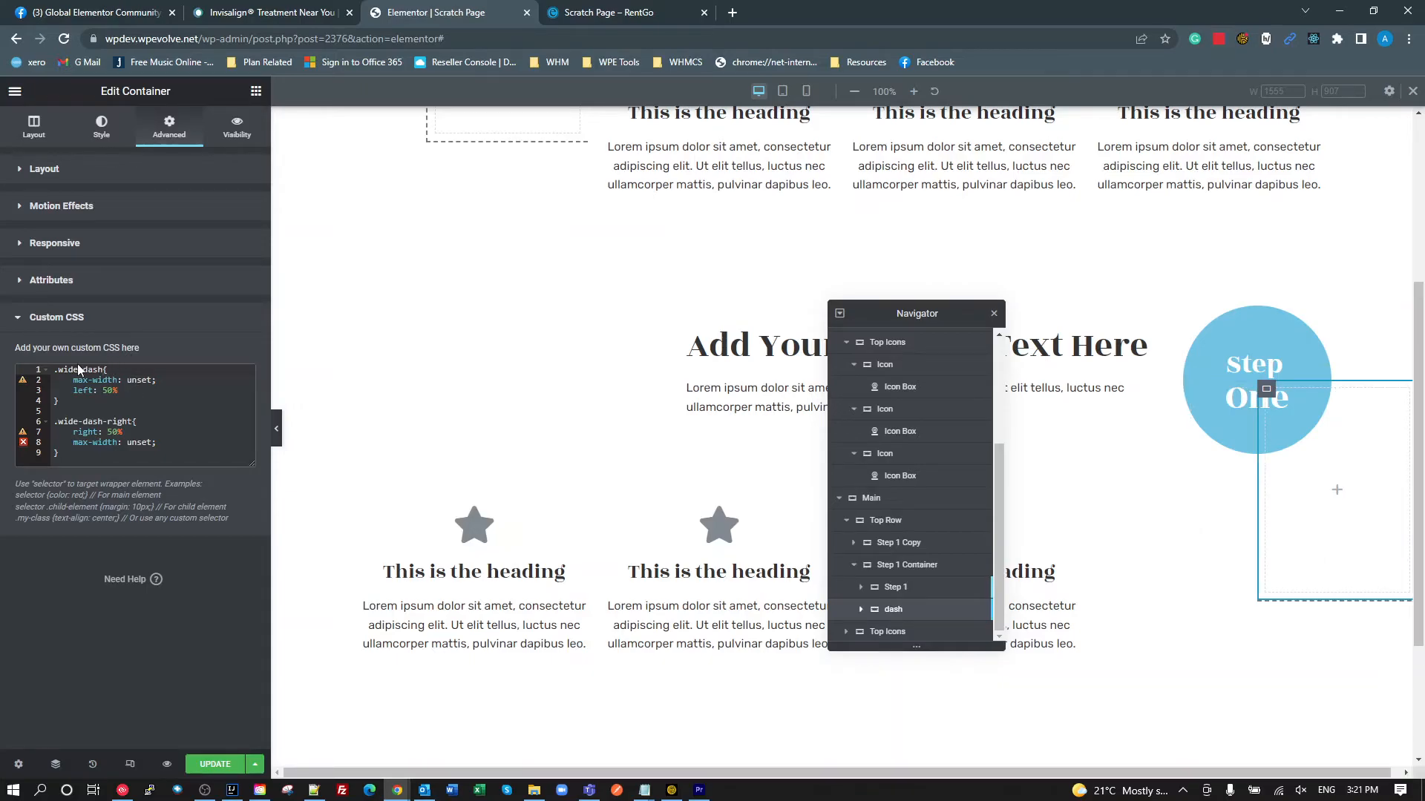
type("-left")
left_click(184, 399)
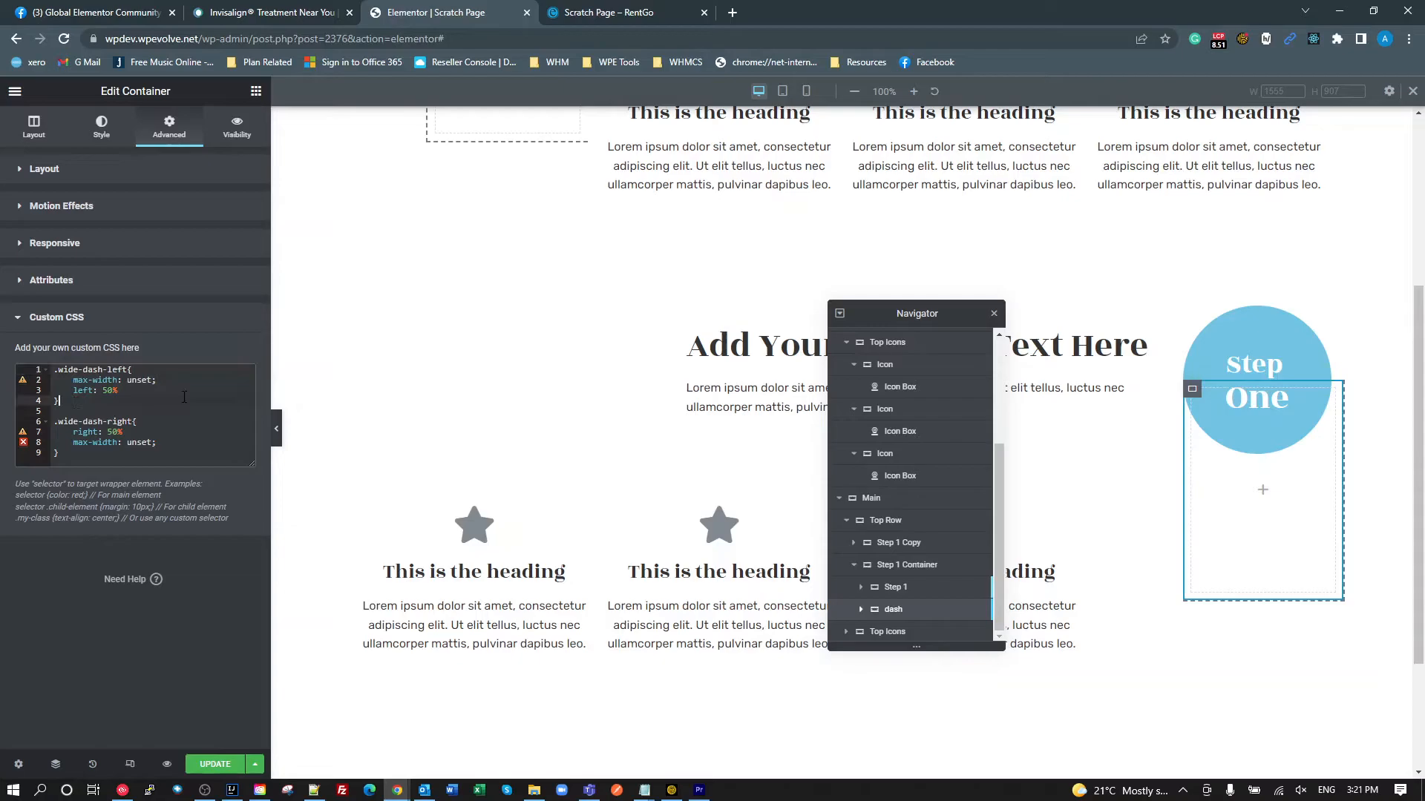
left_click(127, 431)
type(";")
- Set the duplicated dash container's CSS class to wide-dash-right
left_click(59, 421)
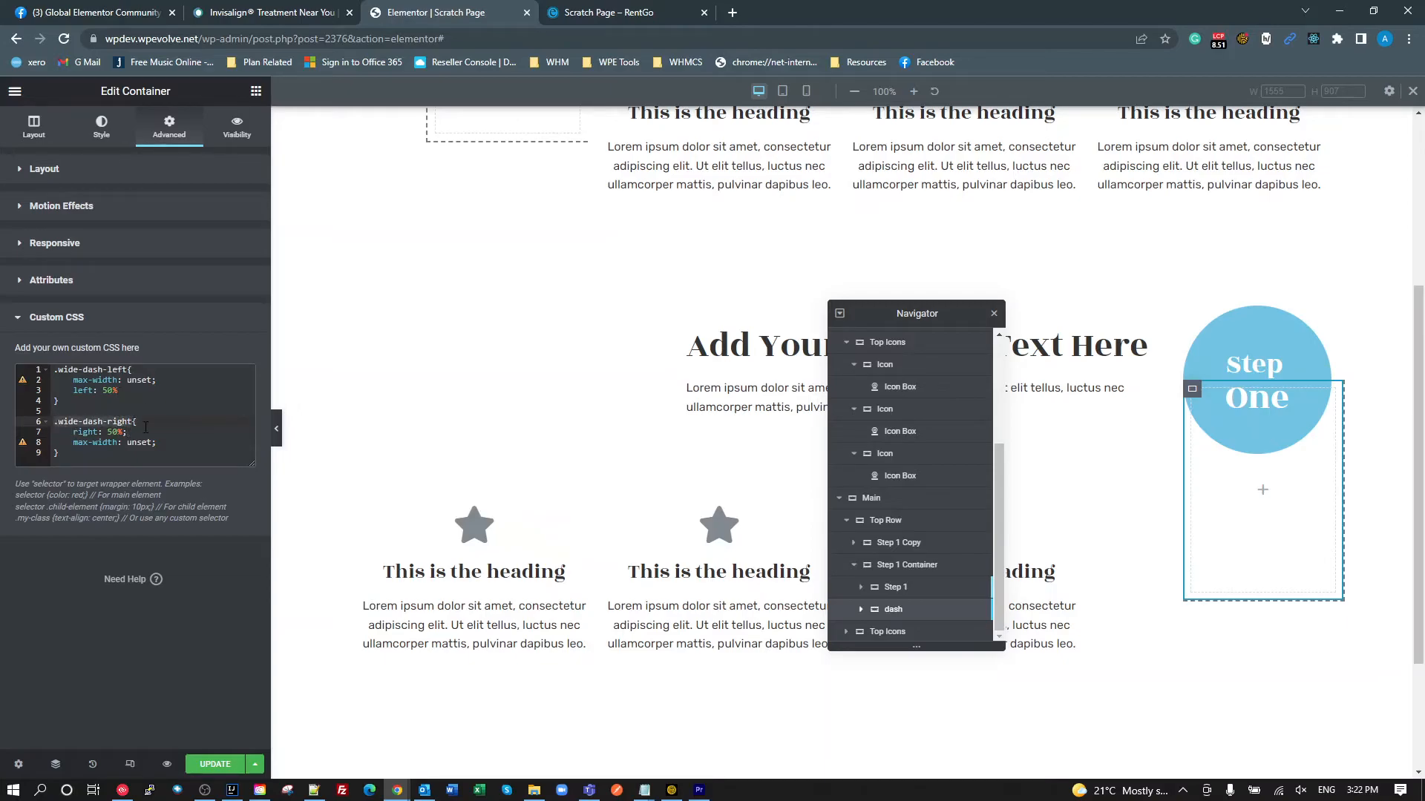
left_click(88, 425)
left_click_drag(132, 420, 84, 420)
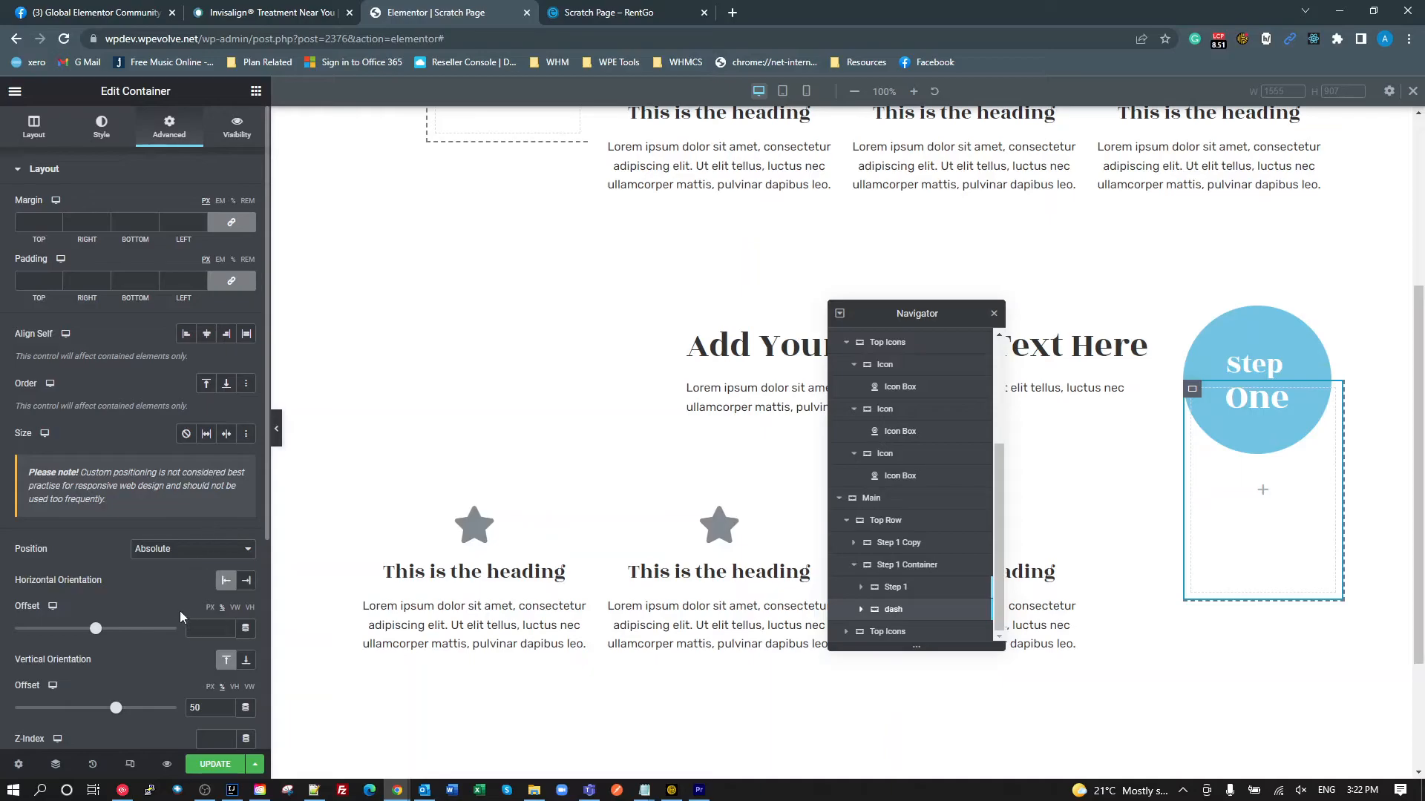
scroll(204, 554, "down", 4)
left_click_drag(178, 491, 21, 500)
type("wide-dash-right")
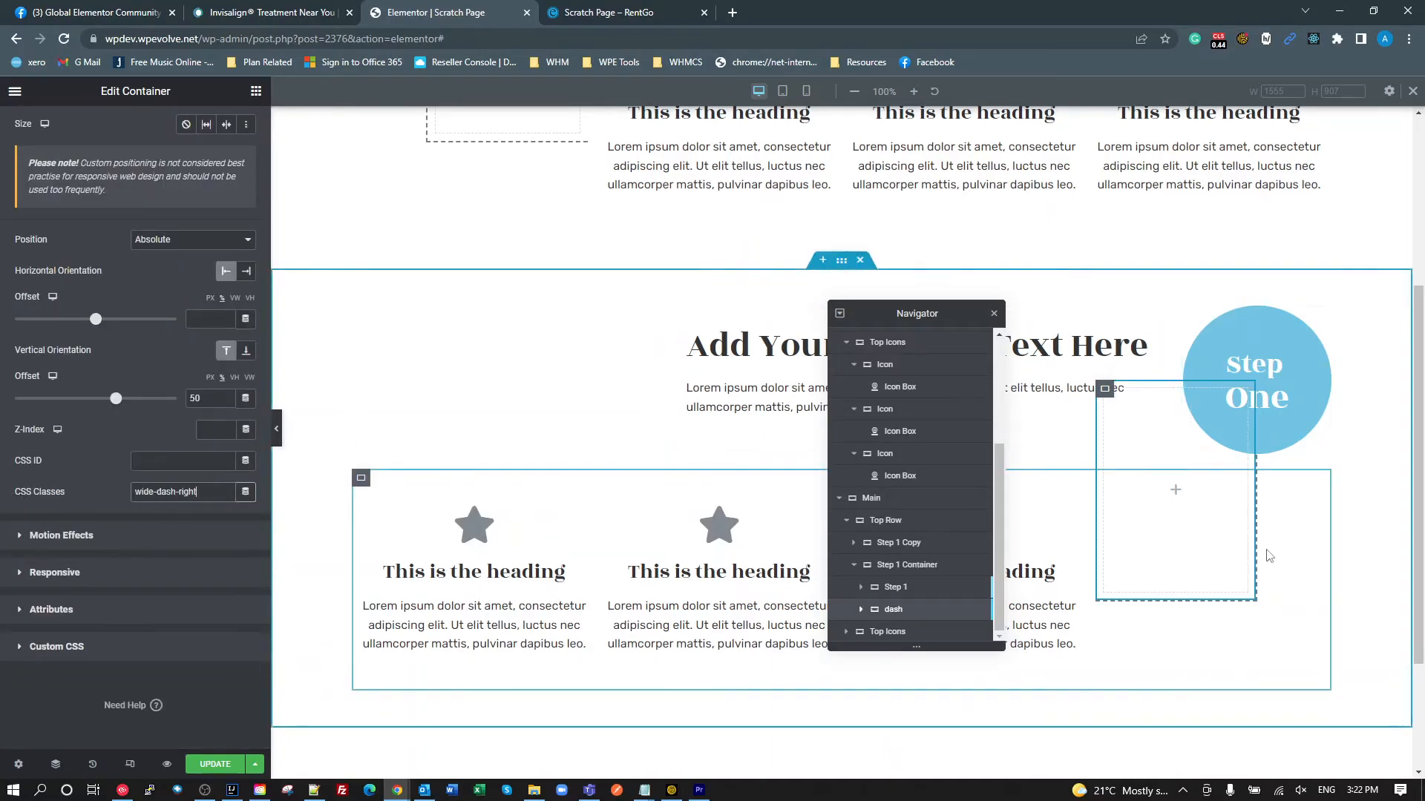
- Cut both the .wide-dash-left and .wide-dash-right rules out of the dash container's custom CSS
scroll(572, 423, "up", 4)
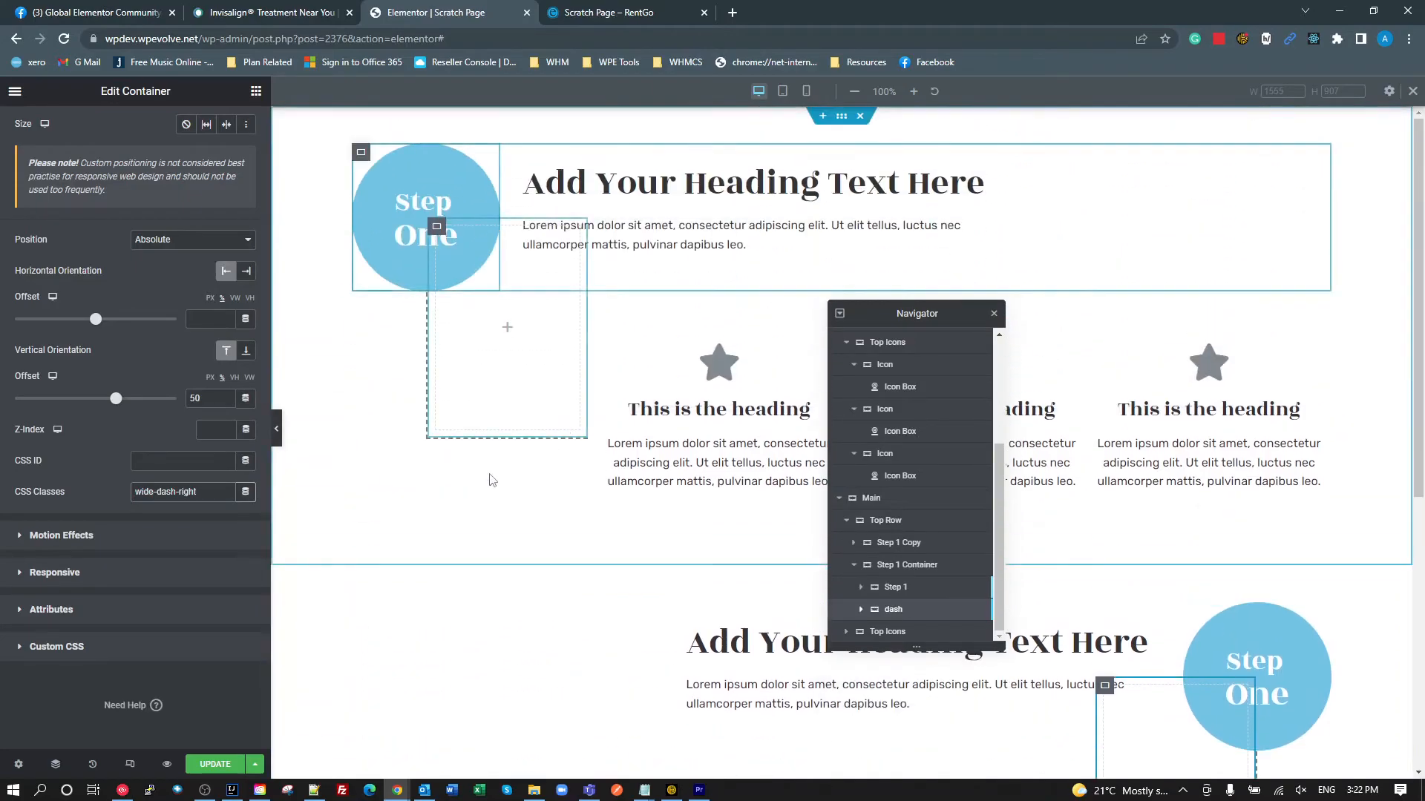
left_click(108, 650)
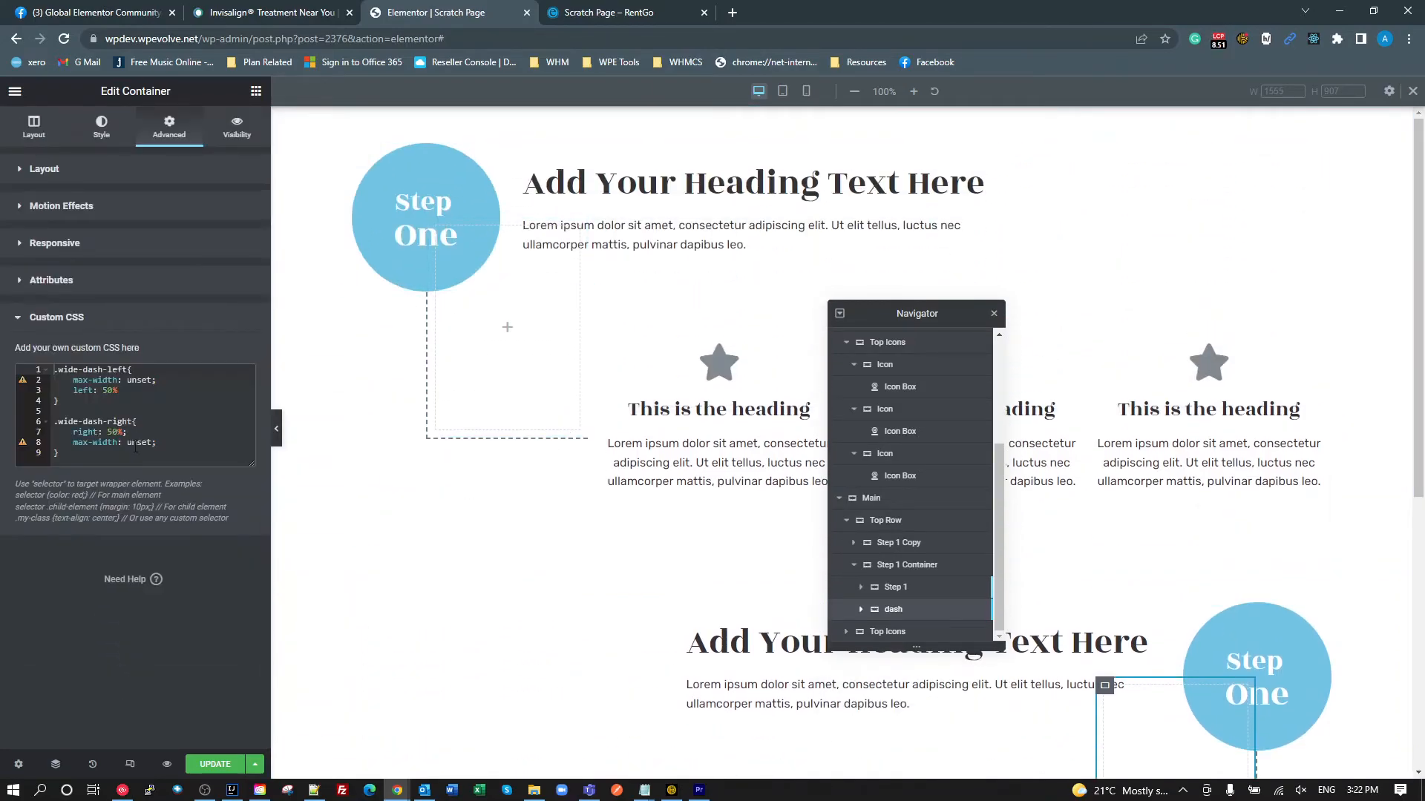
left_click_drag(81, 456, 33, 367)
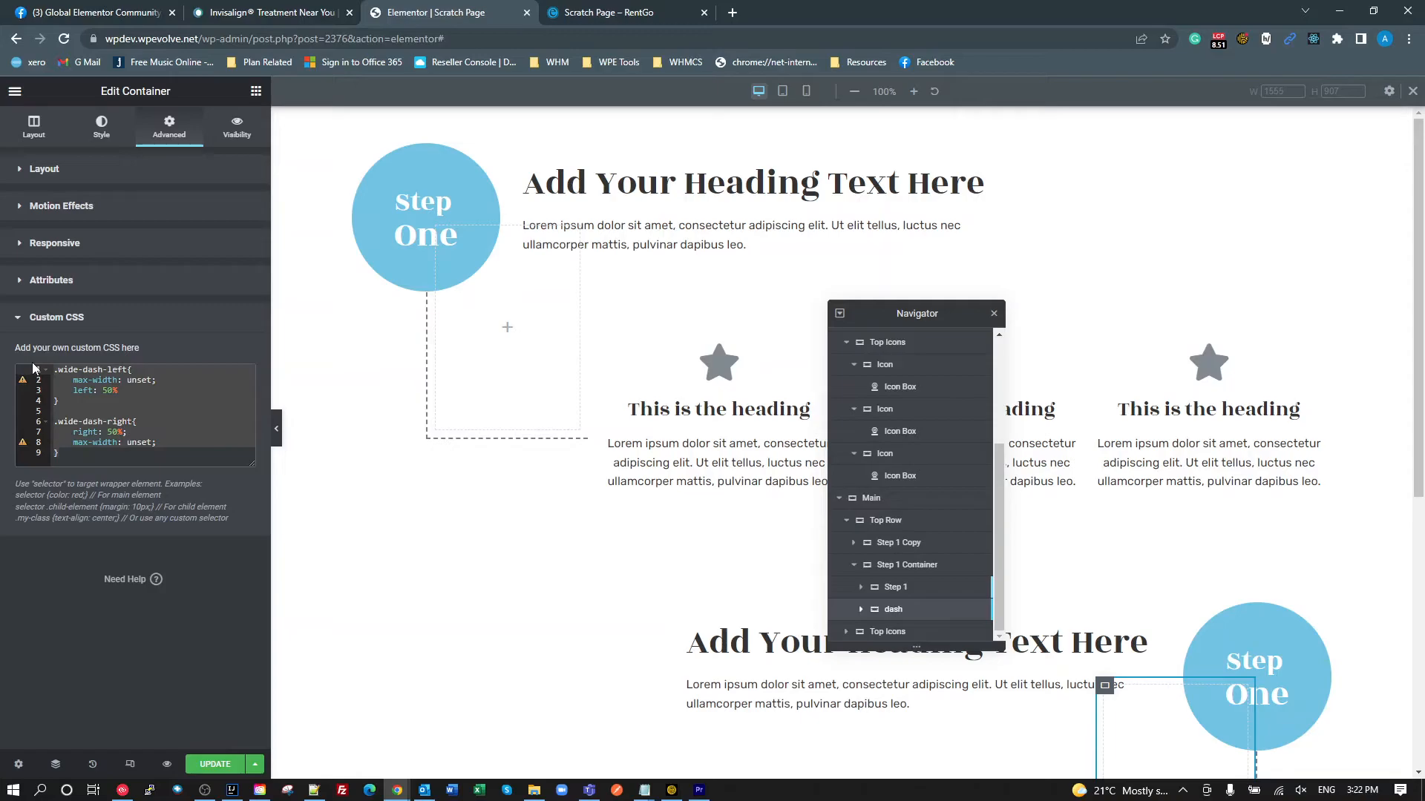
key("ctrl+x")
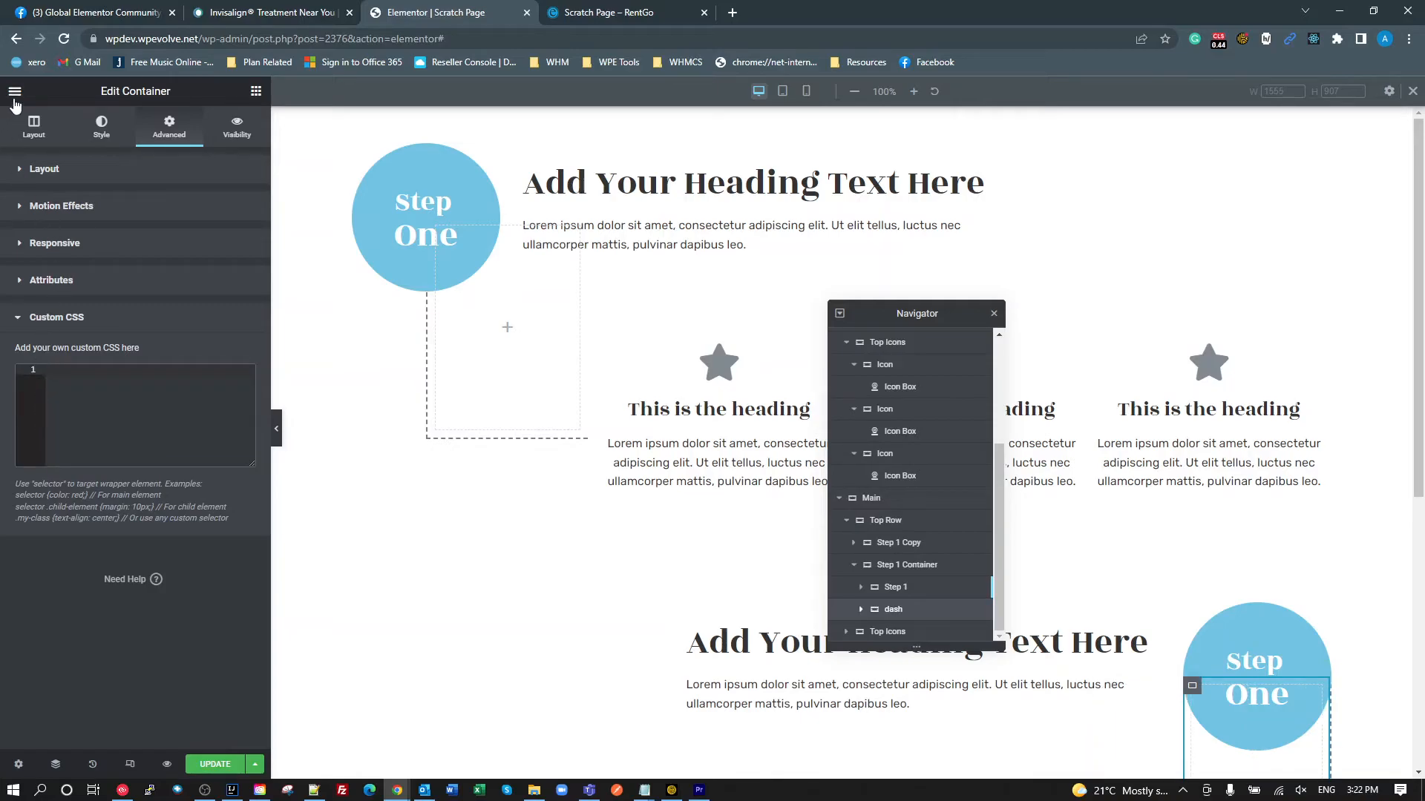
- Open the site-wide Custom CSS in Site Settings and widen the editing panel
left_click(15, 91)
left_click(73, 158)
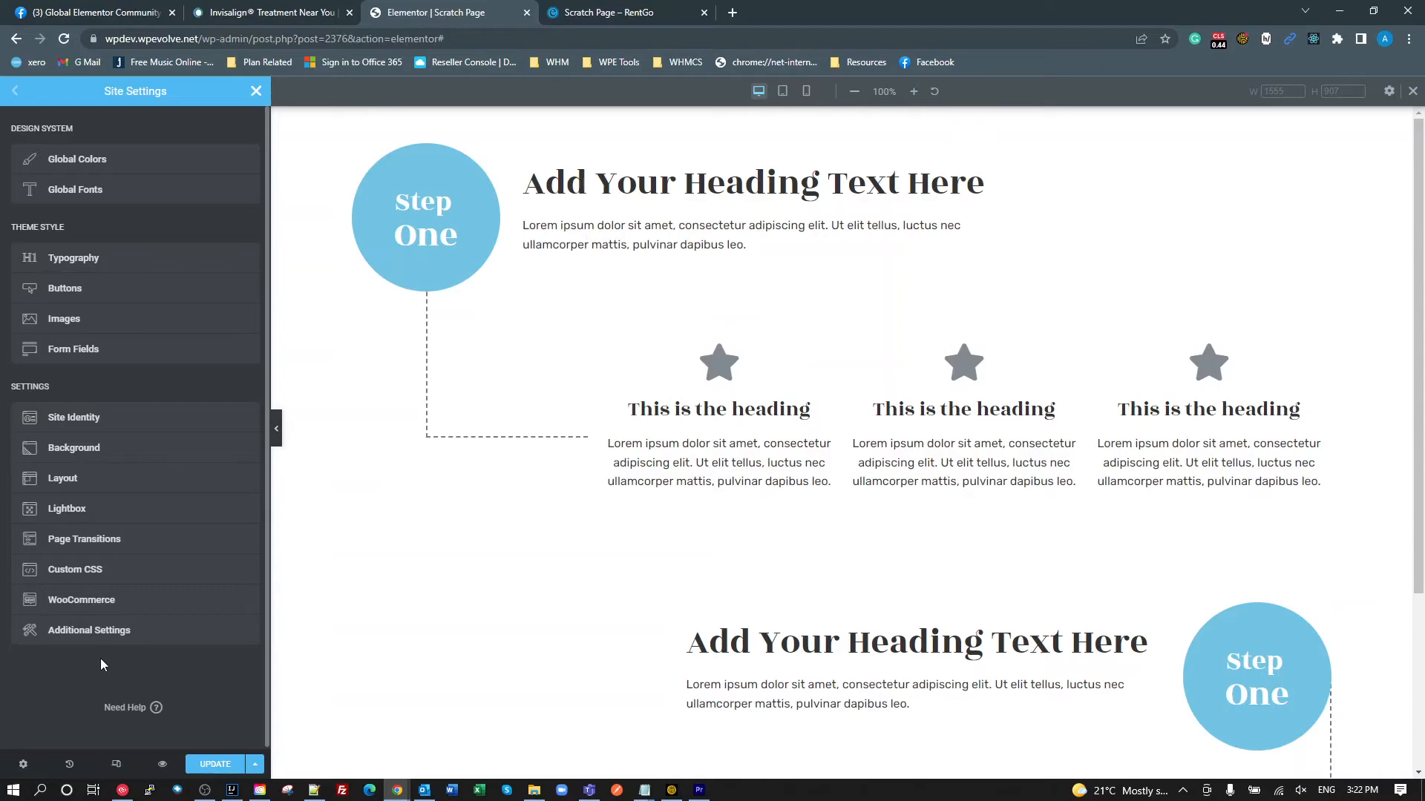
left_click(89, 569)
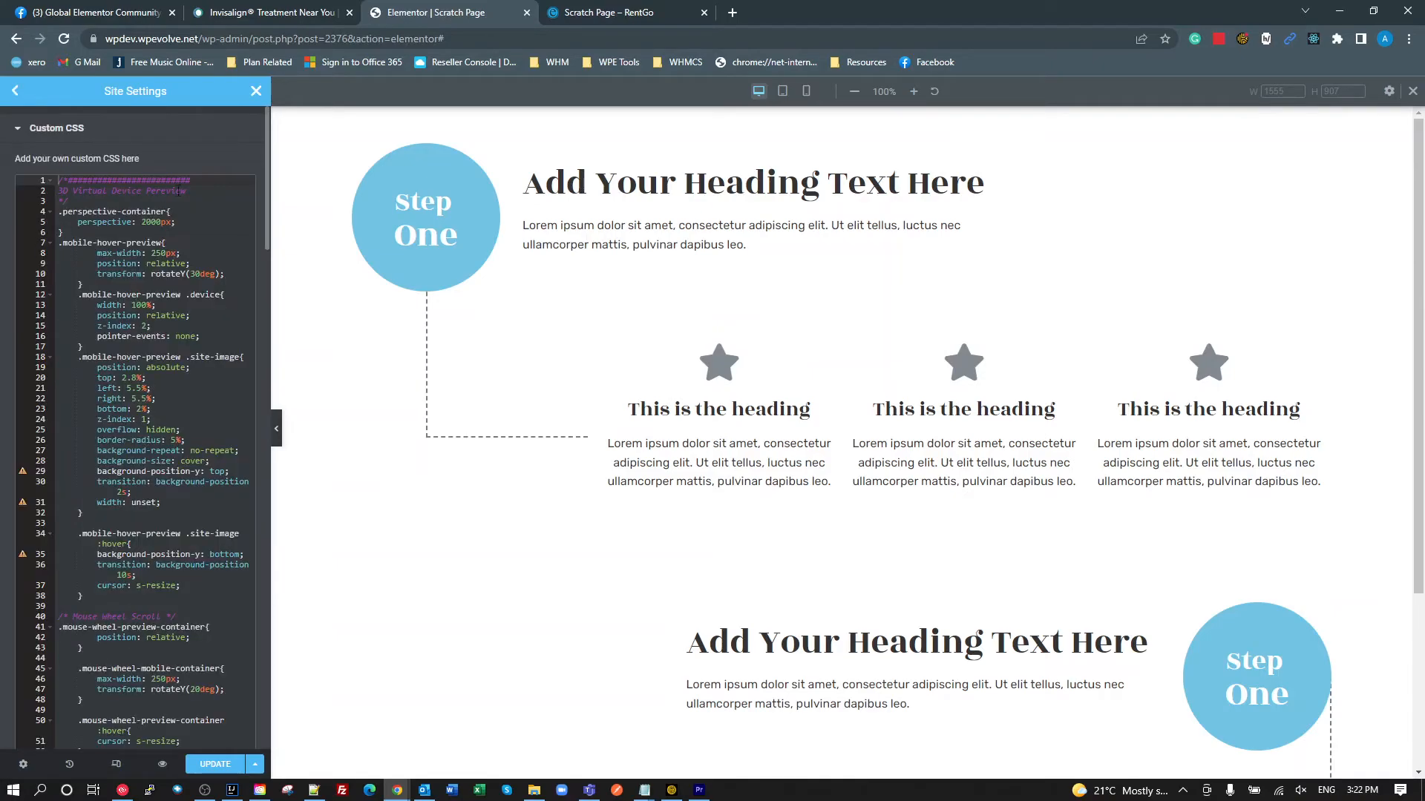
left_click_drag(271, 262, 345, 262)
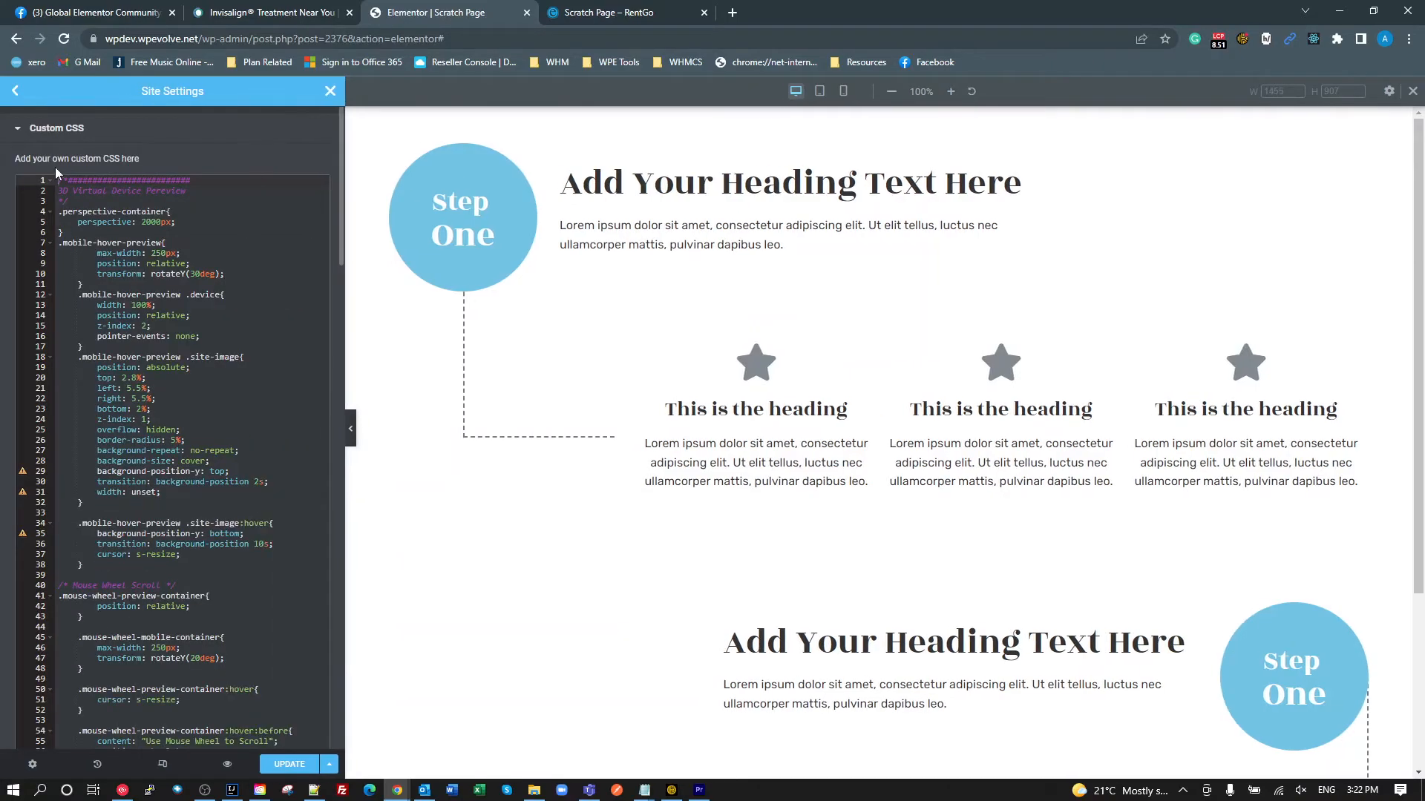
- Add a comment header reading "DASH Line CSS" under a row of # characters at the start of the site-wide CSS
key("Return")
key("Return")
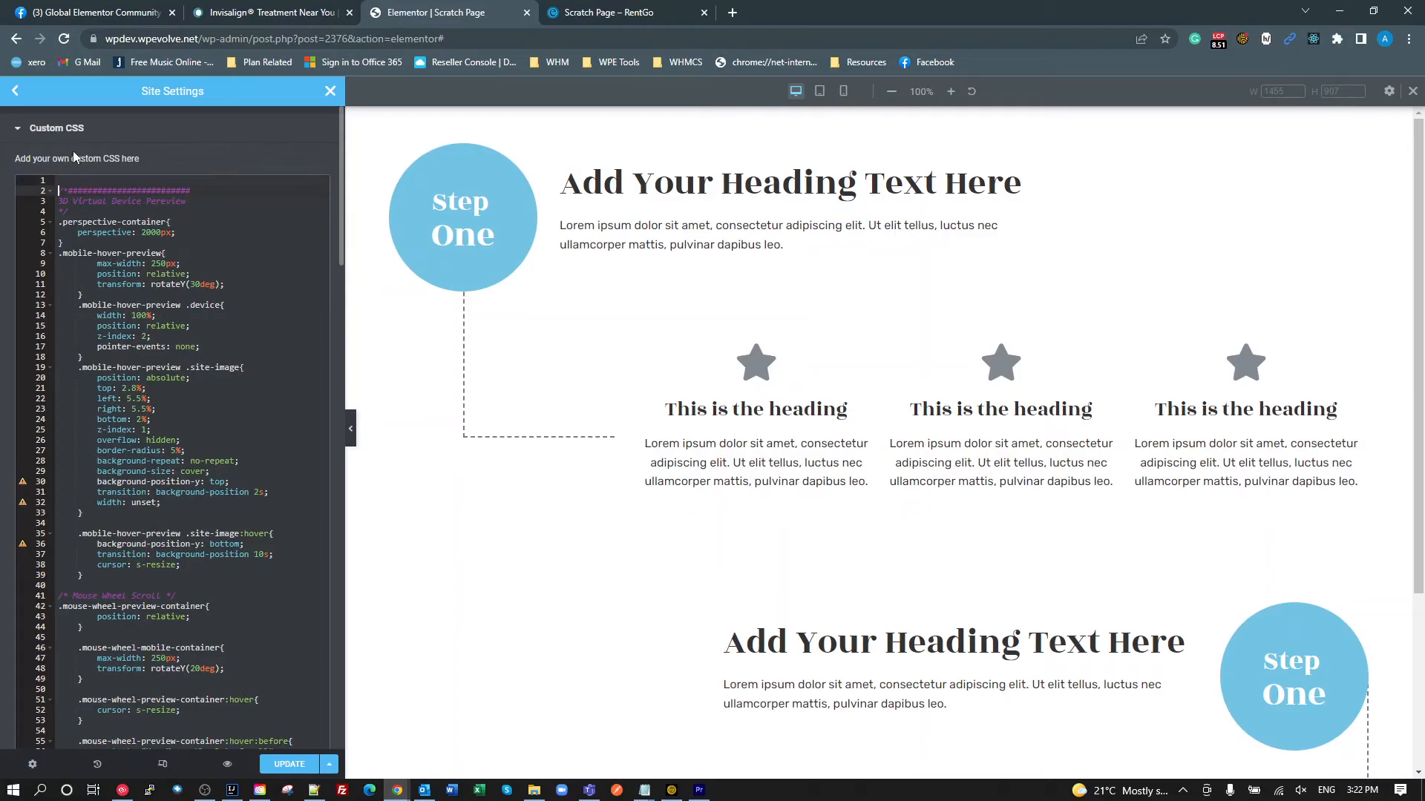
key("Up")
key("Up")
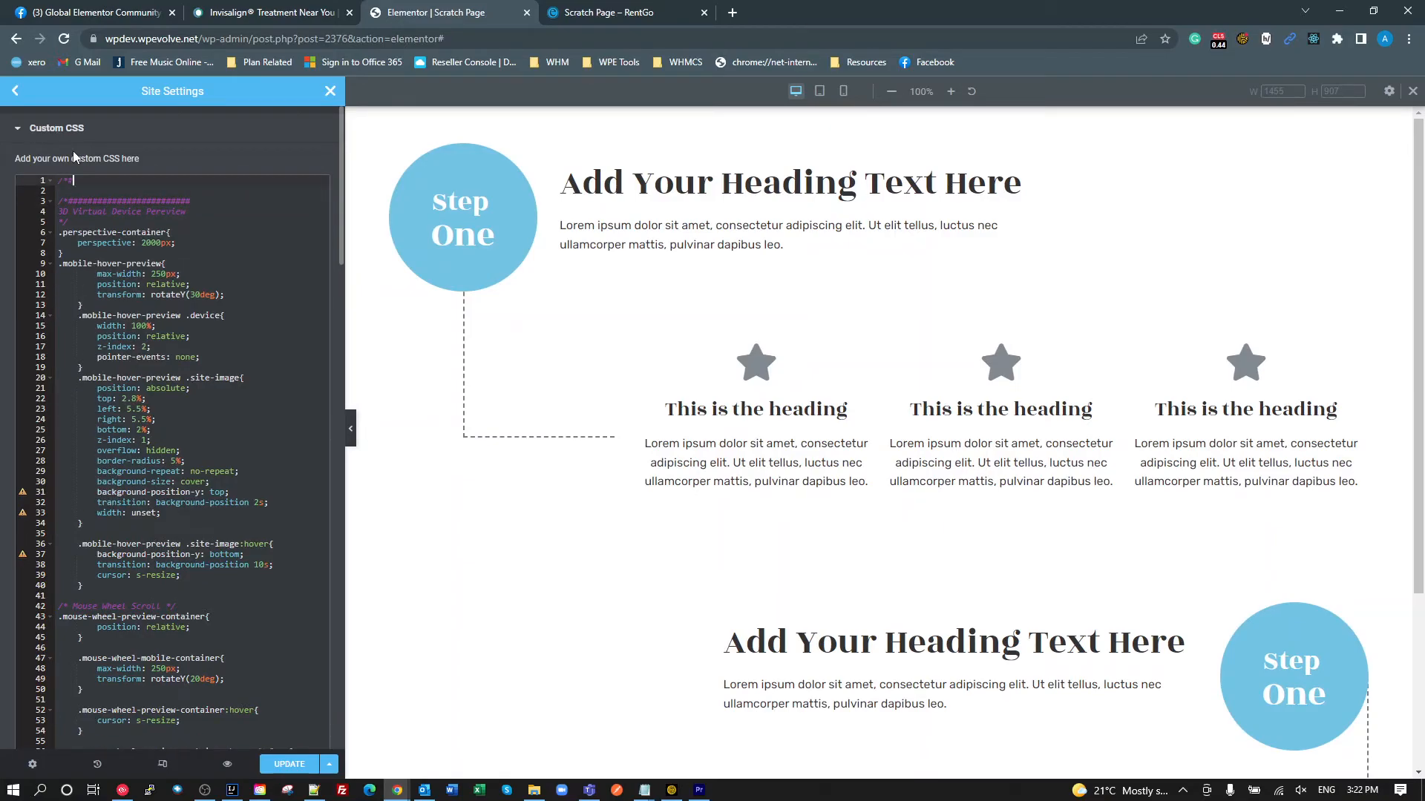
type("/*################")
key("Return")
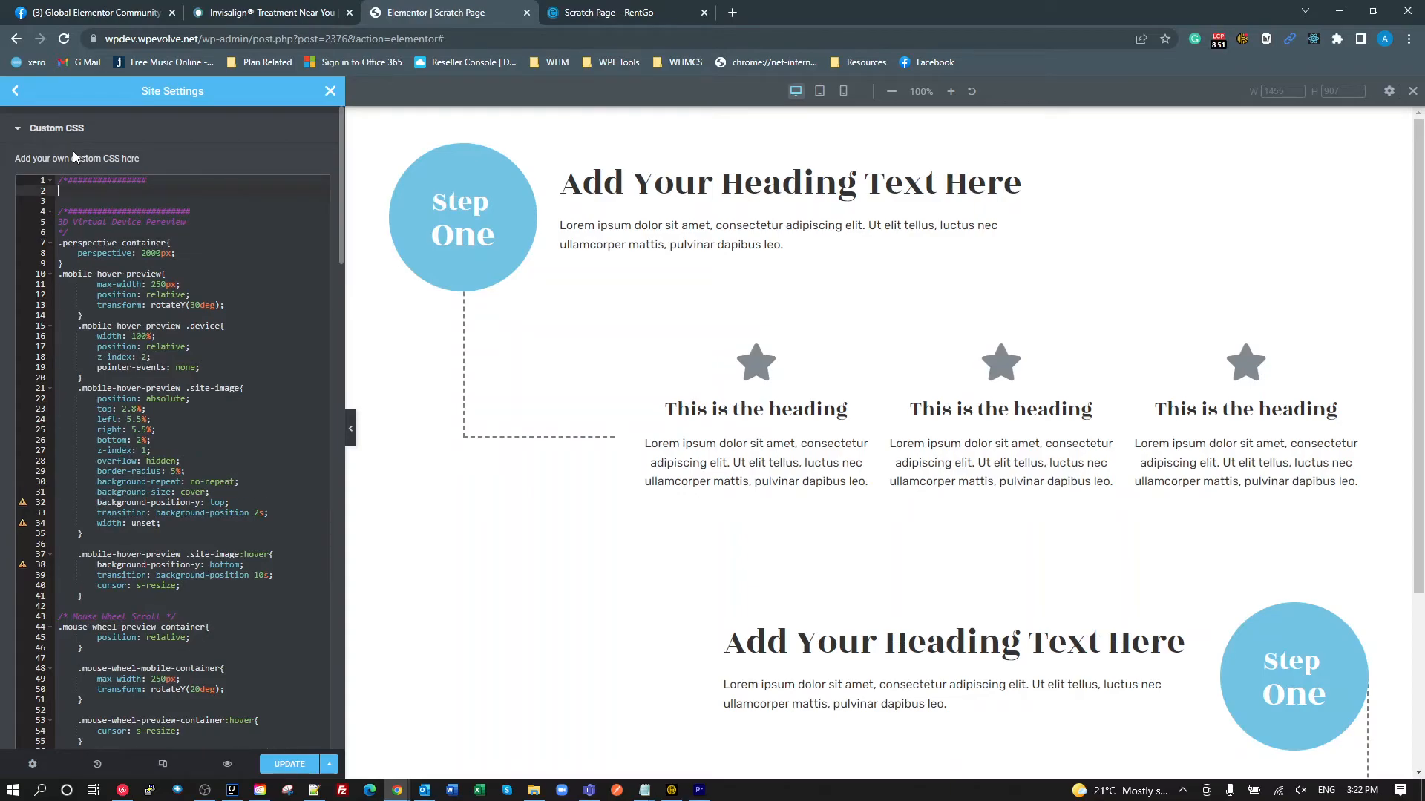
type("DASH Line CSS")
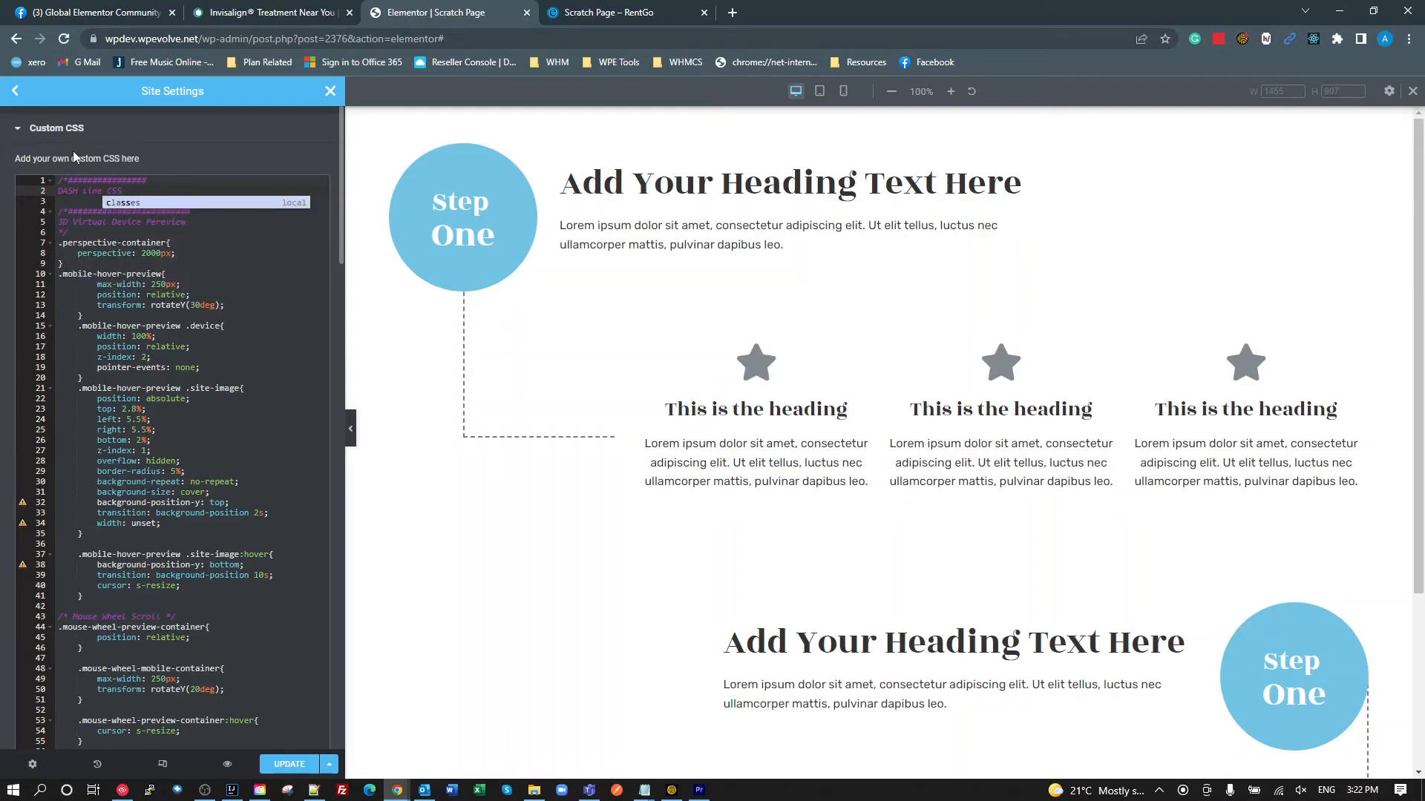
type(" */")
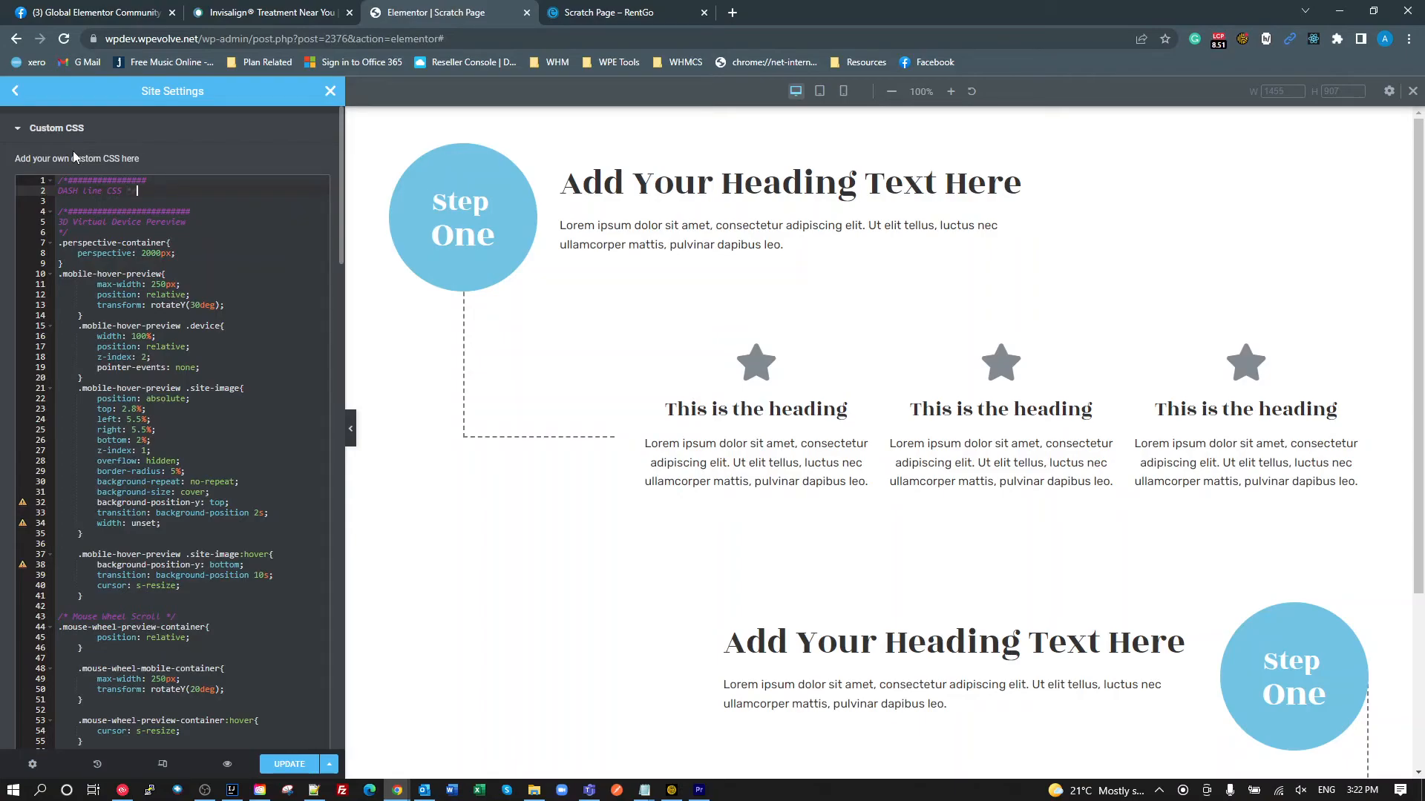
- Paste the .wide-dash-left and .wide-dash-right rules below the DASH Line CSS comment, and save and close the site settings
key("Return")
type(".wide-dash-left{     max-width: unset;     left: 50% }  .wide-dash-right{     right: 50%;     max-width: unset; }")
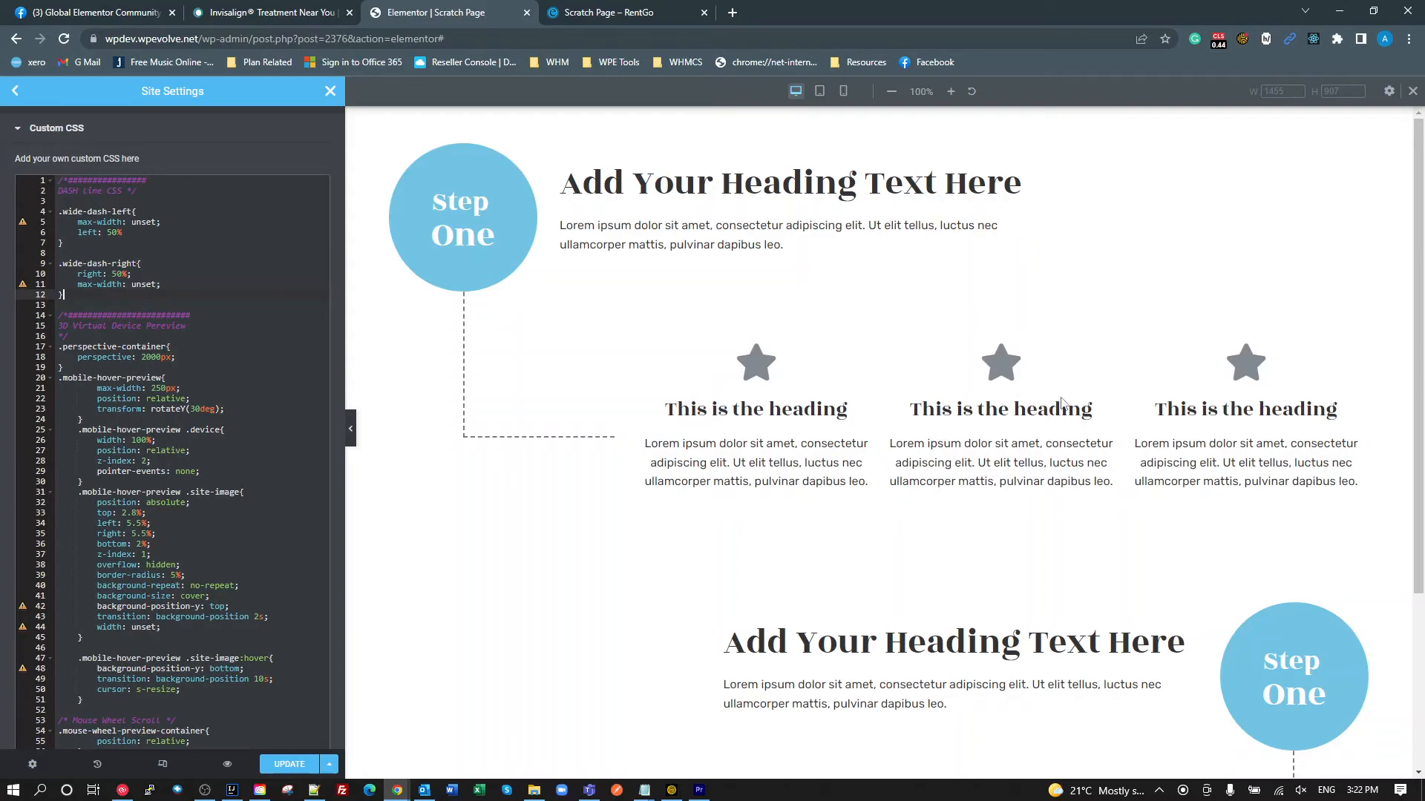
scroll(1054, 400, "down", 3)
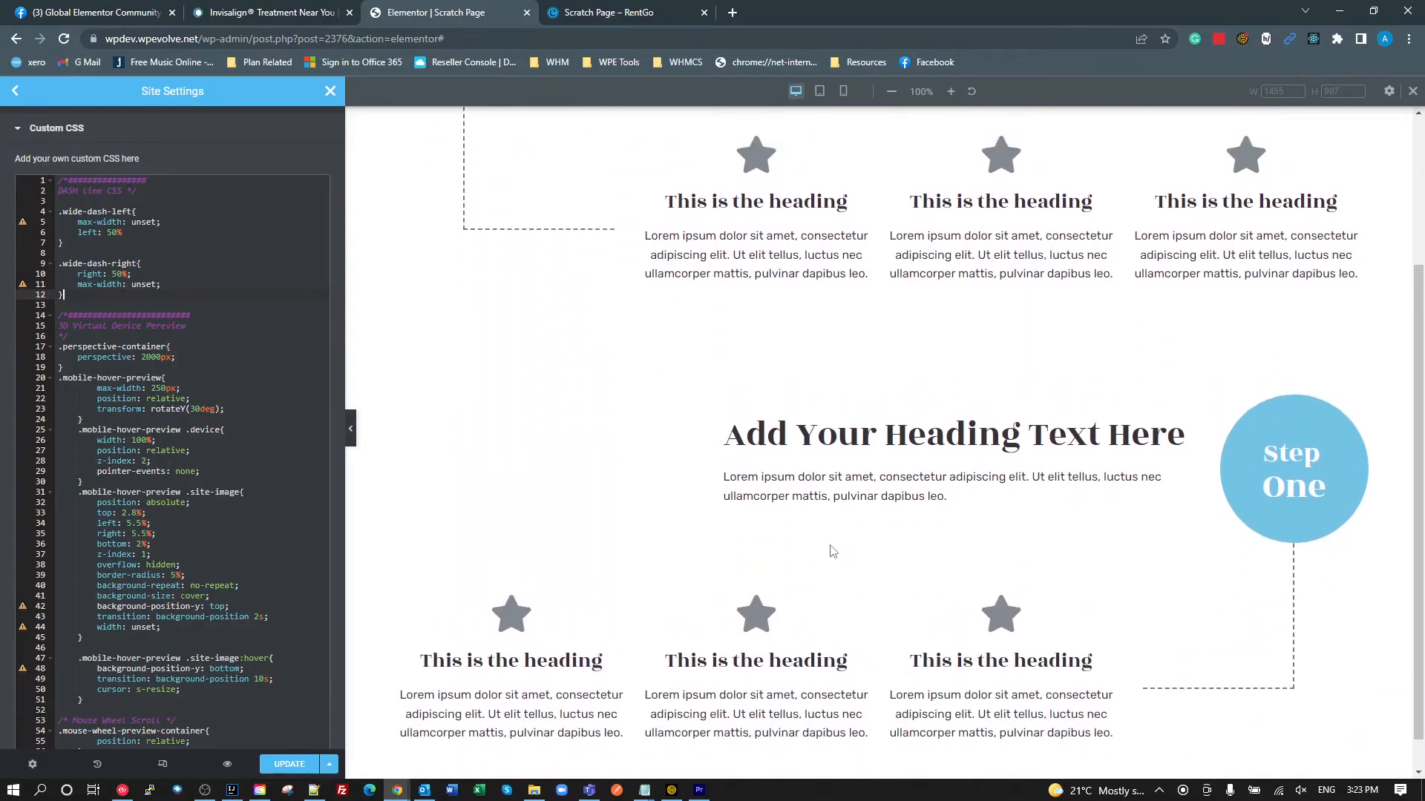
scroll(839, 553, "up", 3)
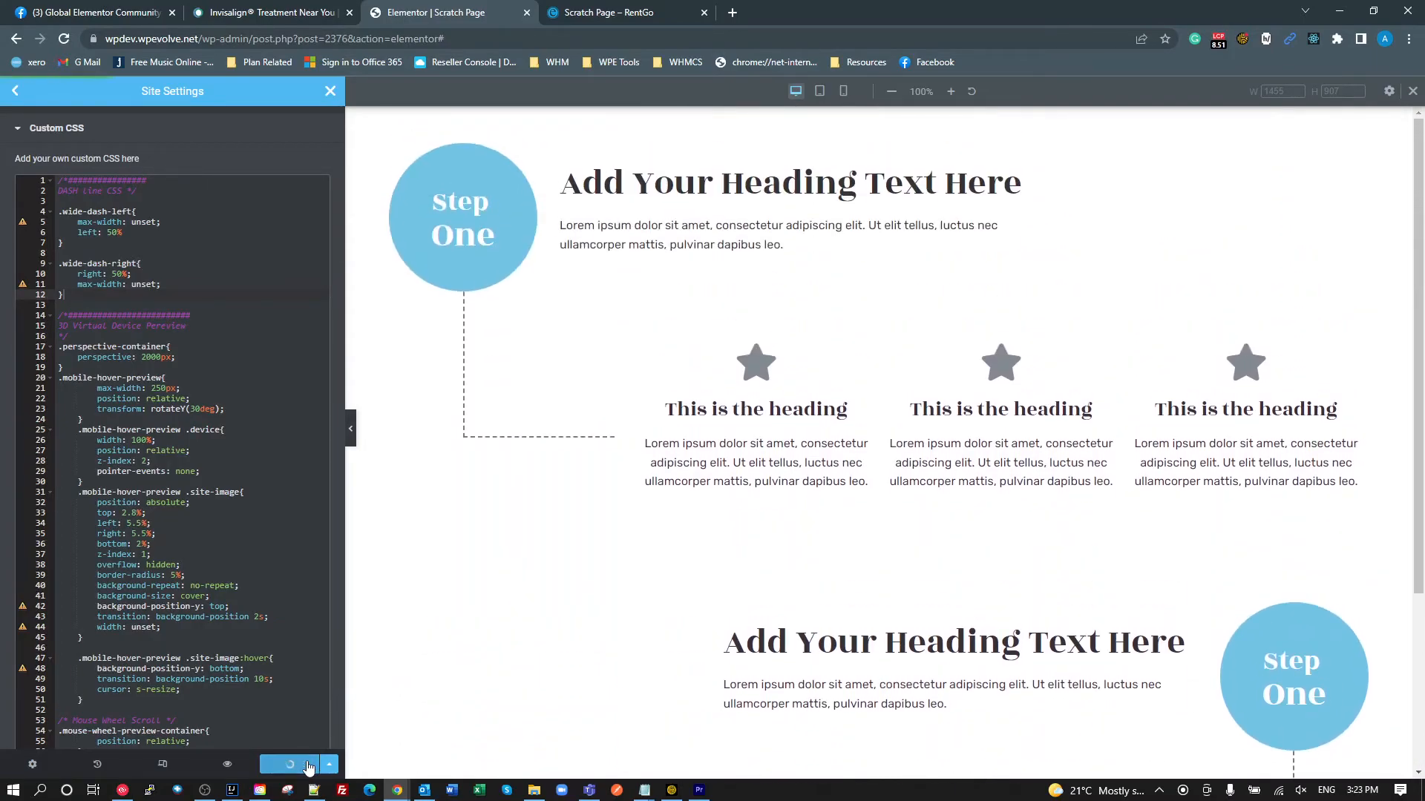
left_click(330, 92)
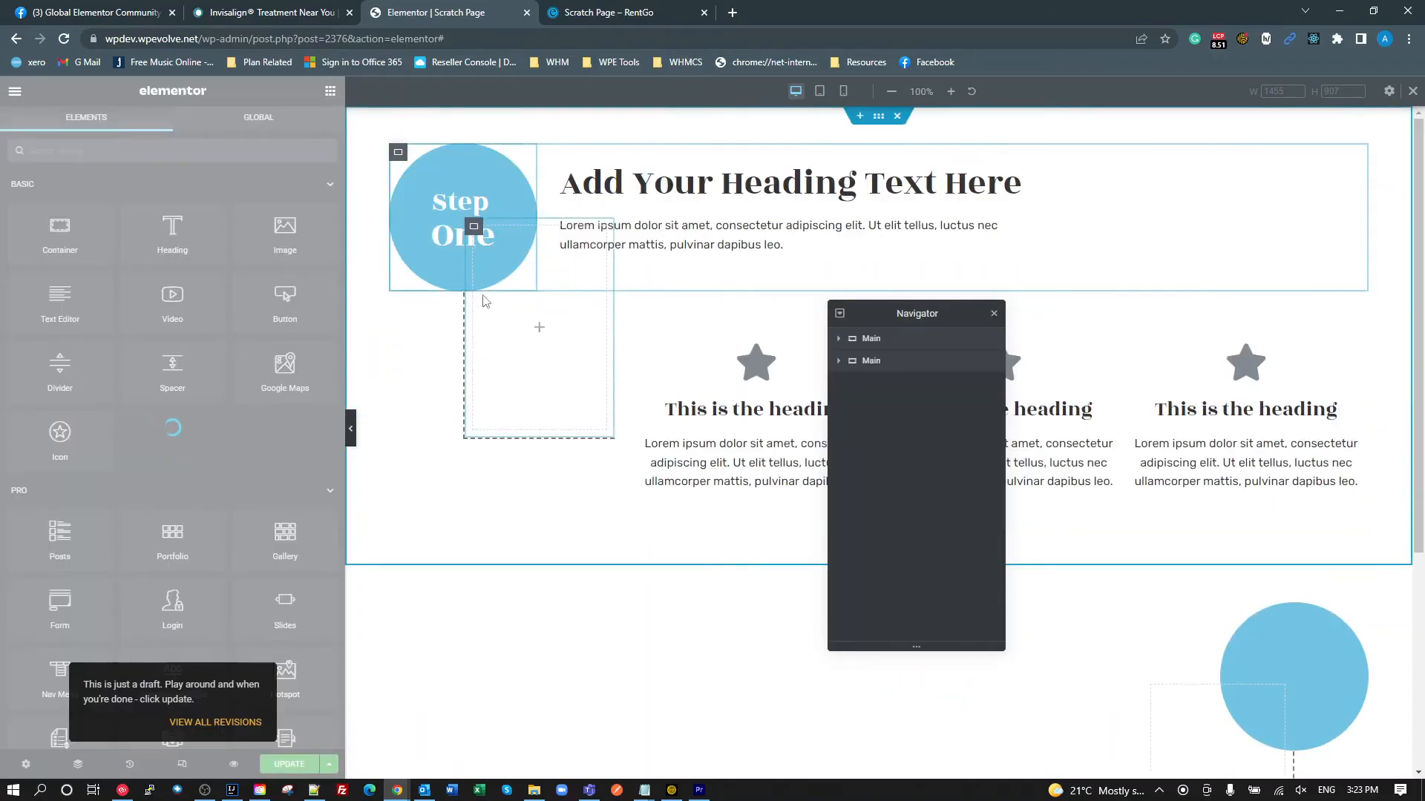
- Set the CSS class of the dash container in the first Main section to wide-dash-left
left_click(477, 230)
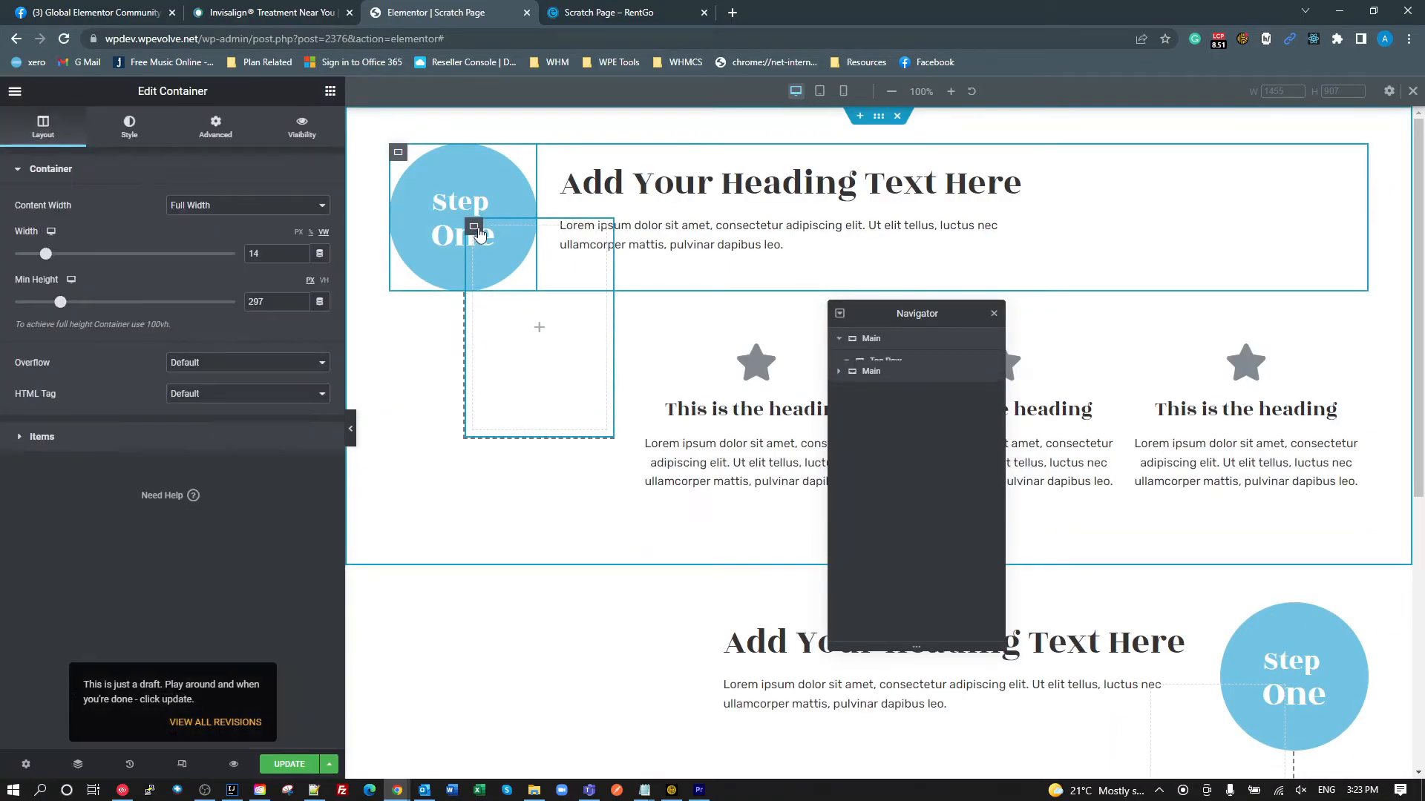
left_click(215, 126)
scroll(215, 638, "down", 4)
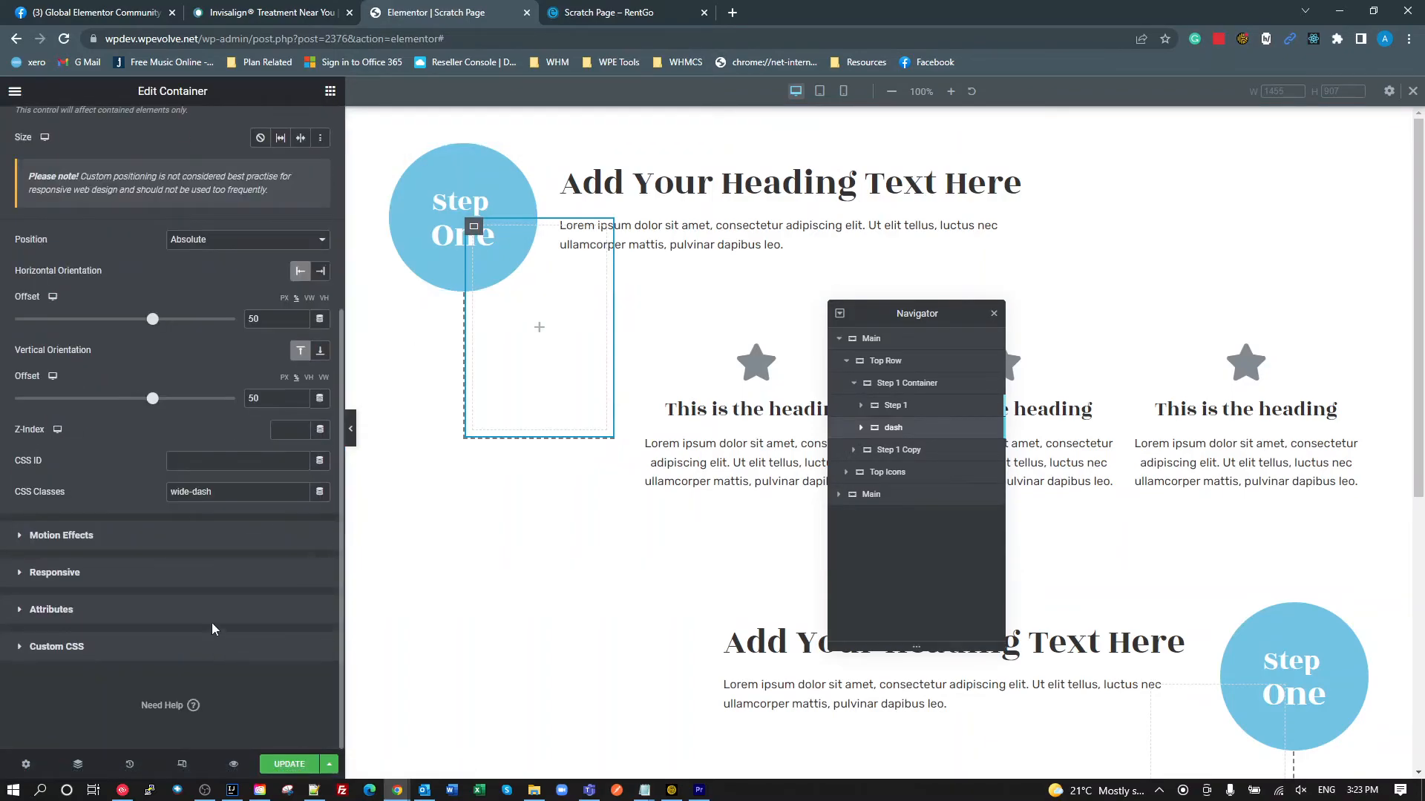
left_click(172, 493)
type("left")
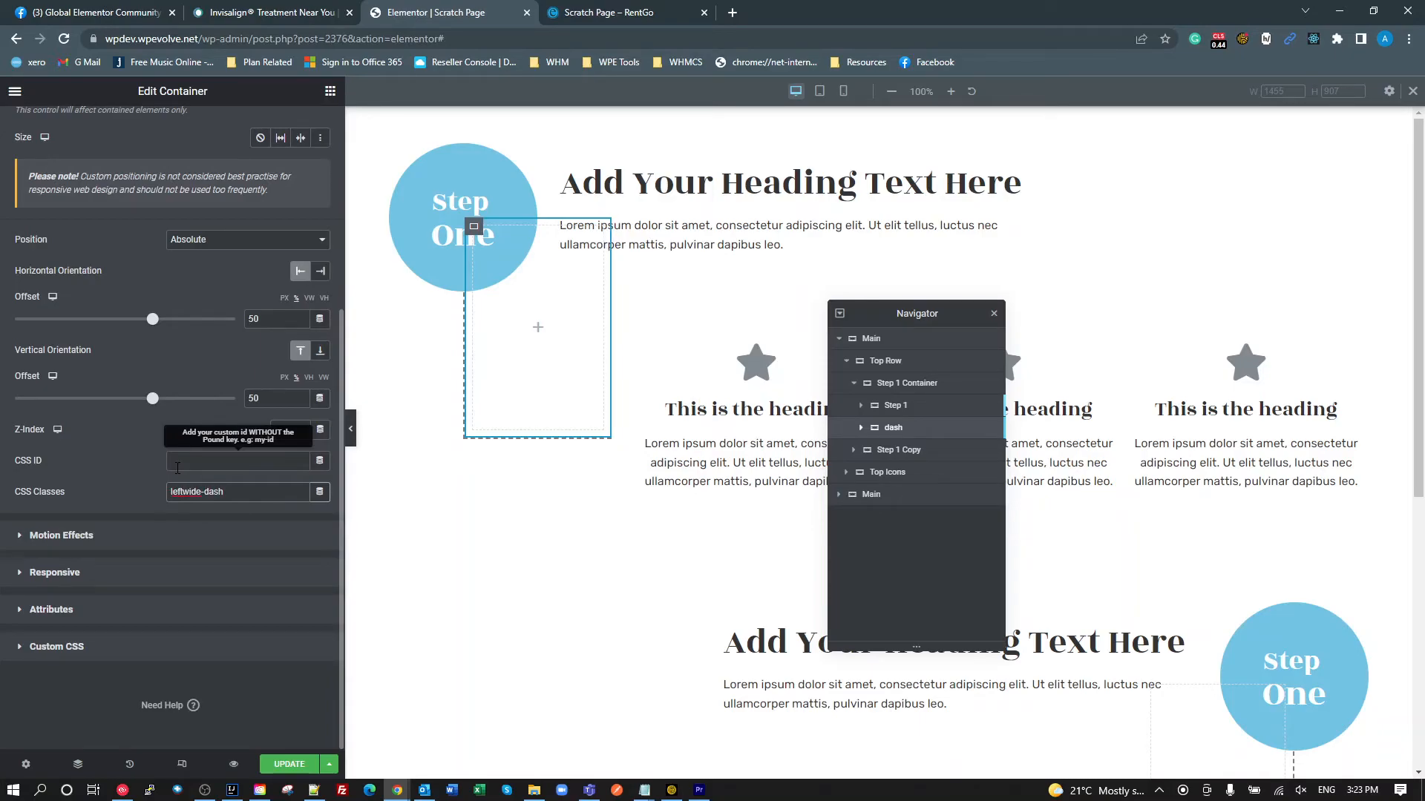
key("BackSpace")
key("BackSpace")
key("BackSpace")
key("BackSpace")
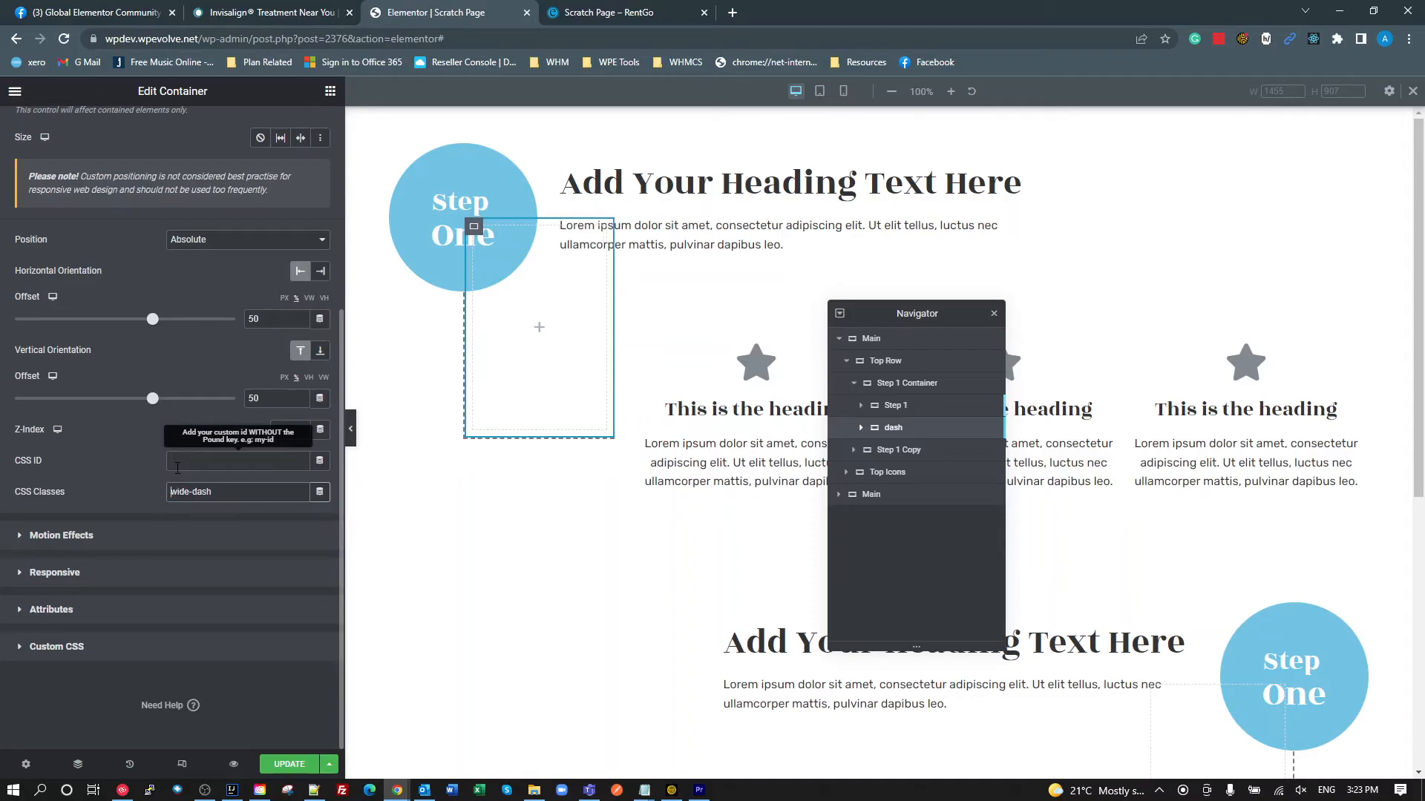
left_click(253, 491)
type("-left")
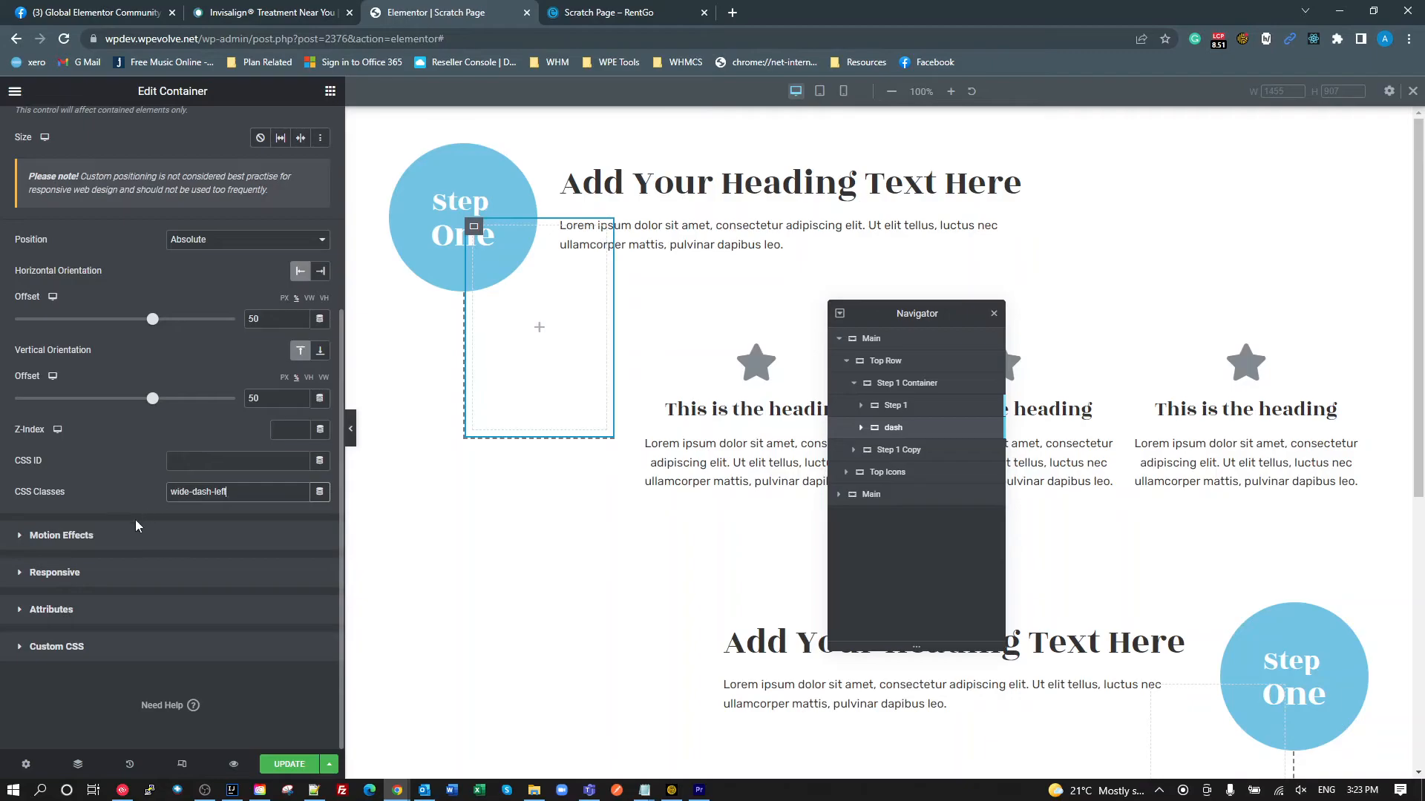
- Delete the .wide-dash rule from the first section's dash container custom CSS
left_click(96, 648)
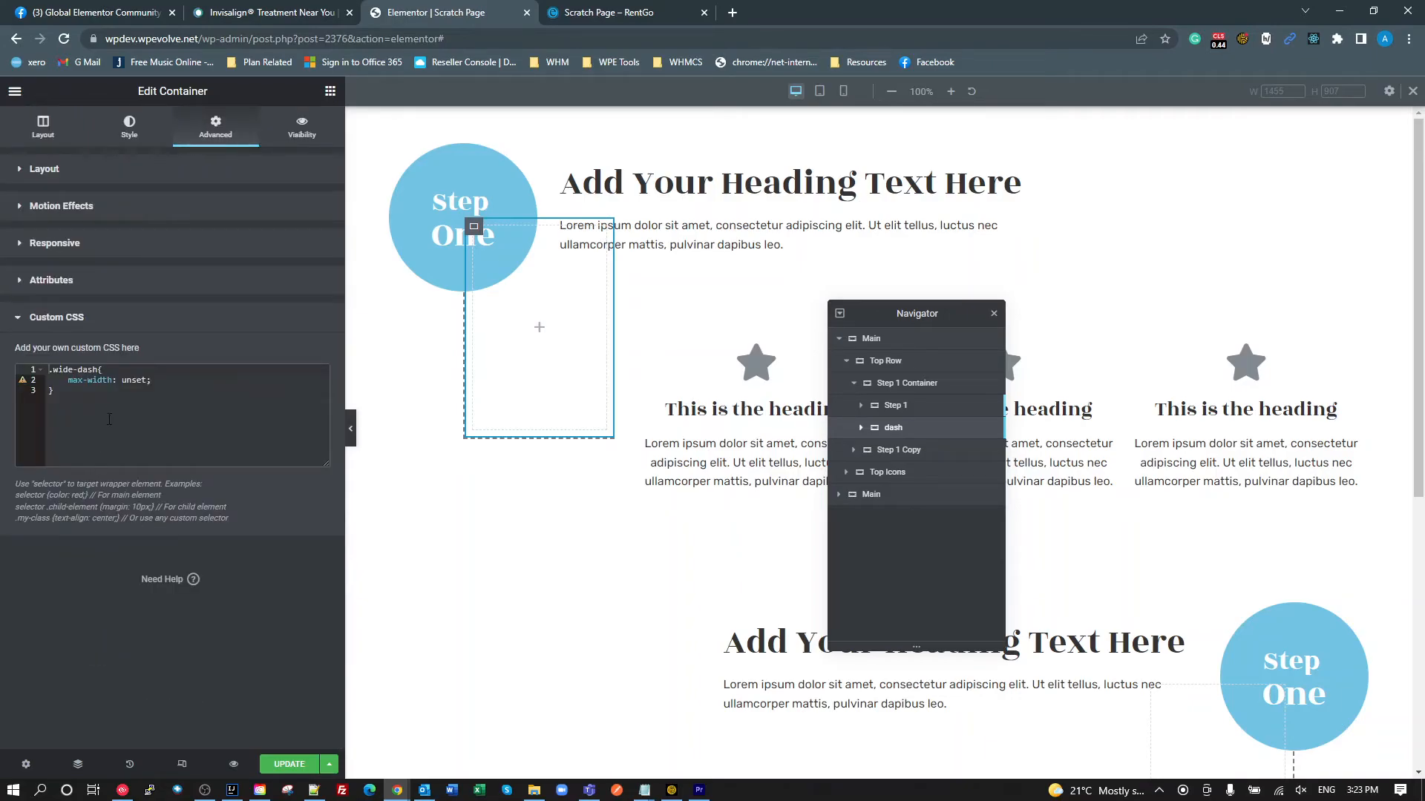
left_click_drag(111, 421, 15, 351)
key("BackSpace")
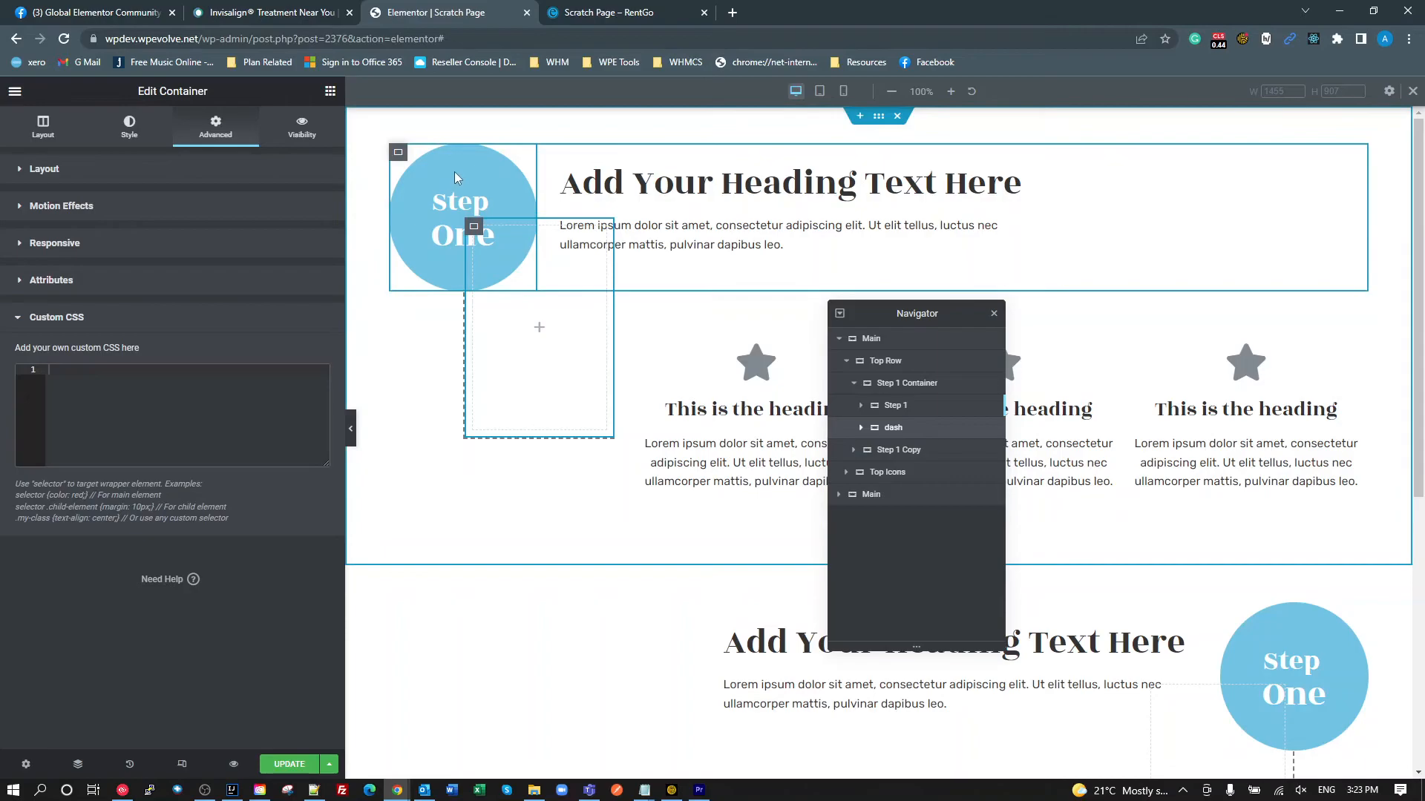
- Copy the .rounded-step rule from the custom CSS of the first section's Step 1 container and delete it there
left_click(398, 153)
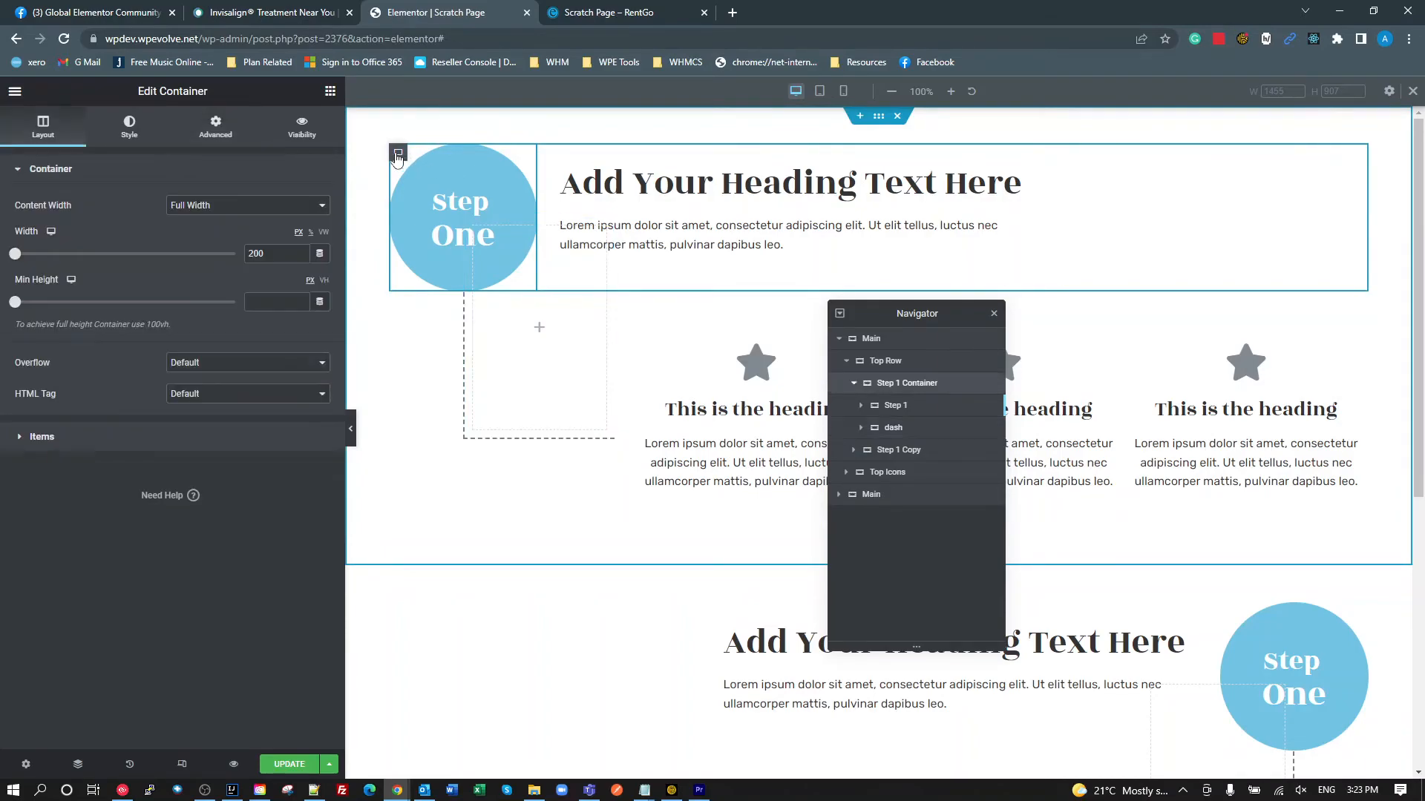
left_click(216, 131)
scroll(215, 445, "down", 1)
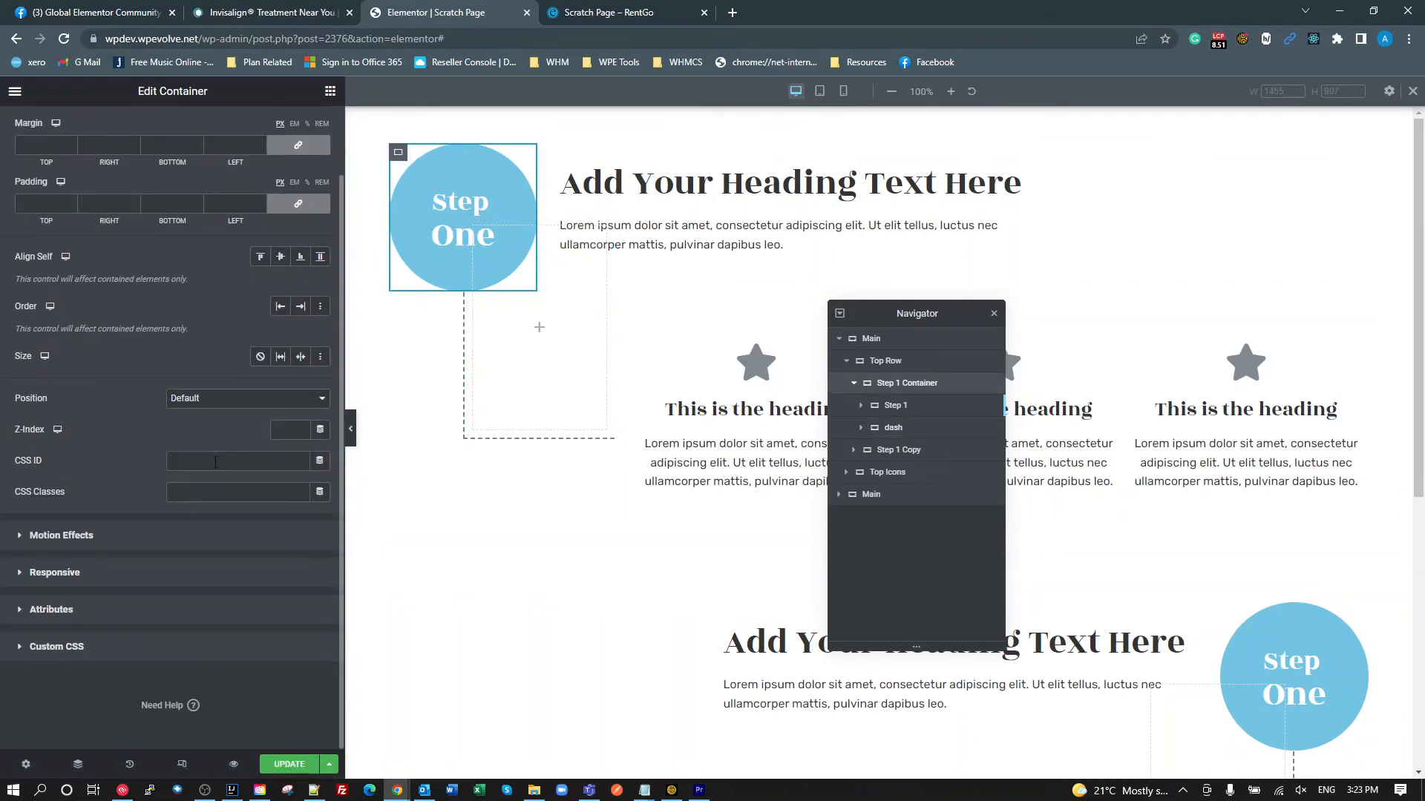
left_click(156, 658)
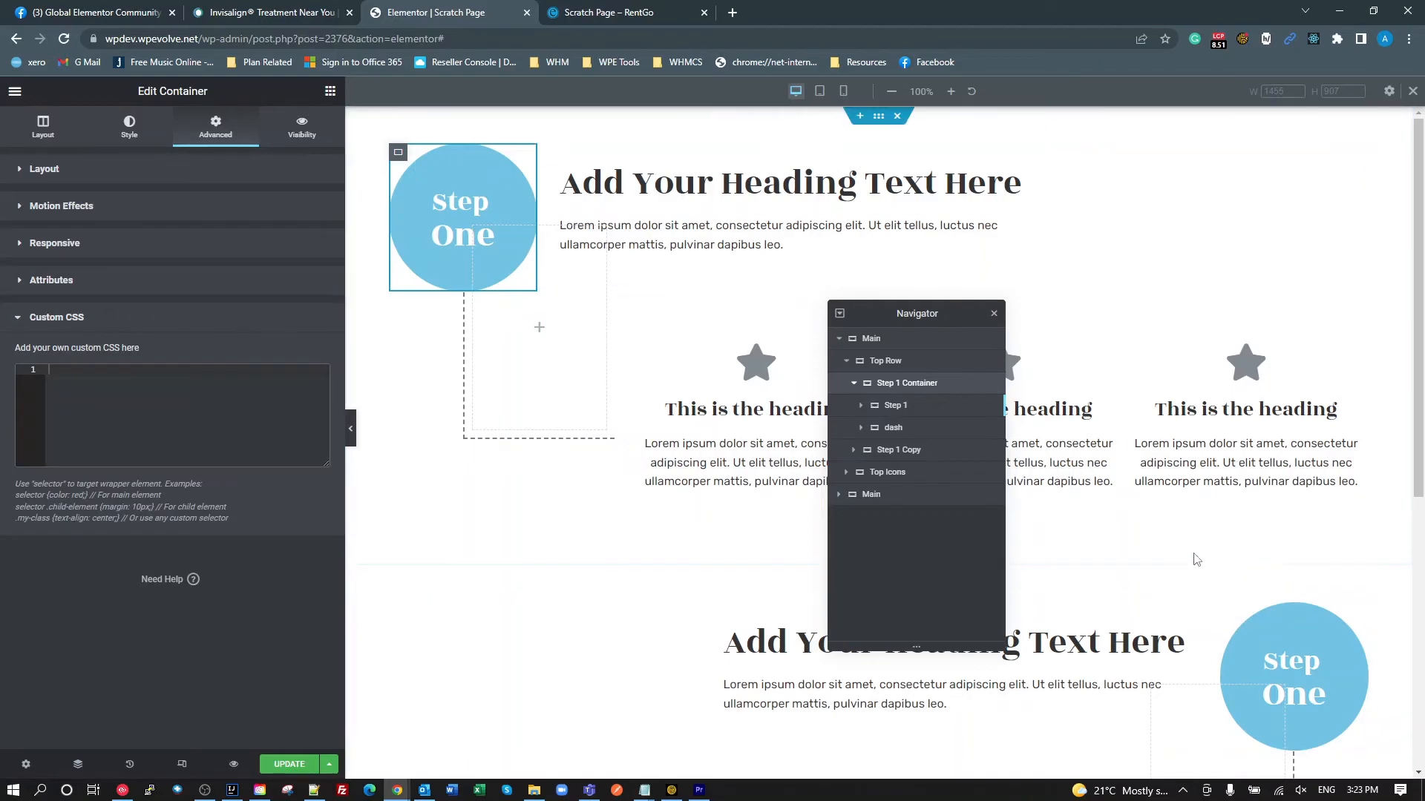
left_click(897, 406)
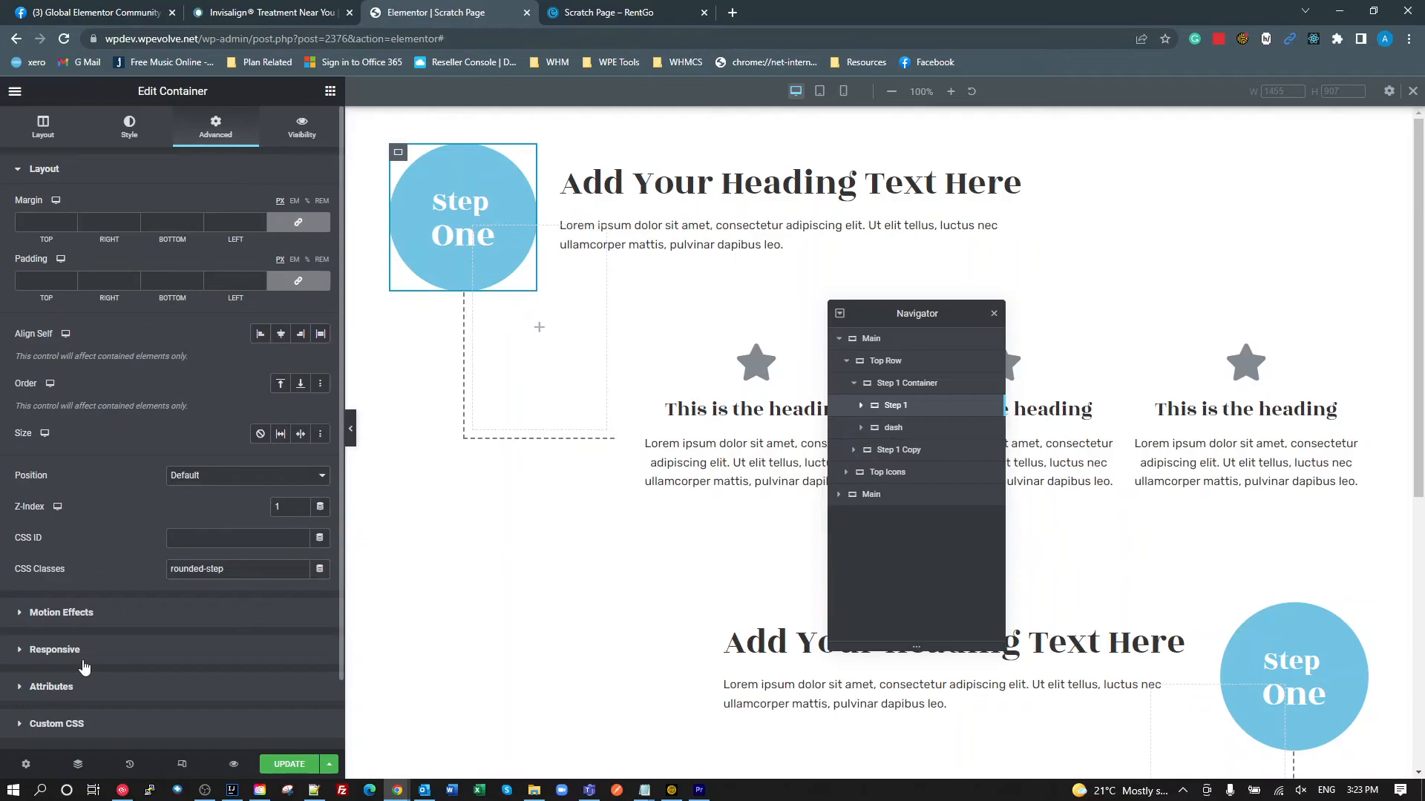
scroll(81, 668, "down", 1)
left_click(56, 647)
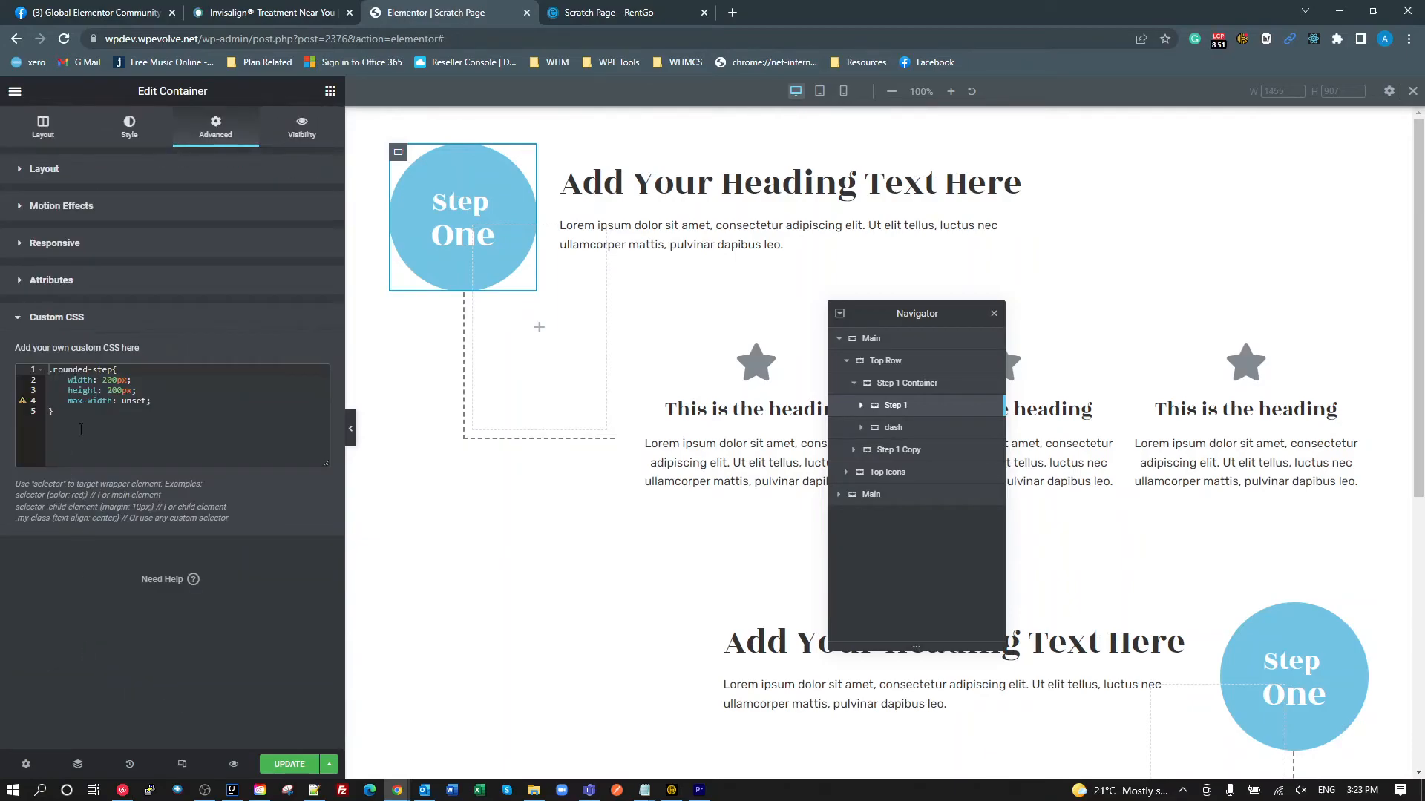
left_click_drag(82, 420, 39, 365)
key("ctrl+c")
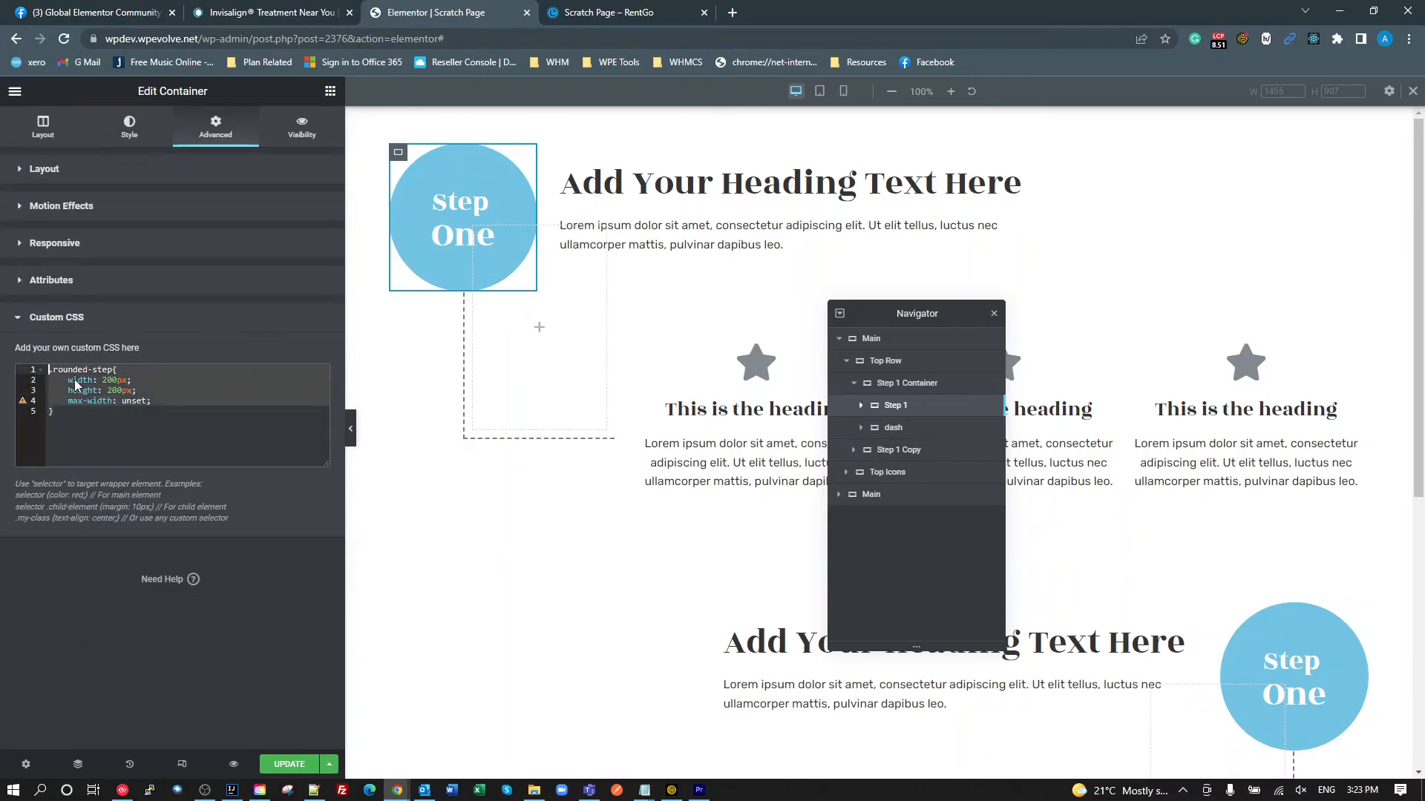
key("BackSpace")
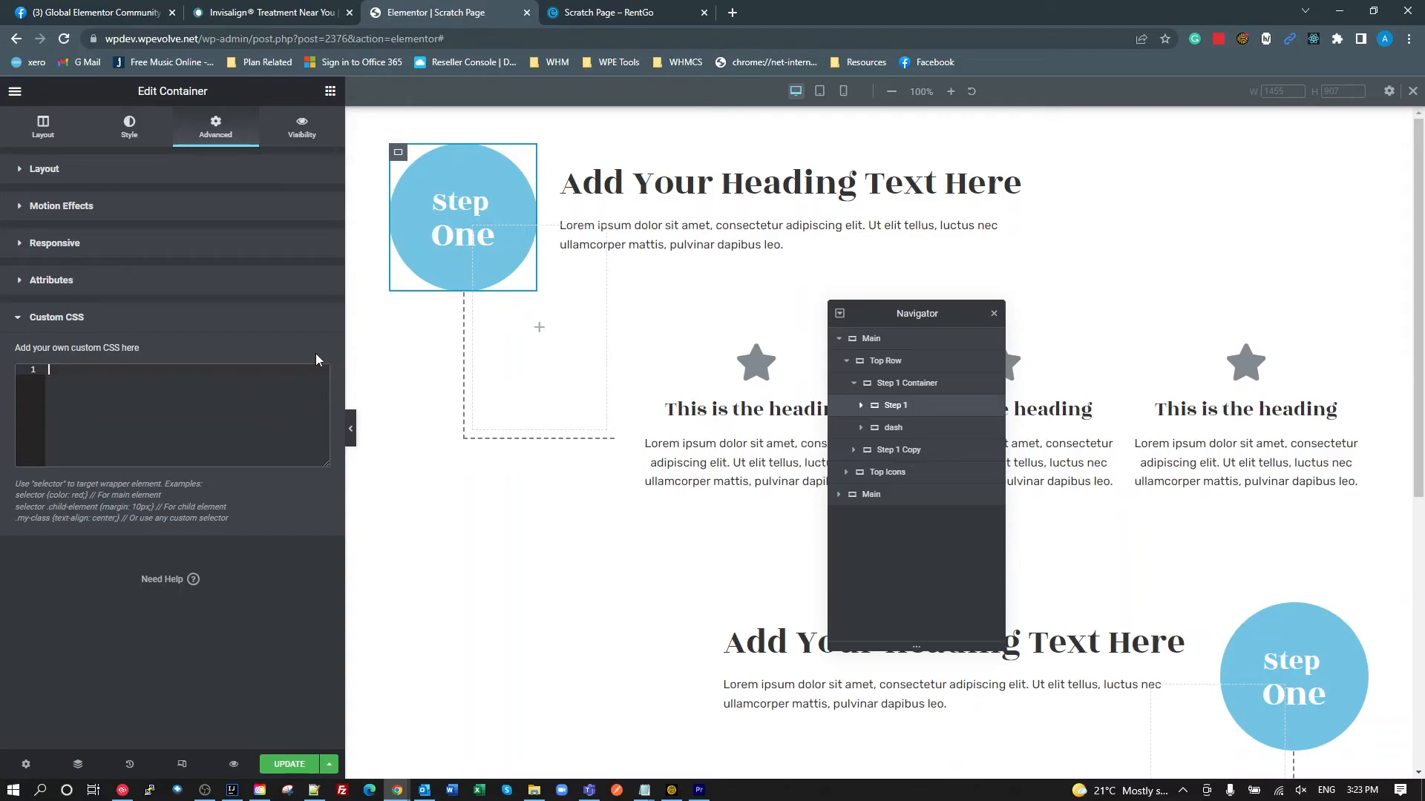
- Paste the .rounded-step rule after .wide-dash-right in the site-wide custom CSS, and update and close the site settings
left_click(15, 92)
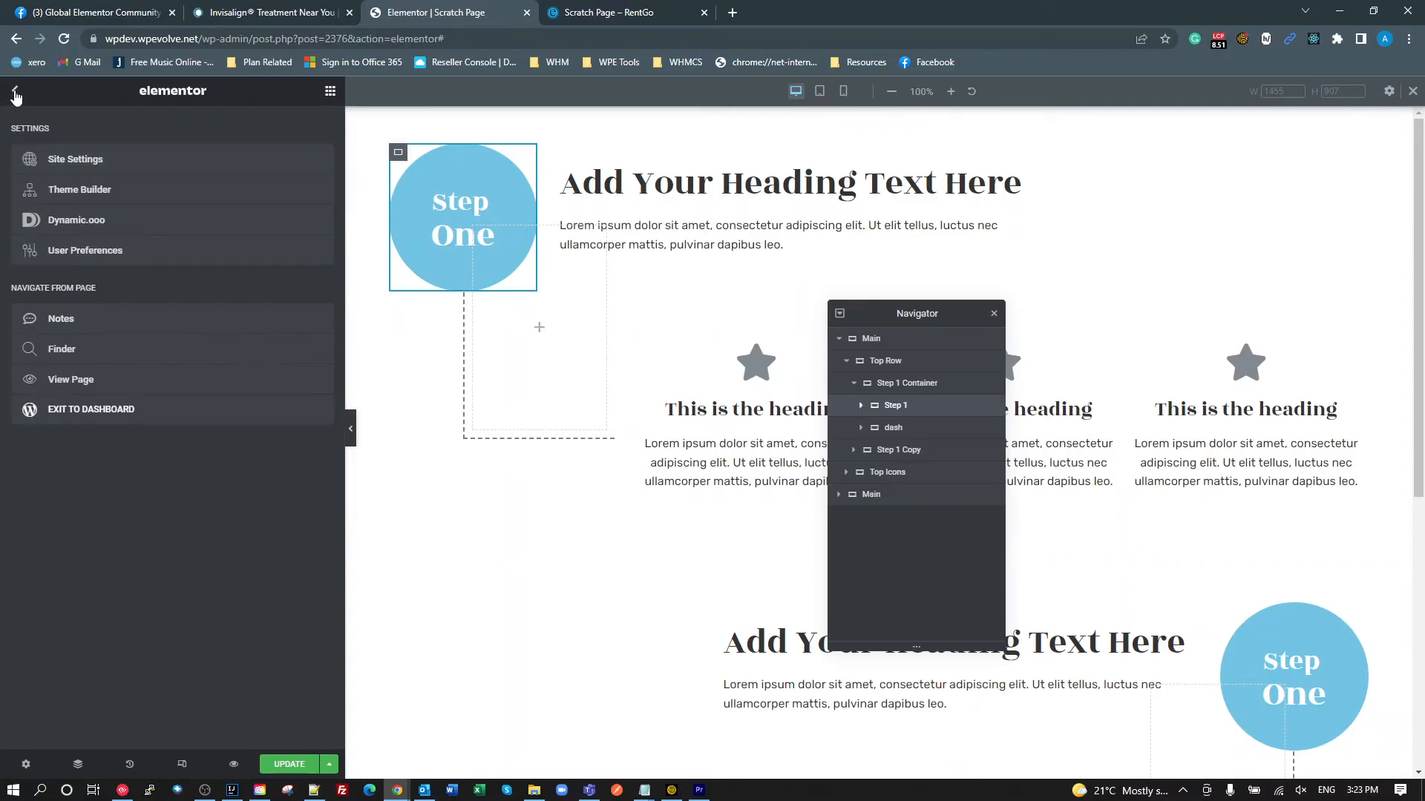
left_click(83, 162)
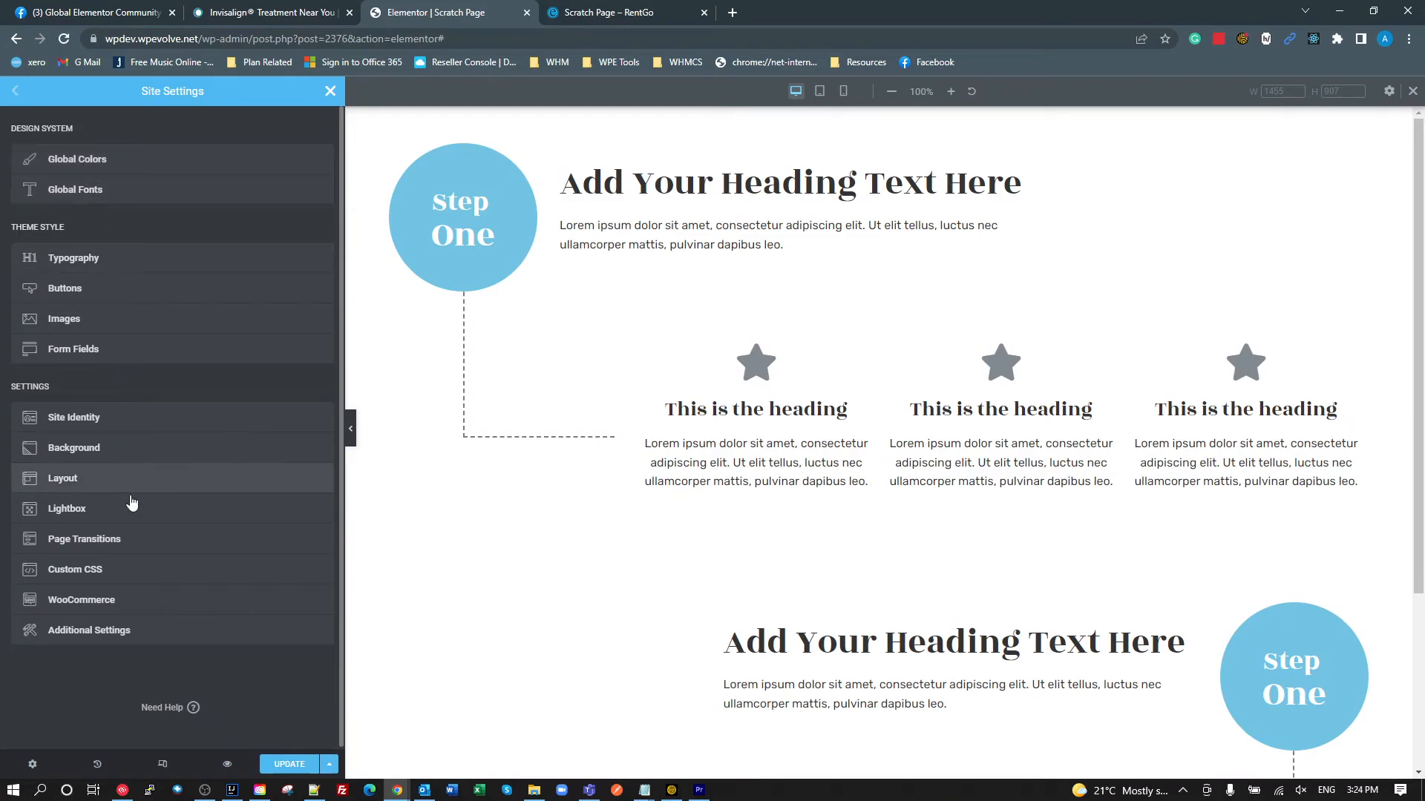
left_click(104, 570)
left_click(83, 294)
key("ctrl+v")
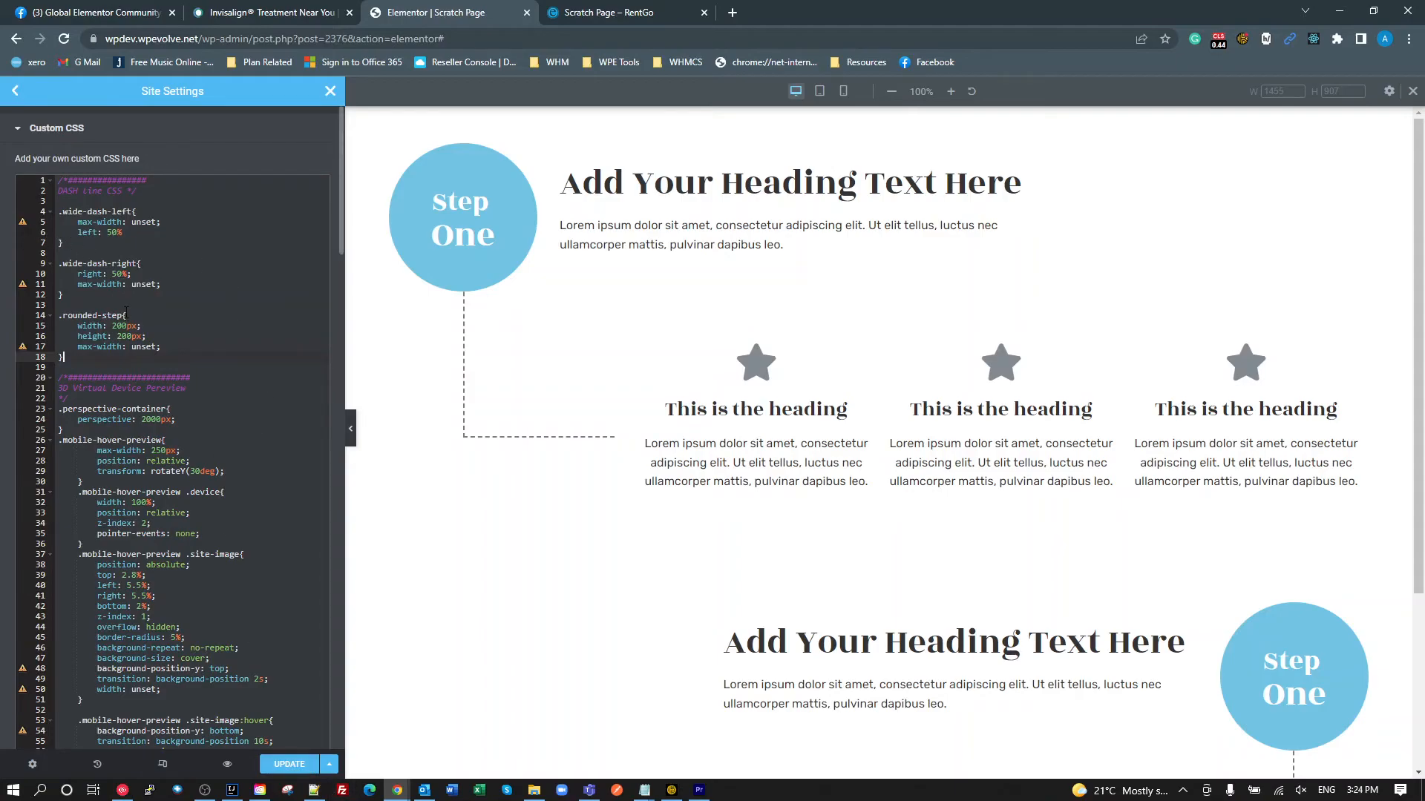
left_click(59, 315)
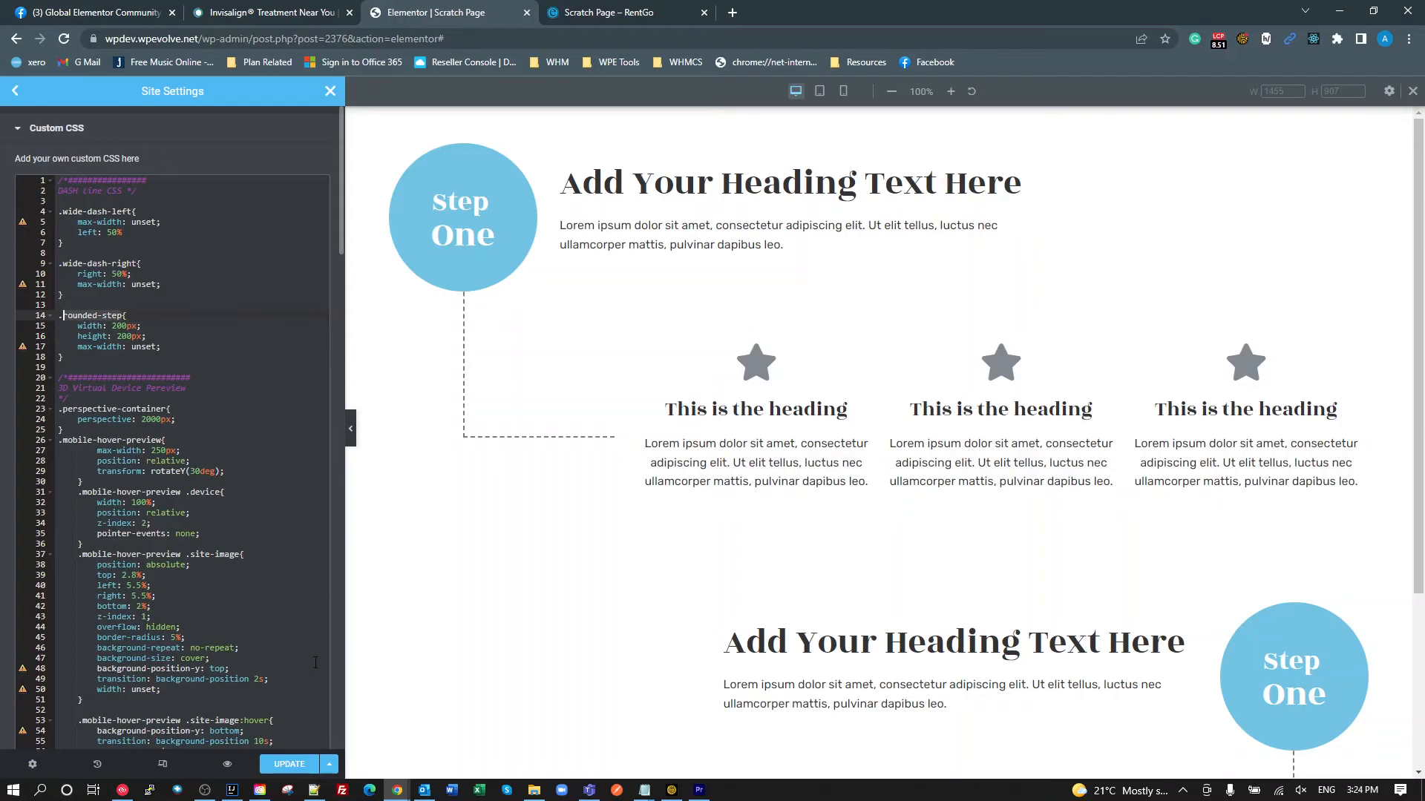
left_click(297, 765)
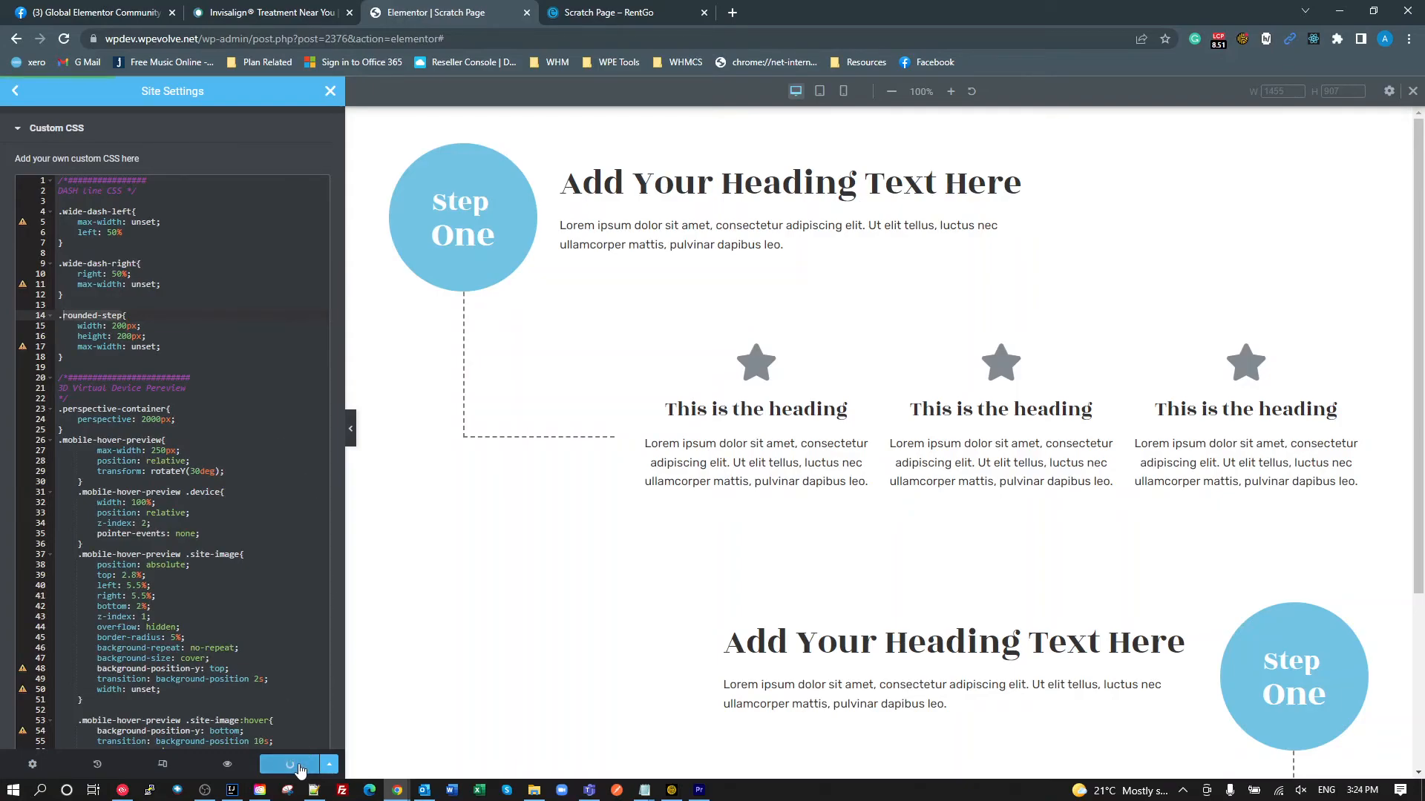
left_click(328, 92)
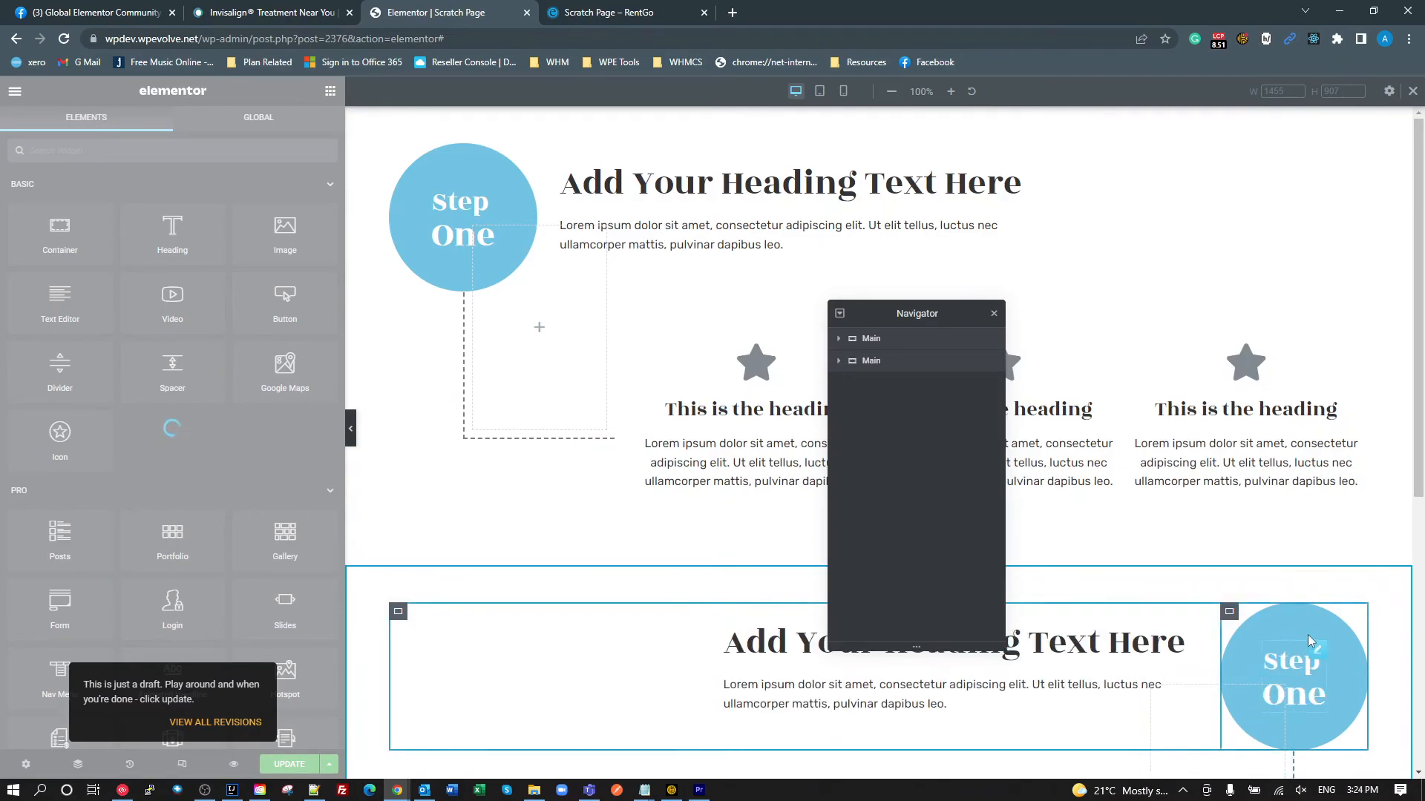
- Delete the .rounded-step rule from the custom CSS of the second Main section's Step 1 container
left_click(1230, 612)
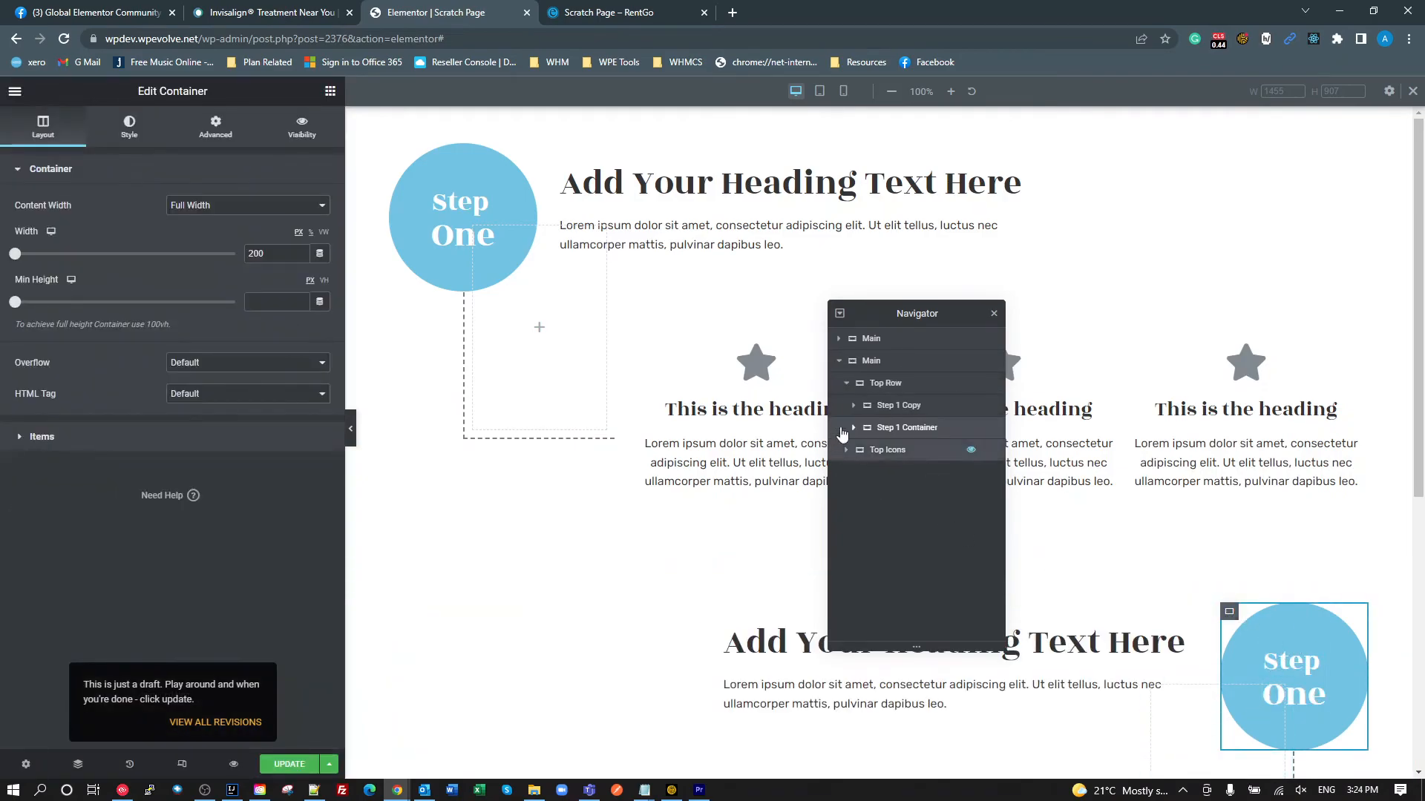
left_click(853, 428)
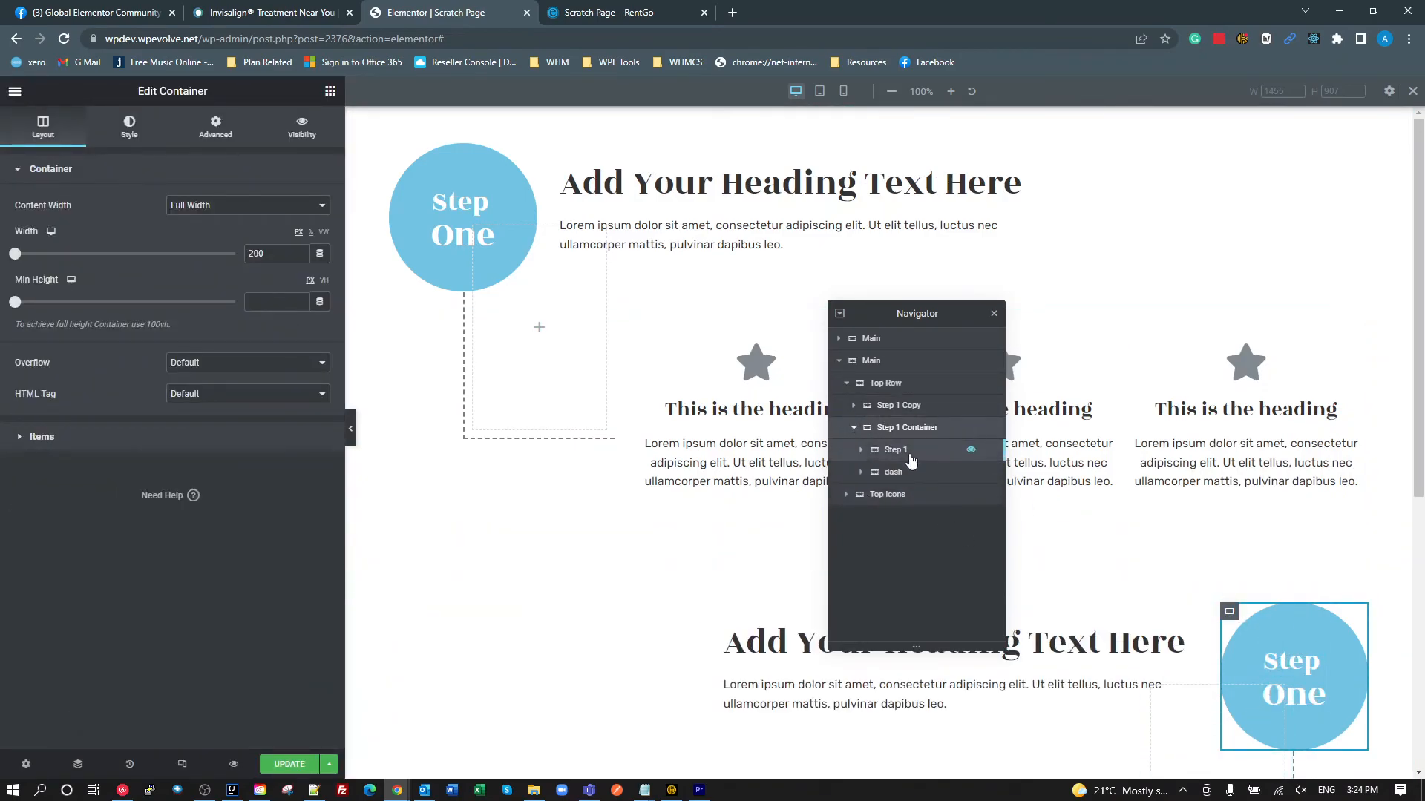
left_click(901, 453)
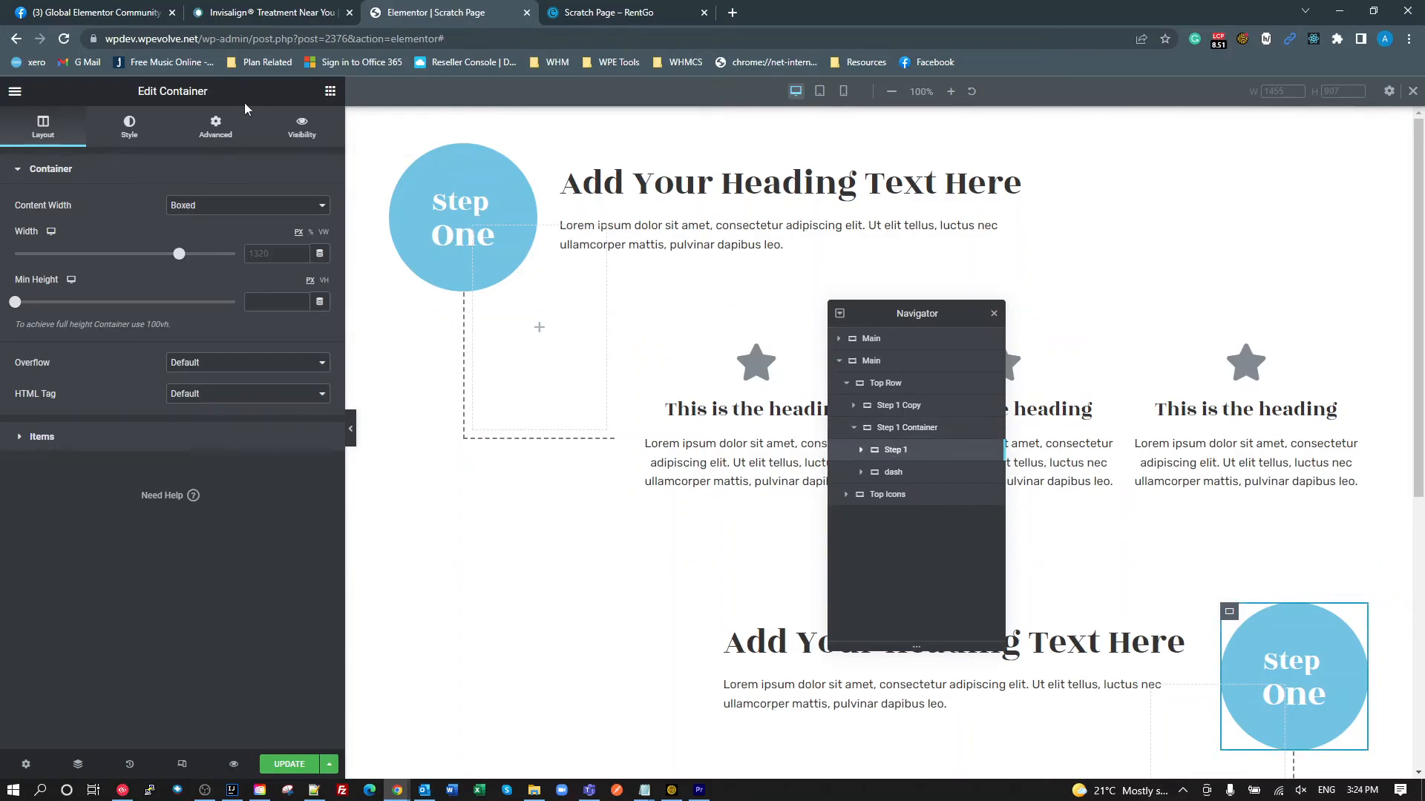
left_click(221, 128)
scroll(227, 582, "down", 2)
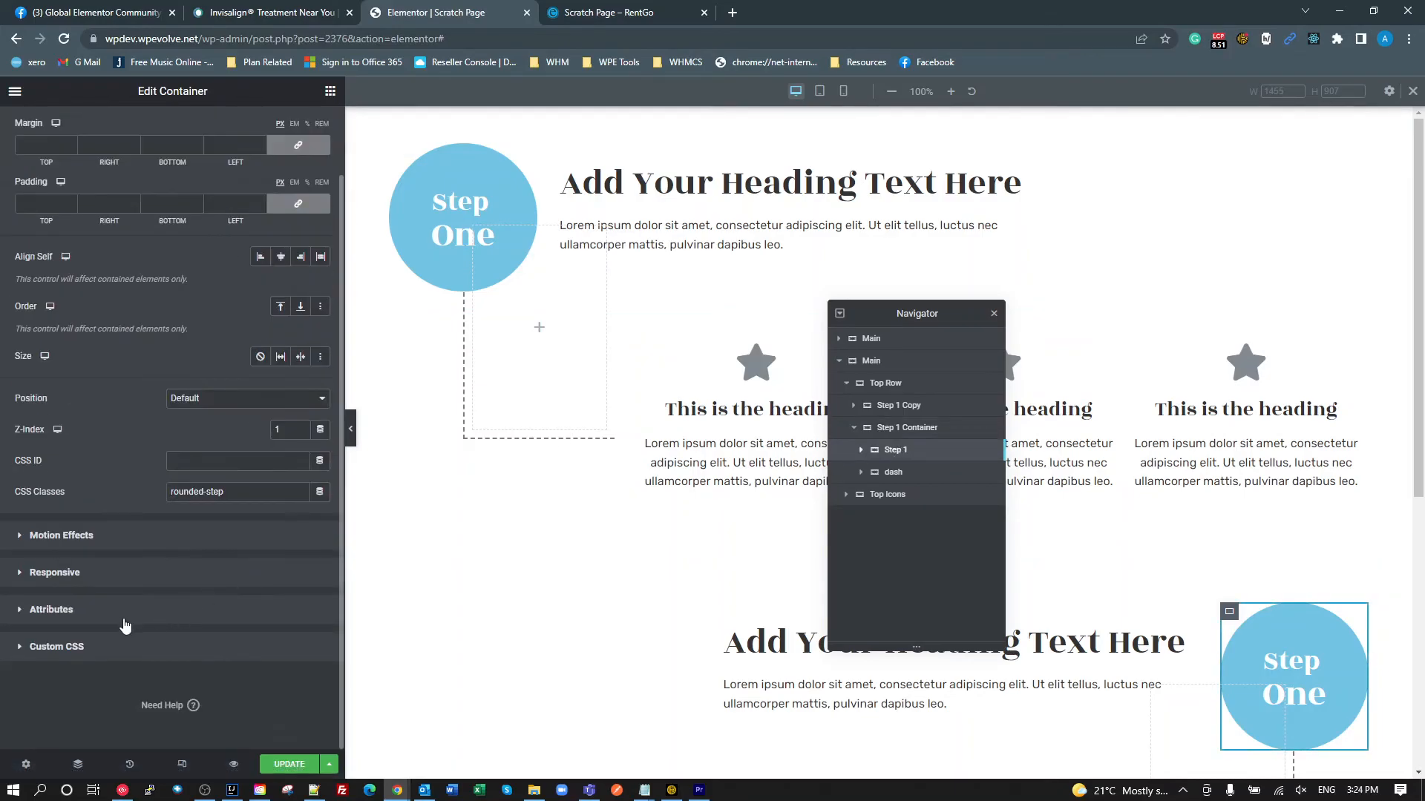
left_click(114, 644)
left_click_drag(125, 431, 3, 294)
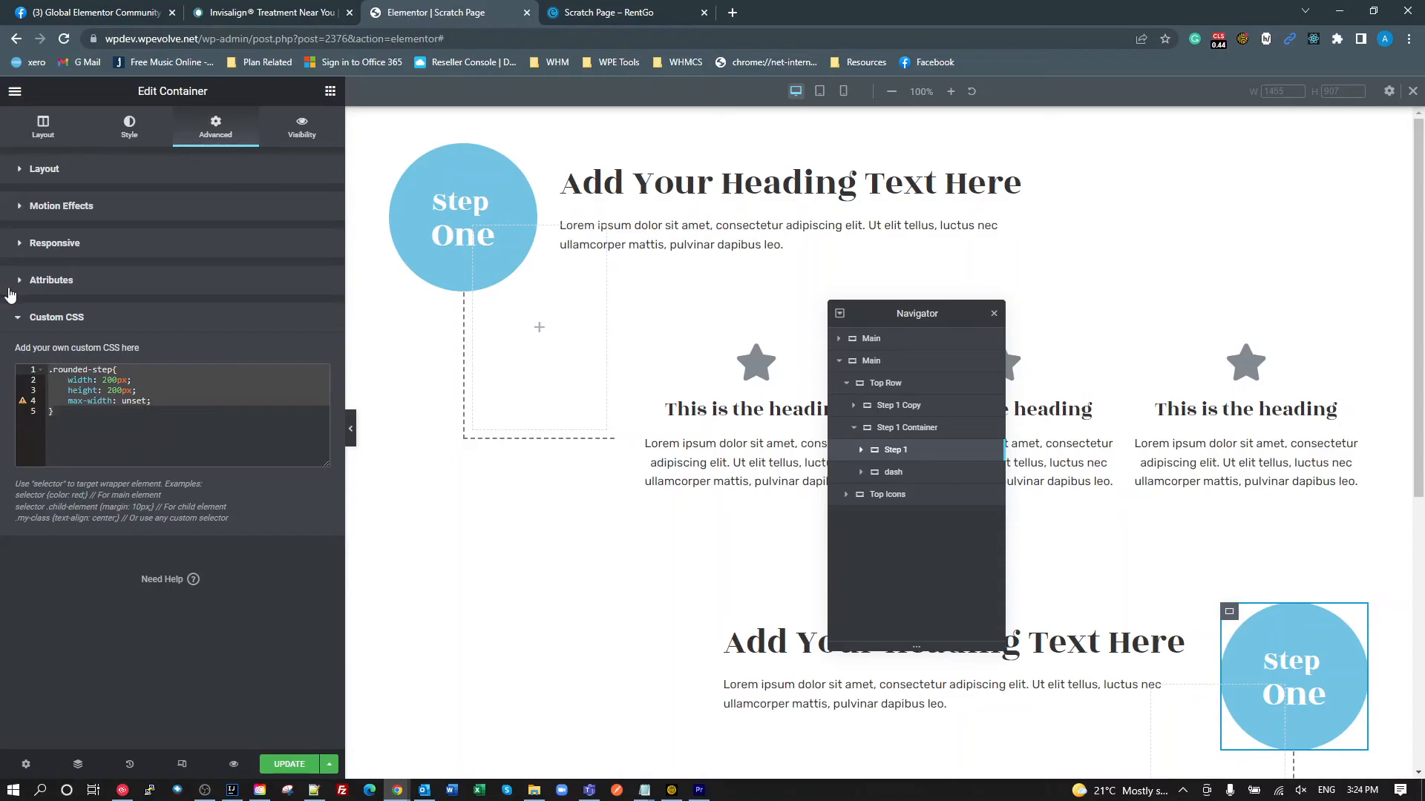
key("BackSpace")
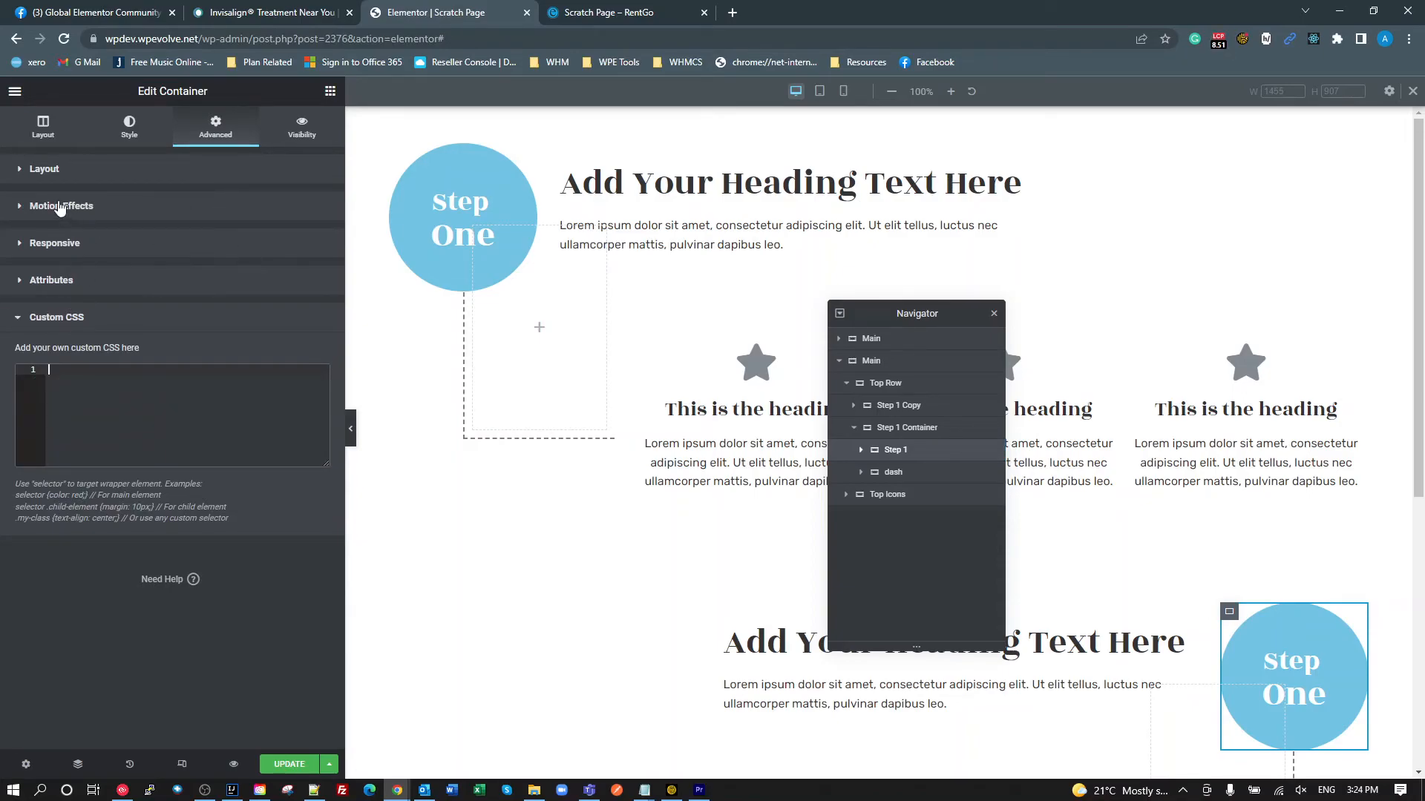
- Enter rounded-step as the CSS class of the second Main section's Step 1 container and update the page
left_click(46, 170)
scroll(246, 610, "down", 1)
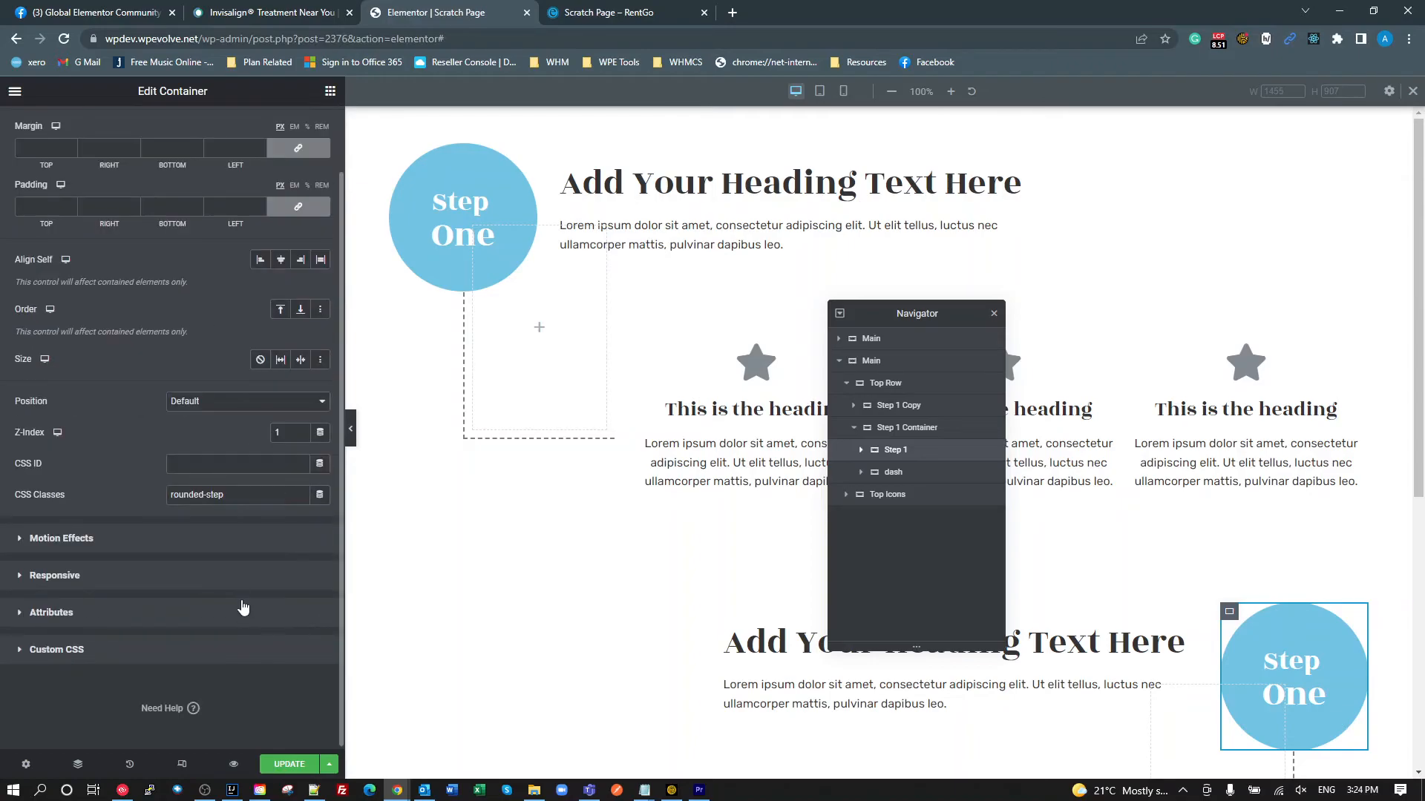
left_click_drag(245, 495, 34, 493)
type("rounded-step")
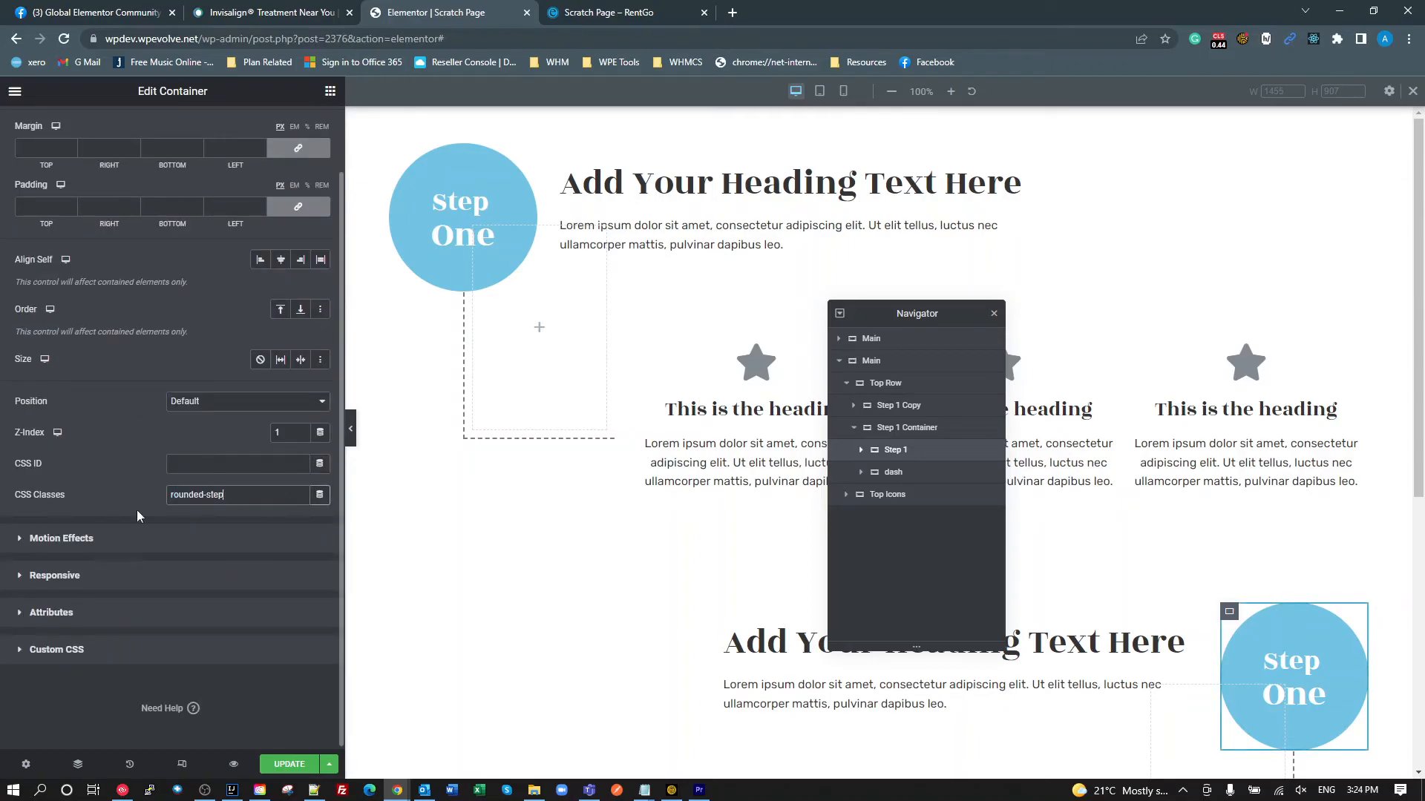
left_click(310, 773)
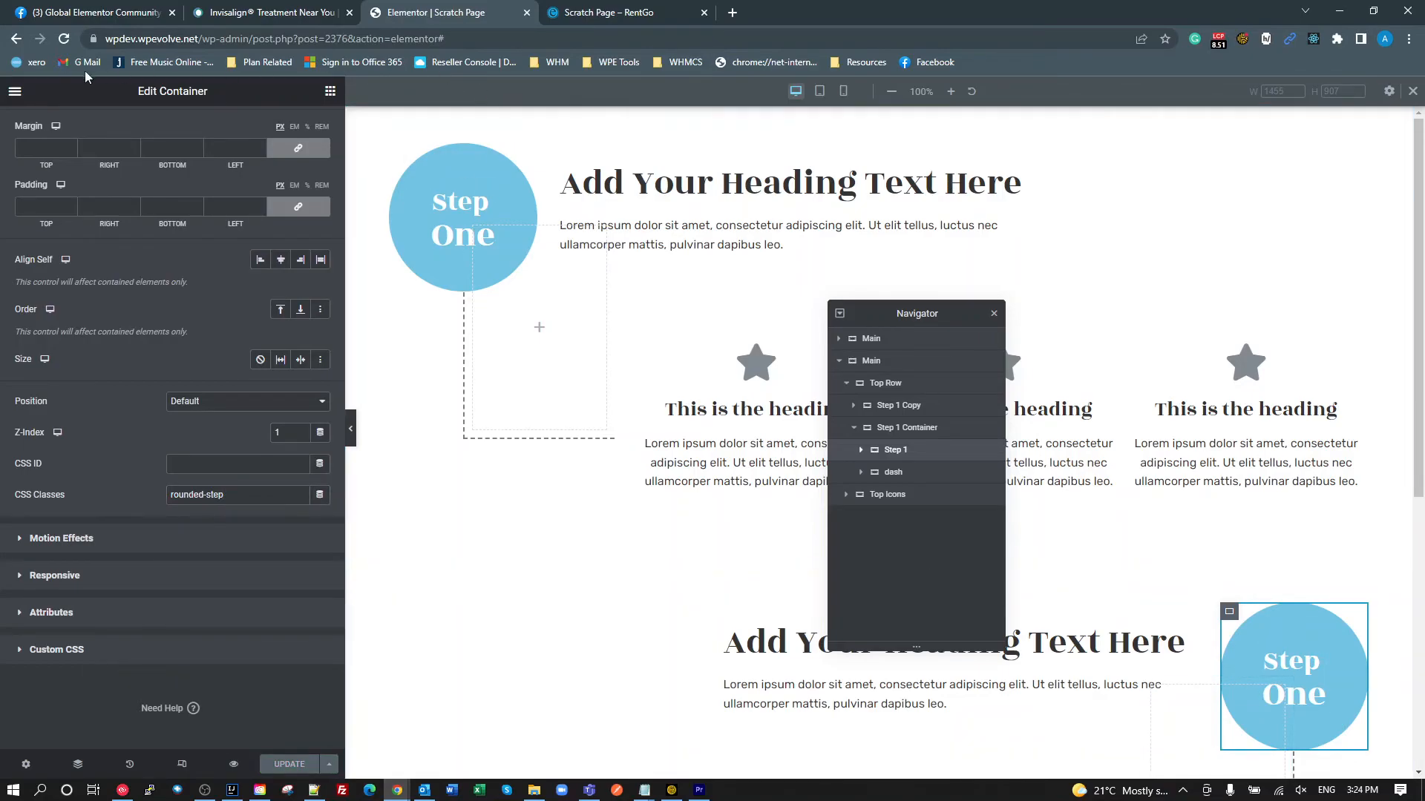
- Reload the live Scratch Page and check the second section's Step One circle and dashed line
left_click(603, 12)
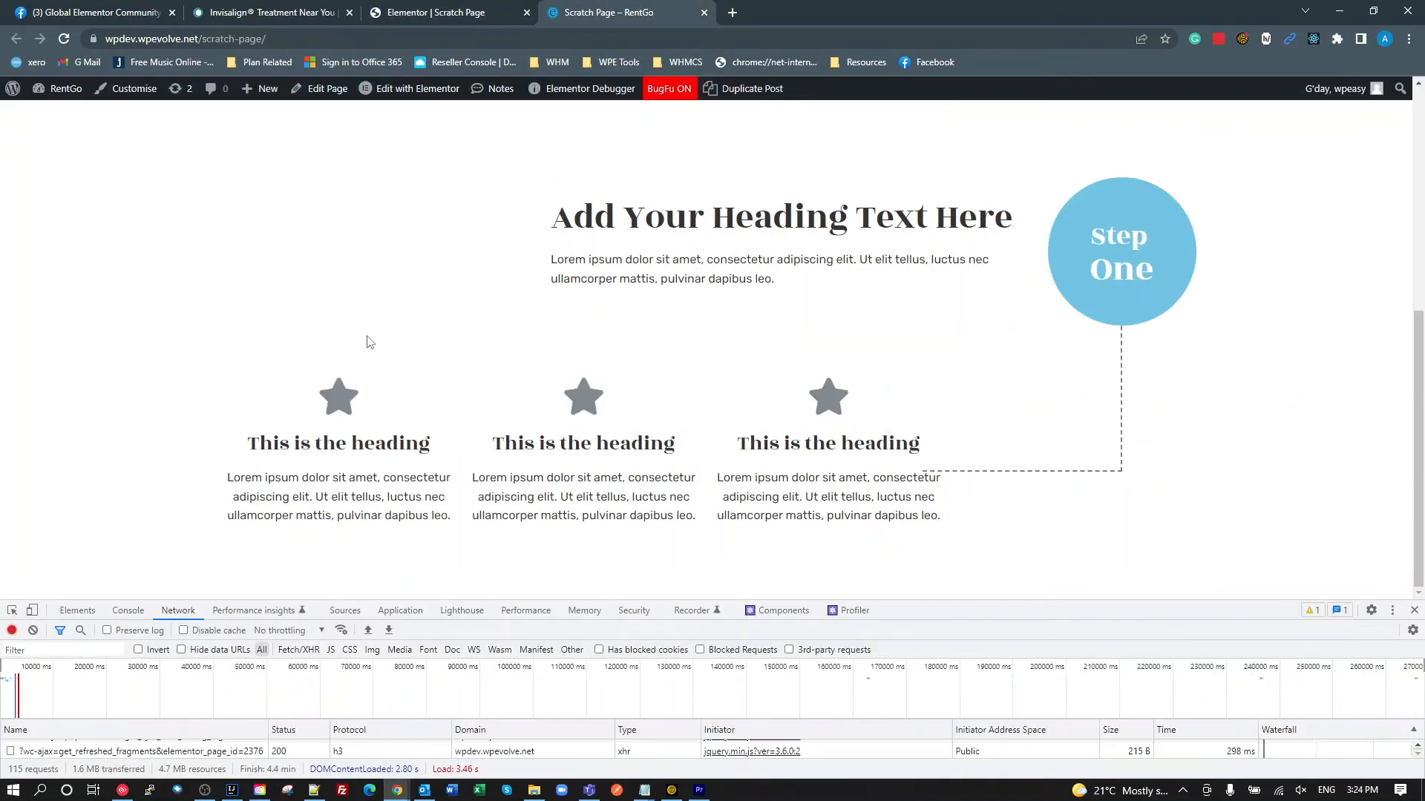
key("F5")
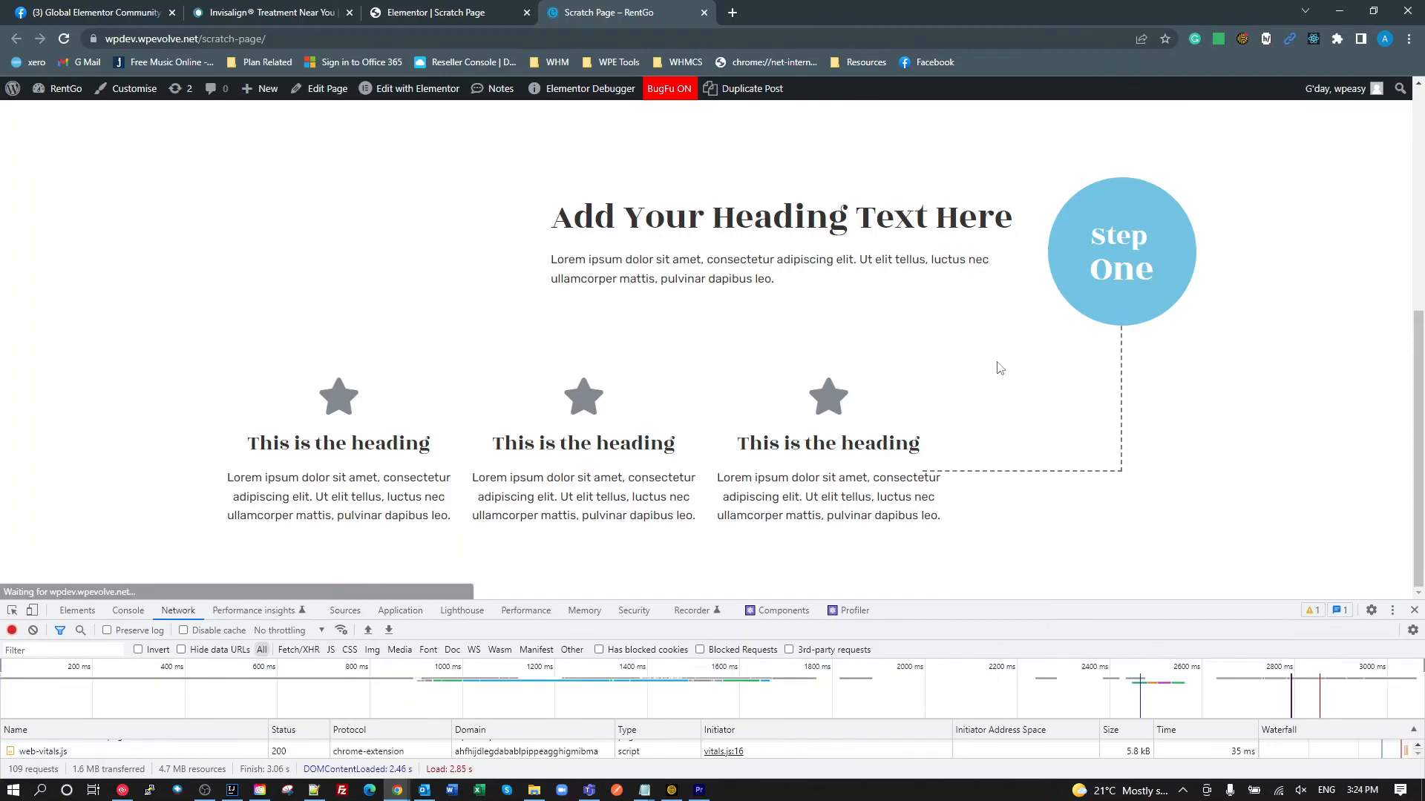
scroll(1129, 407, "down", 5)
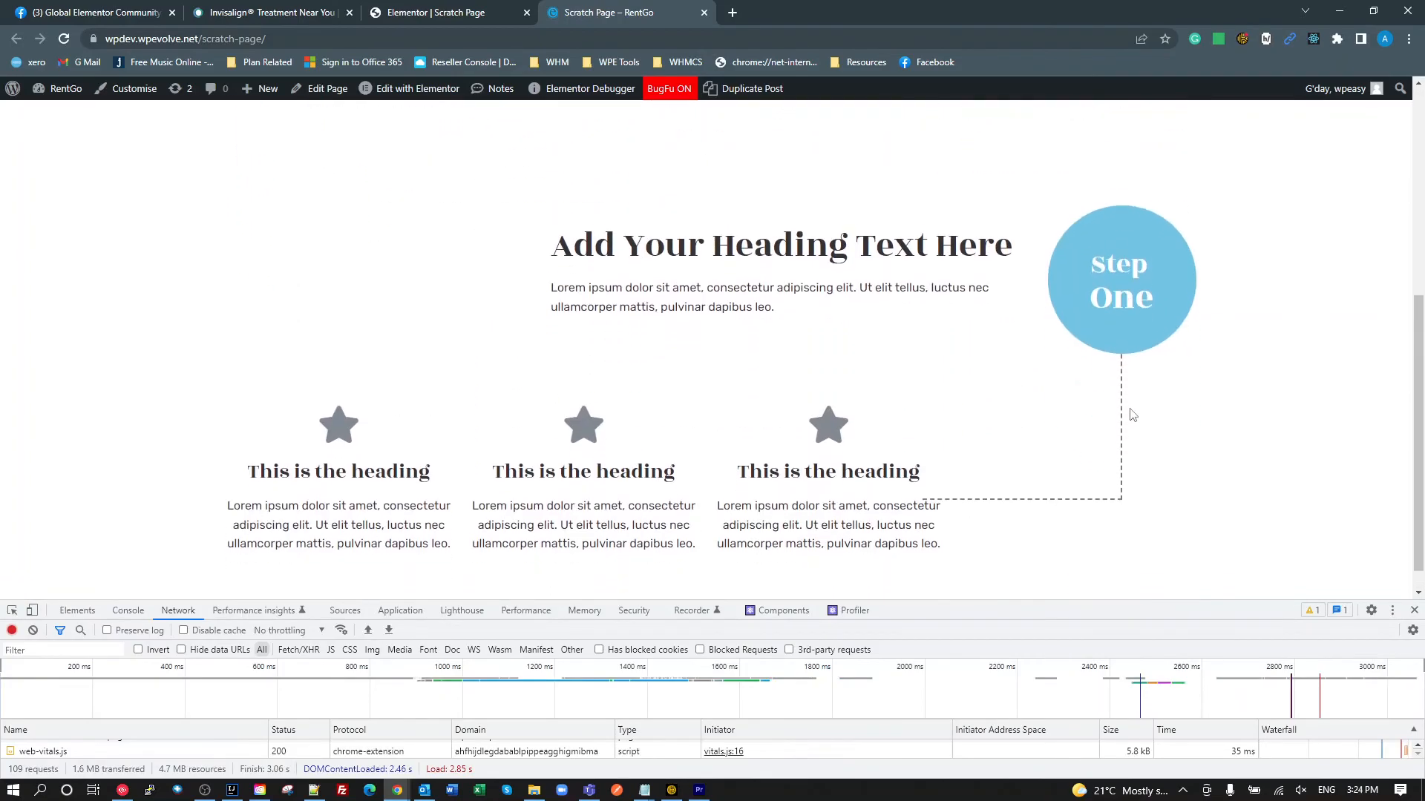
- Back in the Elementor editor, add a row container below the second Main section and nest another container inside it
left_click(428, 30)
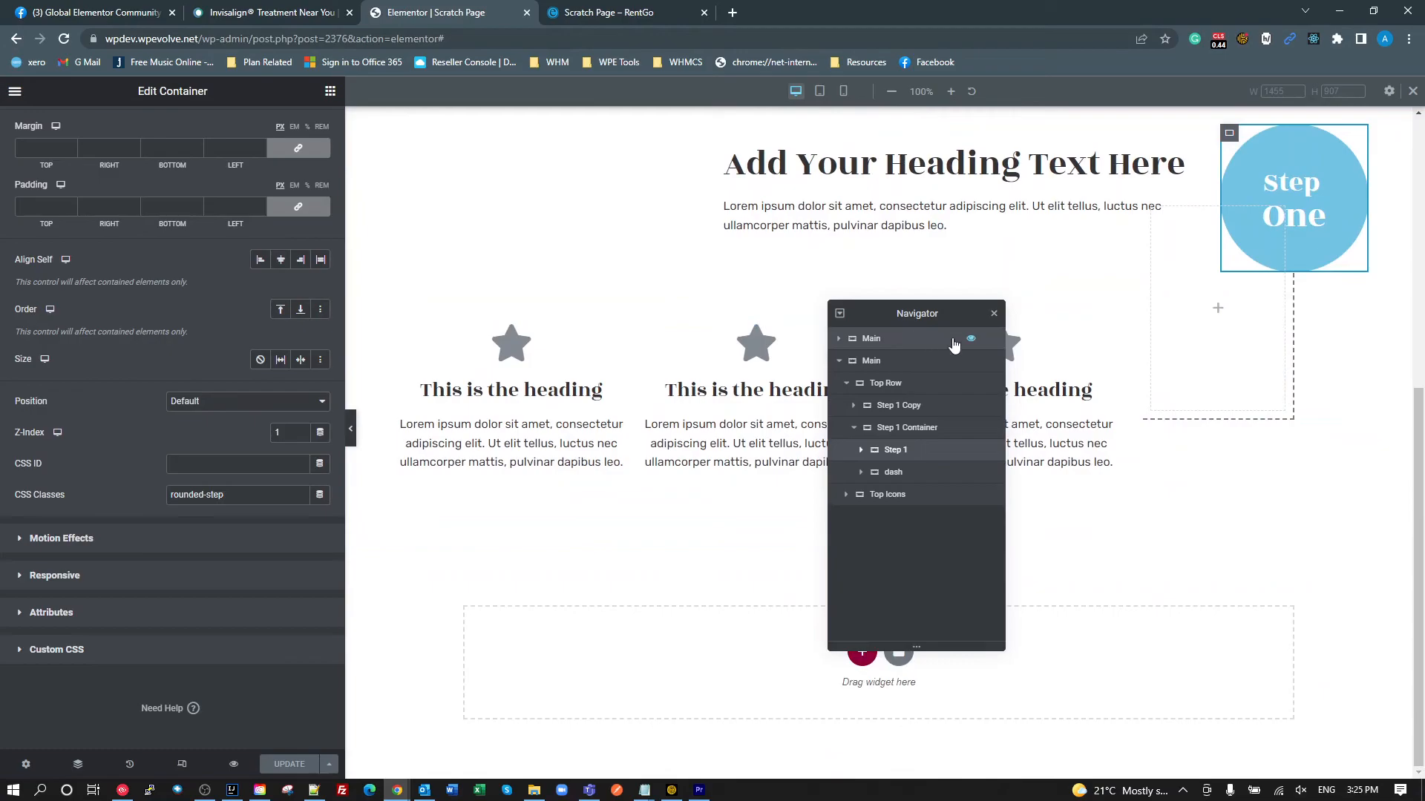
left_click(863, 658)
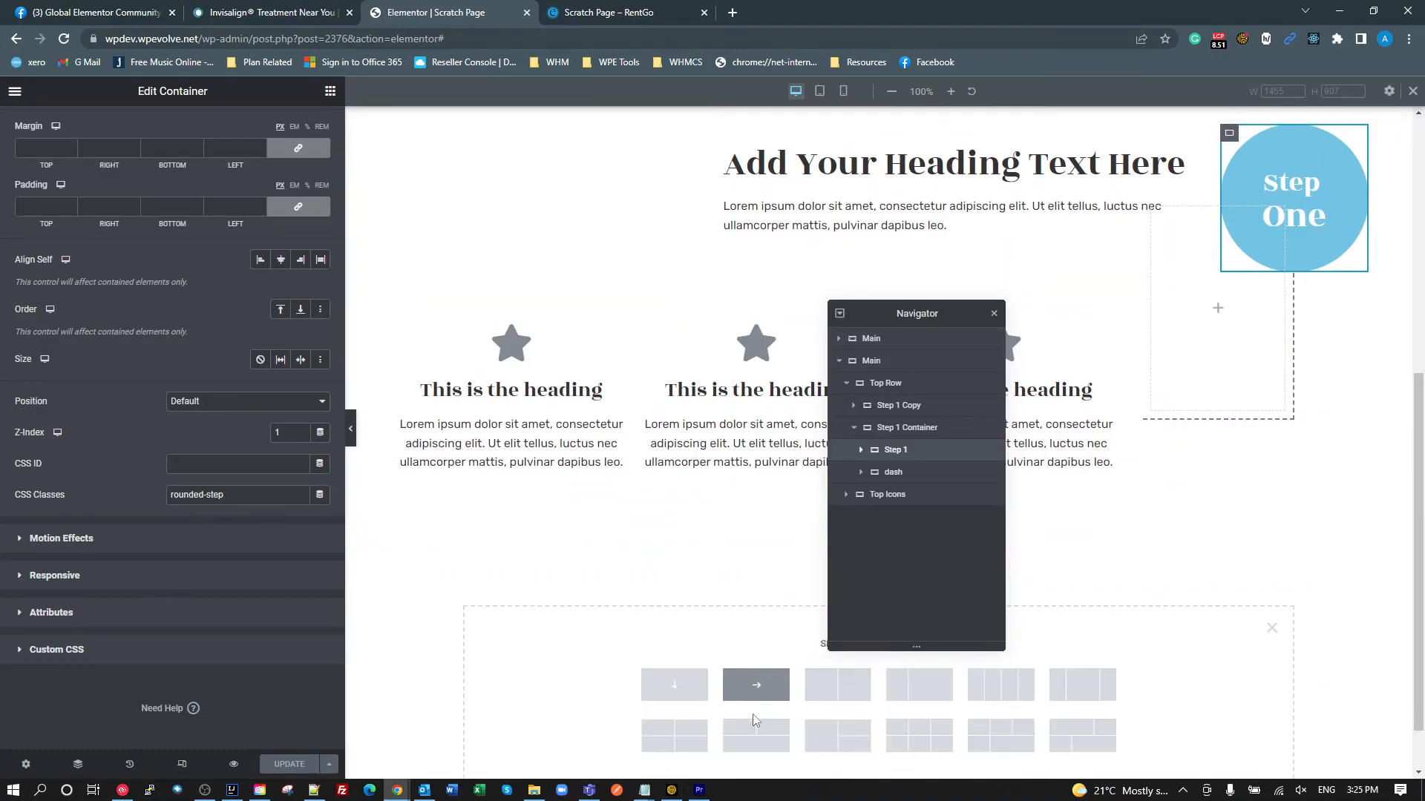
left_click(757, 685)
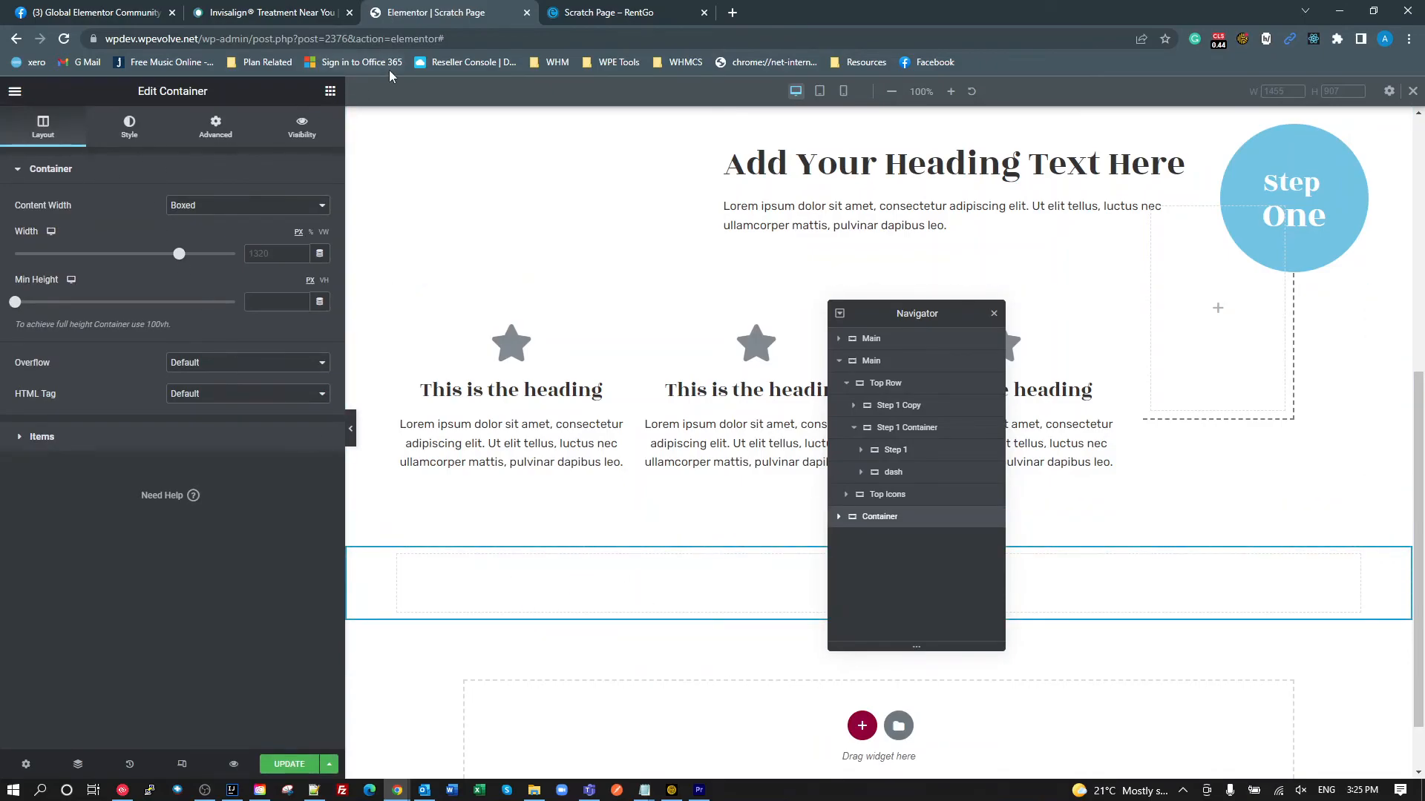
left_click_drag(60, 230, 541, 594)
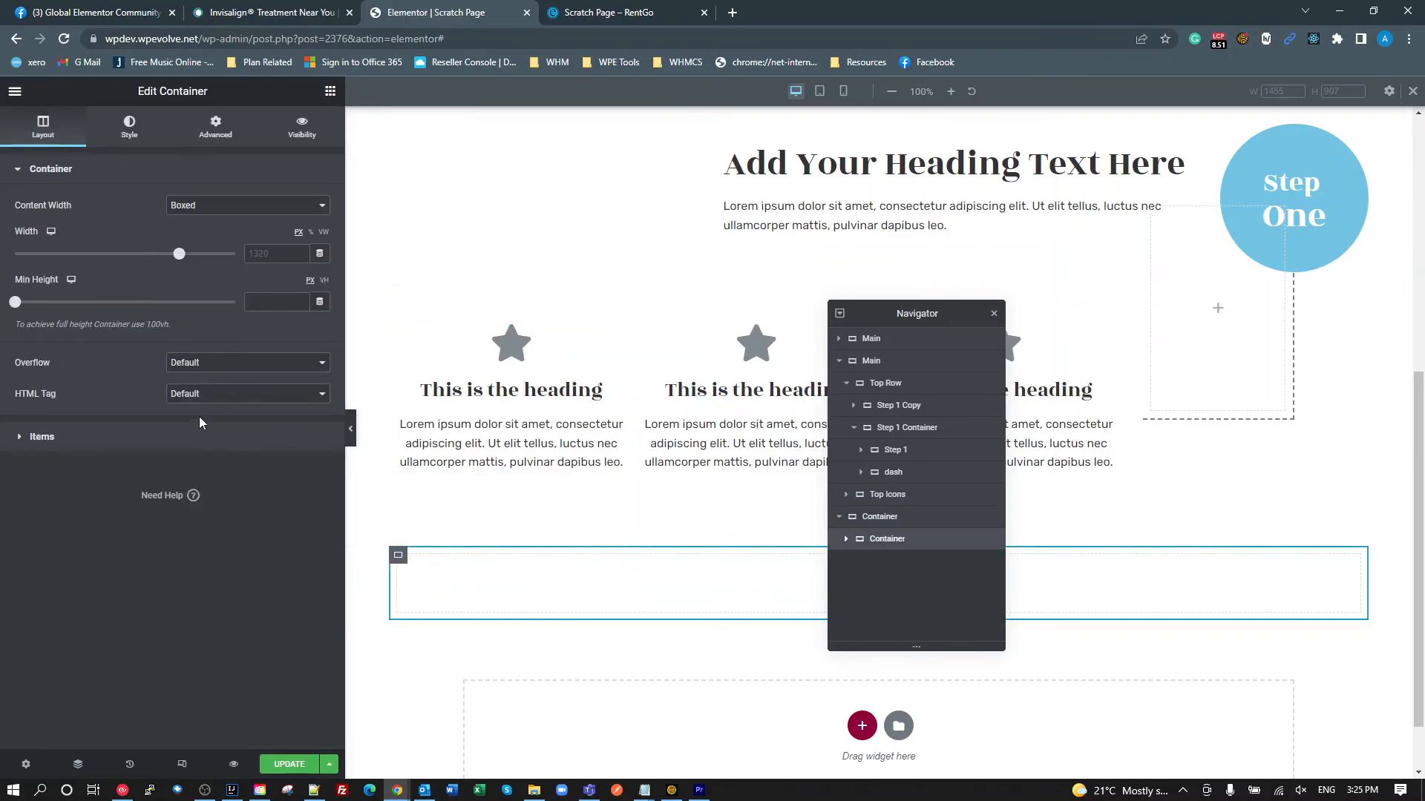
- Assign the CSS class rounded-step to the new nested container
left_click(215, 126)
left_click(209, 571)
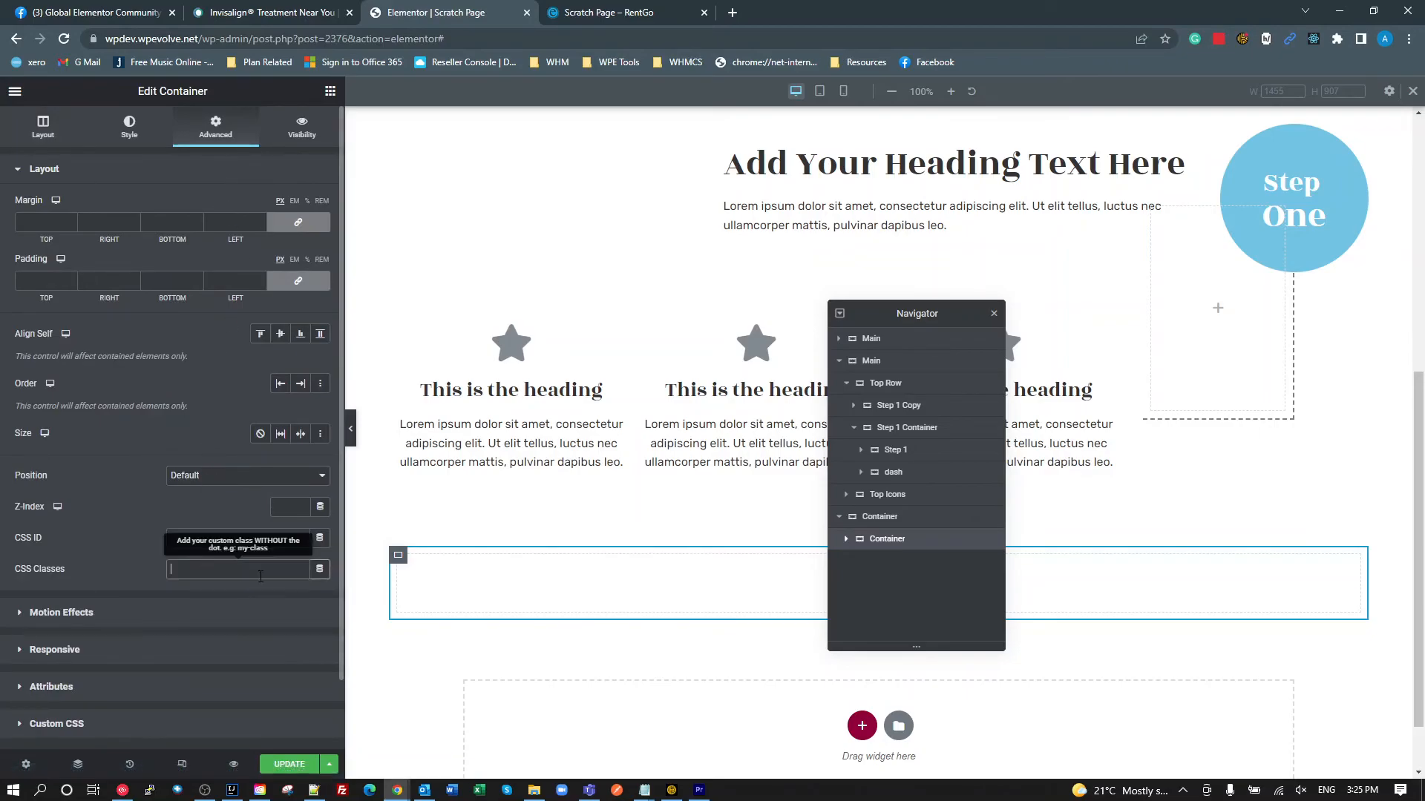
type("rounded-step")
left_click(445, 604)
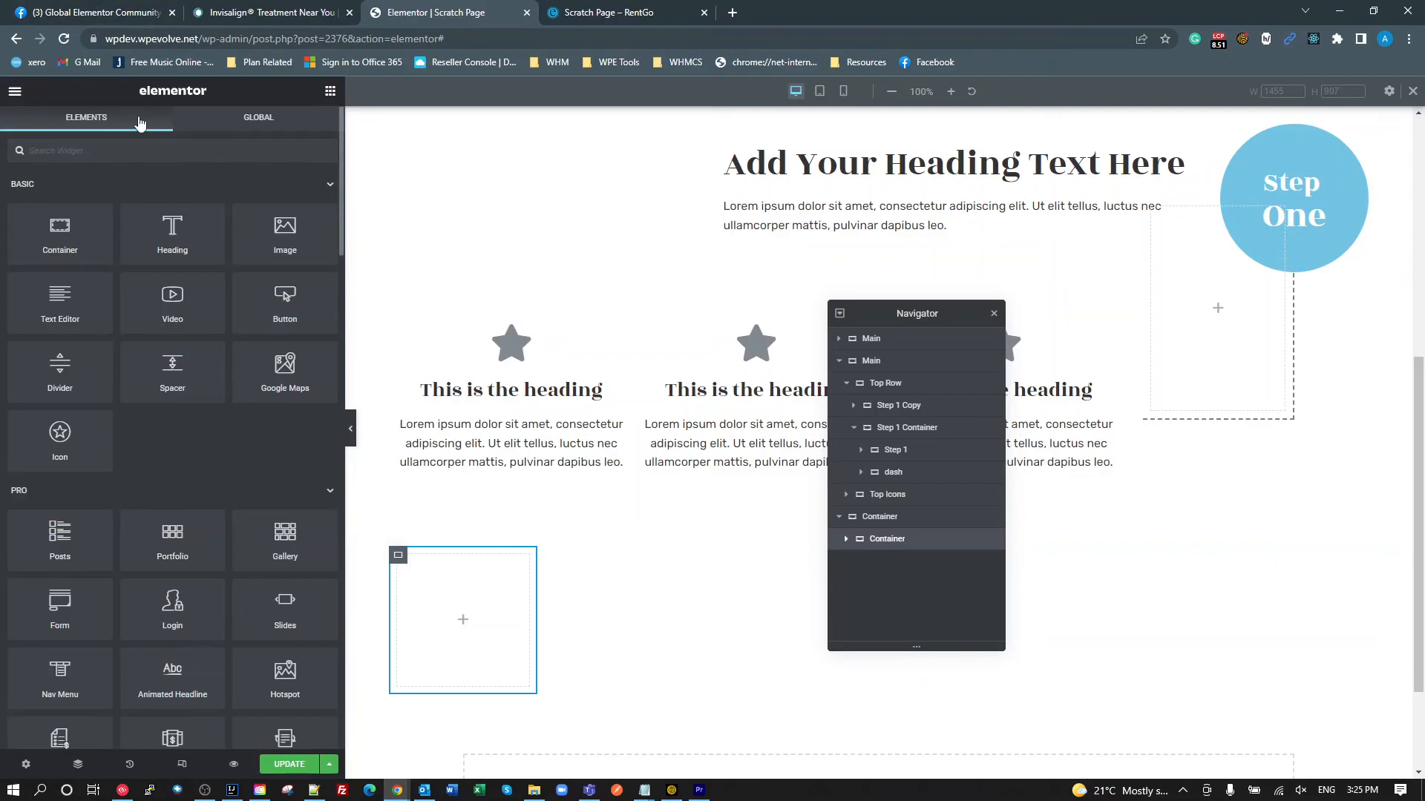
- Give the new nested container a classic background in the global Accent colour and update the page
left_click(399, 557)
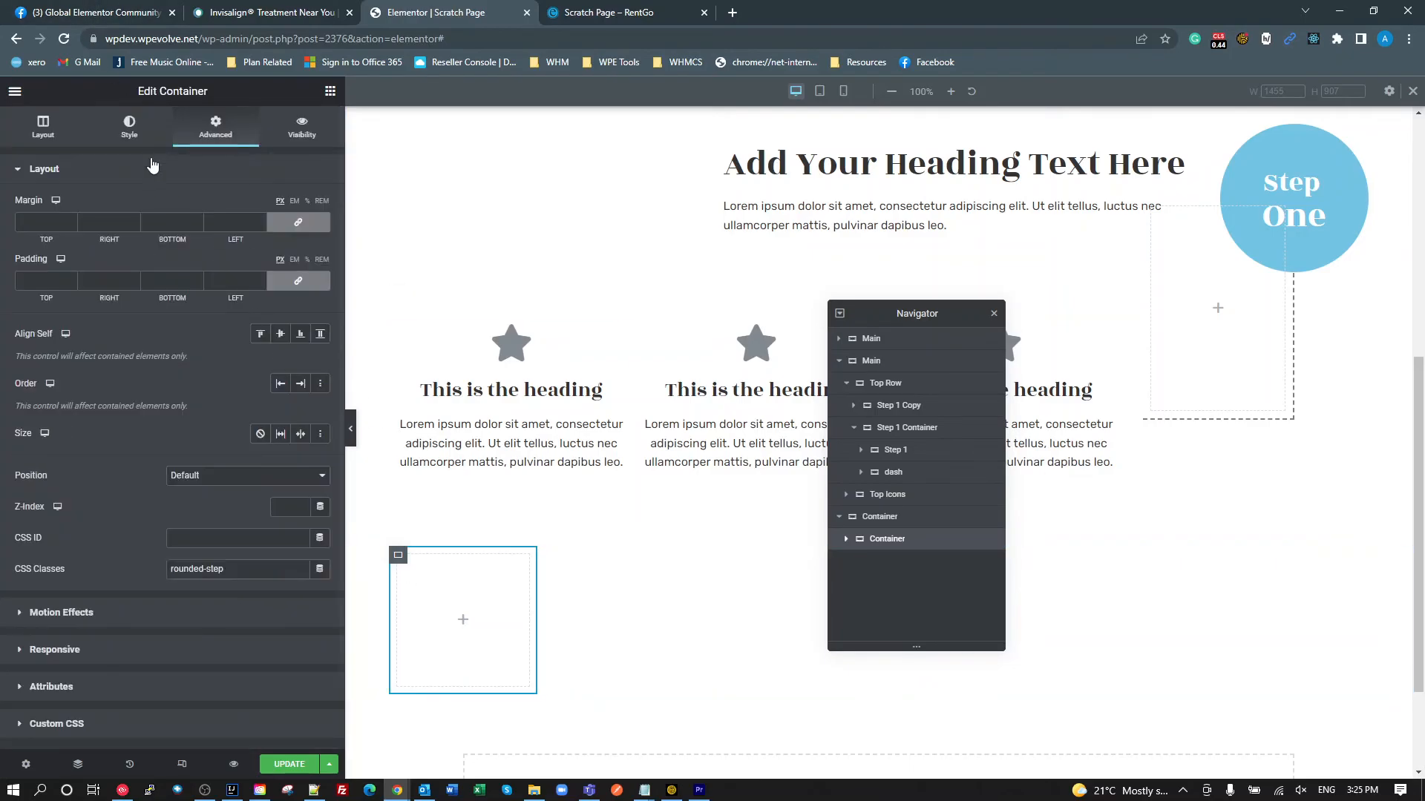
left_click(130, 128)
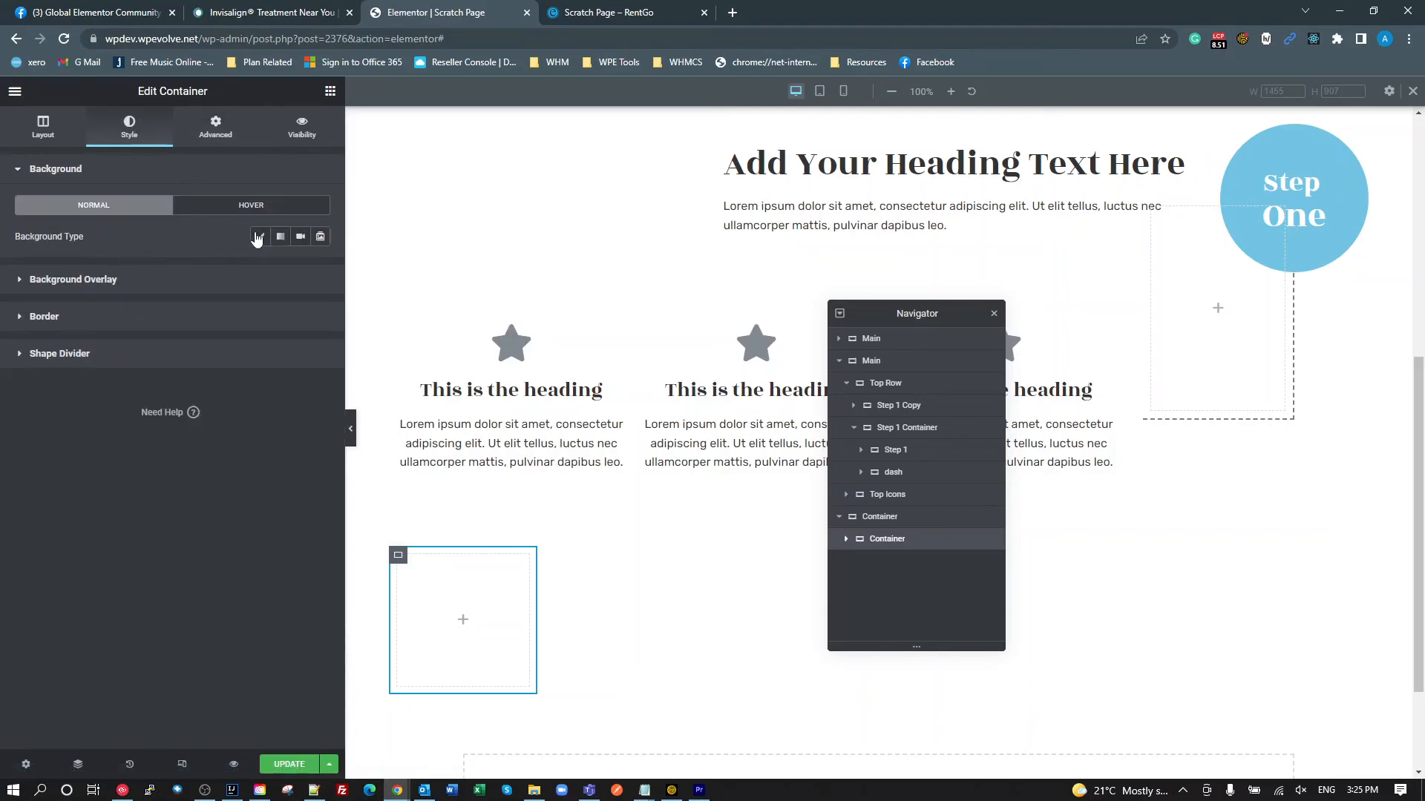
left_click(260, 236)
left_click(299, 268)
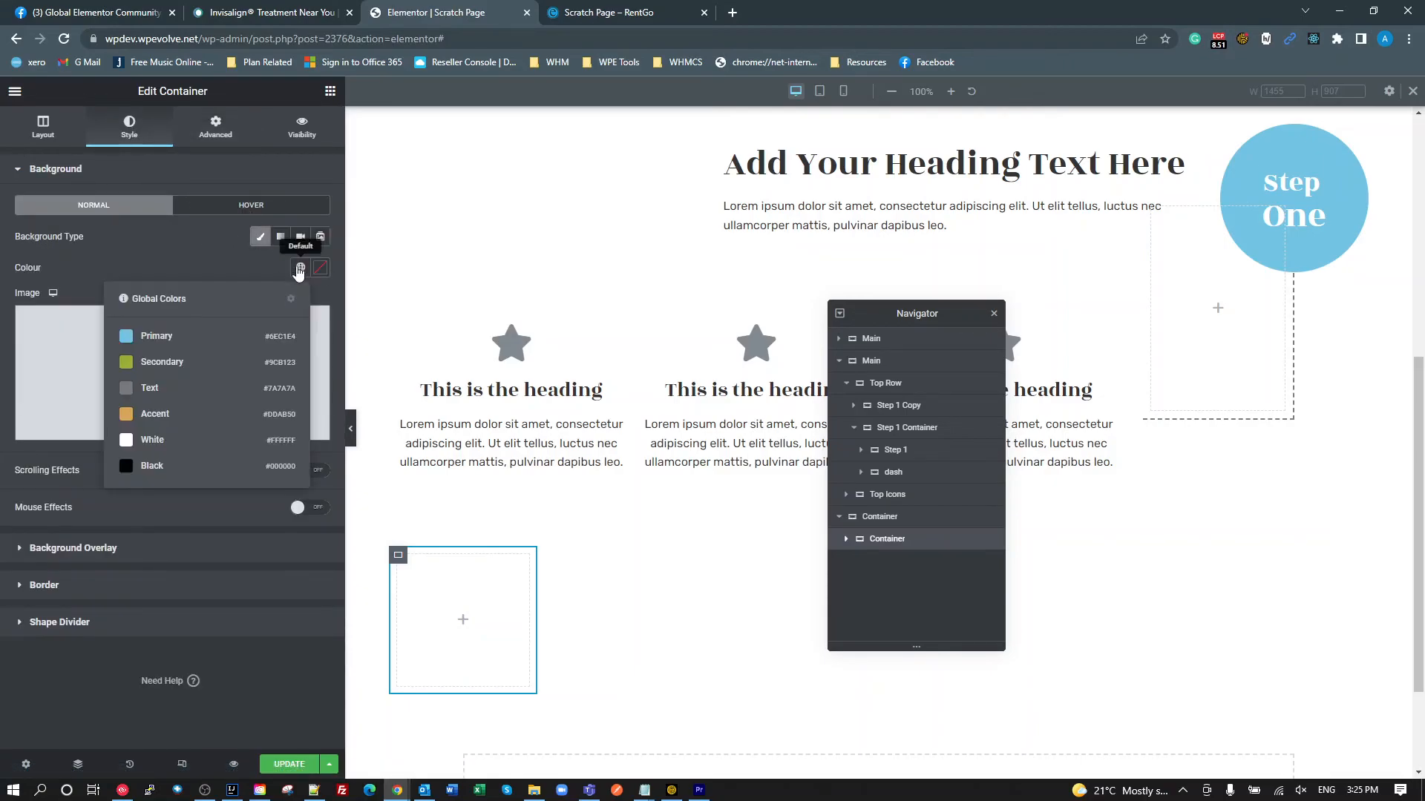
left_click(166, 413)
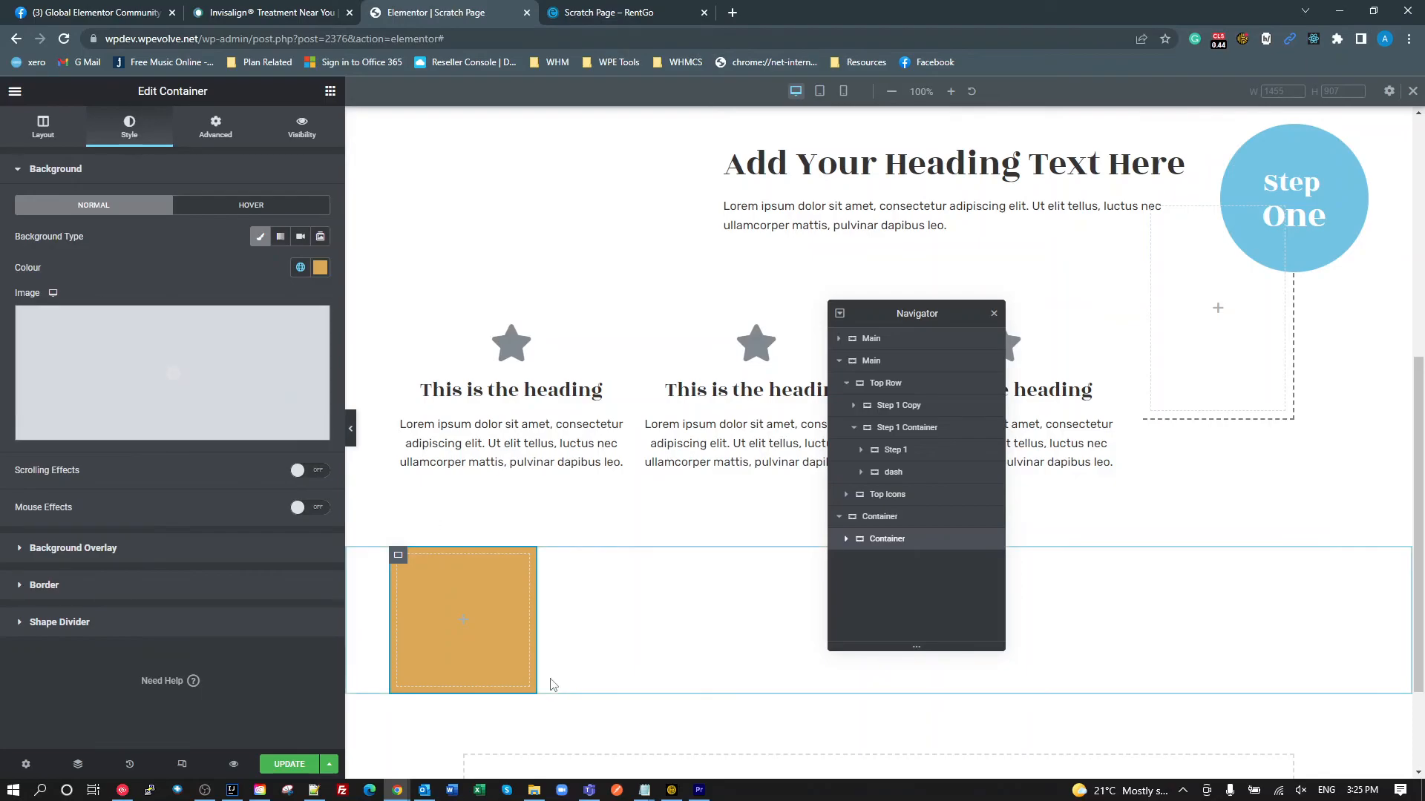
left_click(442, 598)
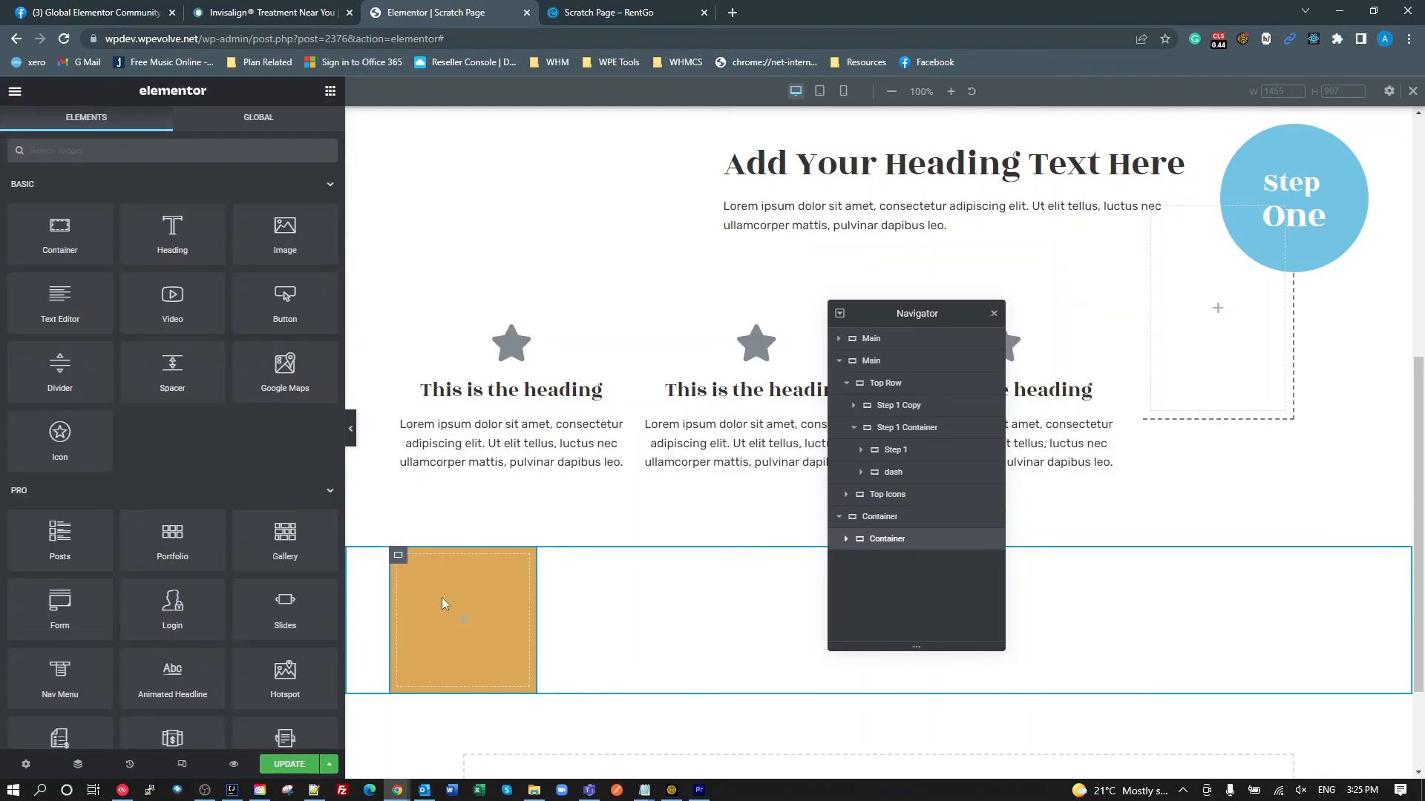
left_click(845, 539)
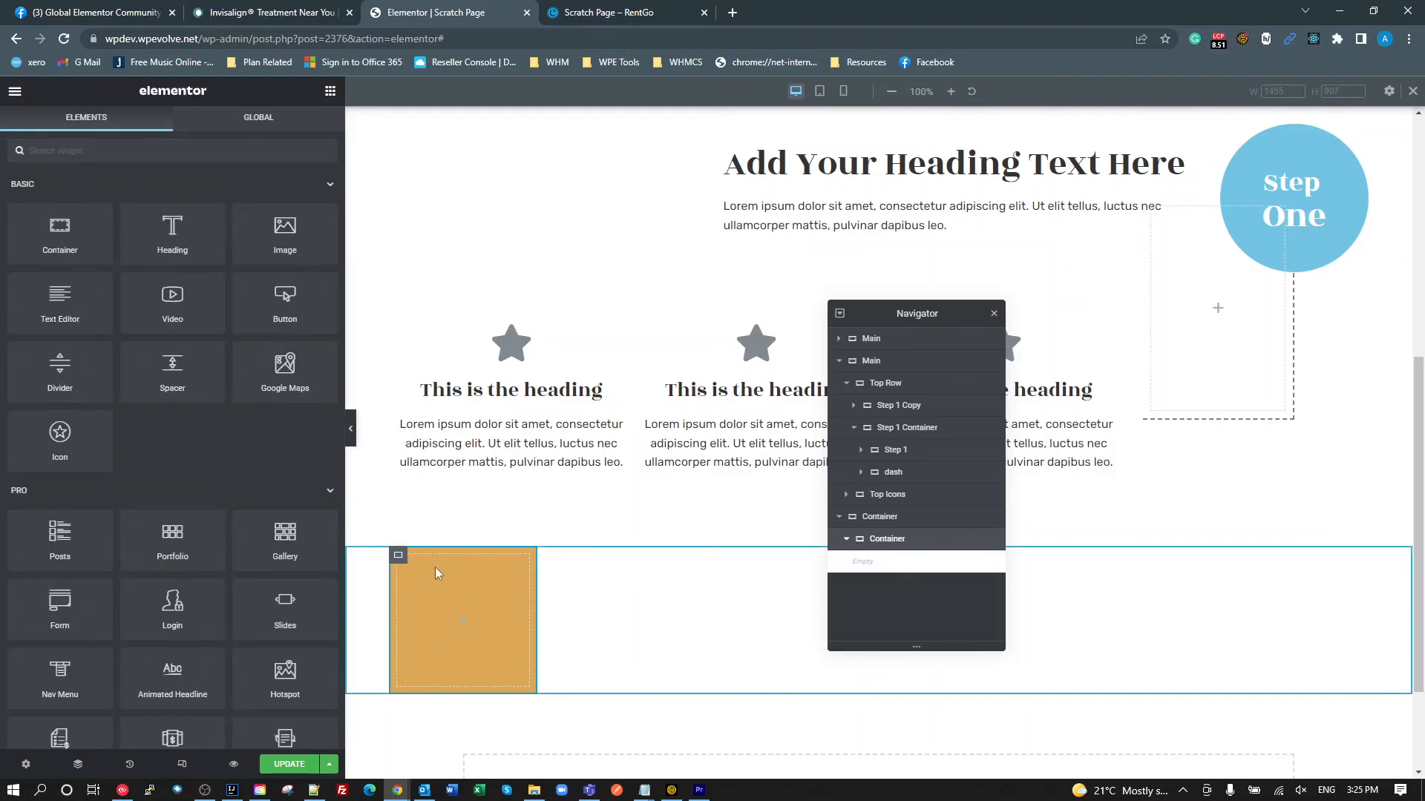
left_click(290, 765)
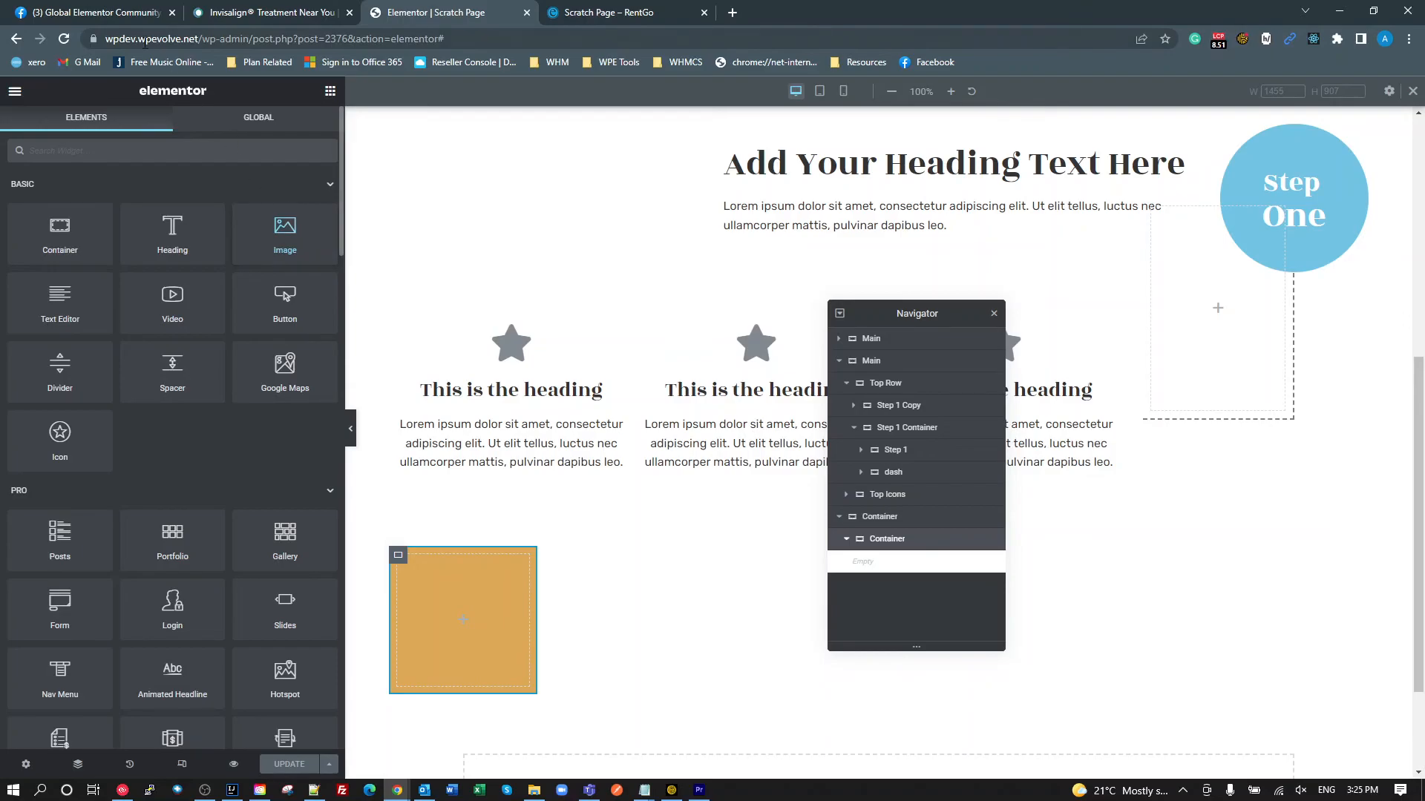
- Reload the live Scratch Page and inspect the .rounded-step styles applied to the new Accent-coloured container
left_click(593, 19)
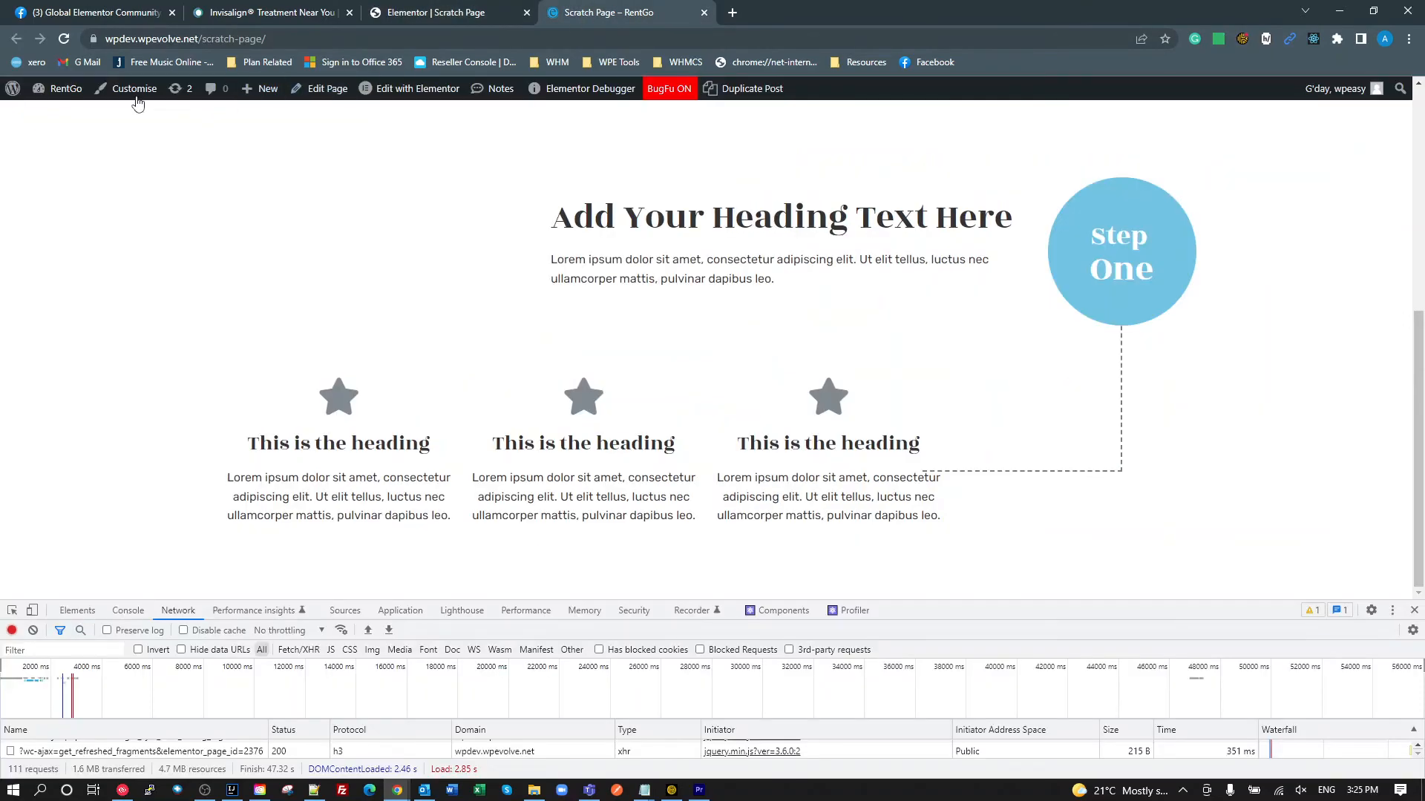
left_click(64, 39)
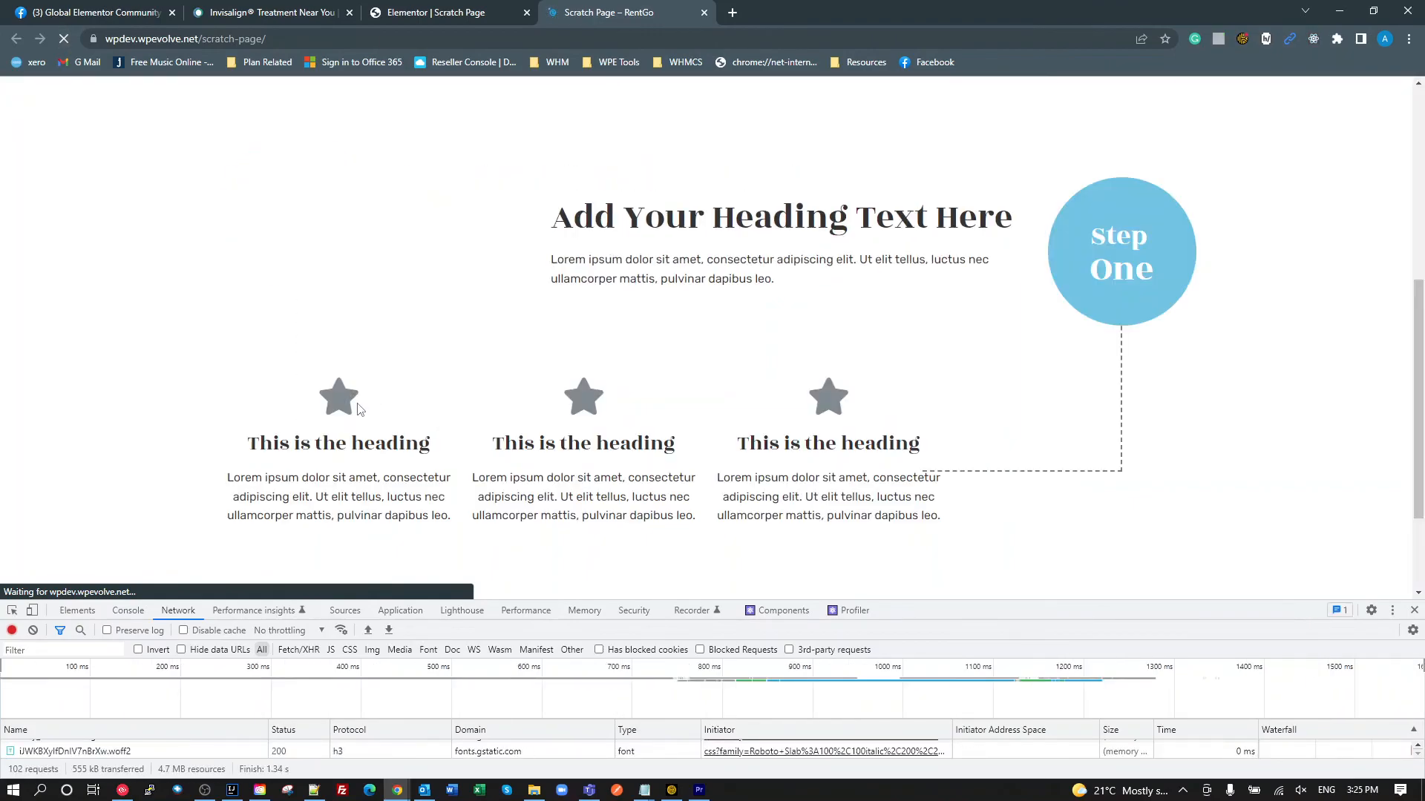
key("ctrl+shift+c")
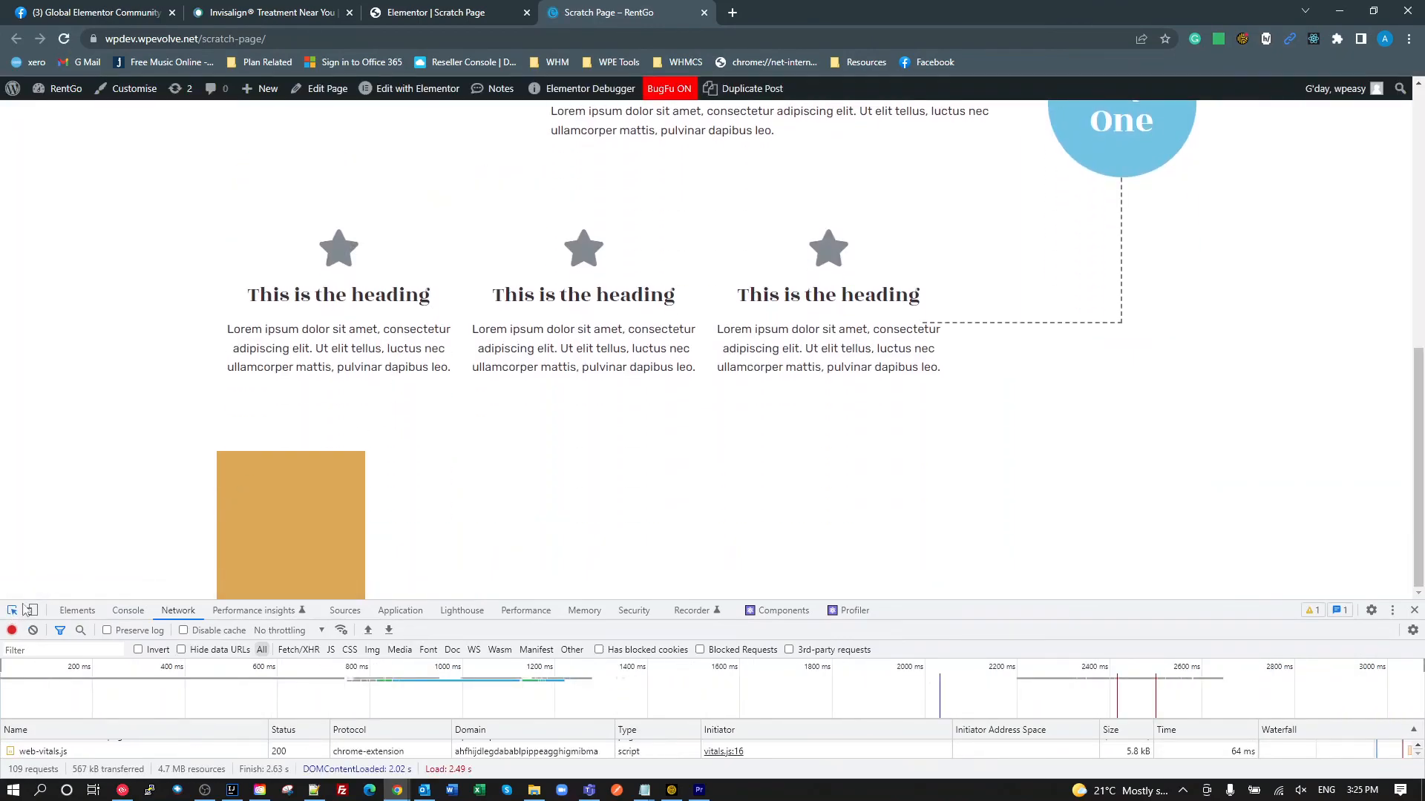
left_click(318, 496)
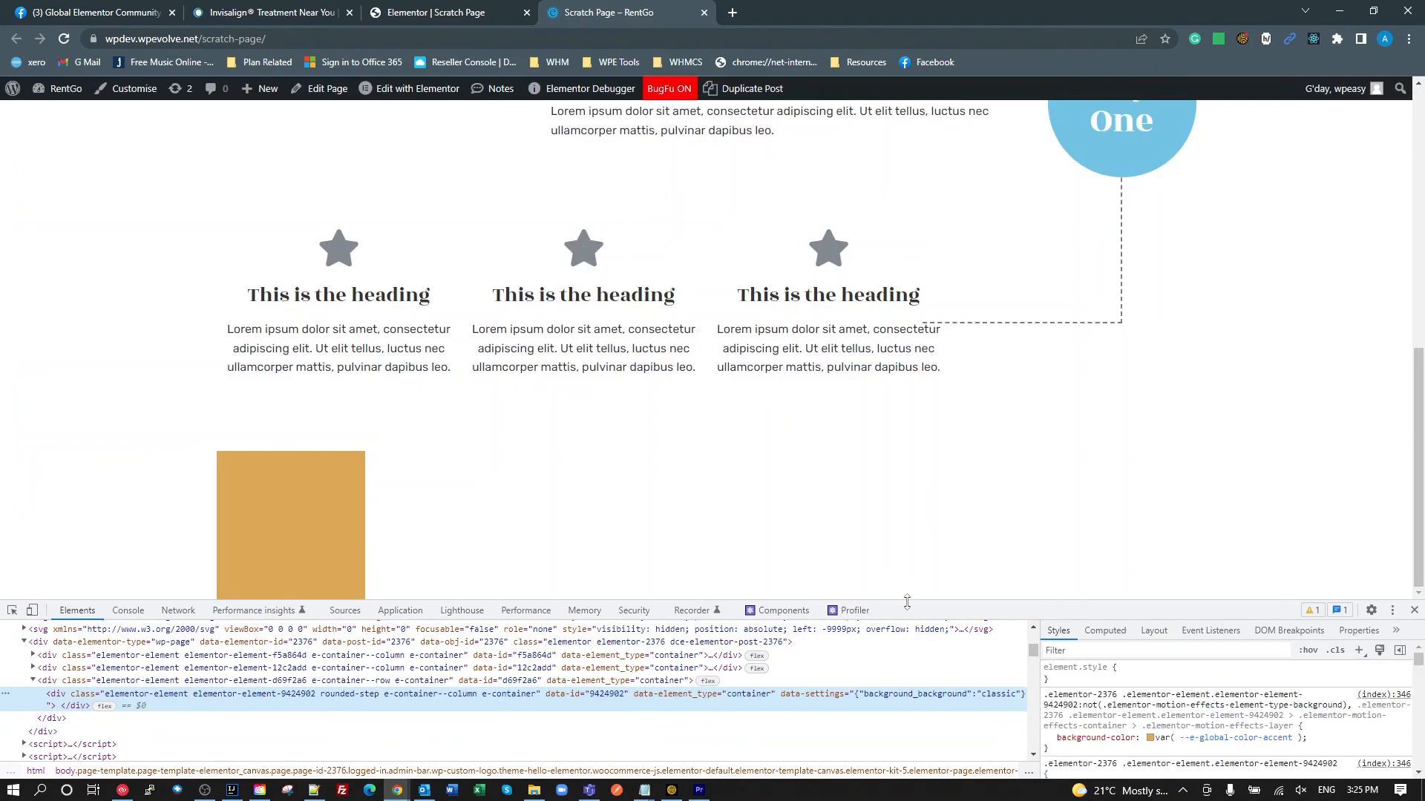
left_click_drag(912, 600, 919, 526)
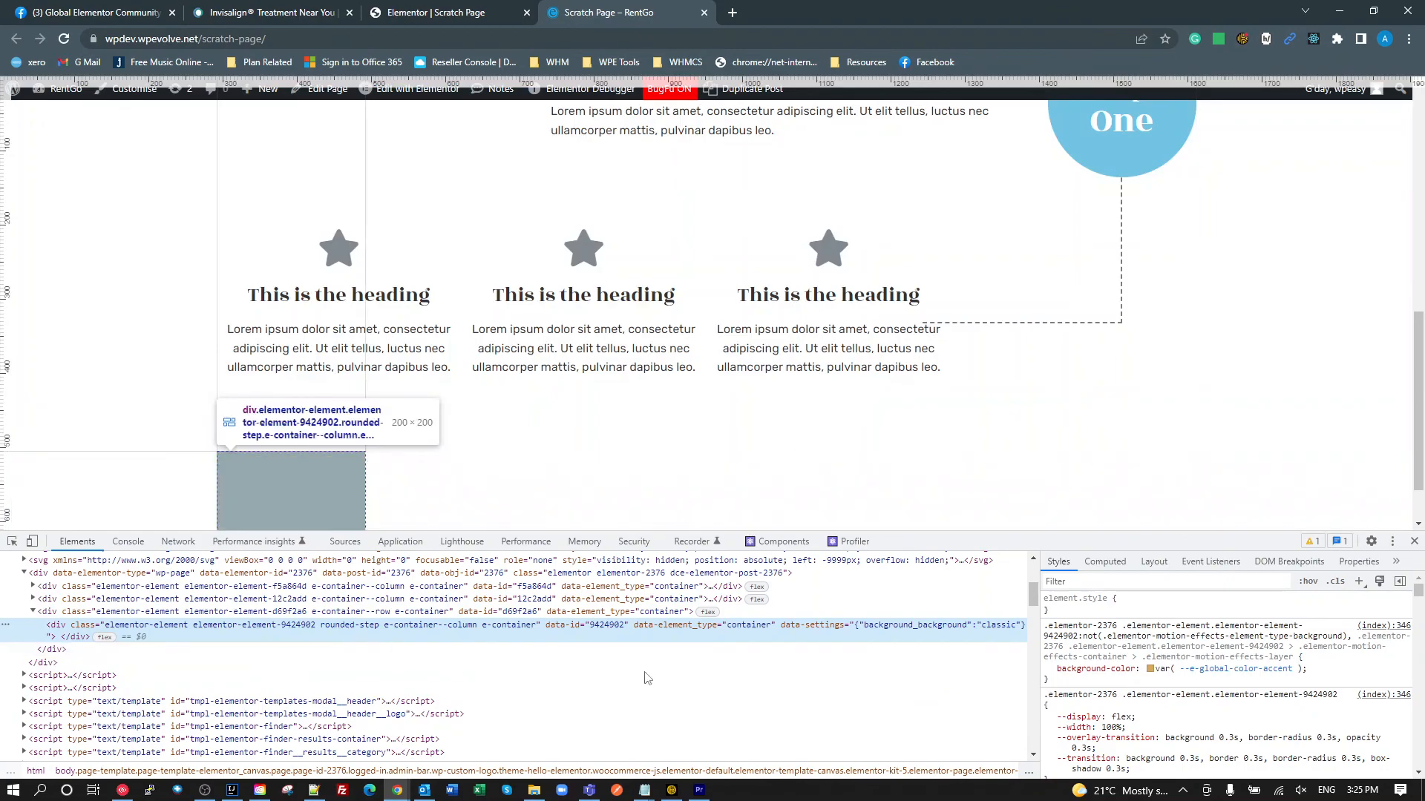
scroll(1130, 743, "down", 1)
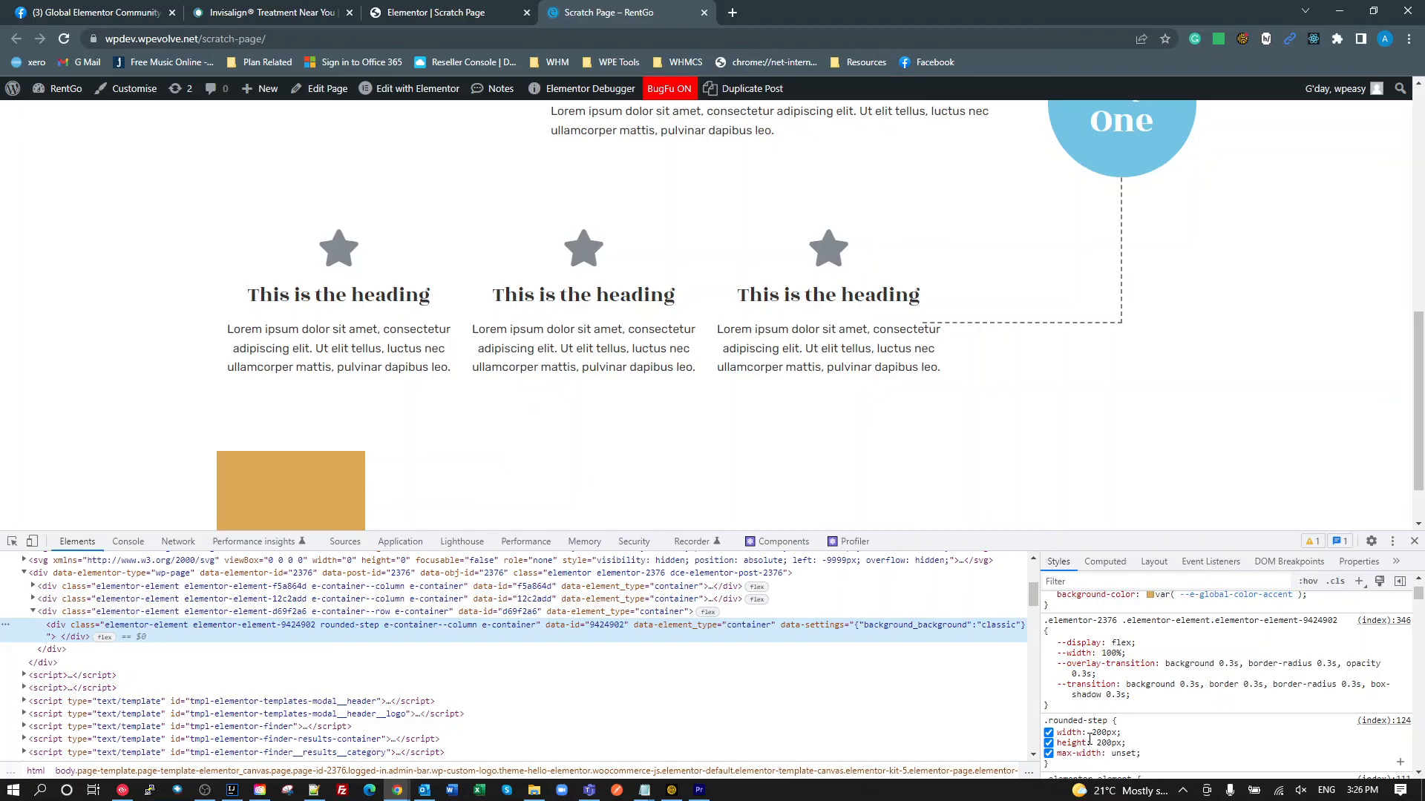
- Add border-radius: 100% to the .rounded-step rule in the browser inspector and copy that declaration
left_click(1174, 762)
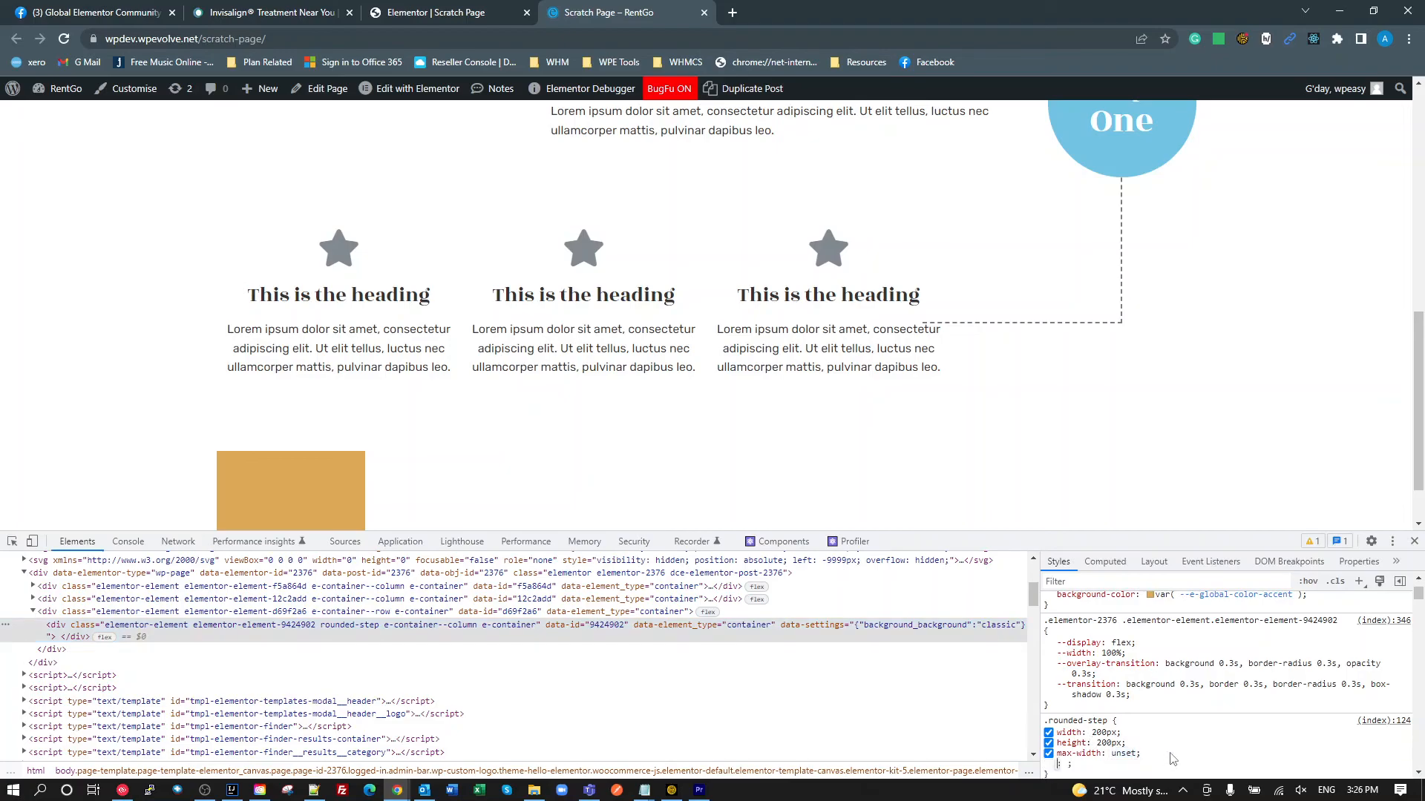
type("border")
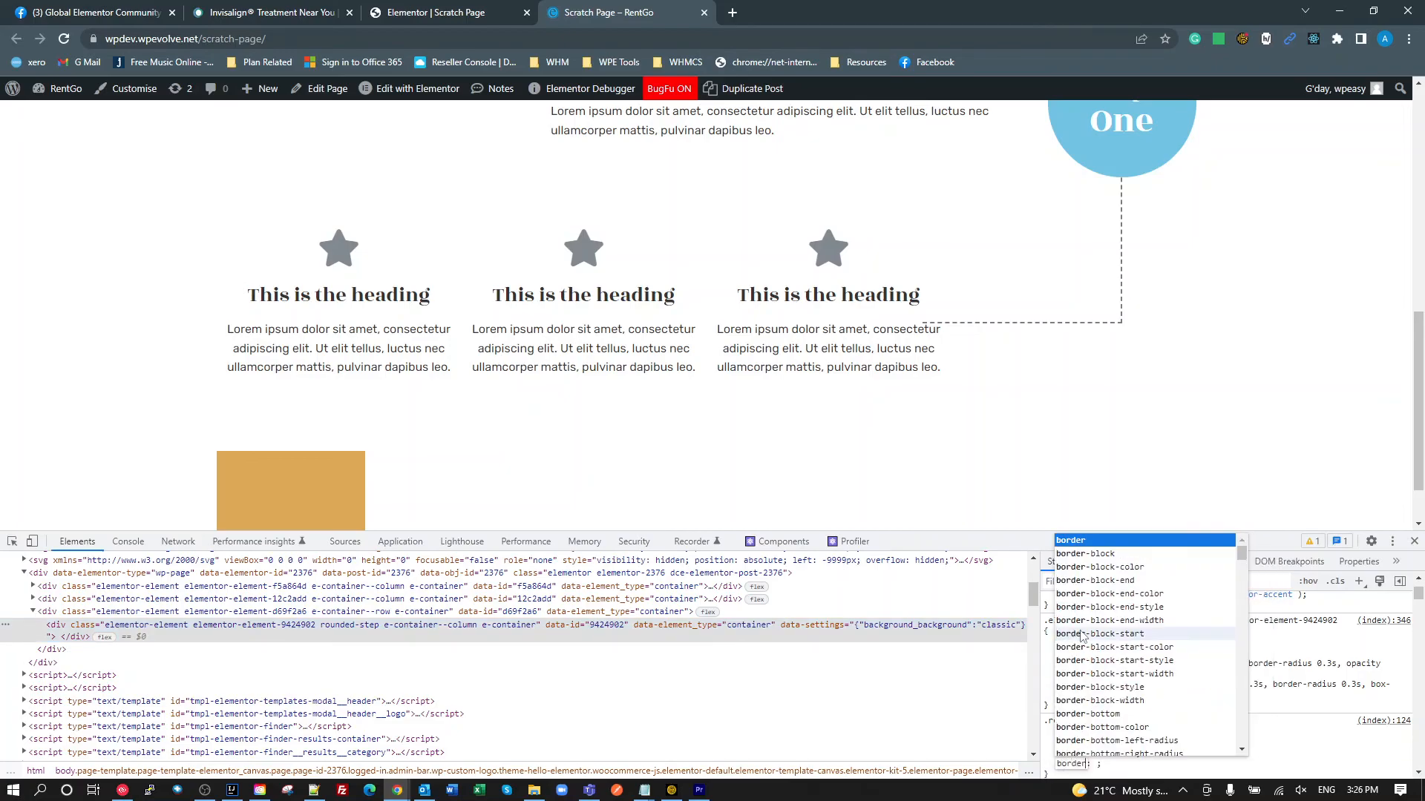
type("-radius: 10")
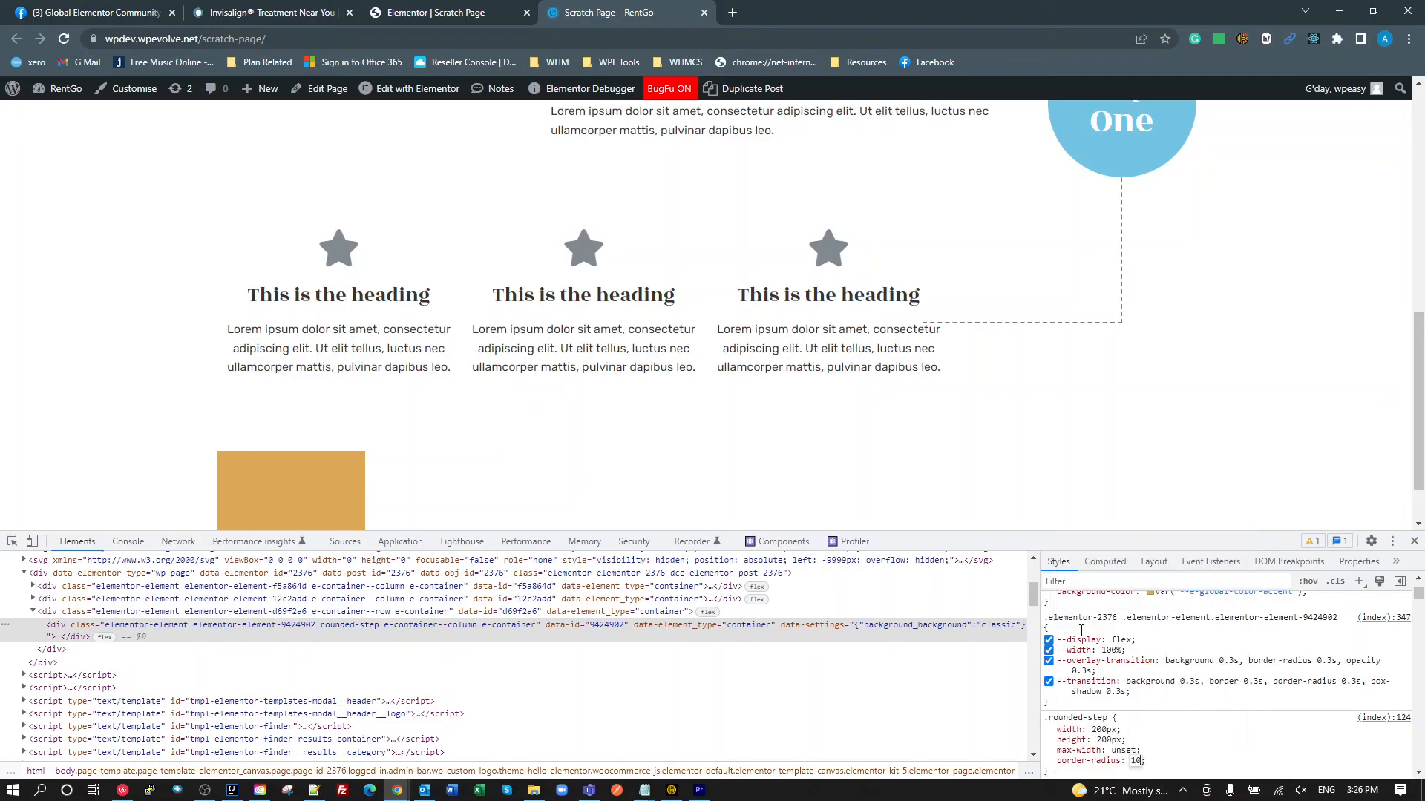
type("0%")
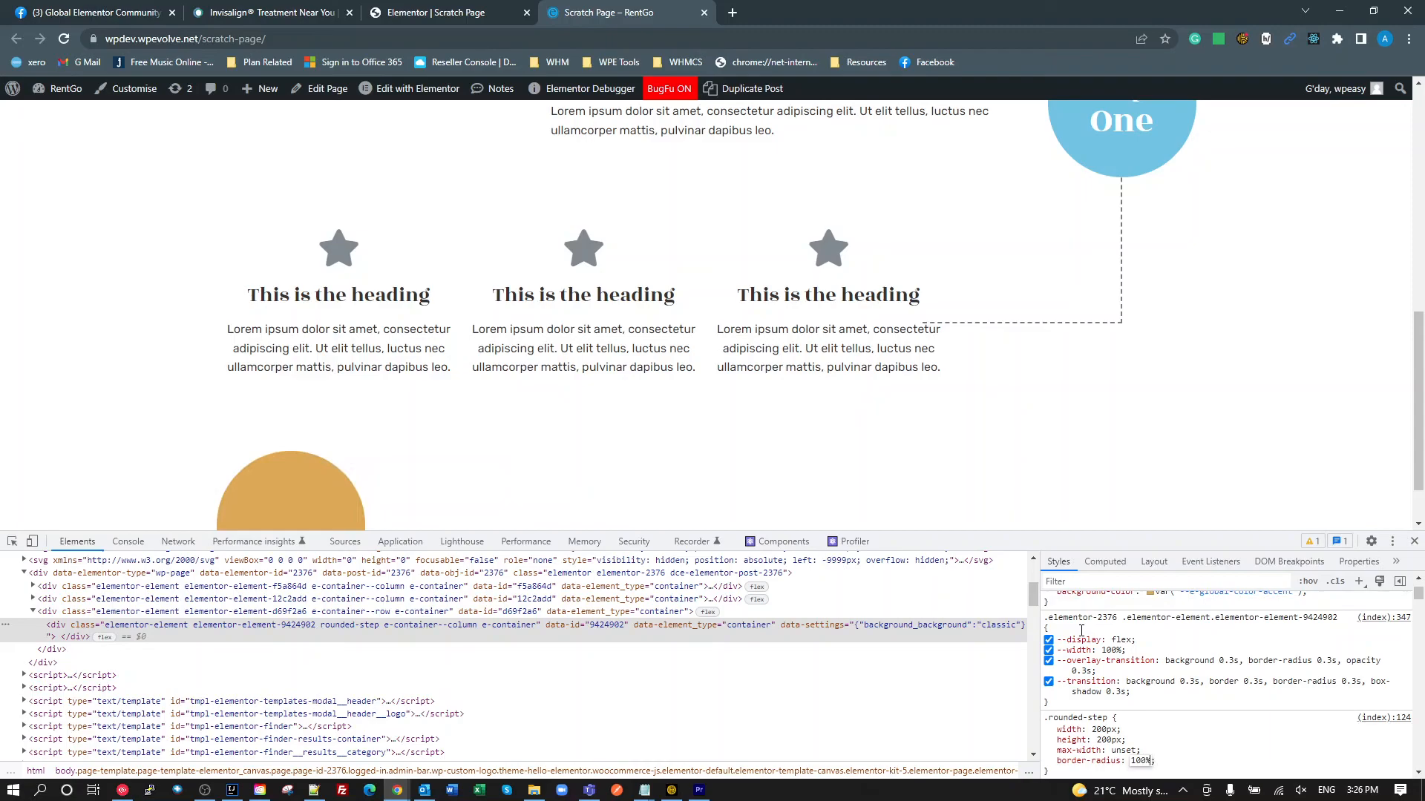
left_click(1180, 772)
scroll(1180, 773, "down", 3)
triple_click(1058, 664)
key("ctrl+c")
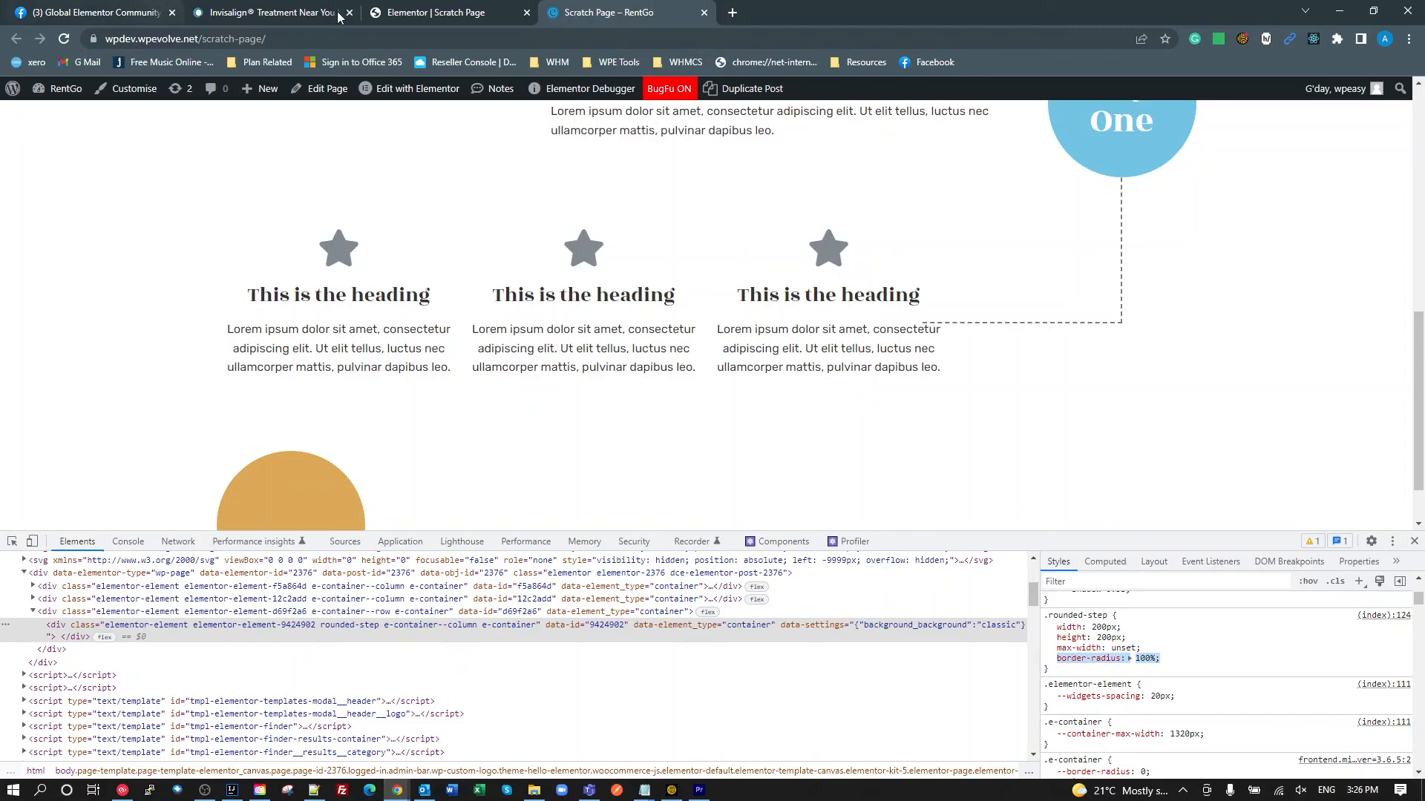
- Back in the Elementor editor, paste border-radius: 100%; into .rounded-step in the site-wide custom CSS, then update and close the site settings
left_click(417, 11)
left_click(13, 94)
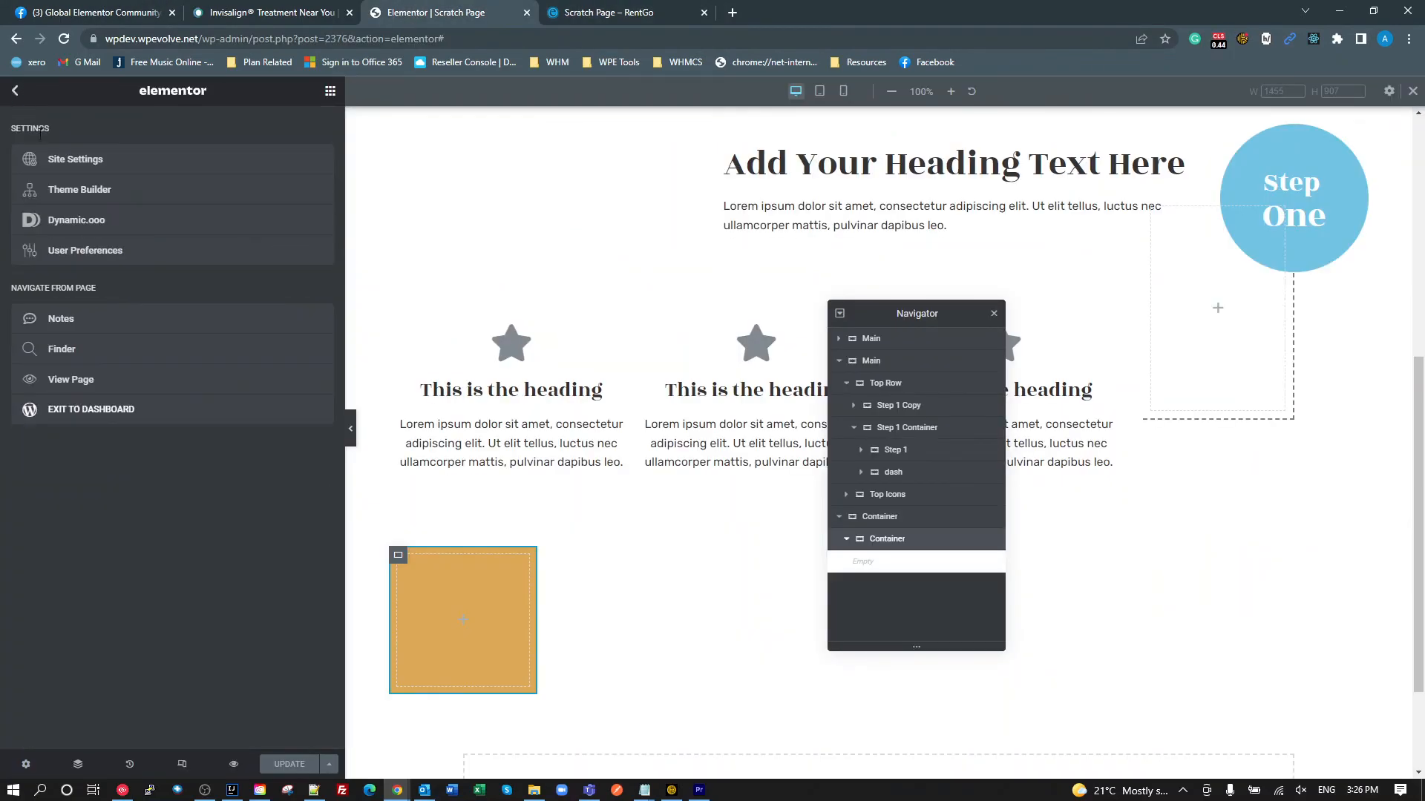
left_click(68, 160)
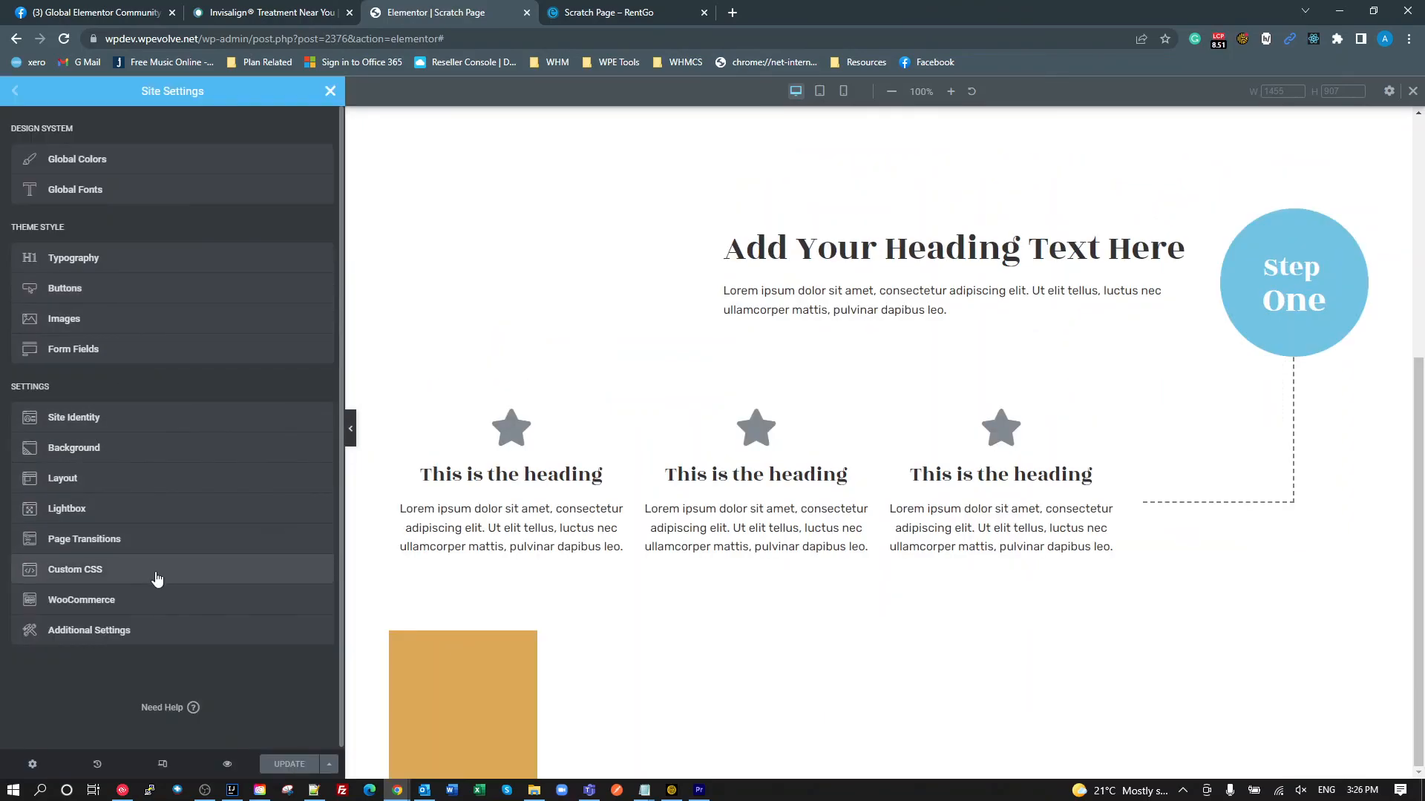
left_click(158, 577)
left_click(171, 342)
key("ctrl+v")
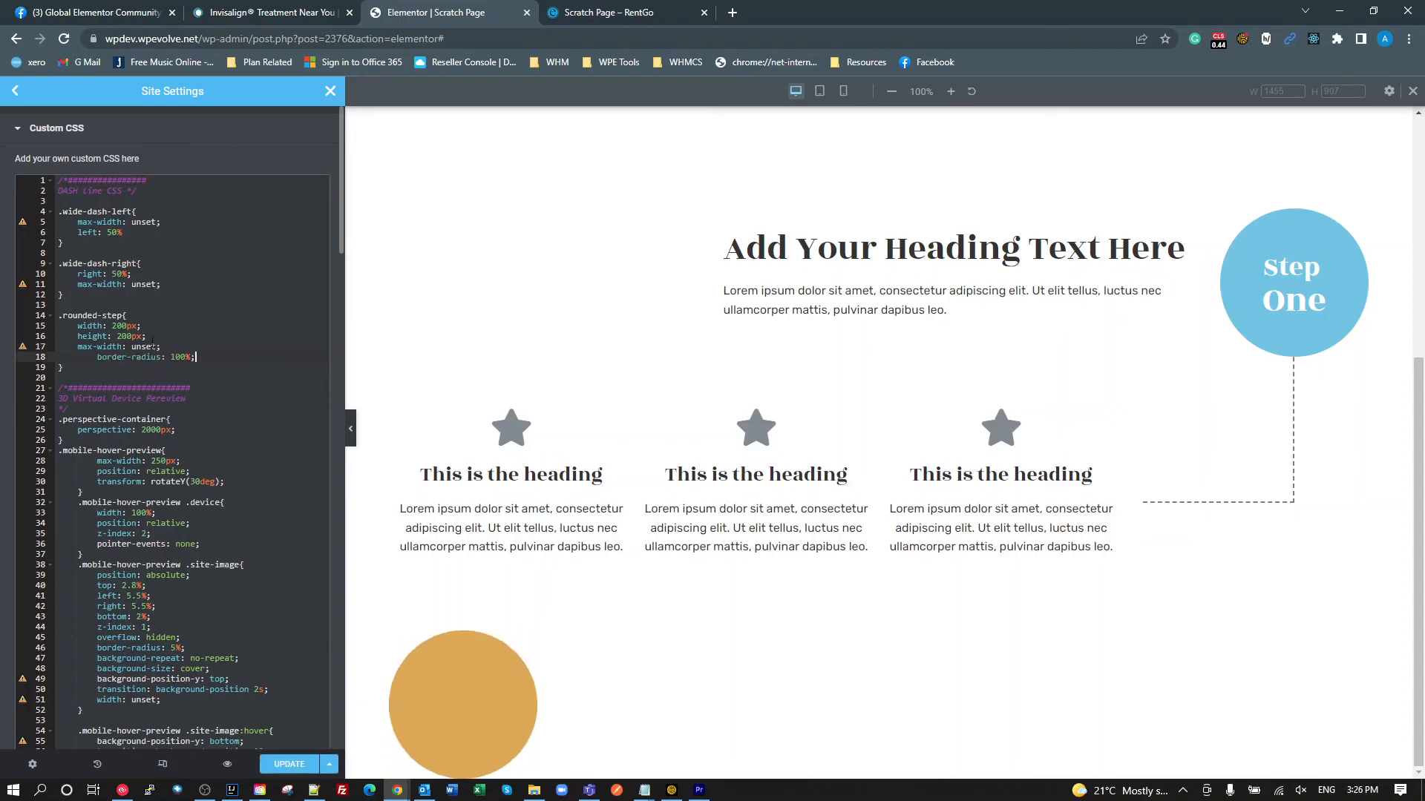
left_click(279, 765)
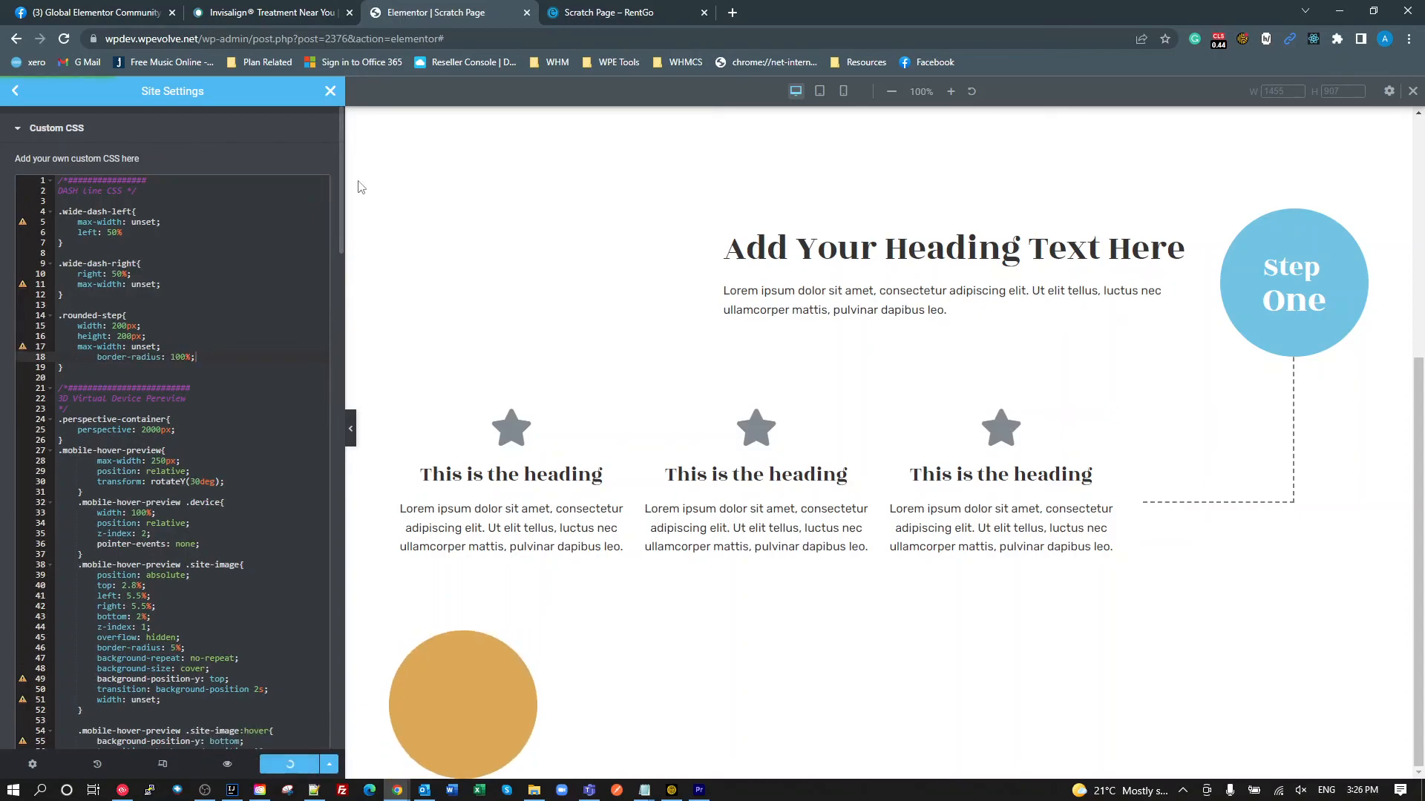
left_click(331, 92)
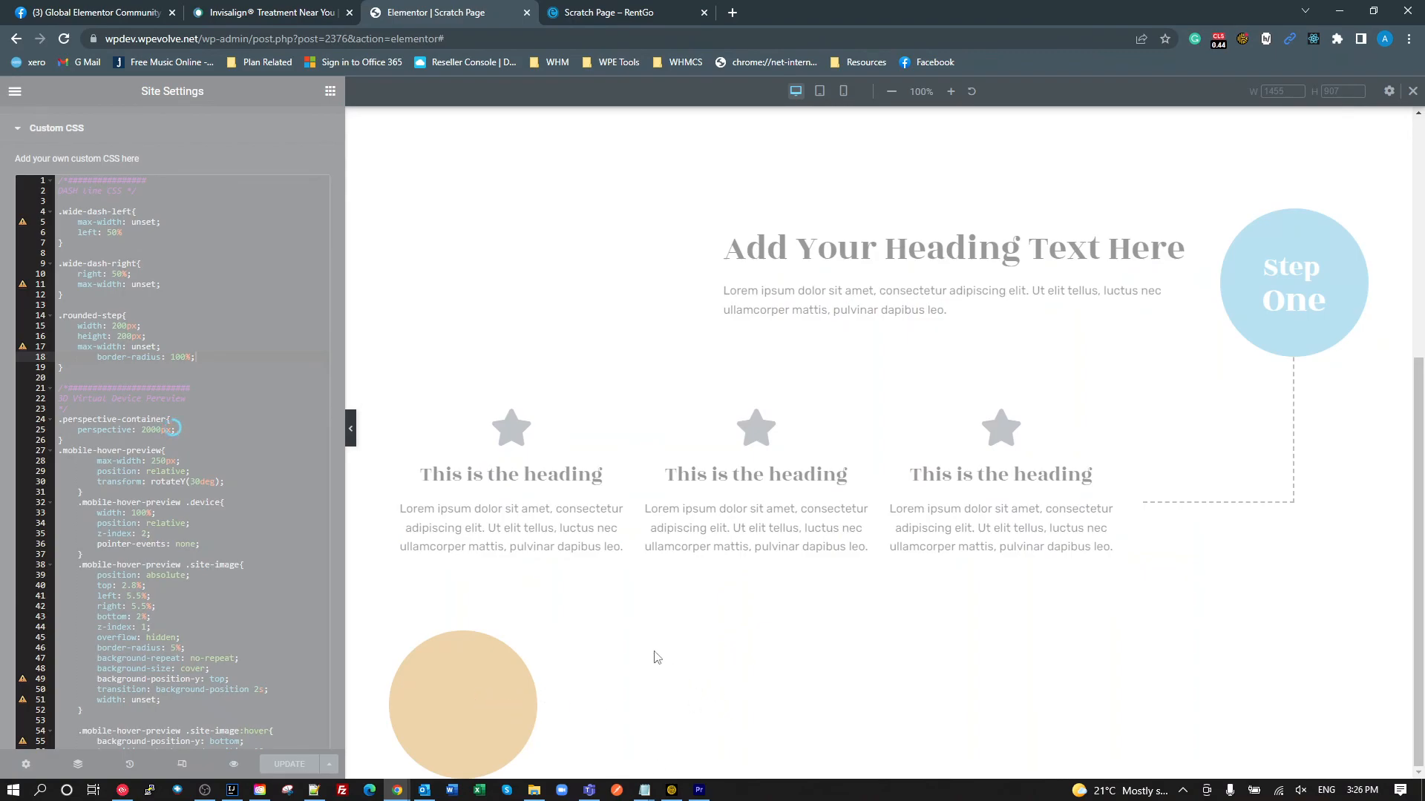
- Select the outer container around the Accent-coloured circle, examine its layout, style and advanced settings, and review the two mirrored step sections above it
scroll(625, 626, "down", 8)
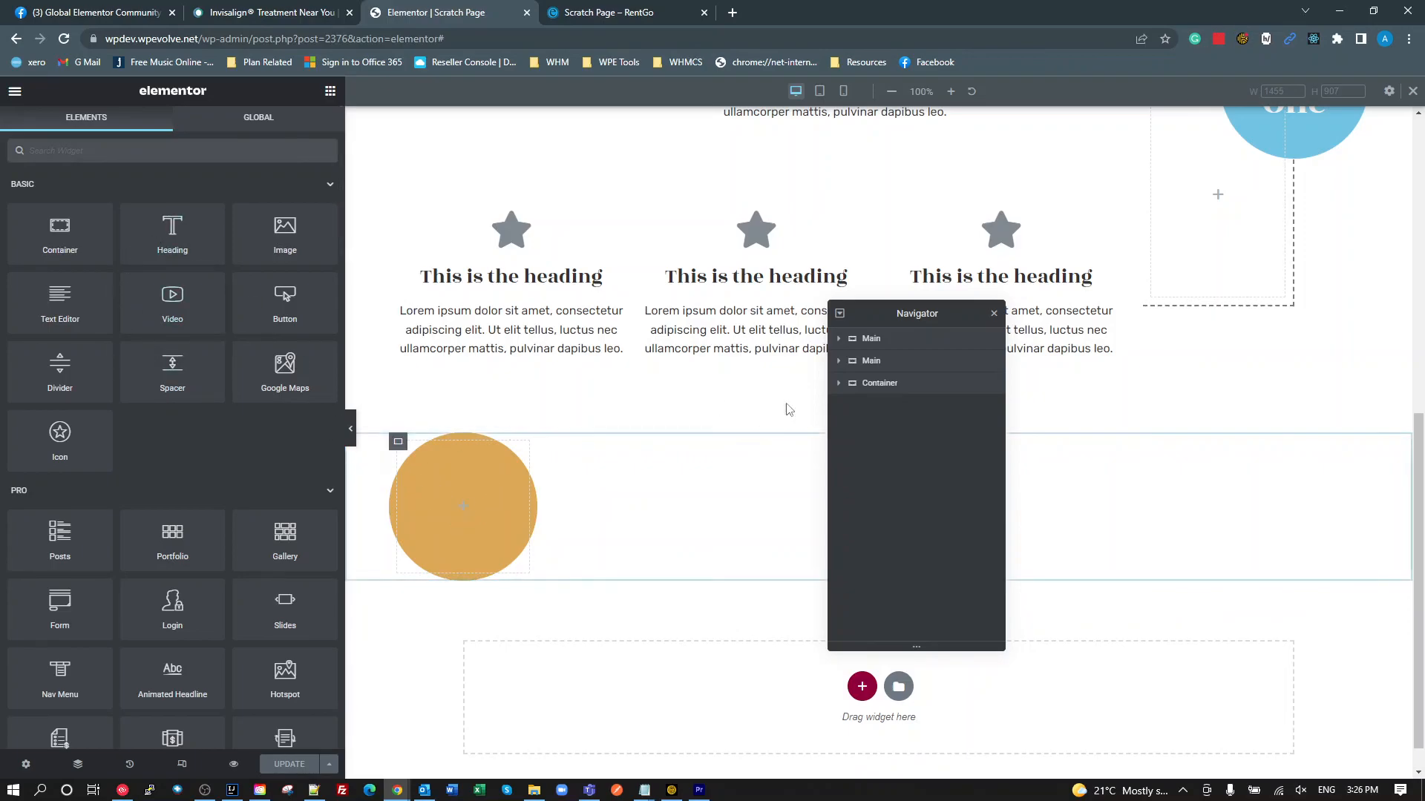
left_click(854, 386)
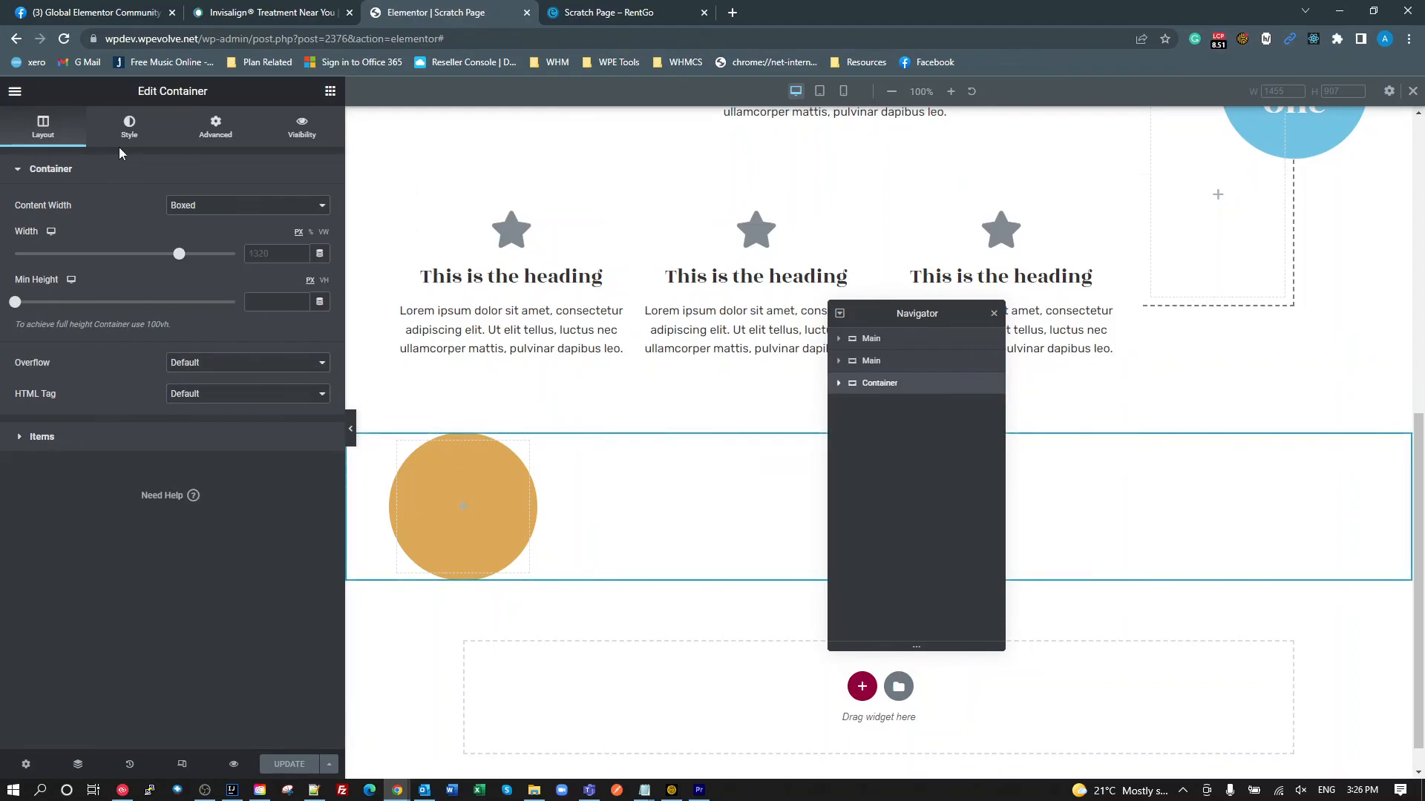
left_click(129, 126)
left_click(215, 128)
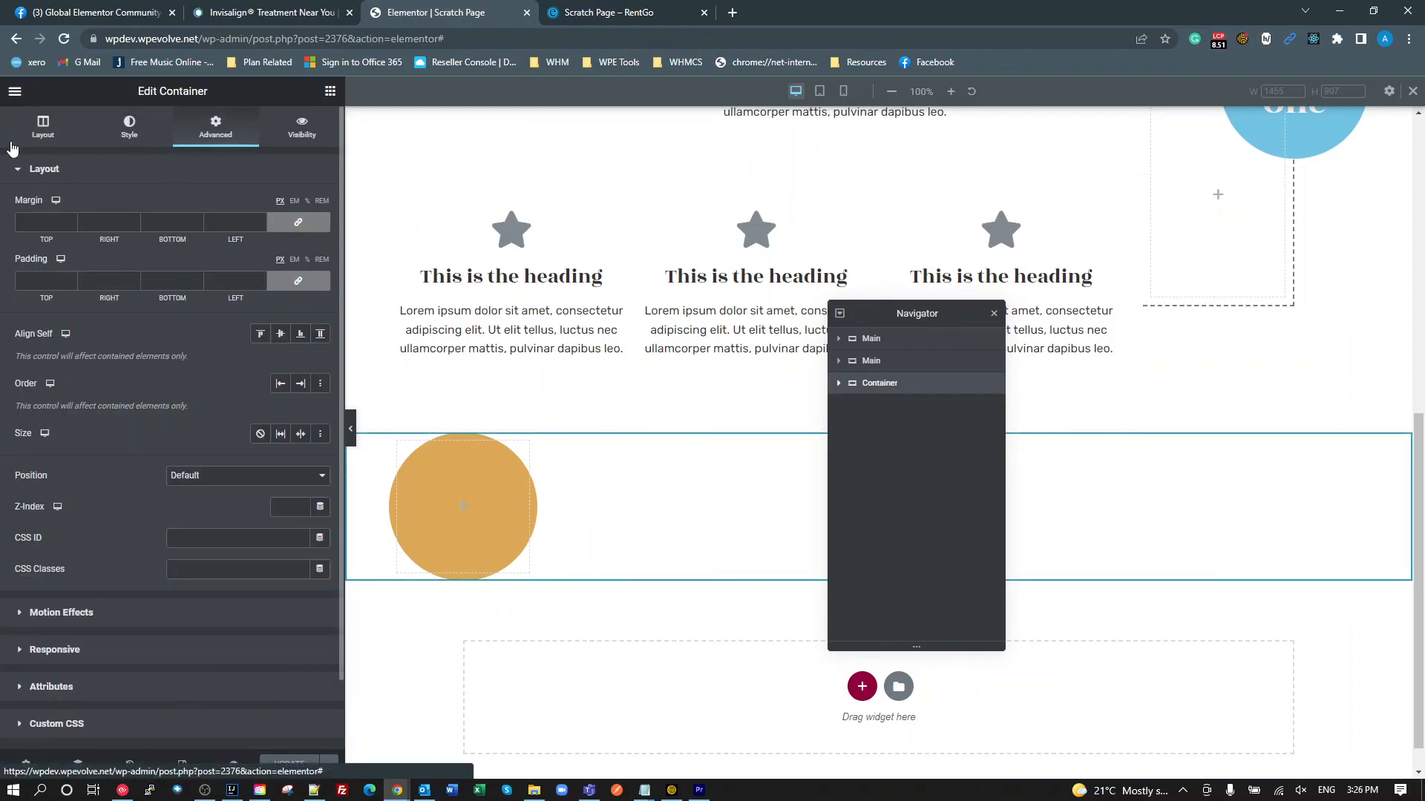
left_click(43, 128)
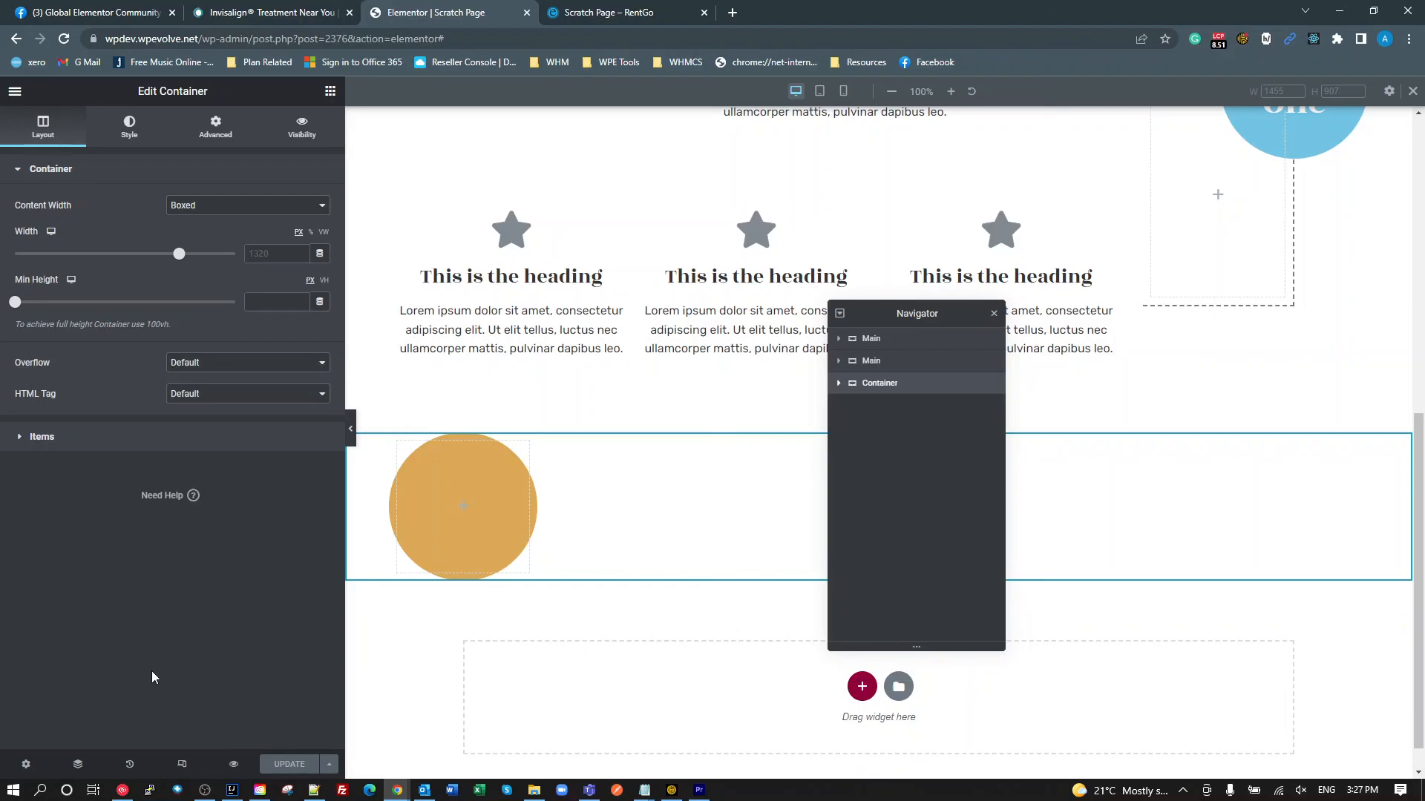
scroll(527, 569, "up", 8)
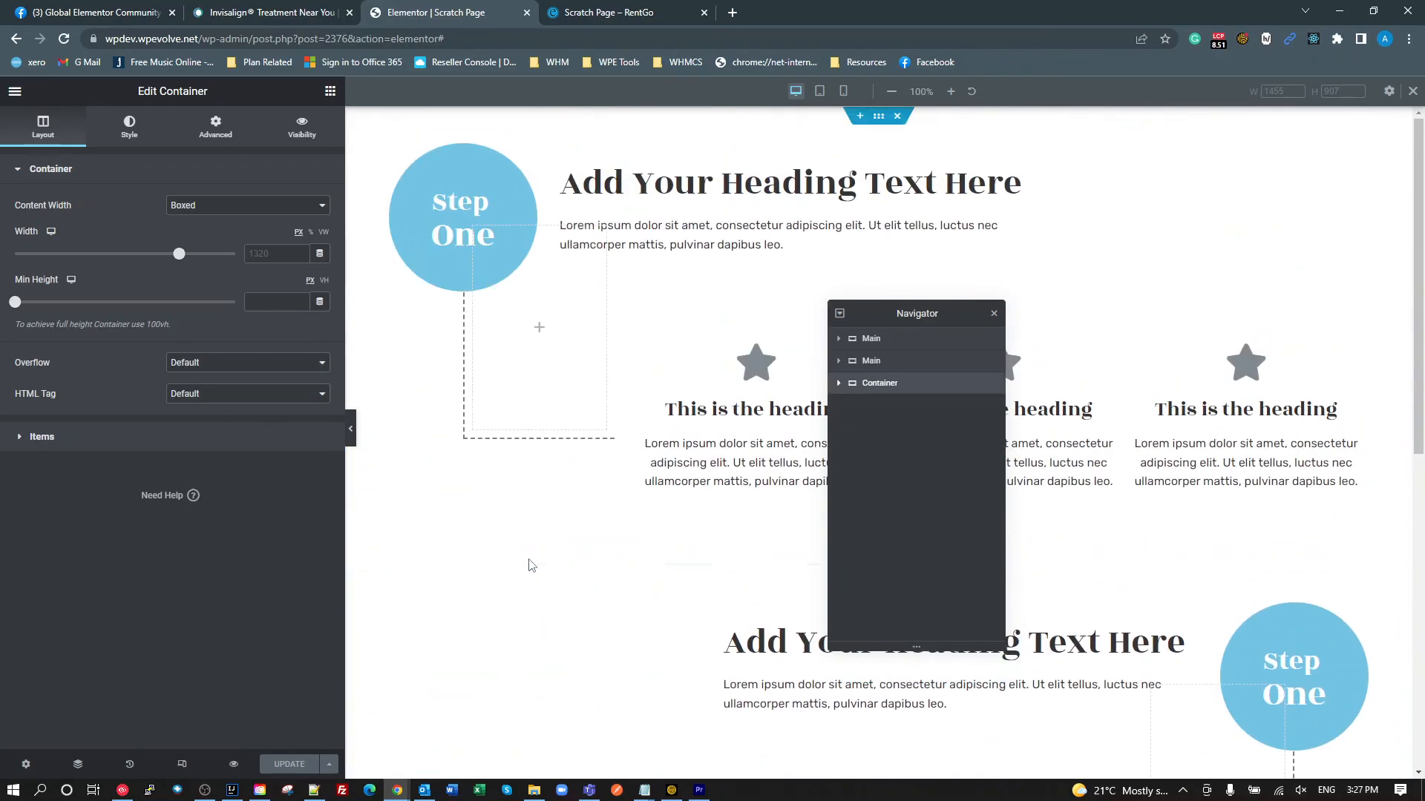
scroll(524, 564, "down", 7)
scroll(533, 564, "up", 4)
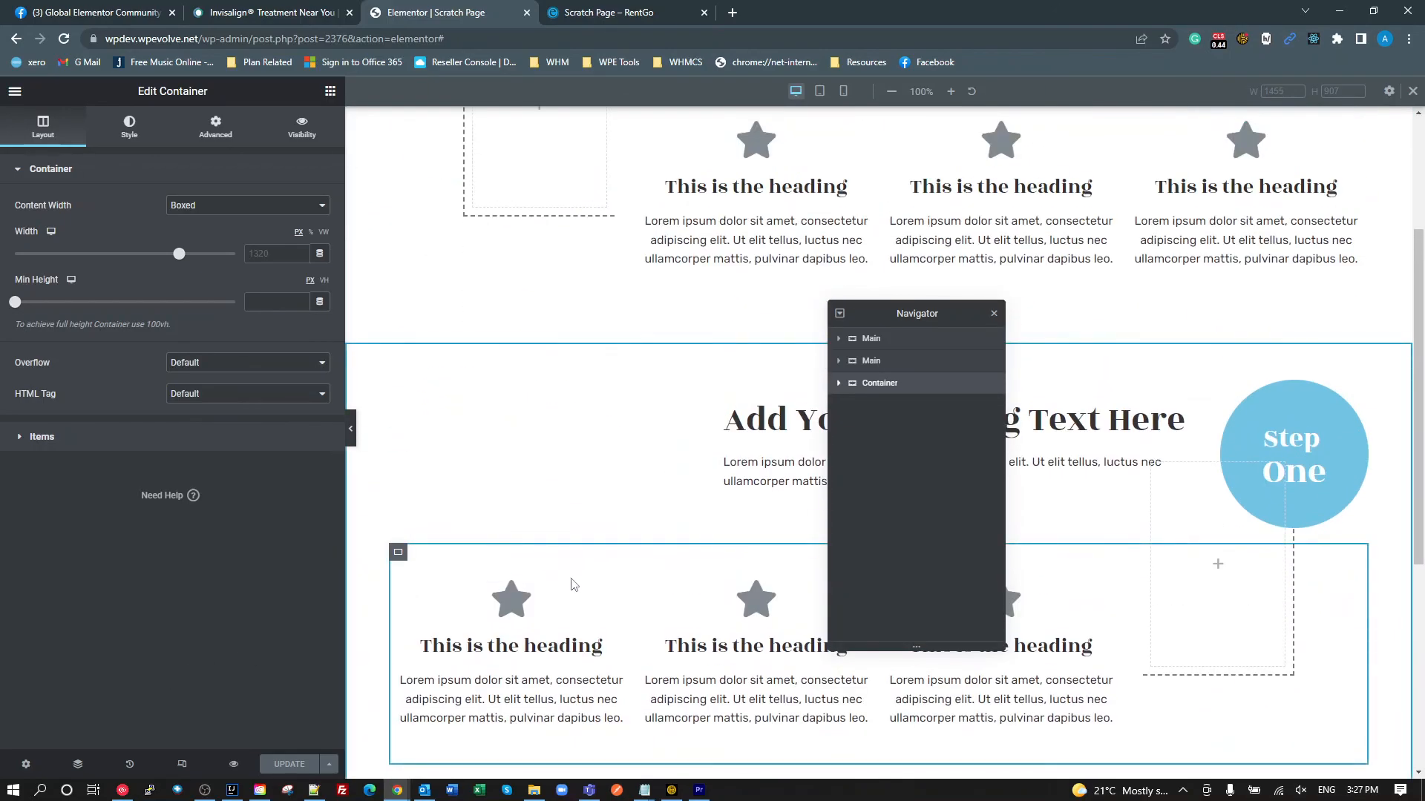
scroll(572, 582, "up", 3)
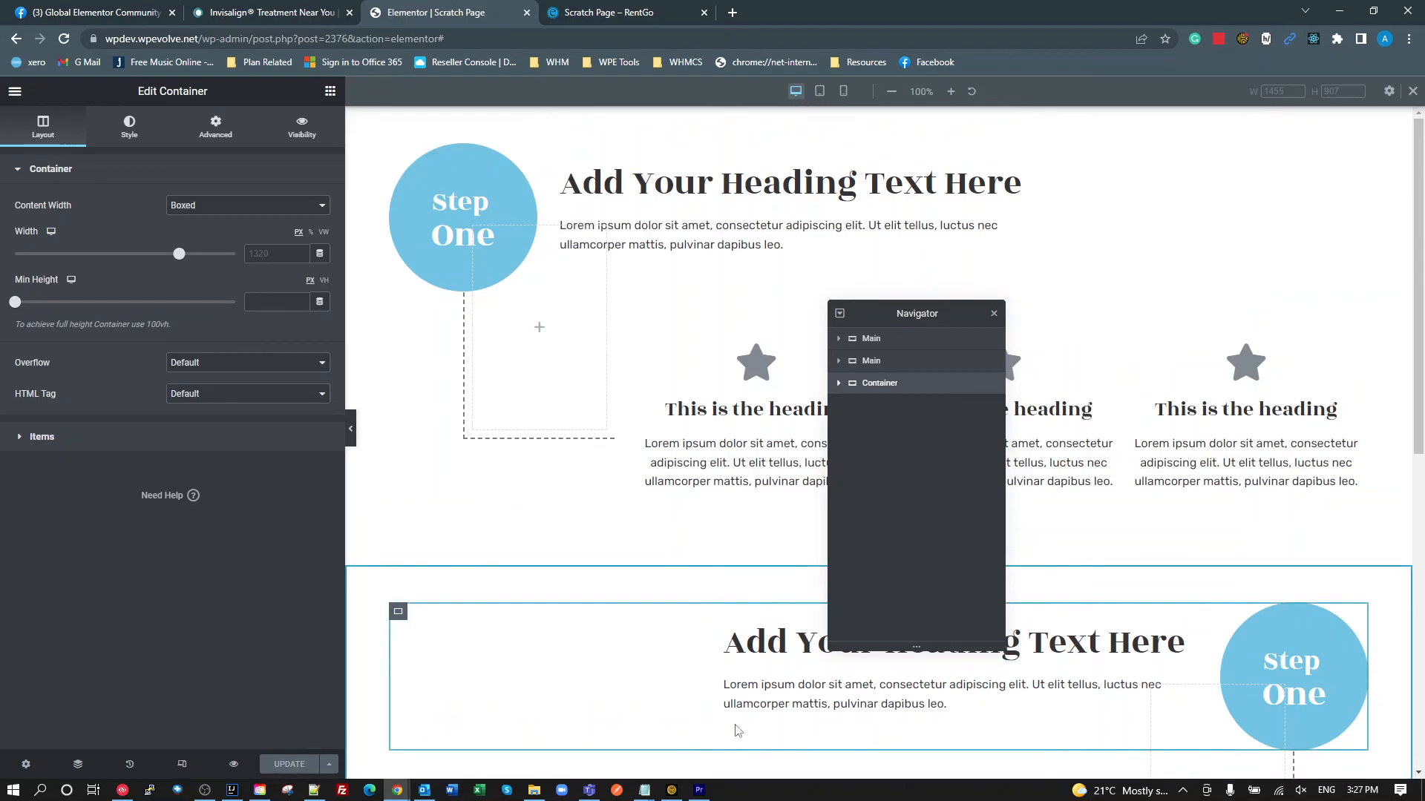